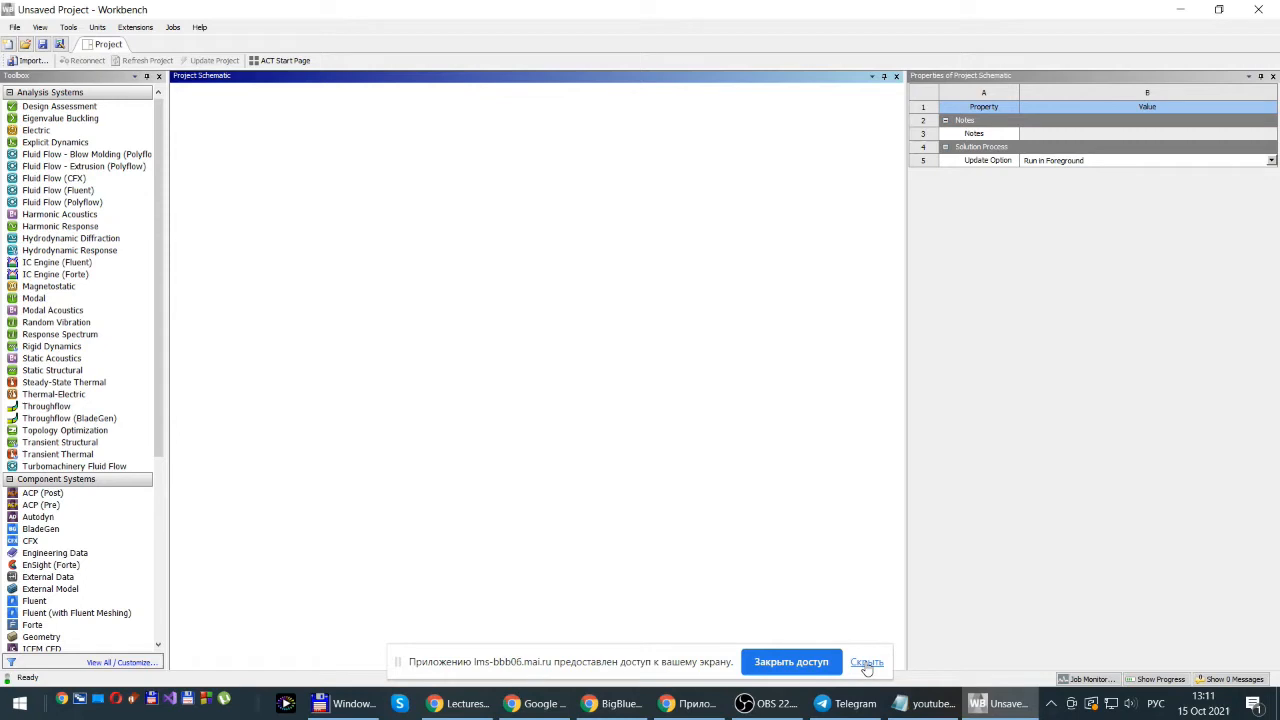
pyautogui.click(866, 664)
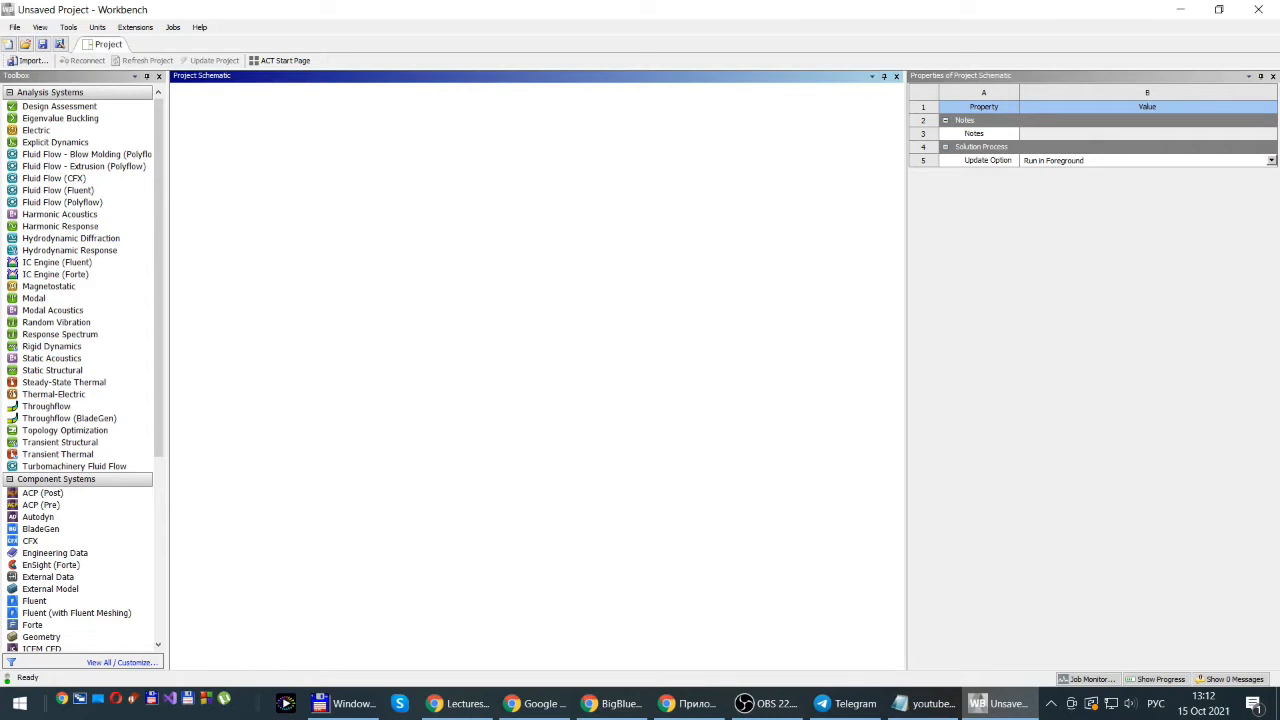
pyautogui.click(612, 703)
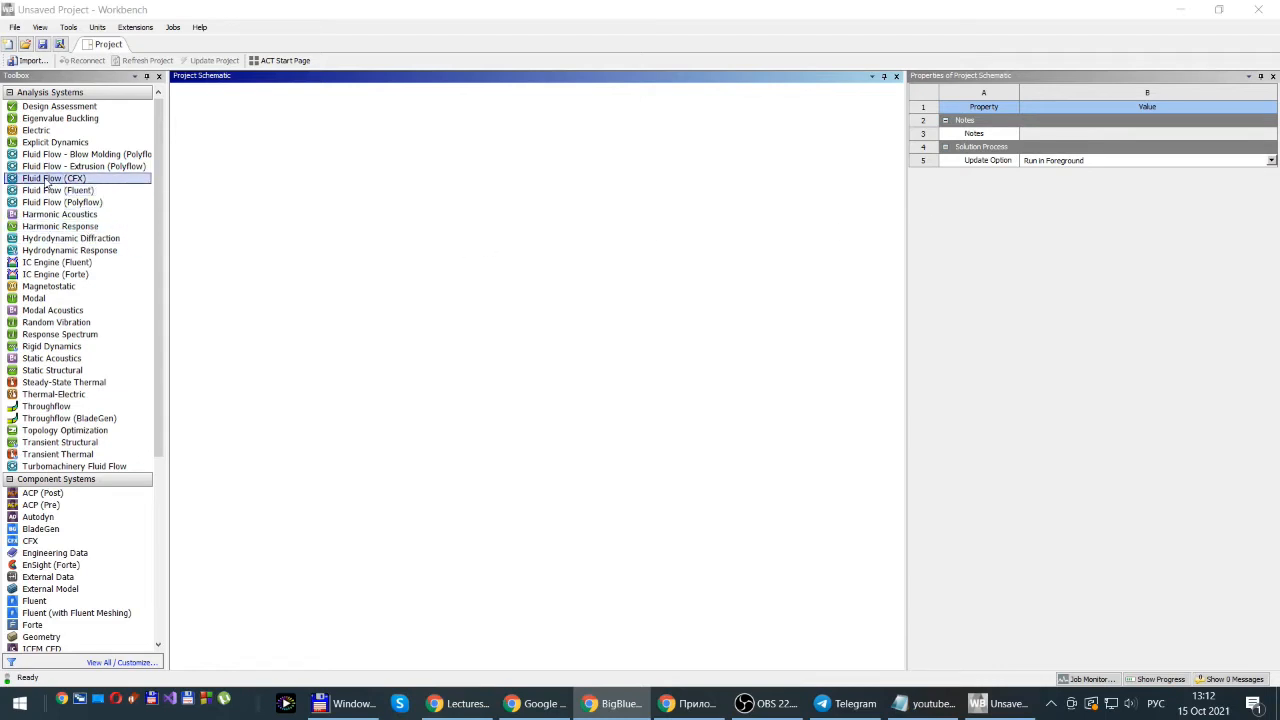
# - Add a Fluid Flow (CFX) system to the project schematic and create a new DesignModeler geometry for it
pyautogui.moveTo(47, 183); pyautogui.dragTo(274, 160)
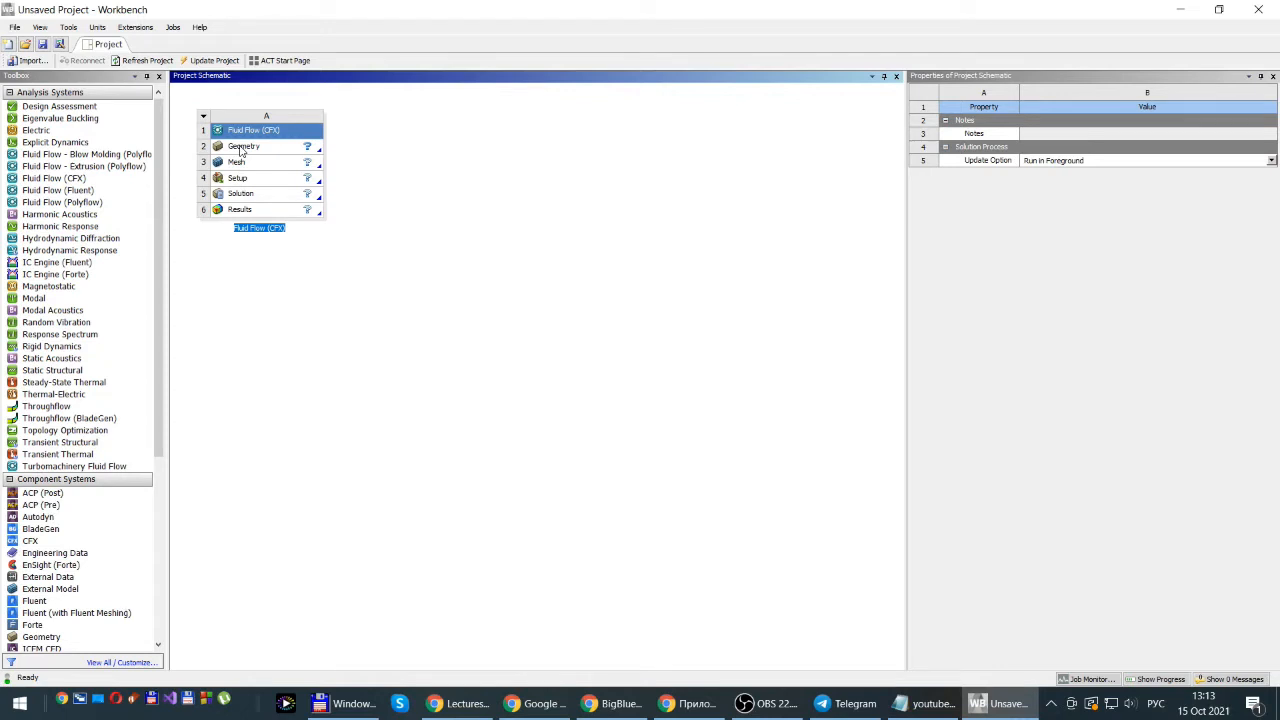
pyautogui.click(241, 150)
pyautogui.rightClick(243, 152)
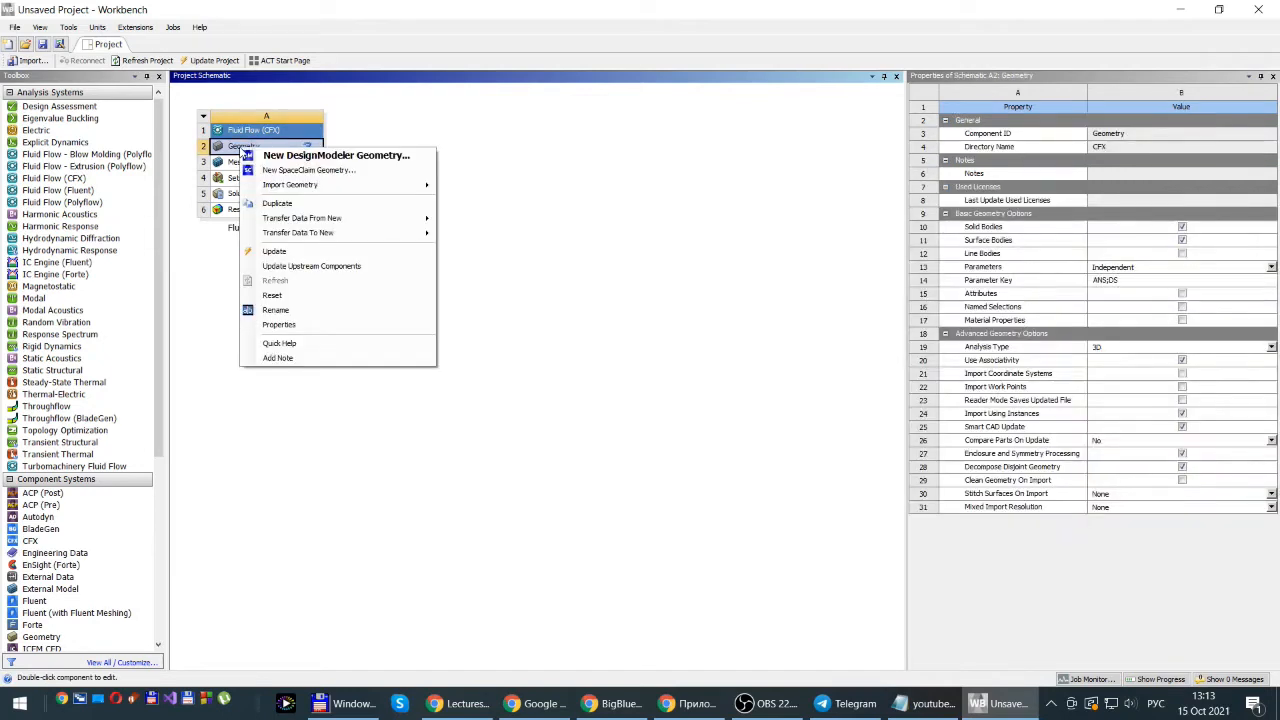
pyautogui.click(296, 157)
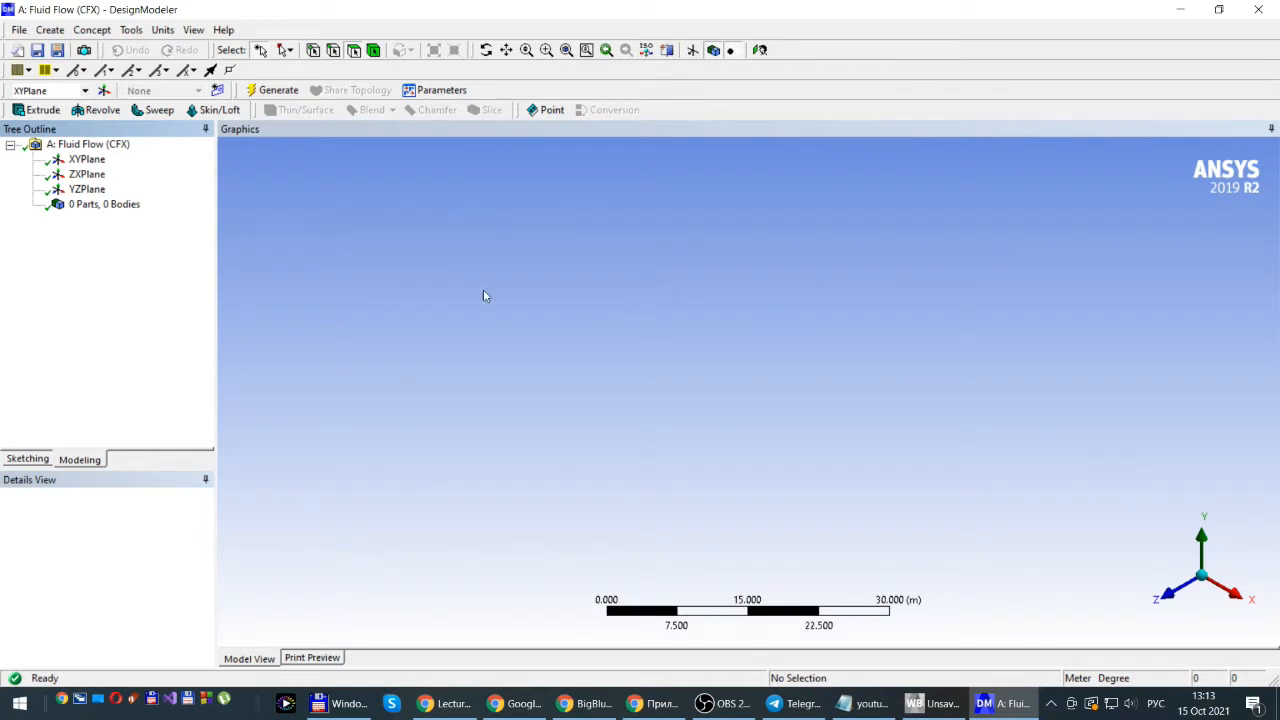
# - Sketch a rectangle on the XY plane with one corner at the origin, about 18.8 m long and 5.7 m high
pyautogui.click(84, 161)
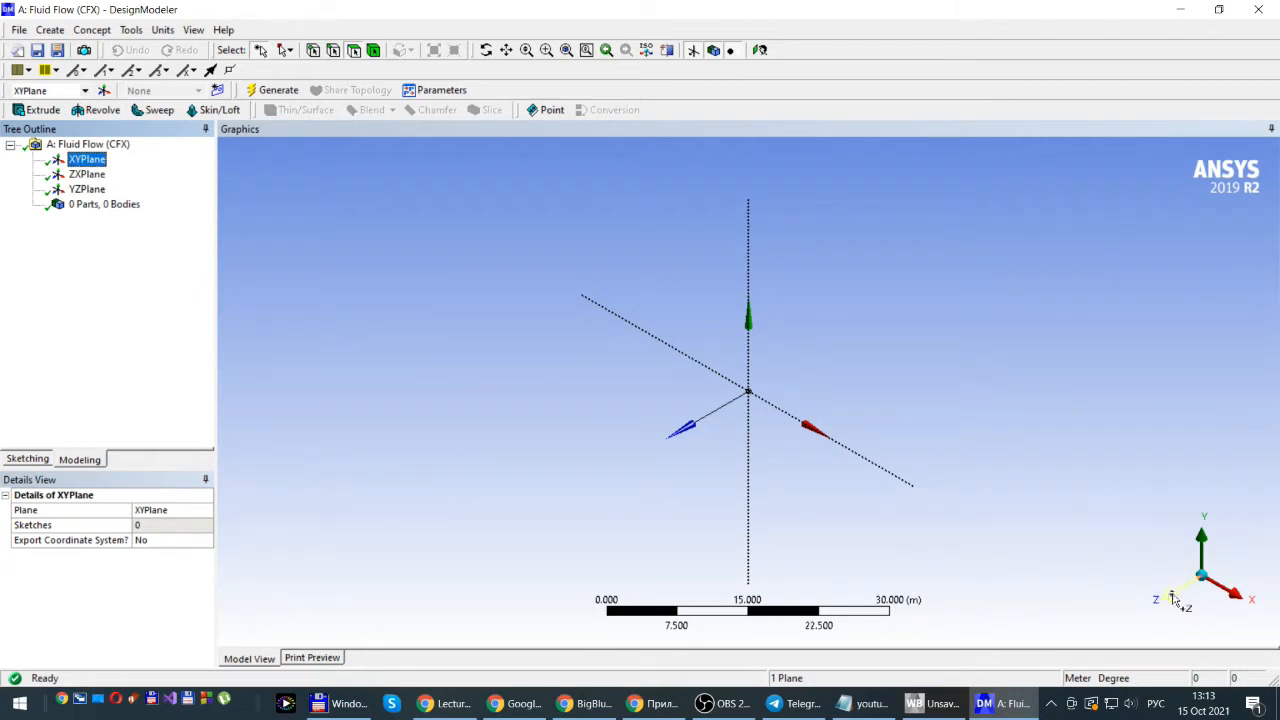
pyautogui.click(760, 50)
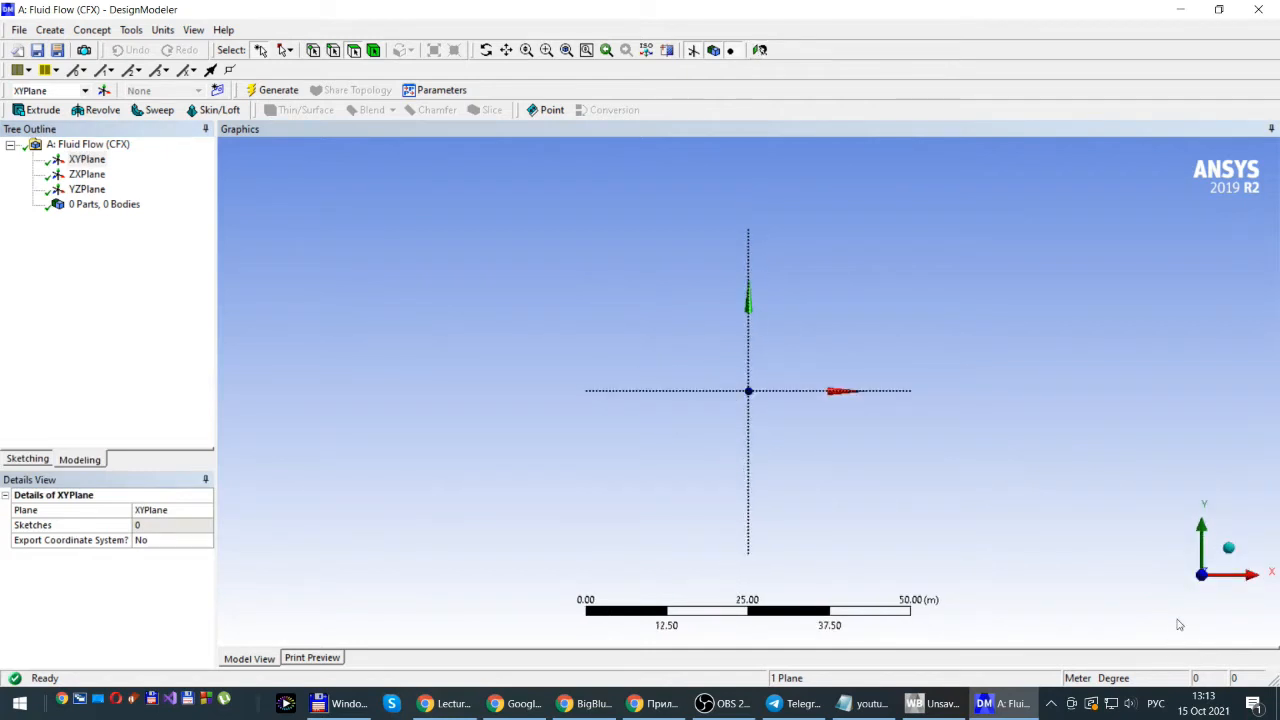
pyautogui.click(1229, 548)
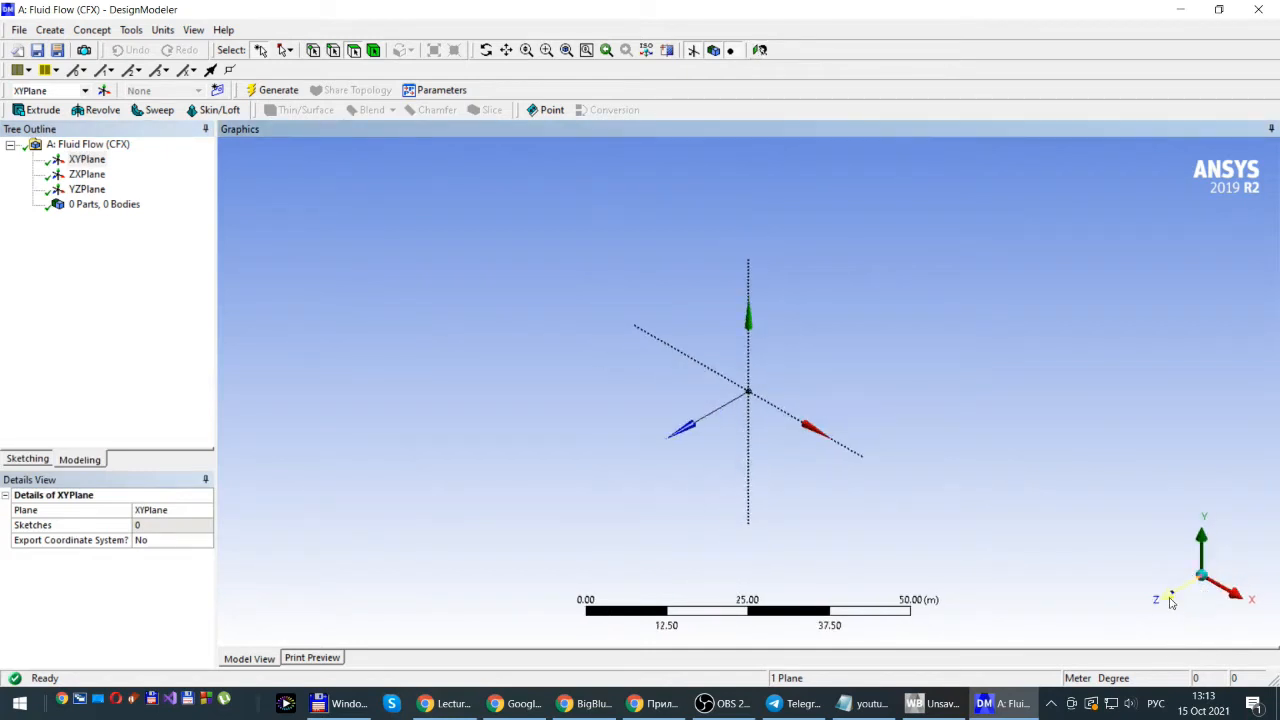
pyautogui.click(1168, 600)
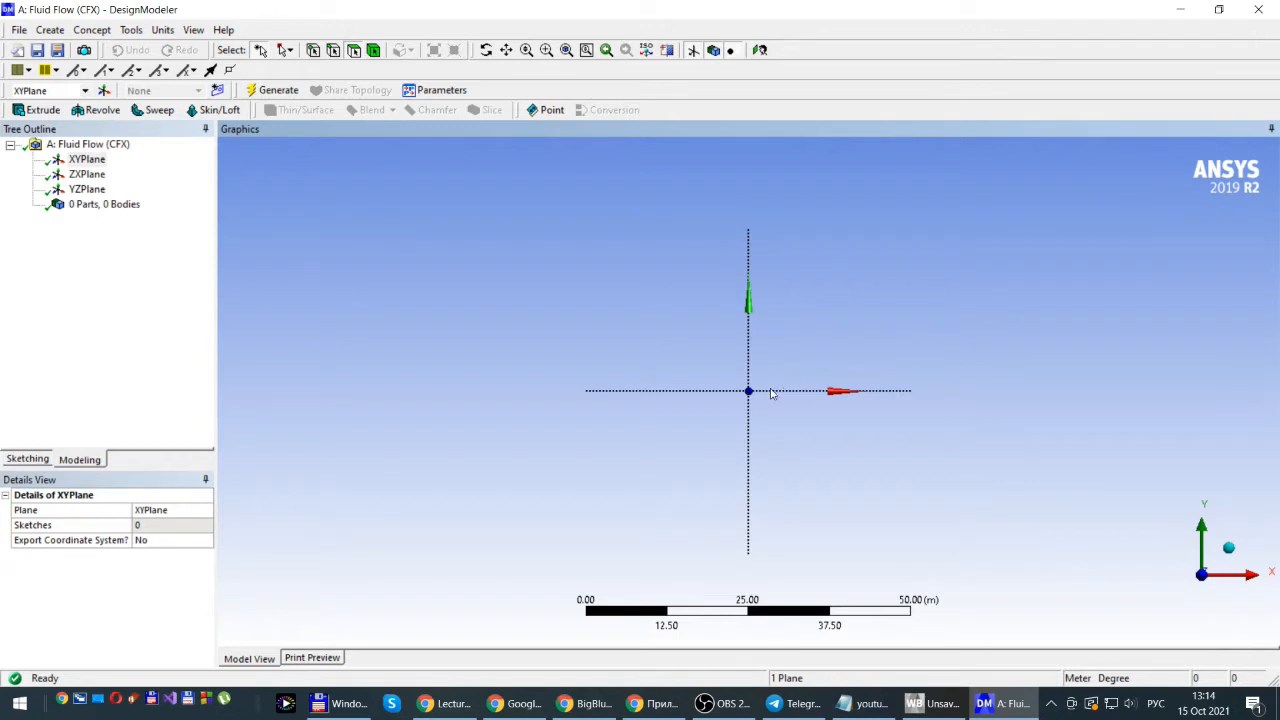
pyautogui.click(28, 459)
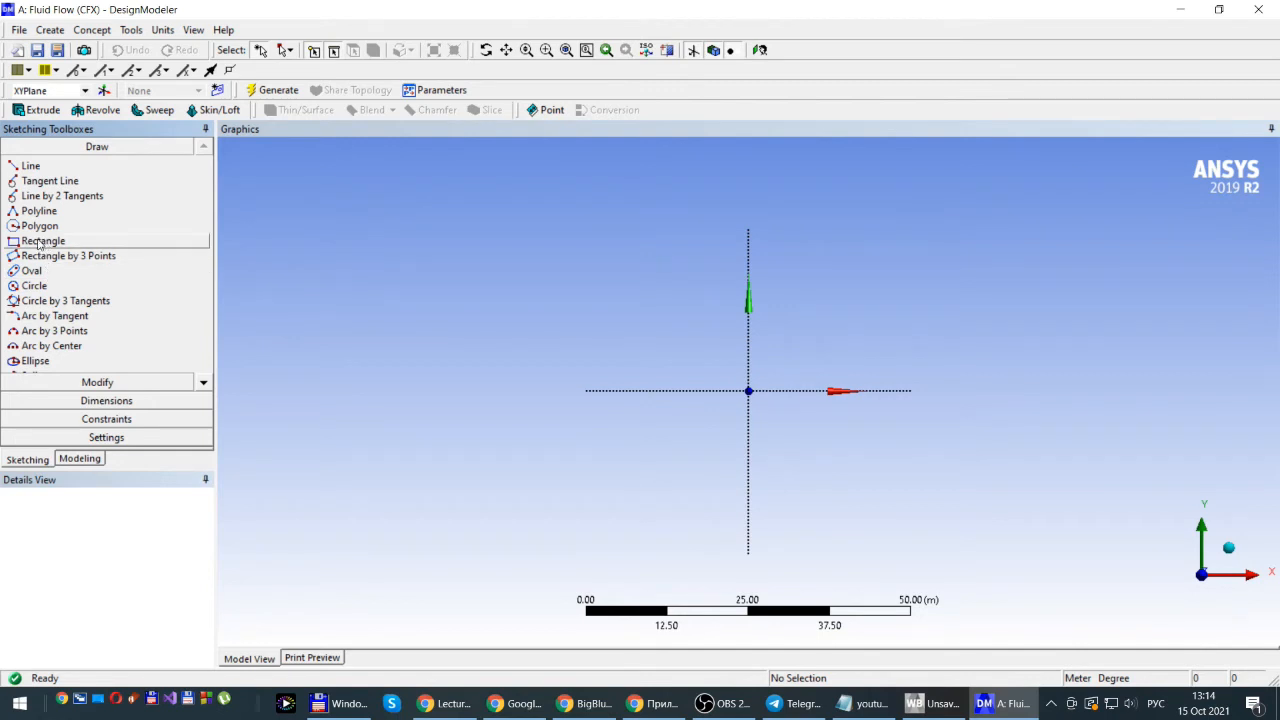
pyautogui.click(40, 241)
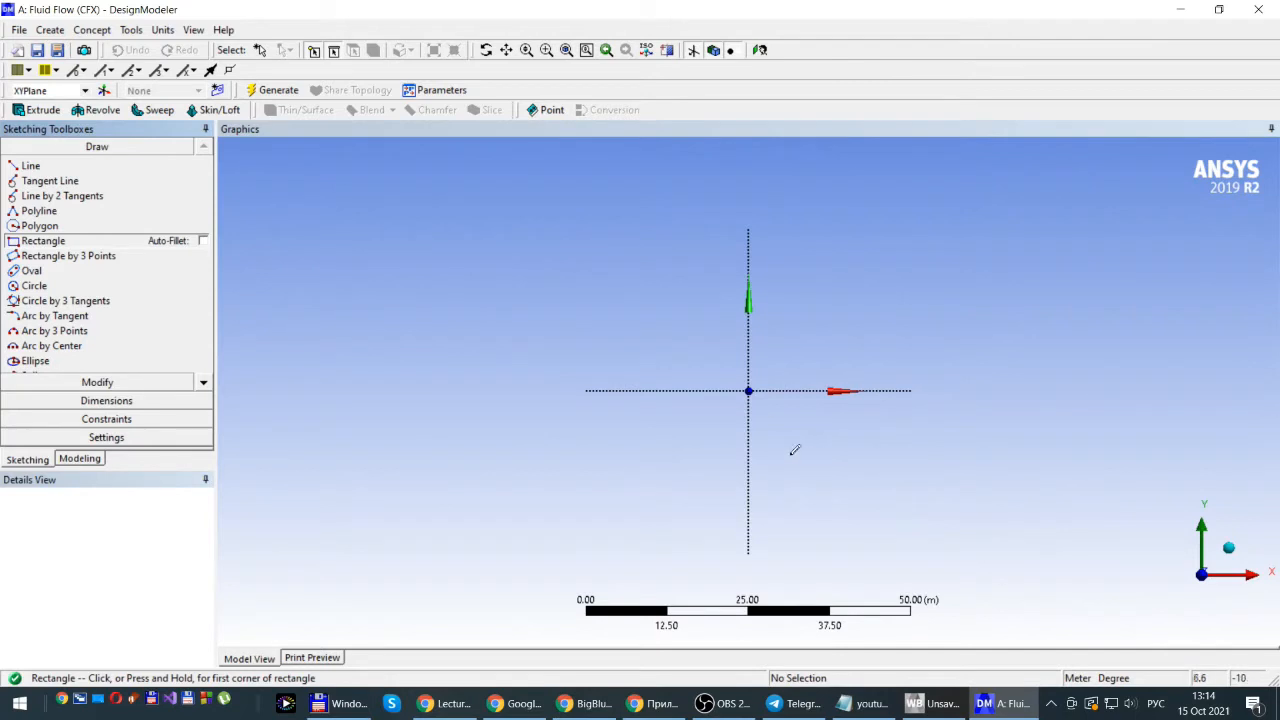
pyautogui.click(749, 389)
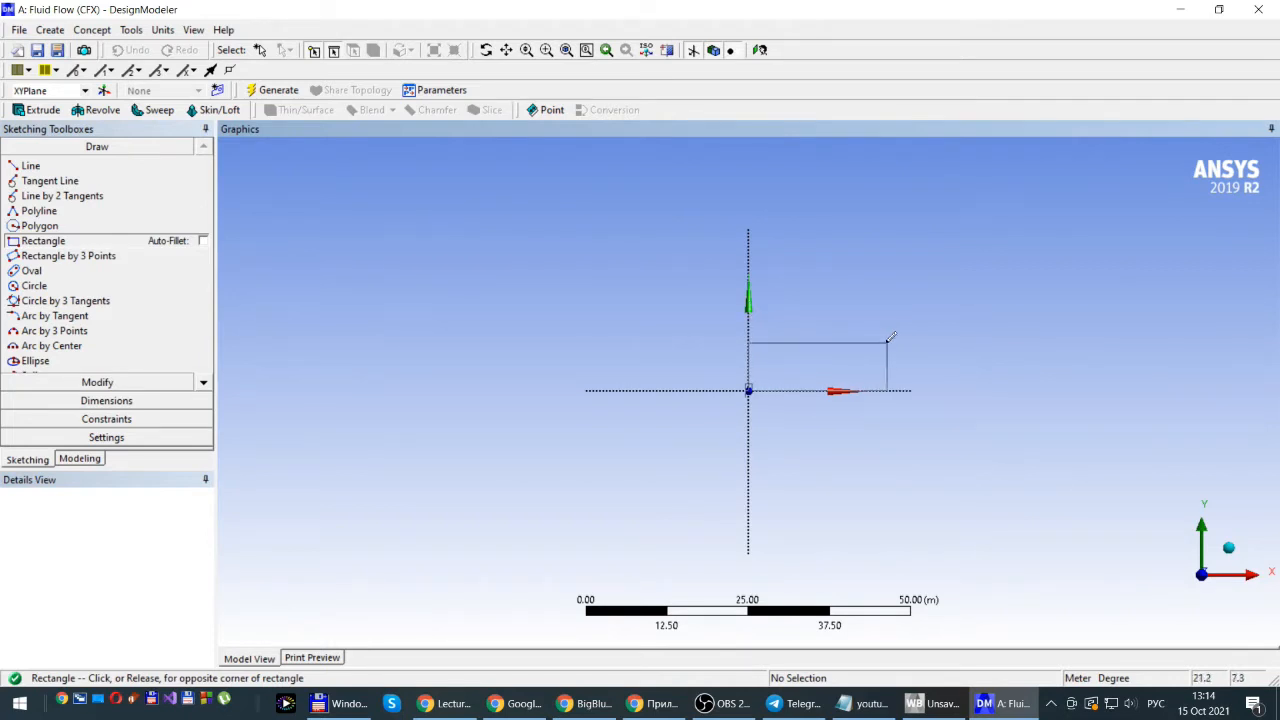
pyautogui.click(870, 354)
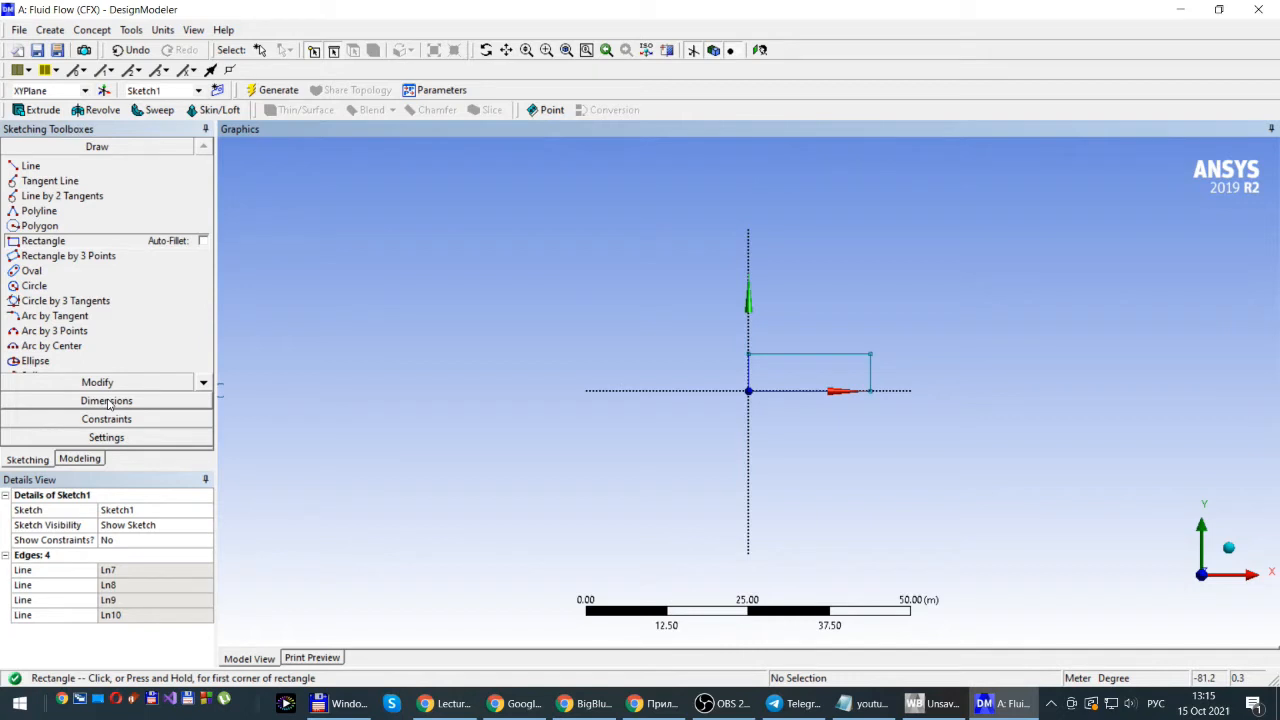
# - Dimension the rectangle's vertical edge on the Y axis and set its height to 0.3 m
pyautogui.click(106, 401)
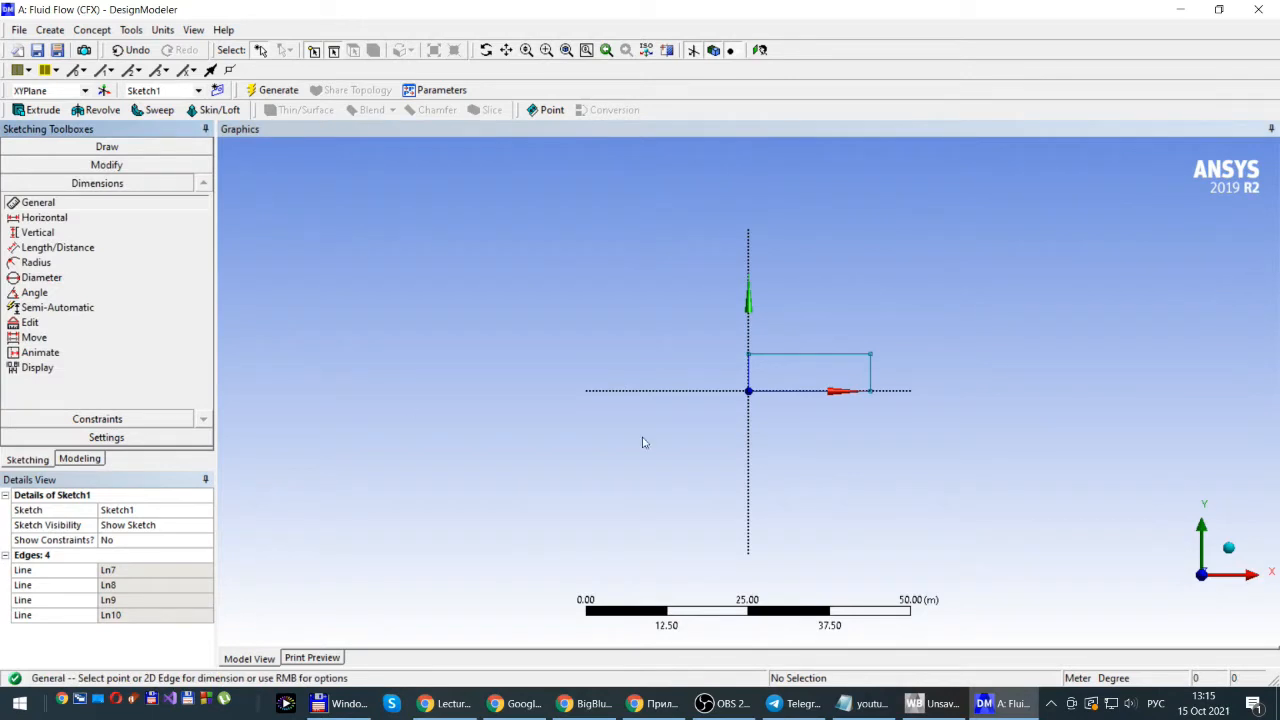
pyautogui.click(751, 377)
pyautogui.click(712, 375)
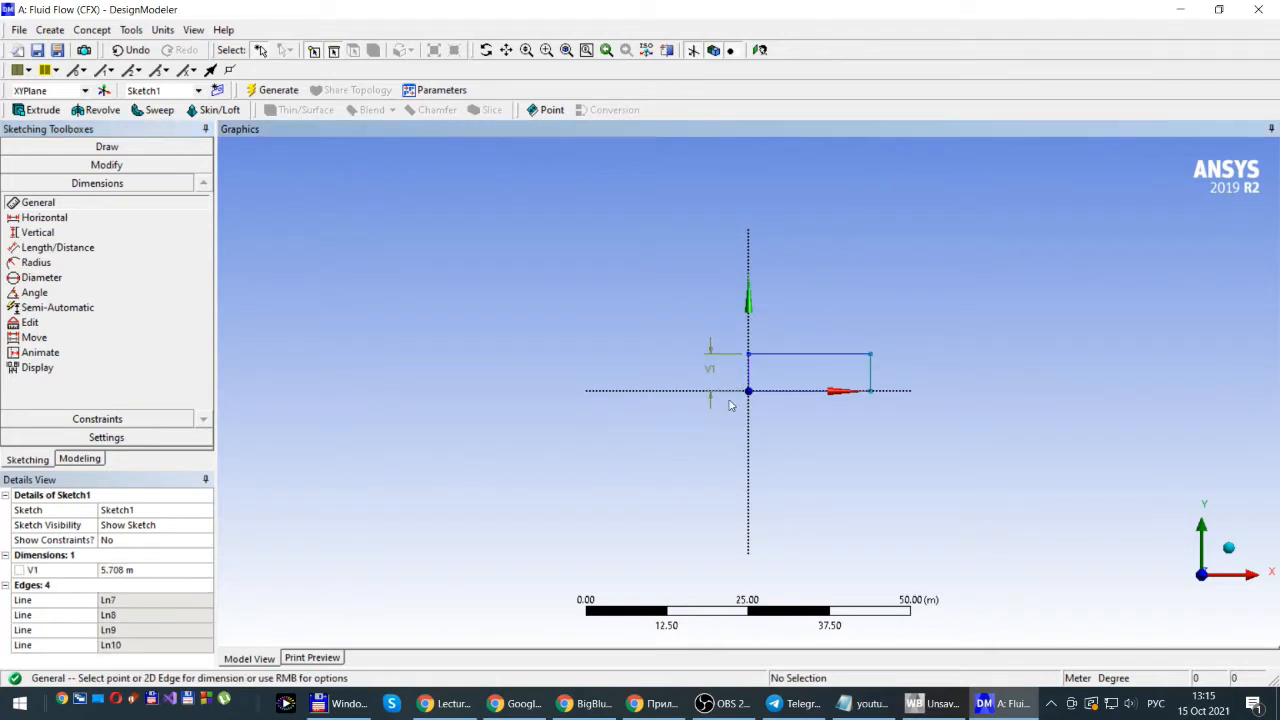
pyautogui.click(115, 570)
pyautogui.write('0')
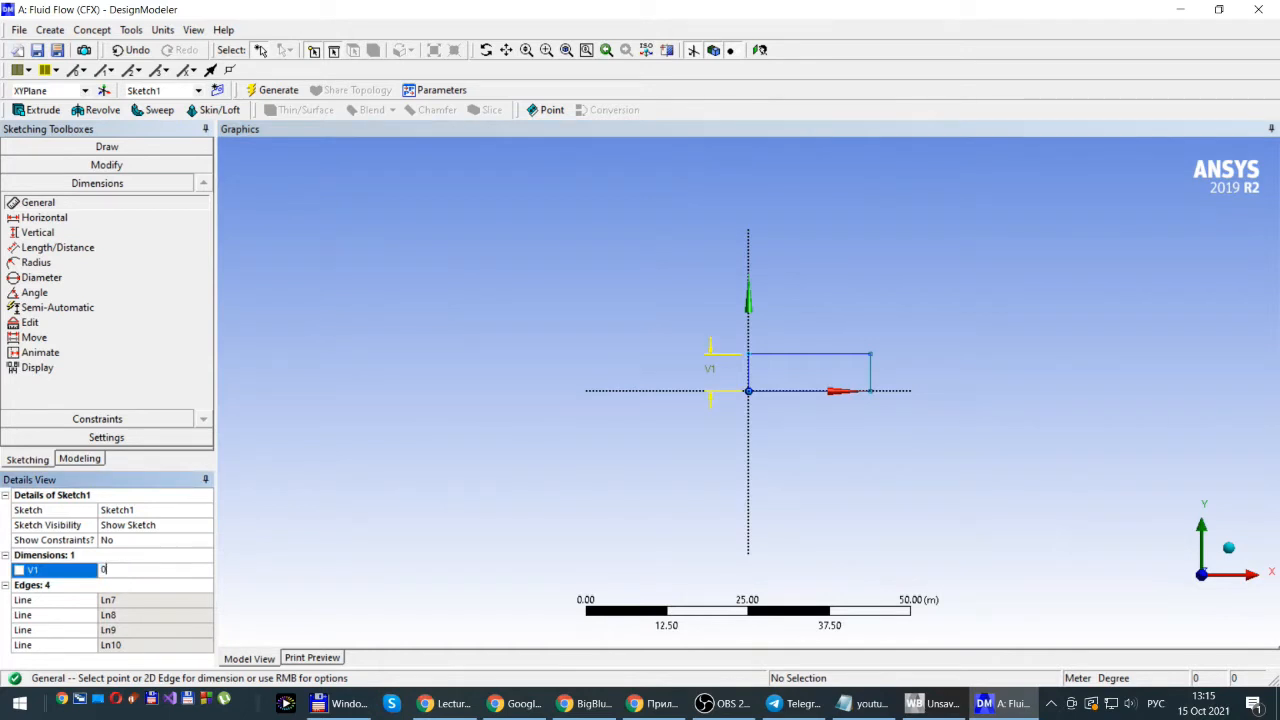
pyautogui.write('ю')
pyautogui.press('BackSpace')
pyautogui.hotkey('alt', 'shift')
pyautogui.write('.3')
pyautogui.press('Return')
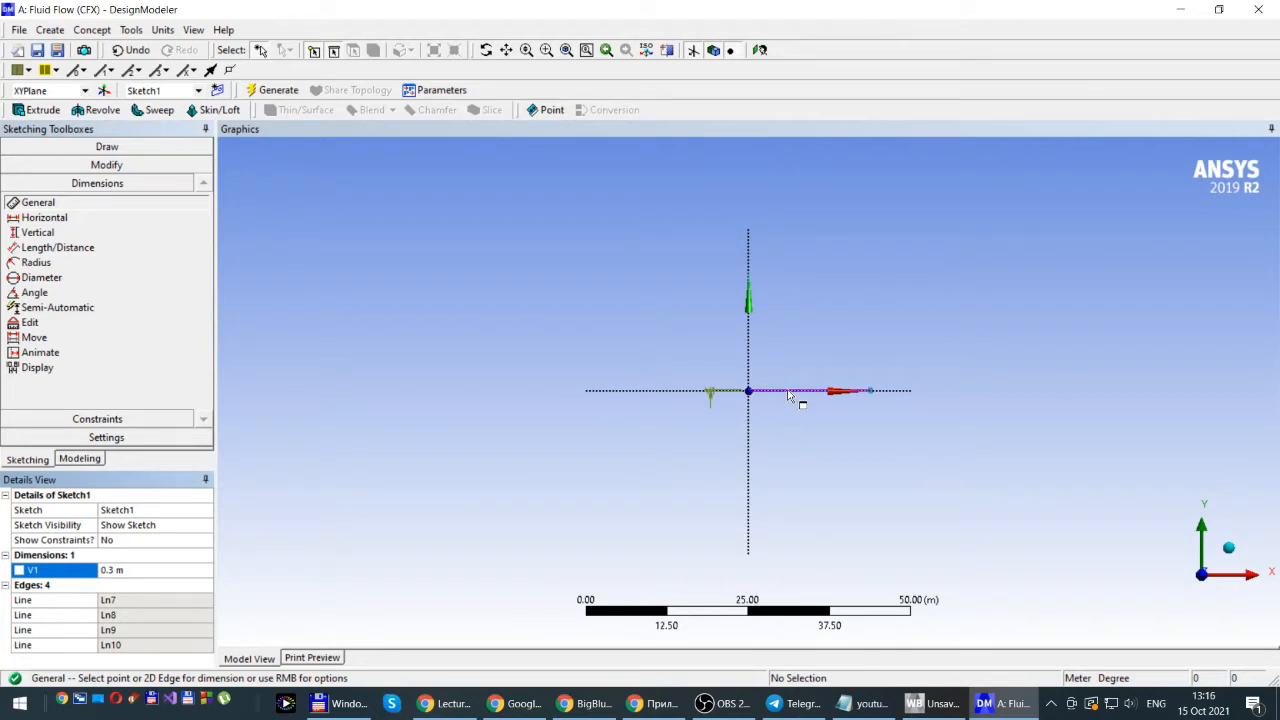
# - Dimension the rectangle's horizontal edge along the X axis and set its length to 2 m
pyautogui.click(790, 396)
pyautogui.click(798, 421)
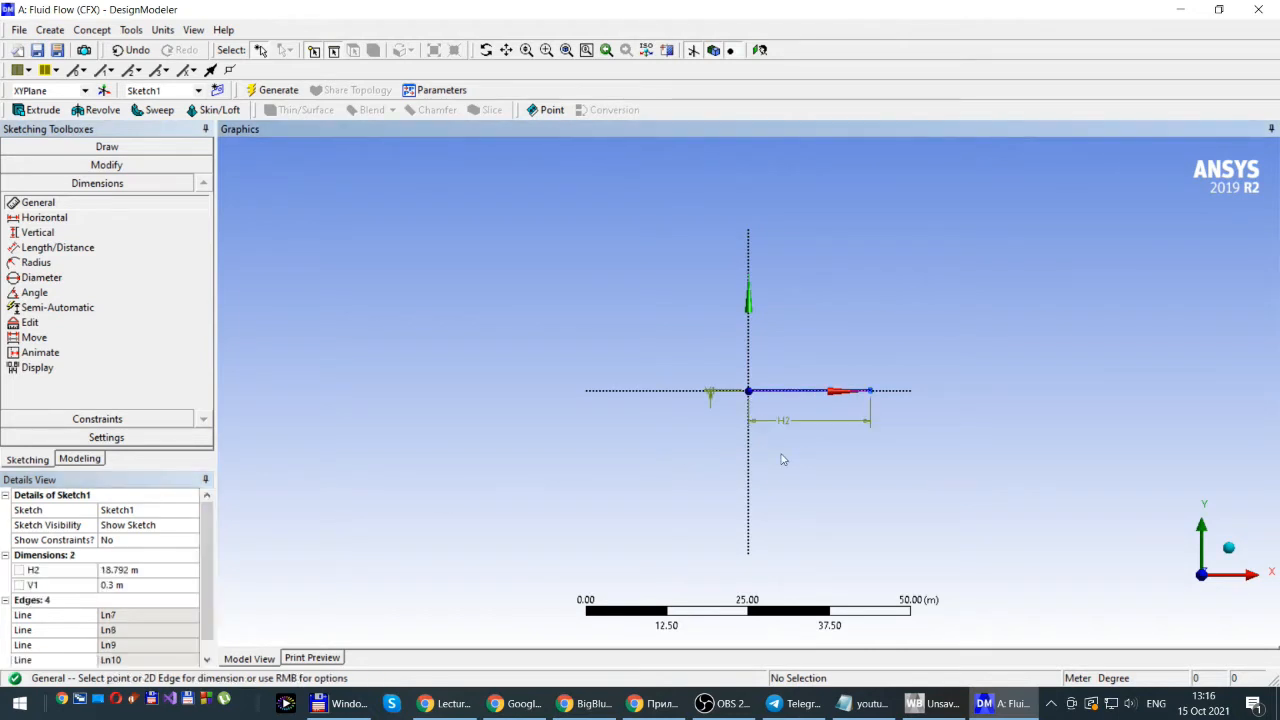
pyautogui.click(122, 572)
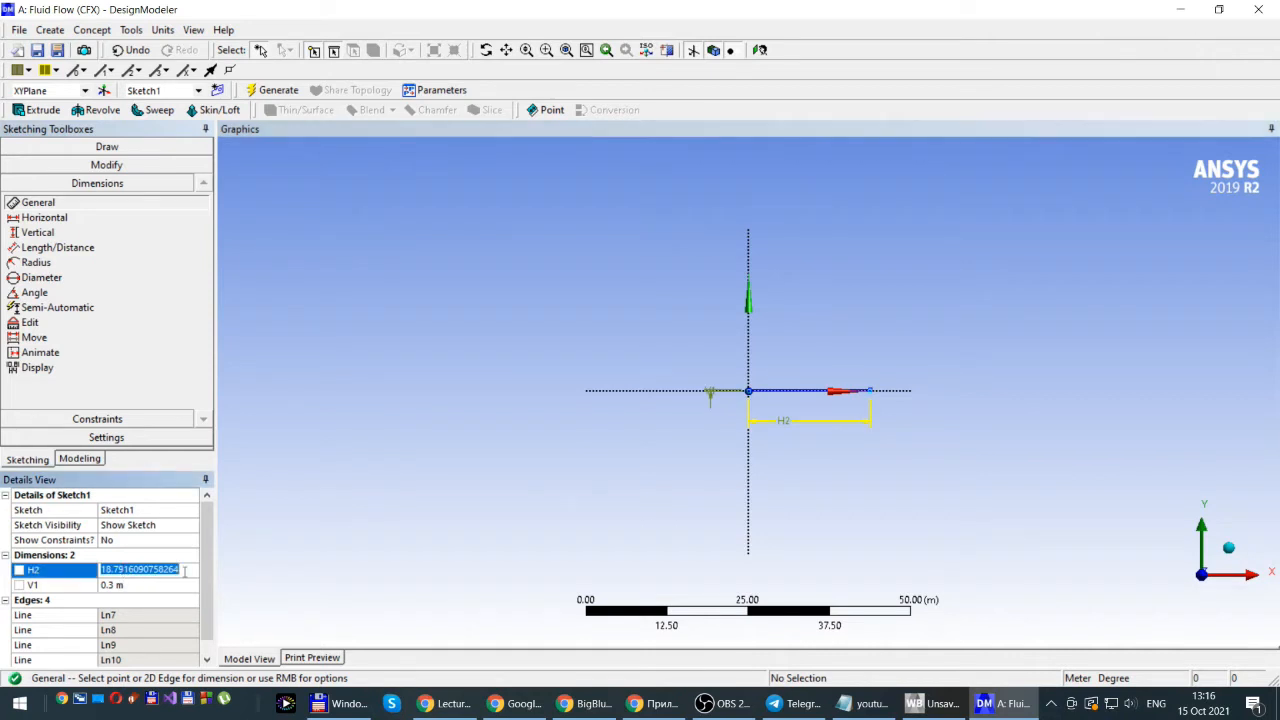
pyautogui.write('2')
pyautogui.press('Return')
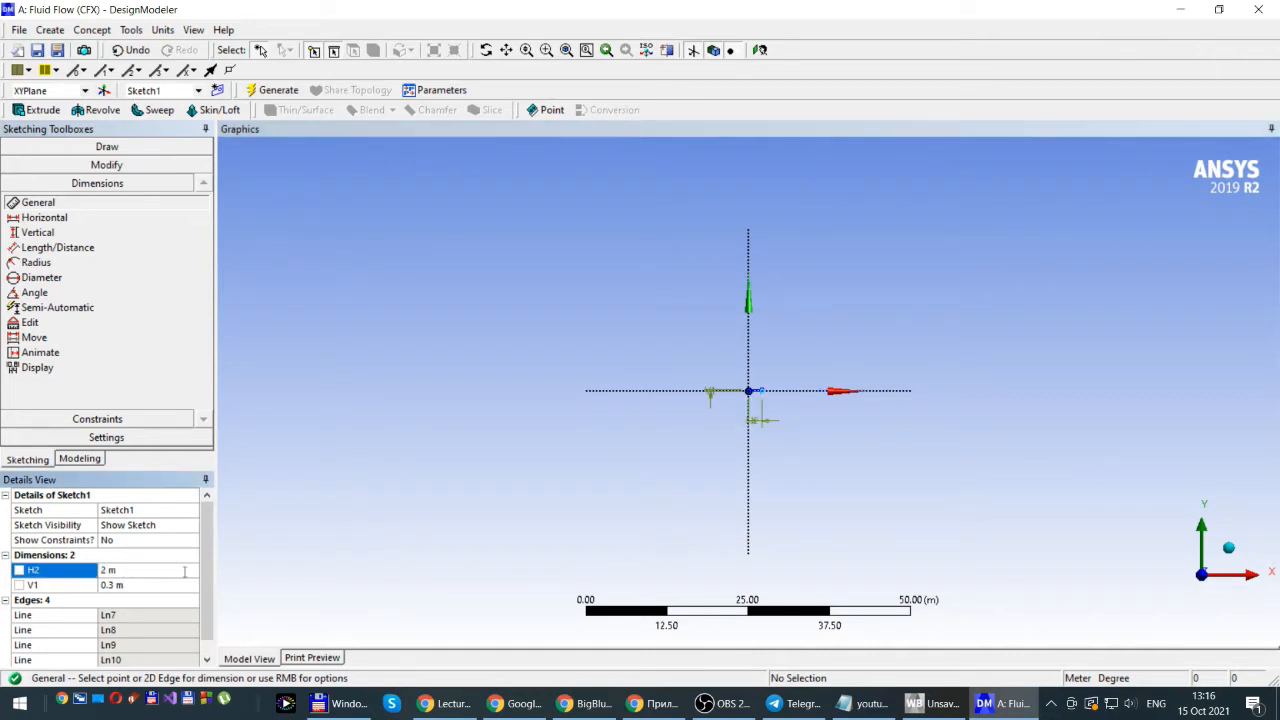
# - Split the rectangle's edge on the Y axis at about 0.06 m above the origin
pyautogui.scroll(10, 741, 408)
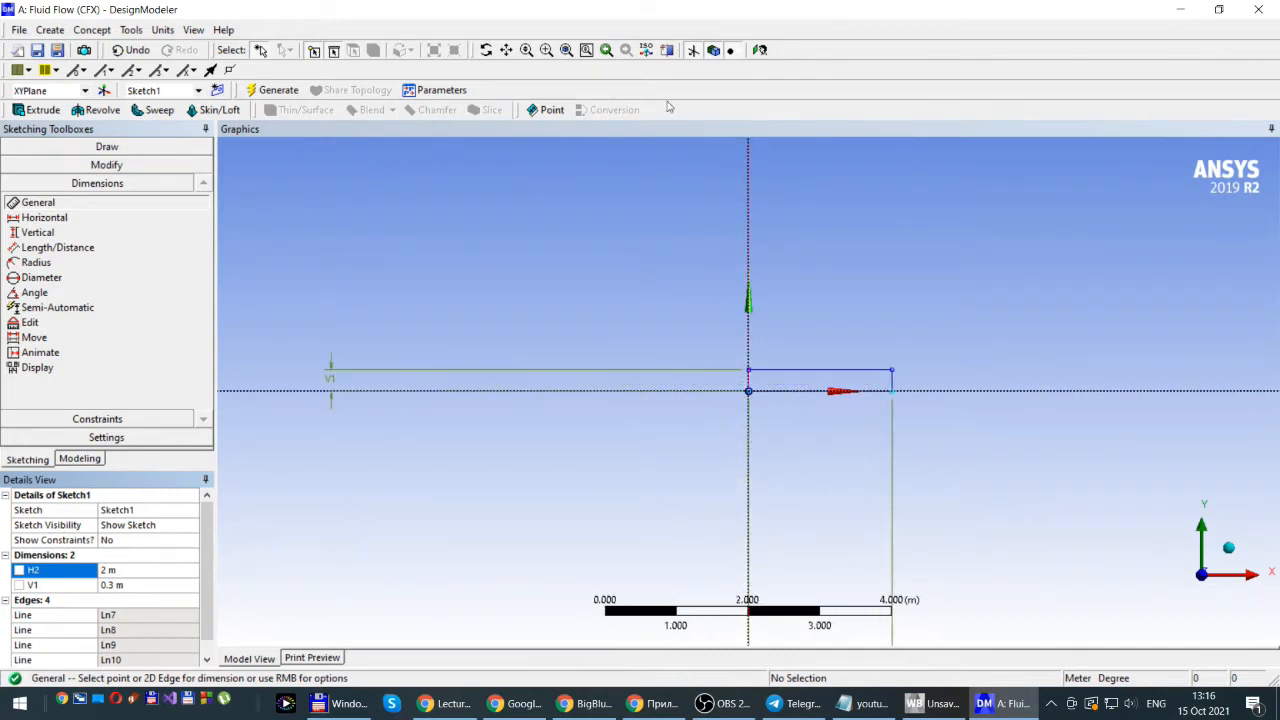
pyautogui.scroll(4, 662, 290)
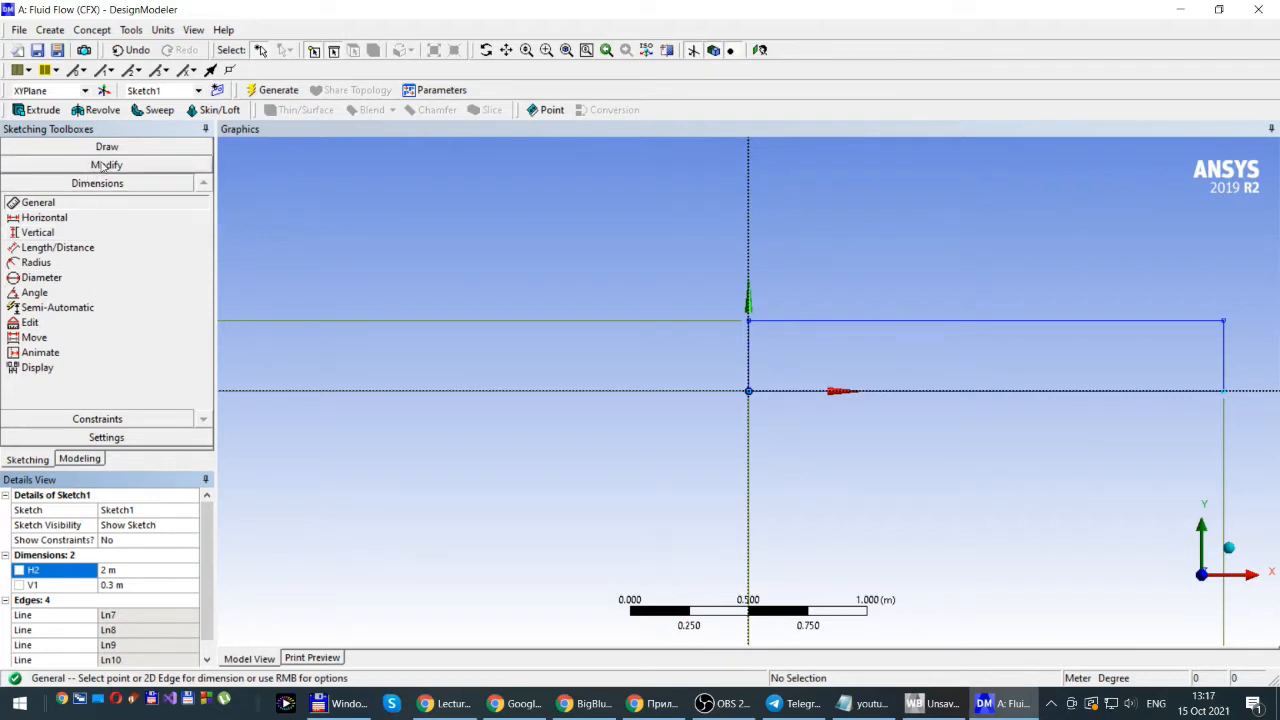
pyautogui.click(104, 165)
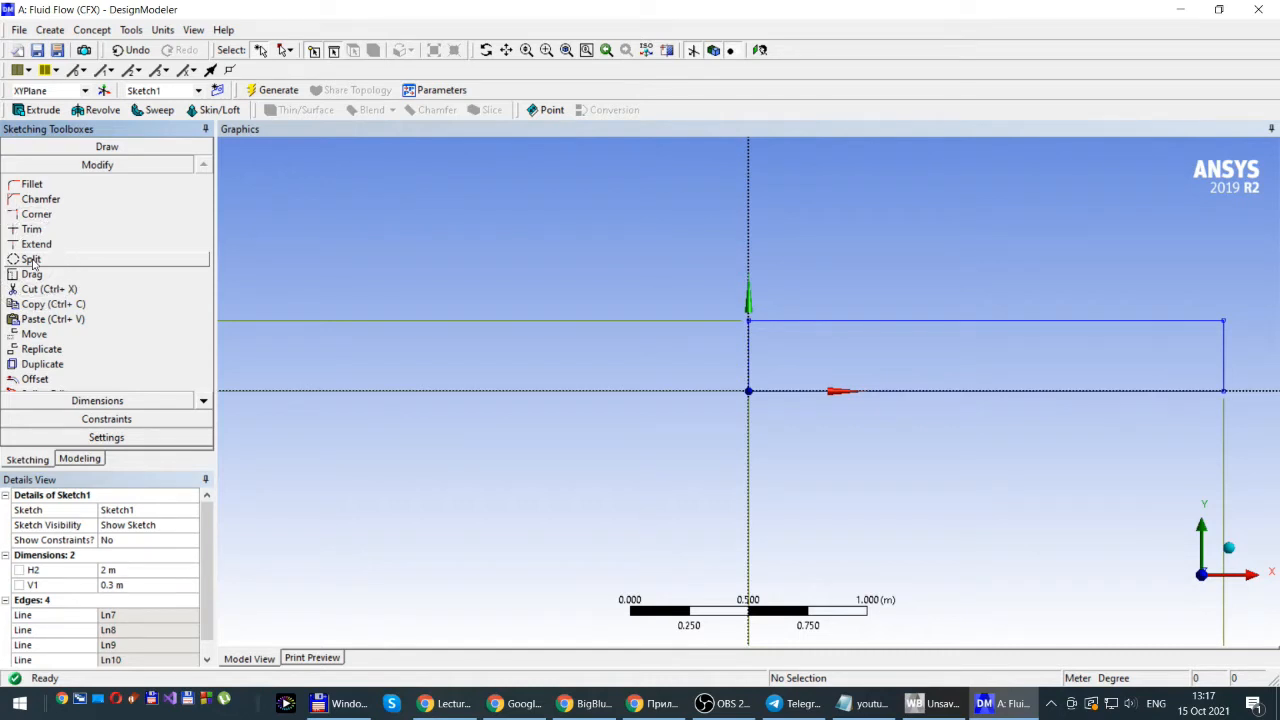
pyautogui.click(31, 260)
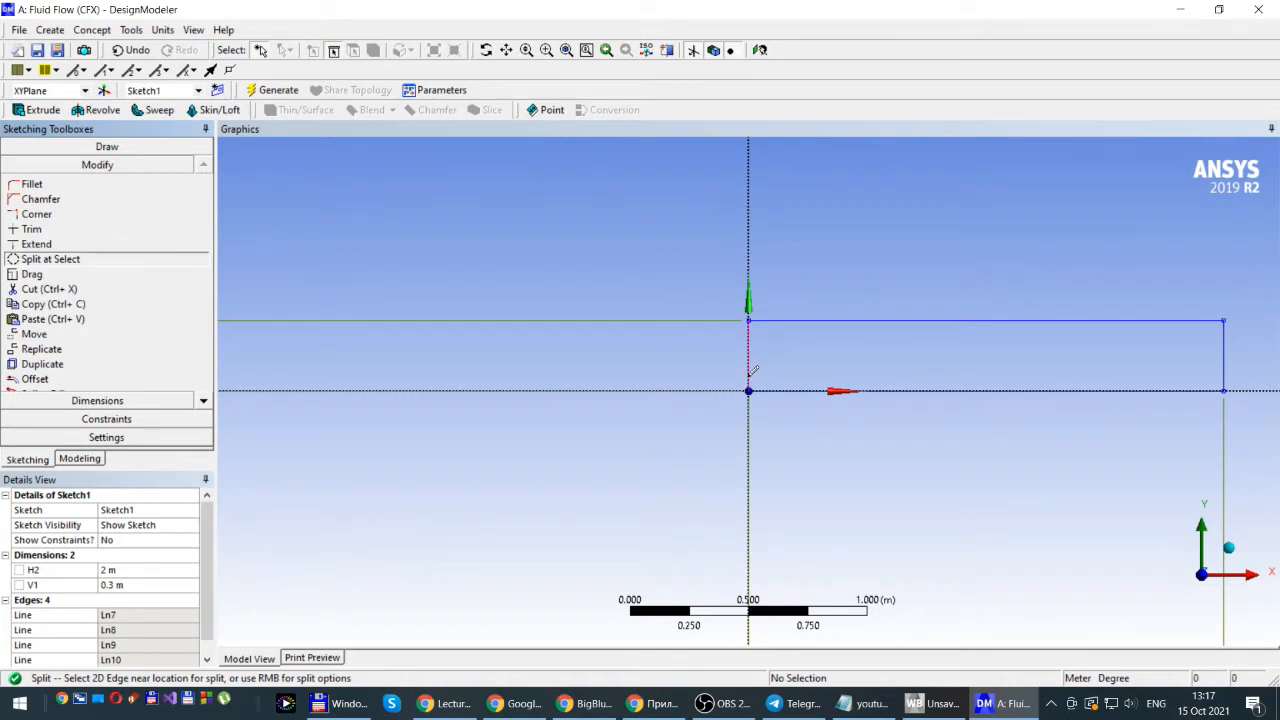
pyautogui.click(751, 373)
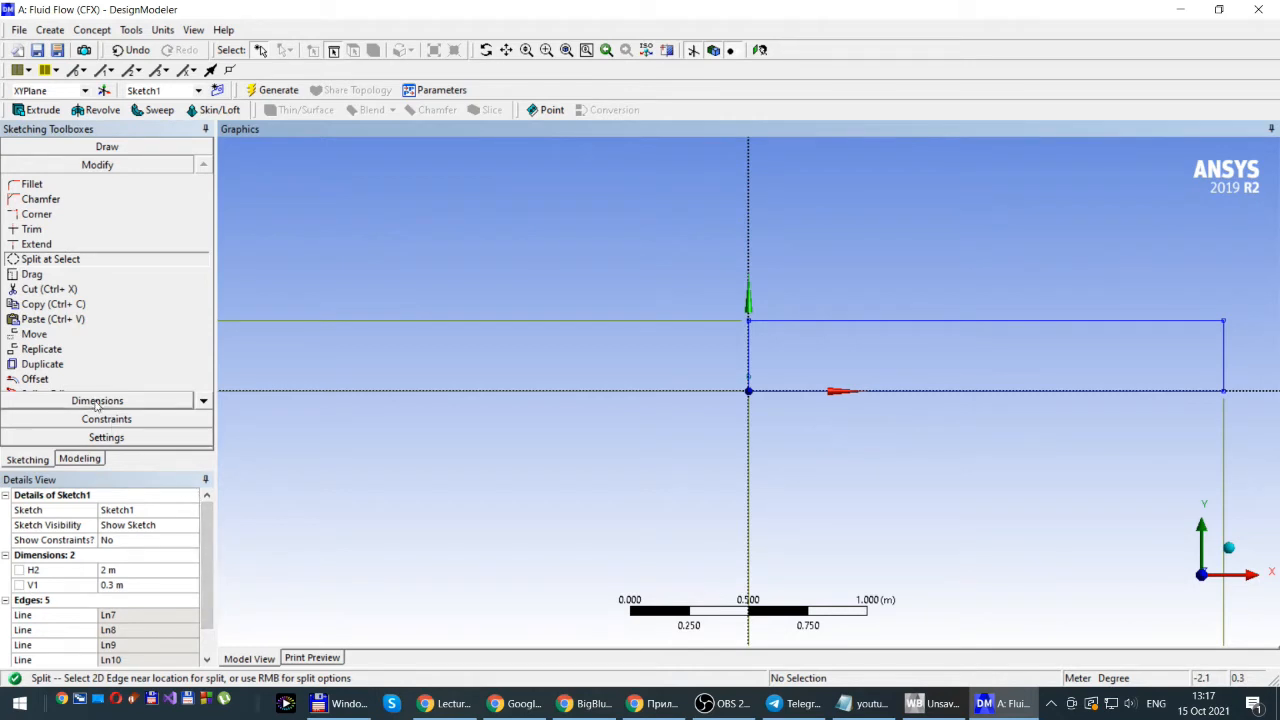
# - Dimension the distance from the origin to the split point on the Y axis and set it to 0.05 m
pyautogui.click(97, 401)
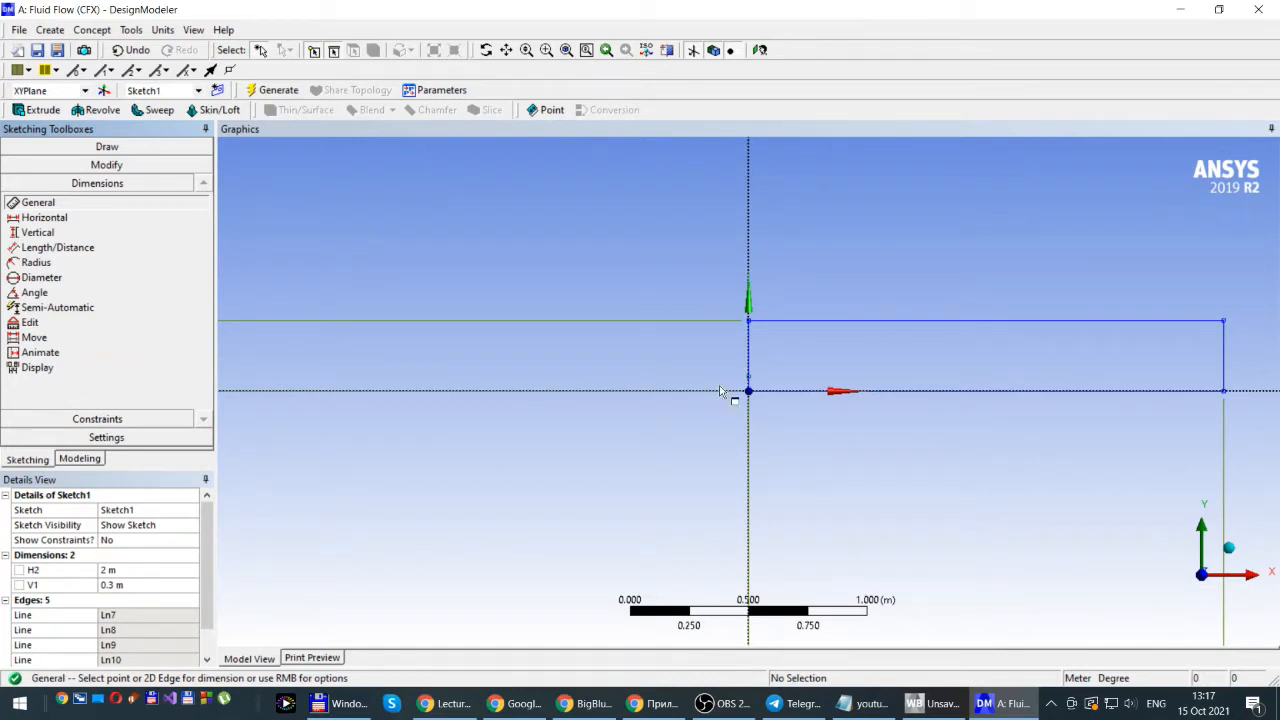
pyautogui.click(748, 390)
pyautogui.click(750, 390)
pyautogui.click(748, 377)
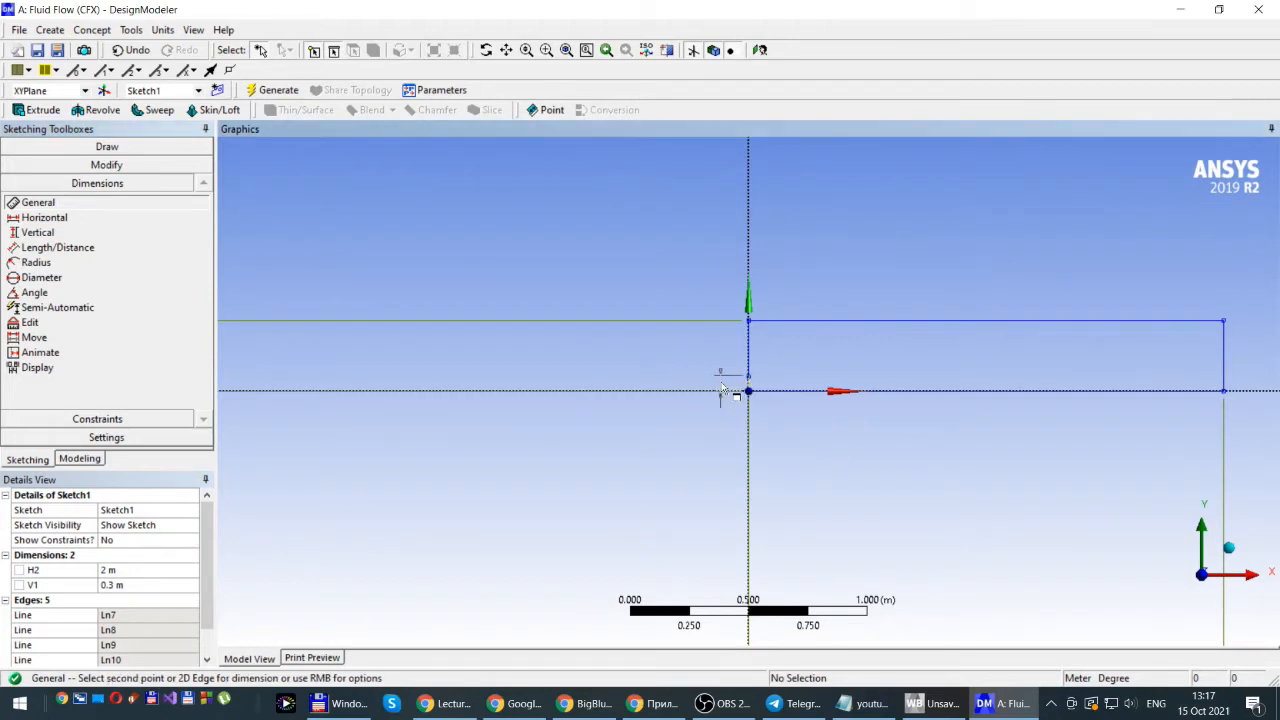
pyautogui.click(700, 370)
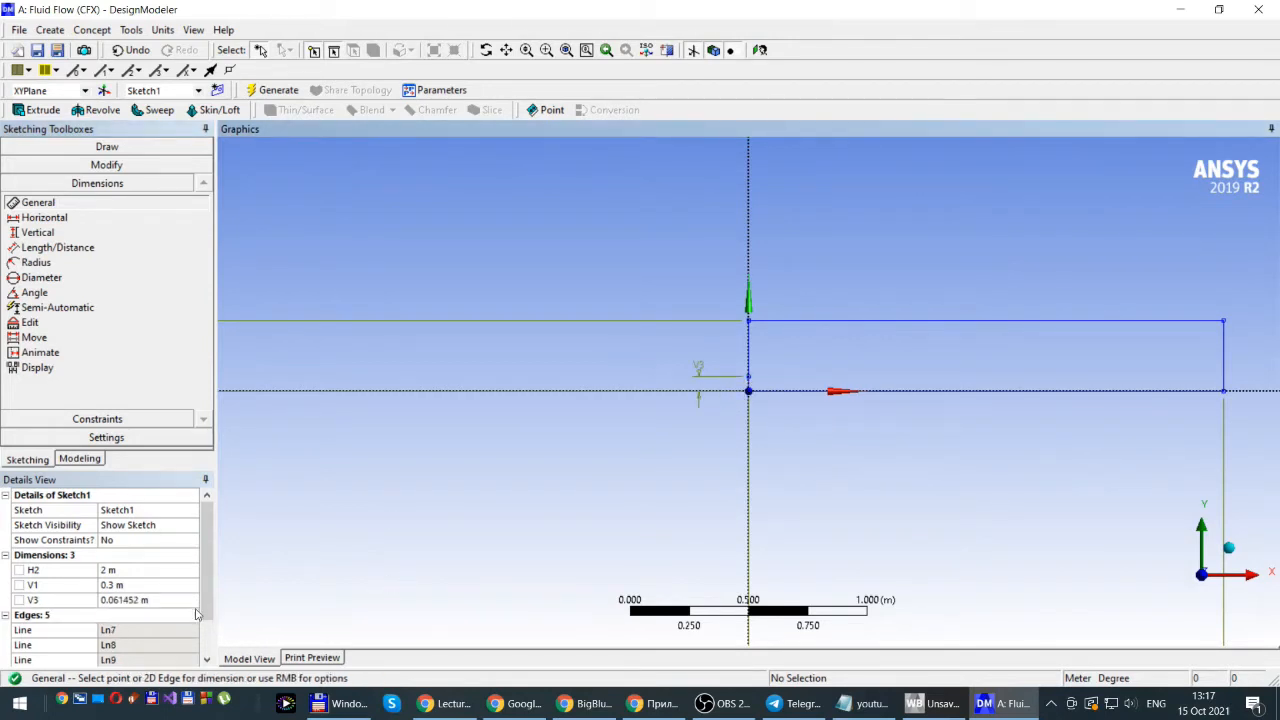
pyautogui.scroll(-1, 205, 575)
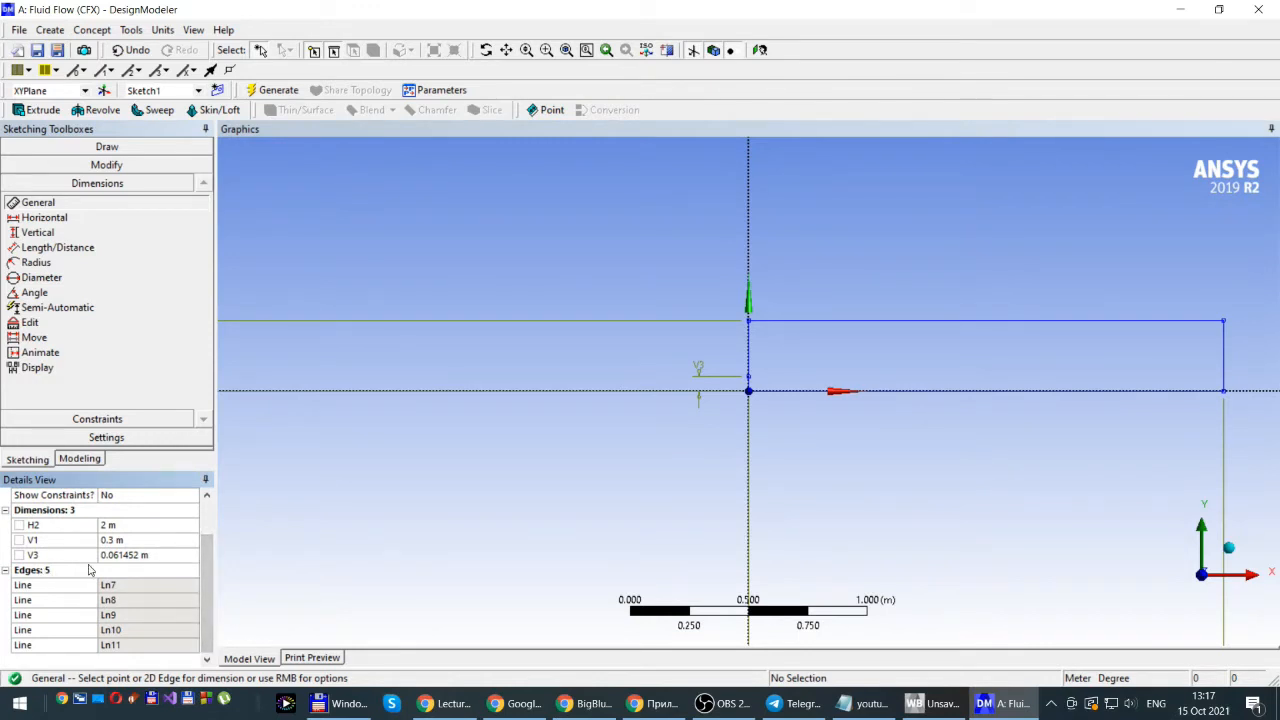
pyautogui.click(112, 556)
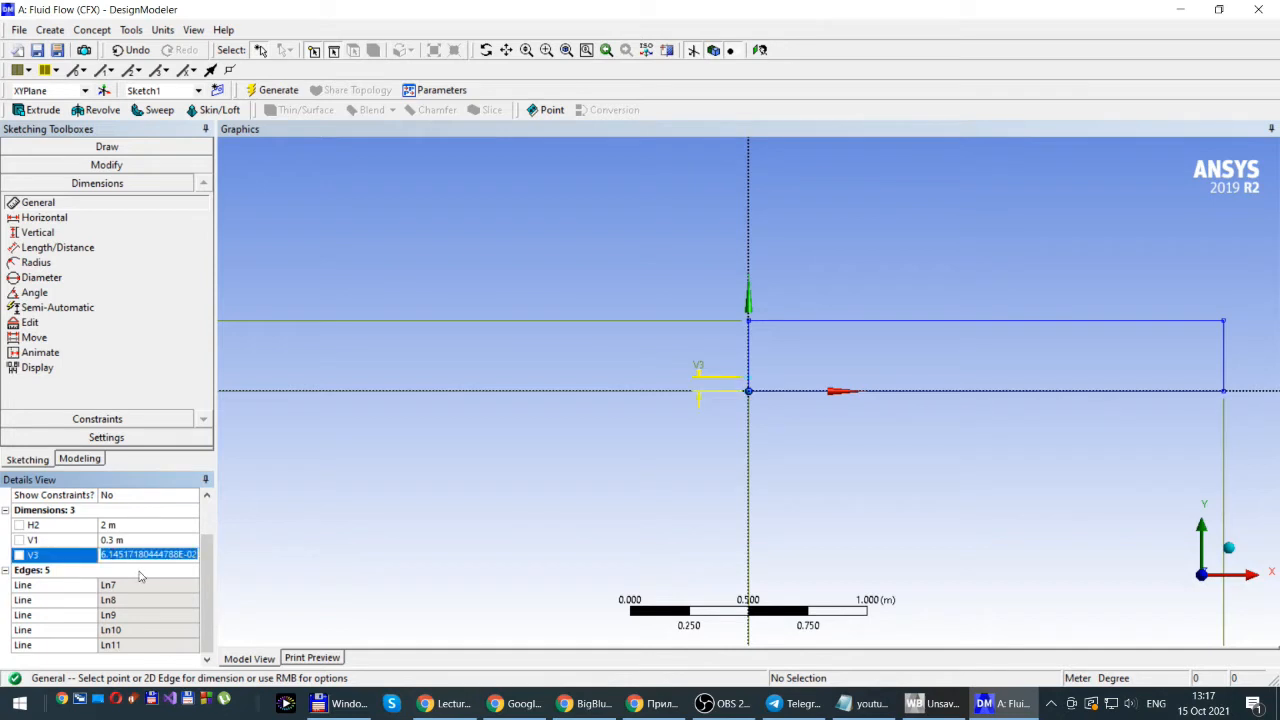
pyautogui.write('0.')
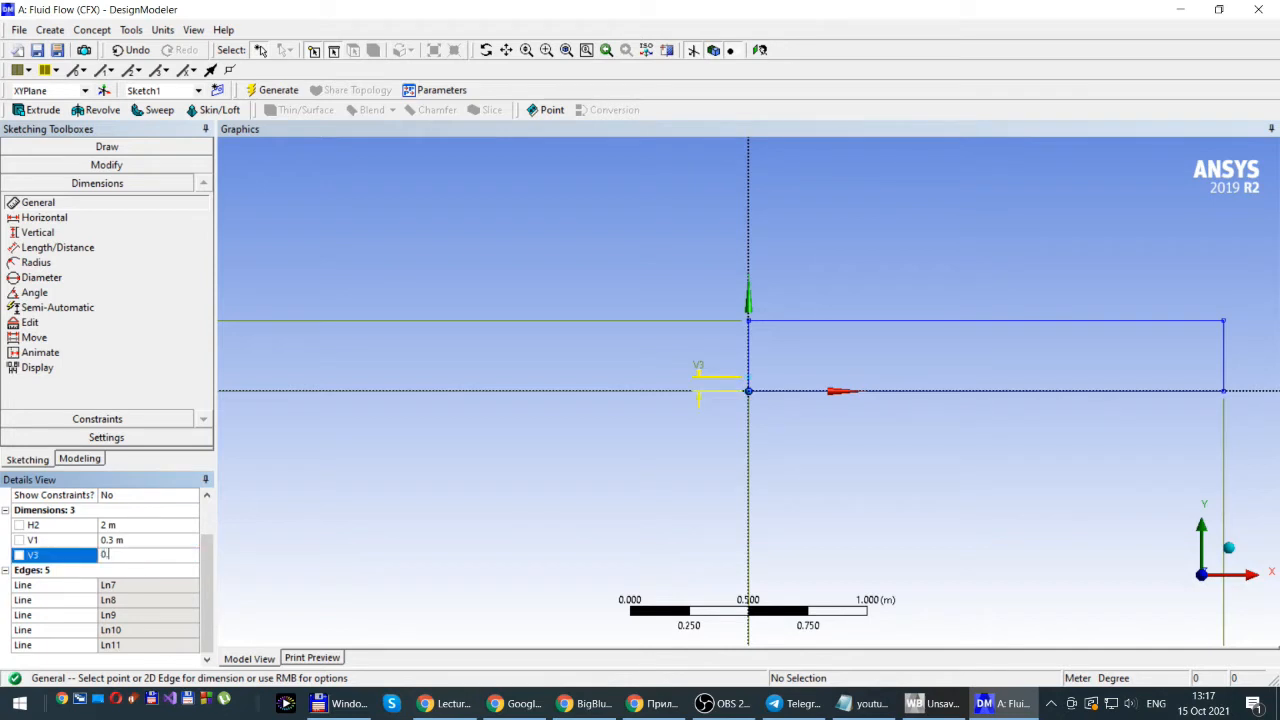
pyautogui.write('05')
pyautogui.press('Return')
# - Start a Revolve feature and assign Sketch1 from the XY plane as its geometry
pyautogui.click(80, 459)
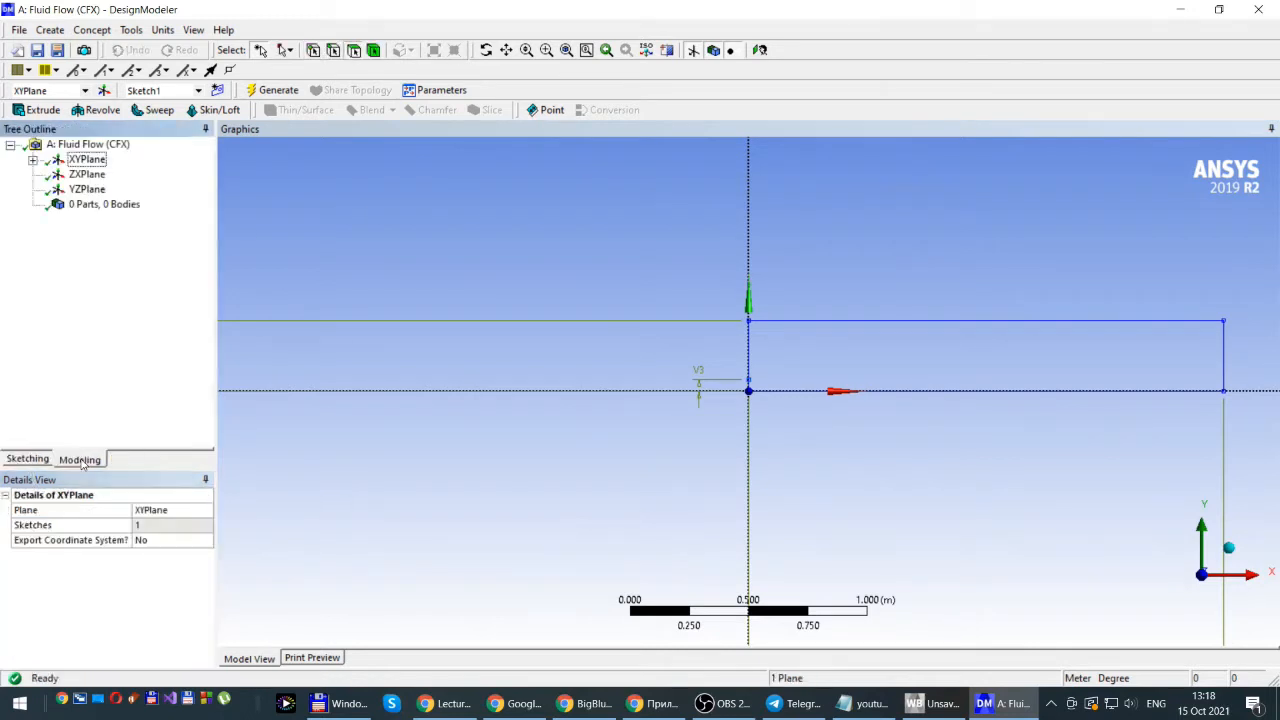
pyautogui.click(1229, 553)
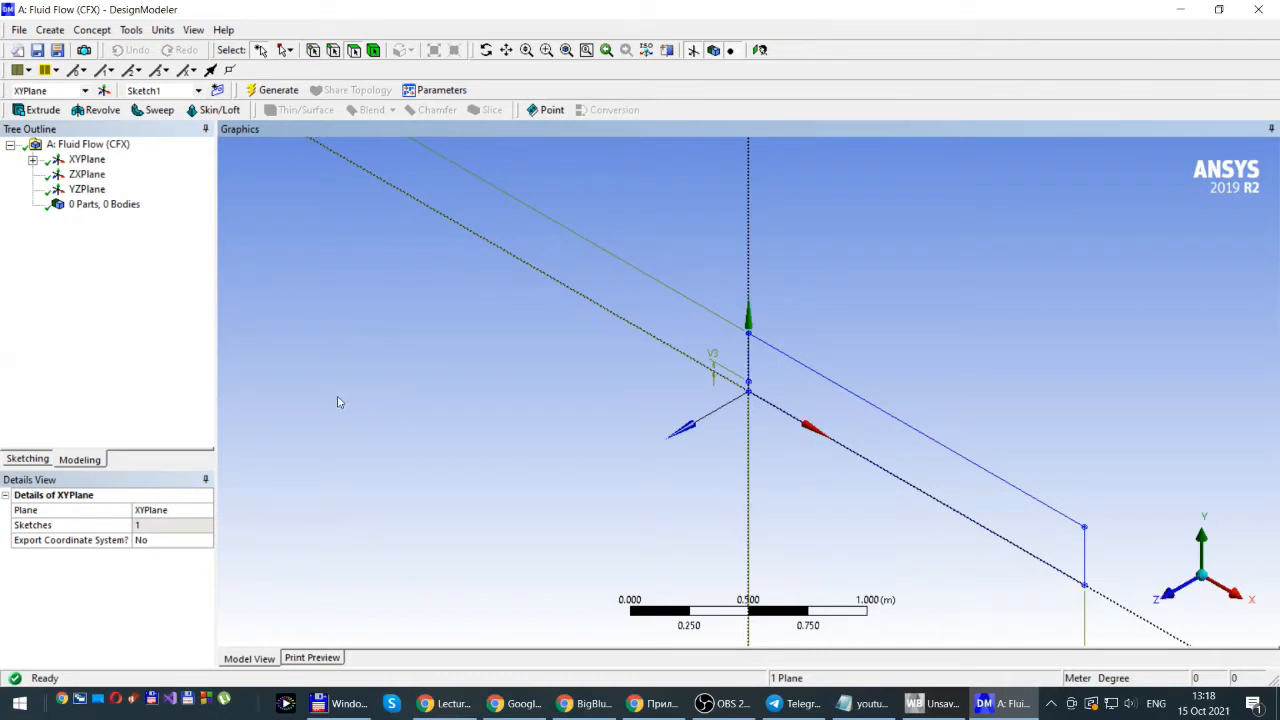
pyautogui.click(102, 110)
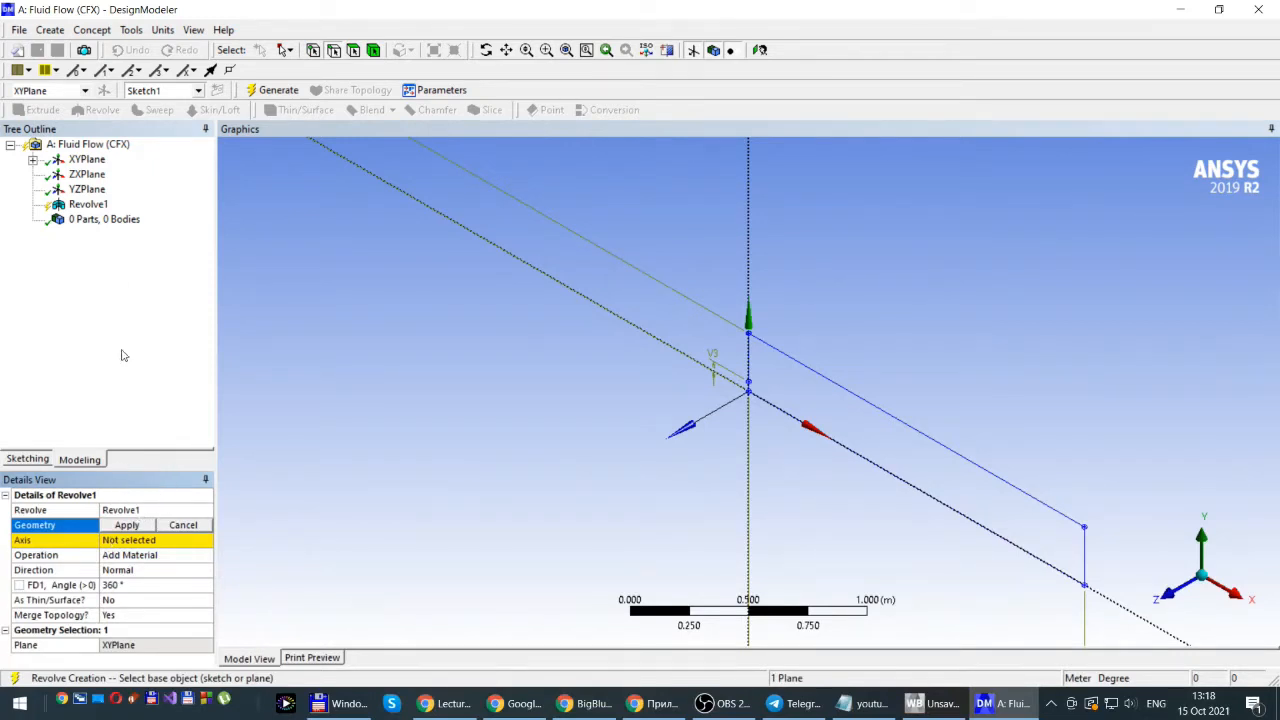
pyautogui.click(33, 163)
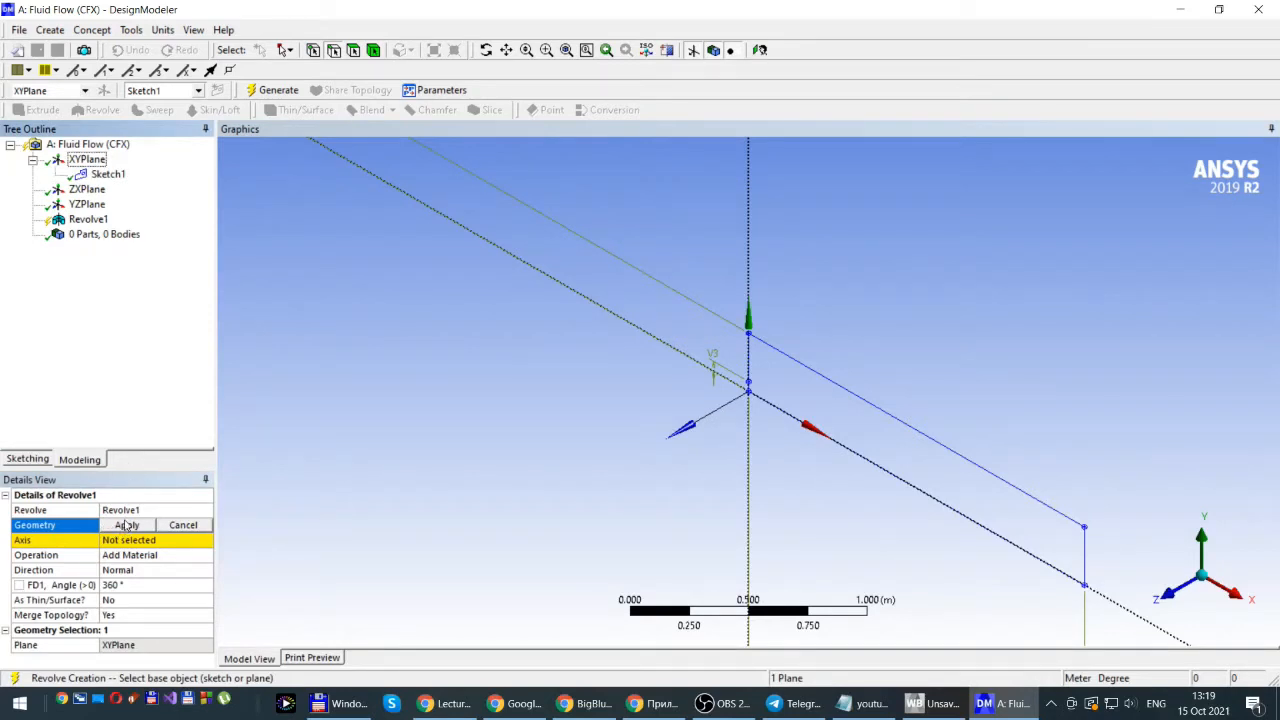
pyautogui.click(108, 175)
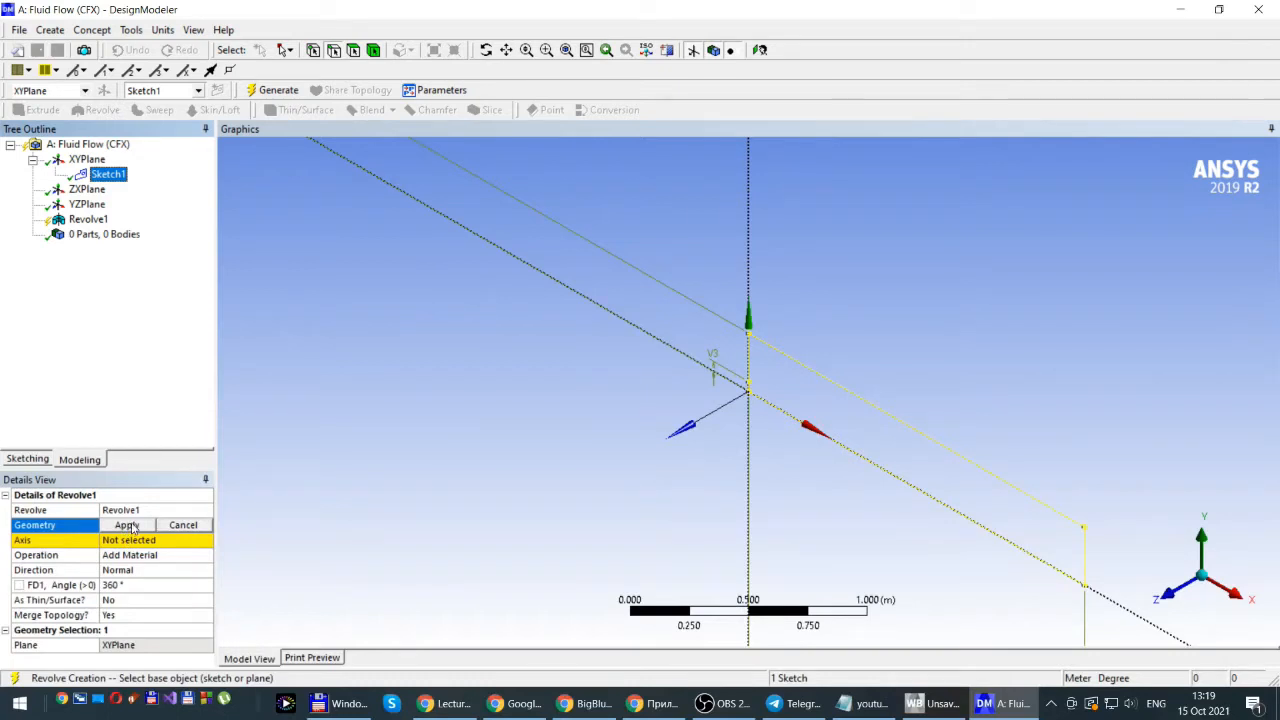
pyautogui.click(128, 526)
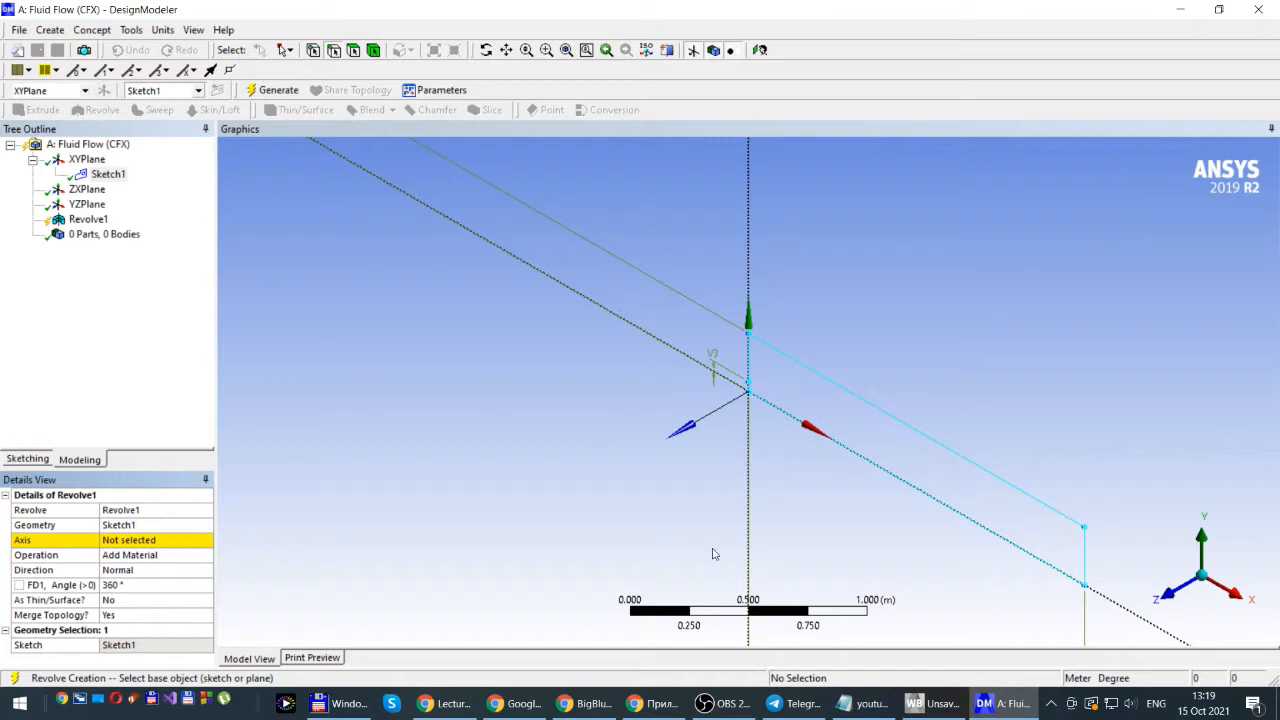
# - Assign the line along the X axis as the axis of the revolve
pyautogui.click(116, 543)
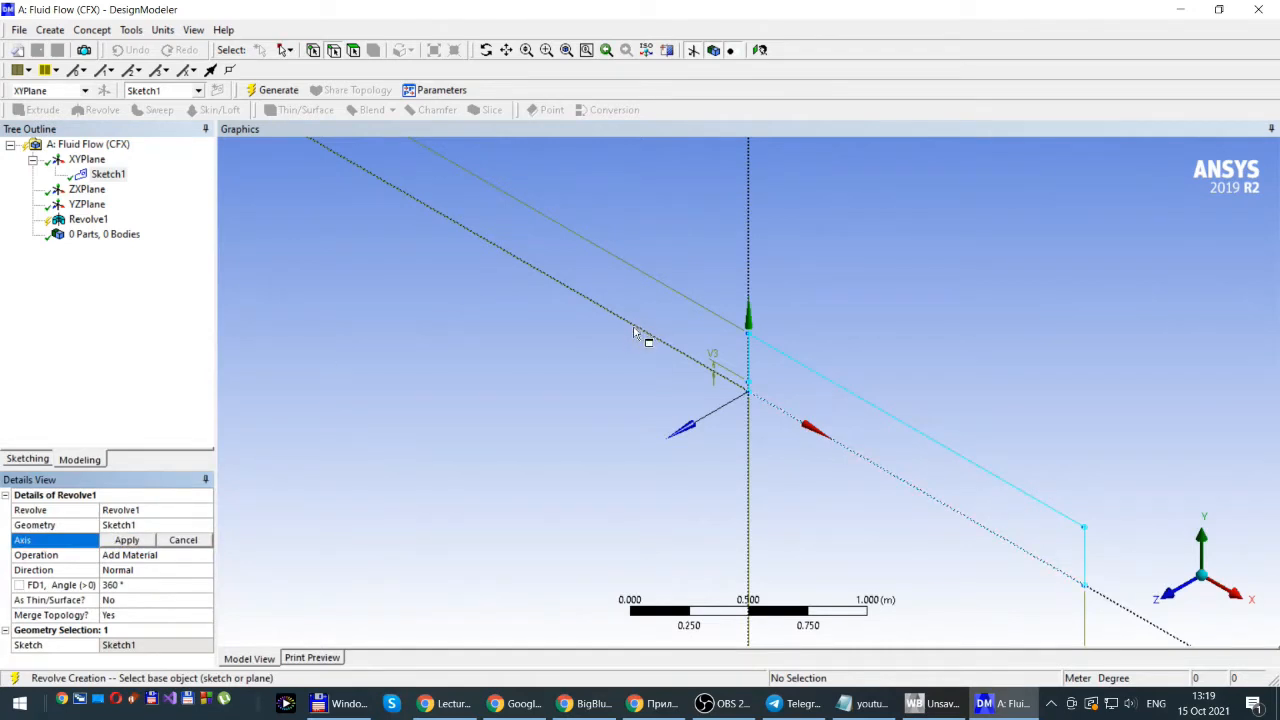
pyautogui.click(1118, 605)
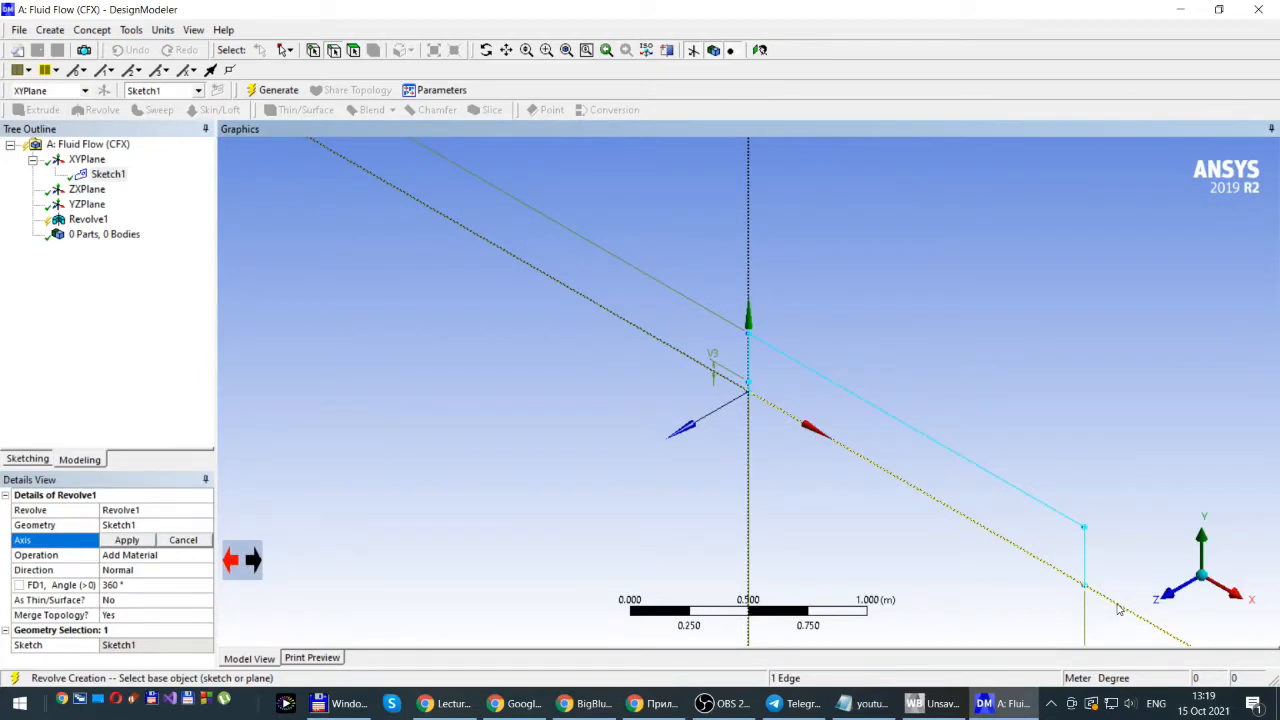
pyautogui.click(127, 542)
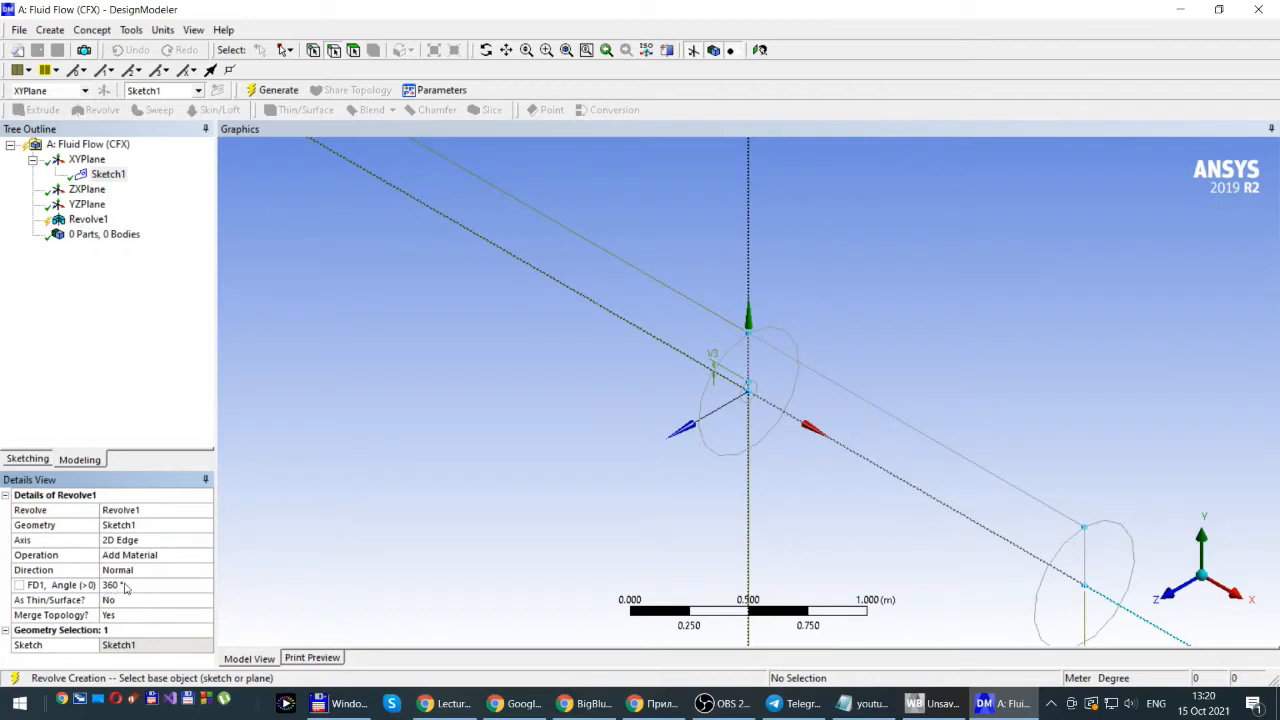
# - Set the revolve direction to Both - Symmetric and the angle to 5°
pyautogui.click(207, 571)
pyautogui.click(206, 571)
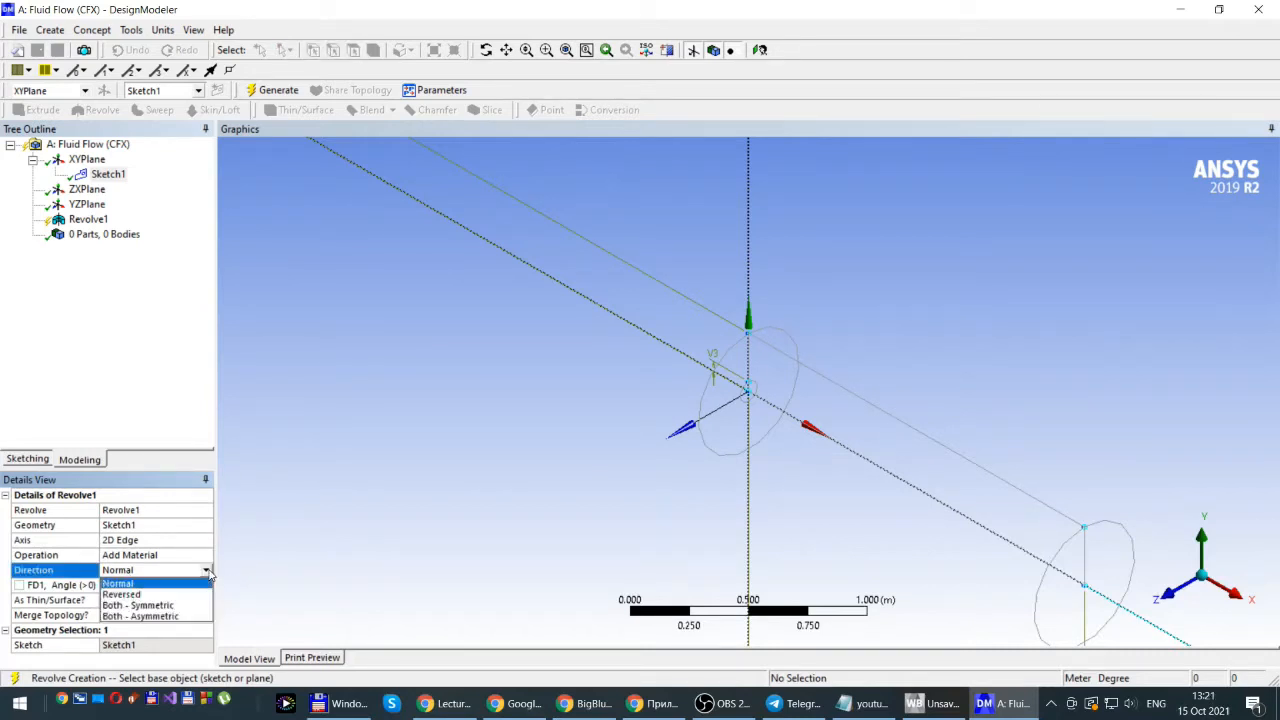
pyautogui.click(161, 606)
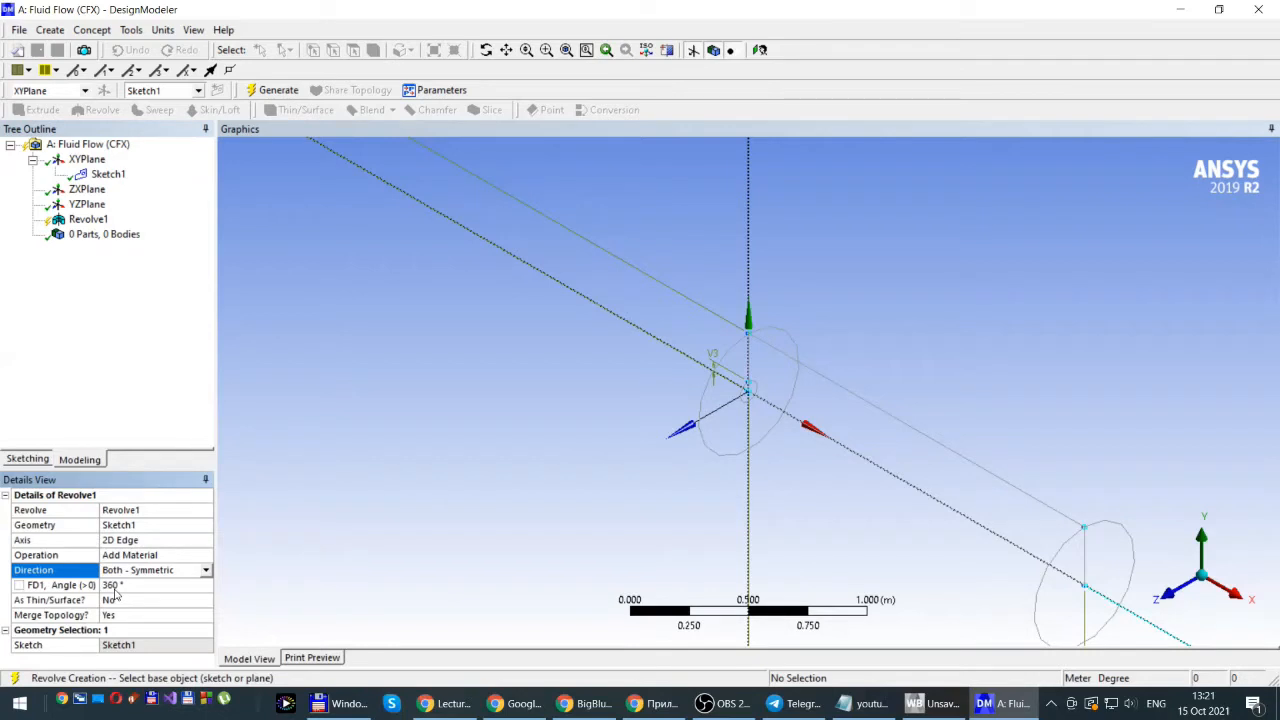
pyautogui.click(120, 586)
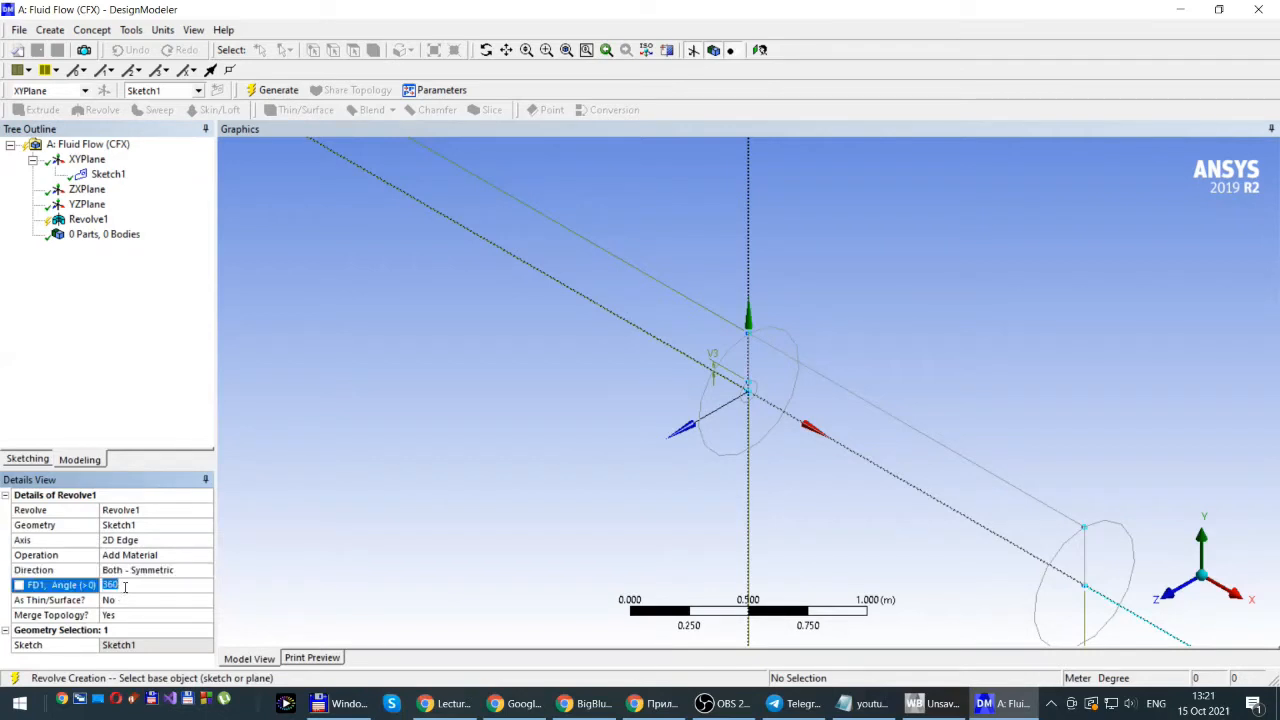
pyautogui.write('5')
pyautogui.press('Return')
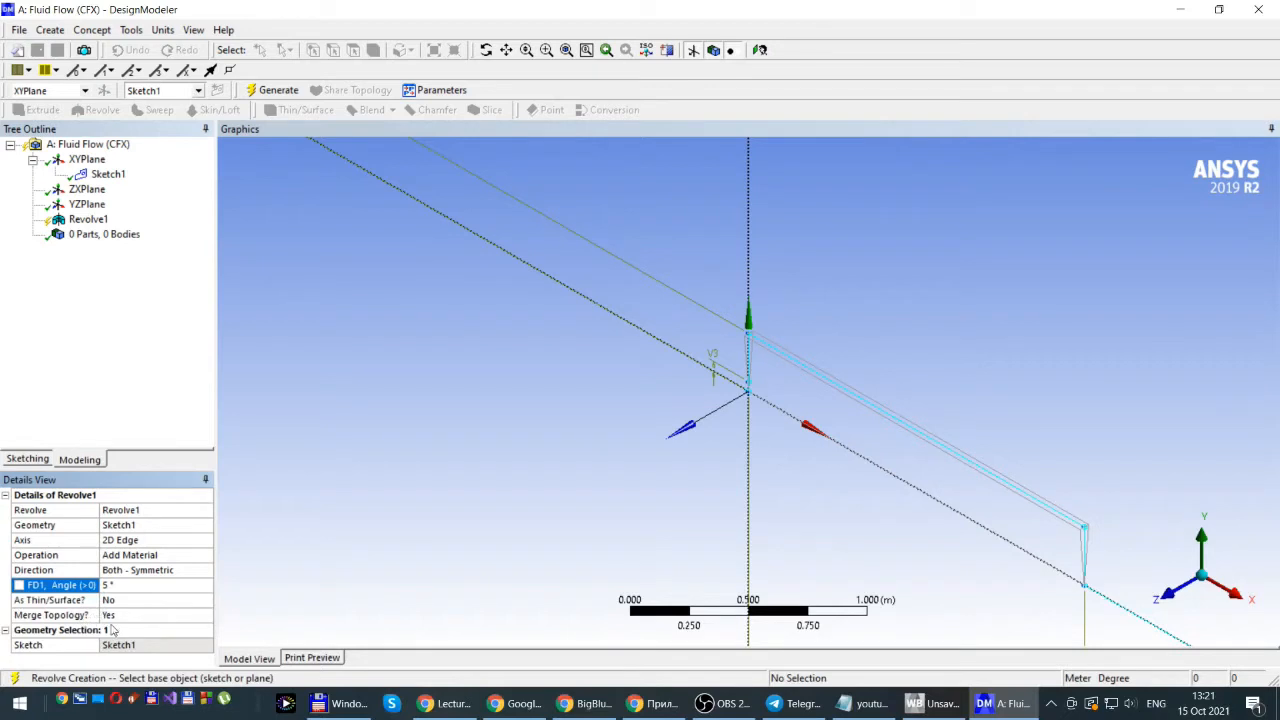
# - Set the revolve's Merge Topology option to No and generate the body
pyautogui.click(207, 617)
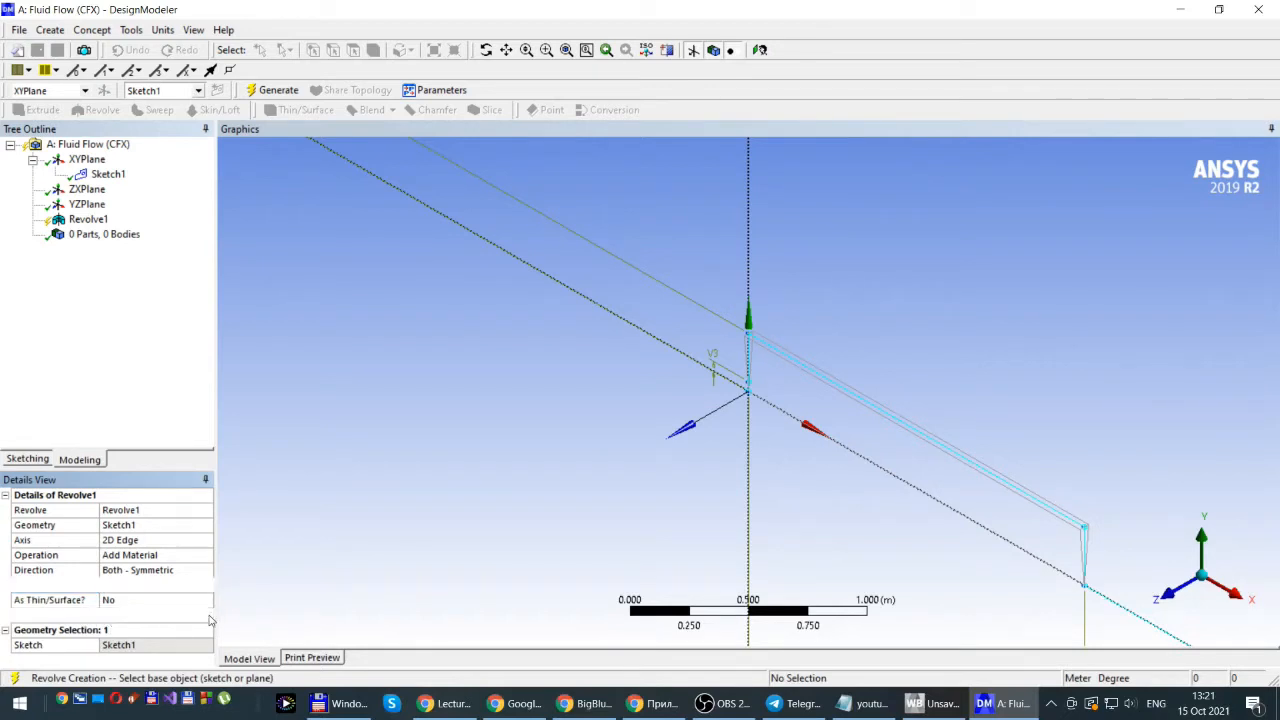
pyautogui.click(207, 617)
pyautogui.click(107, 641)
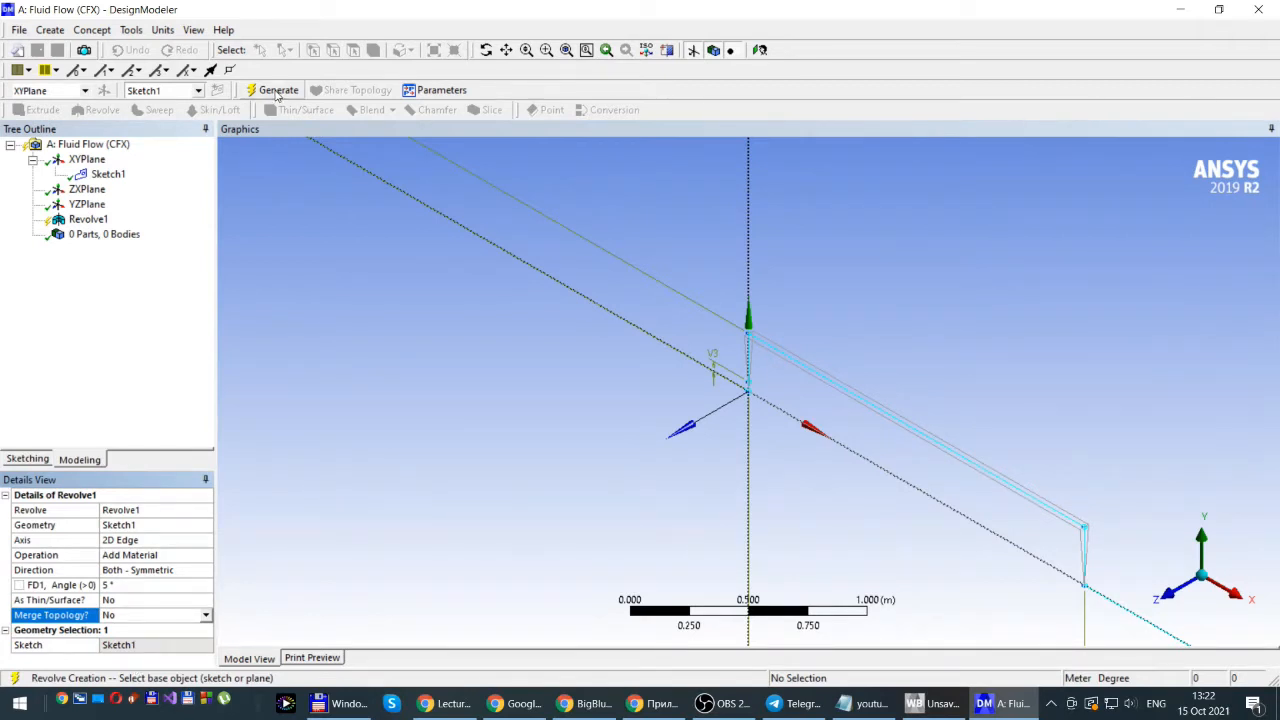
pyautogui.click(277, 91)
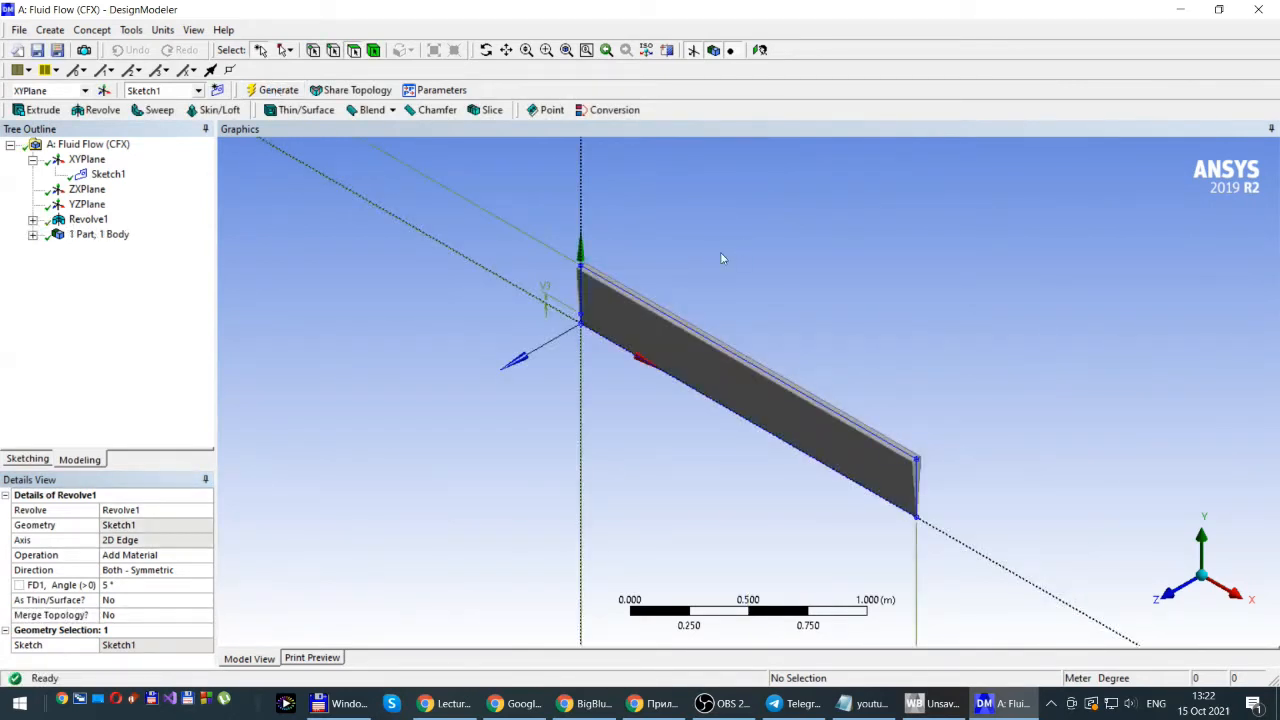
pyautogui.click(1167, 596)
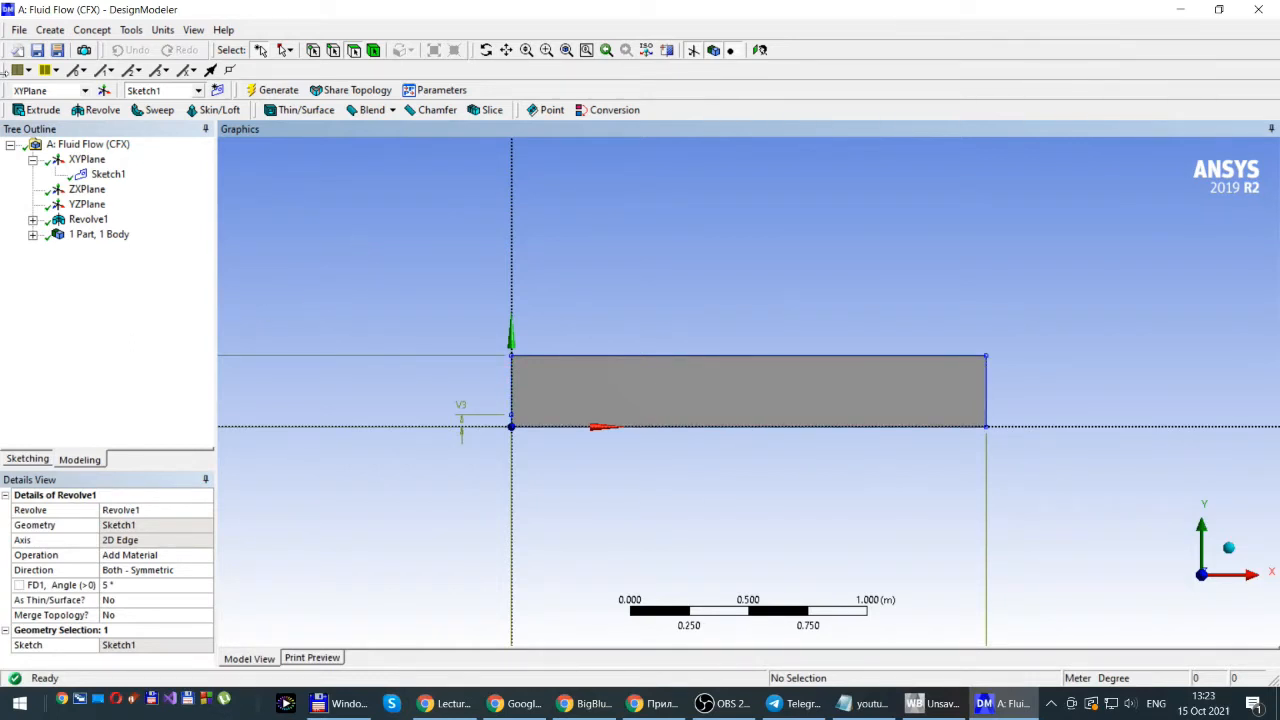
# - Start saving the project and browse to the Science\Ansys2021 folder on drive E
pyautogui.click(19, 30)
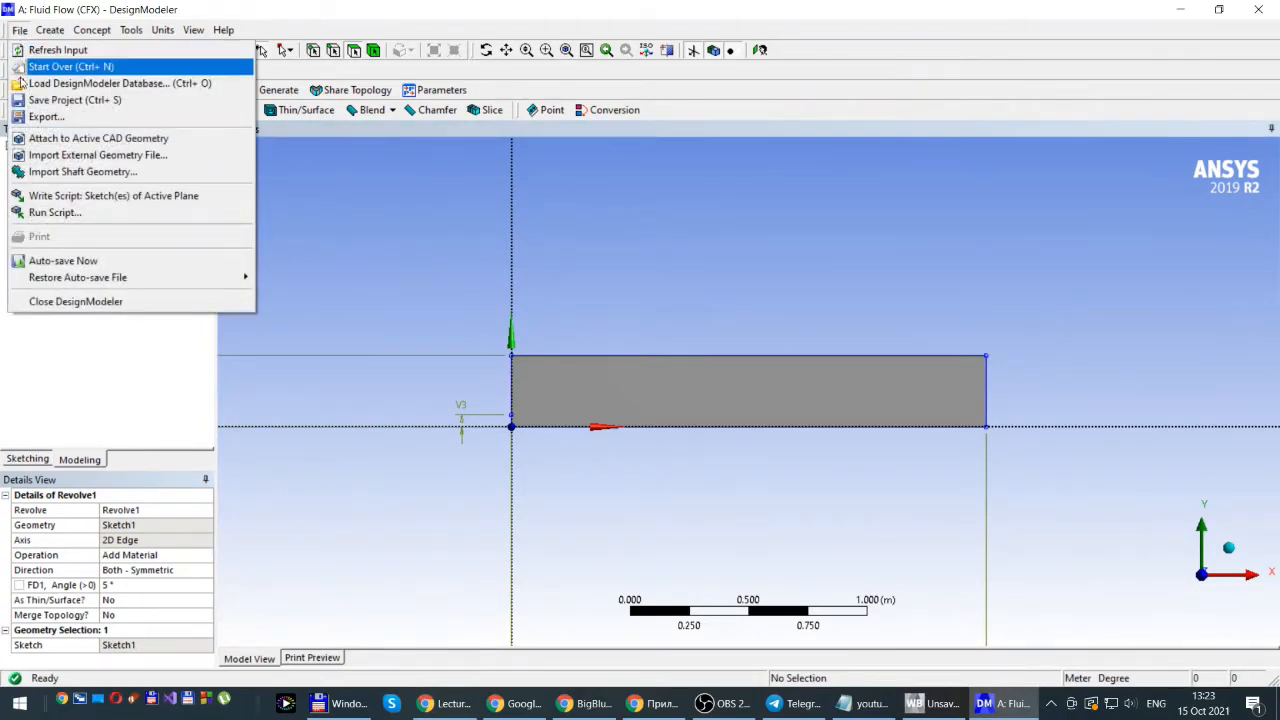
pyautogui.click(44, 101)
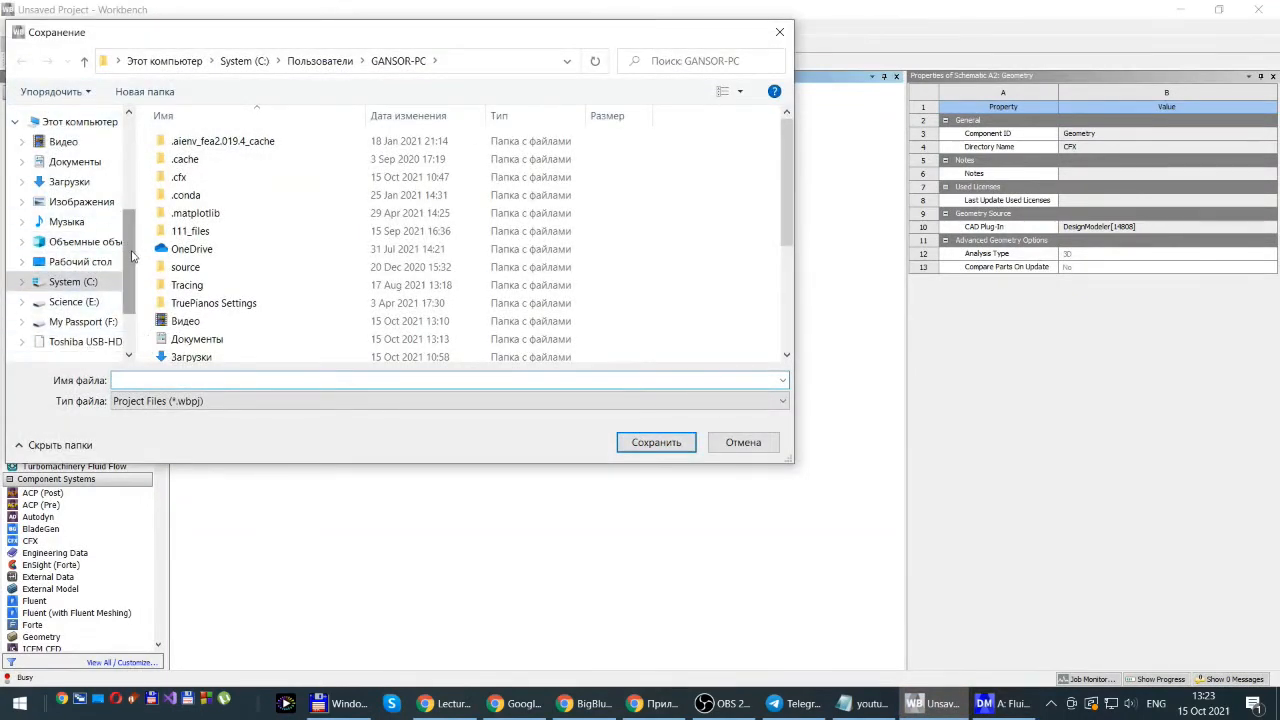
pyautogui.scroll(-1, 110, 275)
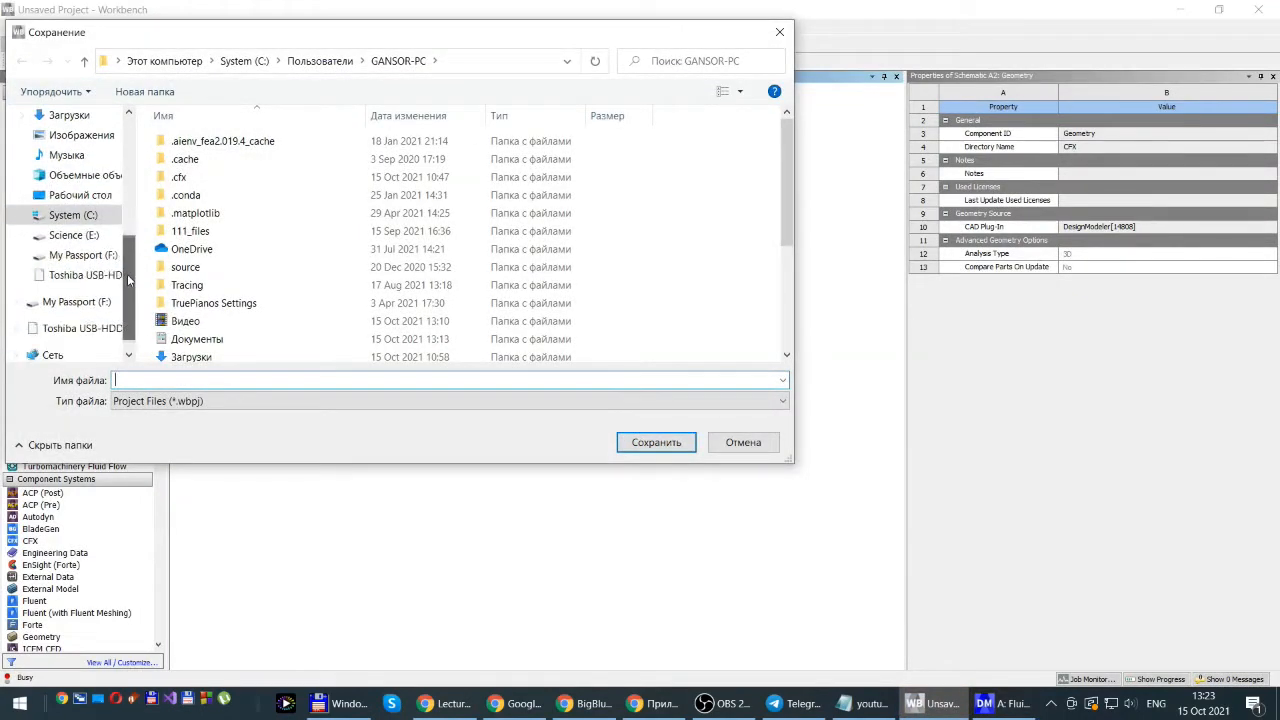
pyautogui.click(38, 236)
pyautogui.click(193, 306)
pyautogui.doubleClick(193, 305)
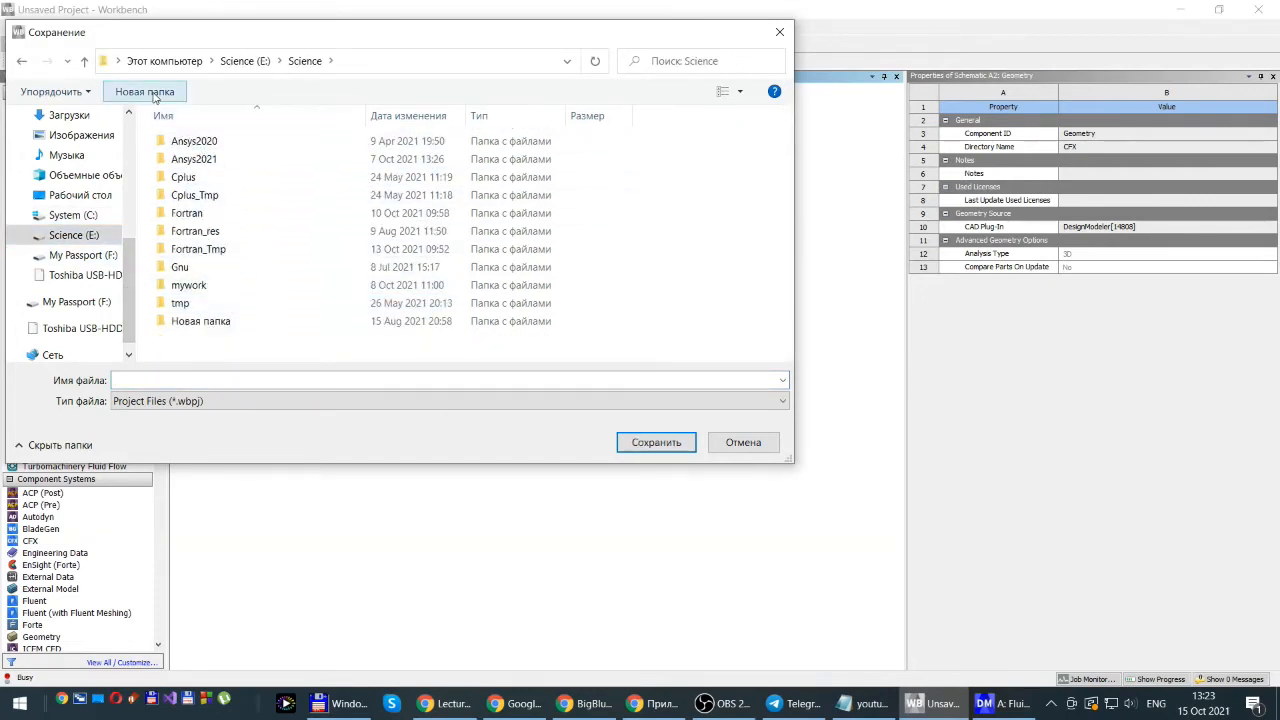
pyautogui.doubleClick(192, 159)
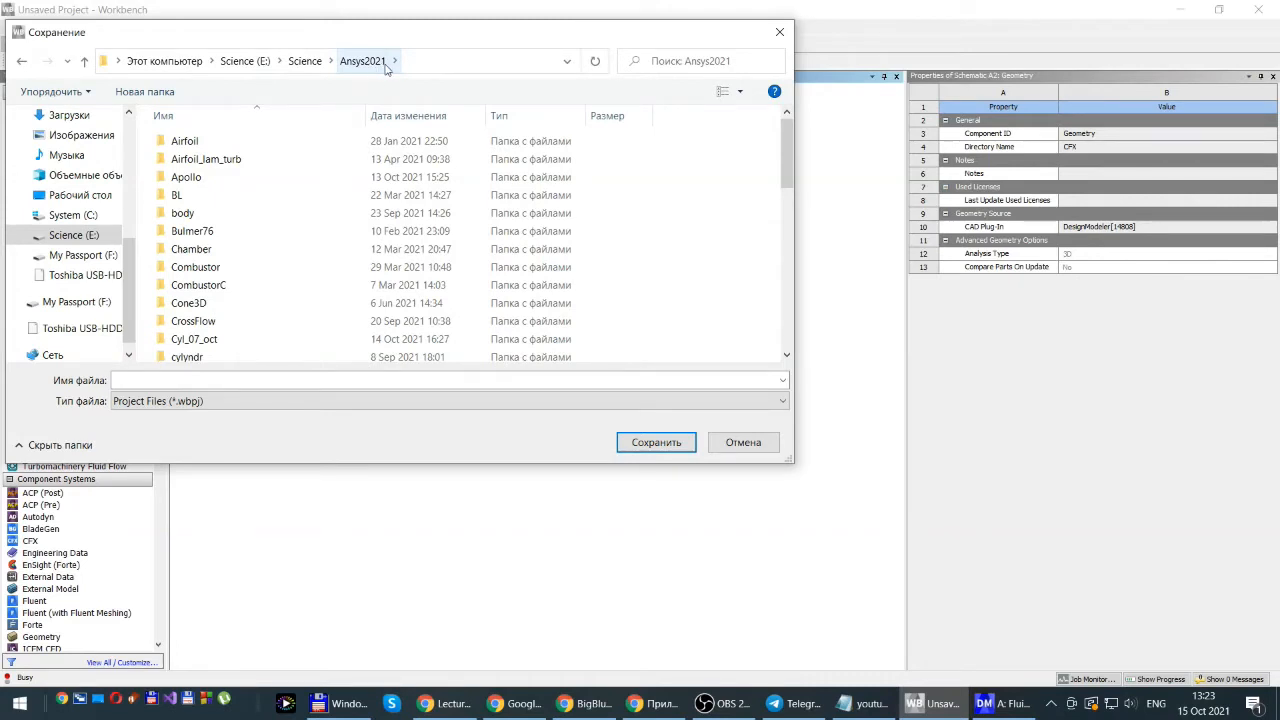
# - Create a folder named Chamber_15_10 and save the project in it as 1
pyautogui.click(144, 91)
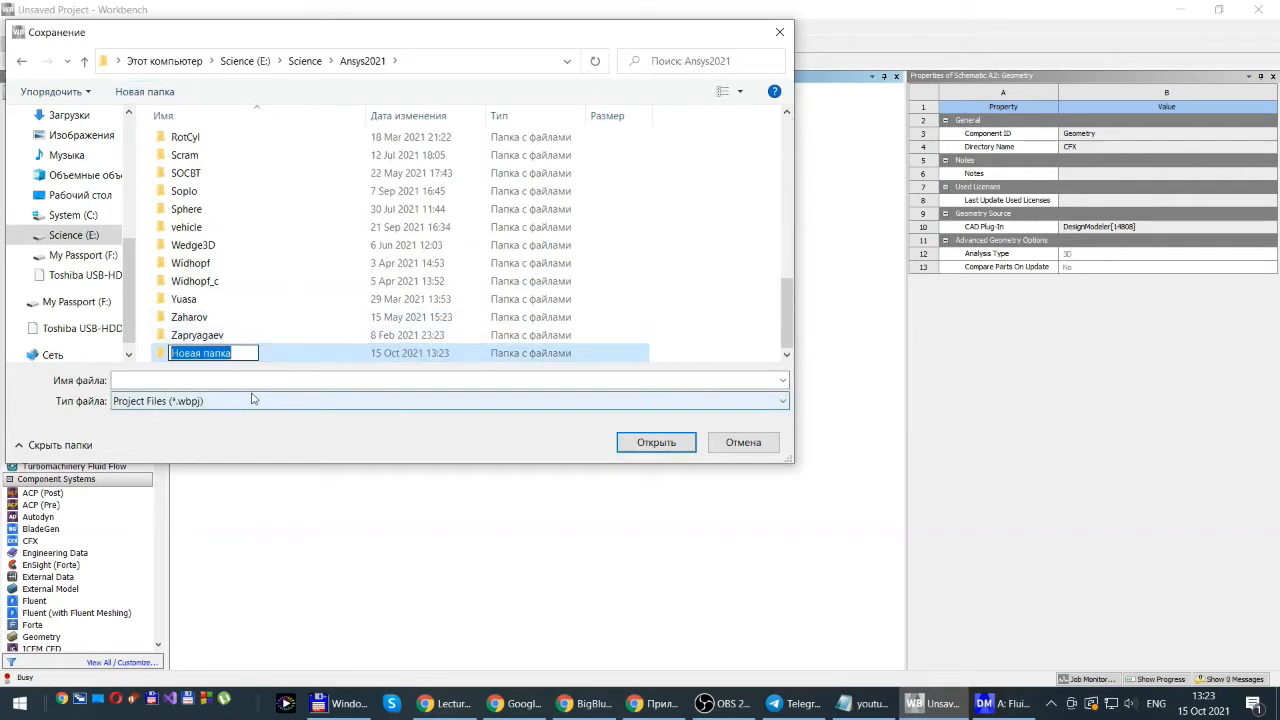
pyautogui.write('Cha')
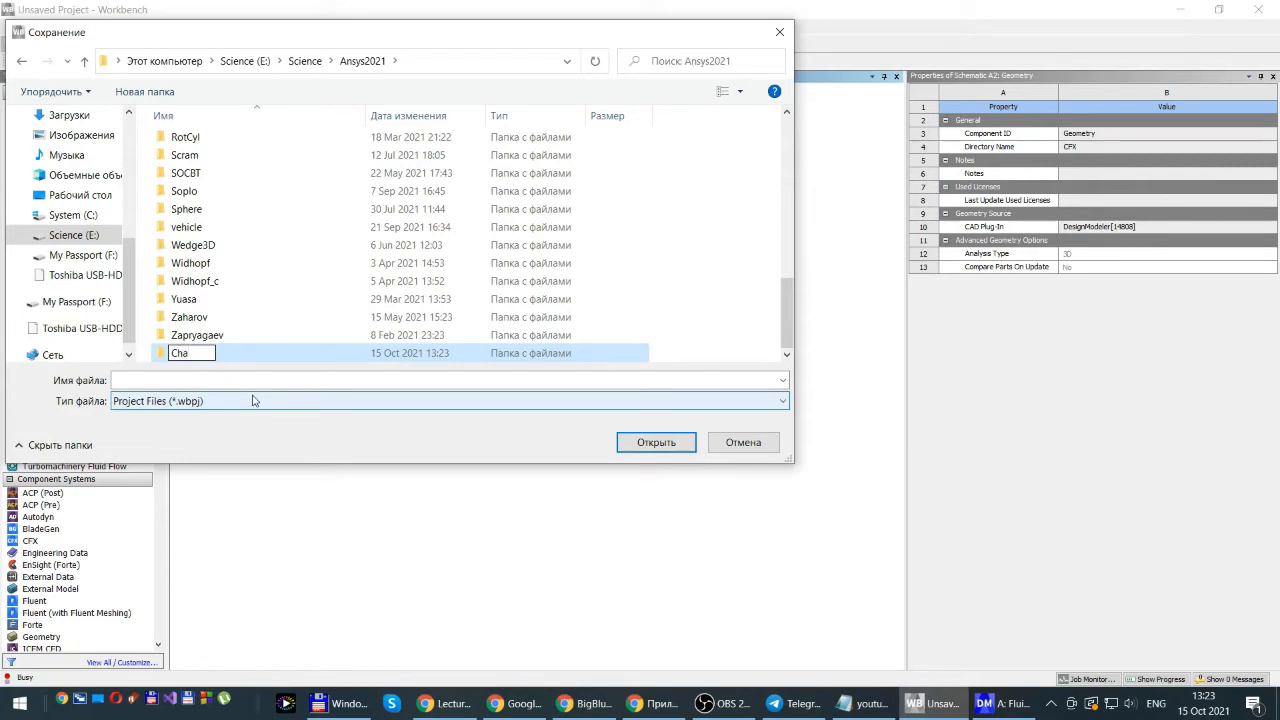
pyautogui.write('mber_15_10')
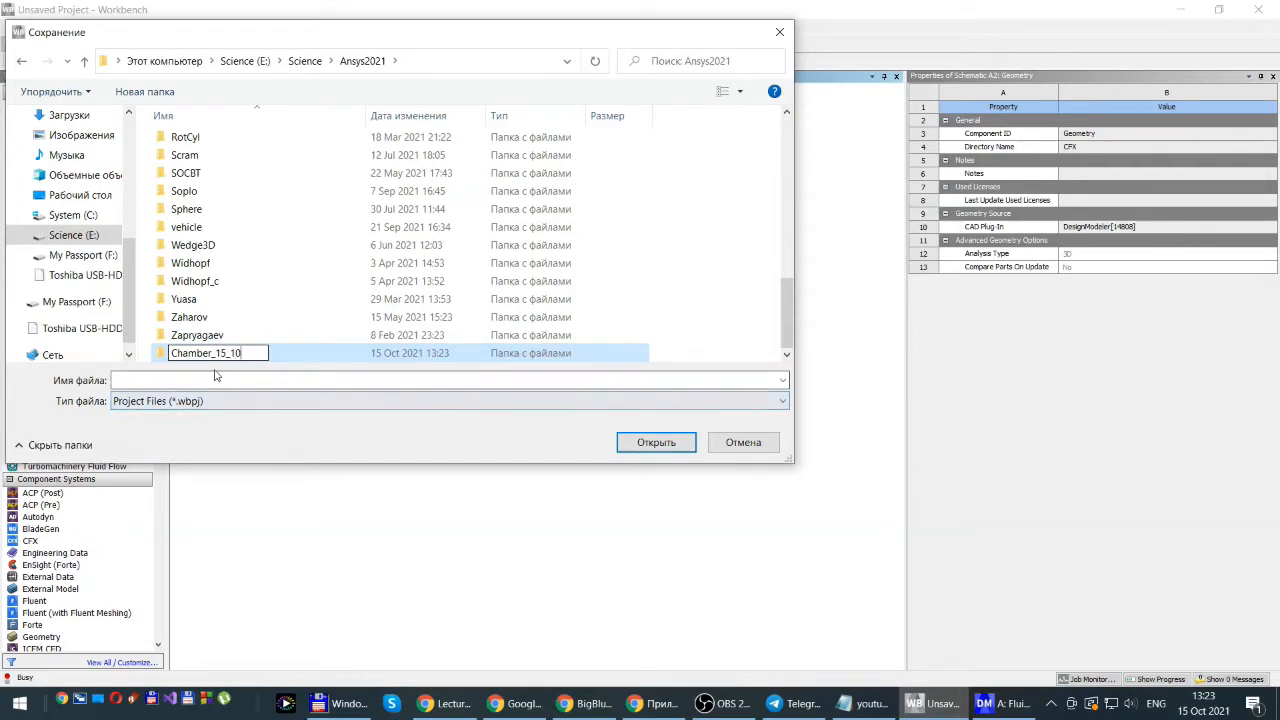
pyautogui.doubleClick(164, 355)
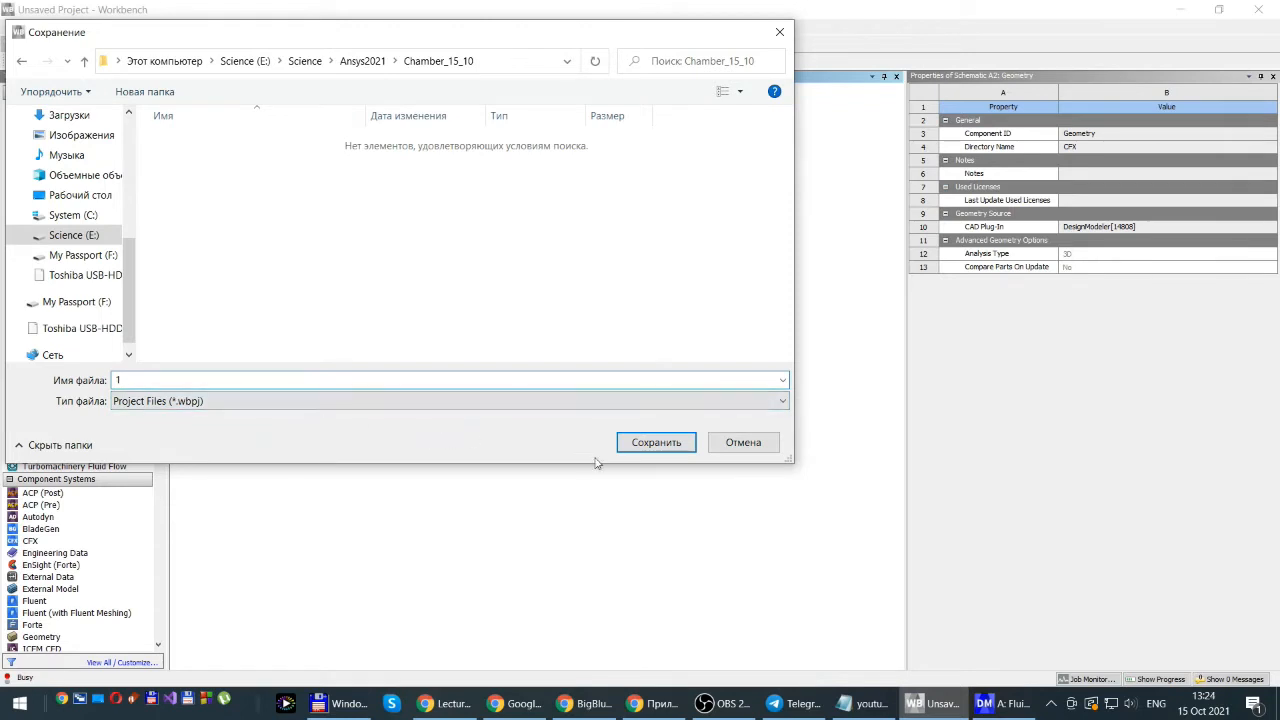
pyautogui.click(652, 445)
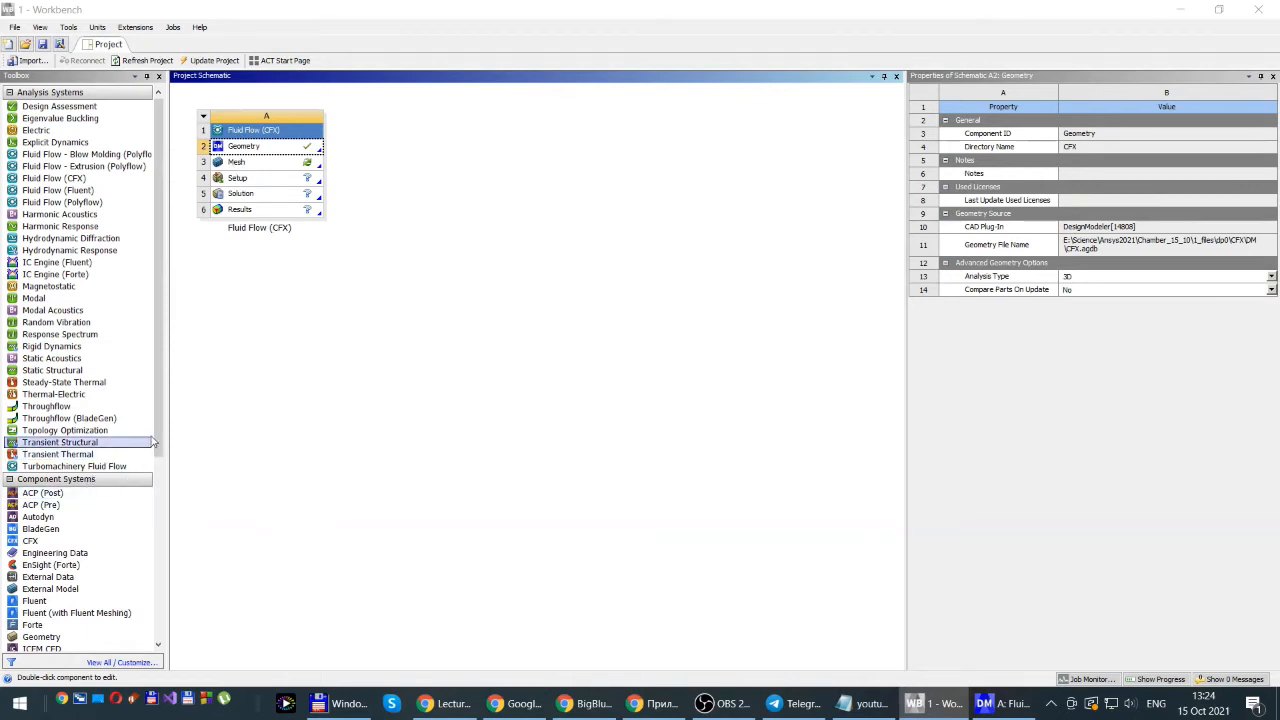
# - Add an ICEM CFD component system to the project schematic beside the Fluid Flow (CFX) system
pyautogui.moveTo(152, 442); pyautogui.dragTo(150, 505)
pyautogui.scroll(-2, 149, 505)
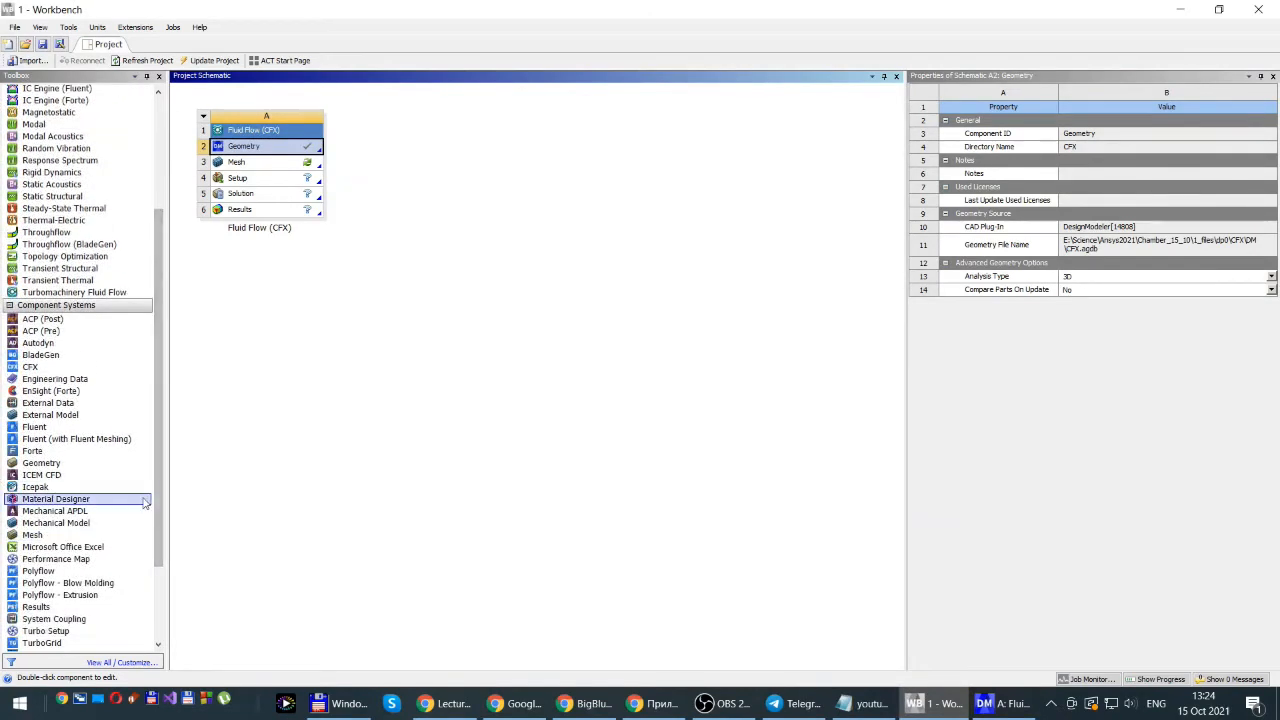
pyautogui.click(45, 476)
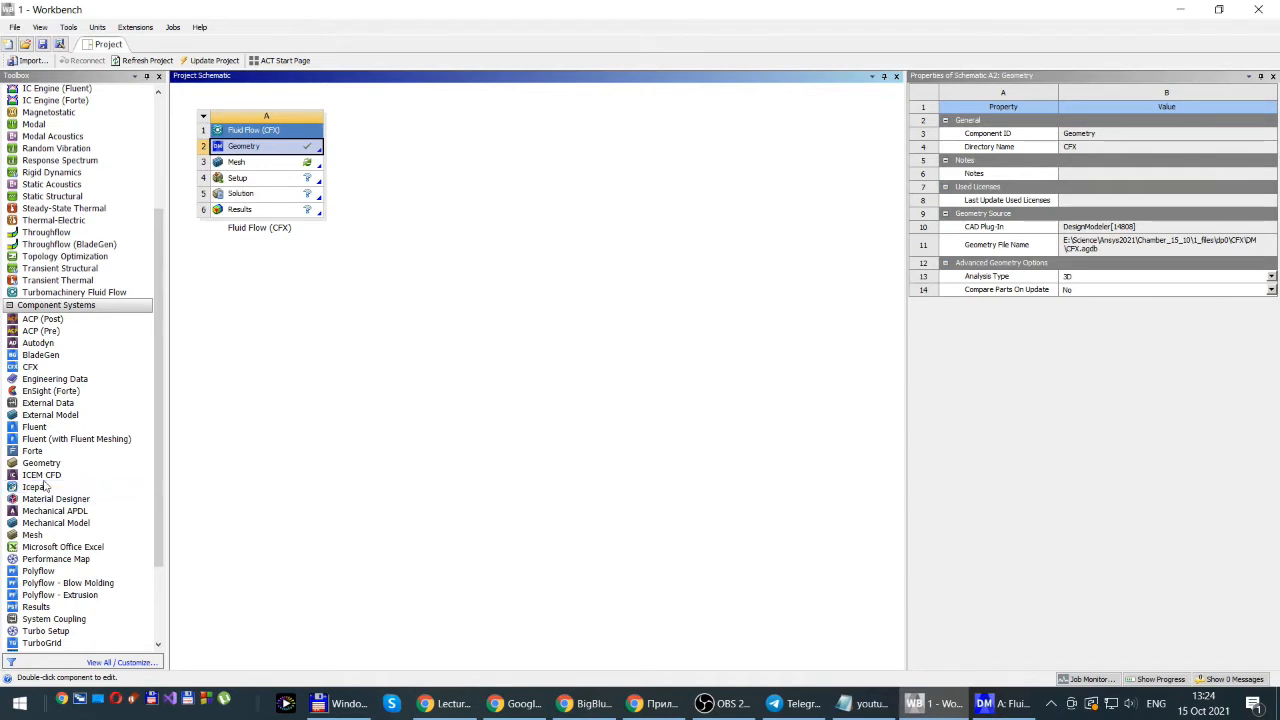
pyautogui.moveTo(35, 478); pyautogui.dragTo(412, 153)
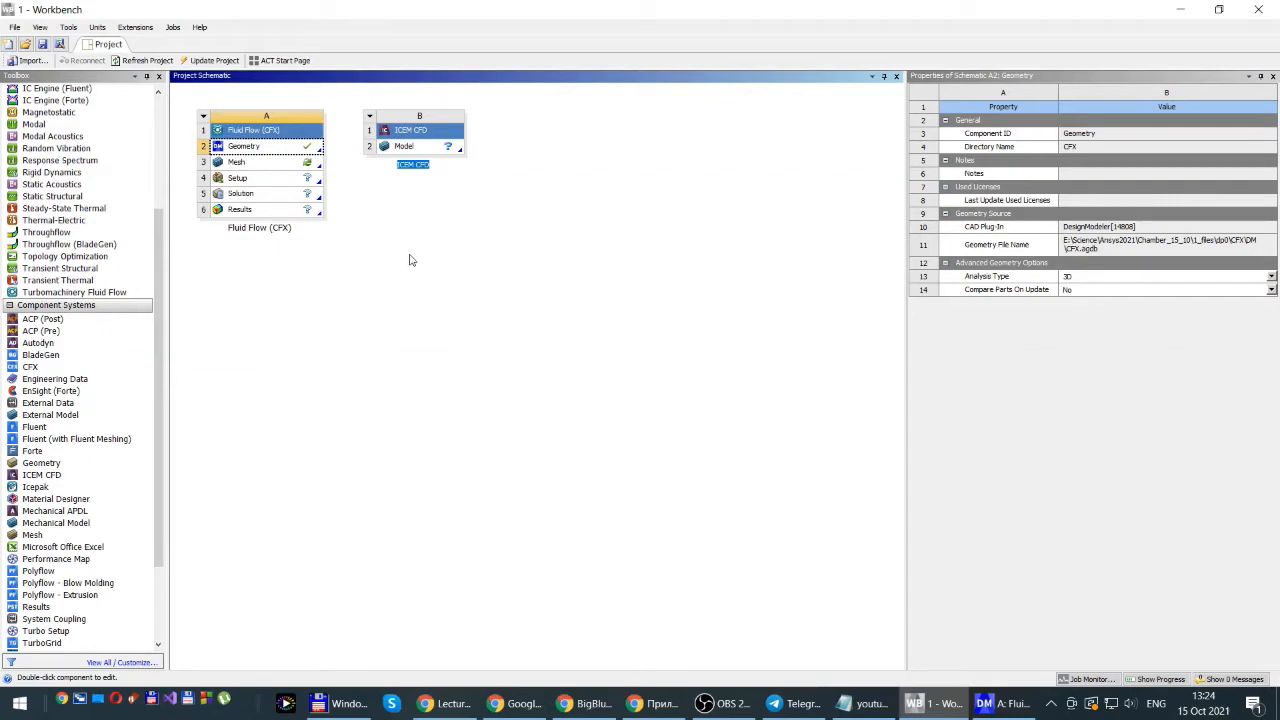
# - Switch to DesignModeler and close it to return to the Workbench project schematic
pyautogui.click(242, 150)
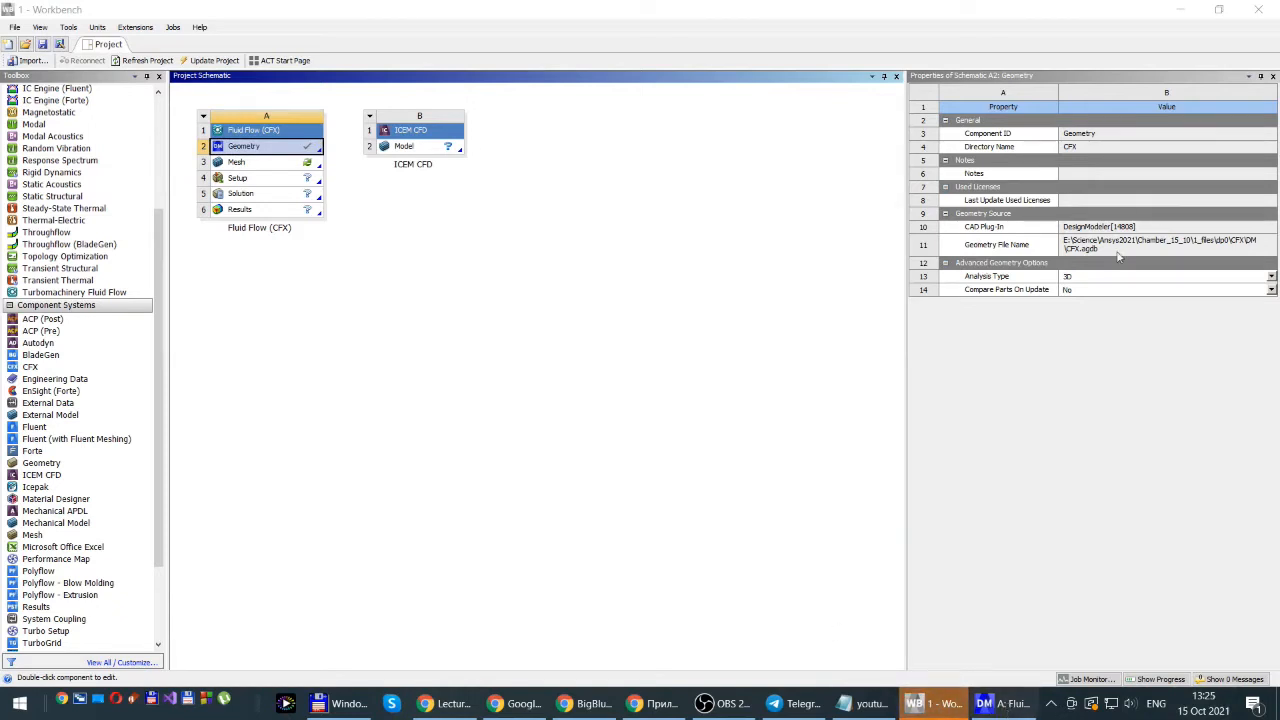
pyautogui.click(1180, 9)
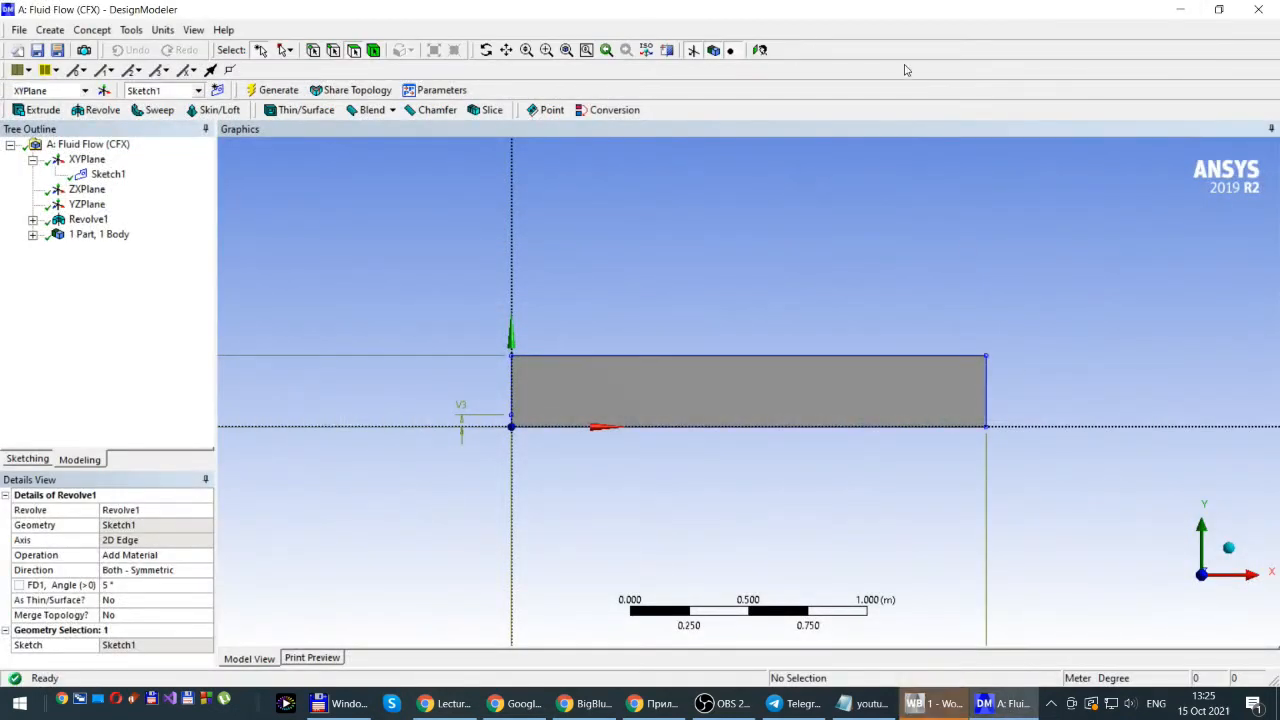
pyautogui.click(1258, 9)
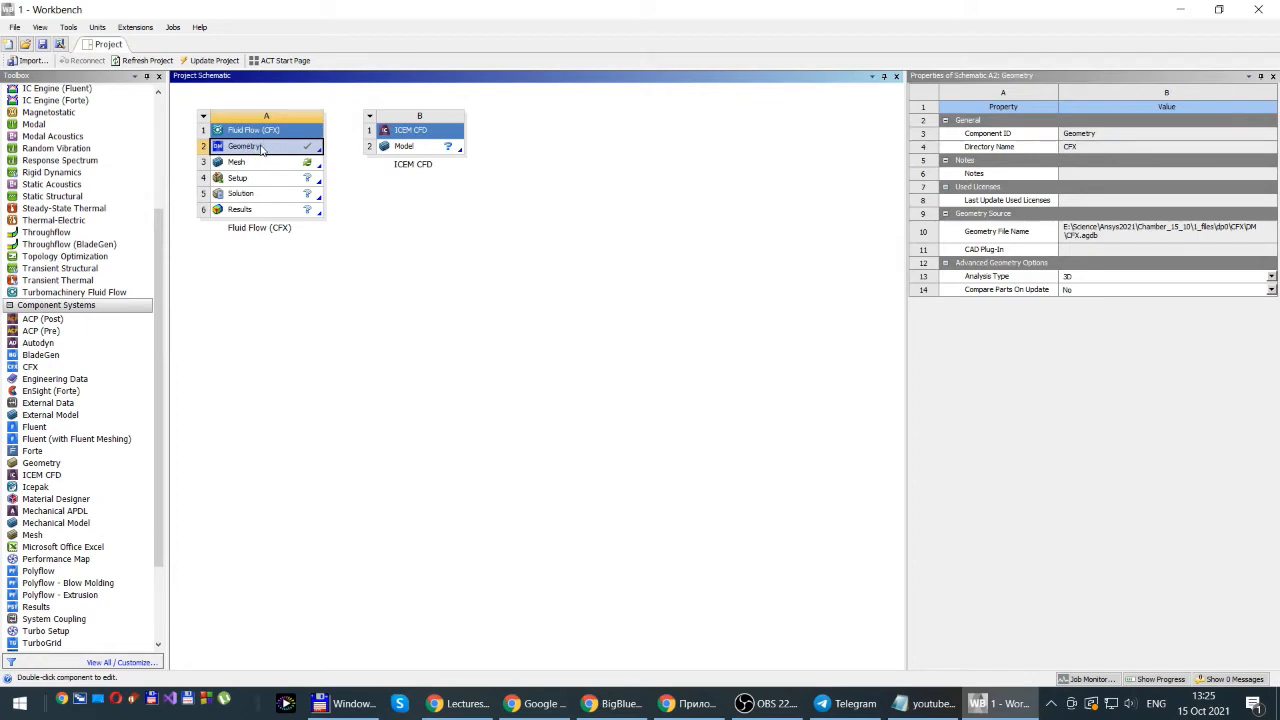
# - Link the Fluid Flow geometry to the ICEM CFD Model cell and open it in a maximized ICEM CFD window
pyautogui.moveTo(262, 147); pyautogui.dragTo(417, 155)
pyautogui.doubleClick(409, 148)
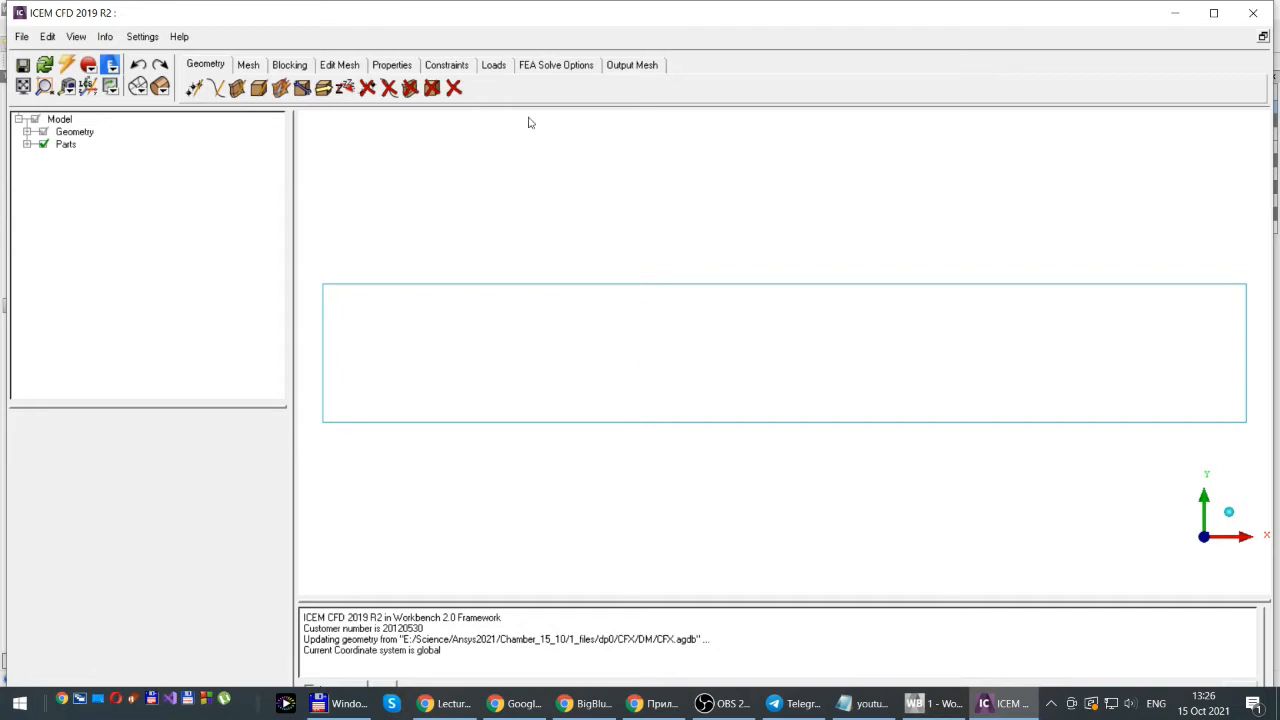
pyautogui.click(1215, 14)
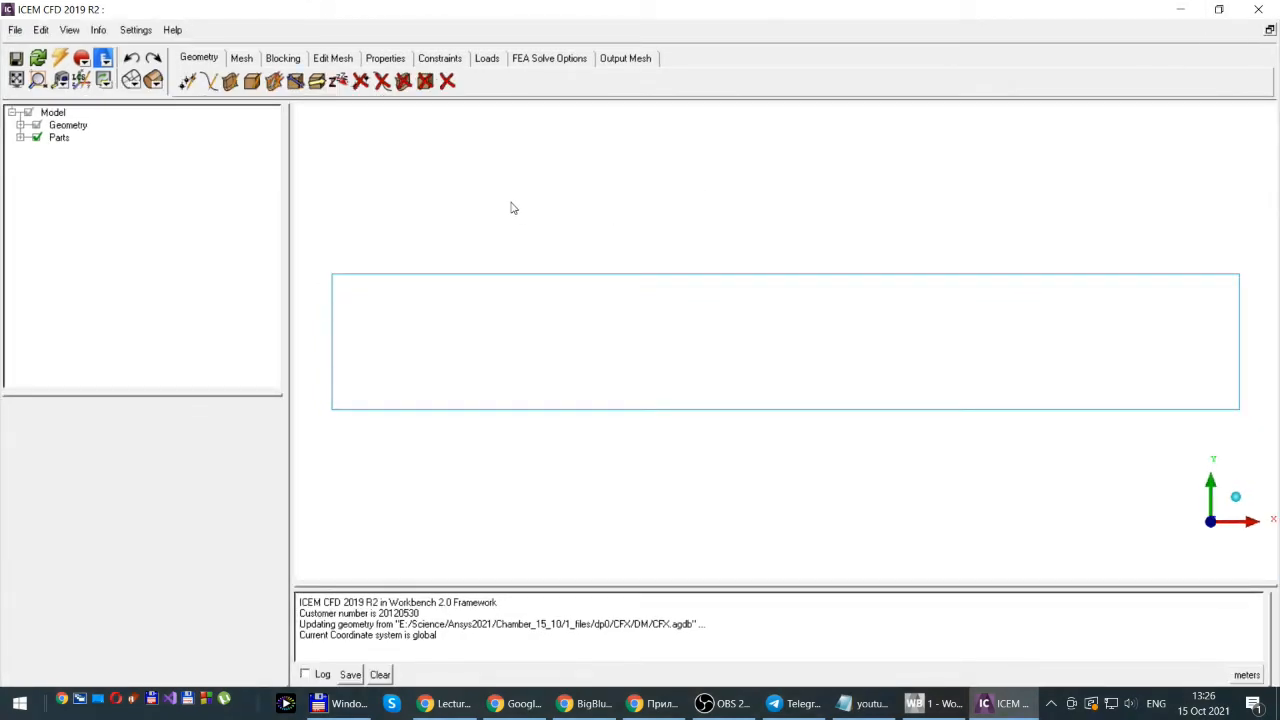
# - Display the geometry points together with the curves of the wedge
pyautogui.click(20, 126)
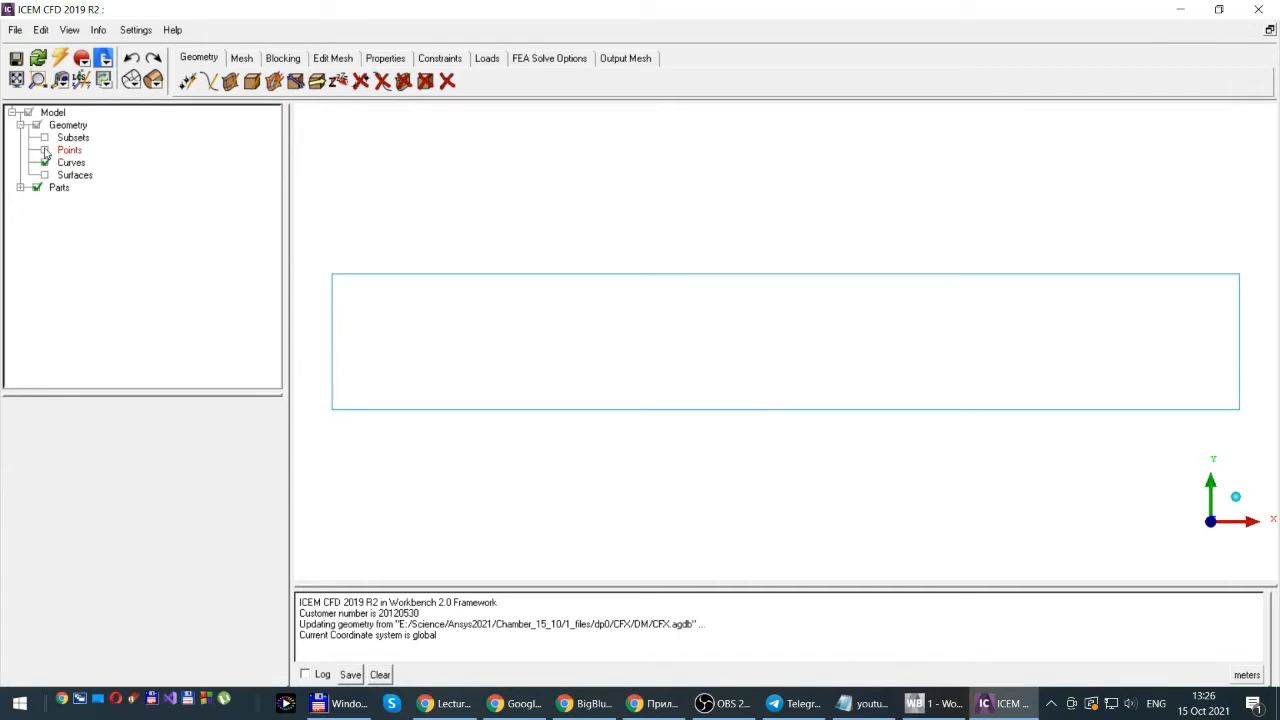
pyautogui.click(44, 150)
pyautogui.moveTo(1240, 505); pyautogui.dragTo(711, 395)
pyautogui.scroll(2, 615, 335)
pyautogui.scroll(-4, 615, 335)
pyautogui.scroll(-1, 615, 335)
pyautogui.scroll(3, 615, 335)
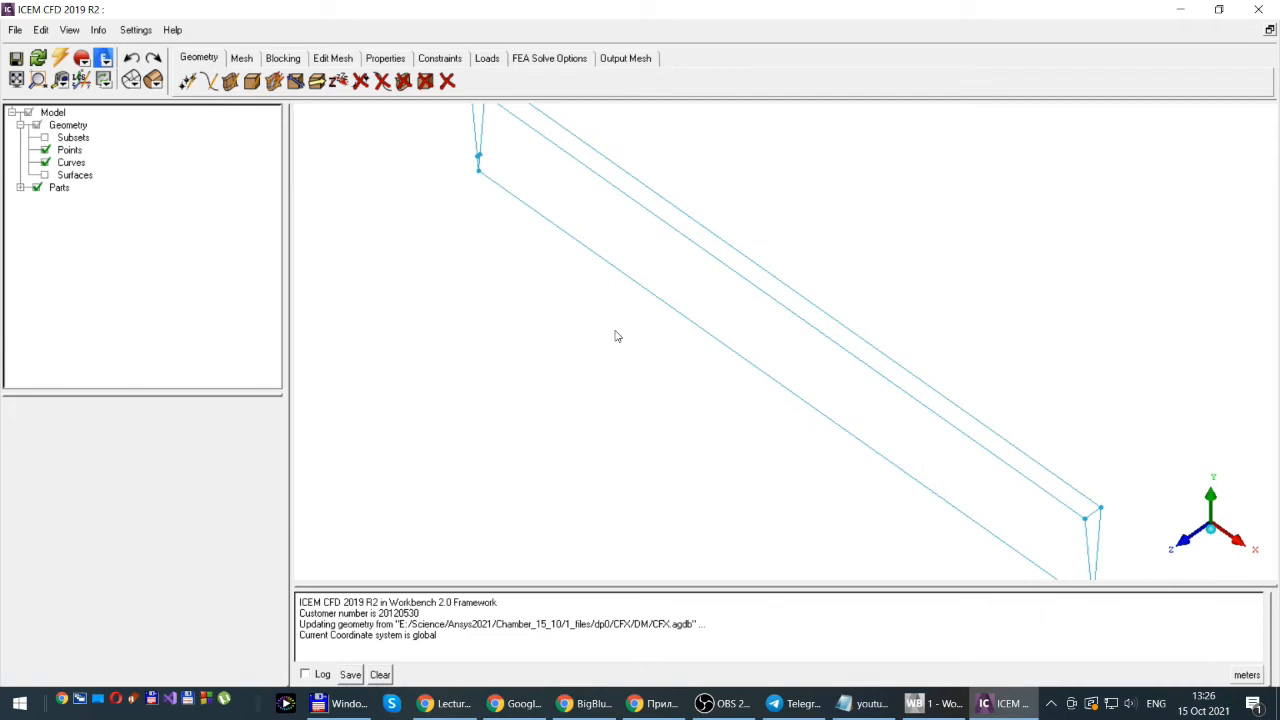
pyautogui.scroll(-1, 615, 335)
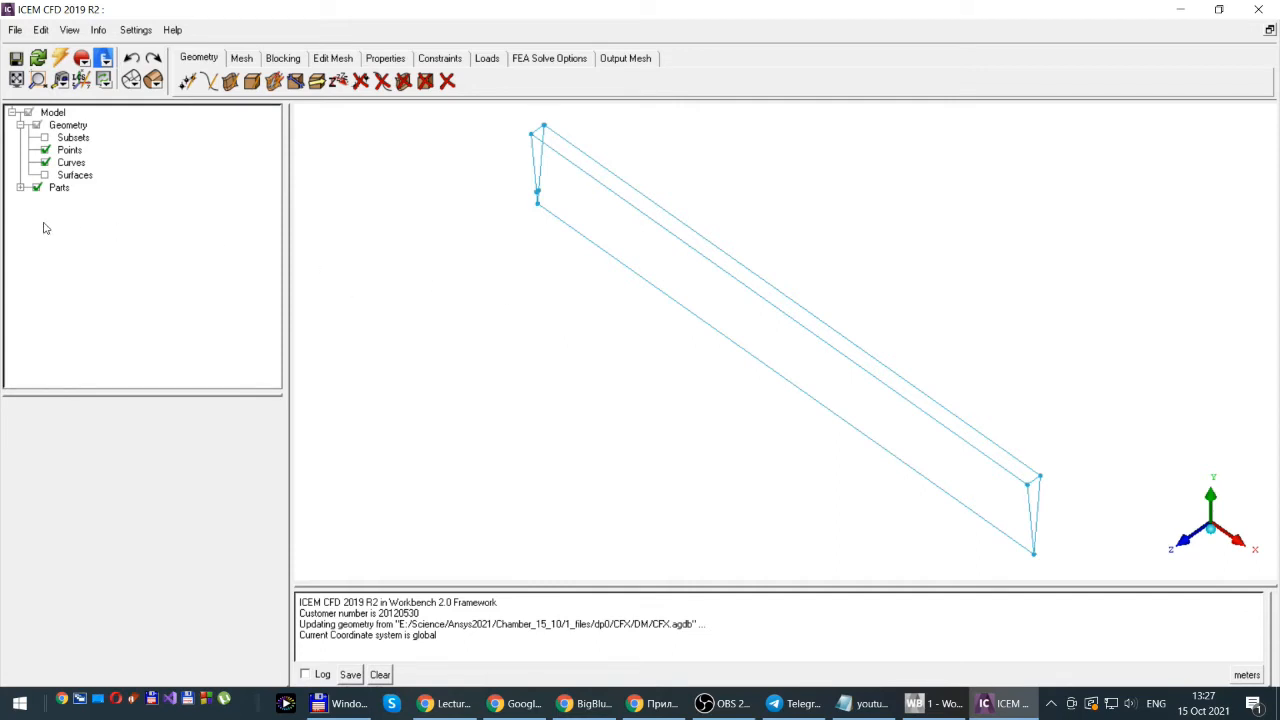
# - Start creating a new part and name it outlet
pyautogui.click(20, 188)
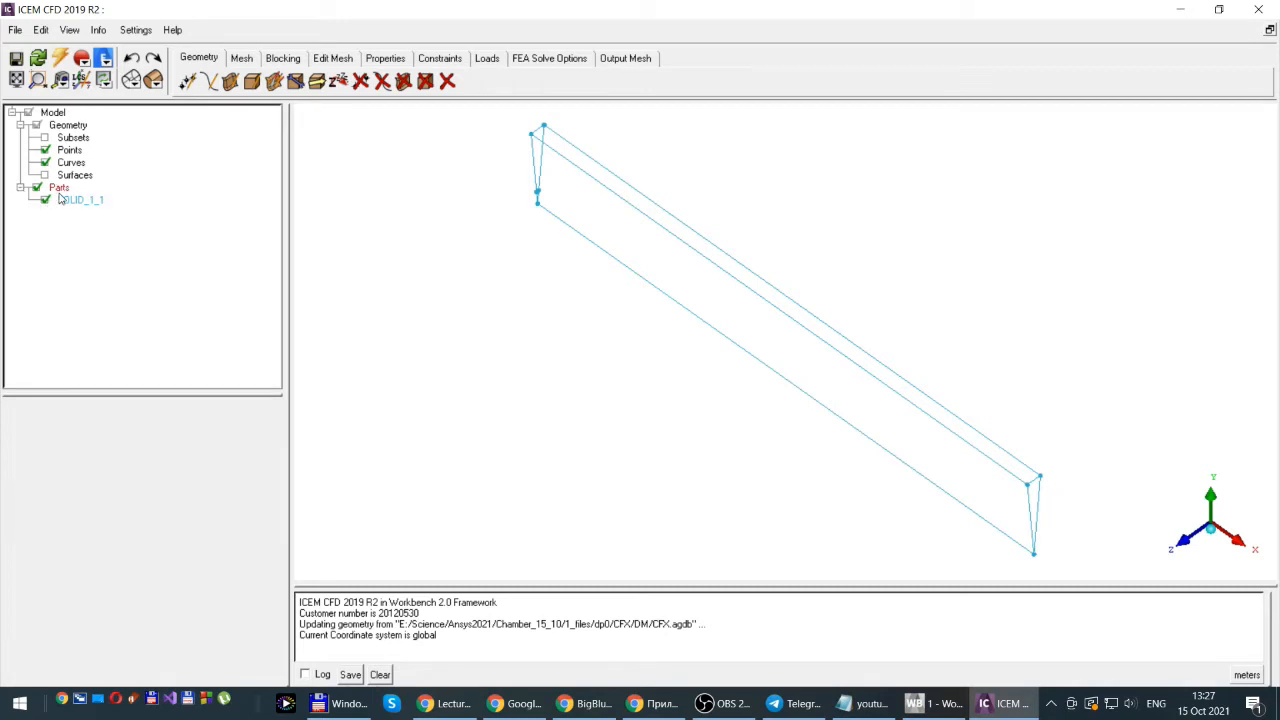
pyautogui.rightClick(54, 190)
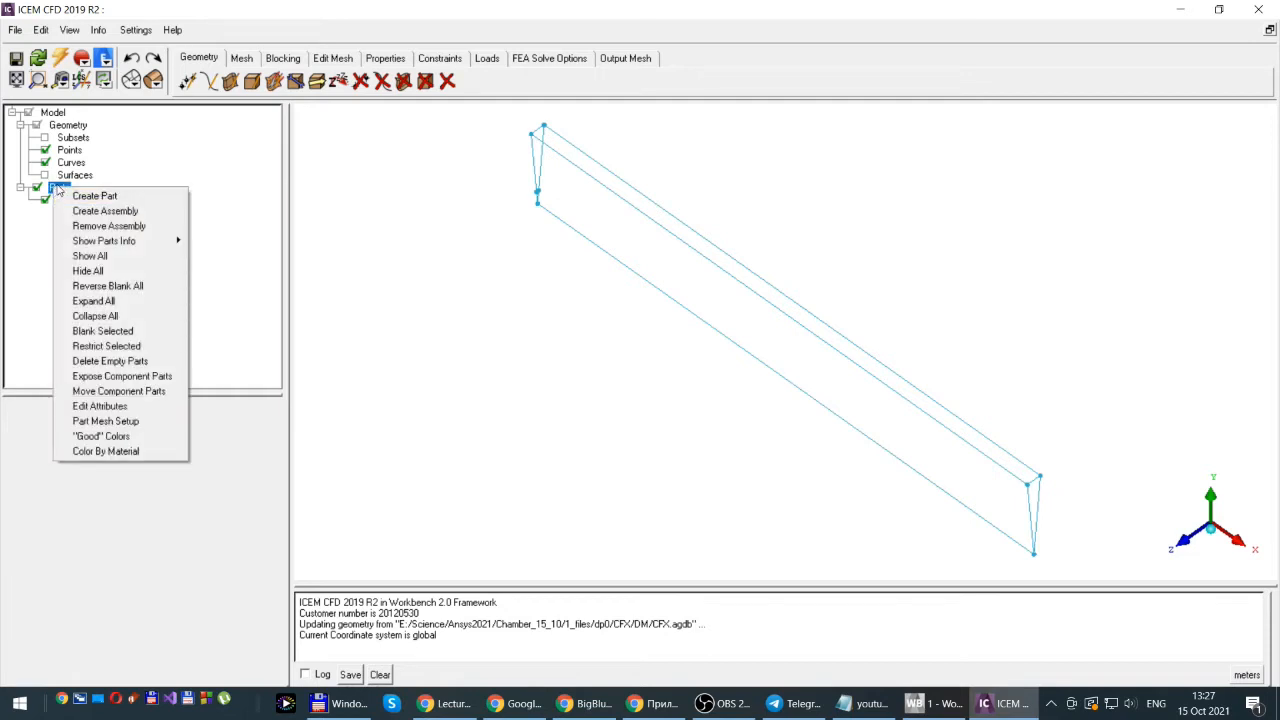
pyautogui.click(118, 197)
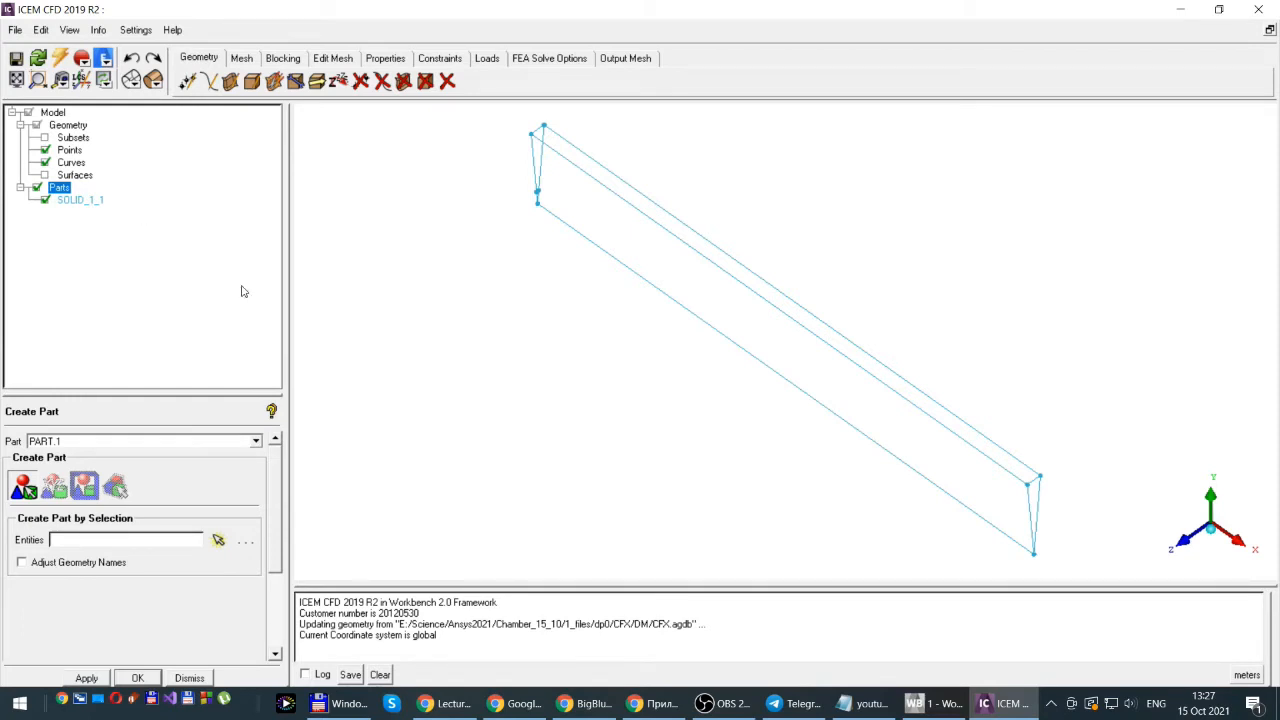
pyautogui.doubleClick(69, 441)
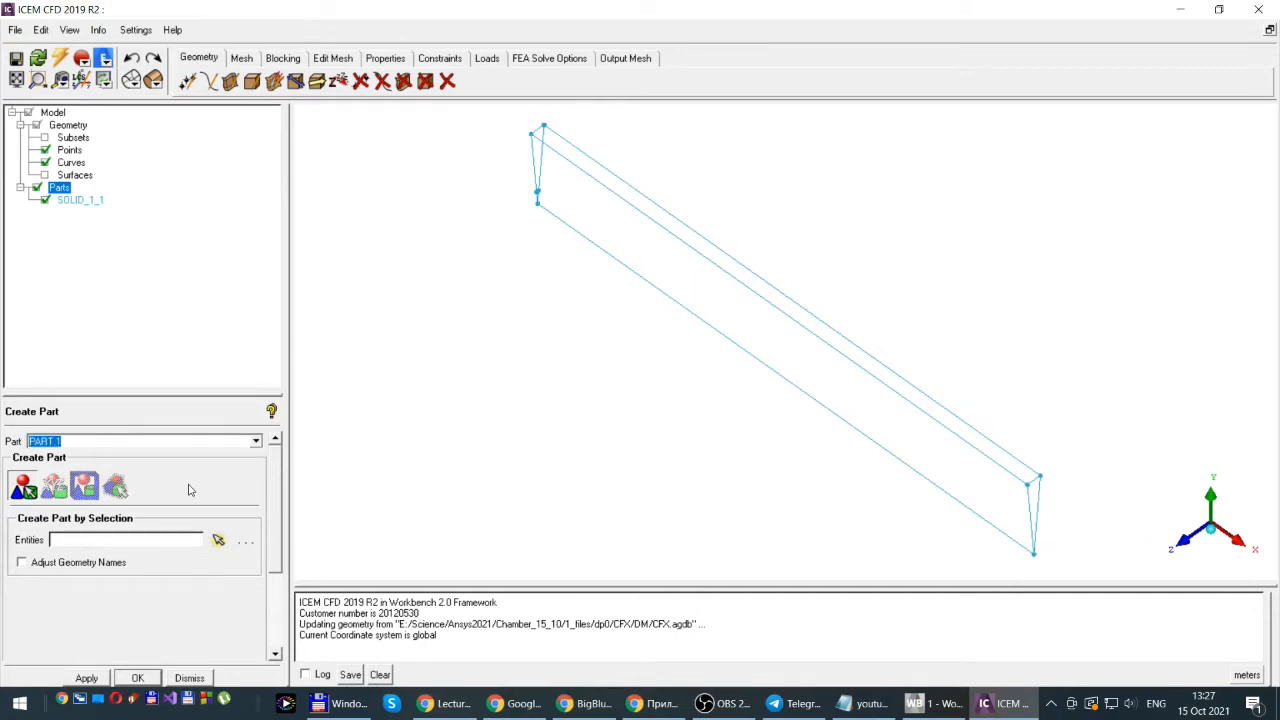
pyautogui.write('c')
# - Display the wedge's surfaces and compare the solid and wireframe views, ending in wireframe
pyautogui.click(45, 175)
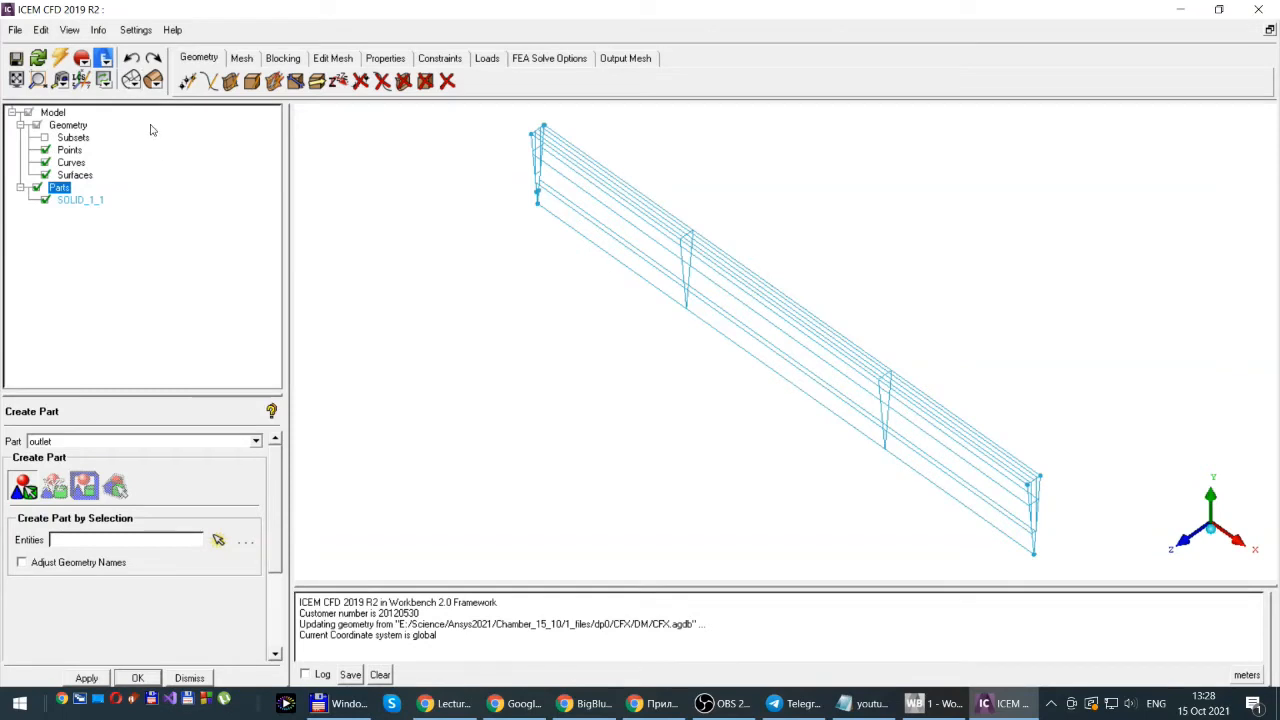
pyautogui.click(153, 80)
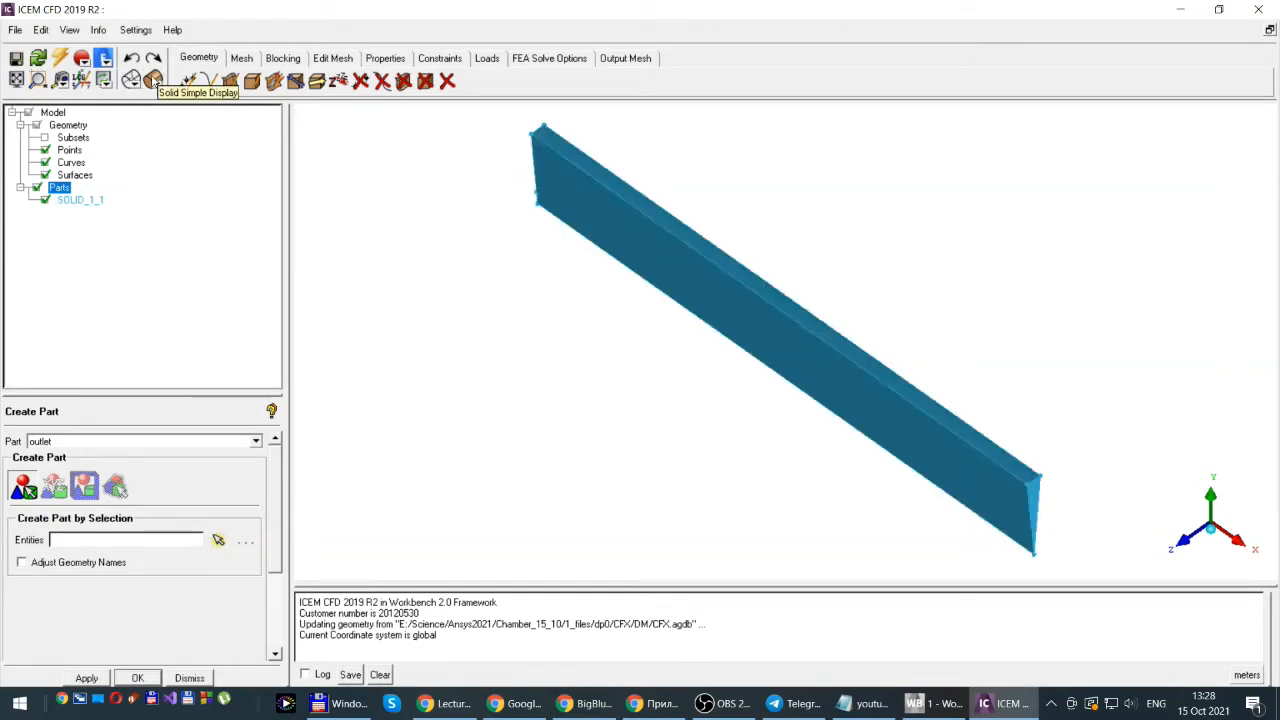
pyautogui.click(131, 81)
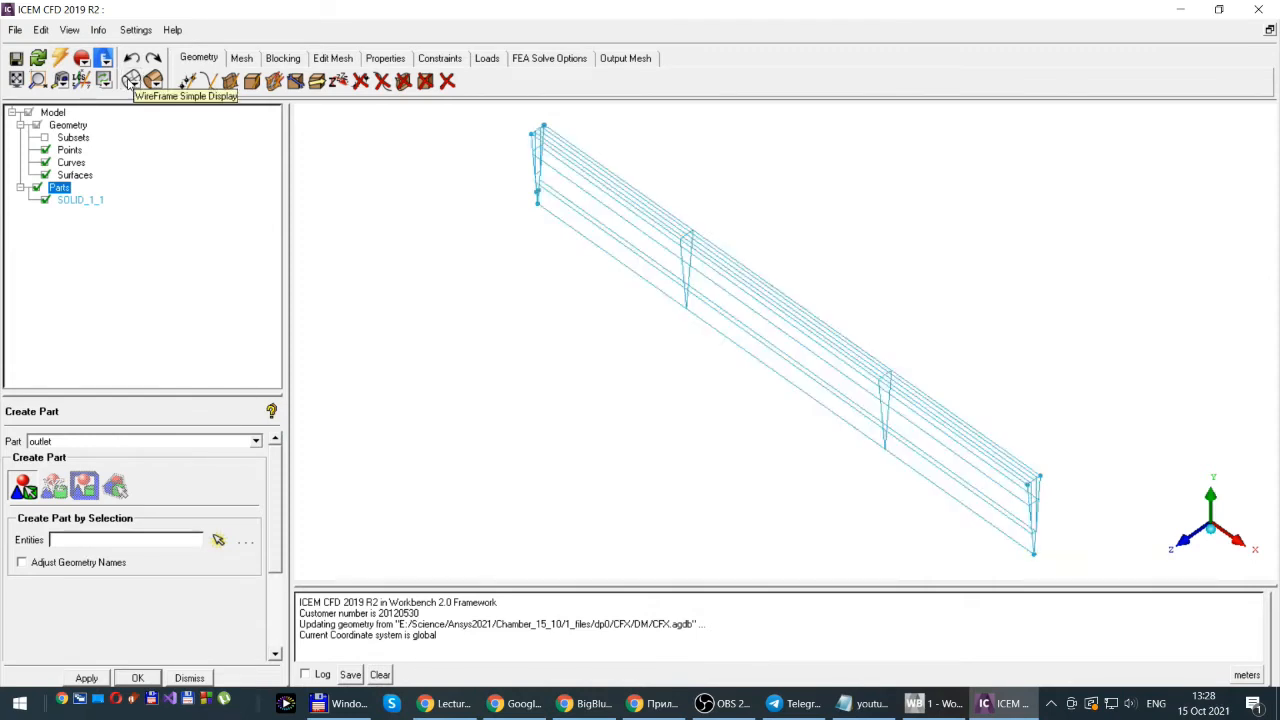
pyautogui.click(153, 81)
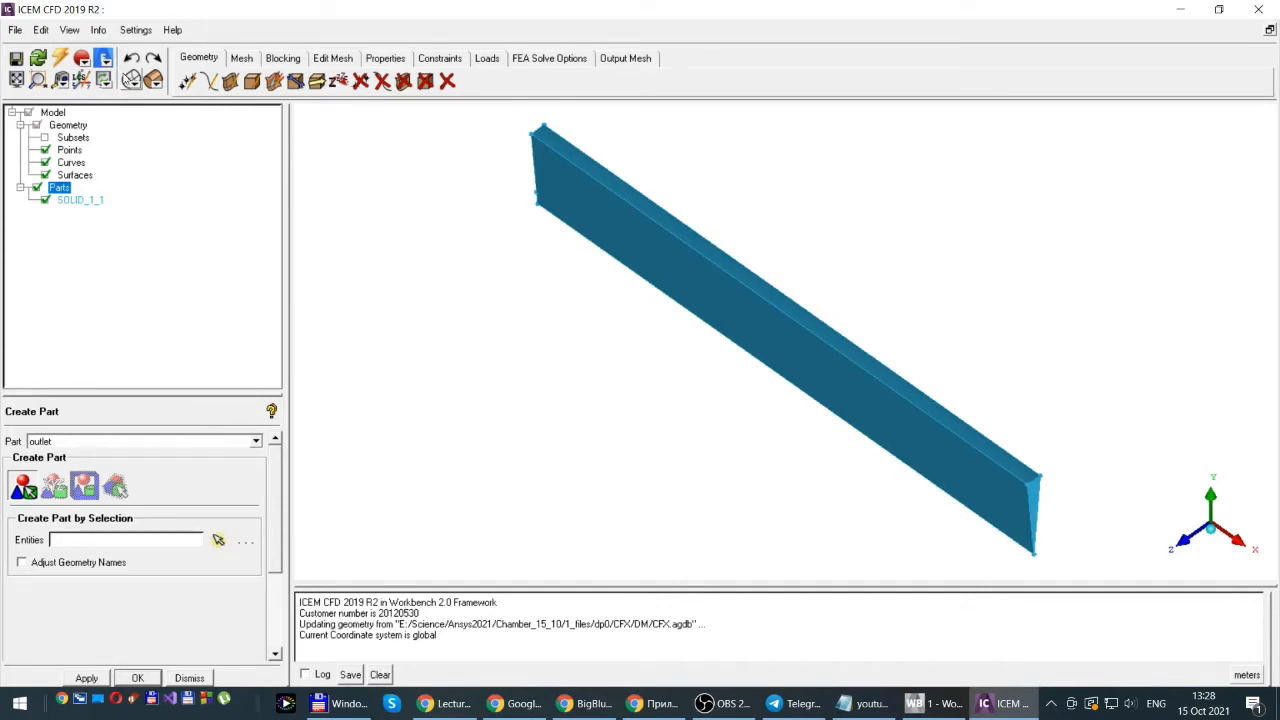
pyautogui.click(130, 80)
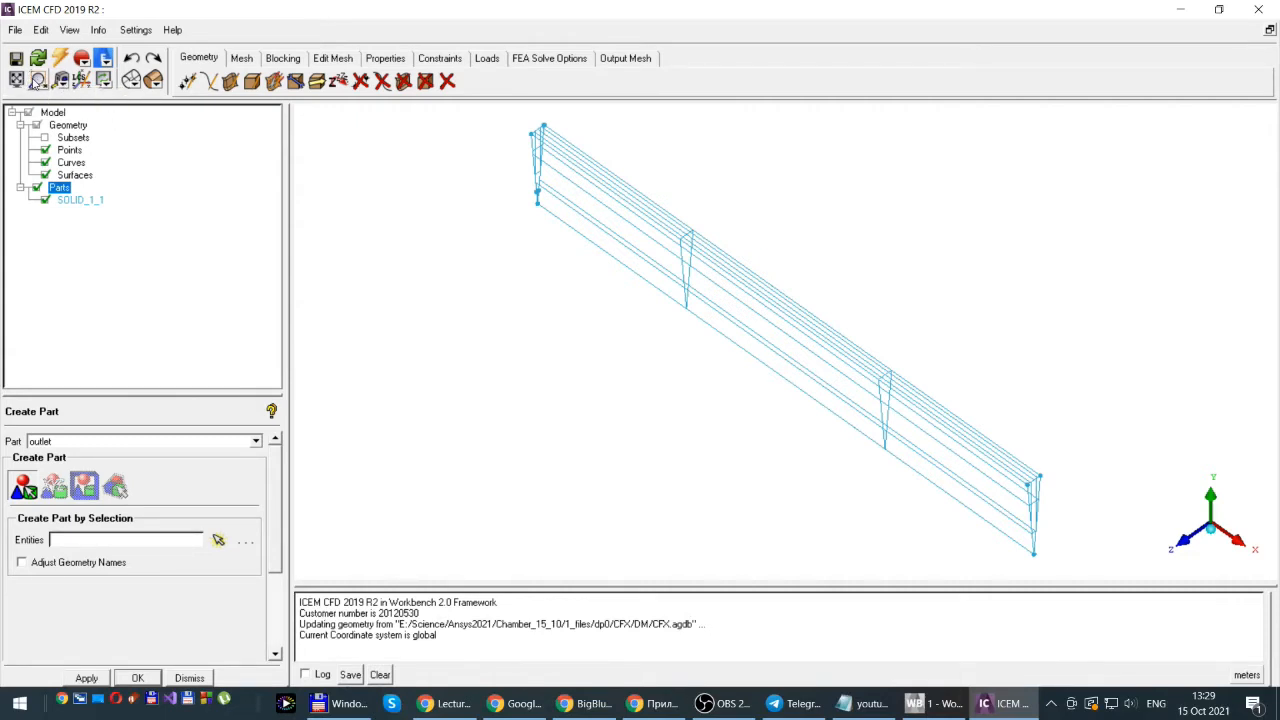
# - Restrict entity selection to surfaces and assign the end face at the wedge's positive X end to the outlet part
pyautogui.click(37, 80)
pyautogui.moveTo(970, 418); pyautogui.dragTo(1073, 572)
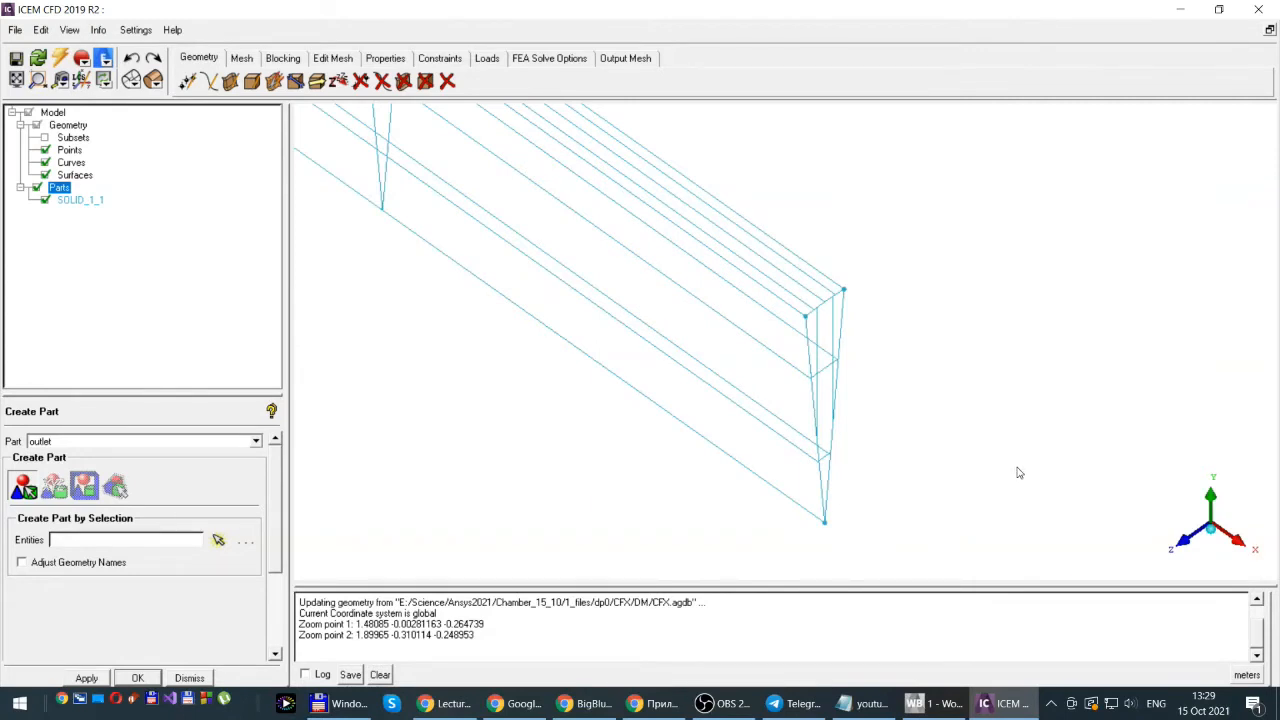
pyautogui.click(218, 541)
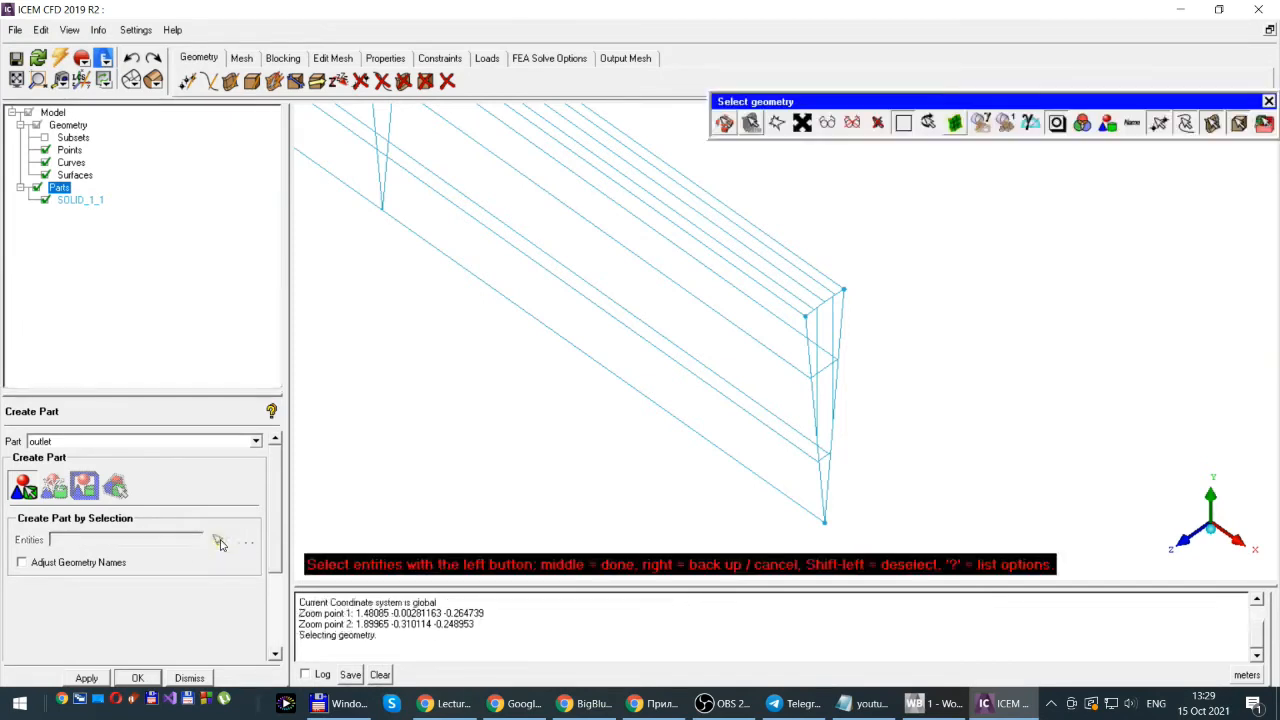
pyautogui.click(1159, 122)
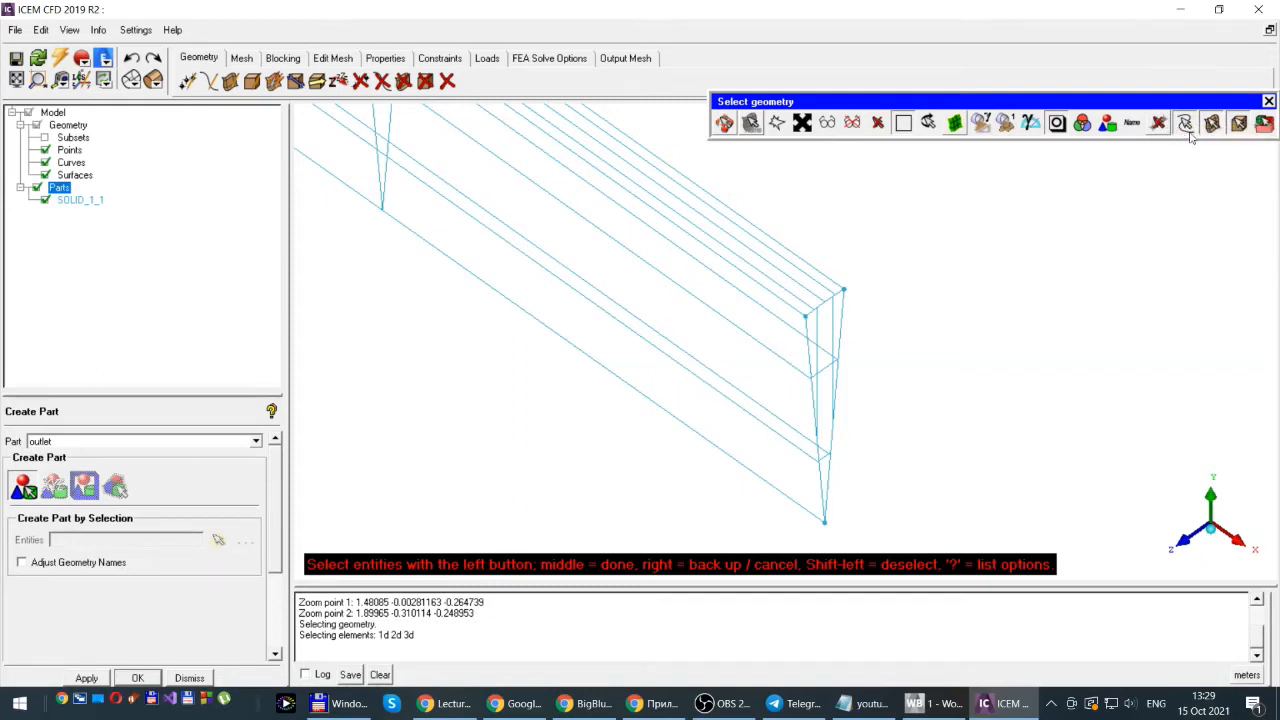
pyautogui.click(1187, 127)
pyautogui.click(1240, 125)
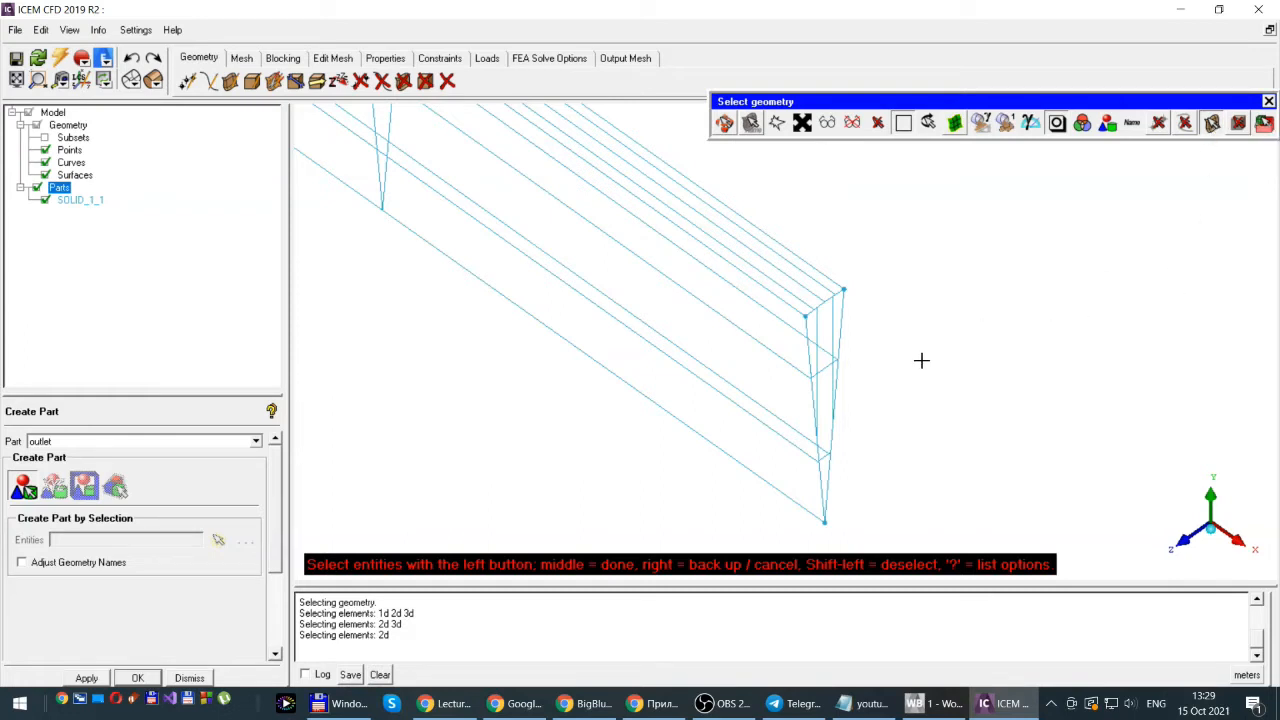
pyautogui.click(815, 330)
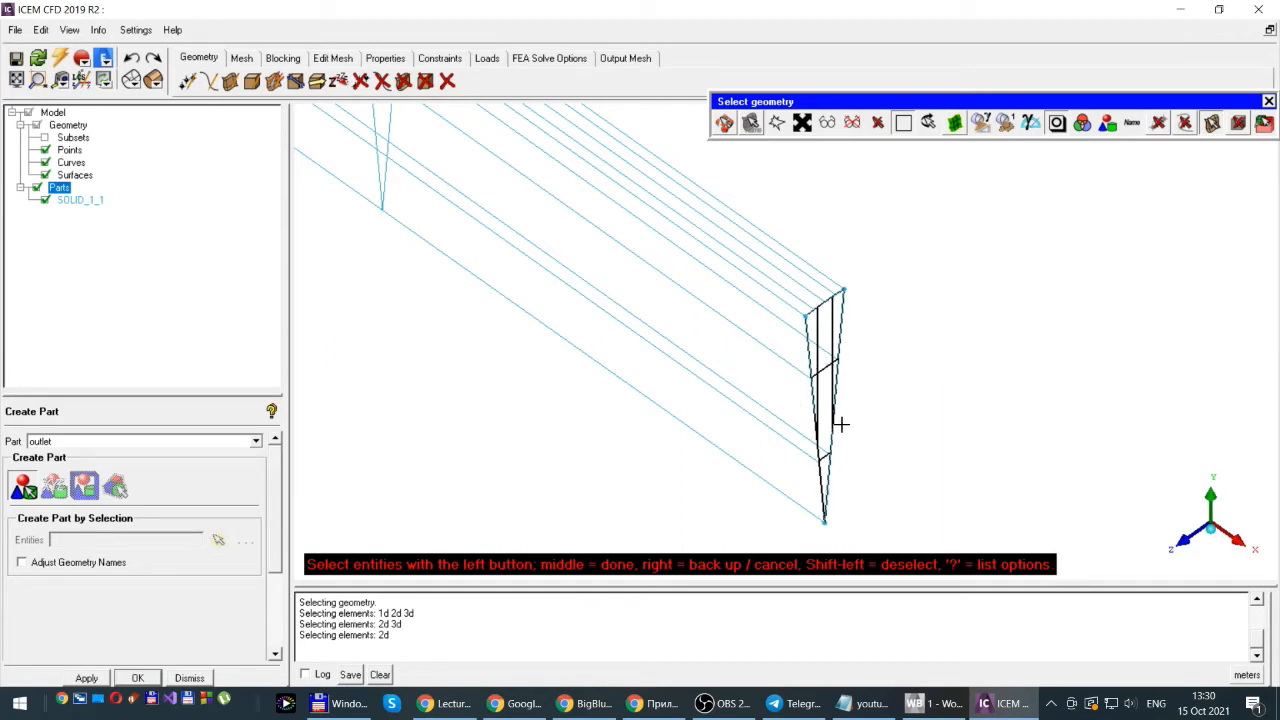
pyautogui.middleClick(888, 339)
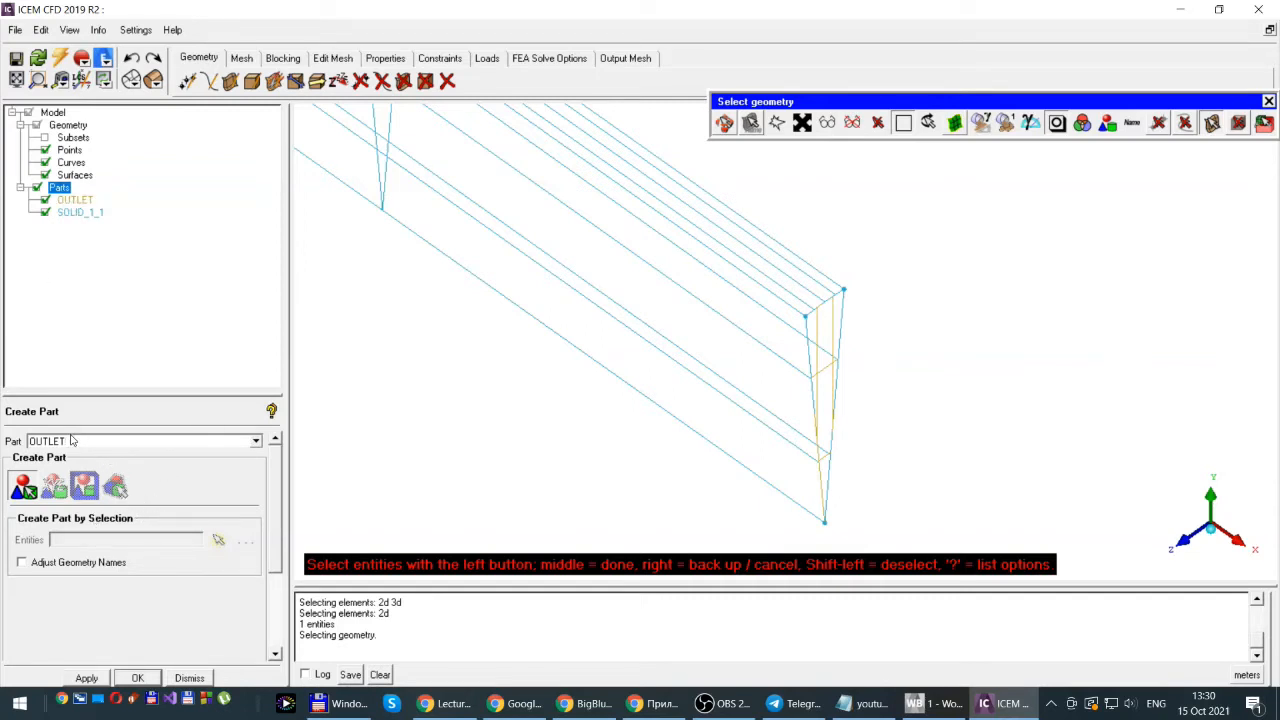
# - Create a part named wall from the long outer surface along the upper side of the wedge
pyautogui.doubleClick(71, 444)
pyautogui.moveTo(67, 441); pyautogui.dragTo(26, 441)
pyautogui.write('wall')
pyautogui.click(673, 206)
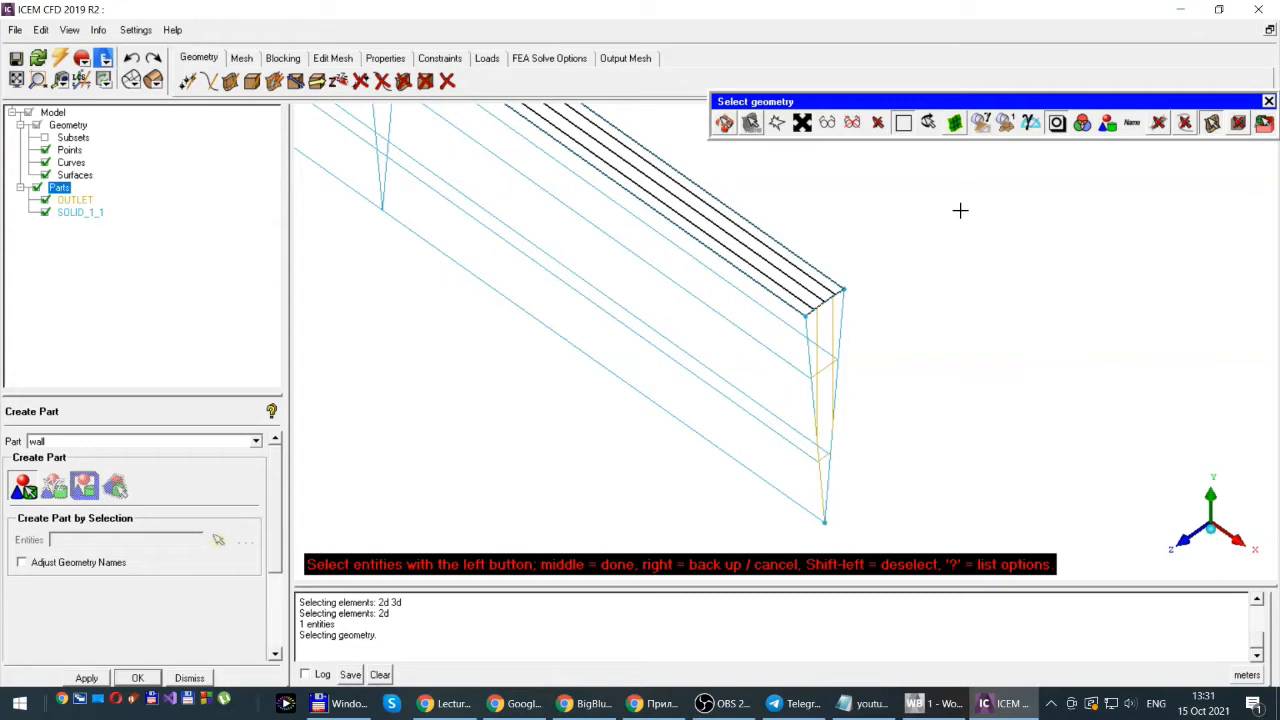
pyautogui.middleClick(890, 247)
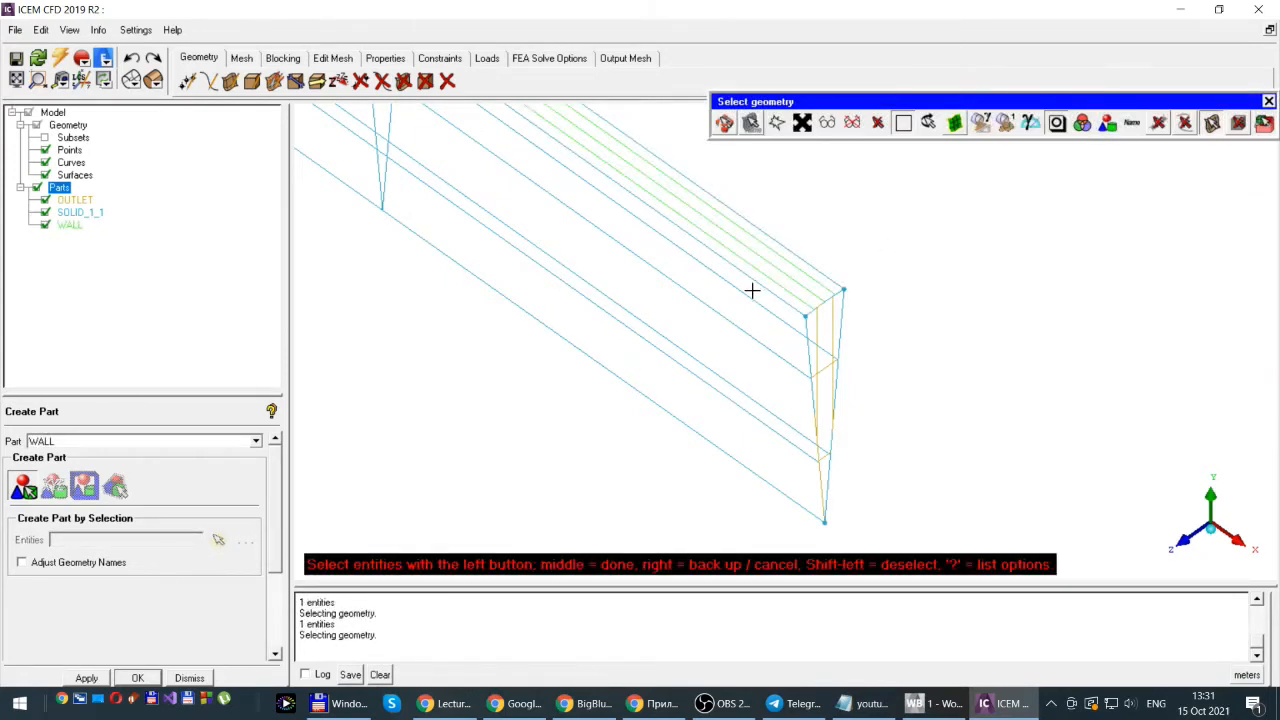
# - Examine the OUTLET and WALL parts in solid display by hiding and showing each of them
pyautogui.click(44, 201)
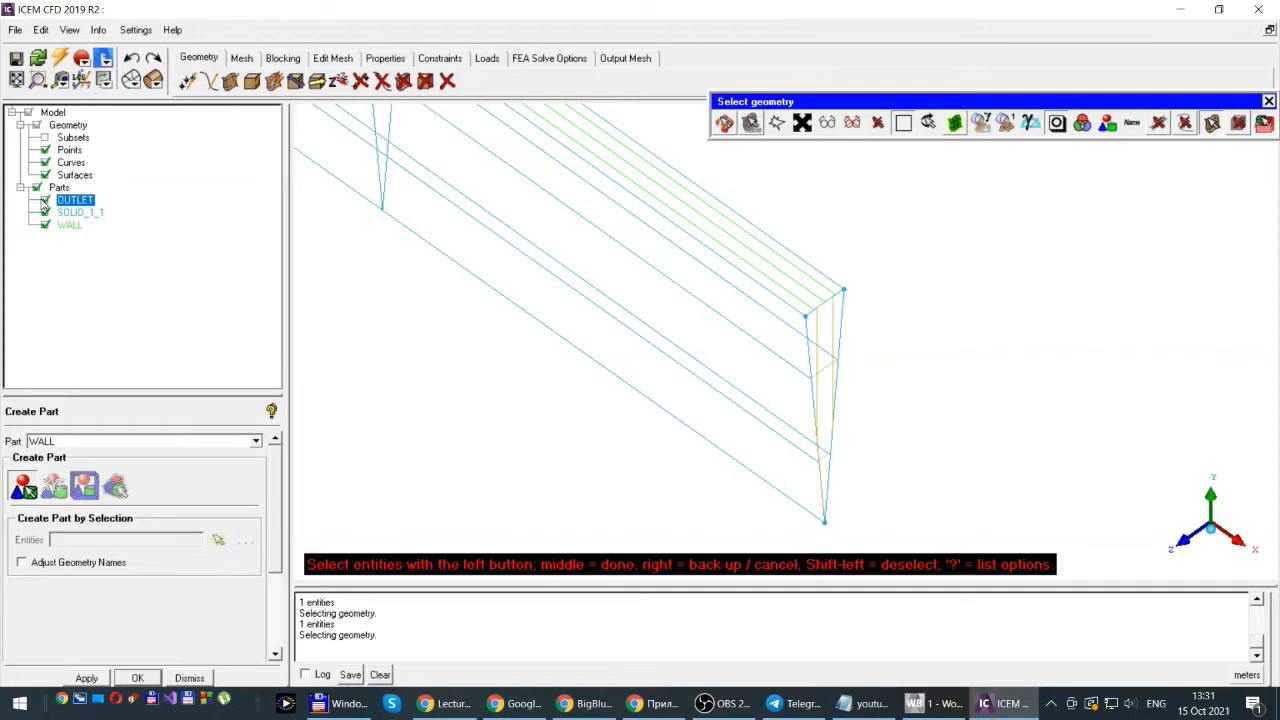
pyautogui.click(44, 201)
pyautogui.click(44, 229)
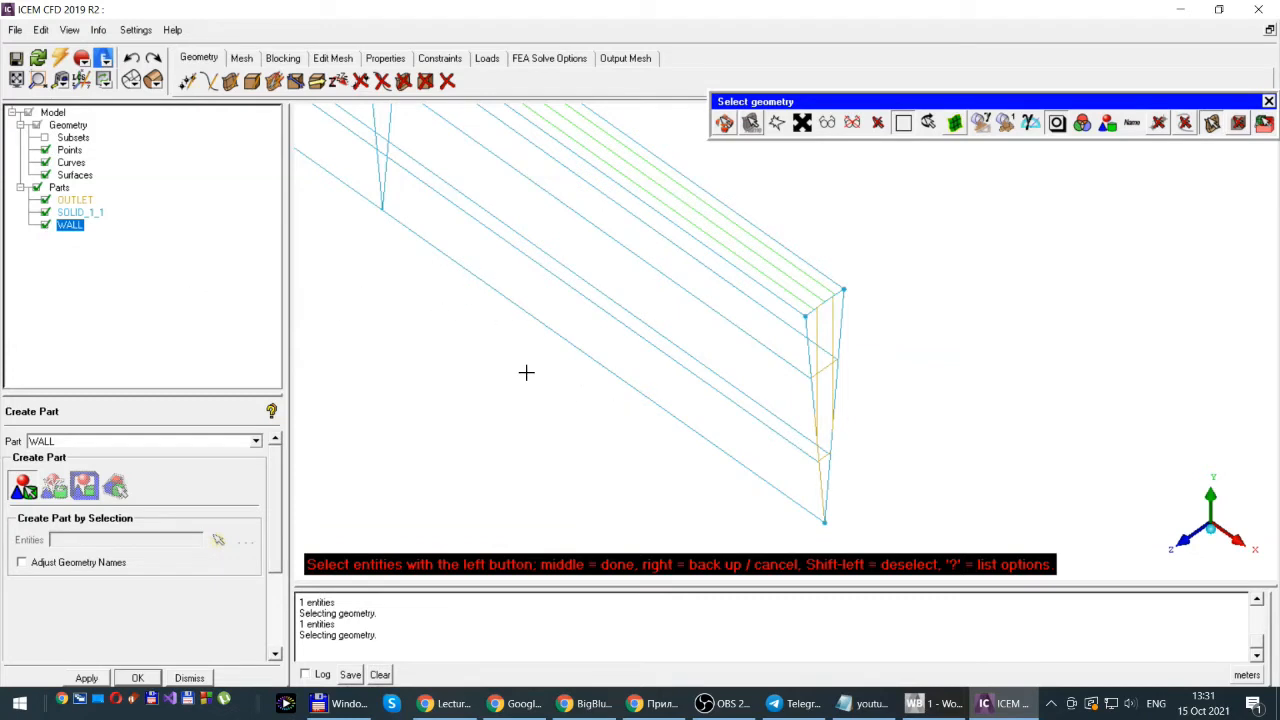
pyautogui.click(153, 82)
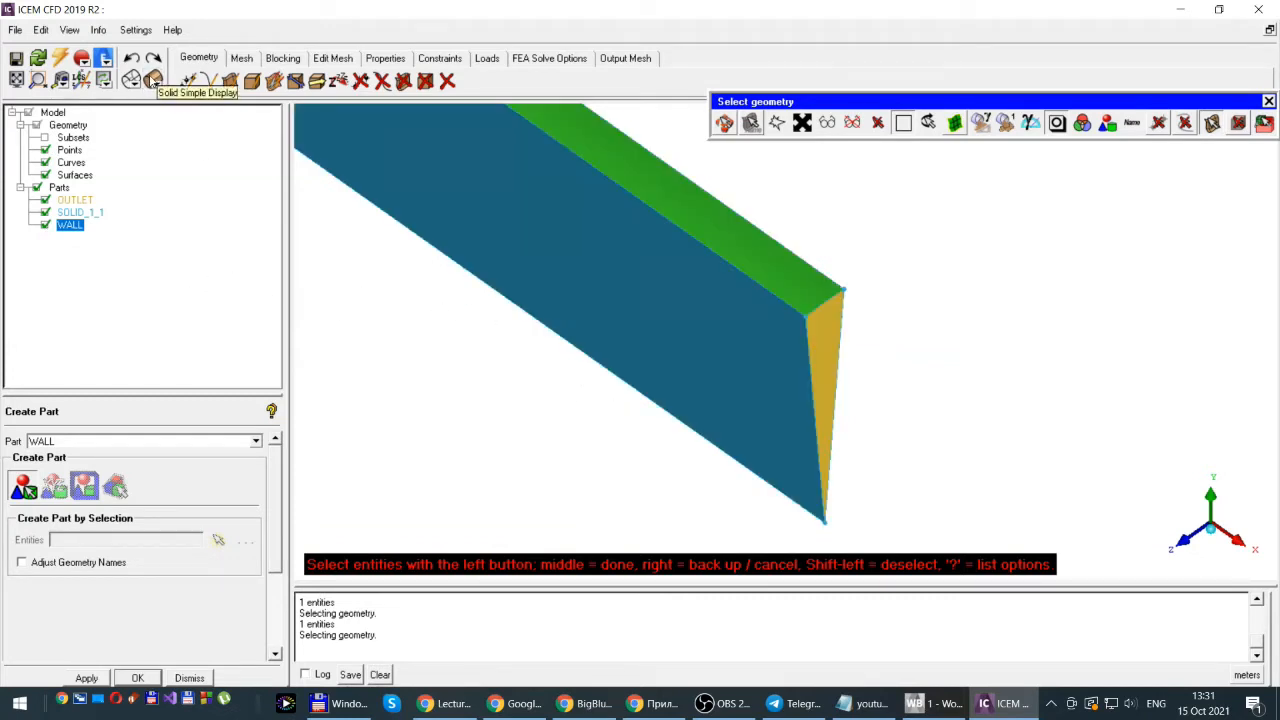
pyautogui.click(45, 201)
pyautogui.click(45, 201)
pyautogui.click(45, 201)
pyautogui.click(45, 201)
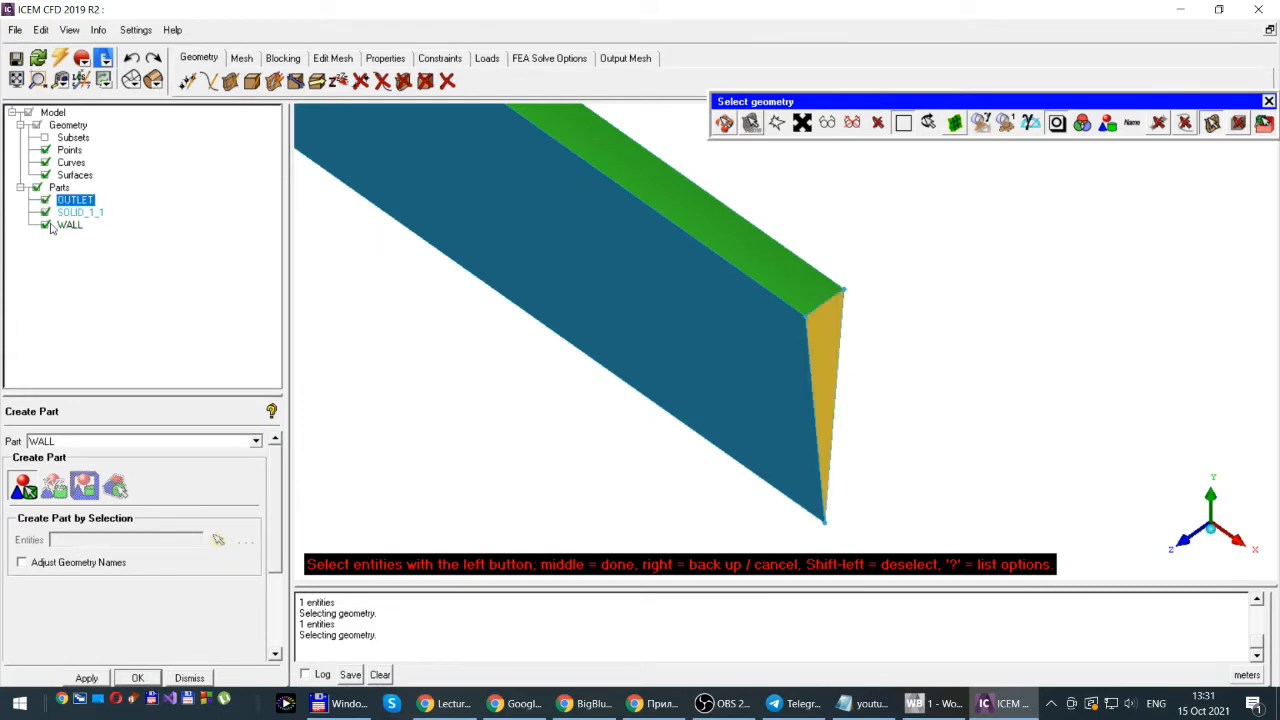
pyautogui.click(44, 225)
pyautogui.click(44, 225)
pyautogui.click(44, 225)
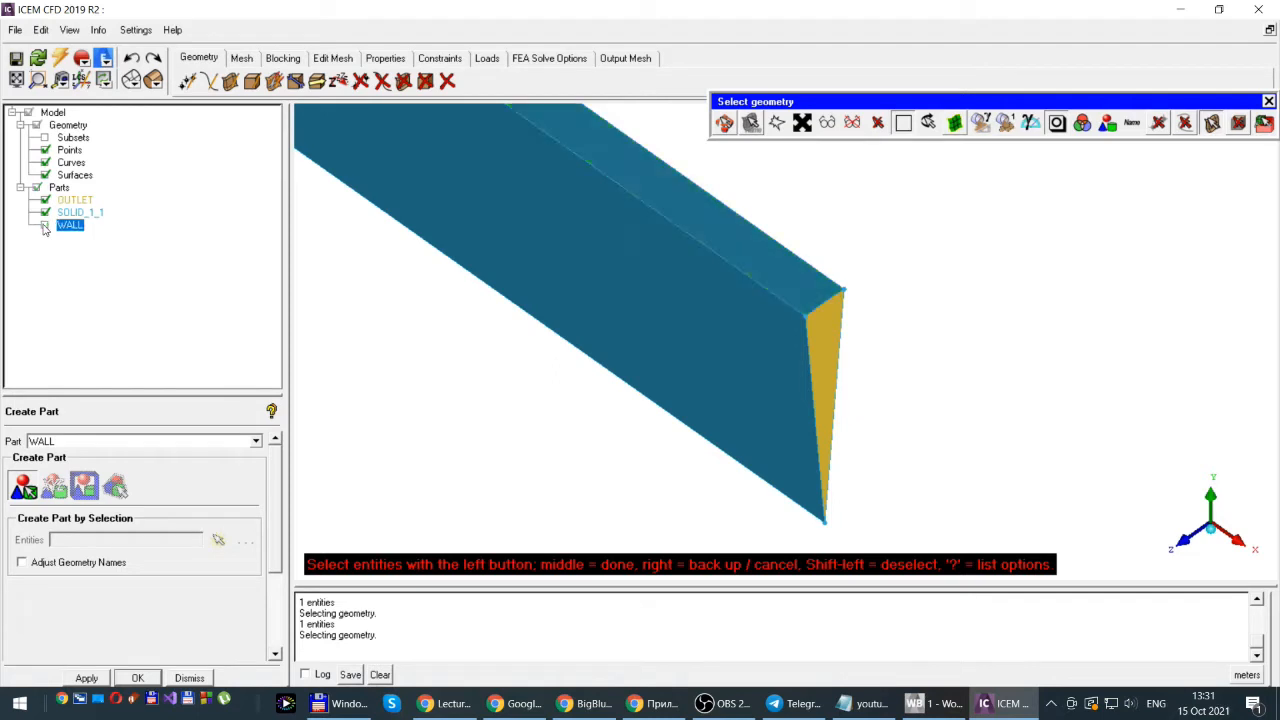
pyautogui.click(45, 201)
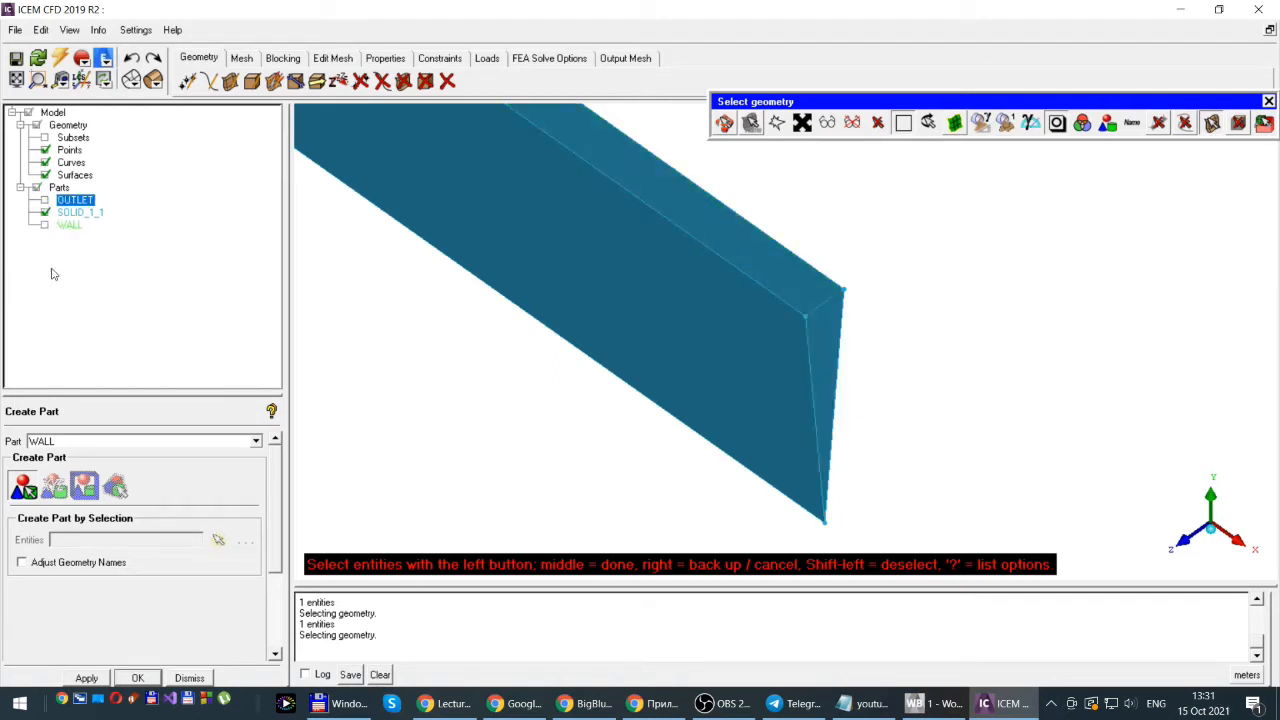
pyautogui.click(45, 201)
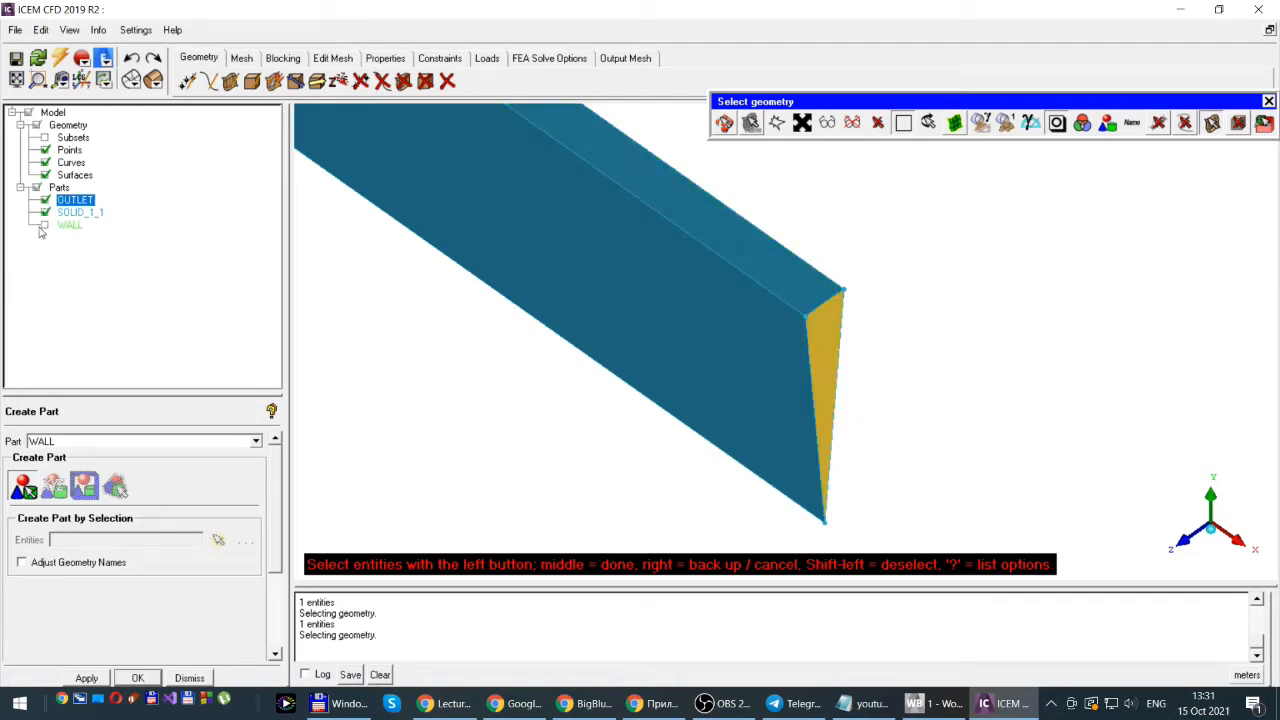
pyautogui.click(44, 225)
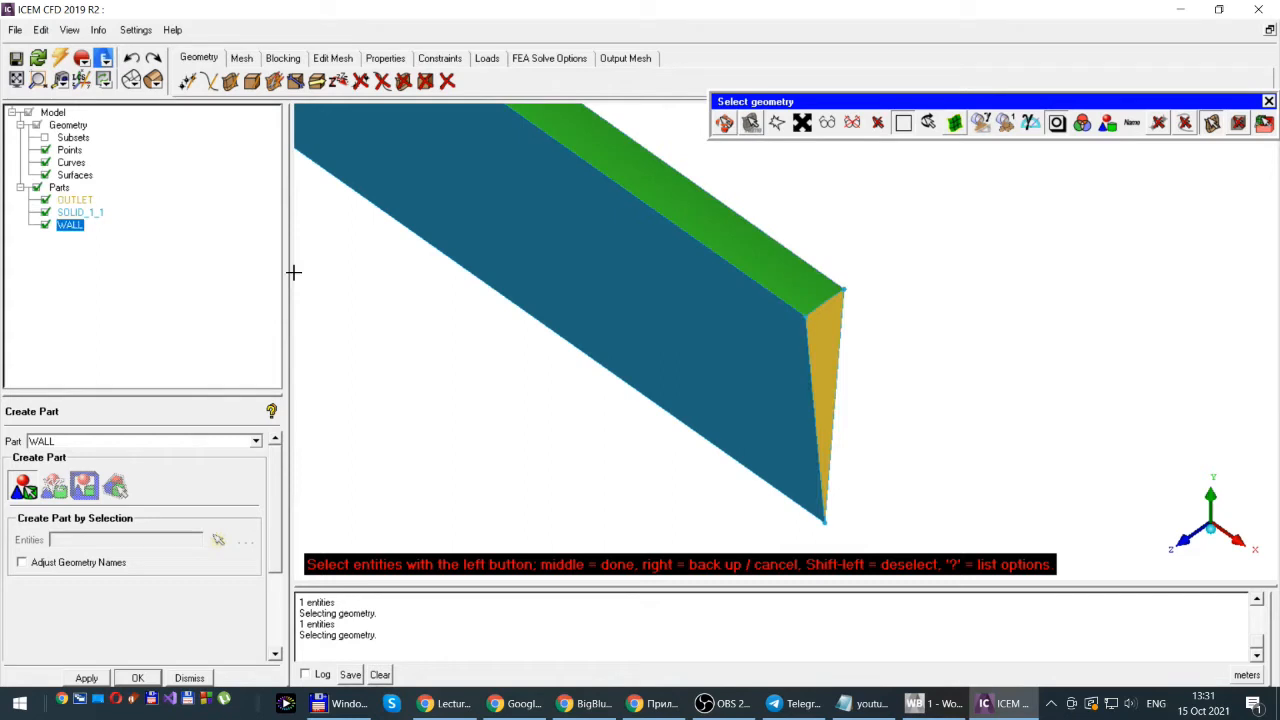
# - Create a part named sym1 from the large front side face of the wedge
pyautogui.doubleClick(37, 441)
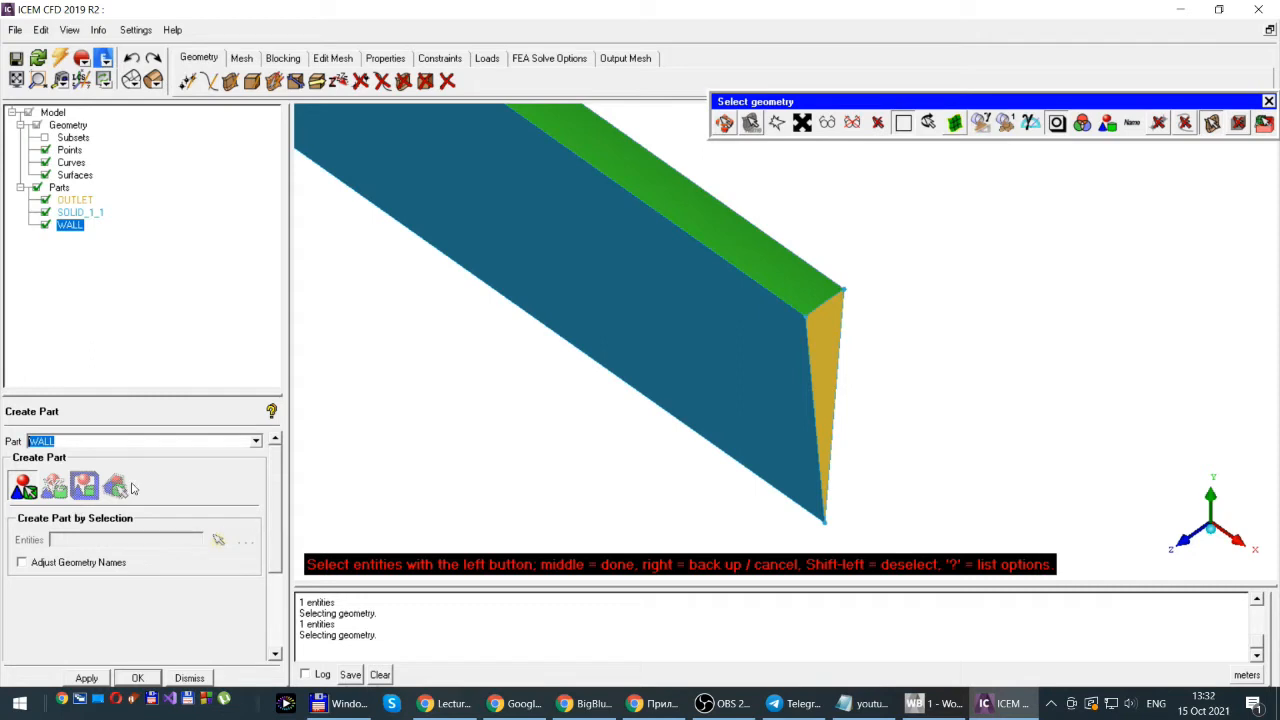
pyautogui.write('sym1')
pyautogui.click(596, 281)
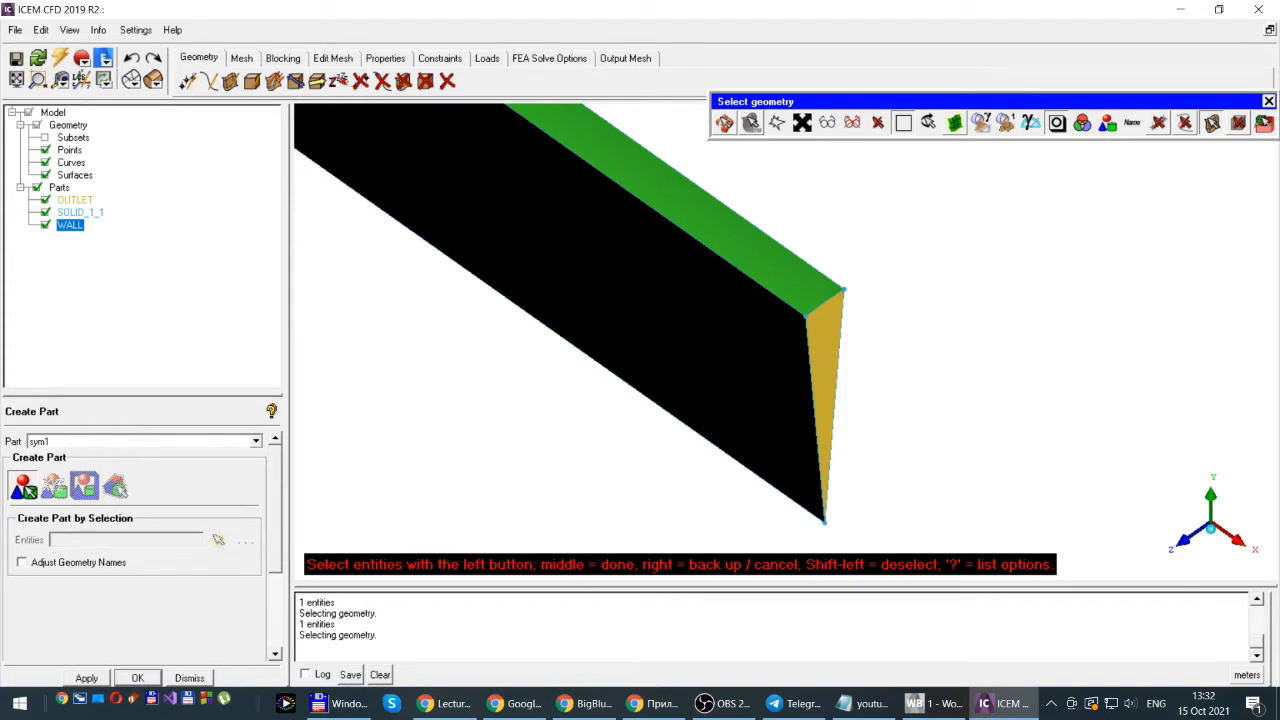
pyautogui.middleClick(592, 266)
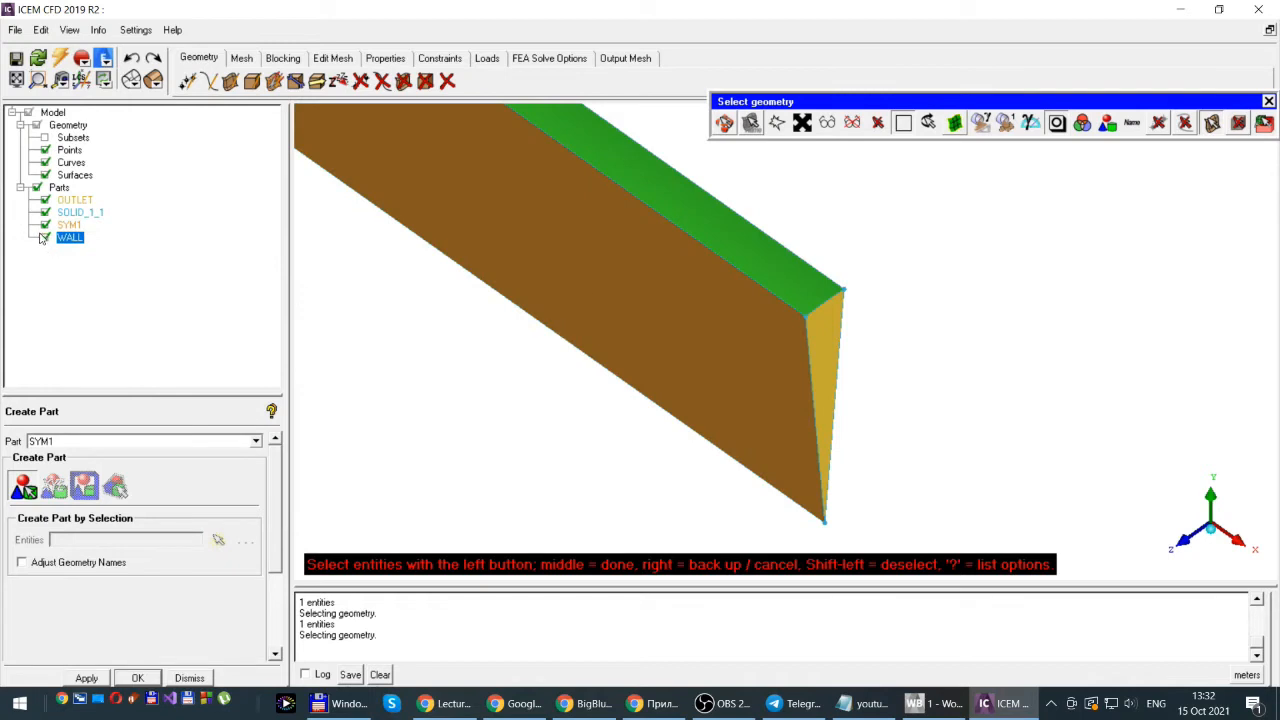
# - Hide the SYM1 part and show the model in wireframe display
pyautogui.click(47, 227)
pyautogui.click(45, 226)
pyautogui.click(45, 226)
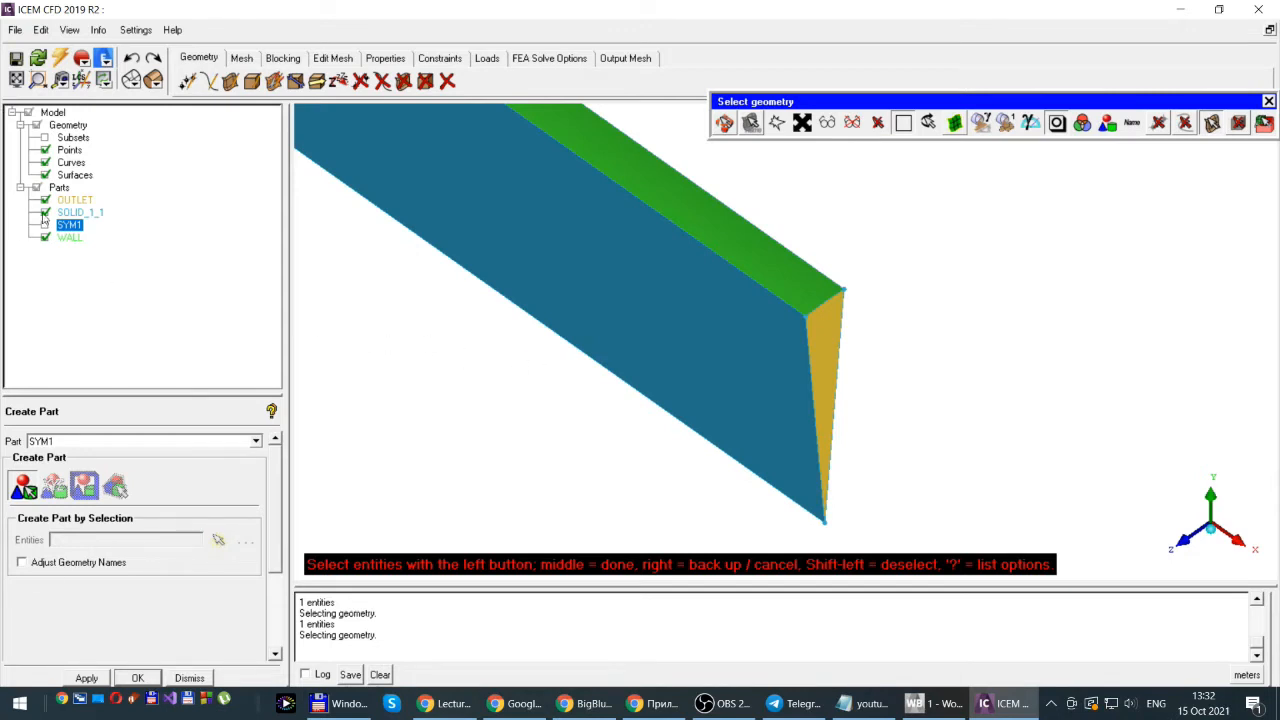
pyautogui.click(131, 80)
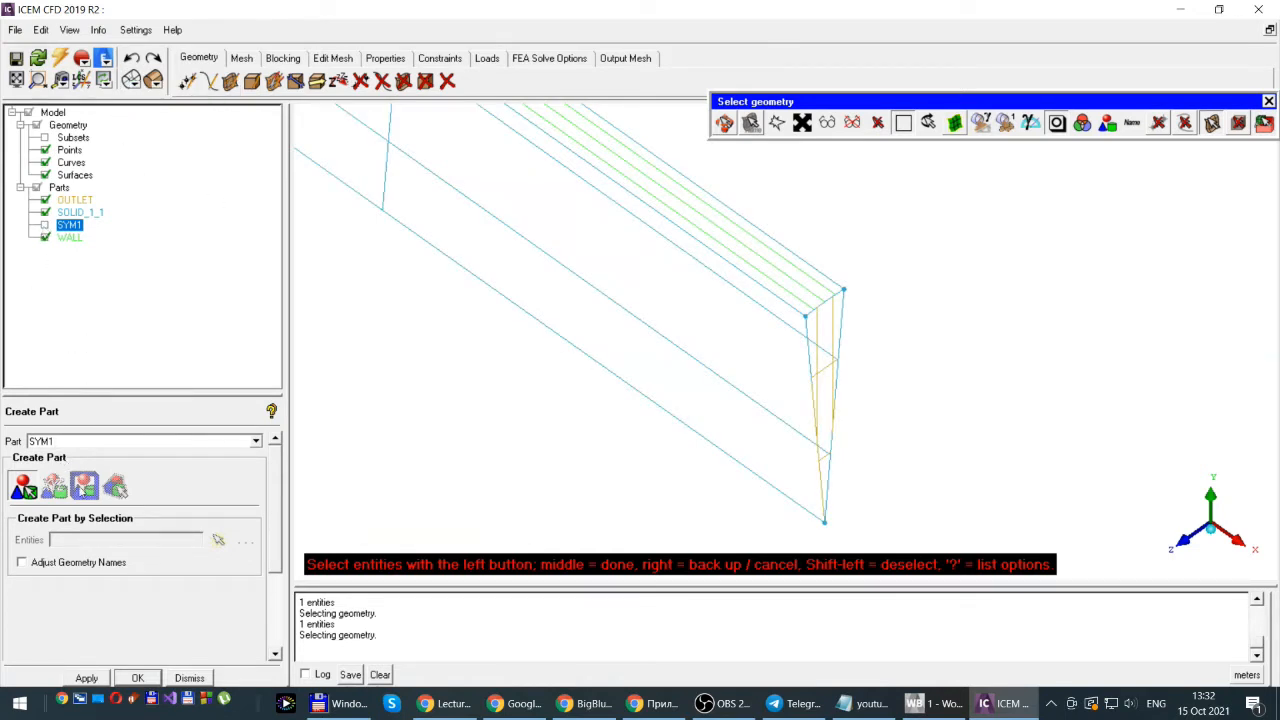
# - Create a part named SYM2 from the large rear side face of the wedge
pyautogui.click(71, 439)
pyautogui.click(57, 439)
pyautogui.press('BackSpace')
pyautogui.write('2')
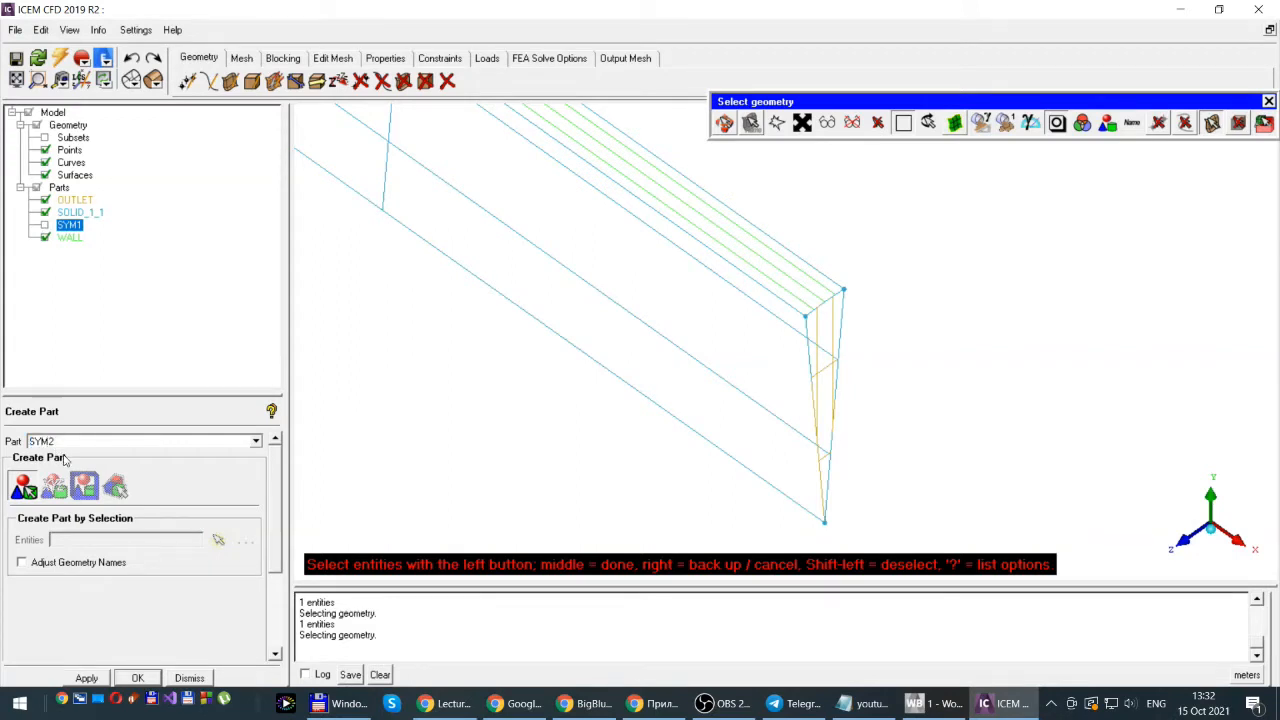
pyautogui.click(670, 343)
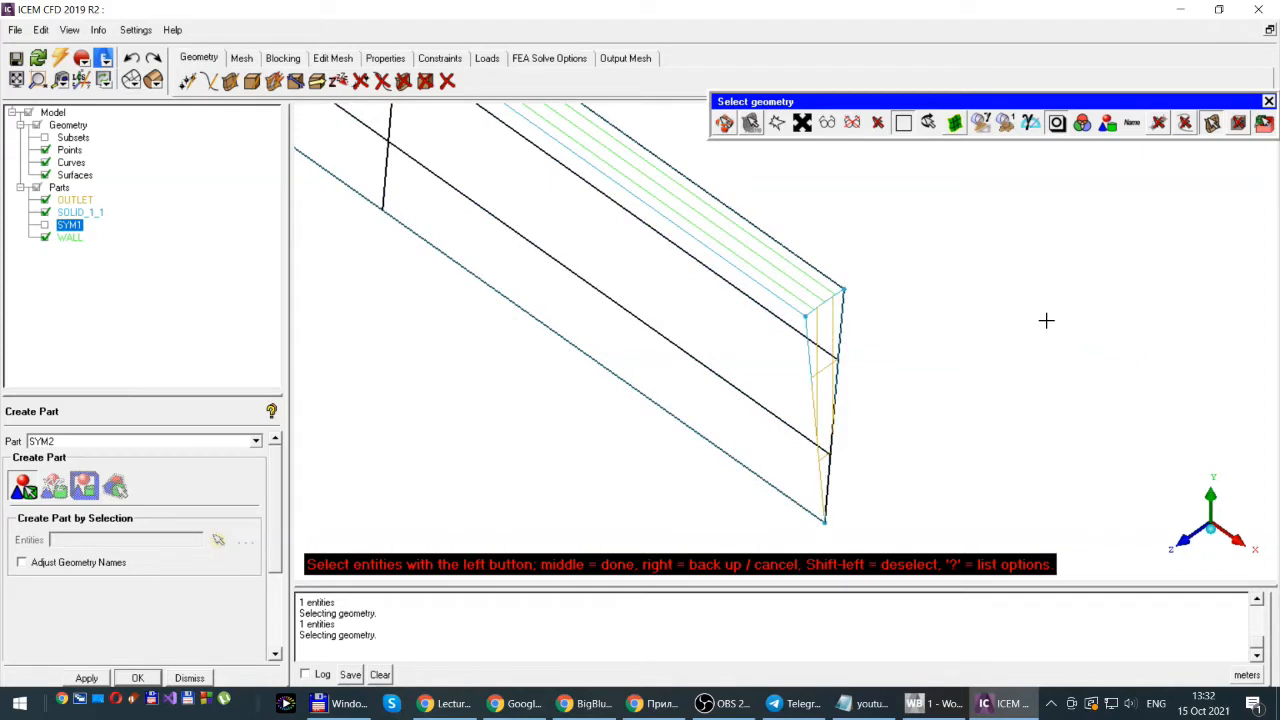
pyautogui.middleClick(920, 310)
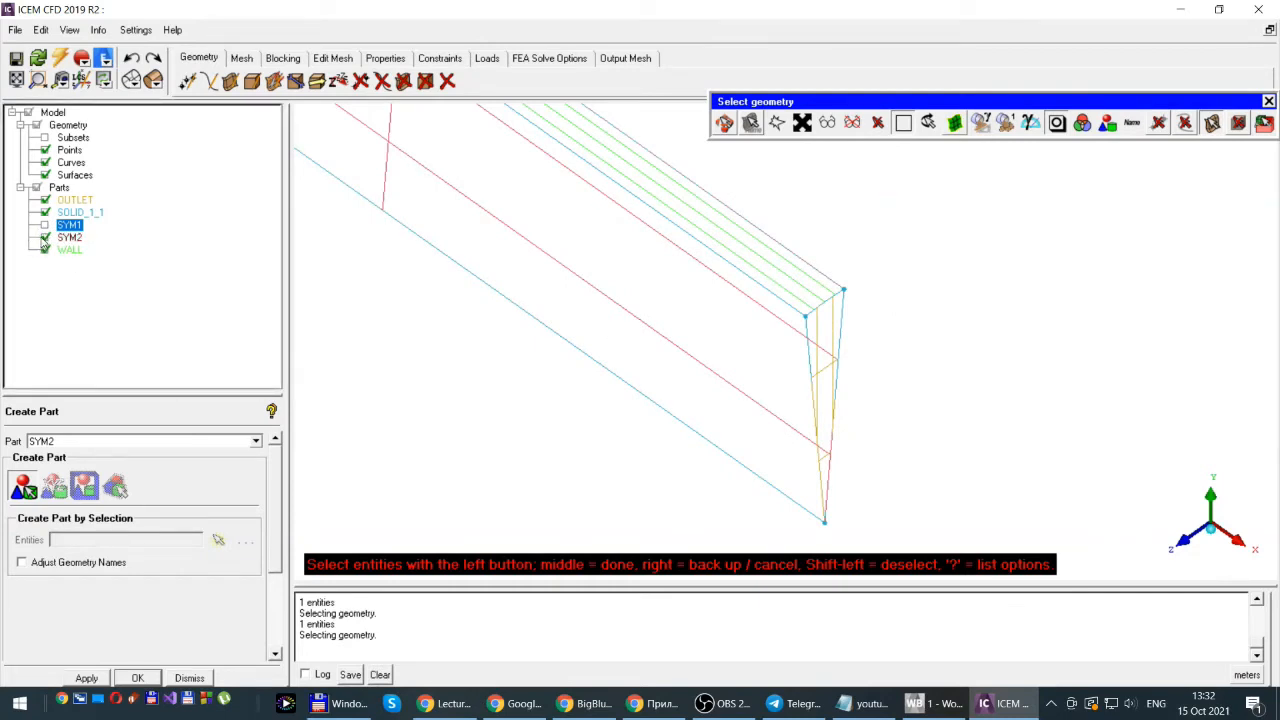
# - Check the SYM2 and SYM1 parts by toggling their visibility, leaving both shown
pyautogui.click(44, 239)
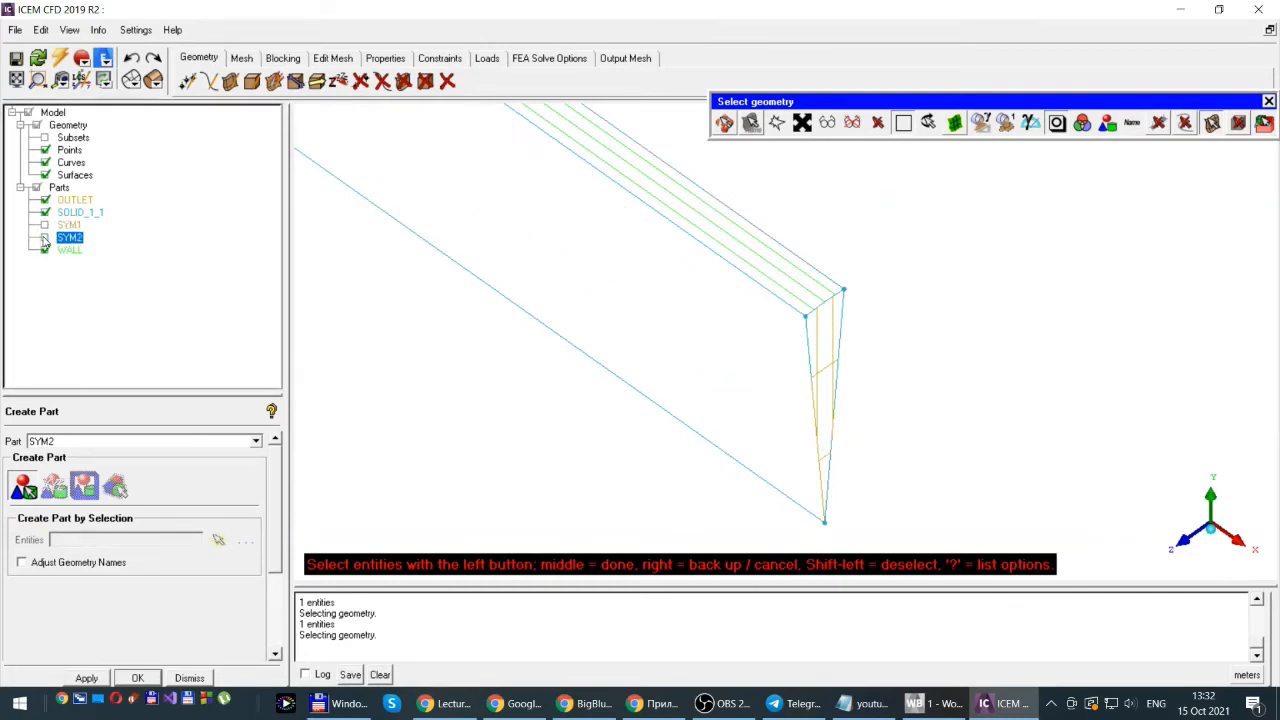
pyautogui.click(44, 239)
pyautogui.click(44, 239)
pyautogui.click(44, 239)
pyautogui.click(44, 226)
pyautogui.click(44, 225)
pyautogui.click(44, 225)
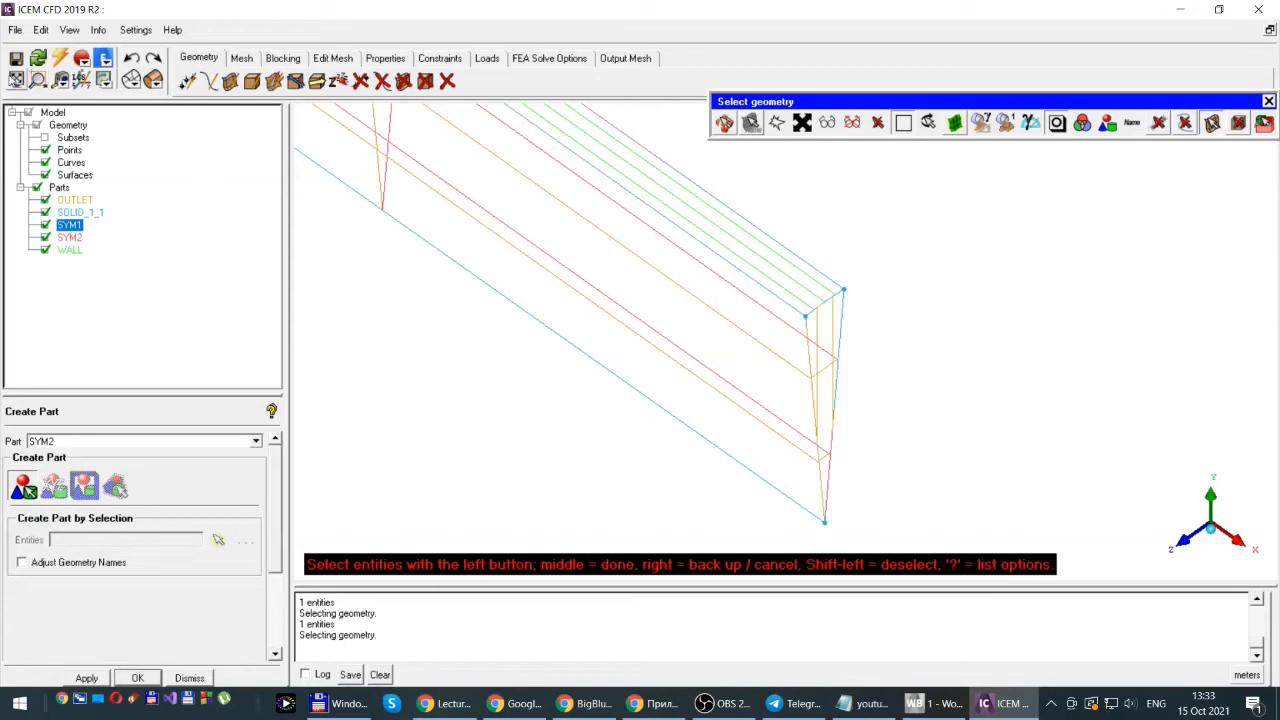
# - Create a part named fuelinlet from the small surface near the axis at the inlet end of the wedge
pyautogui.click(16, 80)
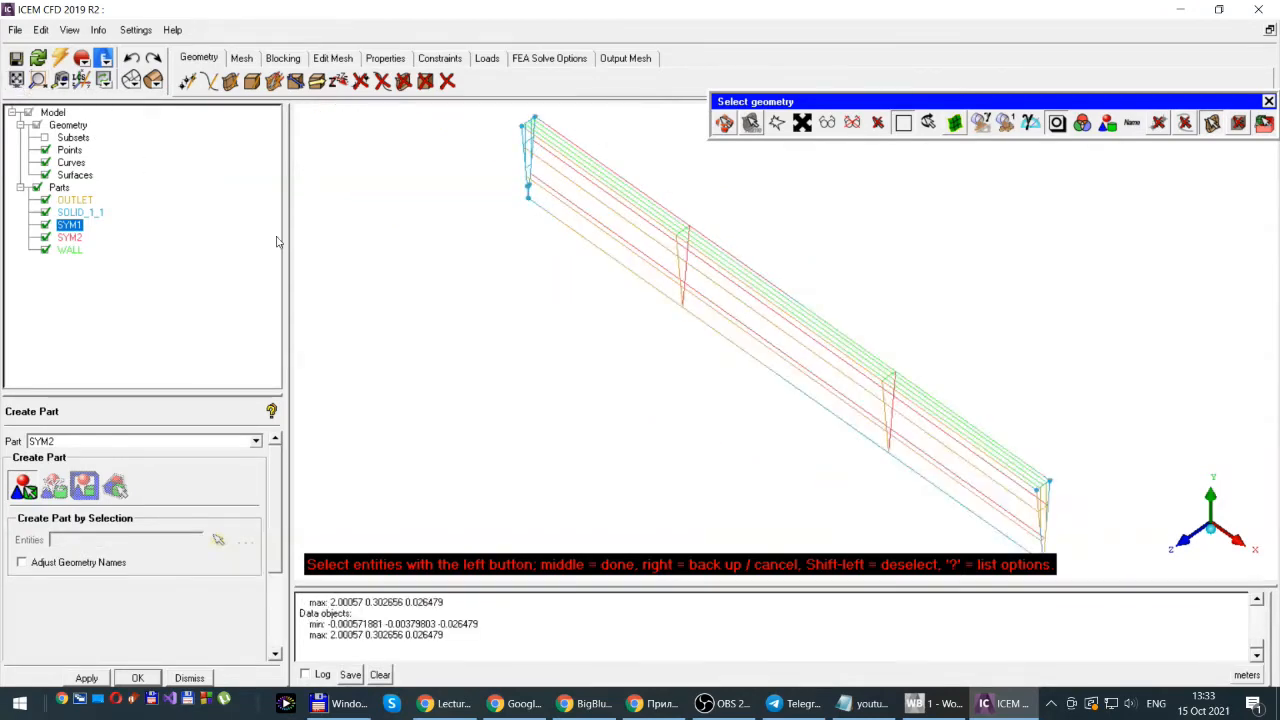
pyautogui.click(38, 80)
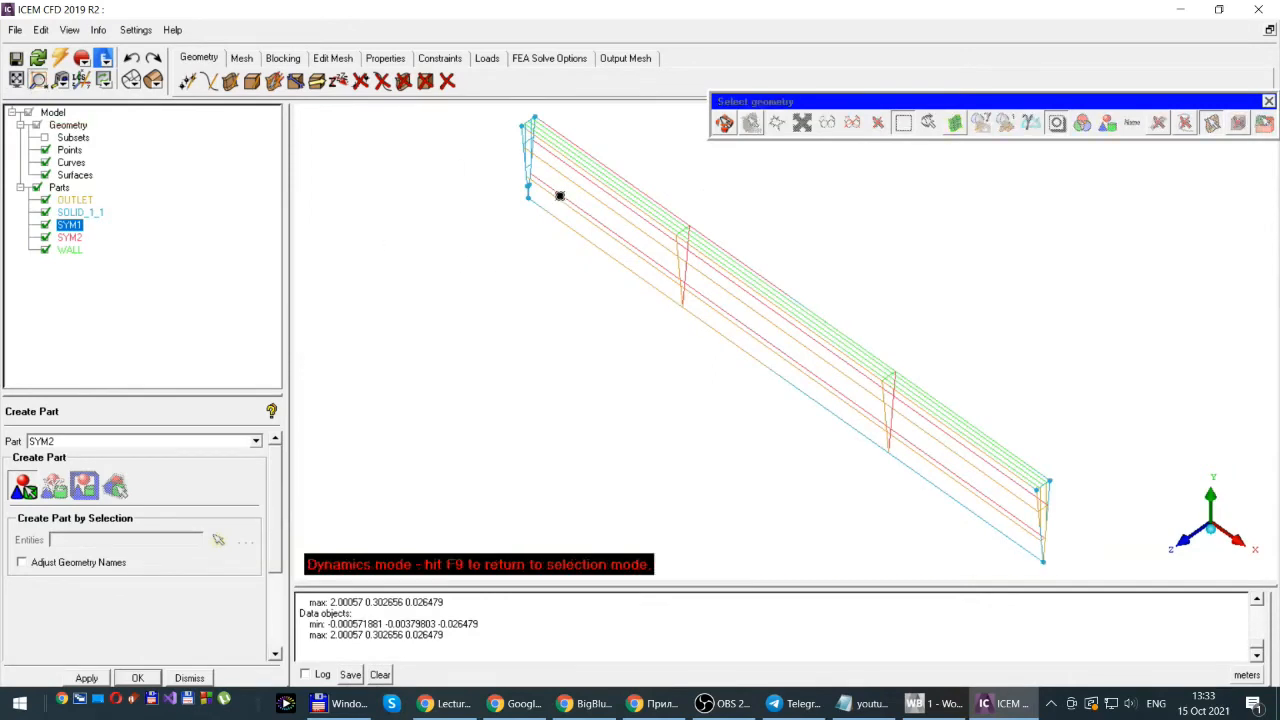
pyautogui.moveTo(506, 112); pyautogui.dragTo(555, 213)
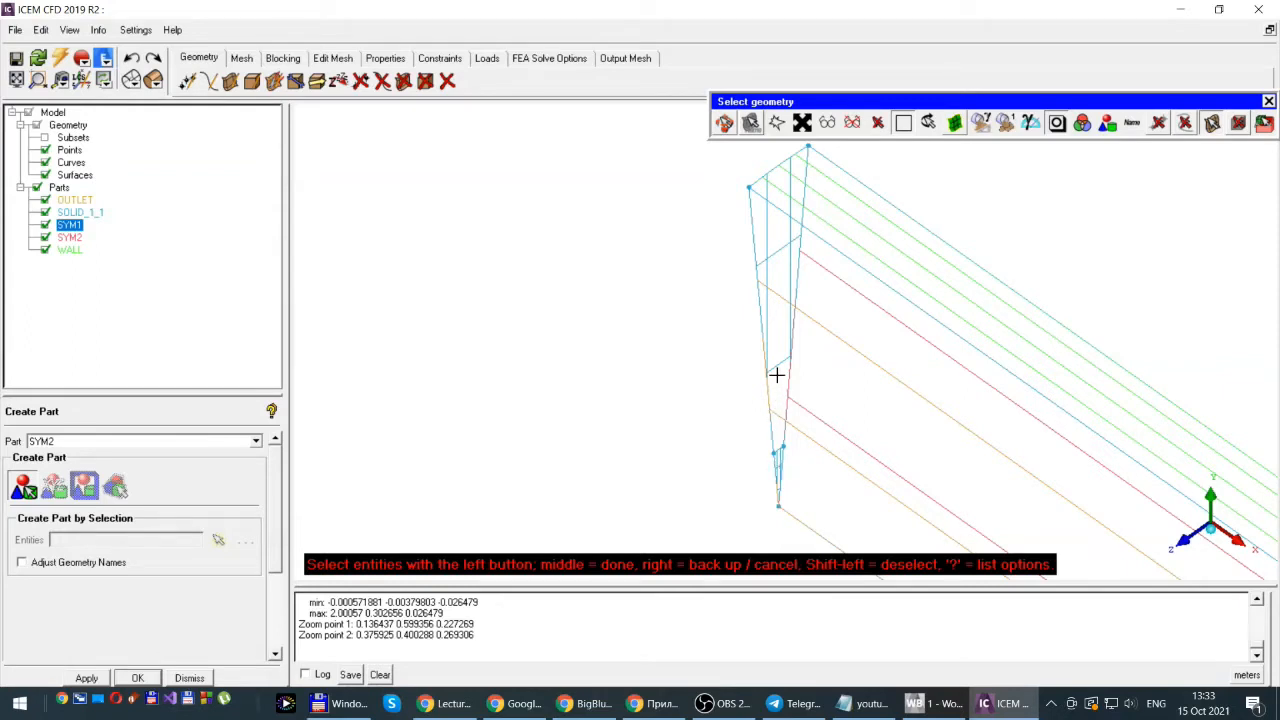
pyautogui.doubleClick(66, 440)
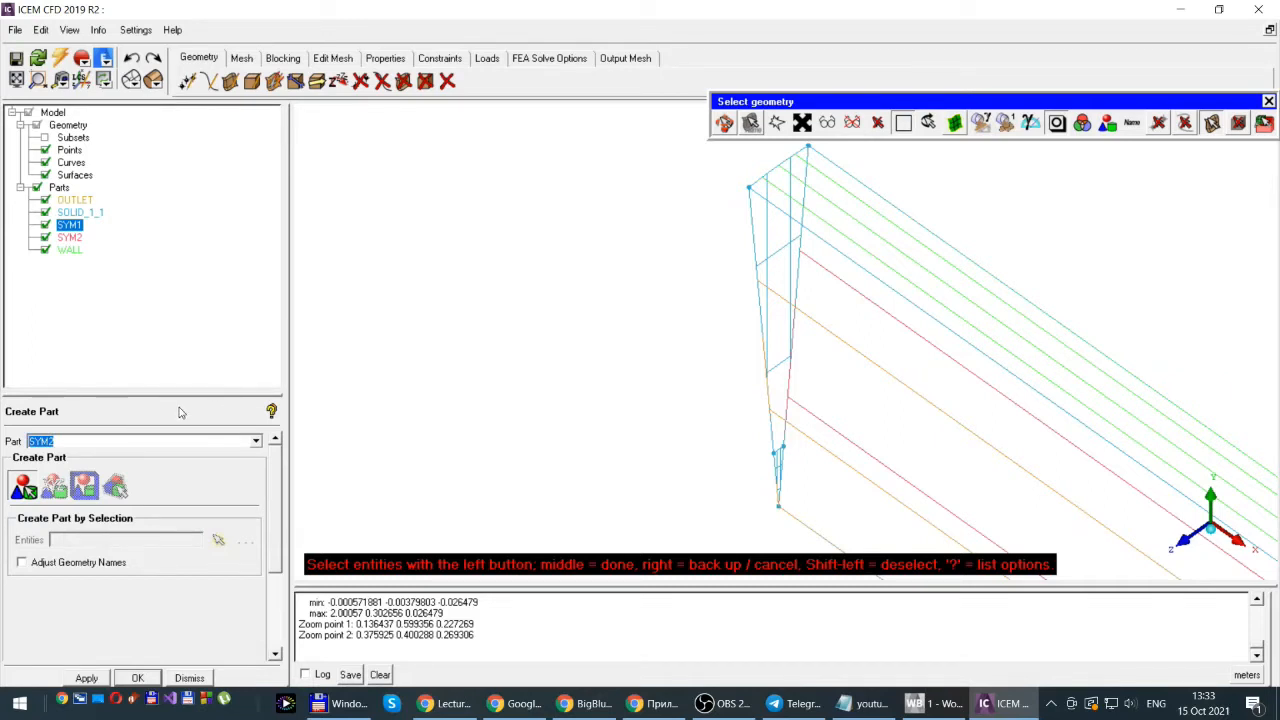
pyautogui.write('Iue')
pyautogui.write('linlet')
pyautogui.click(778, 462)
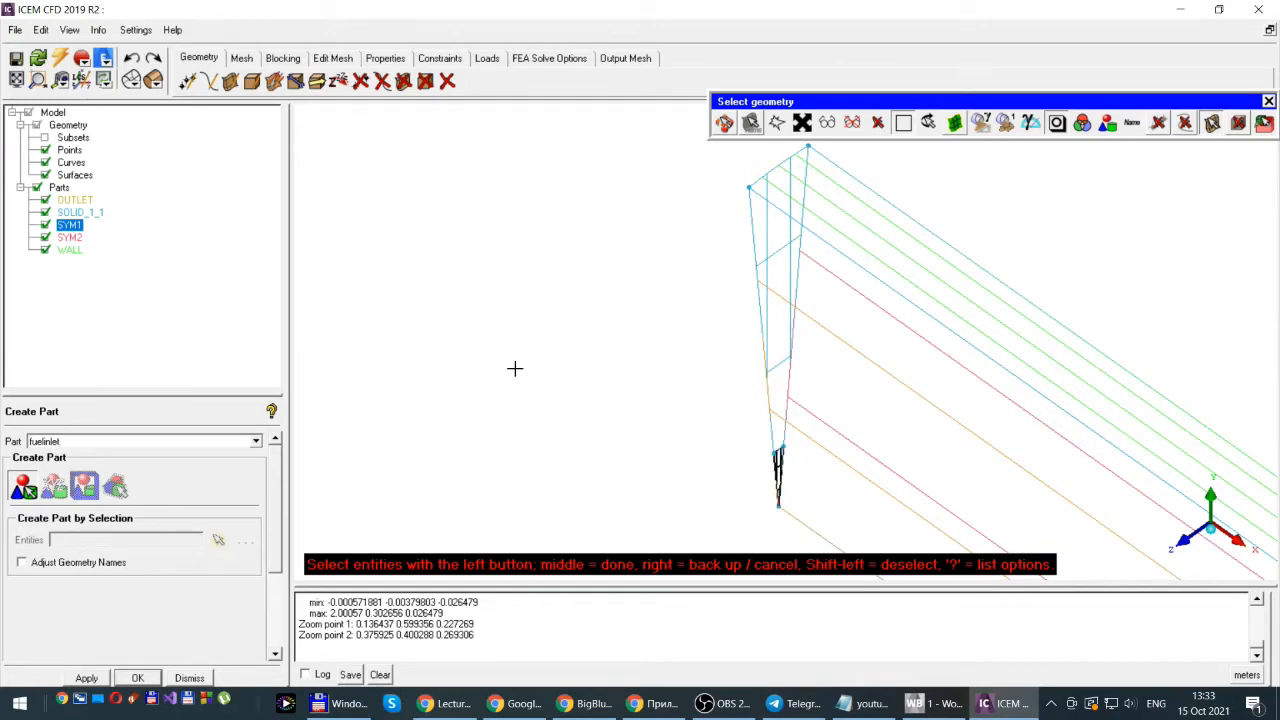
pyautogui.middleClick(514, 368)
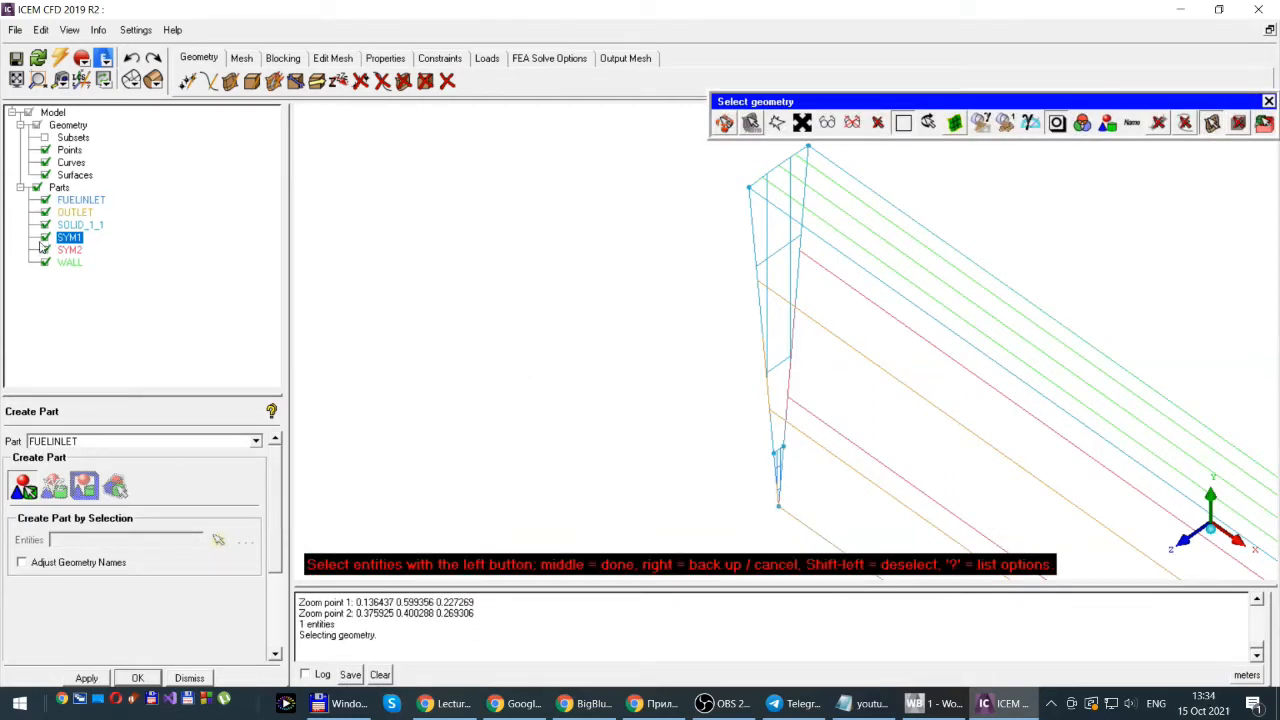
# - Create a part named airinlet from the large end surface above the fuel inlet and close part creation
pyautogui.doubleClick(91, 442)
pyautogui.write('airinlet')
pyautogui.click(780, 252)
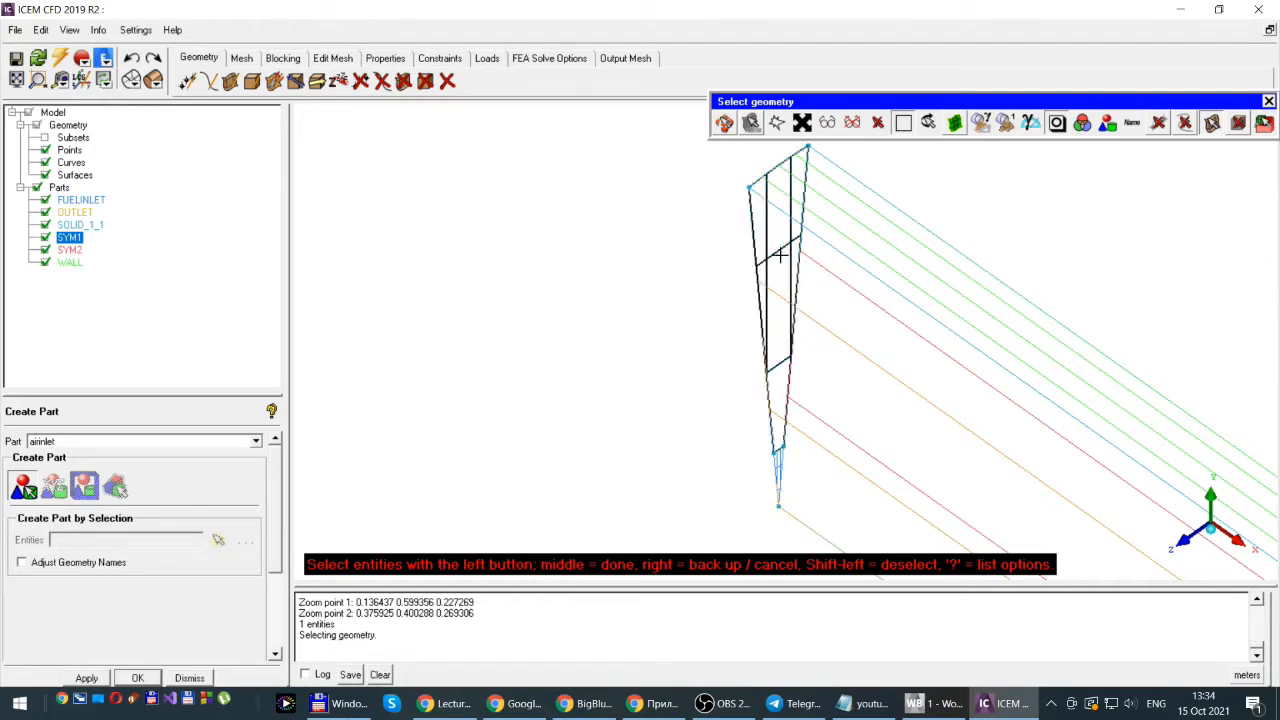
pyautogui.middleClick(628, 268)
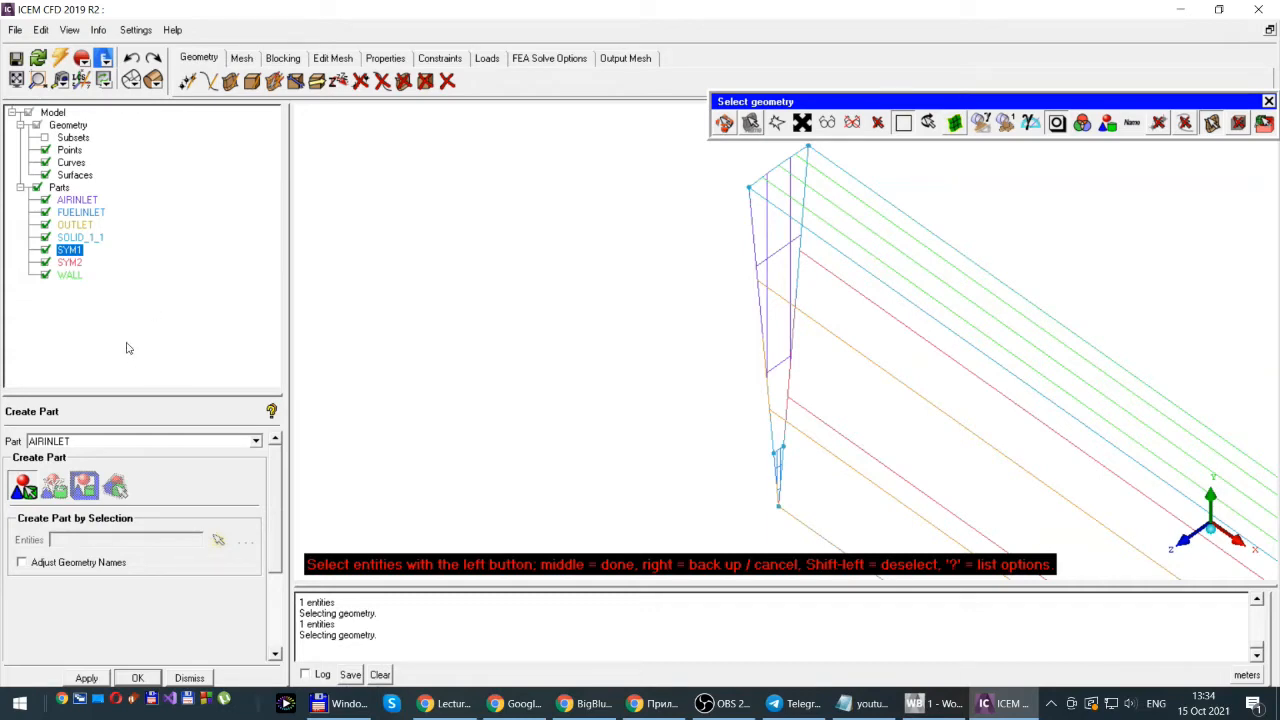
pyautogui.click(189, 678)
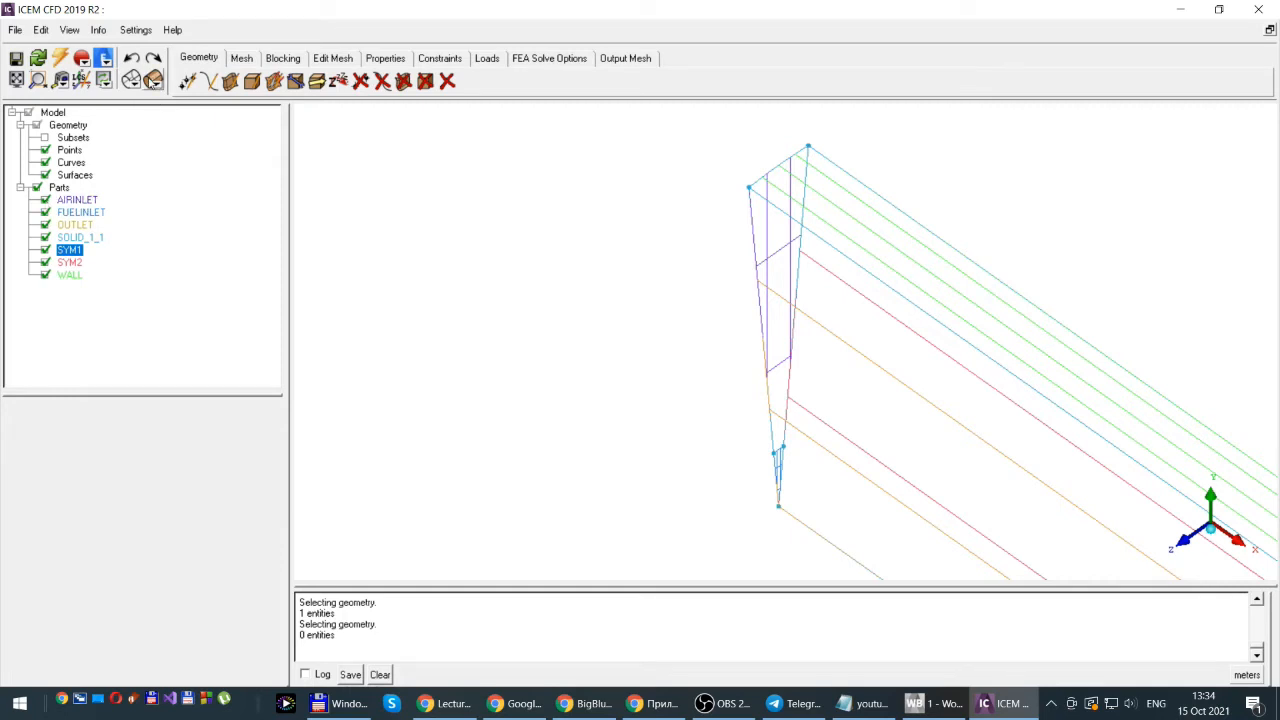
# - Show the model in solid display and examine the SYM1 part by toggling it, leaving it hidden
pyautogui.click(153, 80)
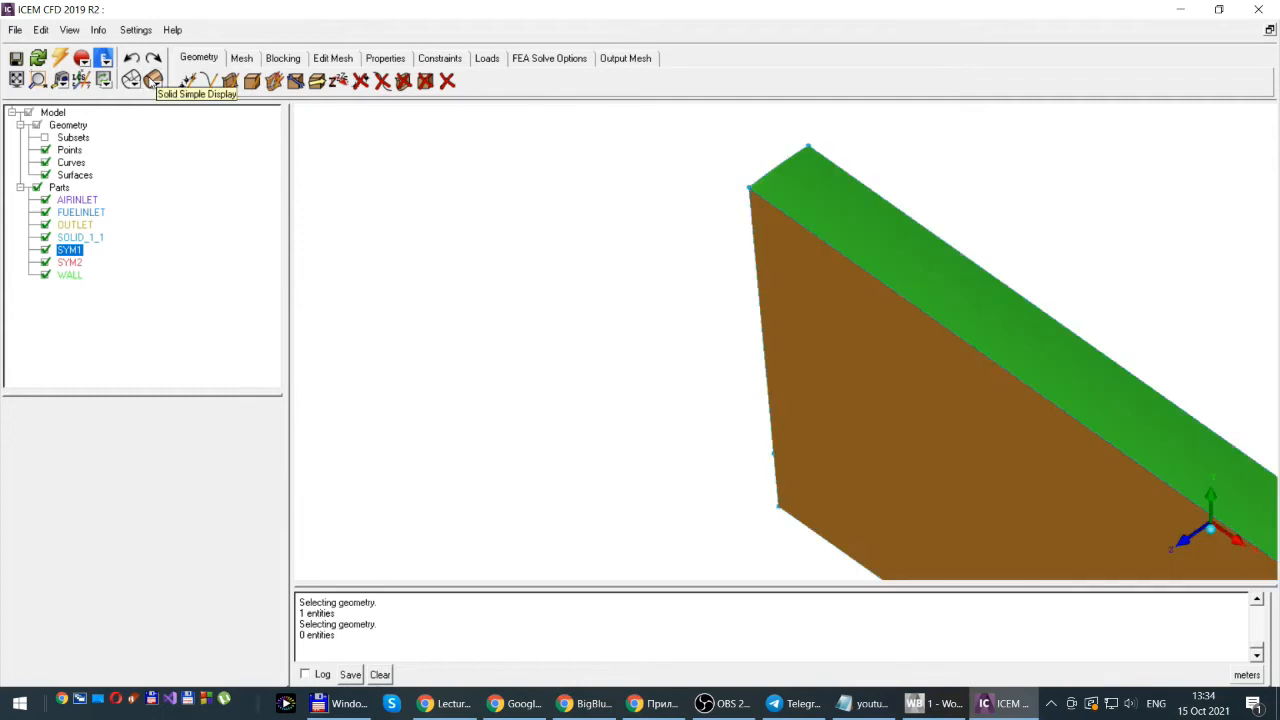
pyautogui.click(45, 250)
pyautogui.click(45, 250)
pyautogui.click(45, 250)
pyautogui.click(45, 250)
pyautogui.click(45, 250)
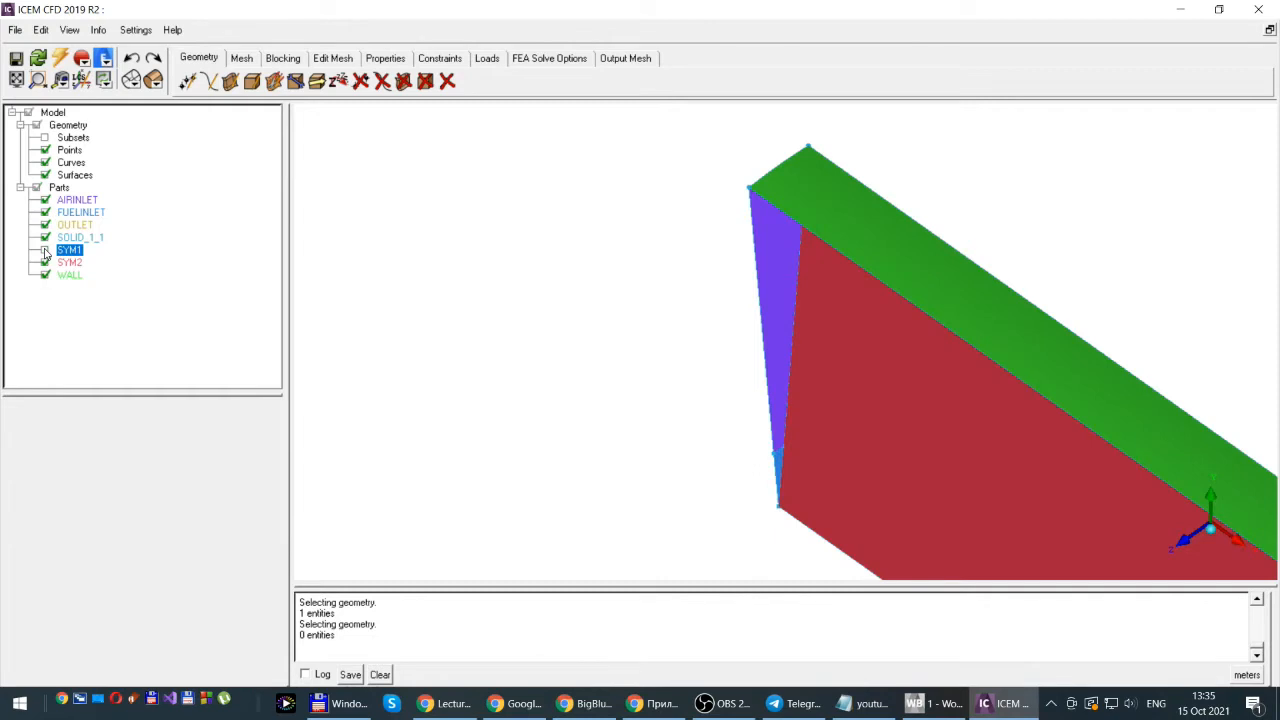
# - Examine the AIRINLET, FUELINLET and SYM2 parts by hiding each of them
pyautogui.click(45, 201)
pyautogui.click(45, 201)
pyautogui.click(45, 201)
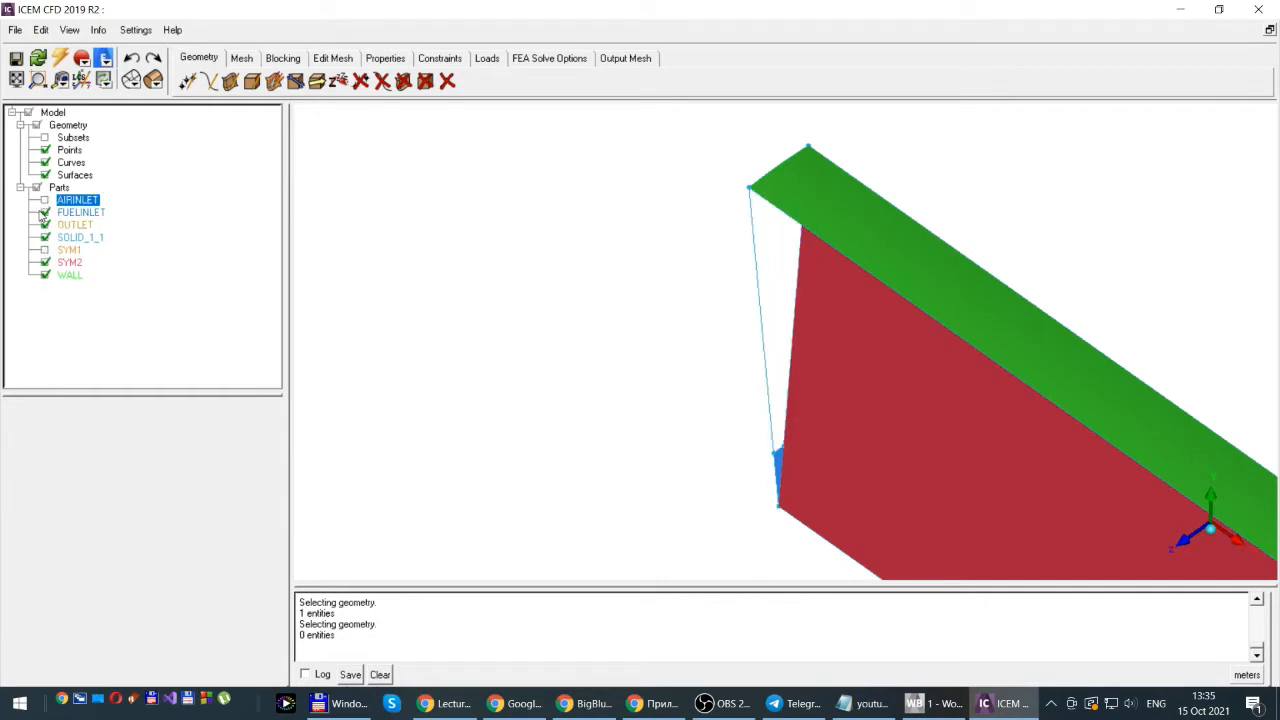
pyautogui.click(44, 213)
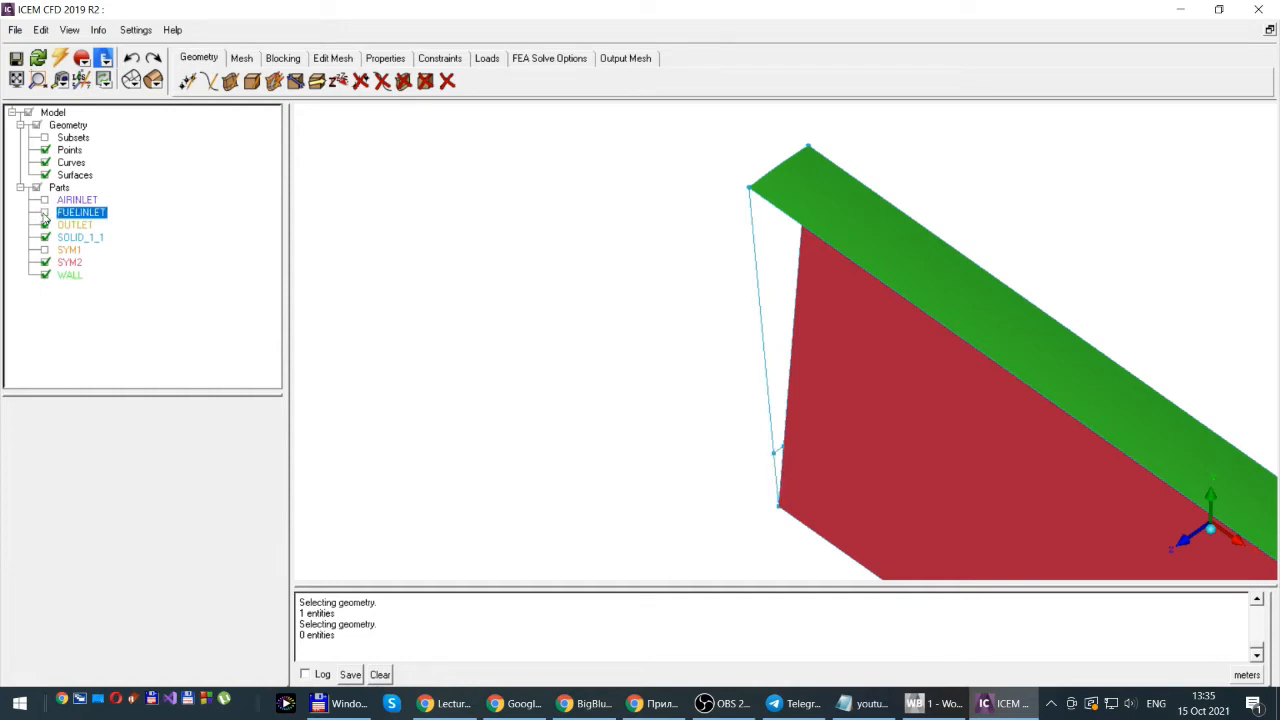
pyautogui.click(44, 213)
pyautogui.click(44, 213)
pyautogui.click(45, 262)
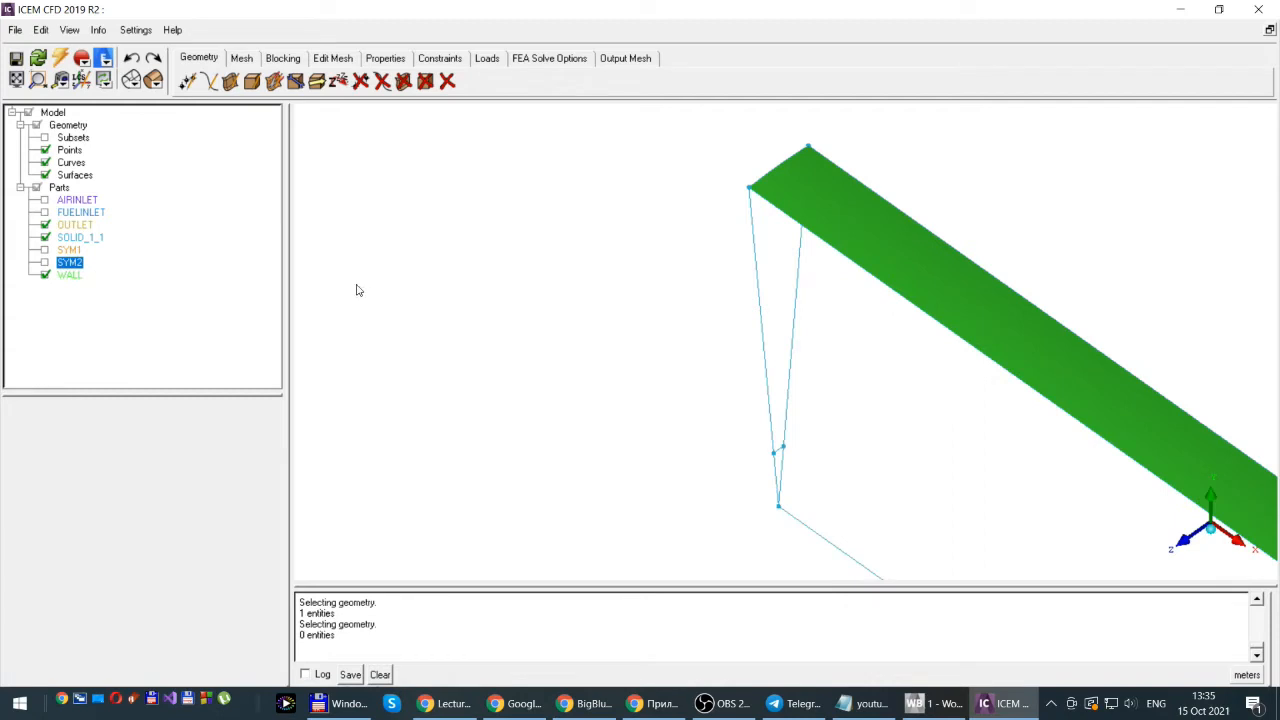
# - Examine the WALL and OUTLET parts by hiding them, and finally show all parts again
pyautogui.scroll(-3, 357, 288)
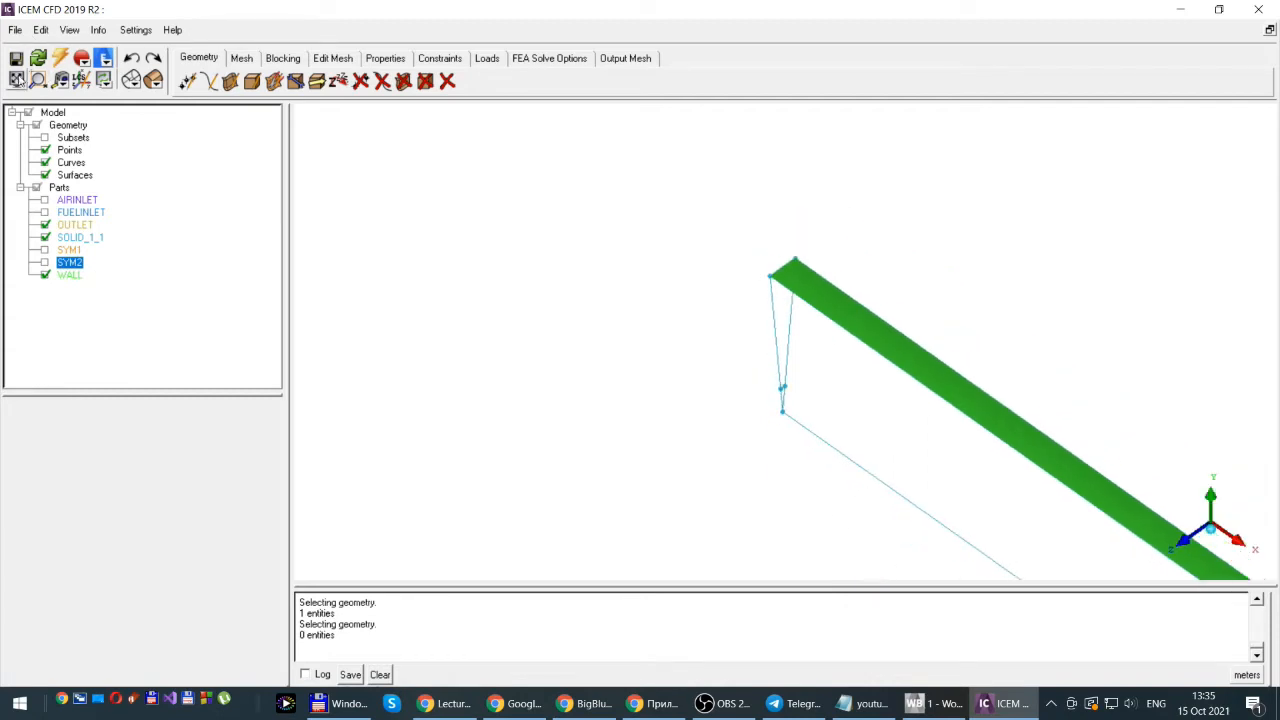
pyautogui.click(16, 80)
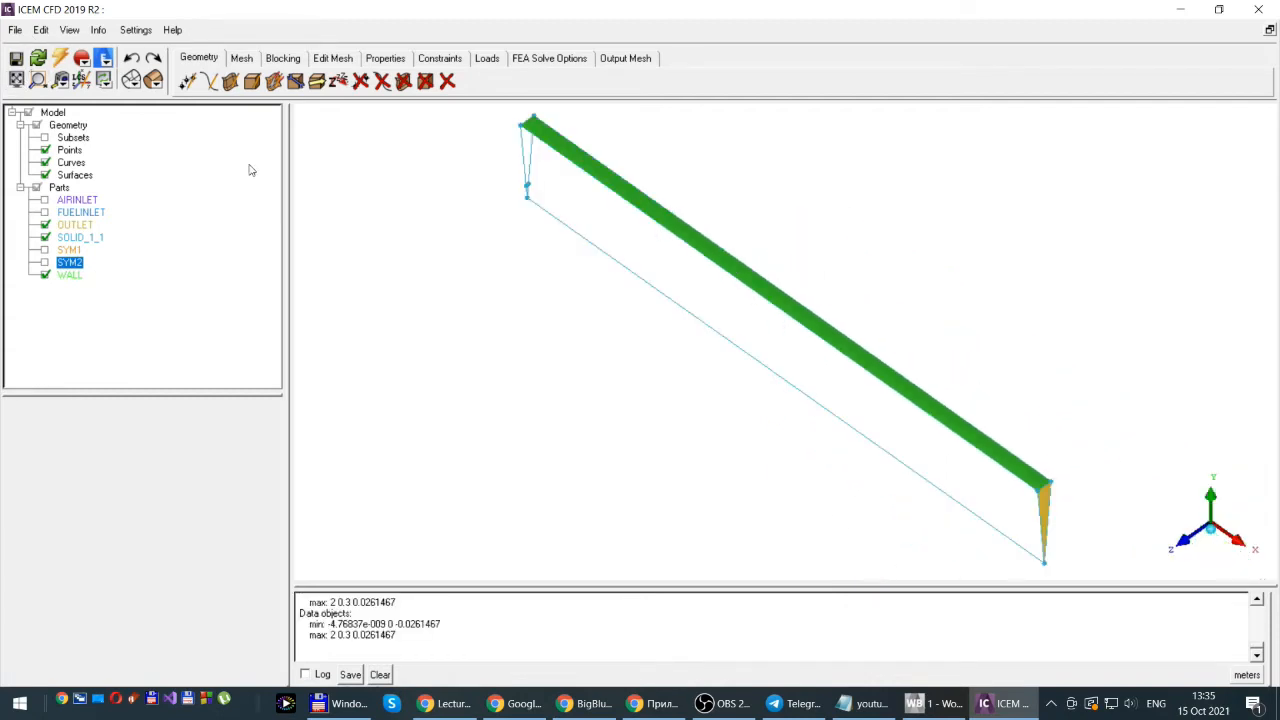
pyautogui.click(44, 275)
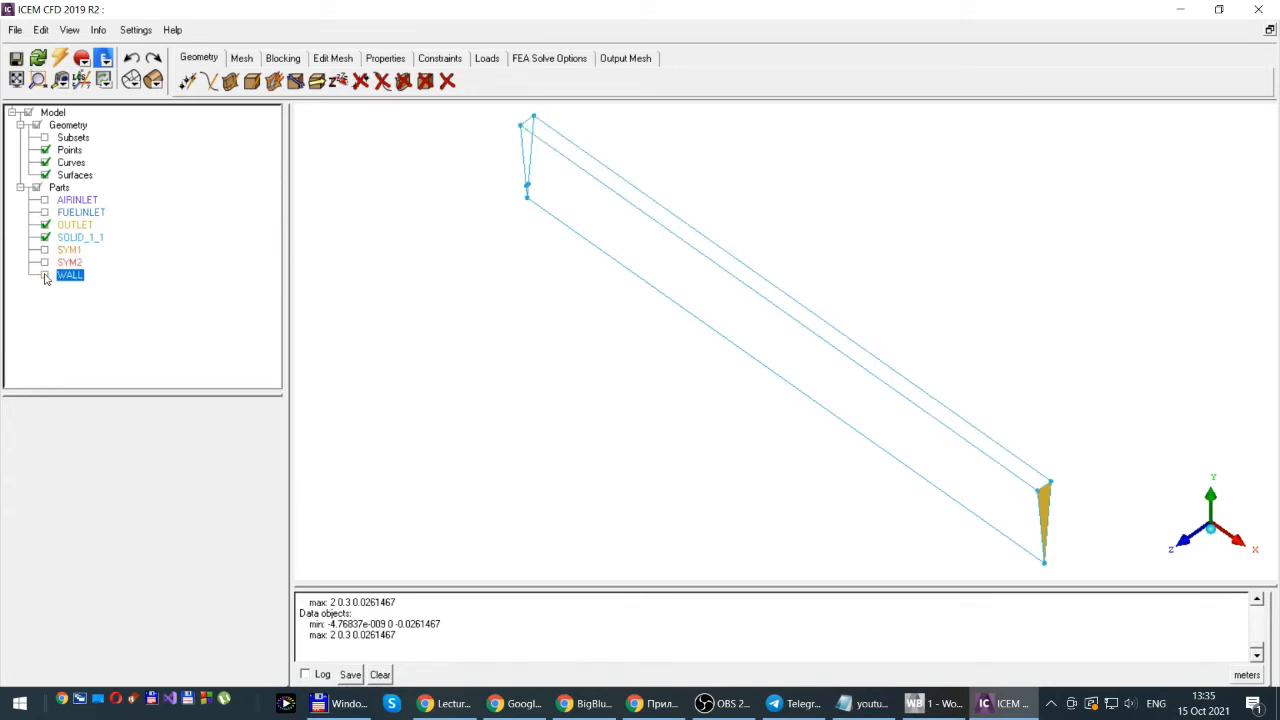
pyautogui.click(44, 225)
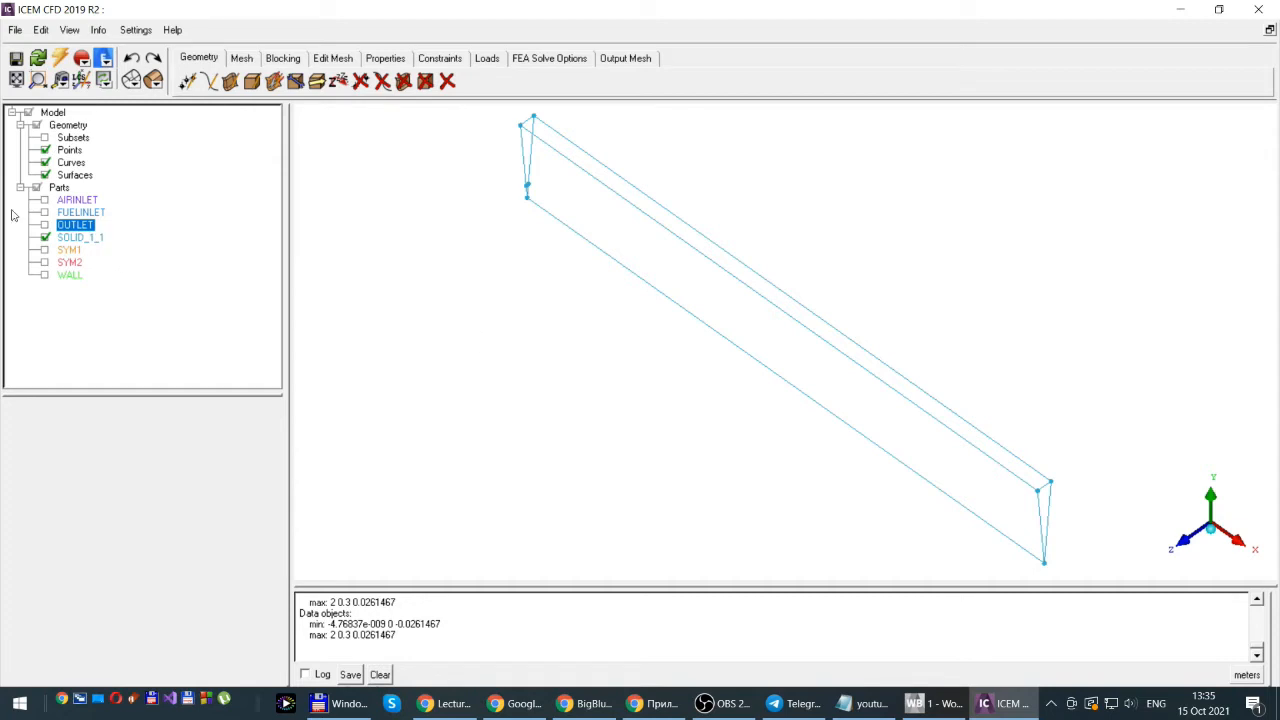
pyautogui.click(35, 188)
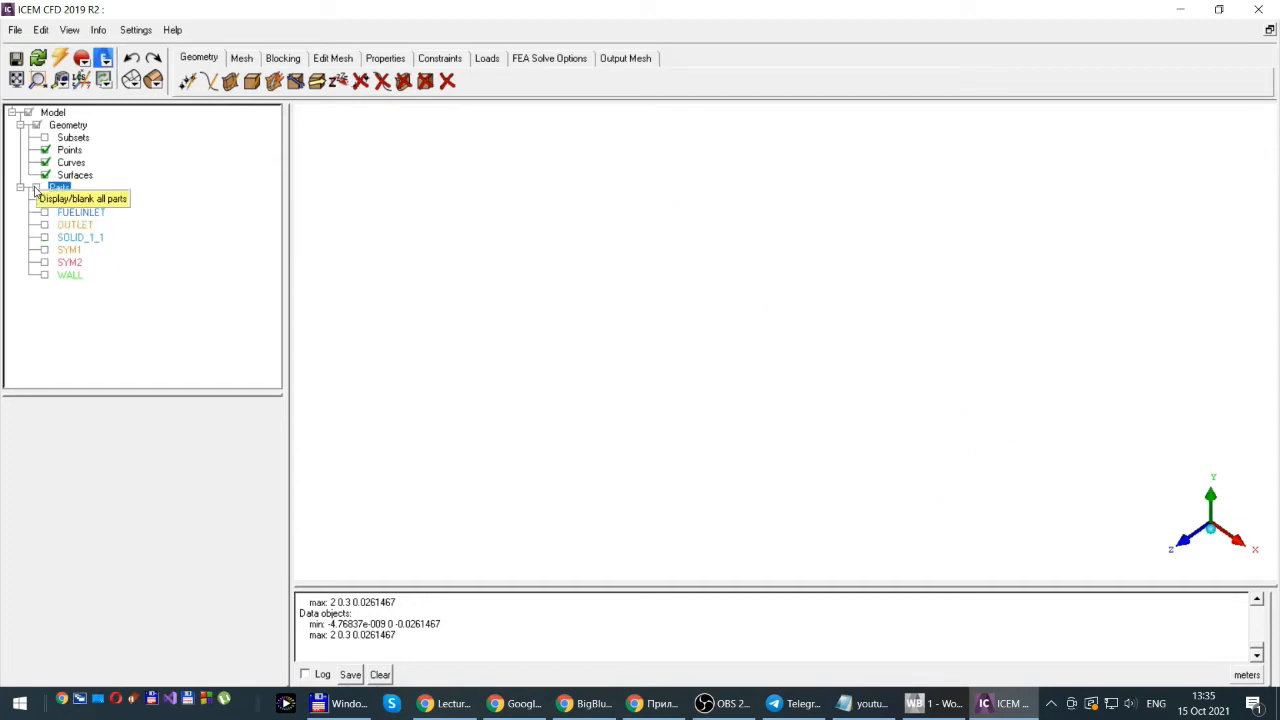
pyautogui.click(36, 188)
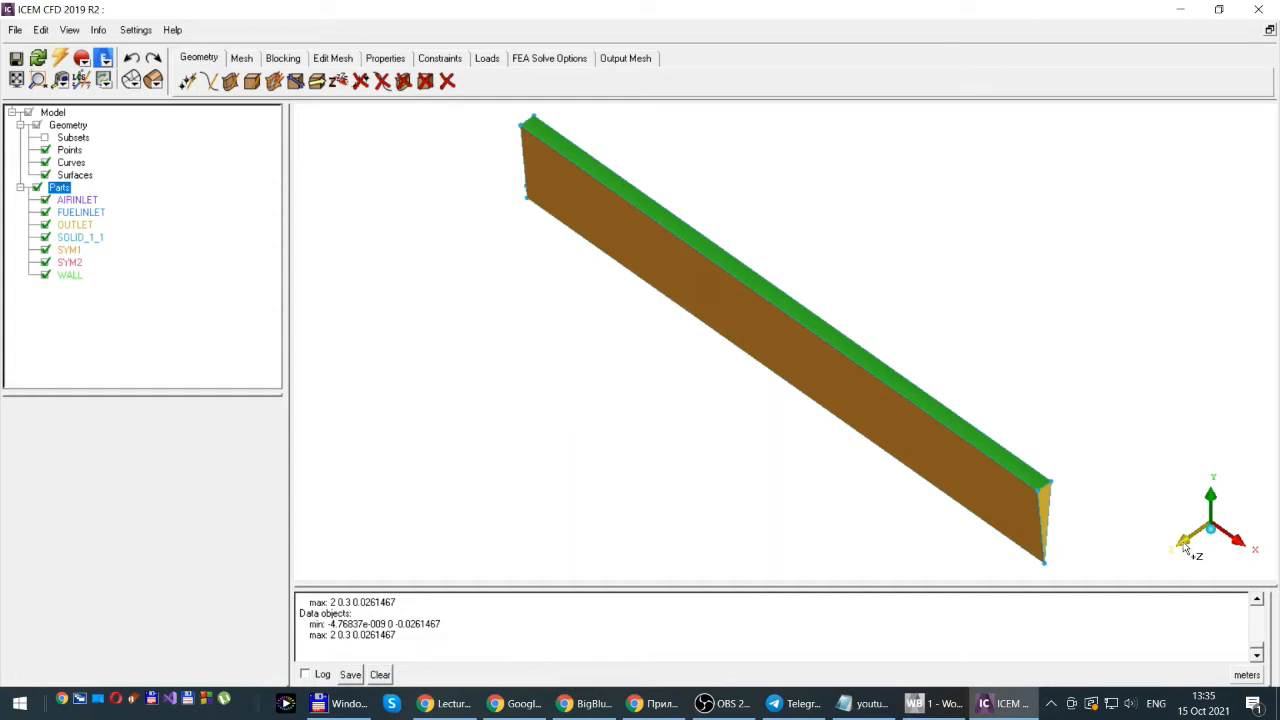
# - Save the project as ICM.prj and hide the surfaces so only points and curves are displayed
pyautogui.click(17, 62)
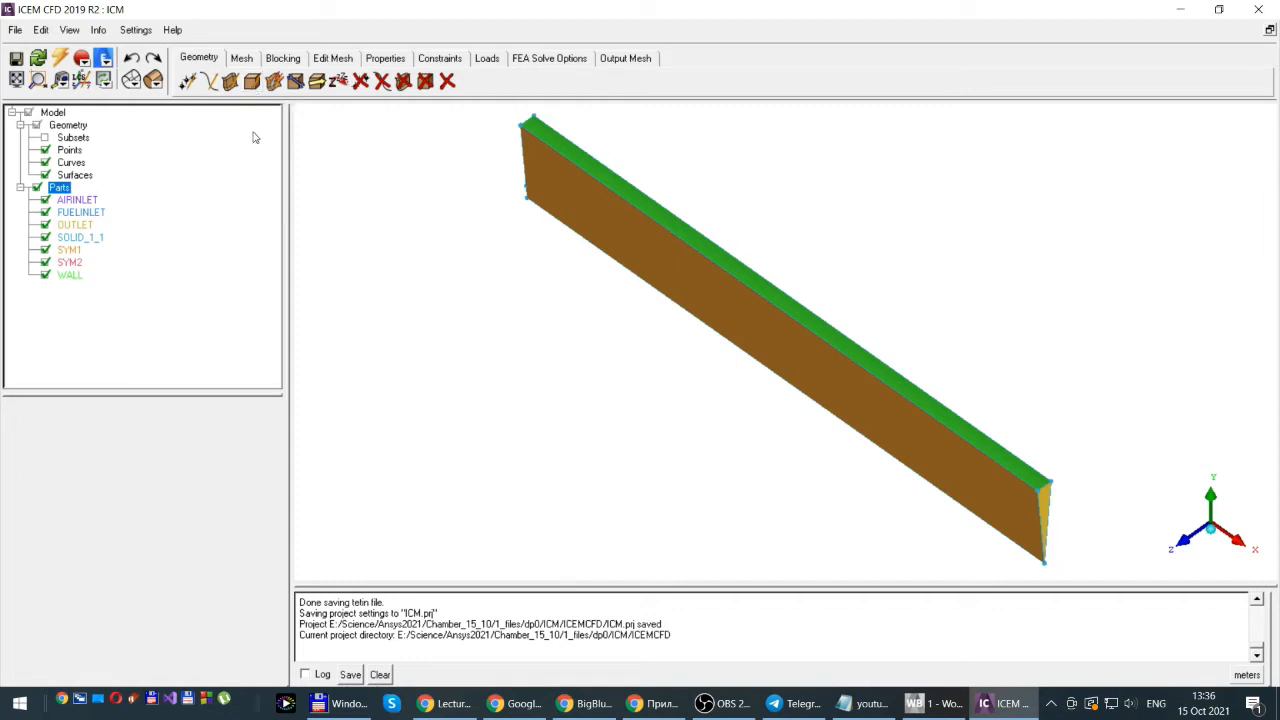
pyautogui.click(44, 180)
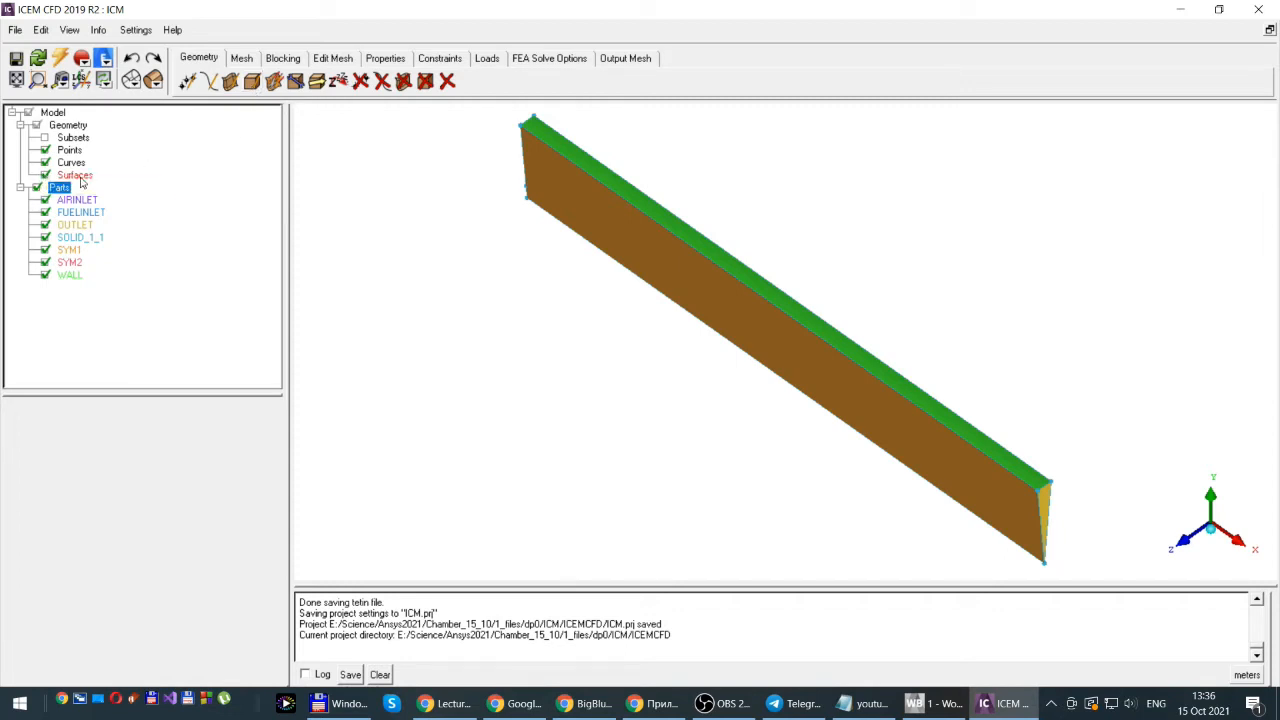
pyautogui.click(44, 176)
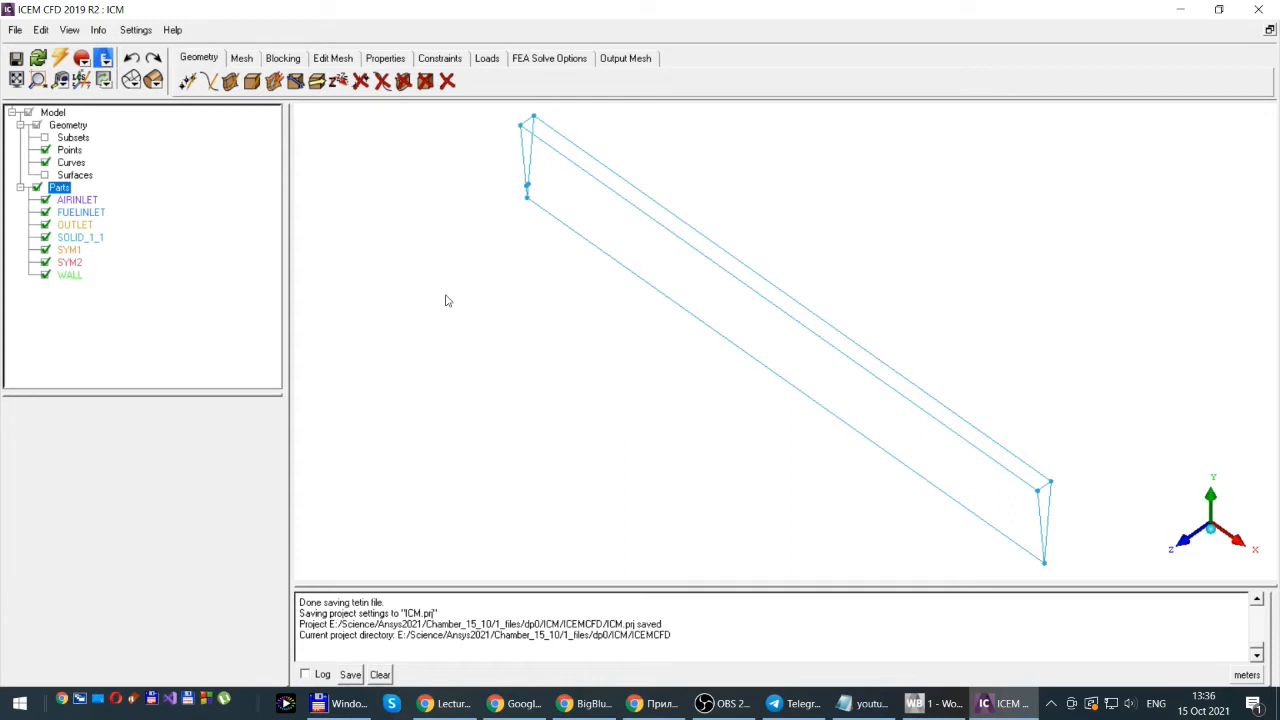
# - Start creating a body from a material point and name its part flow
pyautogui.click(253, 86)
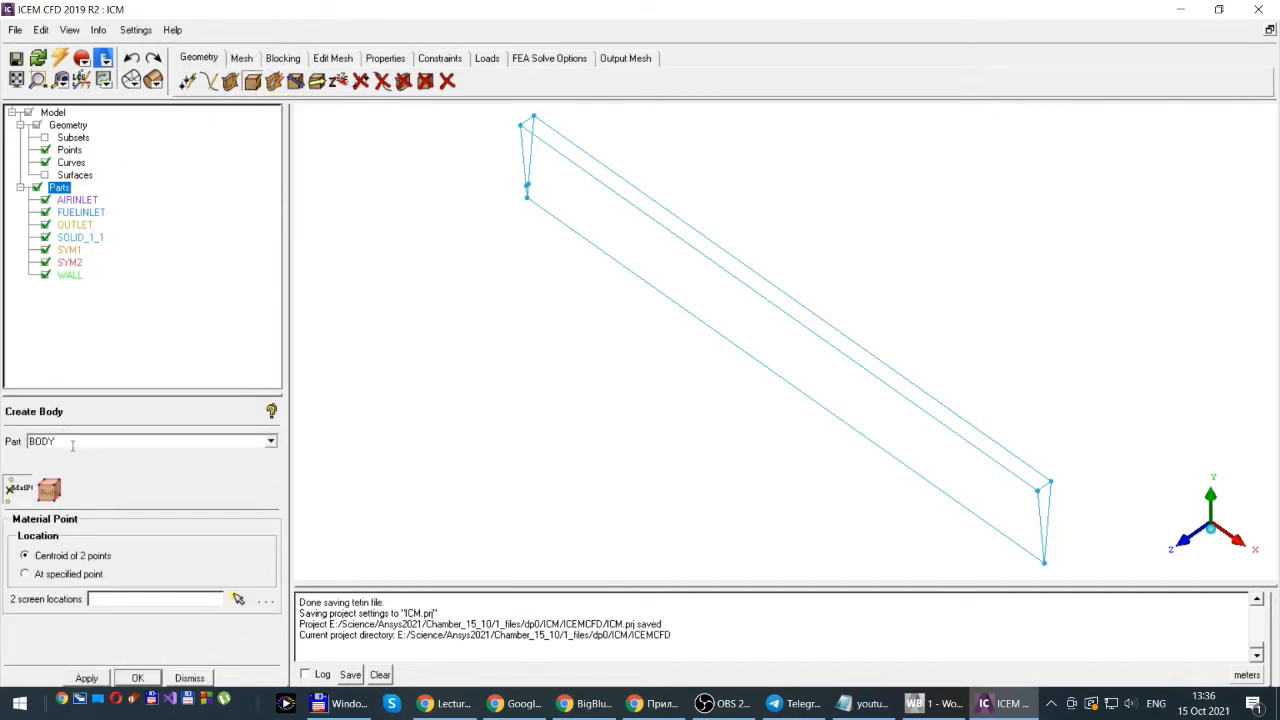
pyautogui.moveTo(65, 441); pyautogui.dragTo(22, 441)
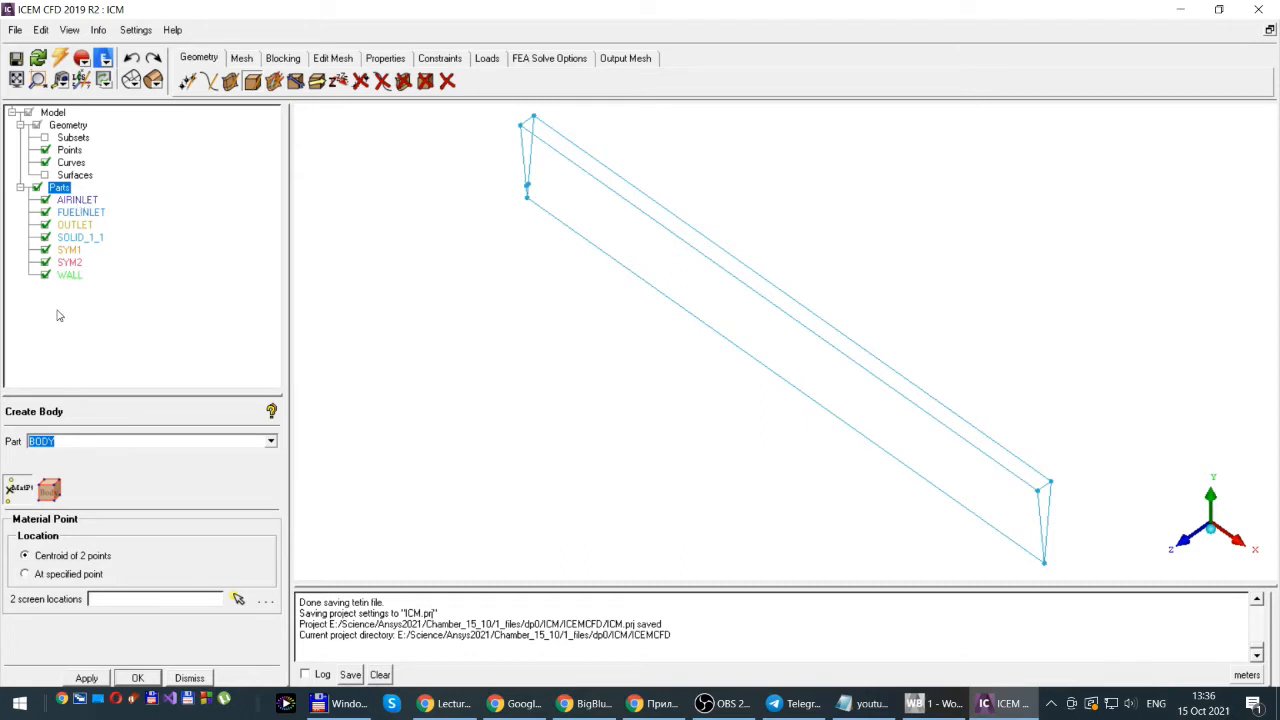
pyautogui.click(57, 441)
pyautogui.press('BackSpace')
pyautogui.press('BackSpace')
pyautogui.write('flu')
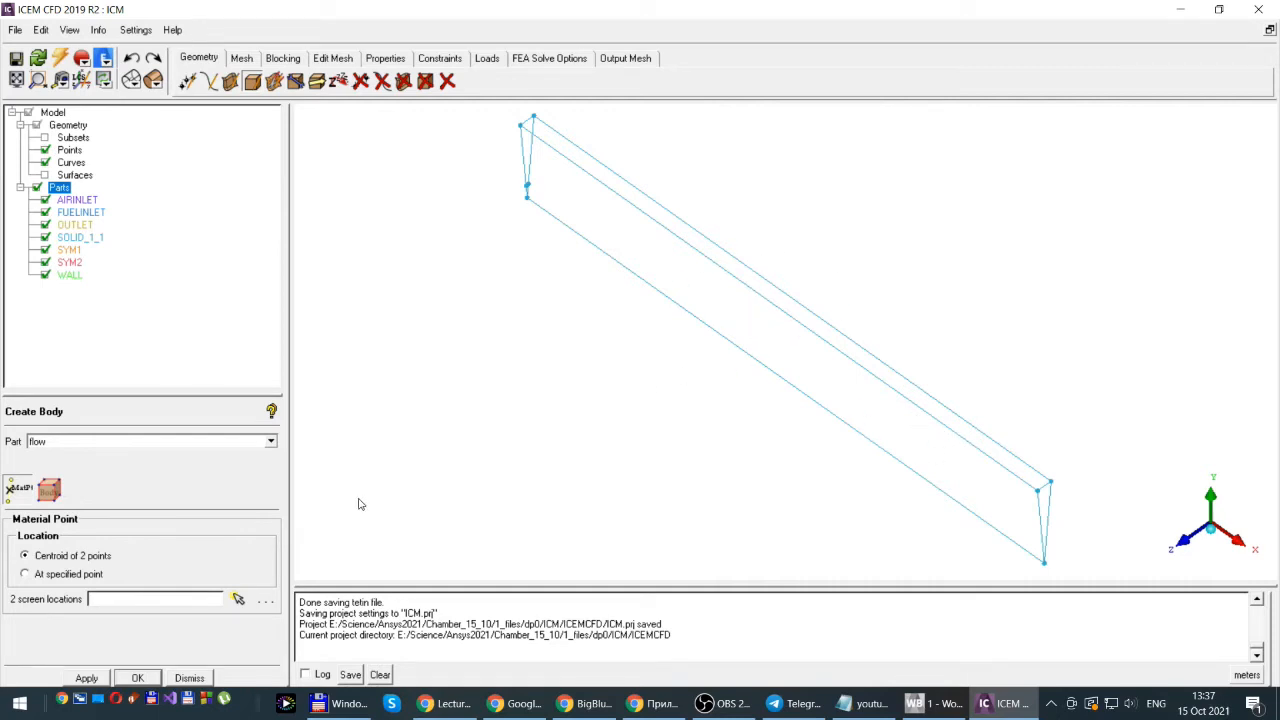
# - Create the flow body as a material point at the centroid of an inlet-end inner point and the diagonally opposite outer corner at the outlet end
pyautogui.moveTo(148, 396); pyautogui.dragTo(139, 357)
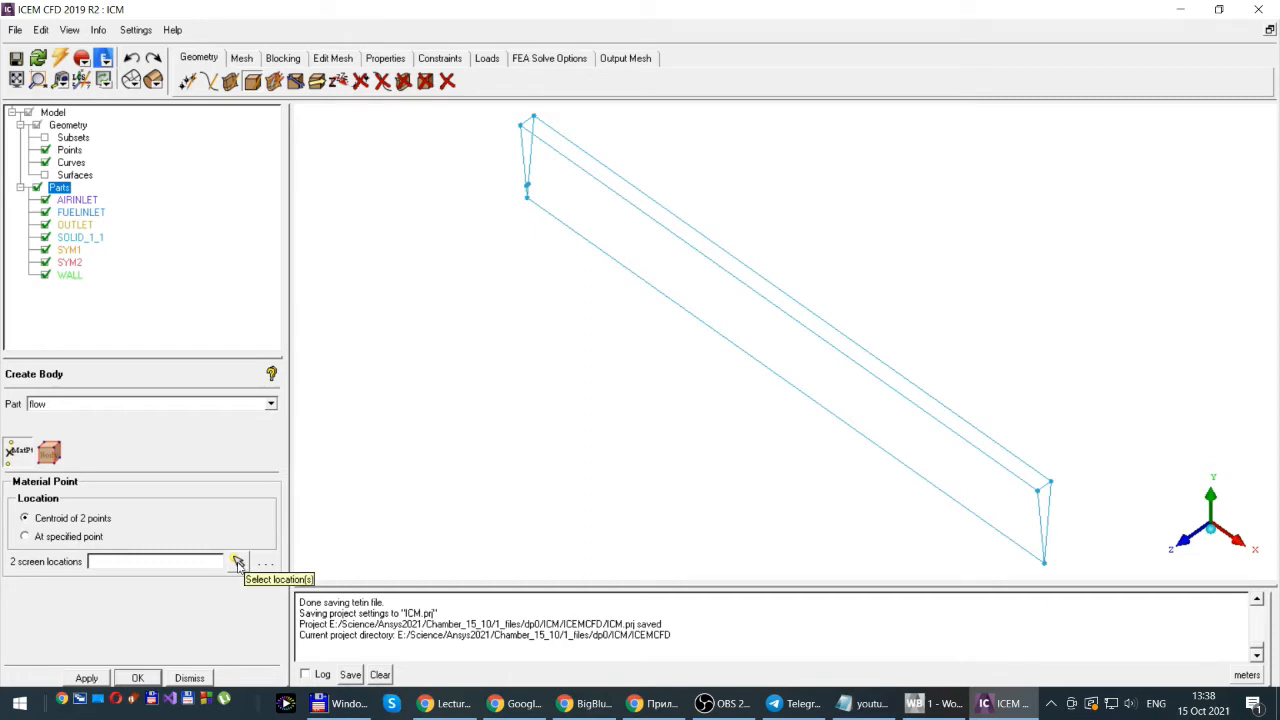
pyautogui.click(238, 563)
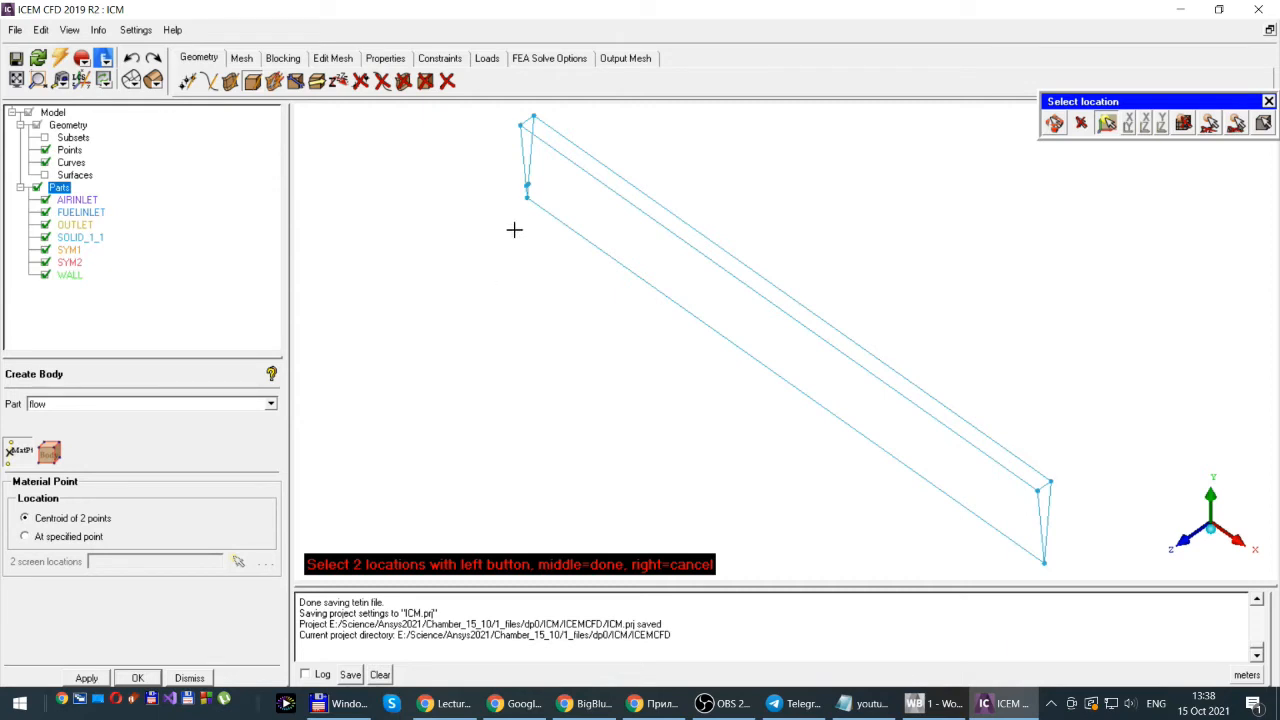
pyautogui.scroll(-1, 497, 209)
pyautogui.scroll(2, 497, 209)
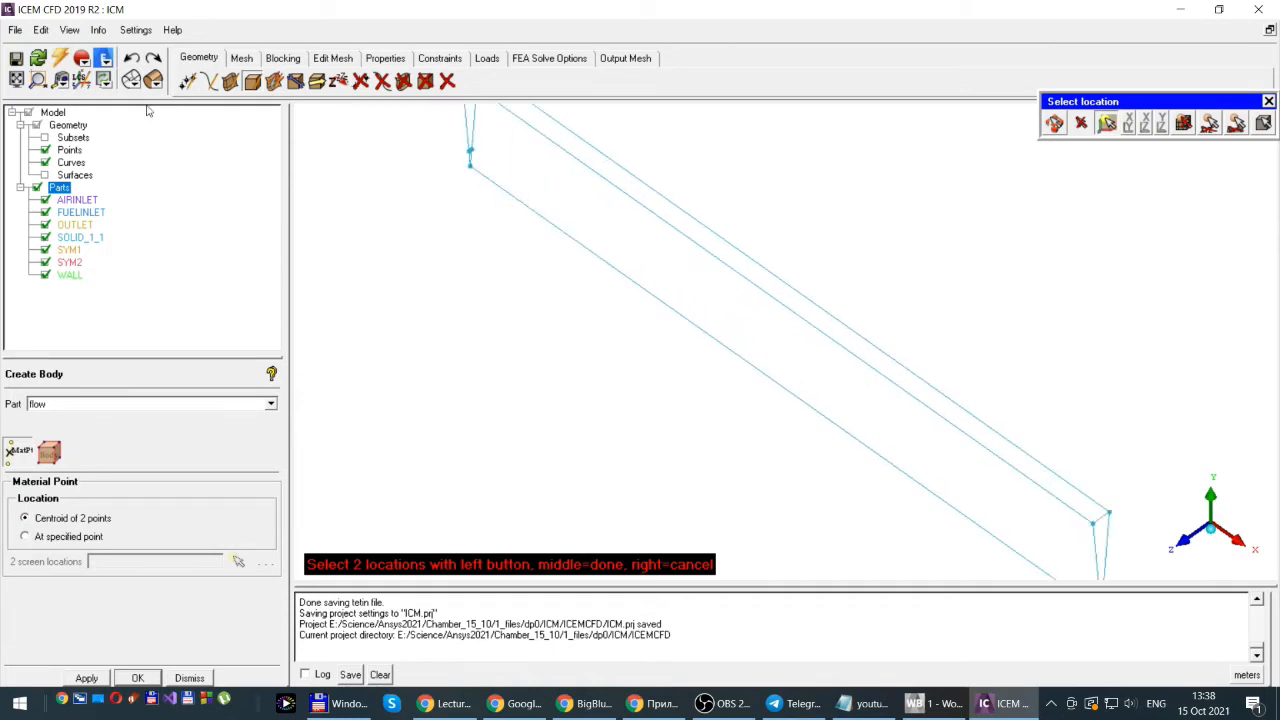
pyautogui.click(38, 80)
pyautogui.moveTo(449, 137); pyautogui.dragTo(499, 182)
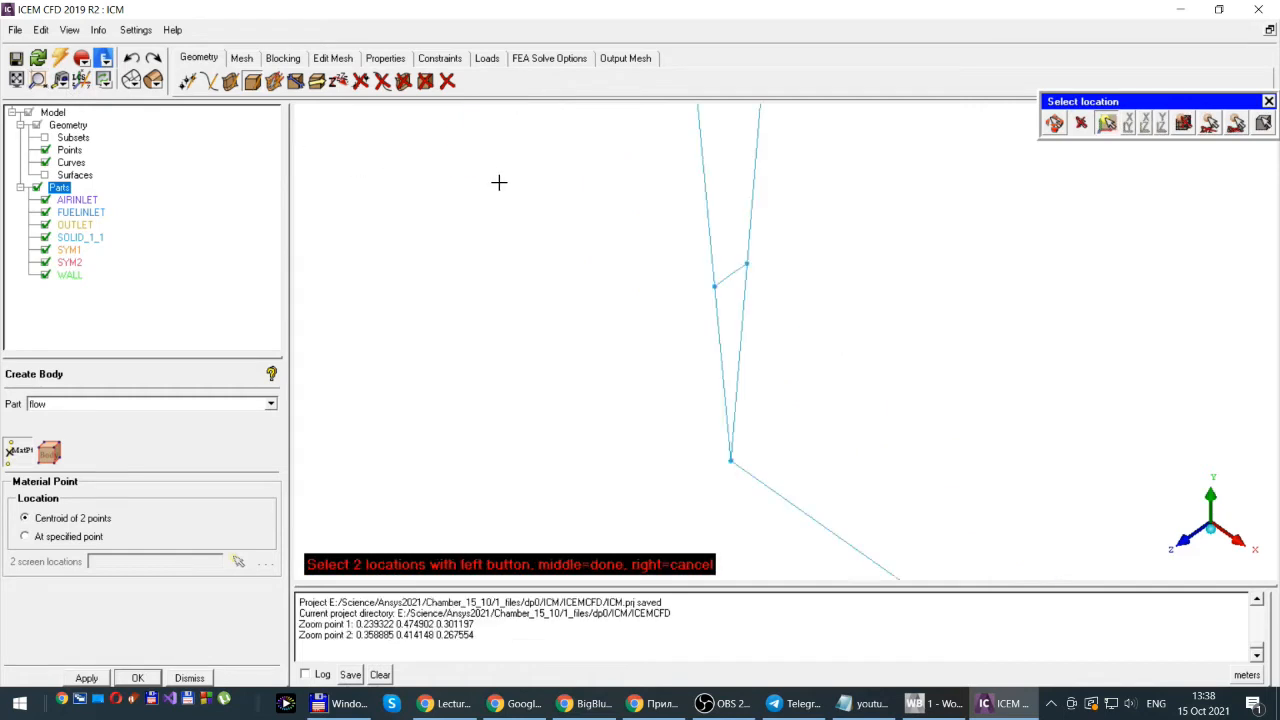
pyautogui.click(715, 287)
pyautogui.scroll(-2, 578, 372)
pyautogui.scroll(-4, 576, 370)
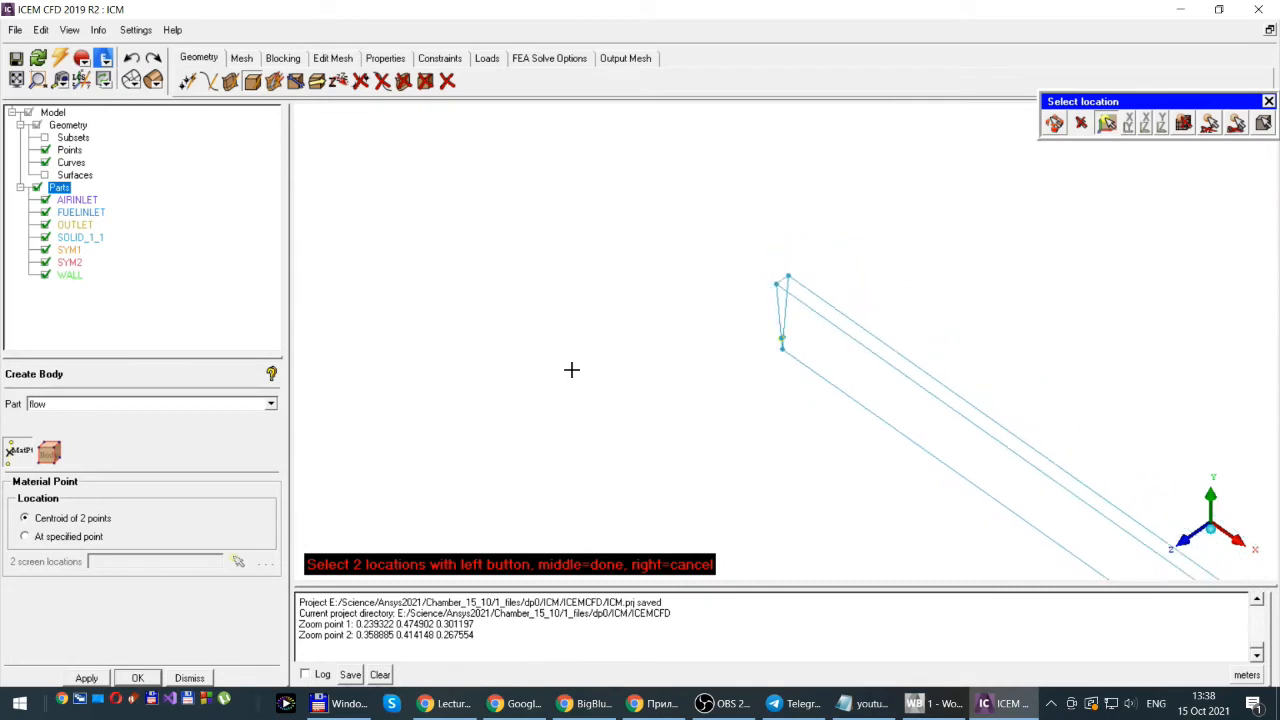
pyautogui.scroll(-2, 571, 370)
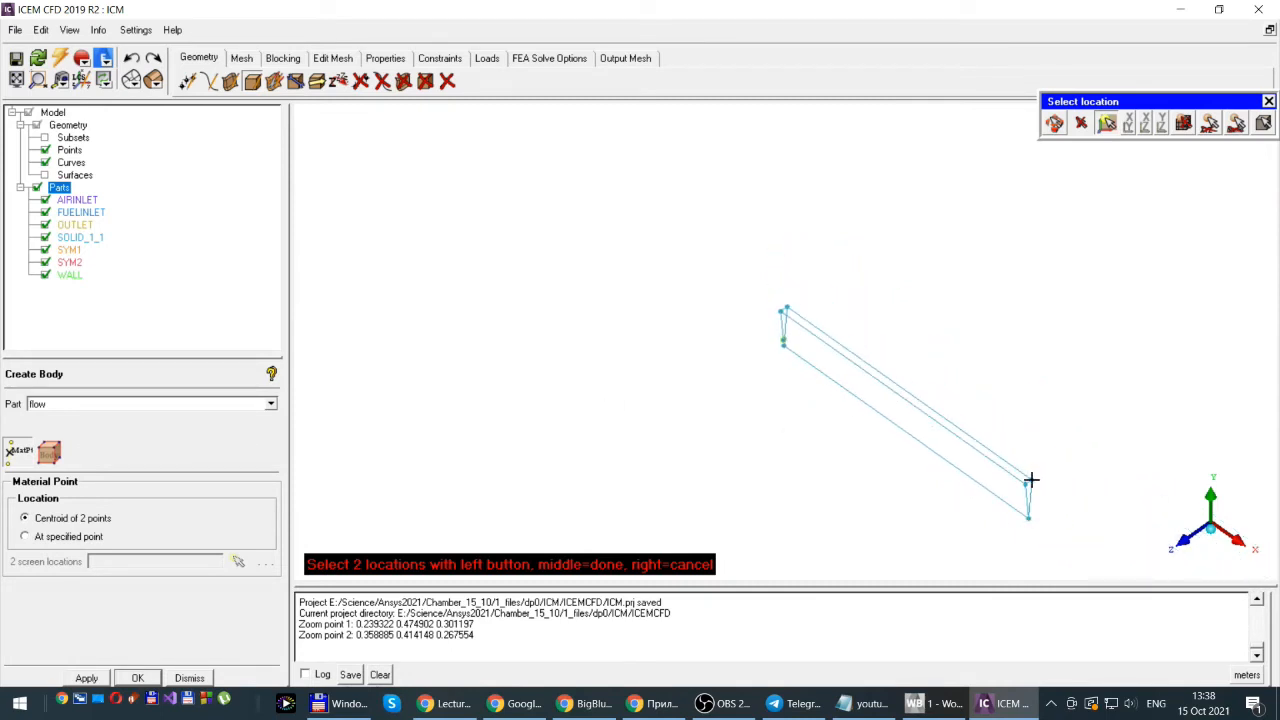
pyautogui.click(1031, 480)
pyautogui.middleClick(634, 375)
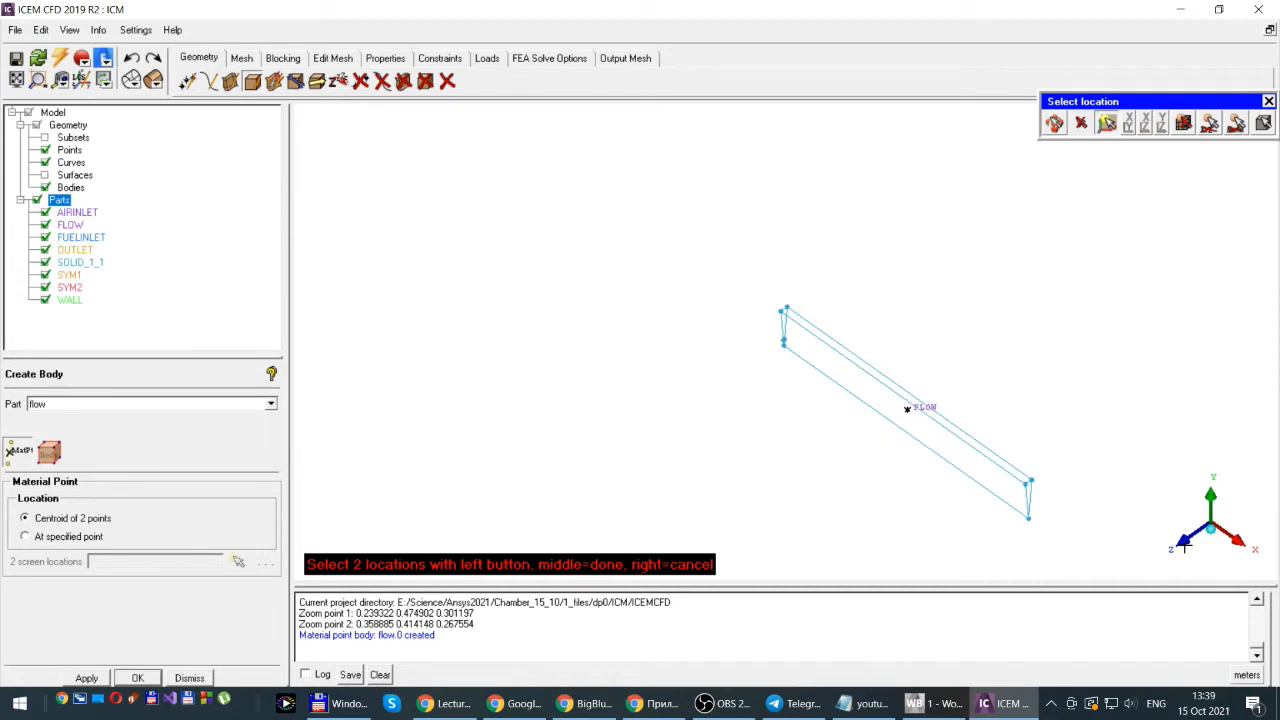
pyautogui.click(189, 678)
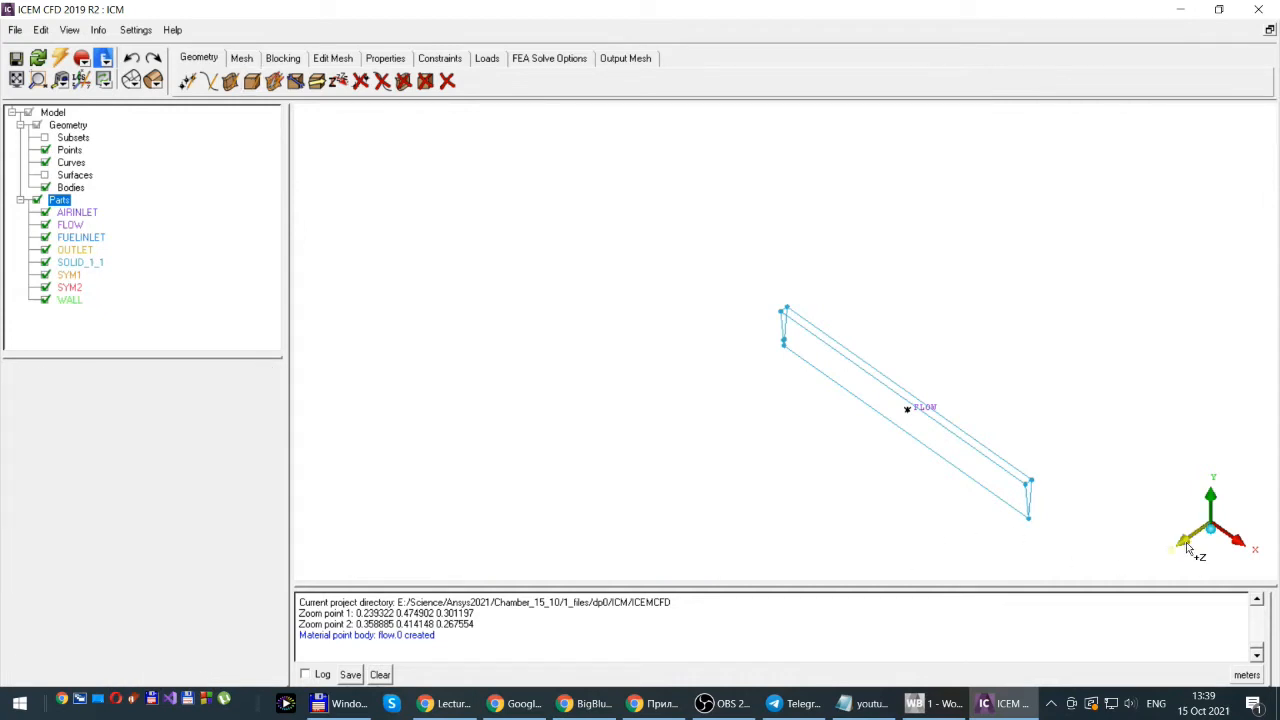
# - Examine the flow material point's location inside the wedge from the +Z, +X and isometric views
pyautogui.click(1187, 546)
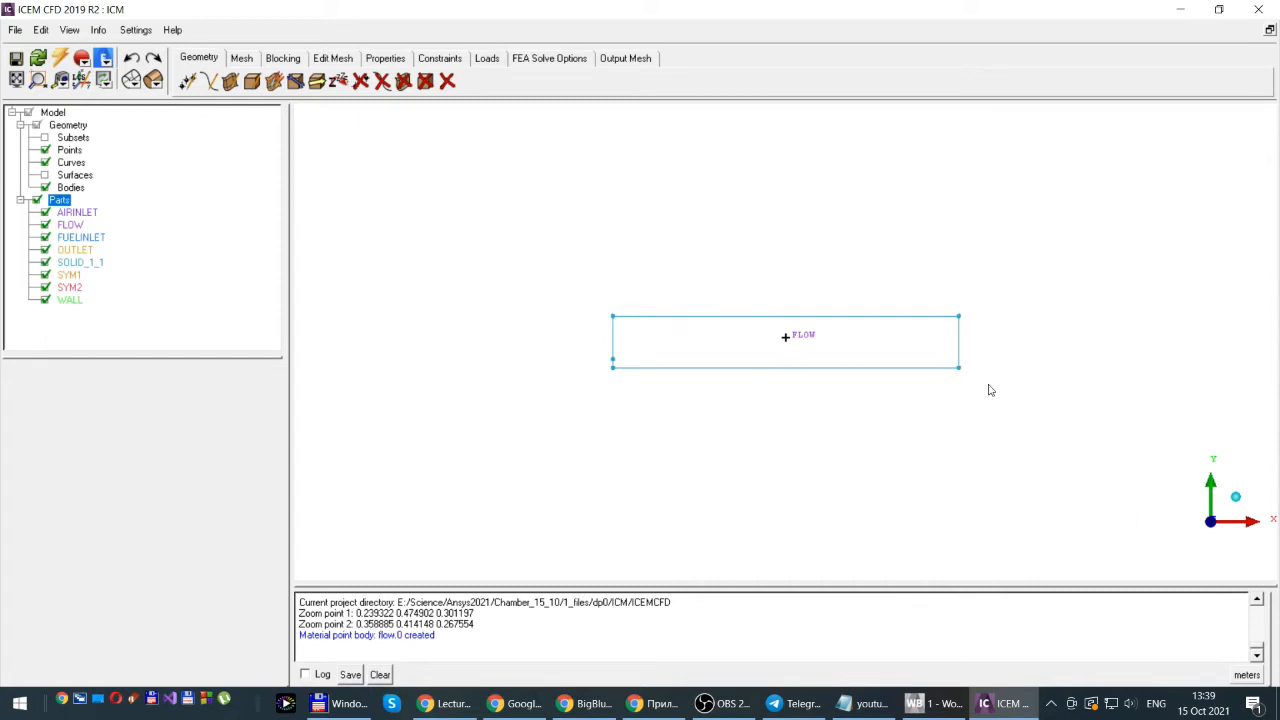
pyautogui.click(1255, 527)
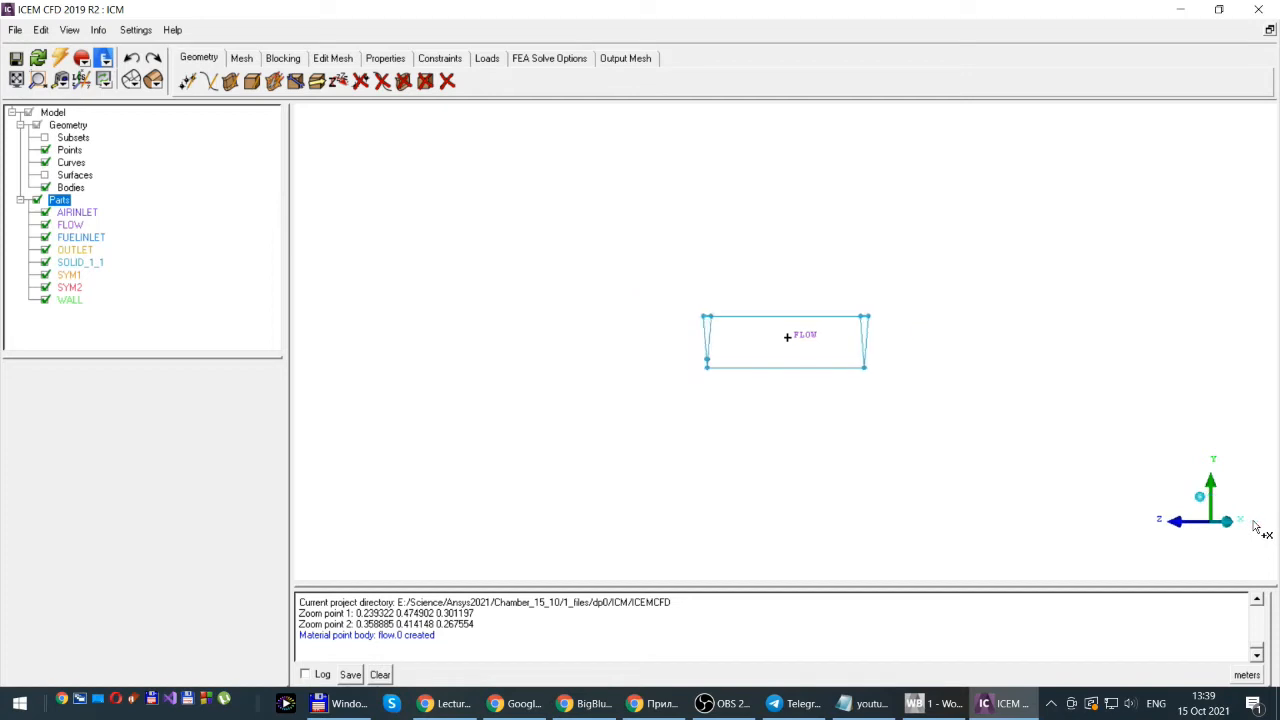
pyautogui.scroll(10, 743, 369)
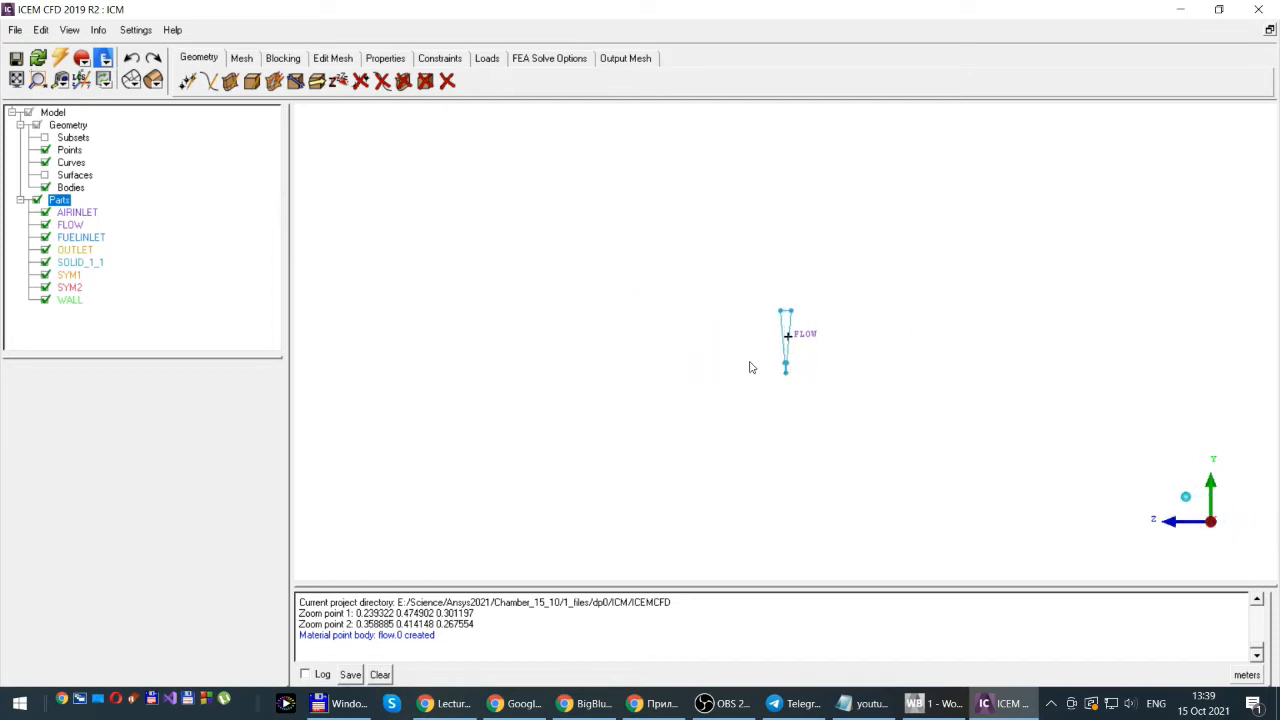
pyautogui.scroll(4, 762, 362)
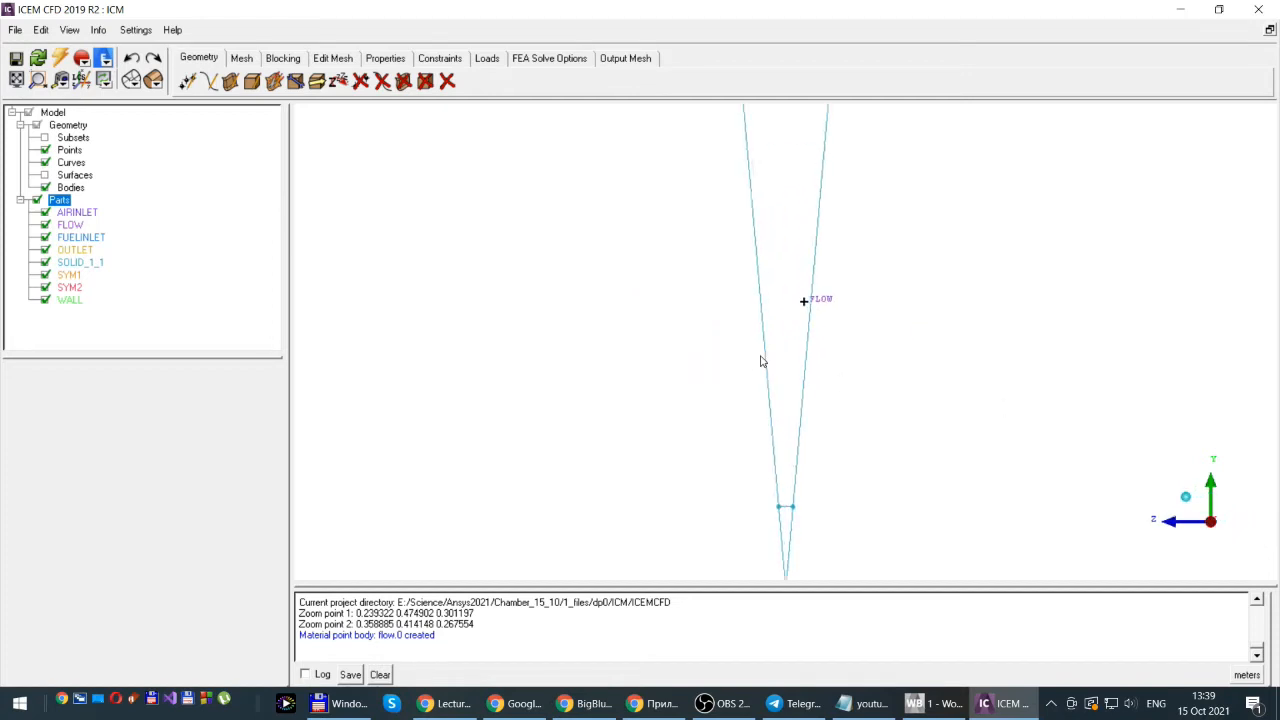
pyautogui.click(1187, 503)
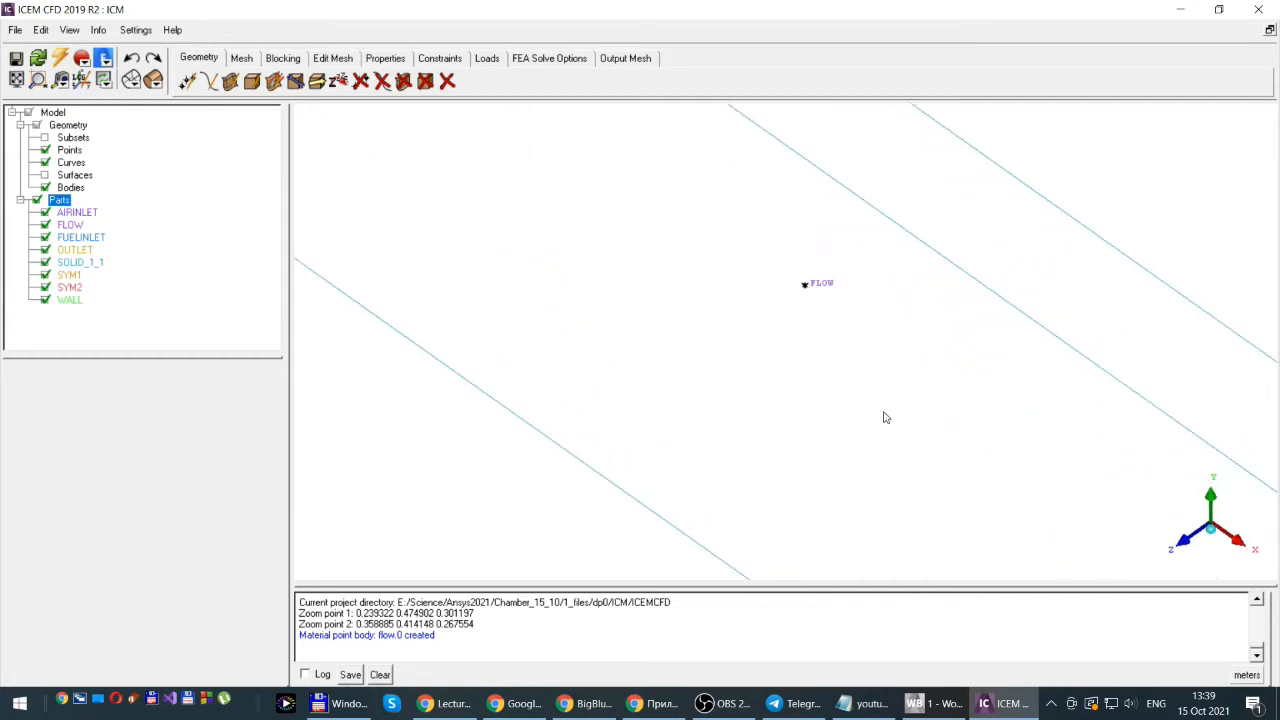
pyautogui.scroll(-5, 908, 411)
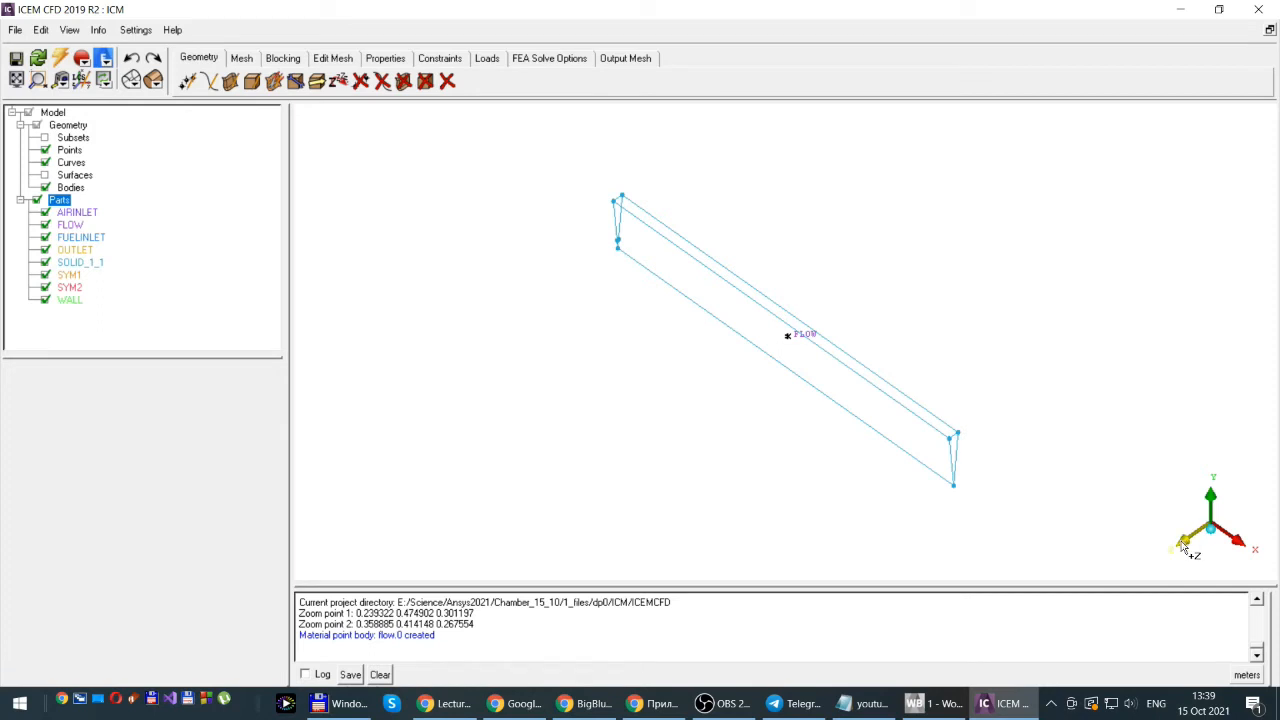
pyautogui.click(1181, 549)
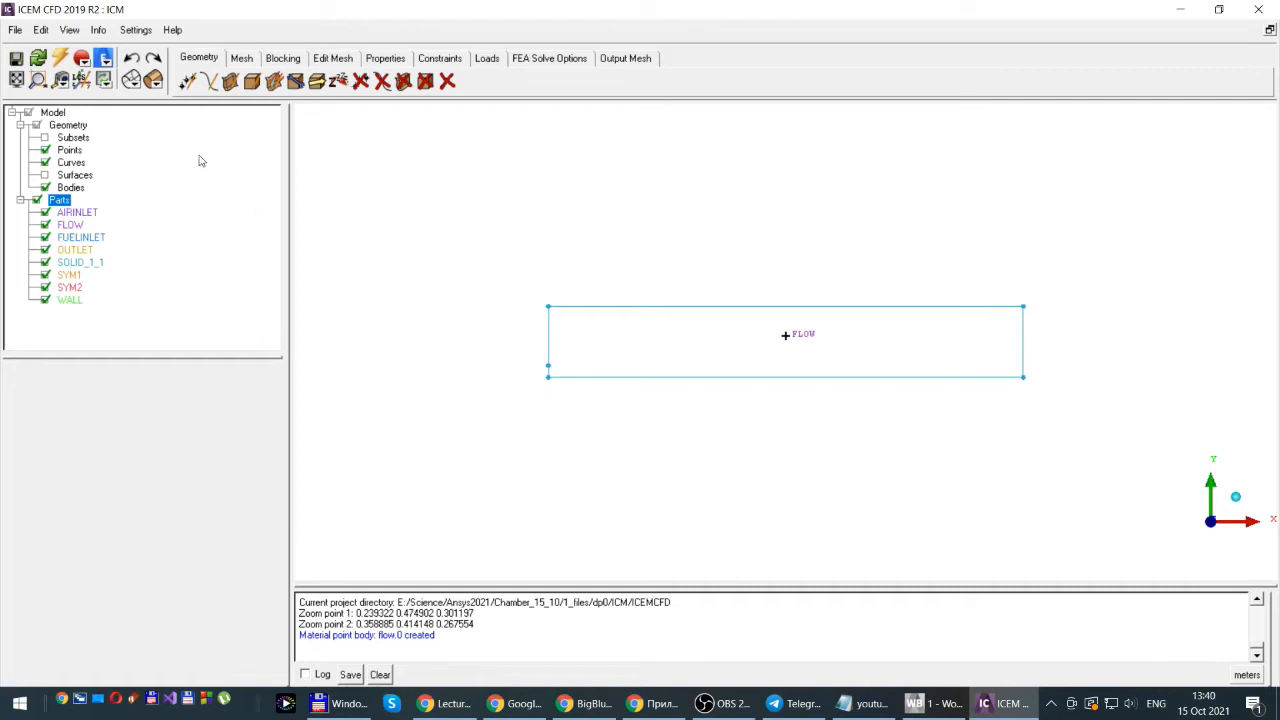
# - Initialize a 3D Bounding Box block around the whole geometry in the FLOW part, keeping Initialize with settings enabled
pyautogui.click(284, 60)
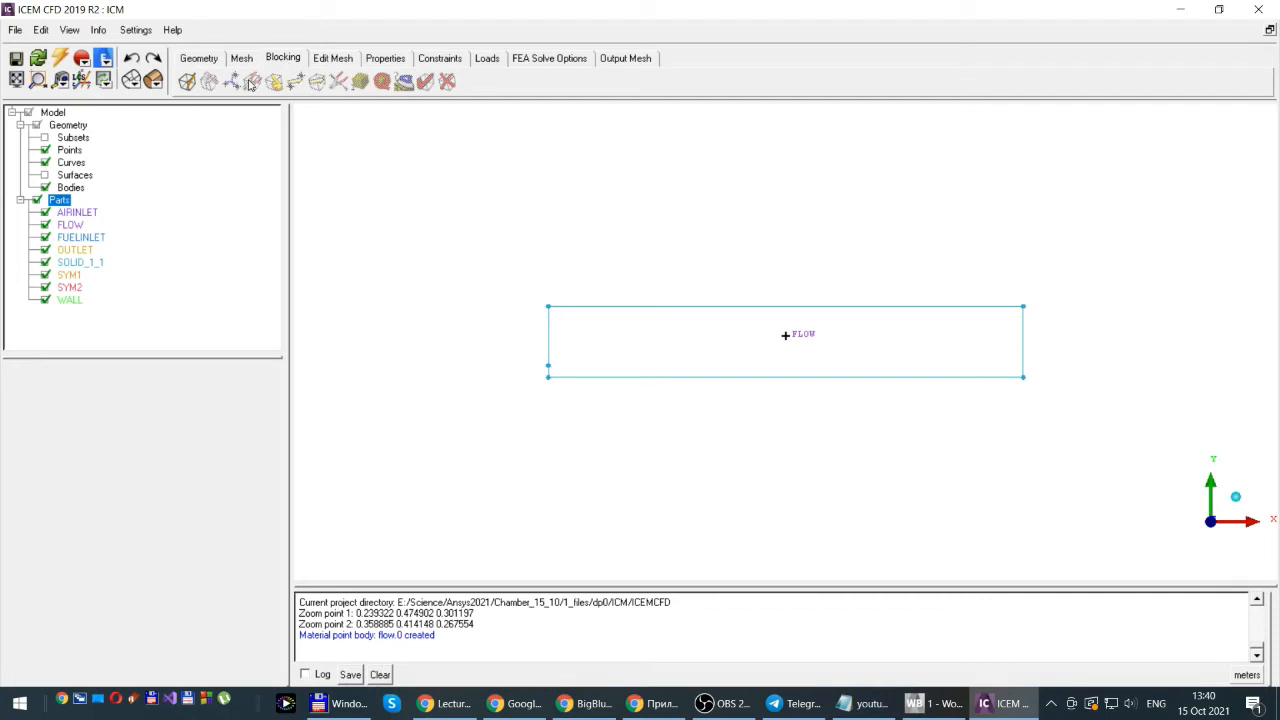
pyautogui.click(185, 84)
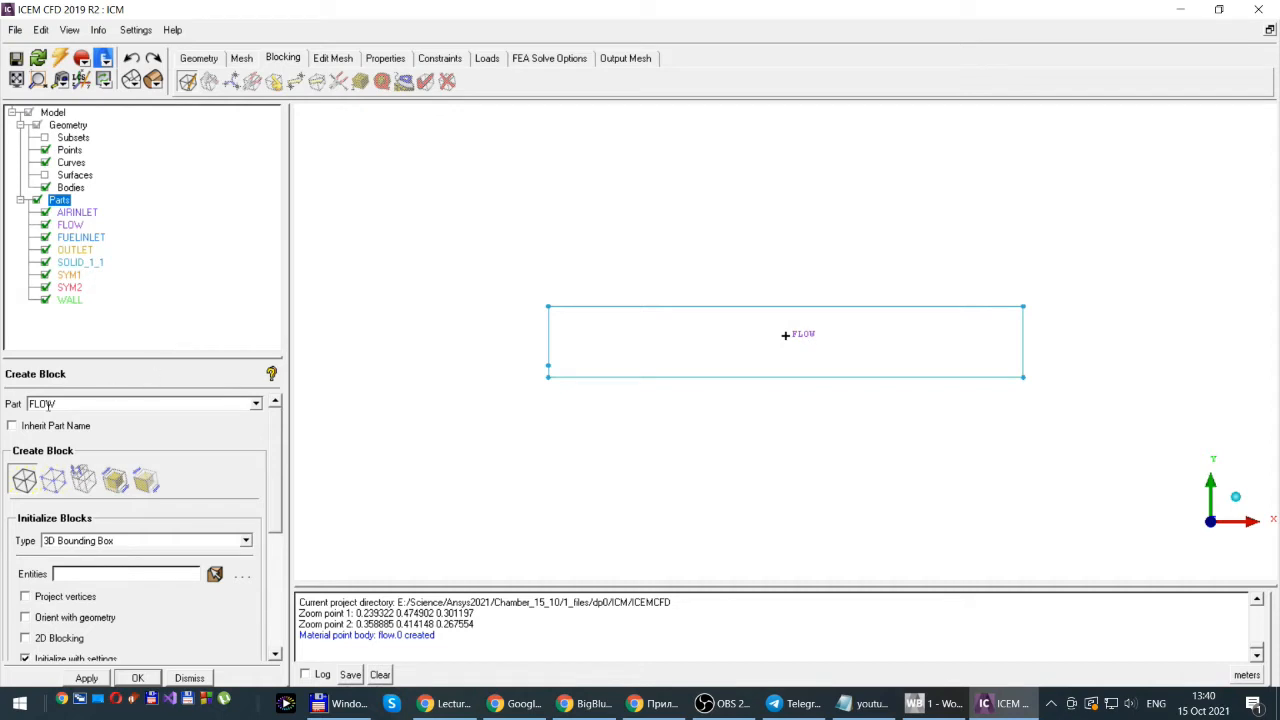
pyautogui.click(255, 404)
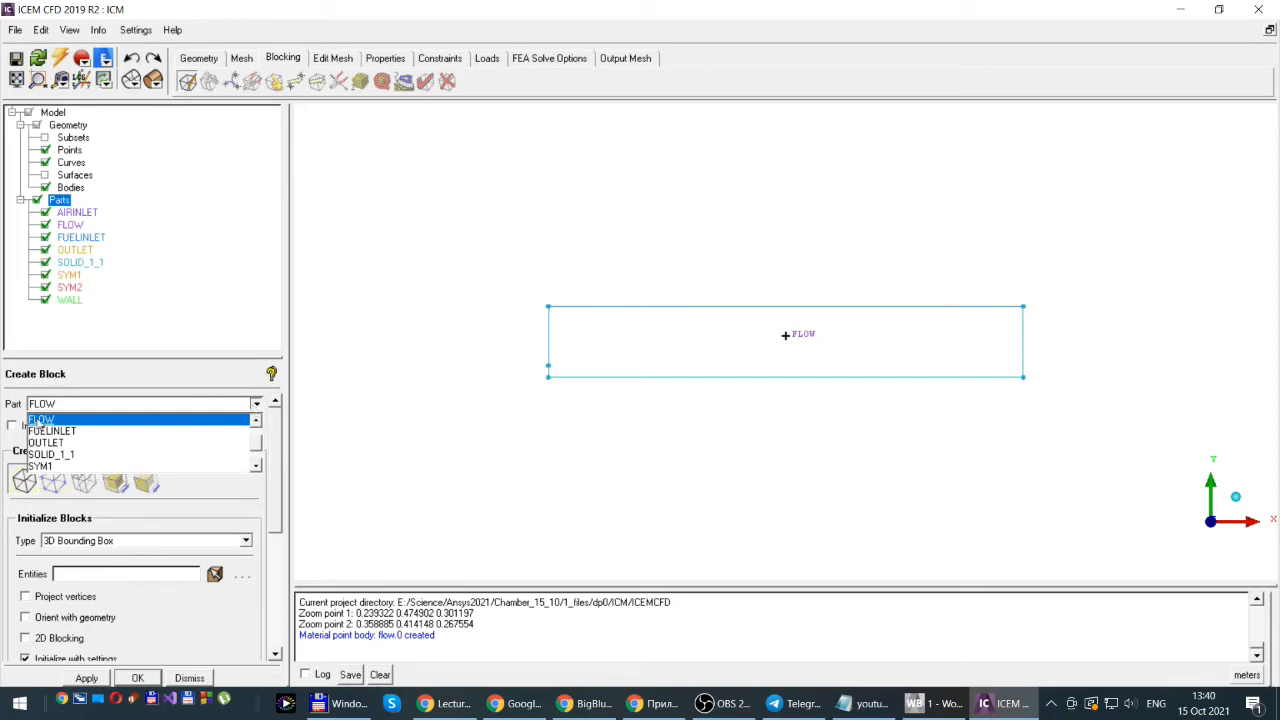
pyautogui.click(38, 421)
pyautogui.click(62, 404)
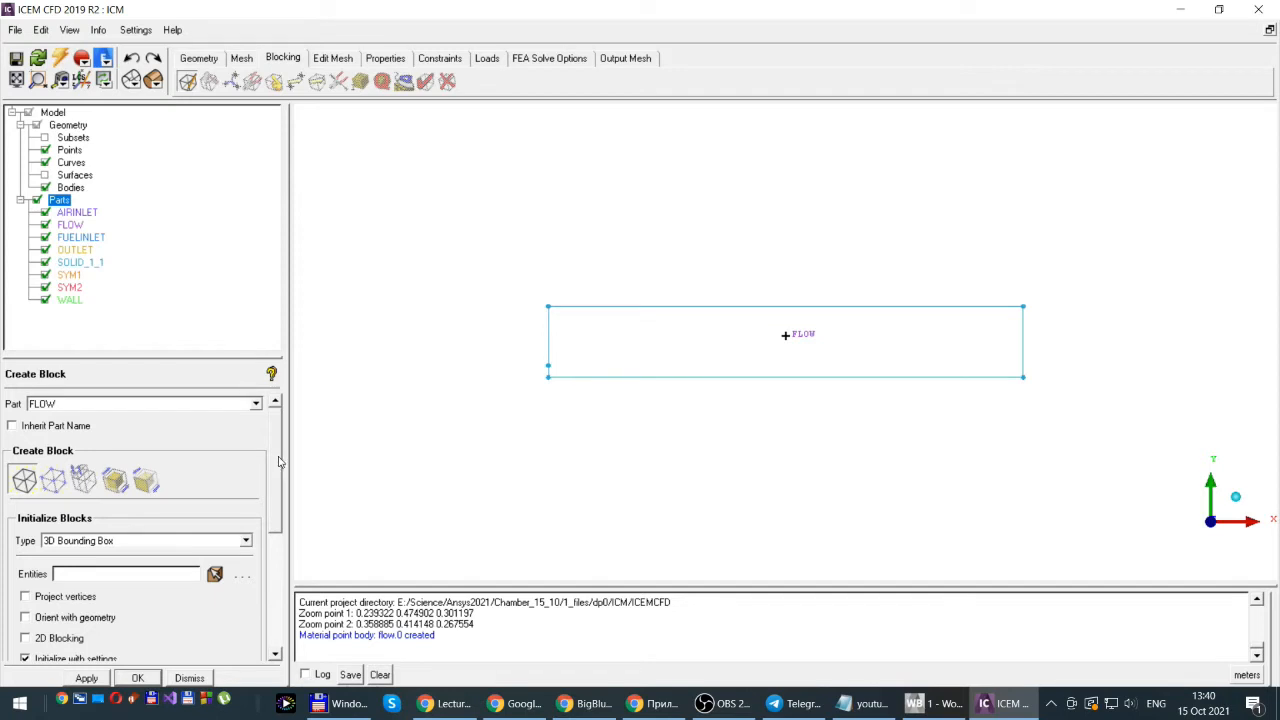
pyautogui.scroll(-3, 279, 460)
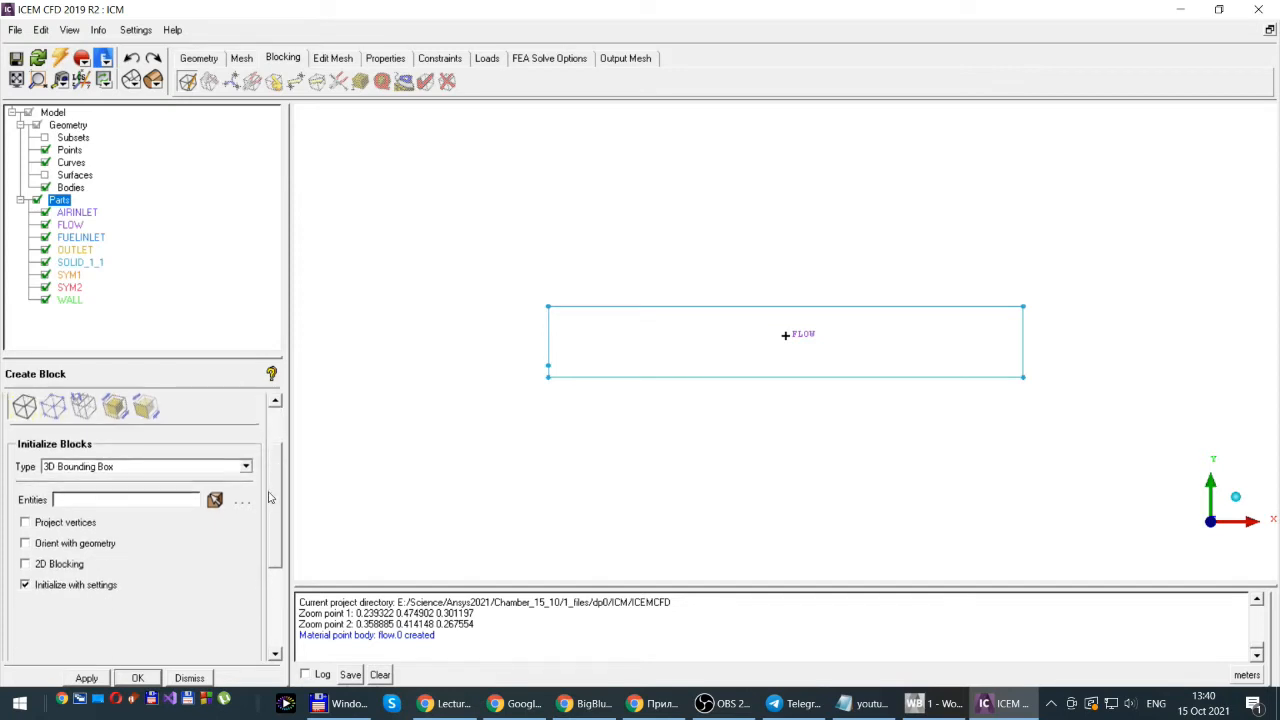
pyautogui.scroll(3, 283, 442)
pyautogui.scroll(-3, 283, 442)
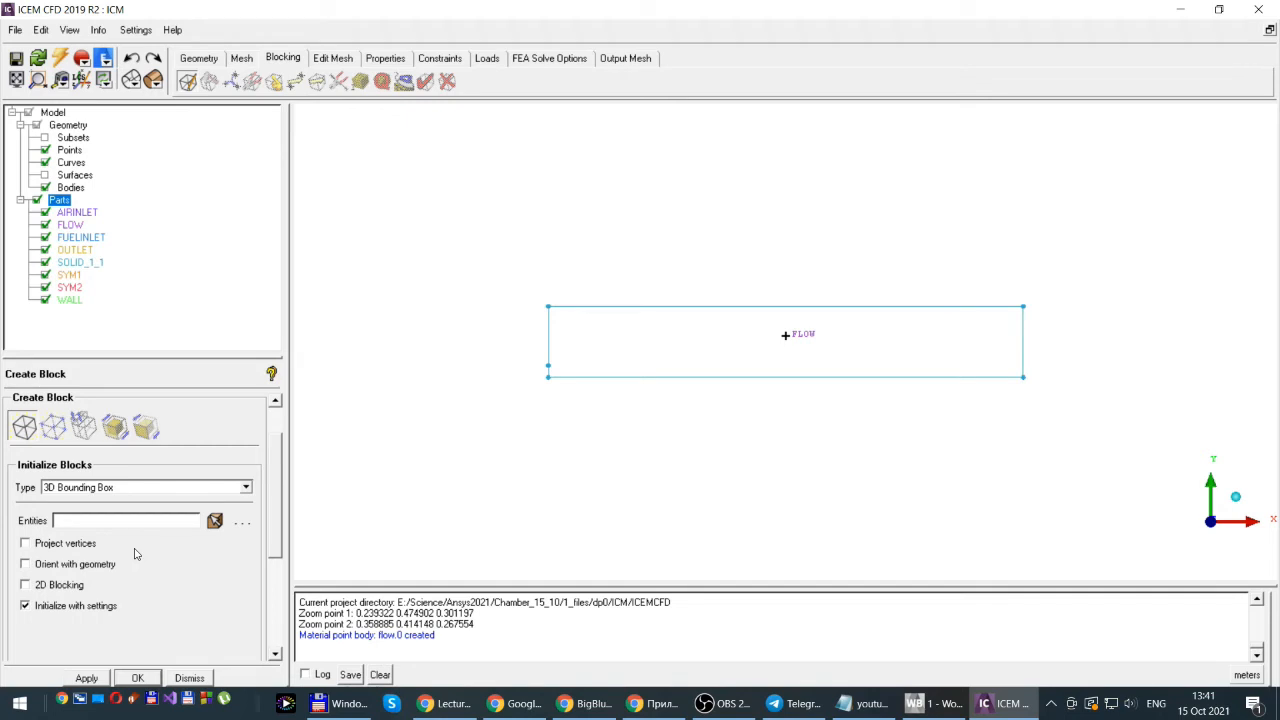
pyautogui.click(137, 679)
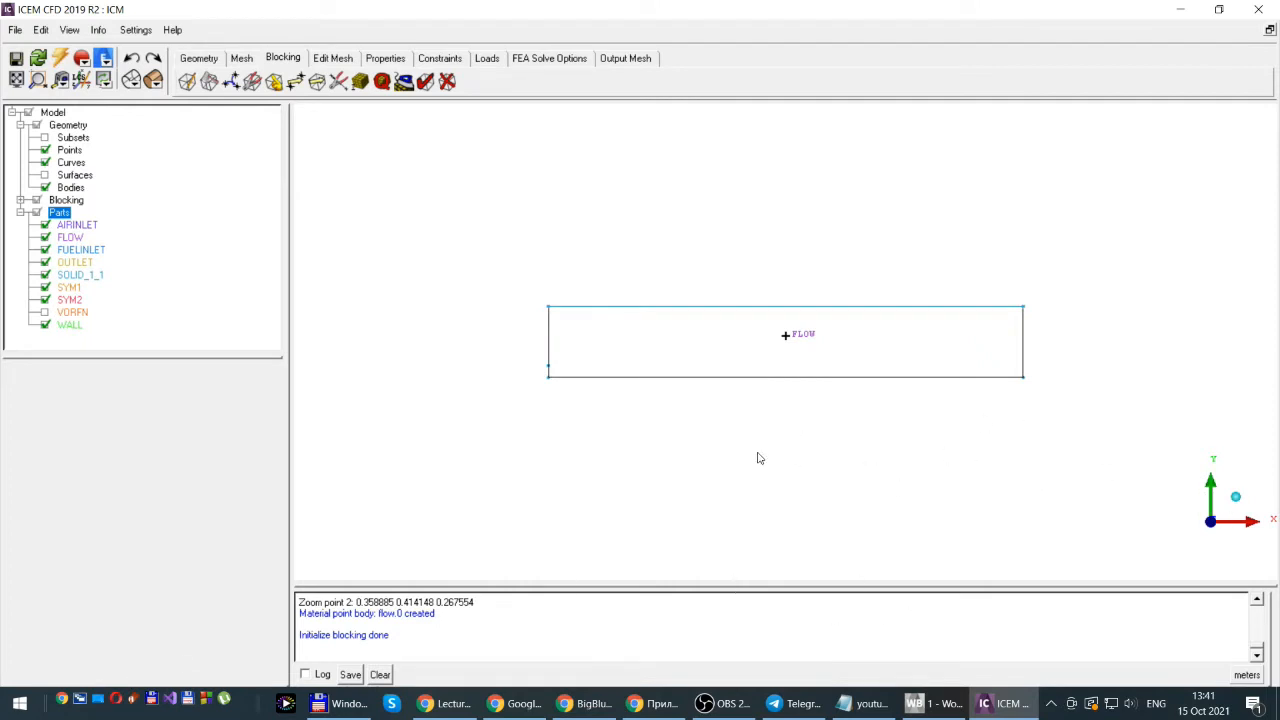
# - Compare the new block with the wedge geometry in isometric view by hiding and showing the blocking edges
pyautogui.click(1238, 503)
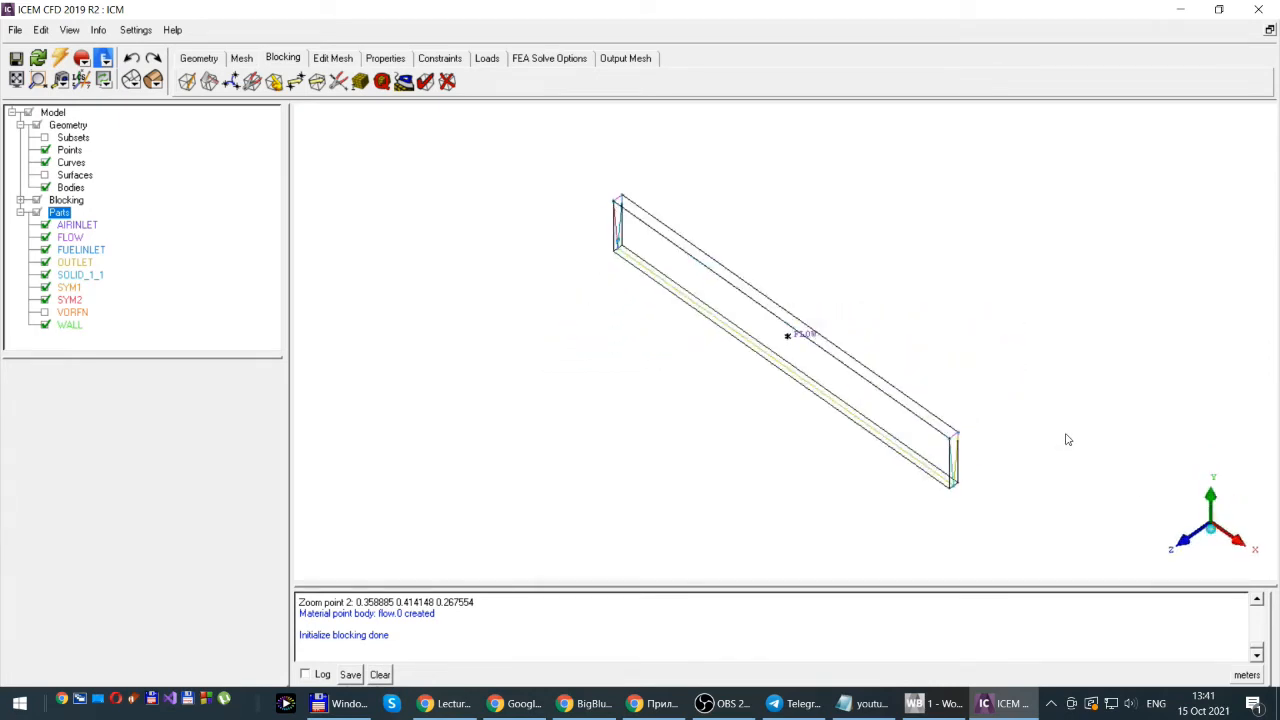
pyautogui.scroll(3, 1049, 421)
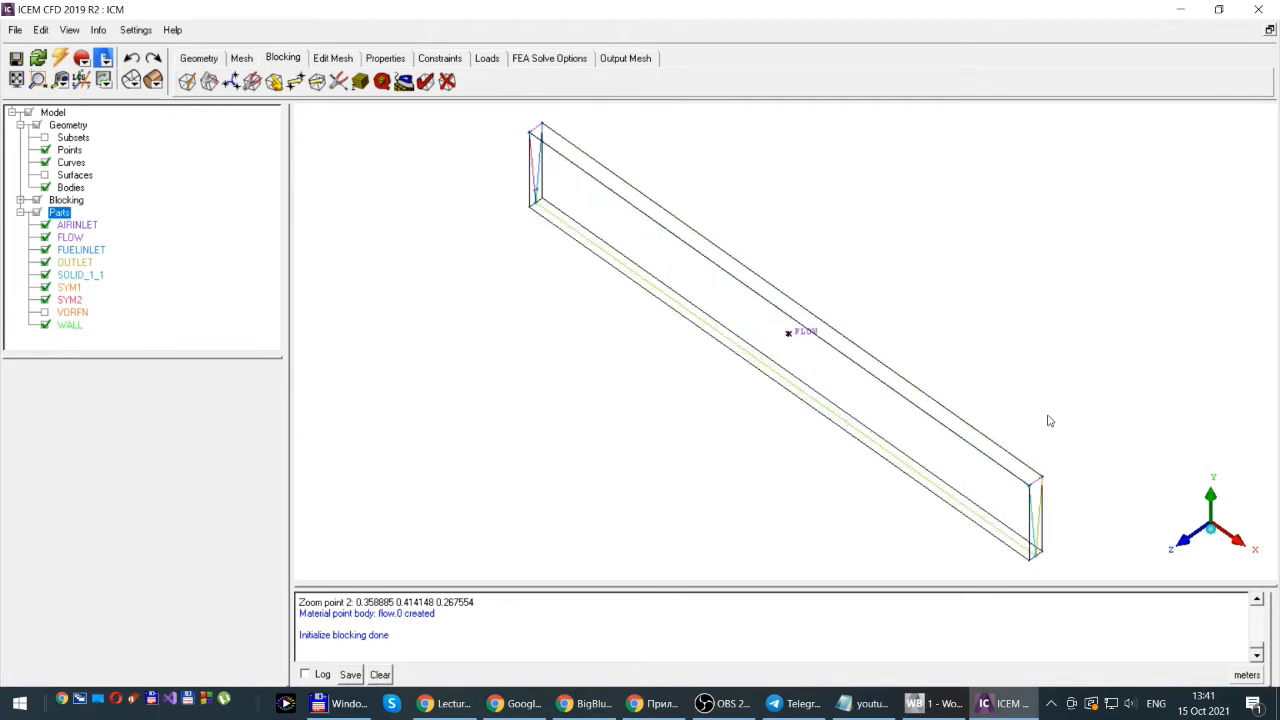
pyautogui.scroll(3, 1050, 421)
pyautogui.scroll(-5, 1052, 420)
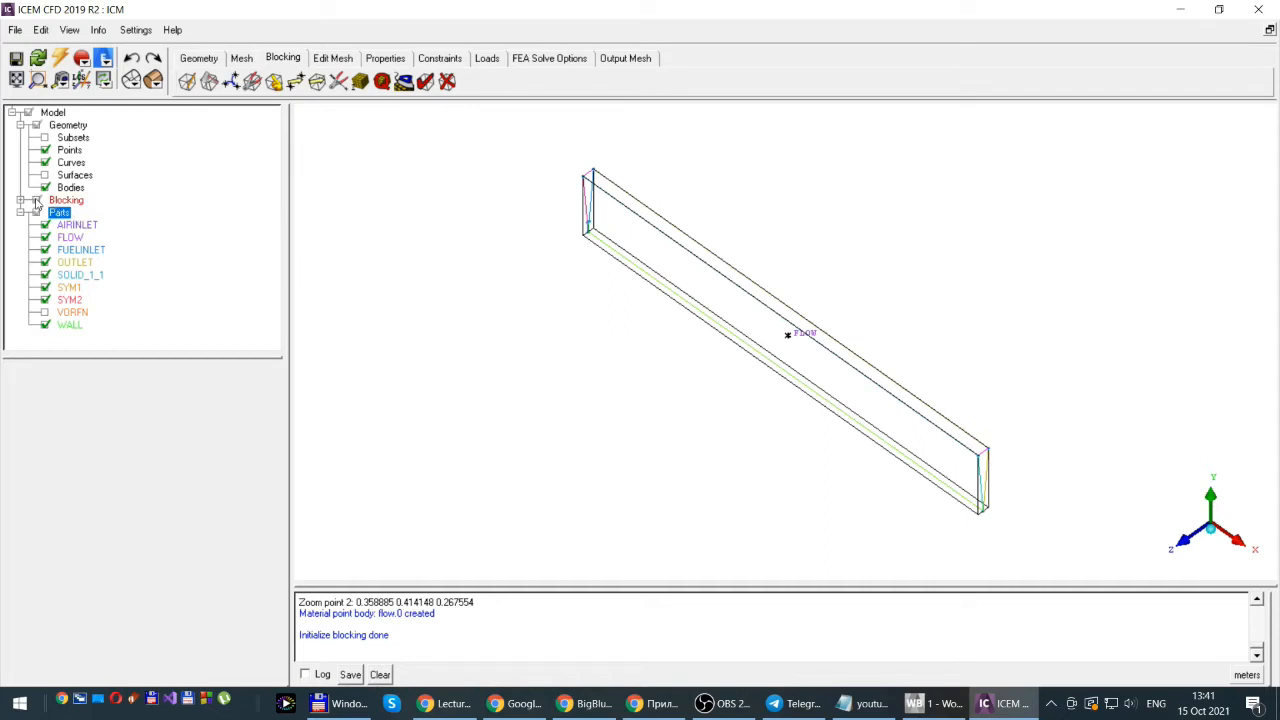
pyautogui.click(21, 201)
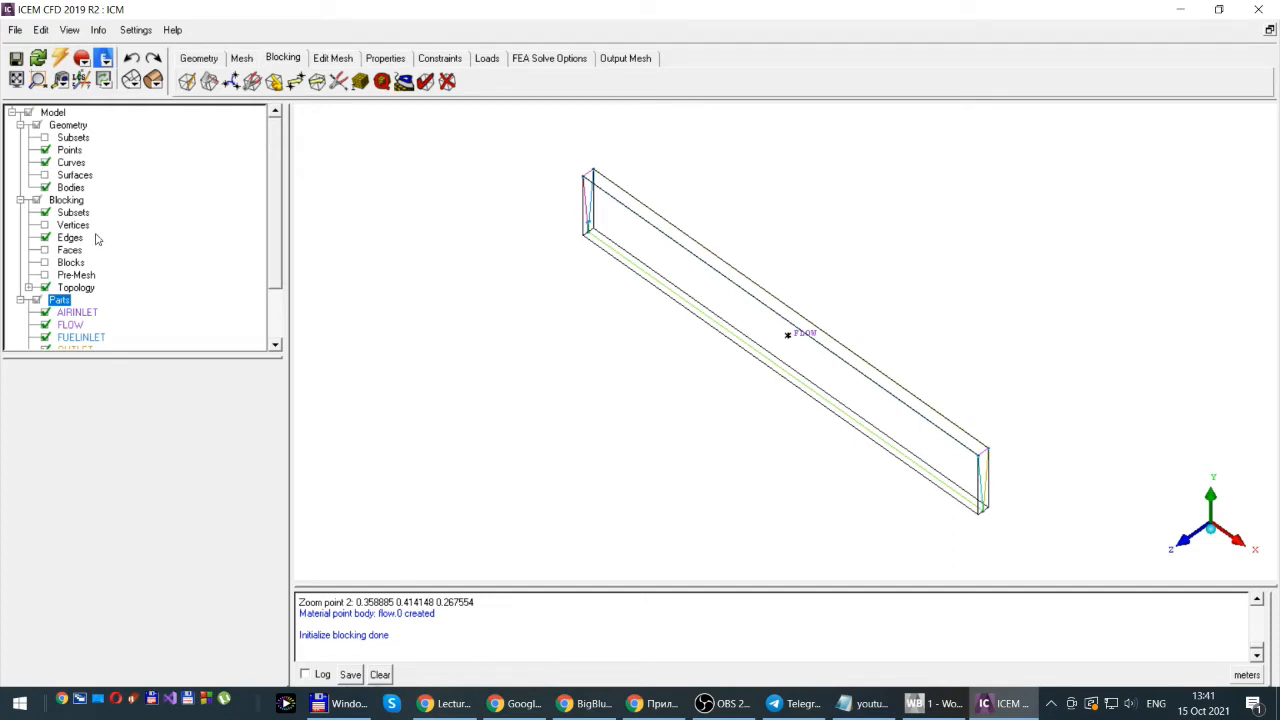
pyautogui.click(45, 238)
pyautogui.click(45, 238)
pyautogui.click(45, 238)
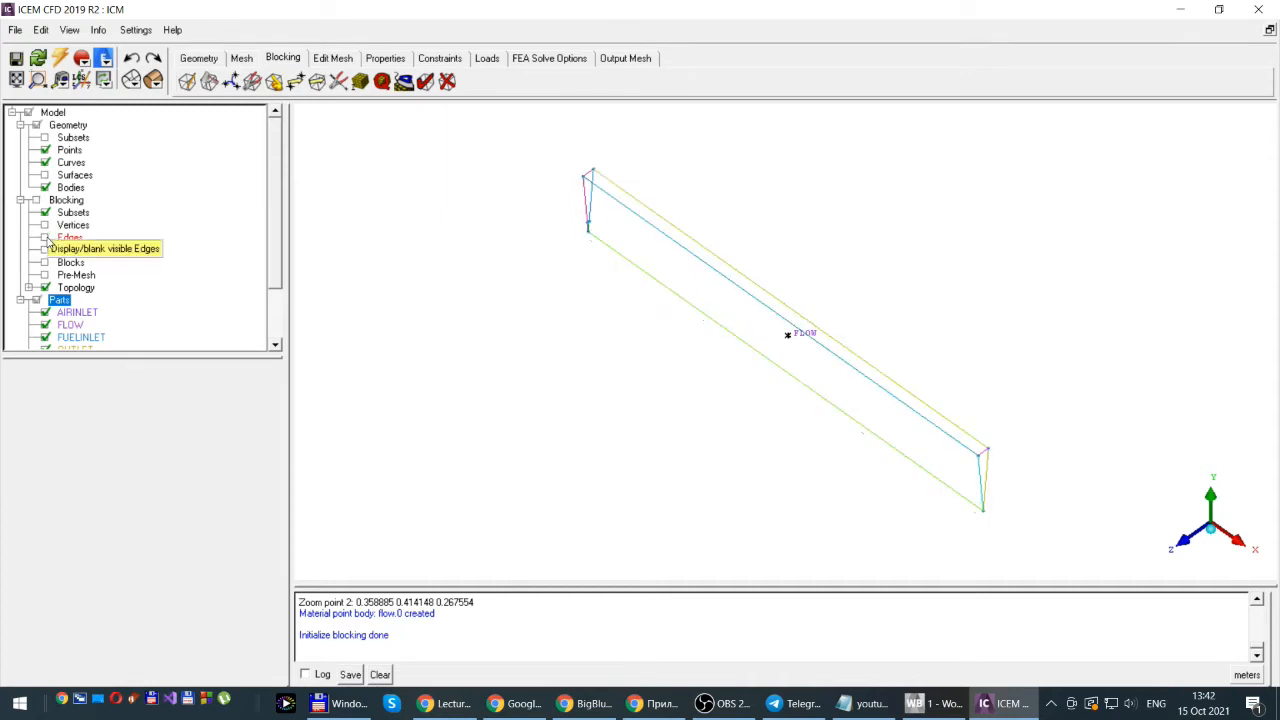
pyautogui.click(45, 238)
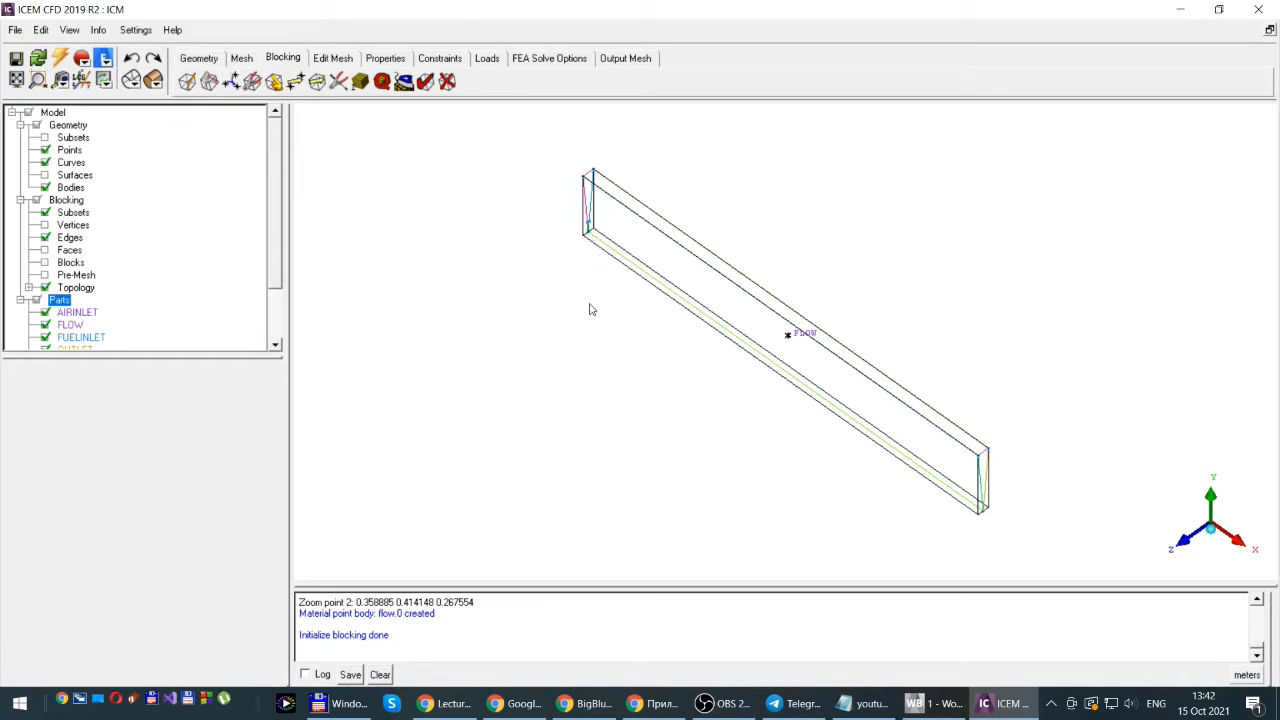
# - With Propagate merge disabled, merge the block's two lower inlet-end vertices into the one on the +Z side
pyautogui.click(231, 82)
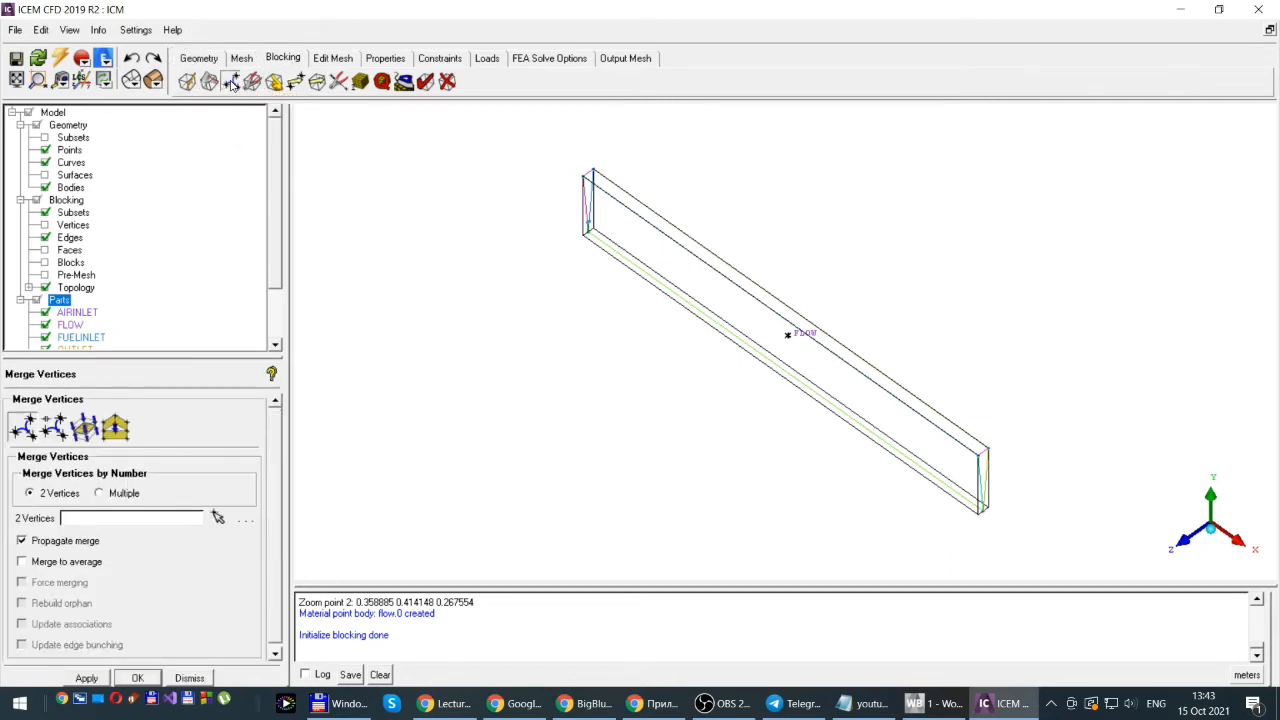
pyautogui.click(37, 80)
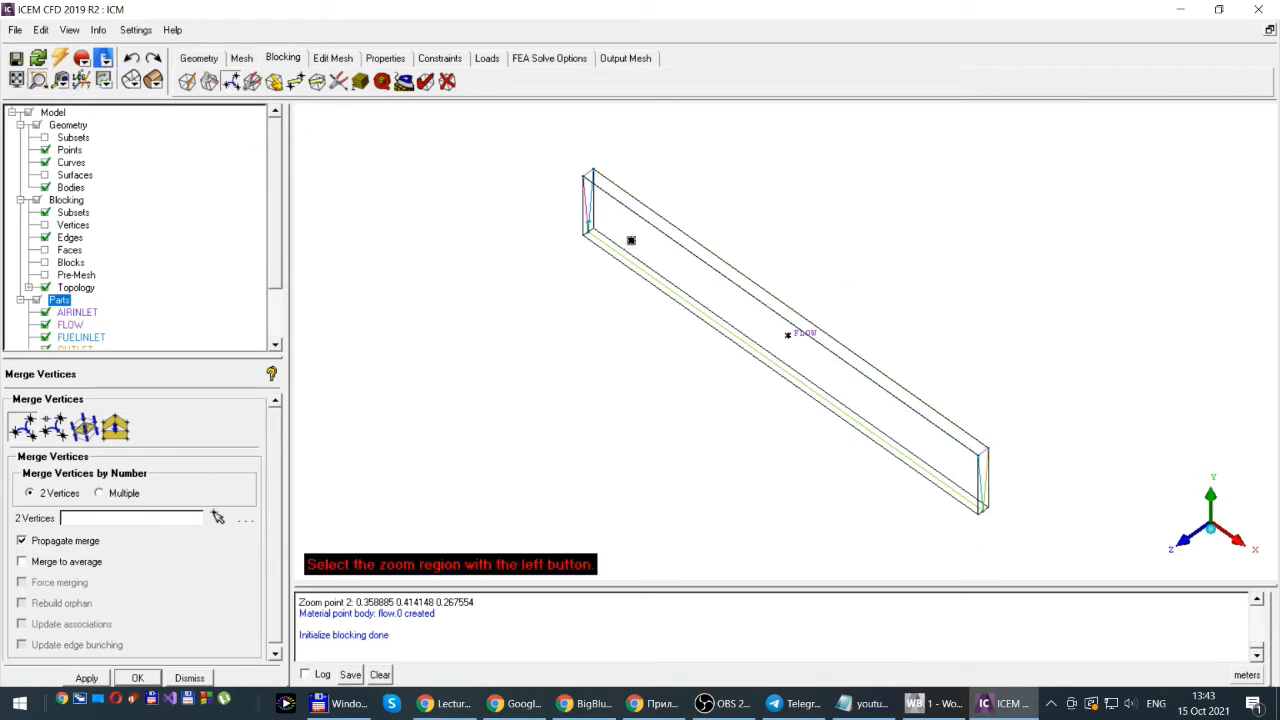
pyautogui.moveTo(556, 153); pyautogui.dragTo(638, 264)
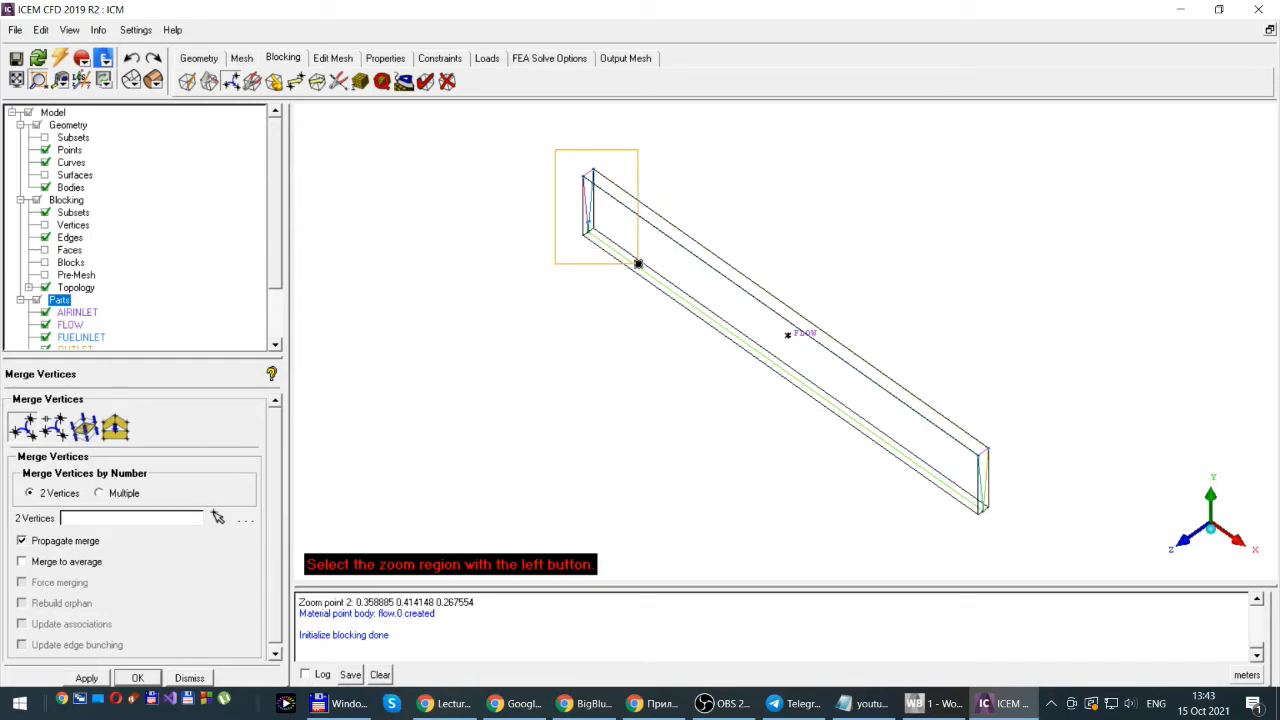
pyautogui.moveTo(638, 264); pyautogui.dragTo(637, 268)
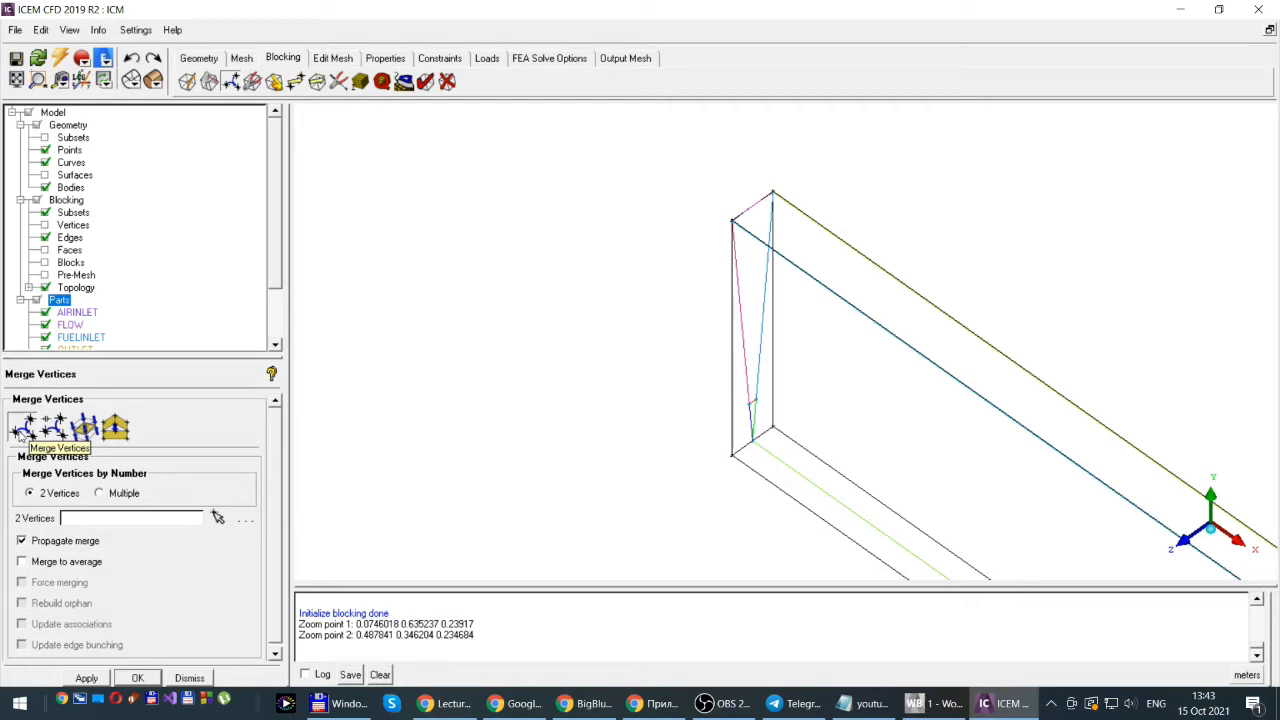
pyautogui.click(22, 541)
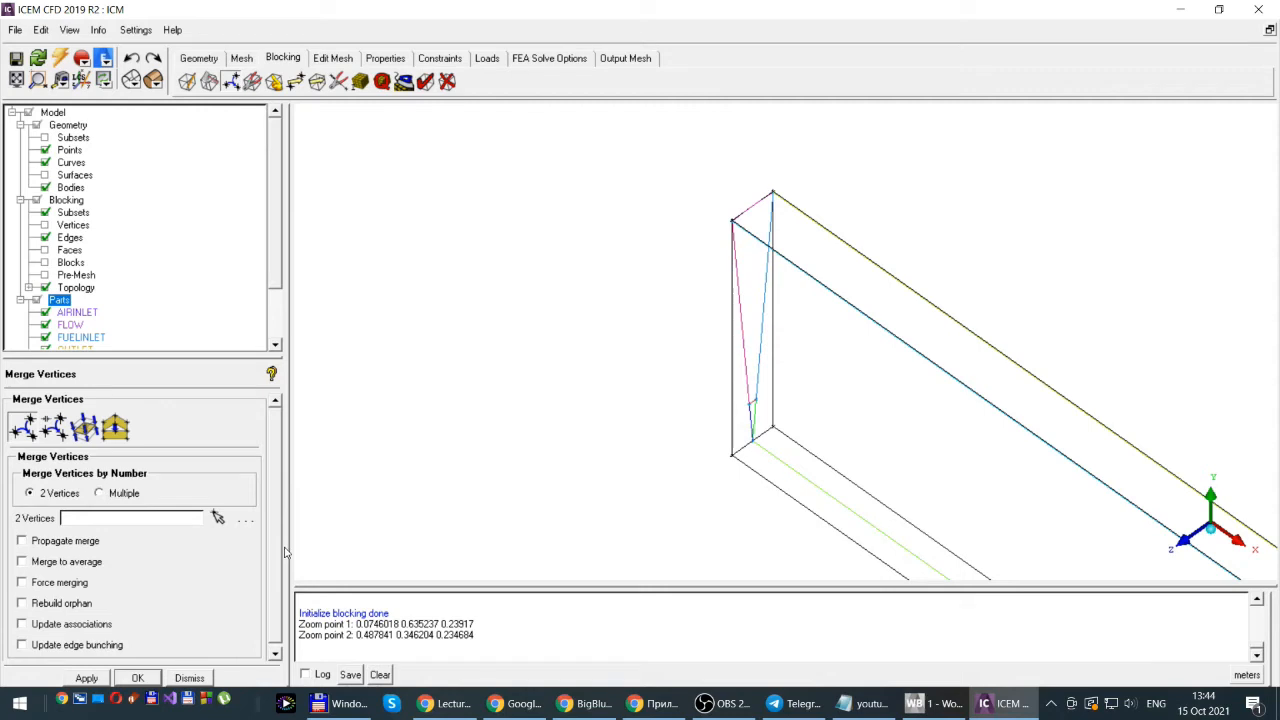
pyautogui.click(218, 519)
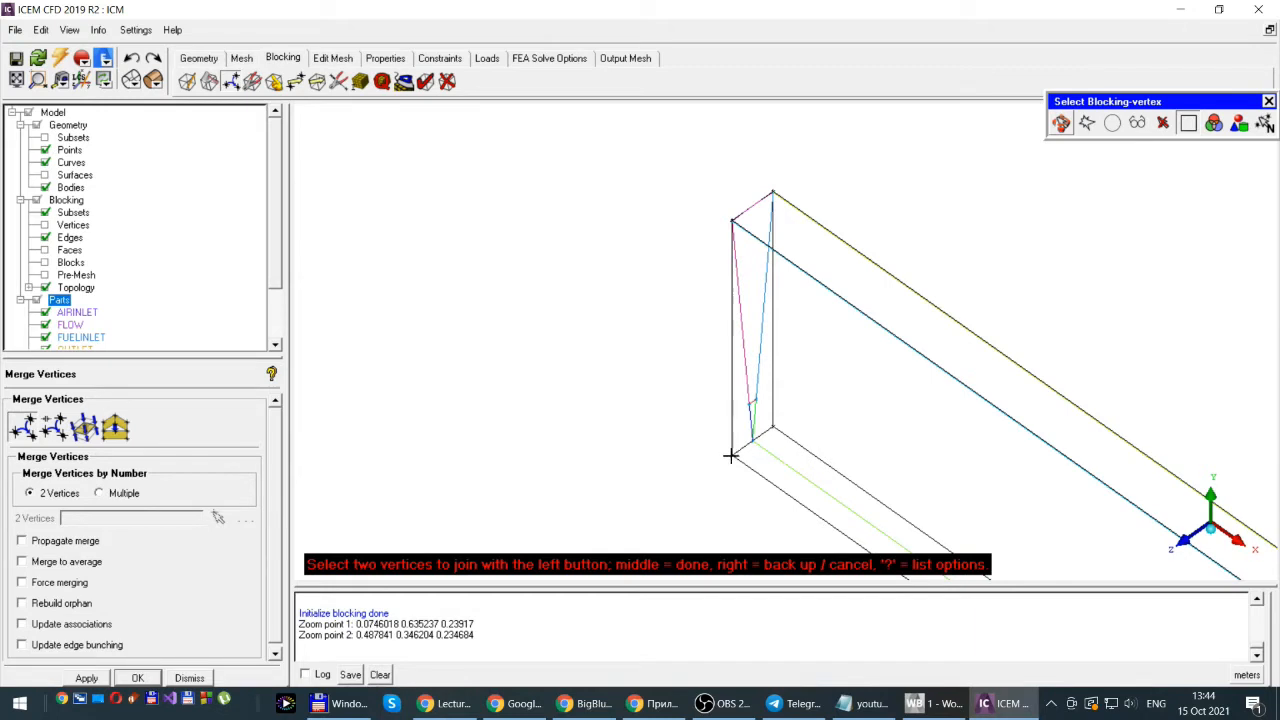
pyautogui.click(732, 454)
pyautogui.click(771, 428)
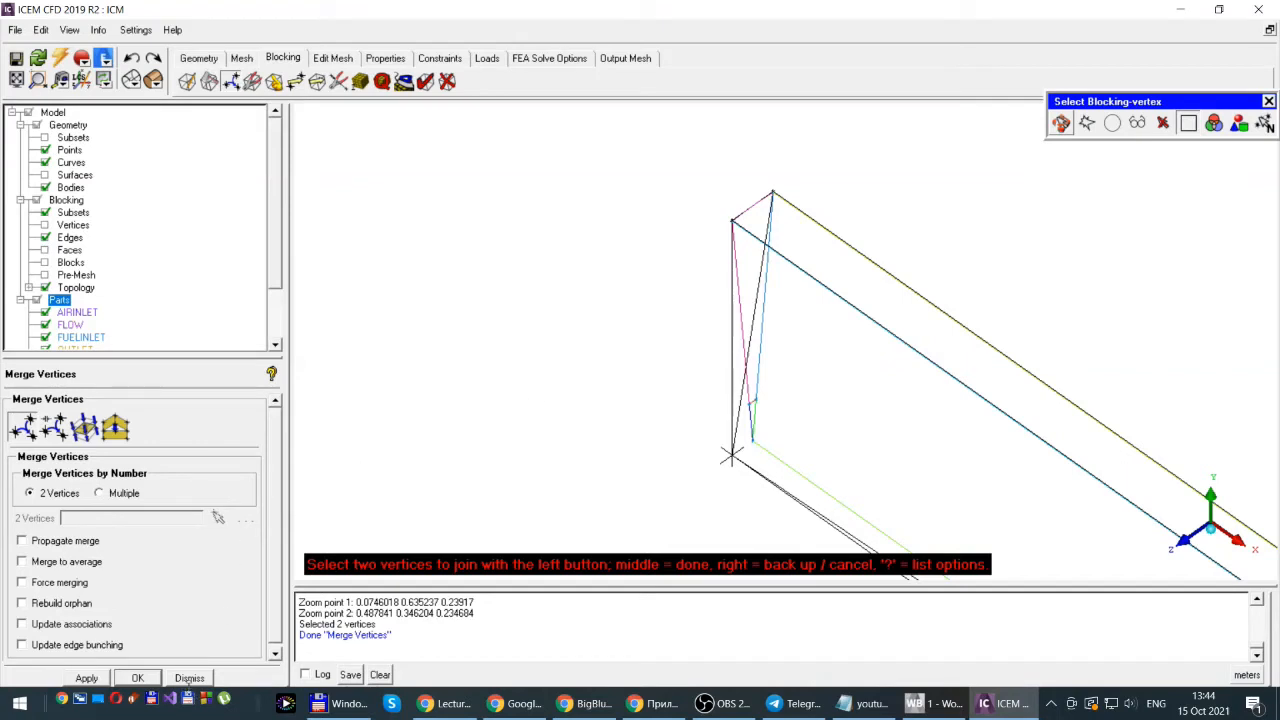
# - Merge the block's two lower outlet-end vertices into the one on the +Z side, then close Merge Vertices
pyautogui.click(16, 80)
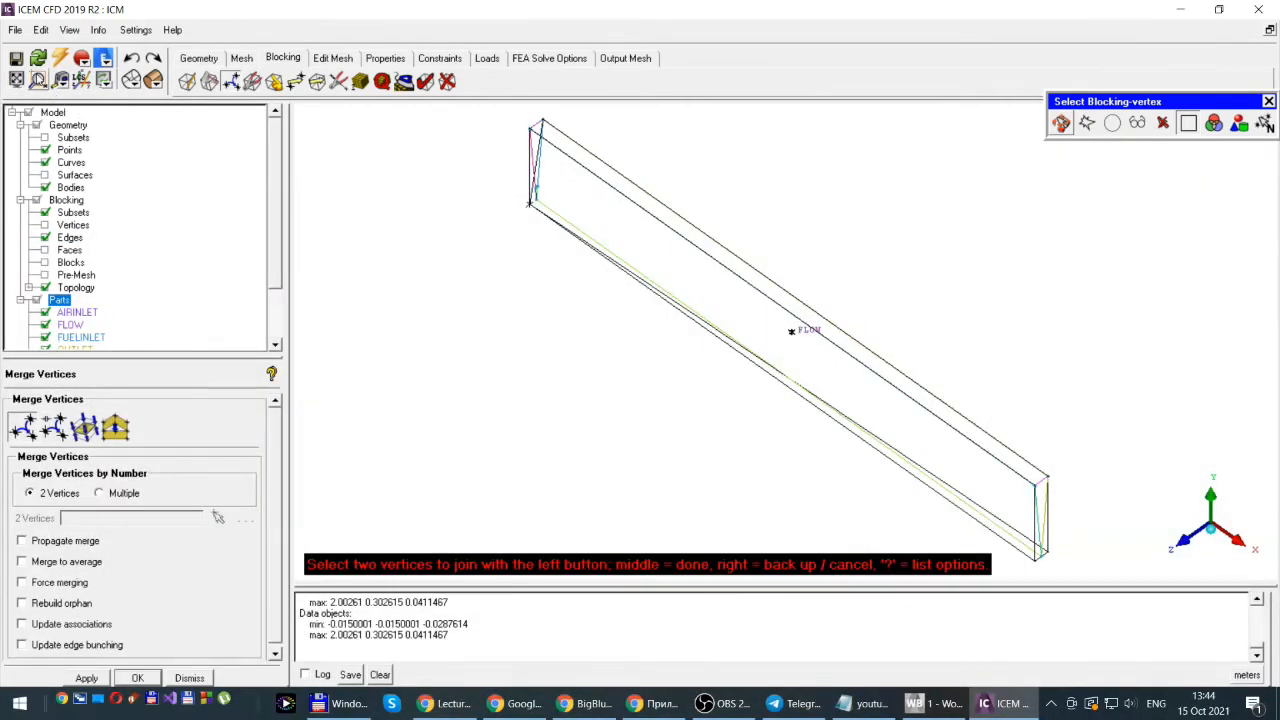
pyautogui.click(38, 81)
pyautogui.moveTo(1012, 453); pyautogui.dragTo(1088, 576)
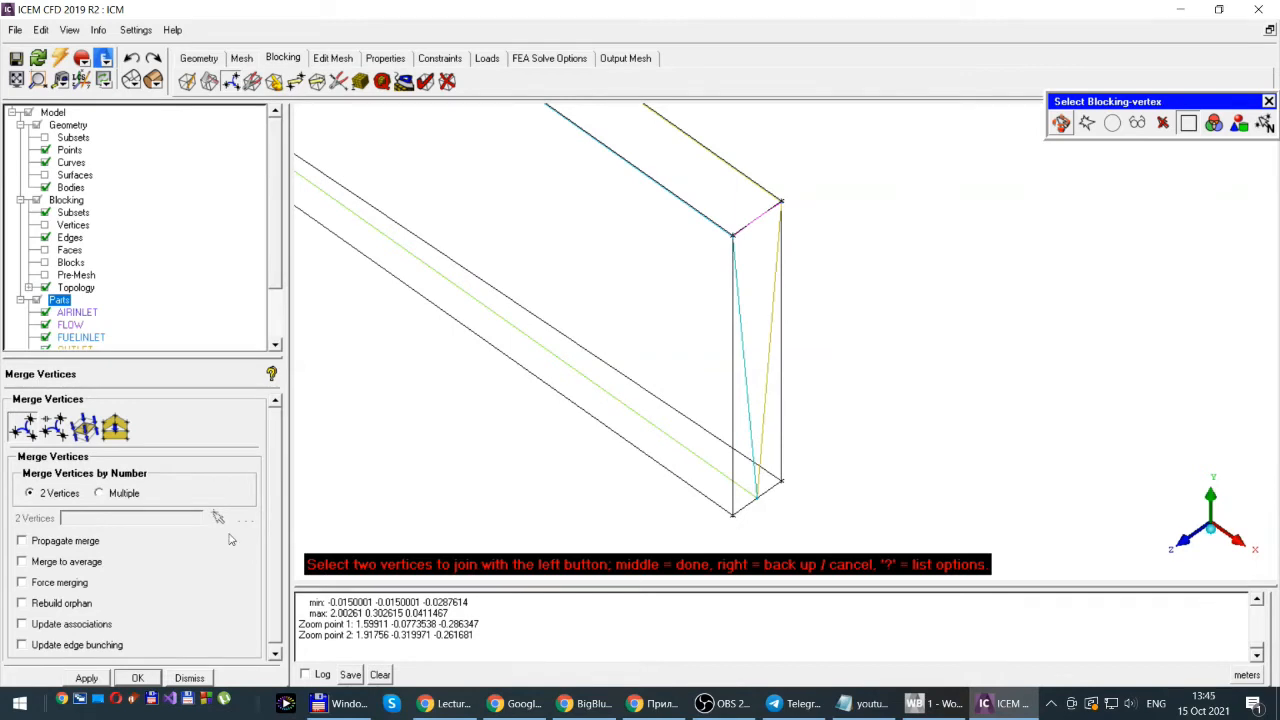
pyautogui.click(733, 514)
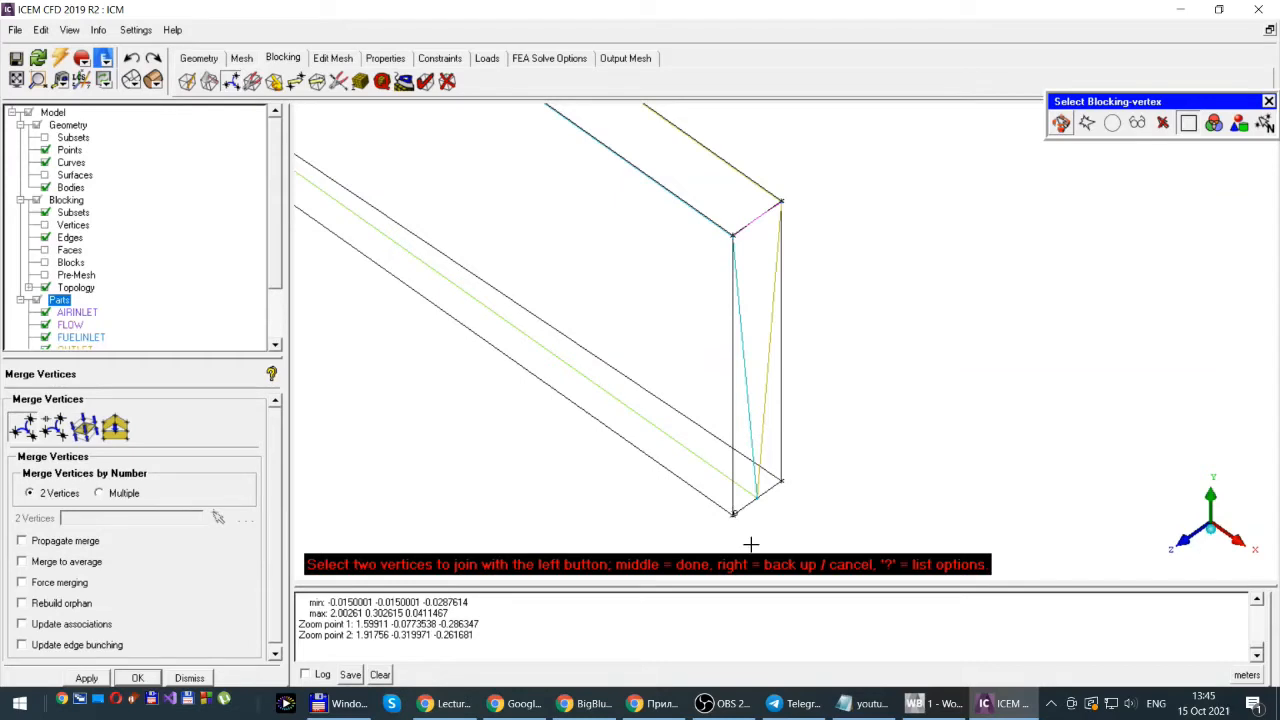
pyautogui.click(780, 481)
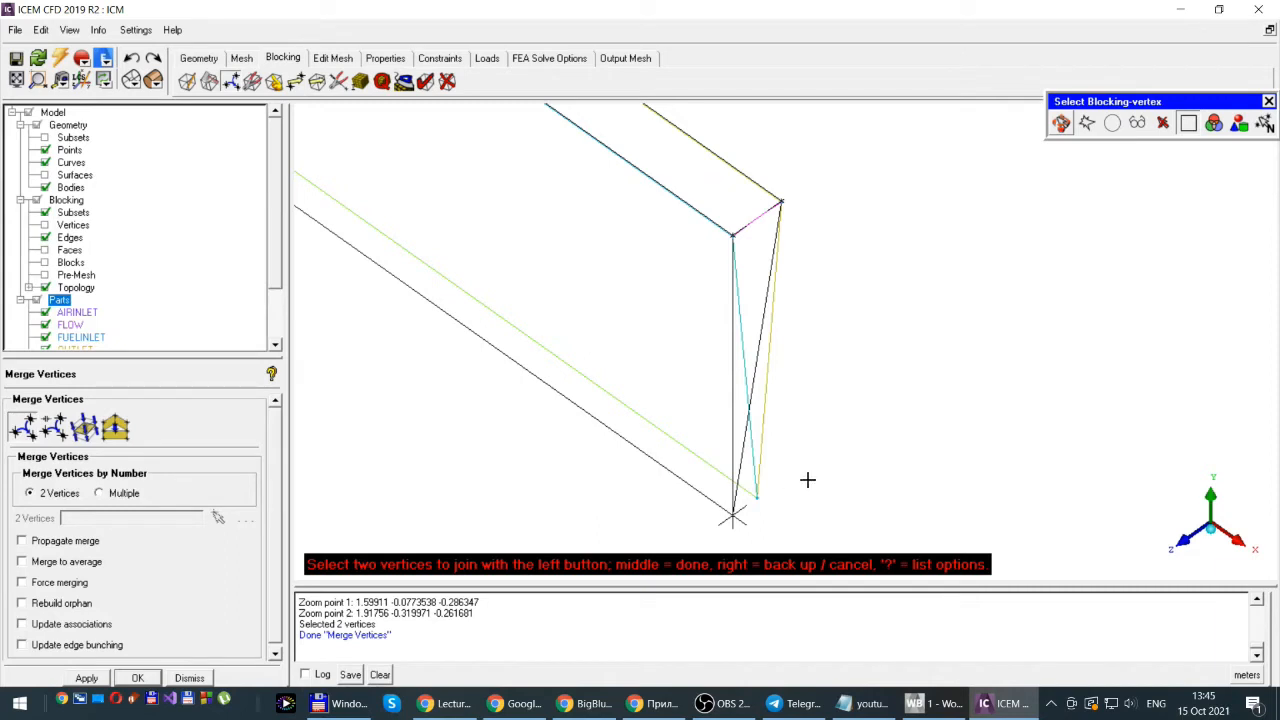
pyautogui.scroll(-5, 834, 454)
pyautogui.scroll(-3, 835, 454)
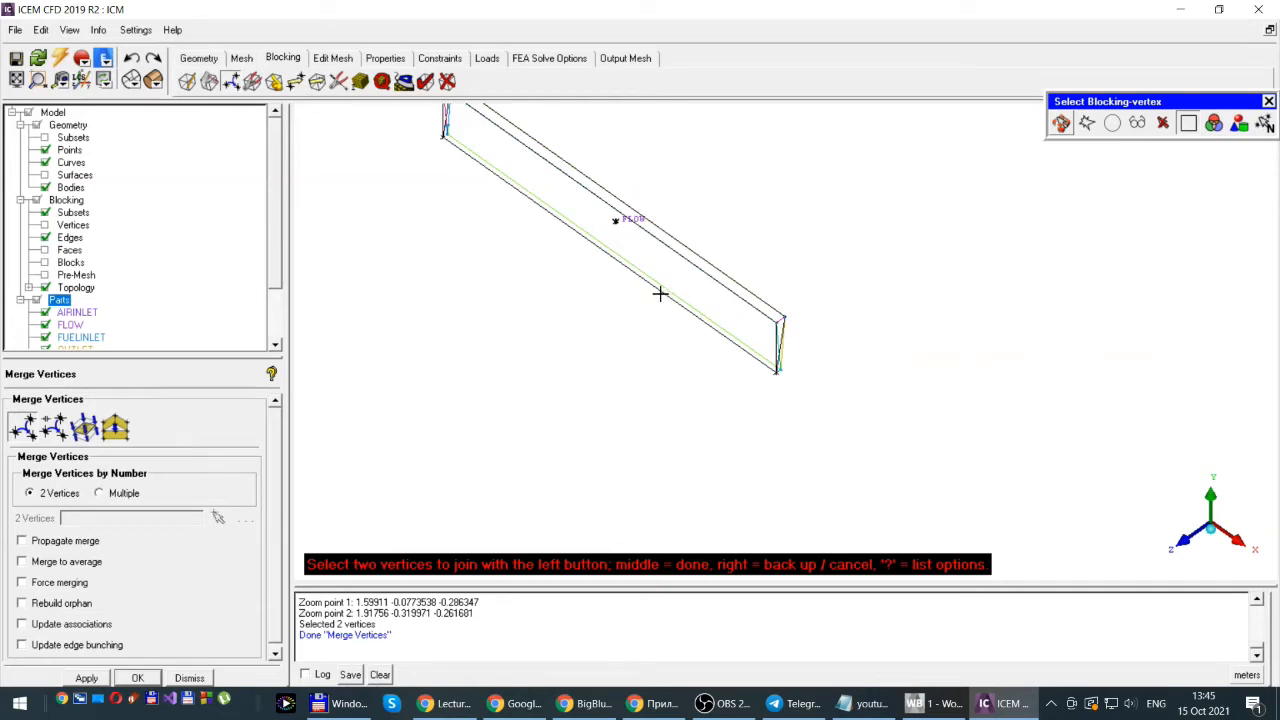
pyautogui.click(189, 681)
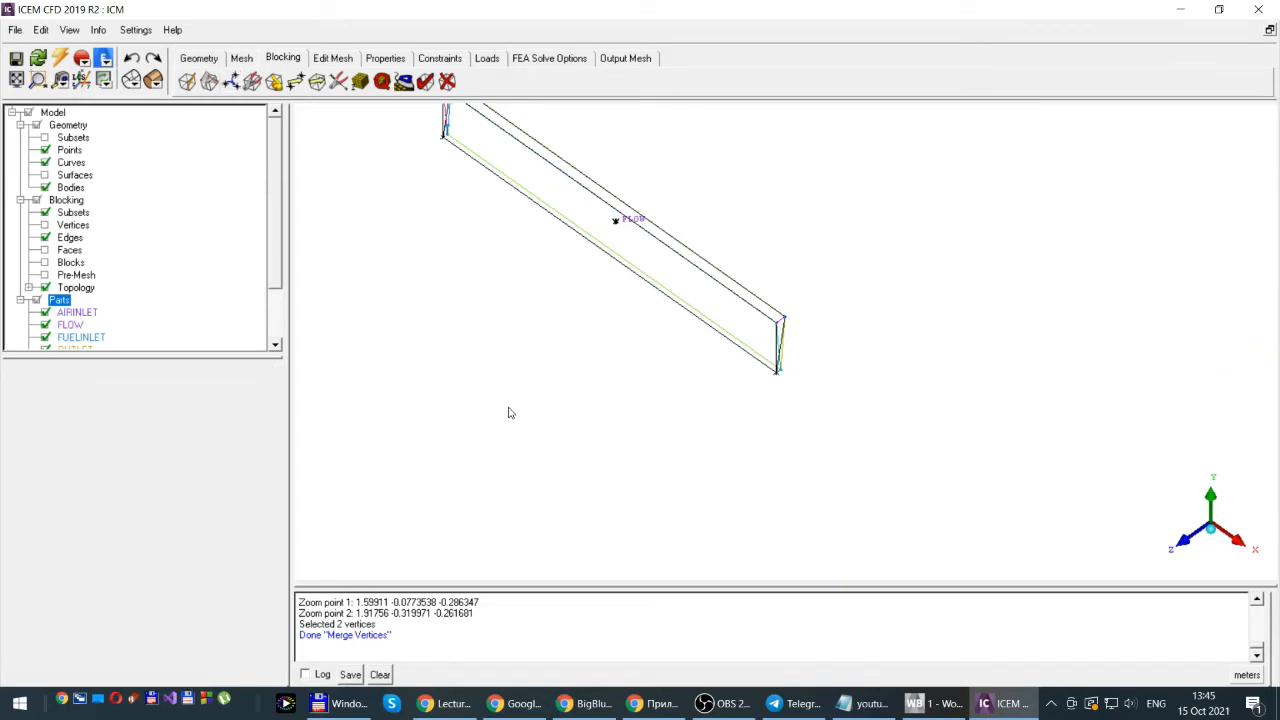
# - Fit the whole blocking in view, hide the geometry bodies and save the project
pyautogui.scroll(-2, 508, 413)
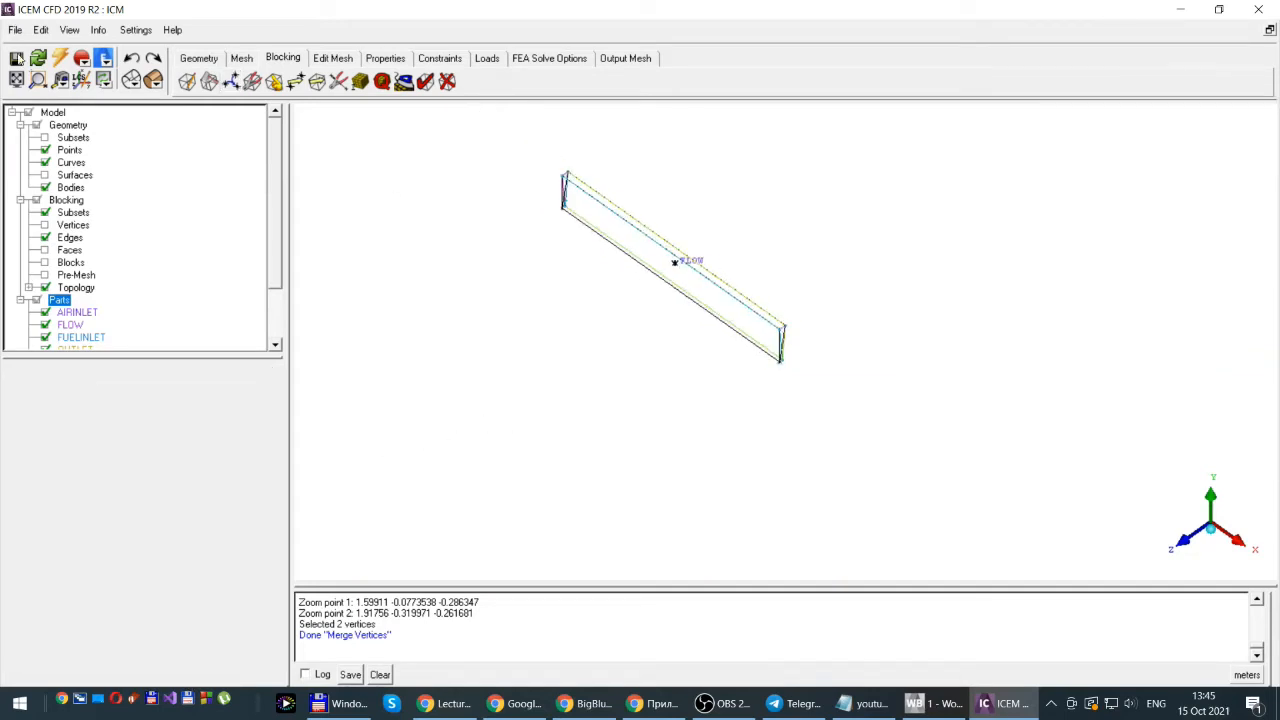
pyautogui.click(16, 80)
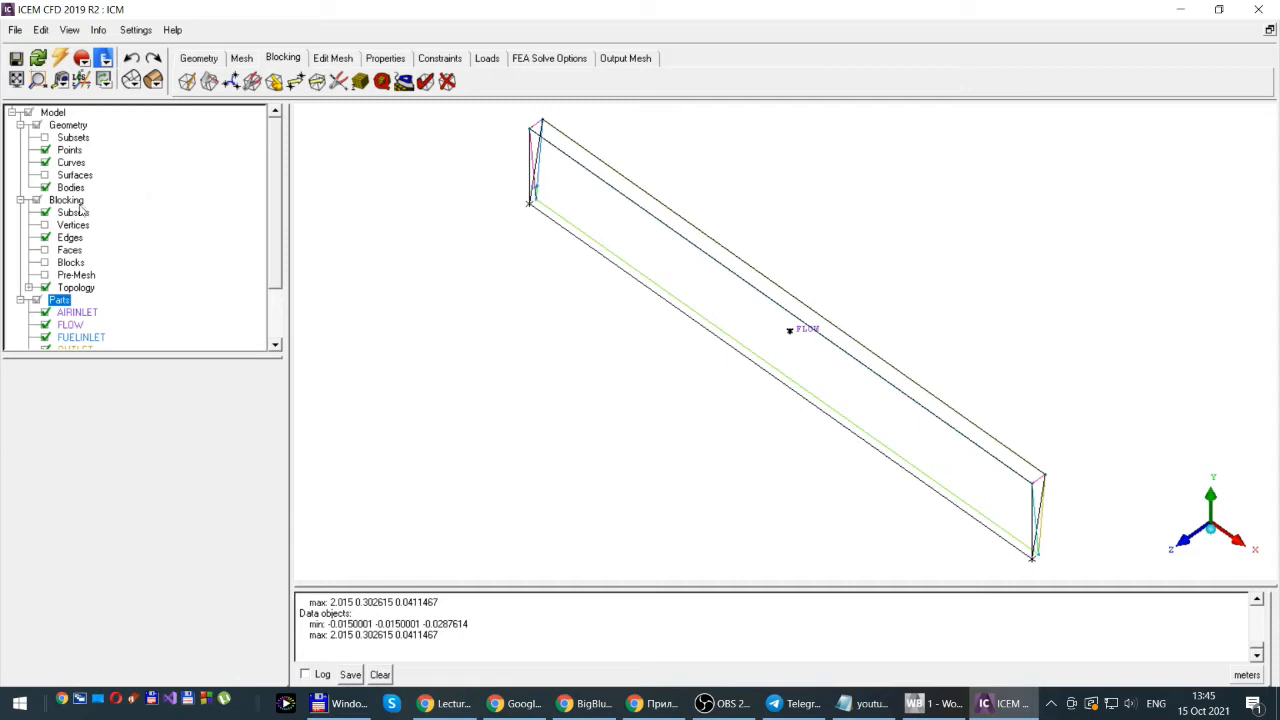
pyautogui.click(45, 188)
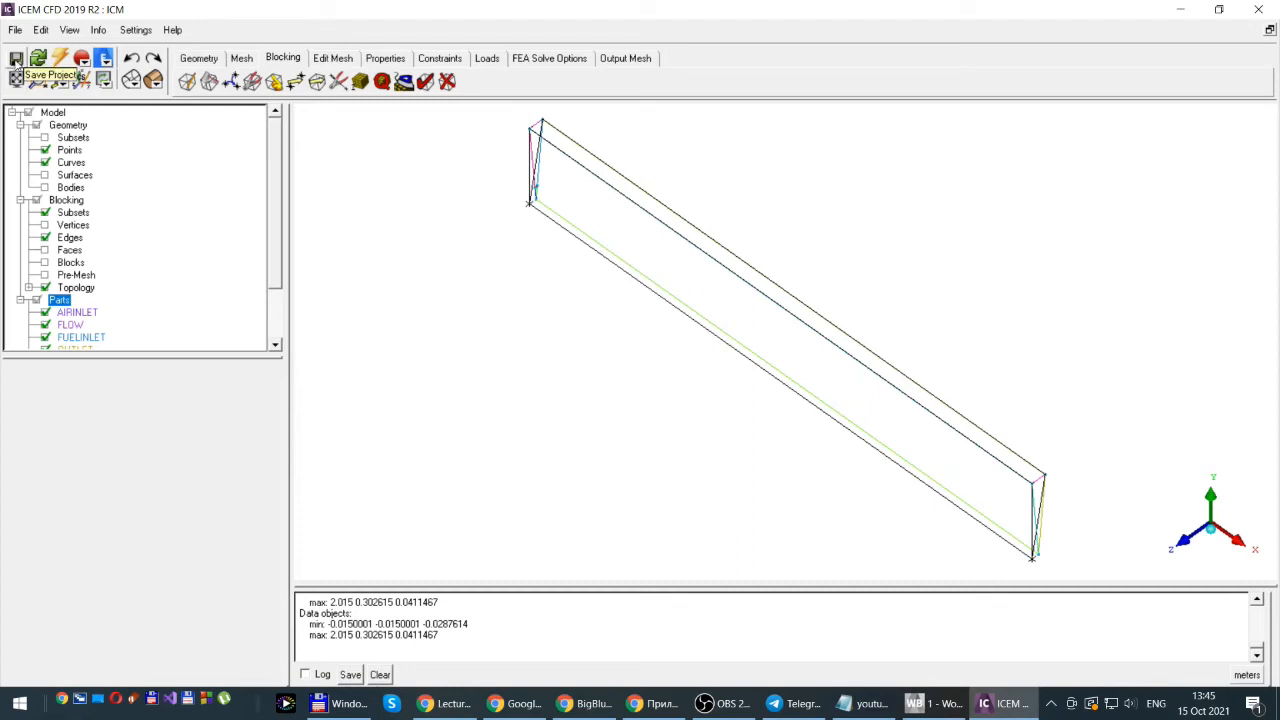
pyautogui.click(17, 62)
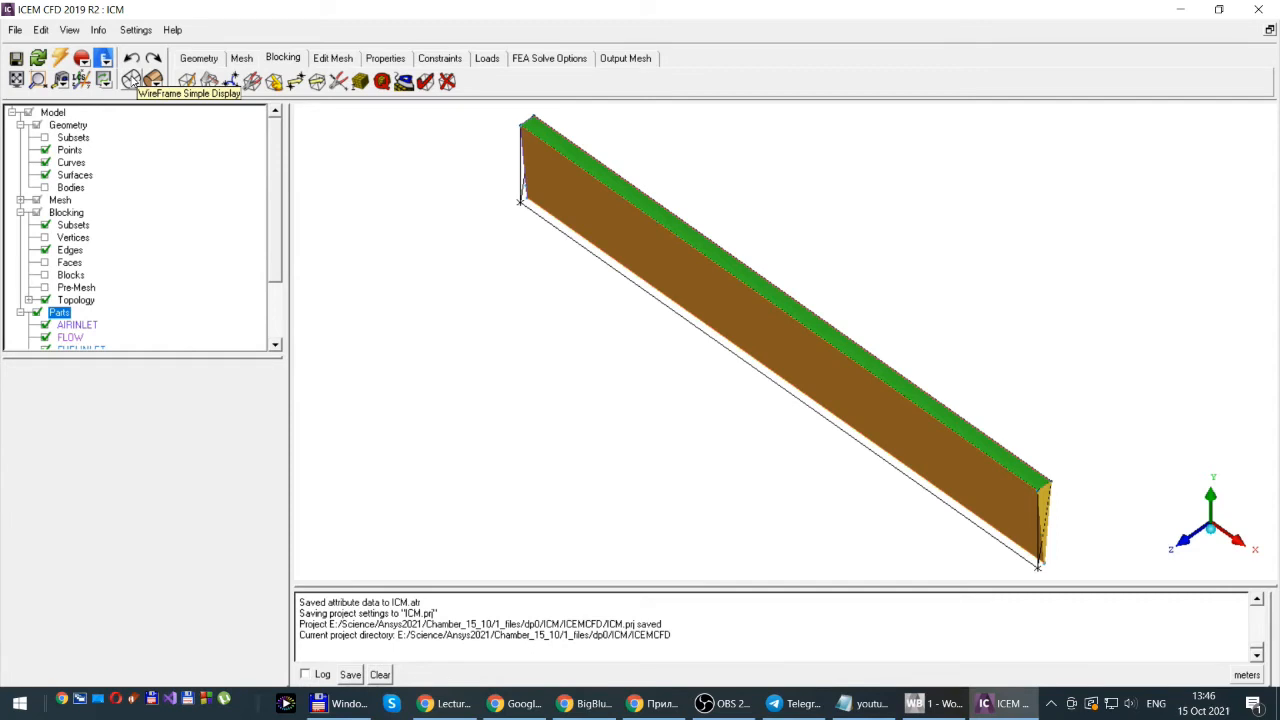
# - Return the geometry to simple wireframe display and hide the surfaces
pyautogui.click(131, 80)
pyautogui.moveTo(273, 212)
pyautogui.mouseDown()
pyautogui.moveTo(278, 290)
pyautogui.moveTo(288, 215)
pyautogui.mouseUp()
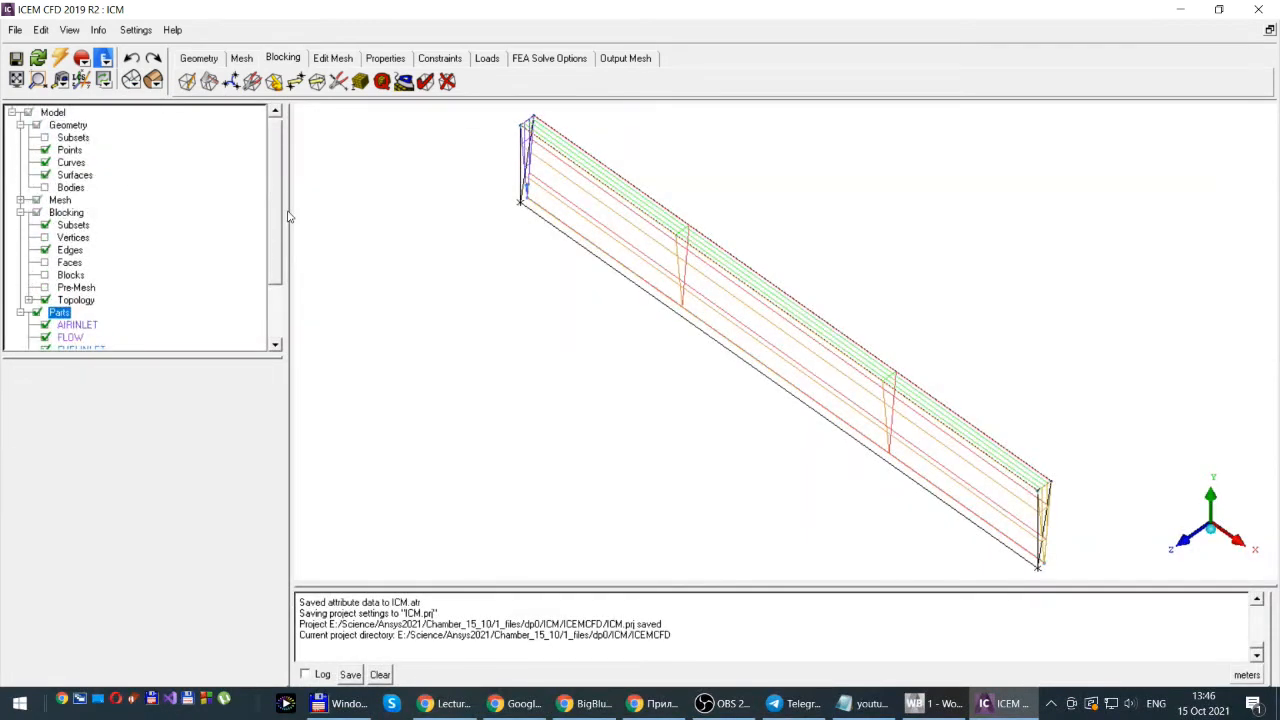
pyautogui.click(44, 175)
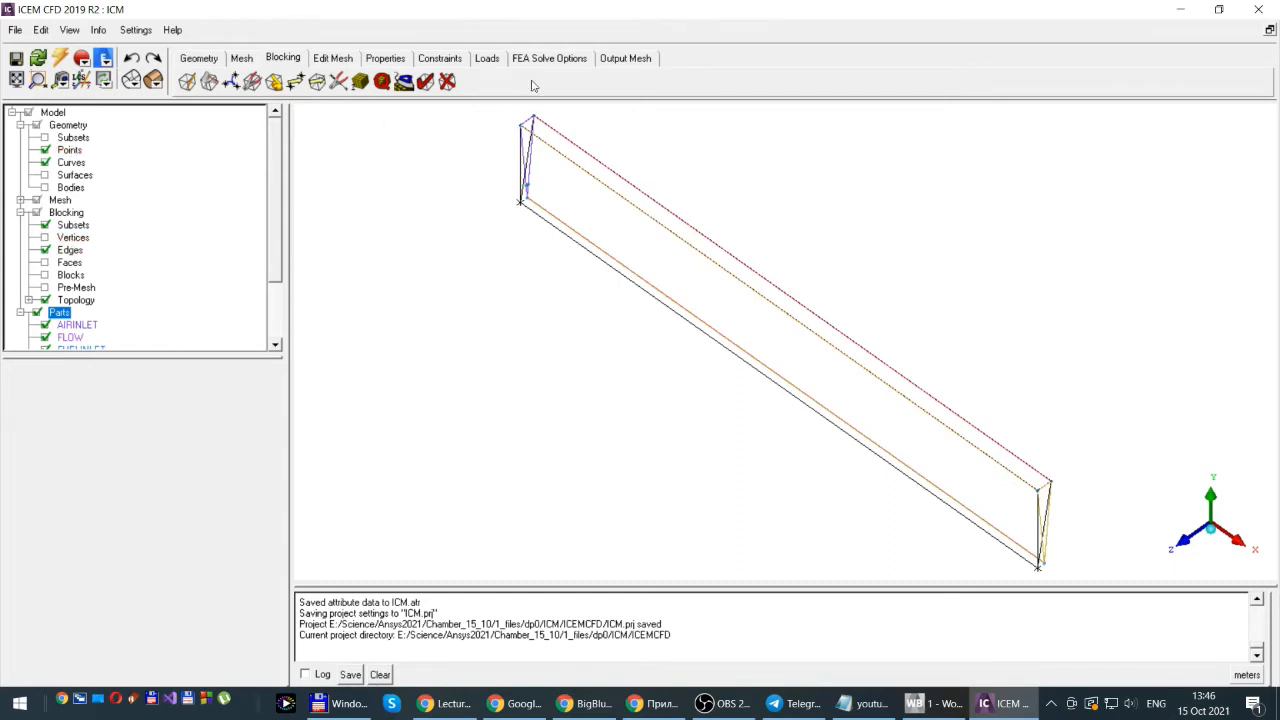
pyautogui.click(274, 82)
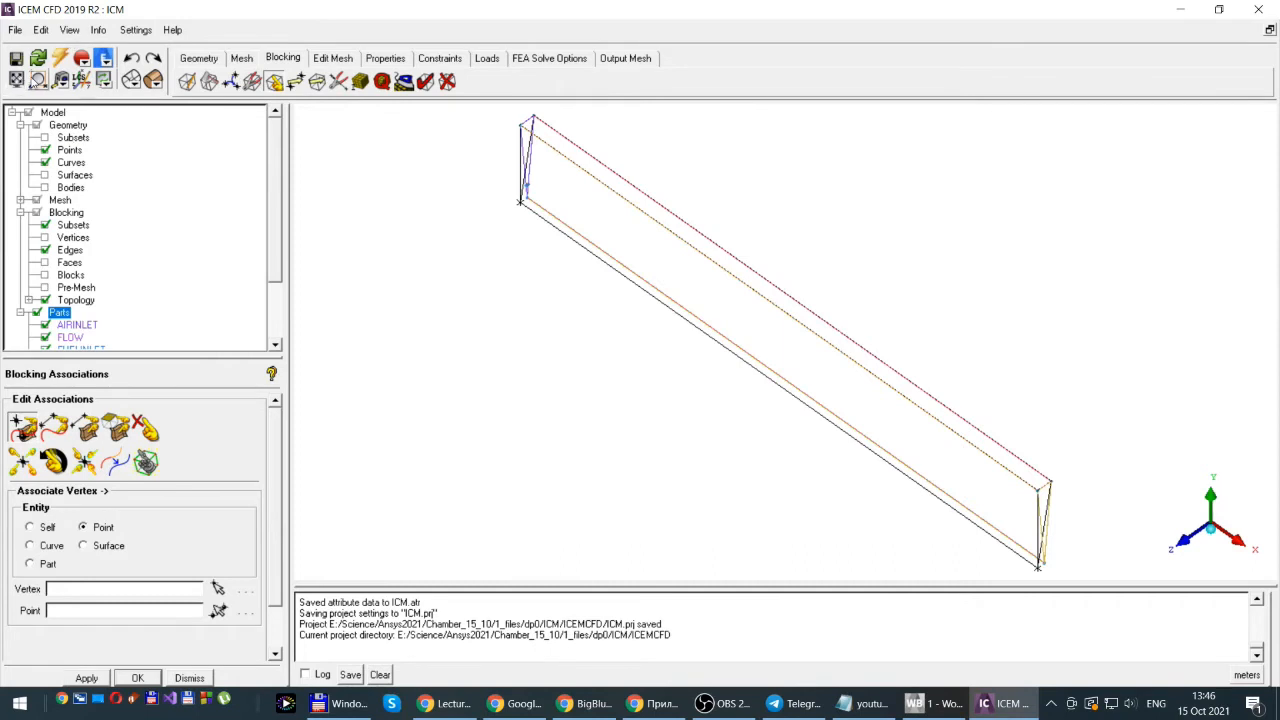
pyautogui.click(37, 80)
pyautogui.moveTo(499, 111); pyautogui.dragTo(561, 231)
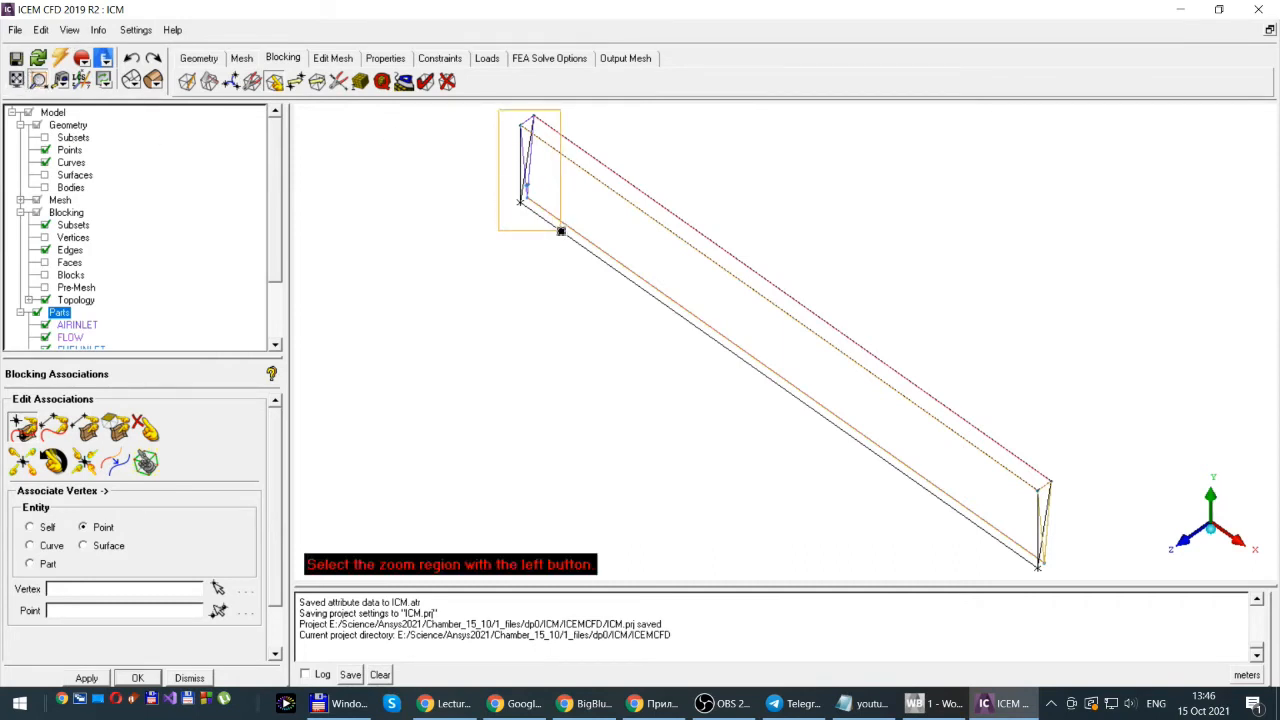
pyautogui.moveTo(561, 231); pyautogui.dragTo(562, 233)
pyautogui.click(190, 679)
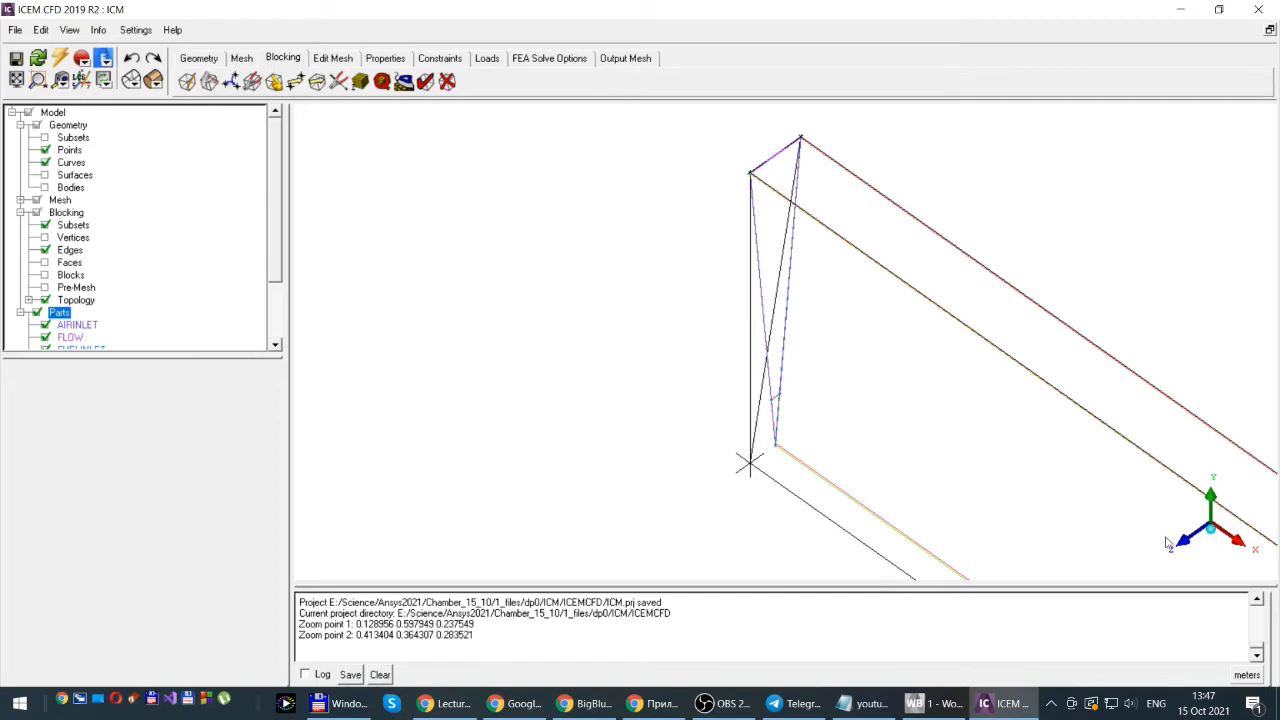
# - From the +Z view, split the visible block lengthwise at about 0.29 of the inlet-end edge's height, slightly above the inlet's dividing point
pyautogui.click(1184, 540)
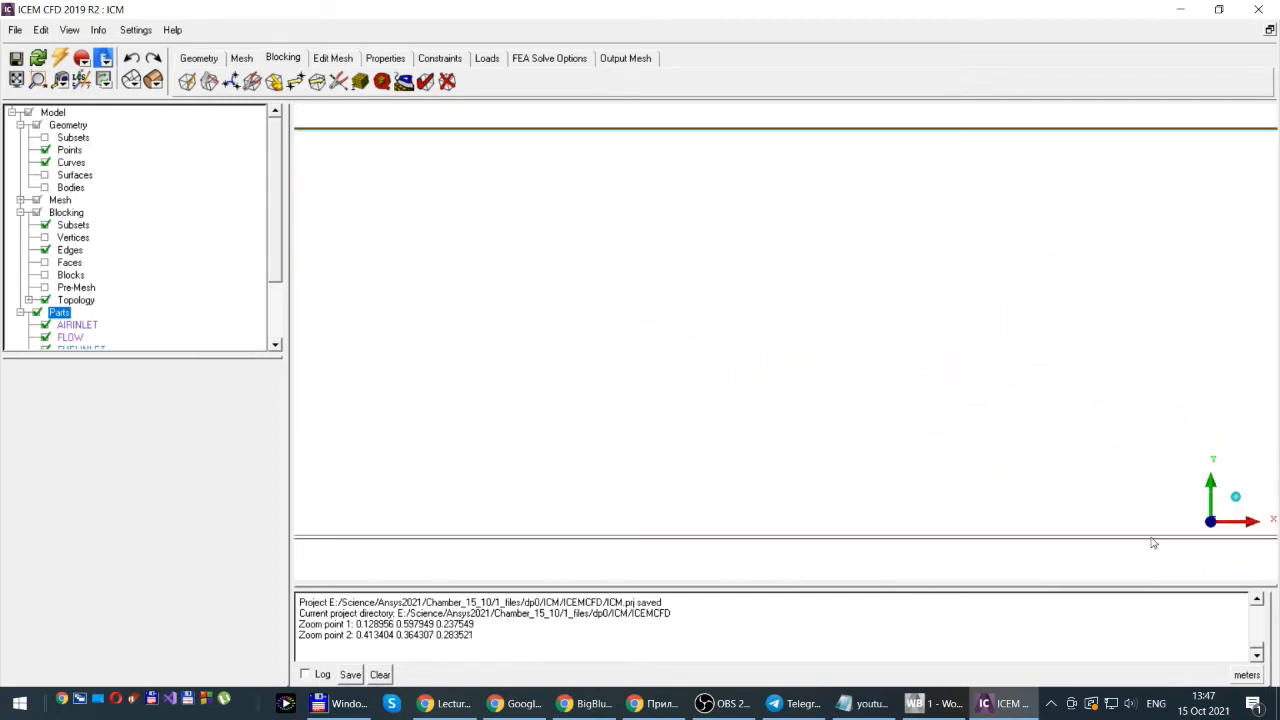
pyautogui.click(17, 81)
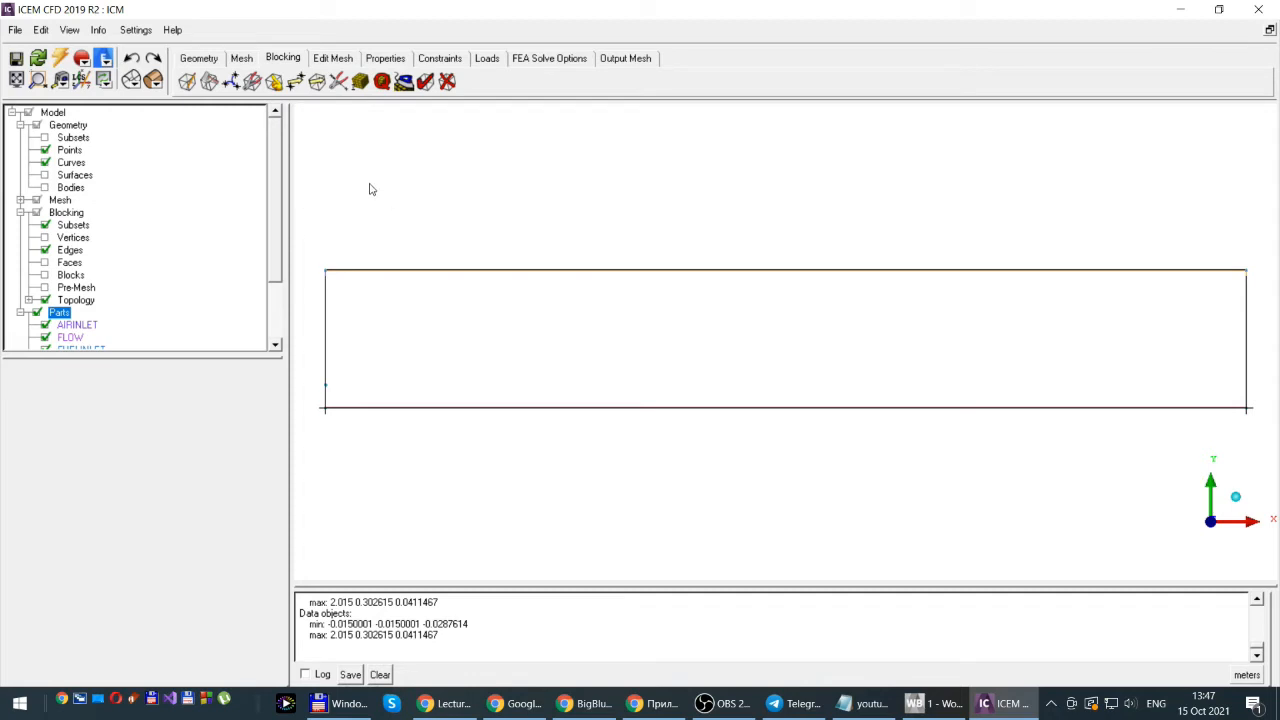
pyautogui.click(209, 83)
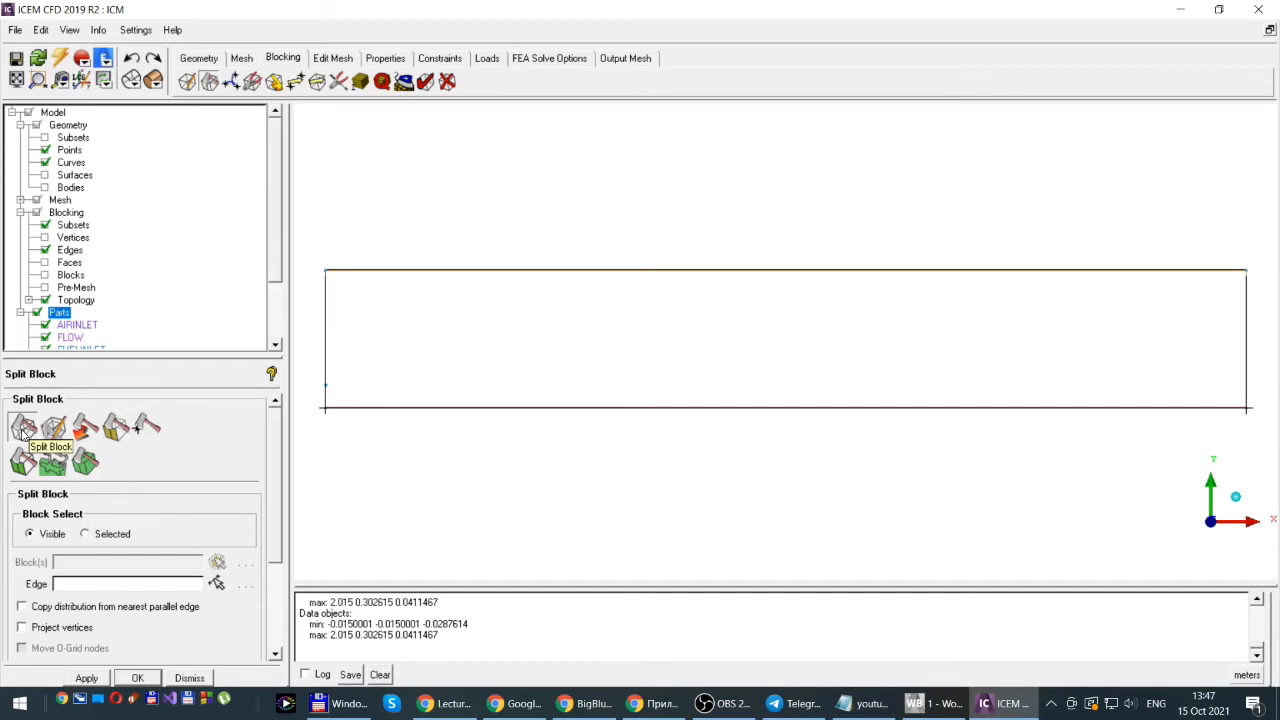
pyautogui.click(217, 585)
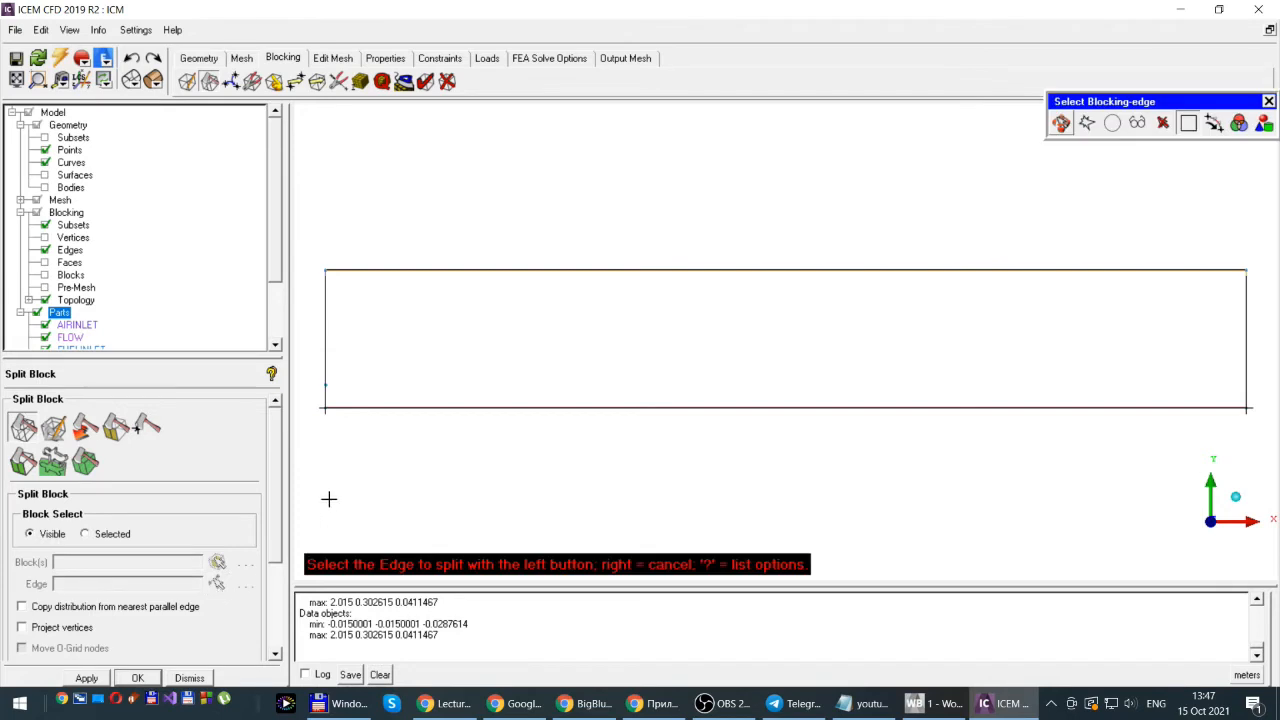
pyautogui.click(324, 365)
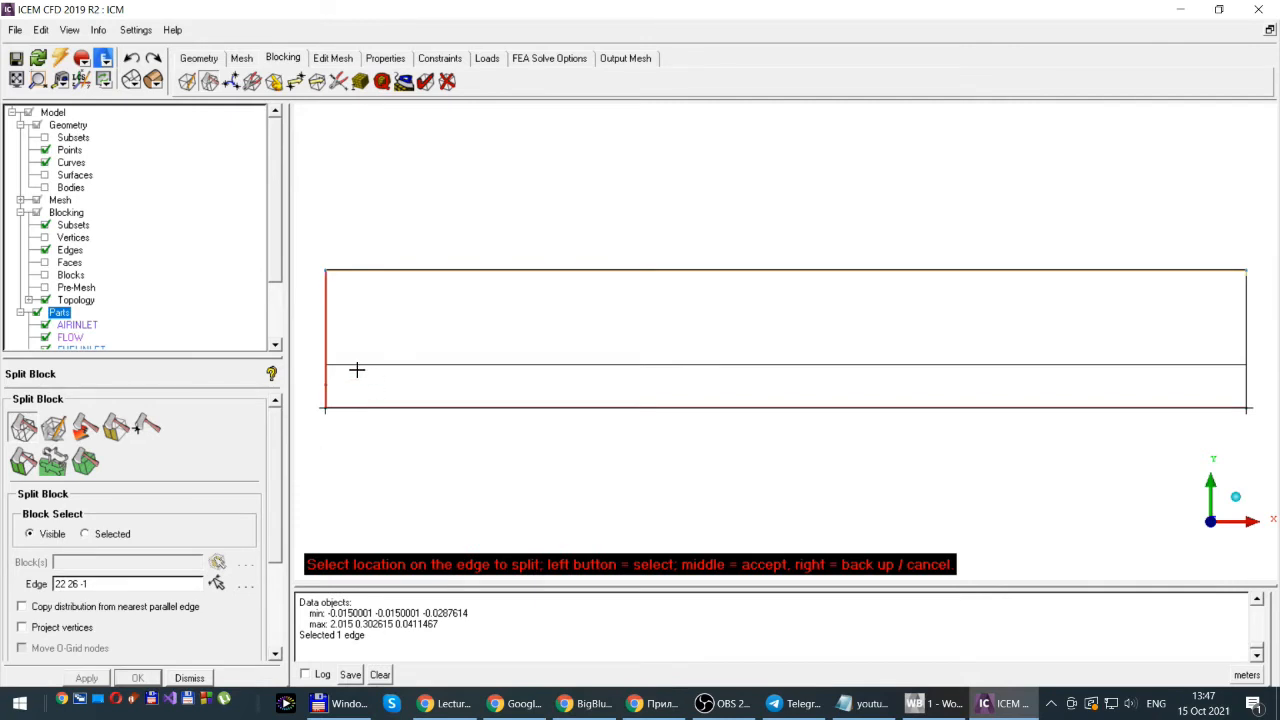
pyautogui.moveTo(359, 365)
pyautogui.mouseDown()
pyautogui.moveTo(360, 349)
pyautogui.moveTo(359, 374)
pyautogui.mouseUp()
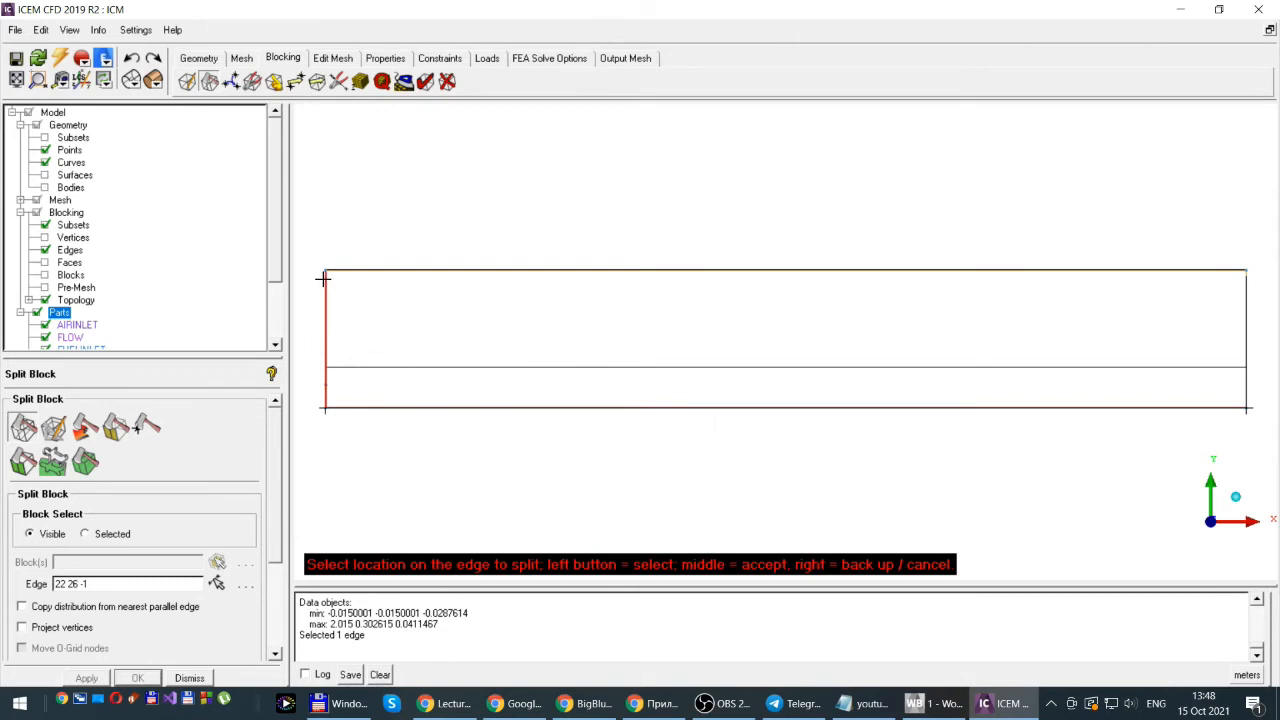
pyautogui.middleClick(566, 456)
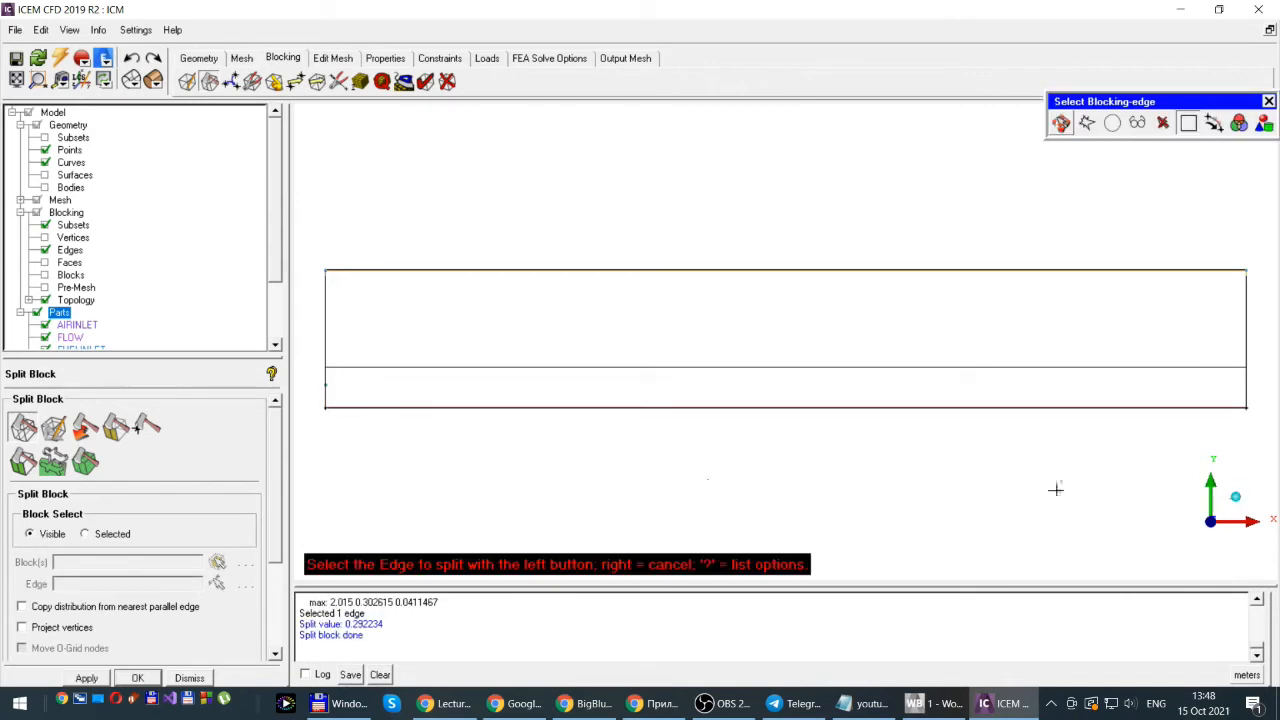
pyautogui.click(189, 678)
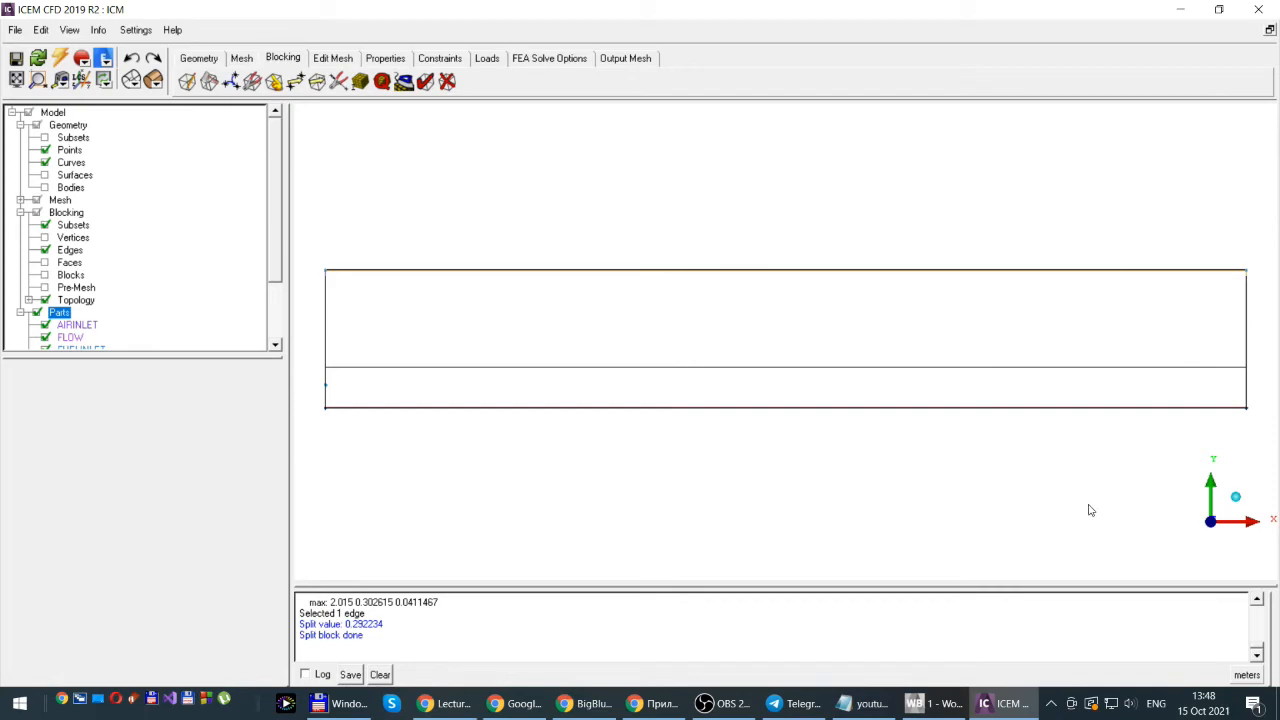
# - Display the blocking vertices and show the split block's inlet end close up in isometric view
pyautogui.click(1237, 499)
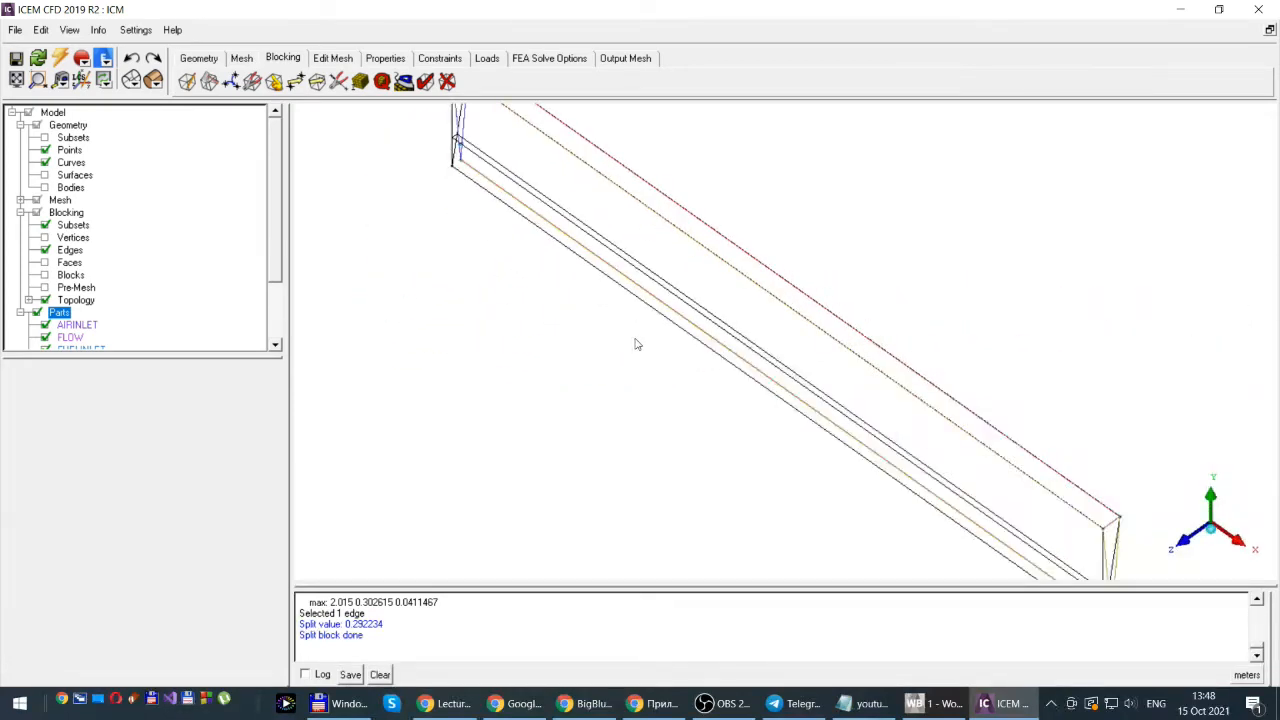
pyautogui.scroll(-2, 566, 265)
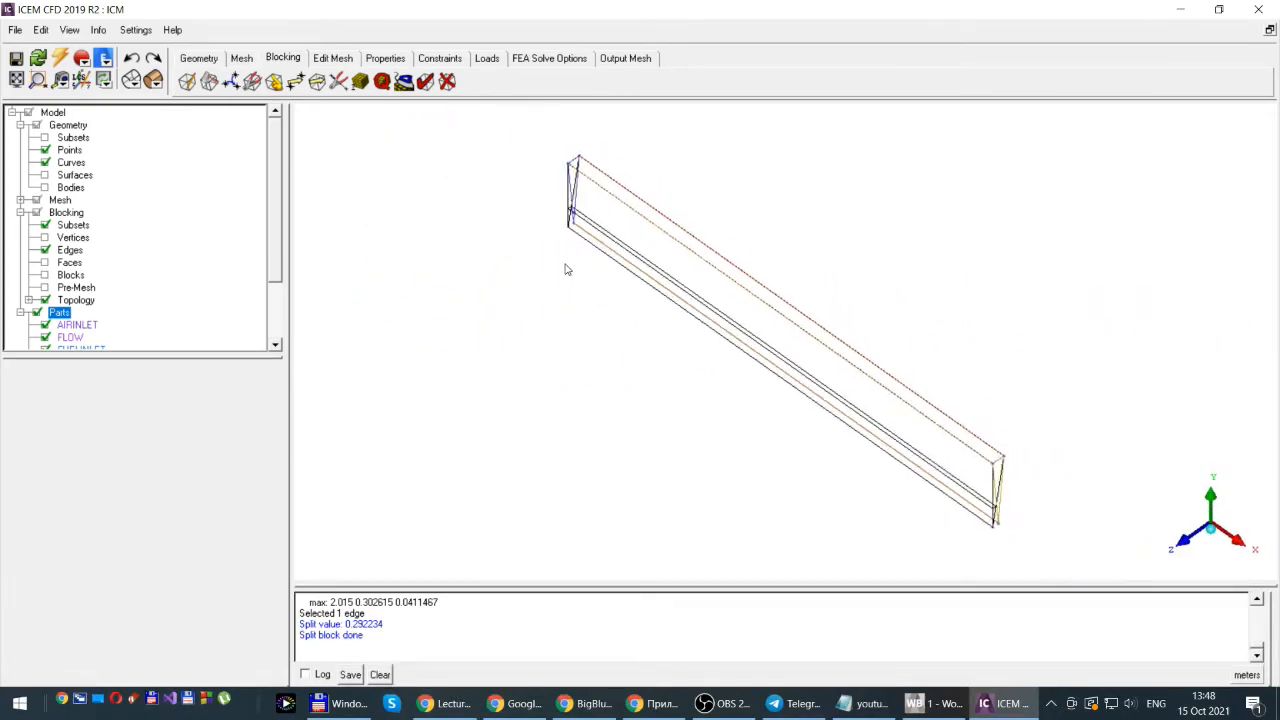
pyautogui.click(38, 80)
pyautogui.moveTo(551, 150); pyautogui.dragTo(635, 253)
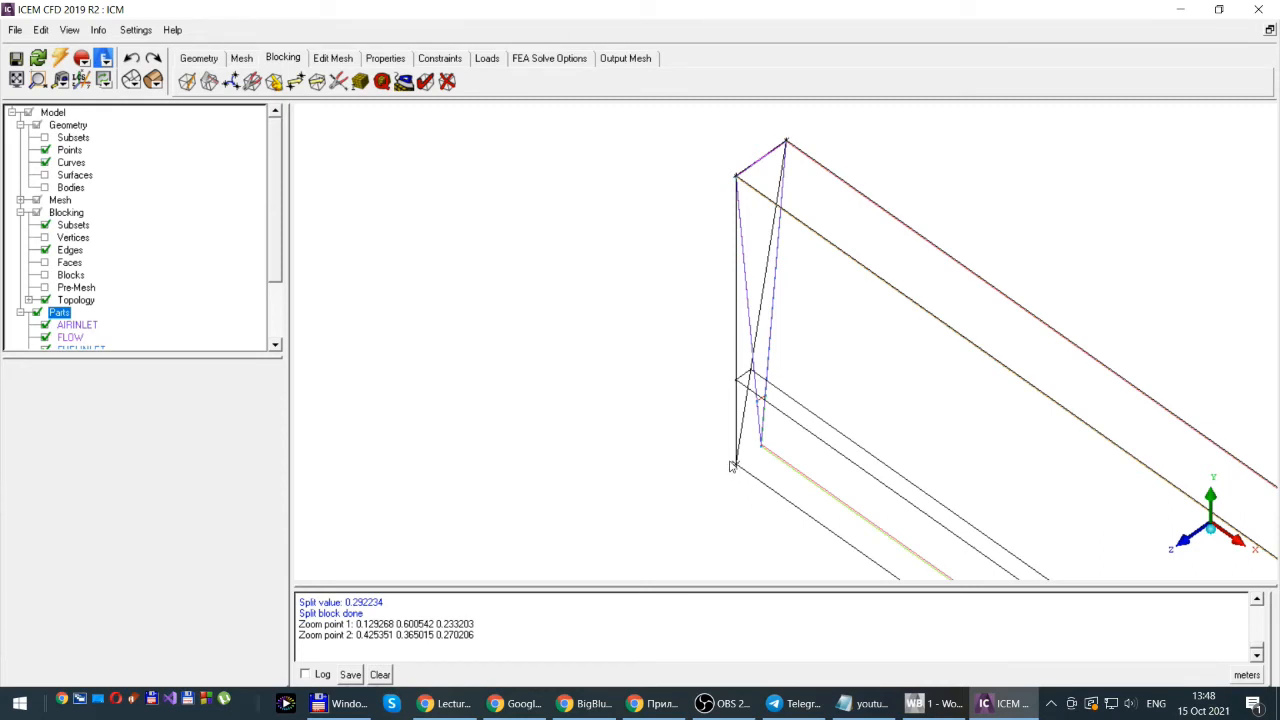
pyautogui.click(44, 237)
pyautogui.scroll(3, 546, 332)
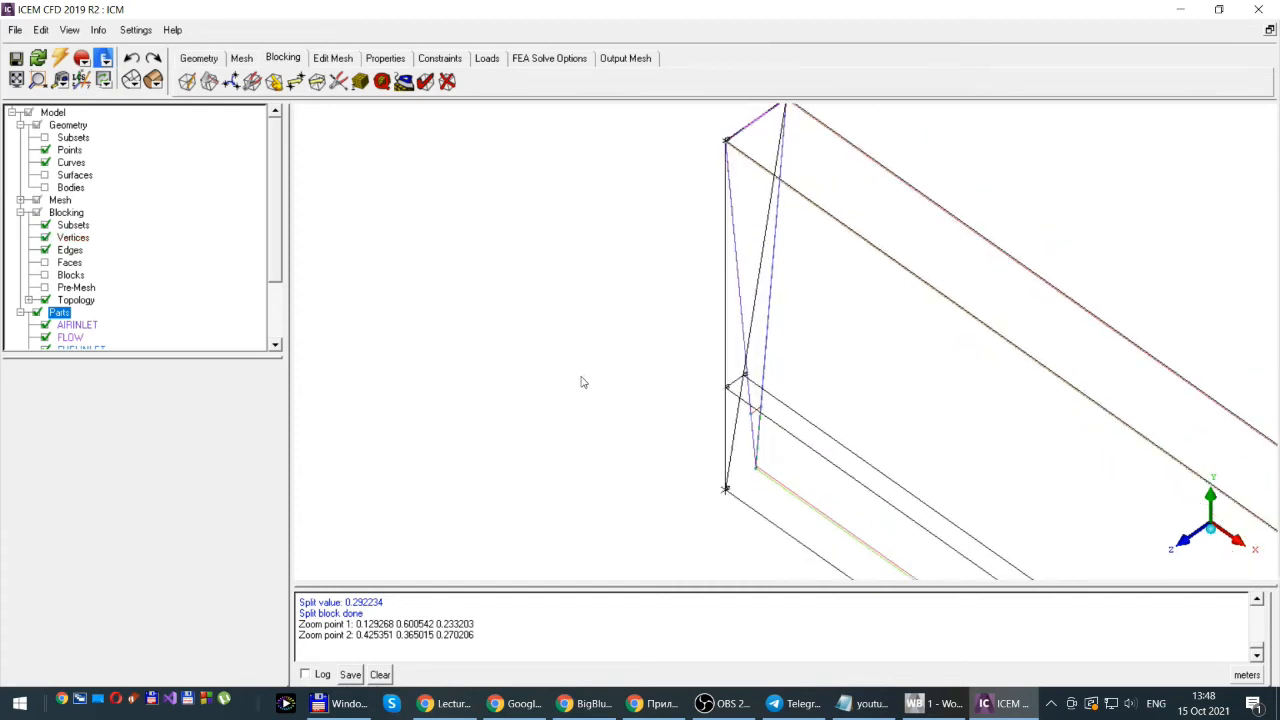
pyautogui.scroll(-2, 588, 357)
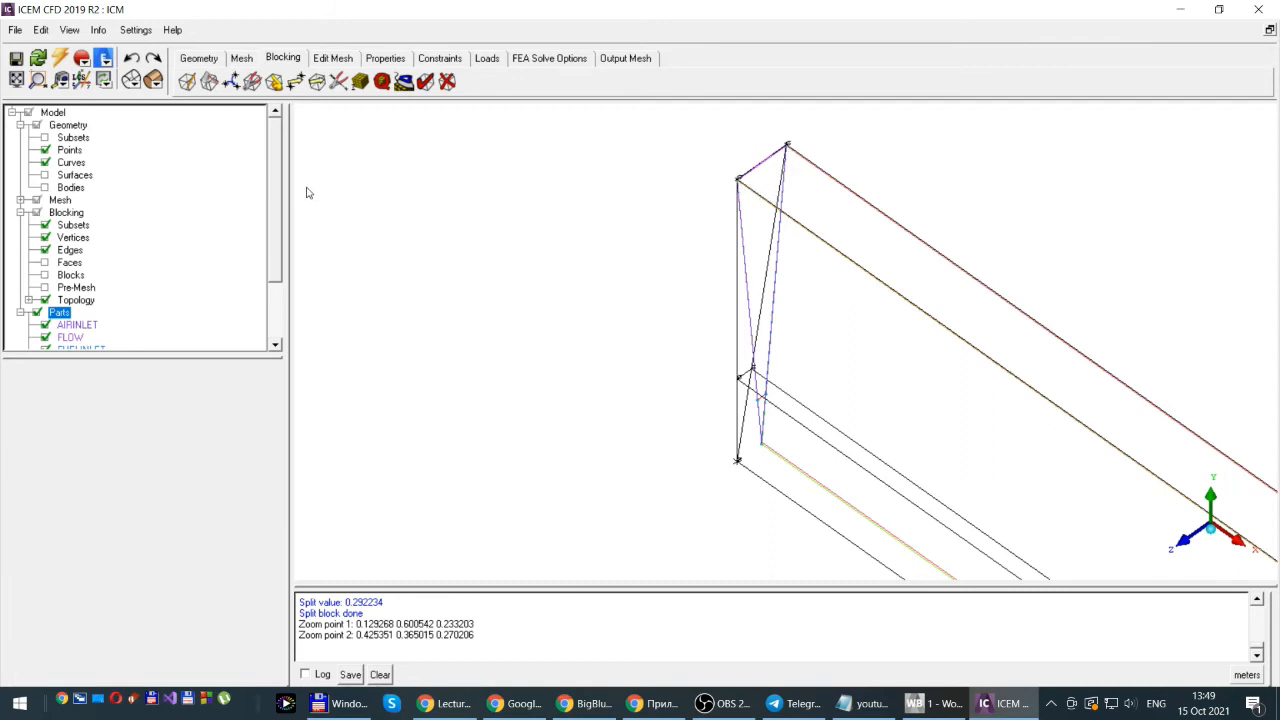
# - Associate the block's merged lower inlet-end vertex with the geometry point at the wedge's lower tip
pyautogui.click(273, 82)
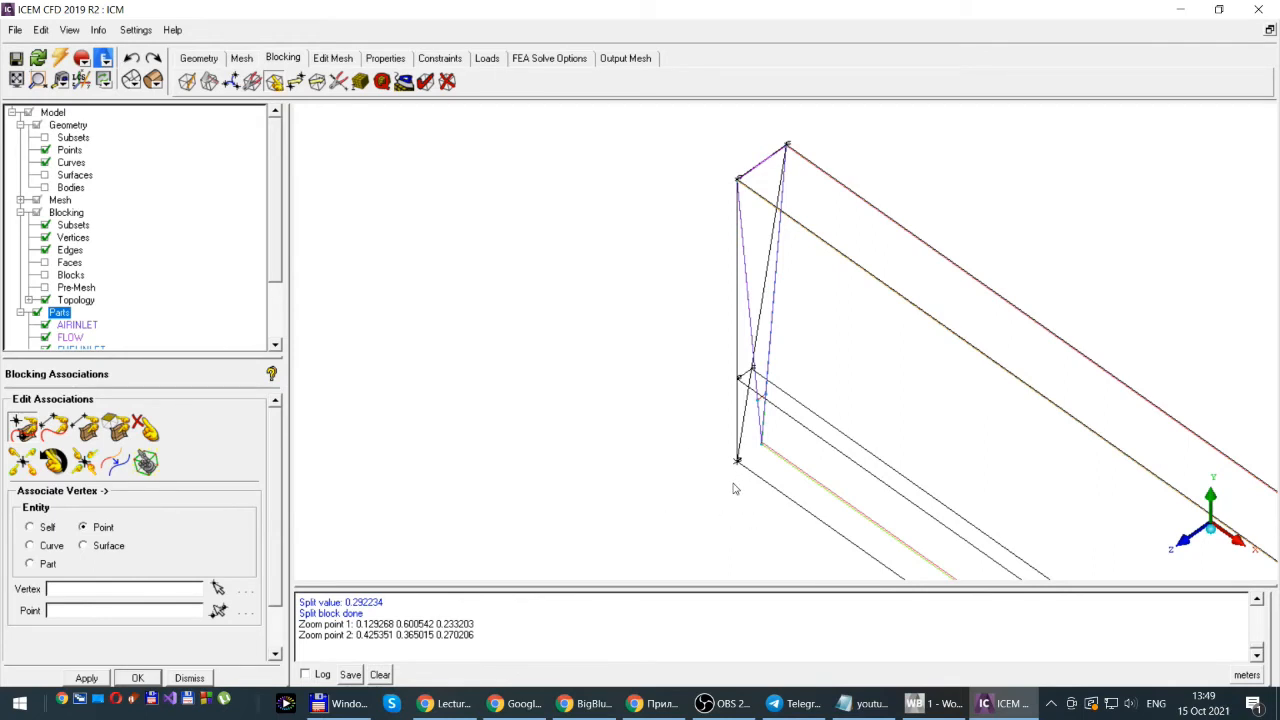
pyautogui.click(218, 590)
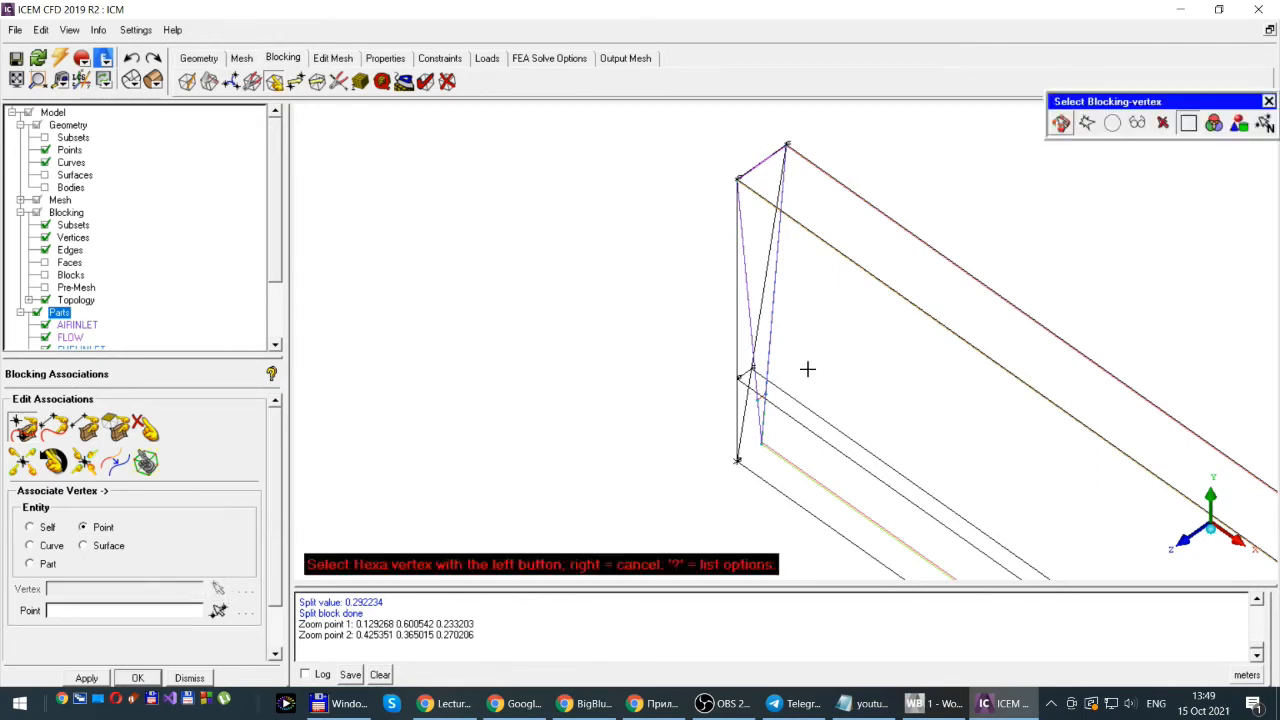
pyautogui.click(736, 461)
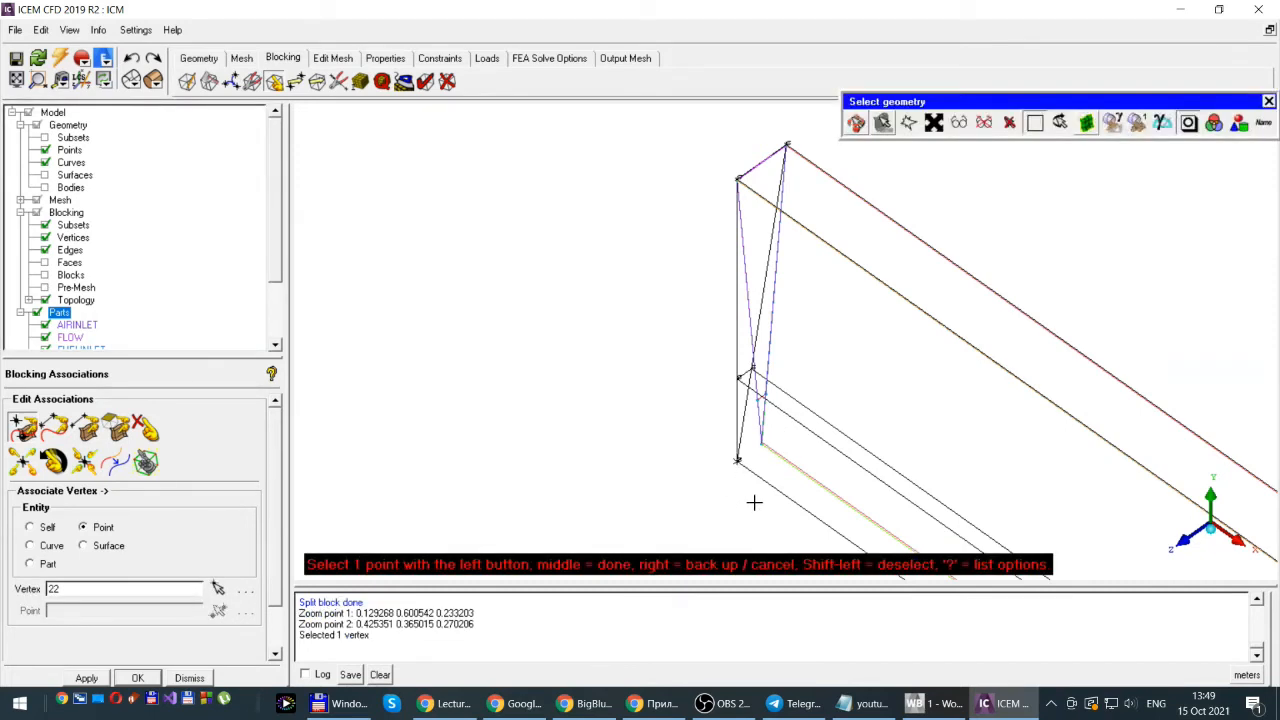
pyautogui.click(761, 446)
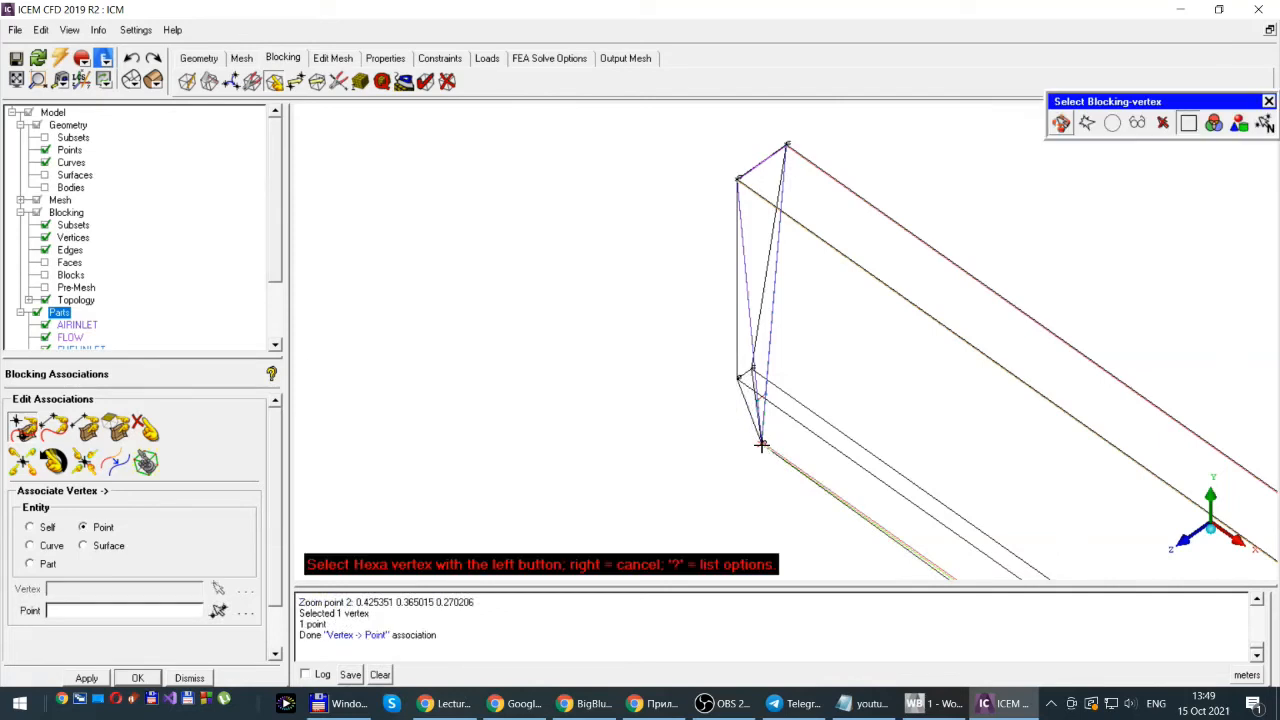
# - Associate the +Z-side inlet vertex of the split with the +Z end point of the short curve dividing the inlet face
pyautogui.scroll(5, 796, 450)
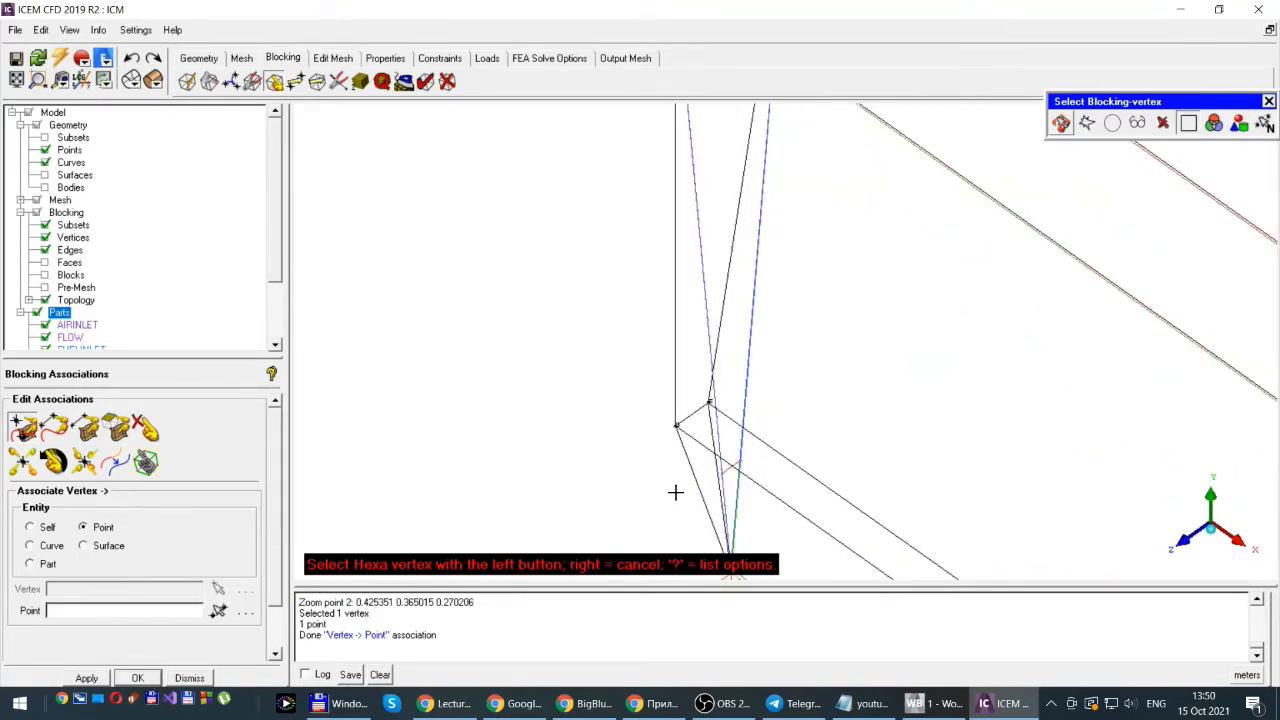
pyautogui.click(676, 426)
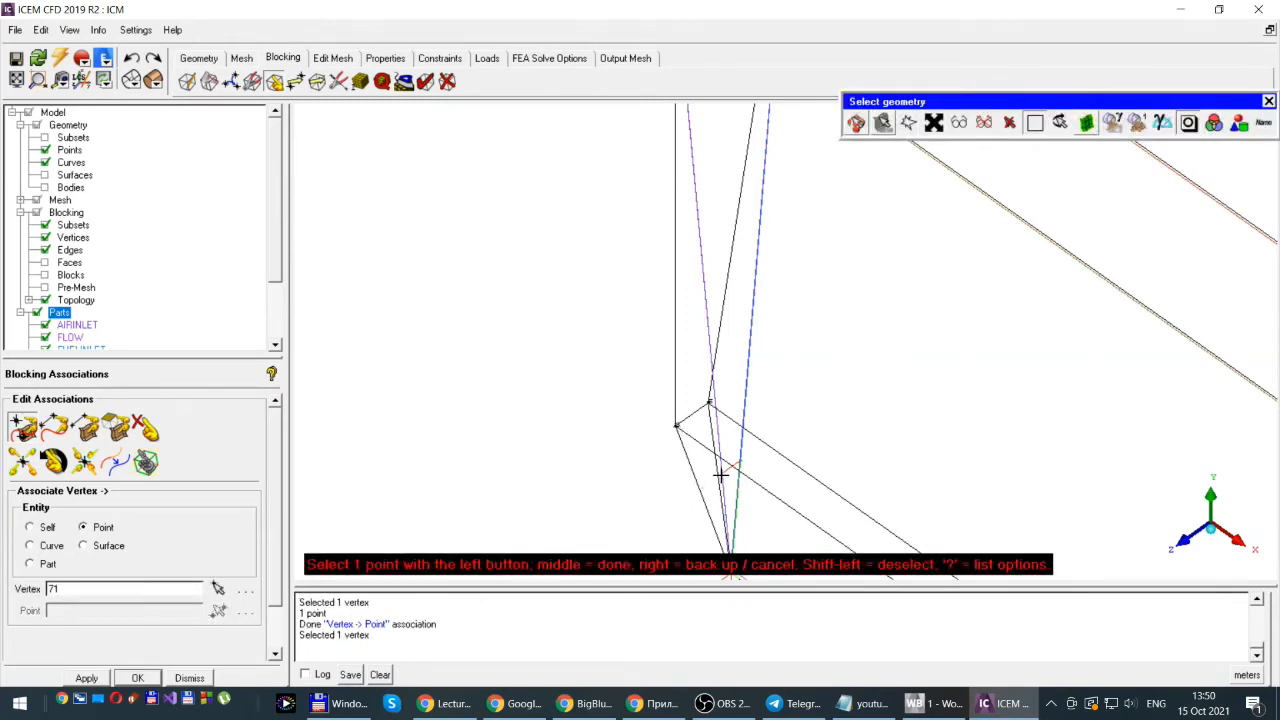
pyautogui.click(720, 472)
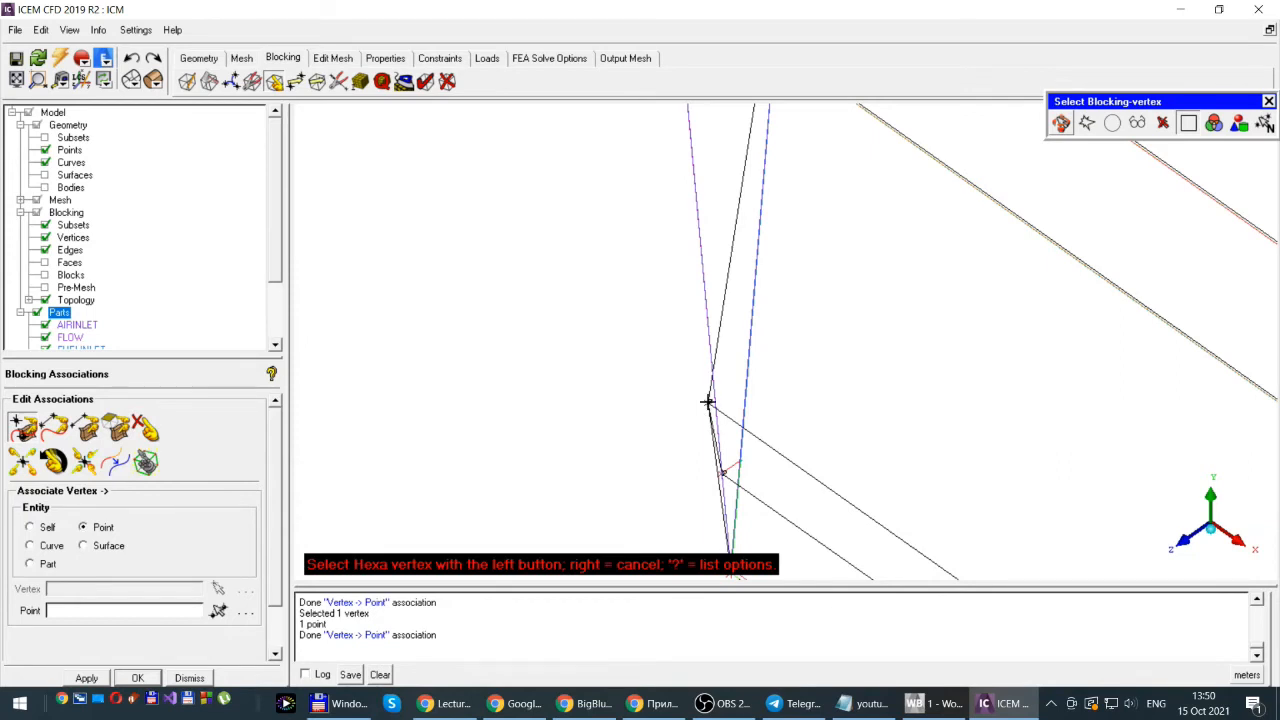
# - Associate the −Z-side split vertex at the inlet with the dividing curve's other end point, and both upper inlet vertices with their corner points
pyautogui.click(707, 402)
pyautogui.click(741, 461)
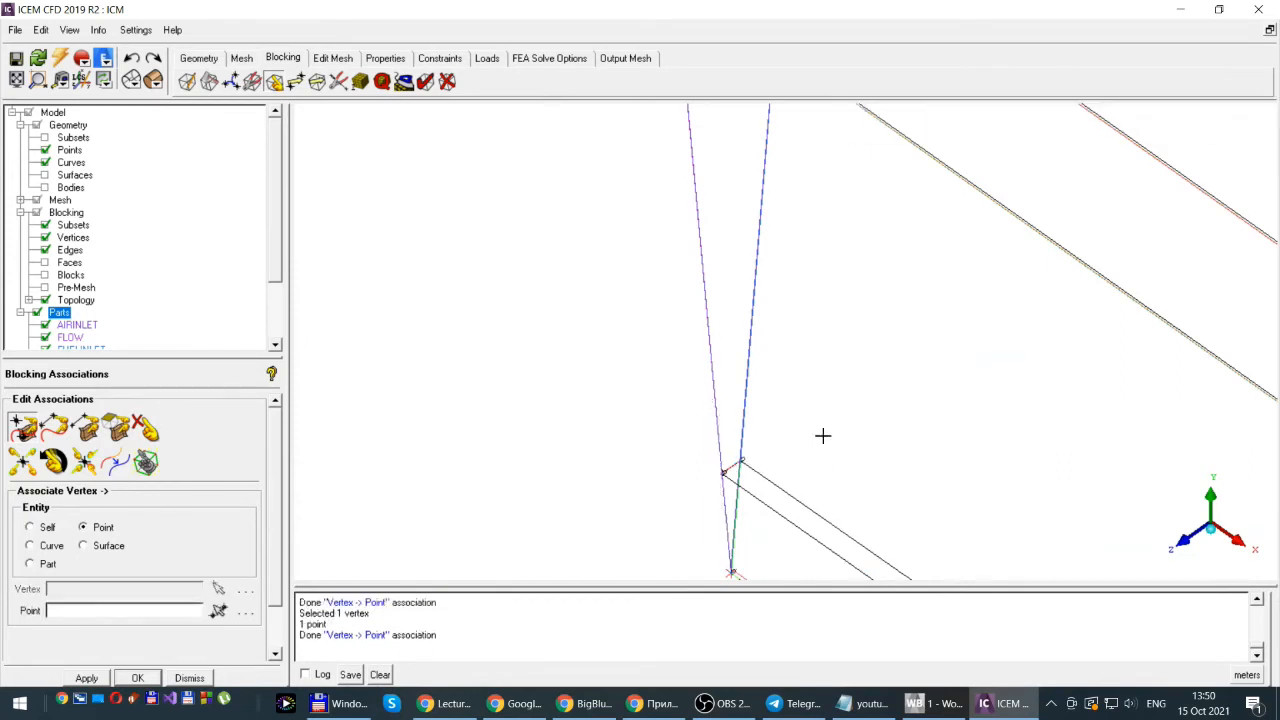
pyautogui.scroll(-2, 849, 401)
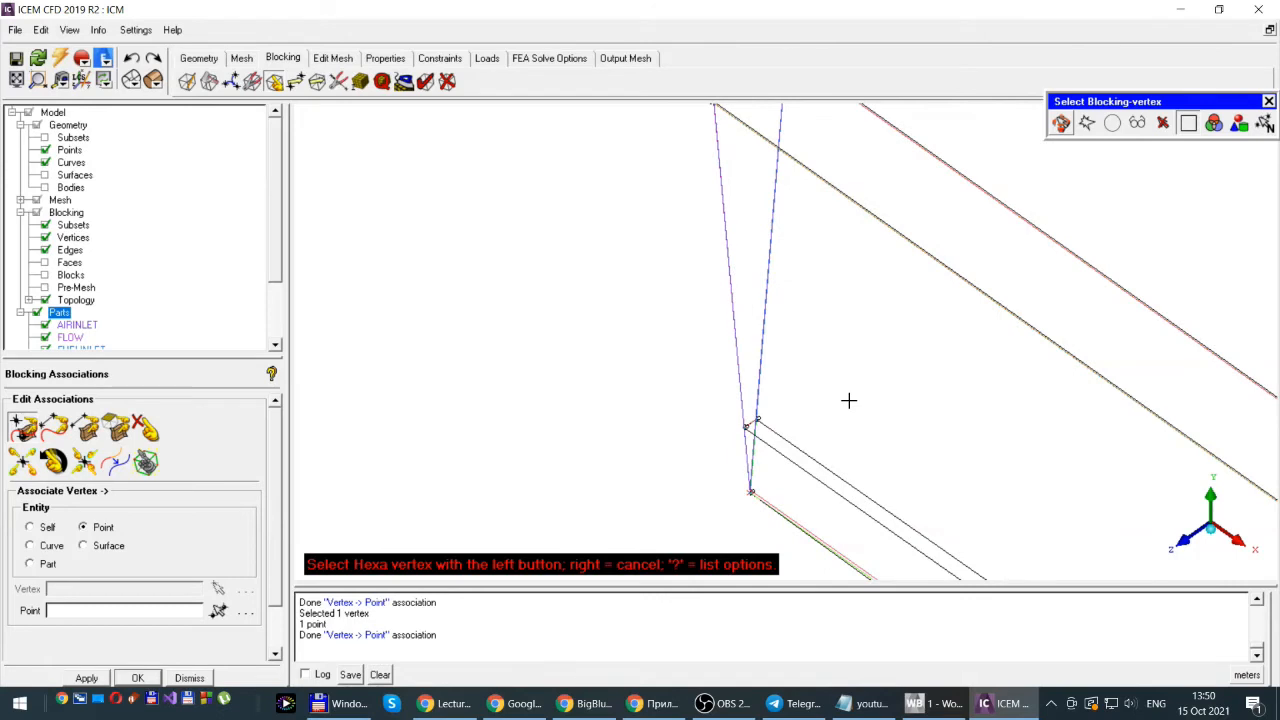
pyautogui.scroll(-2, 849, 401)
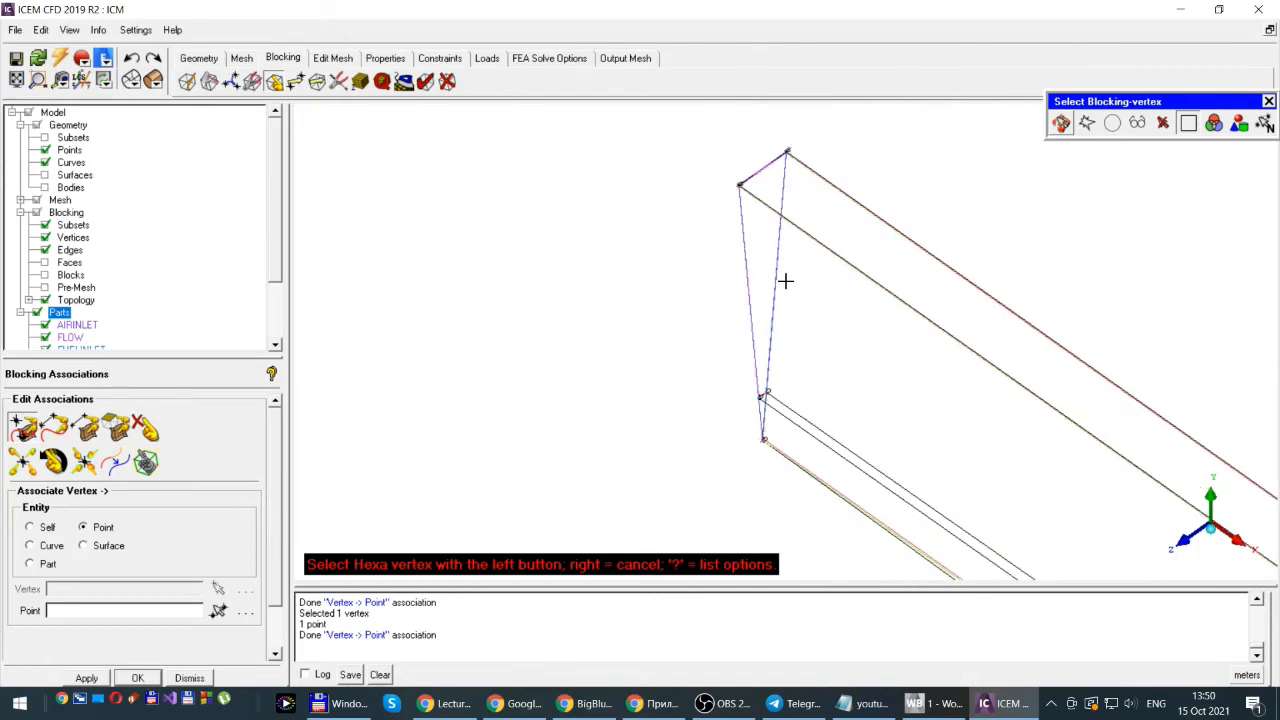
pyautogui.click(738, 184)
pyautogui.click(738, 184)
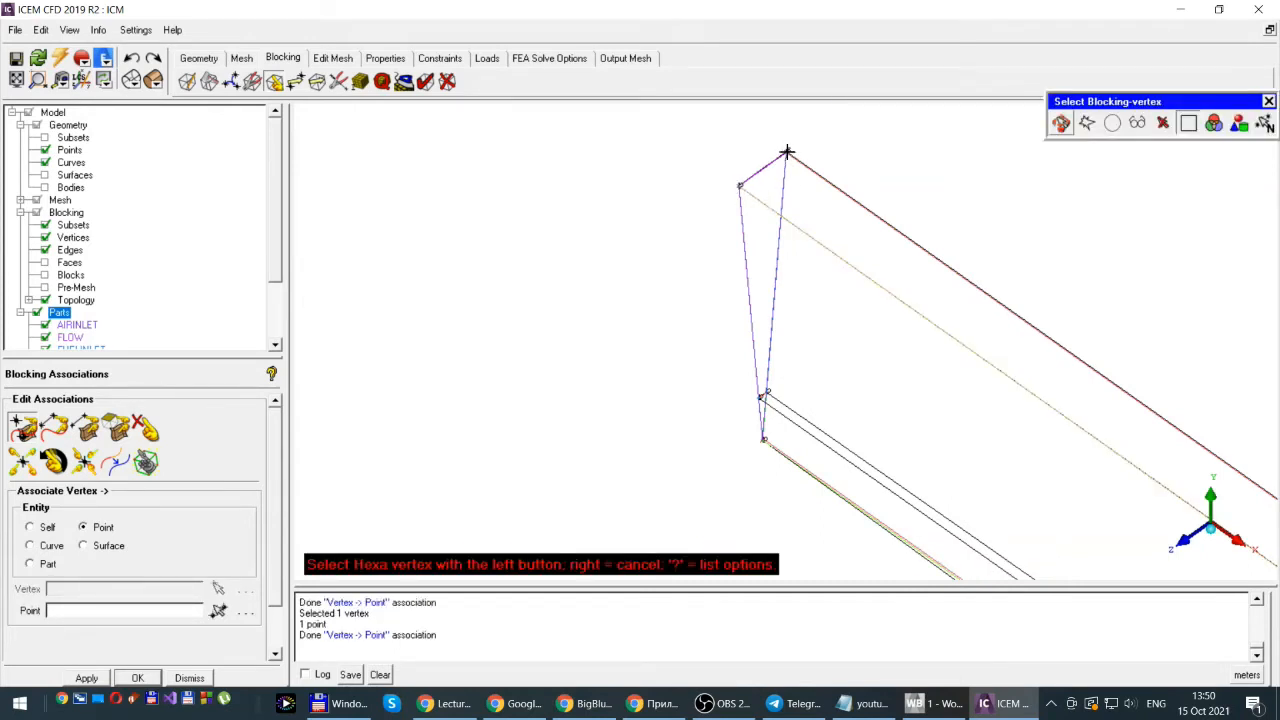
pyautogui.click(787, 152)
pyautogui.click(787, 152)
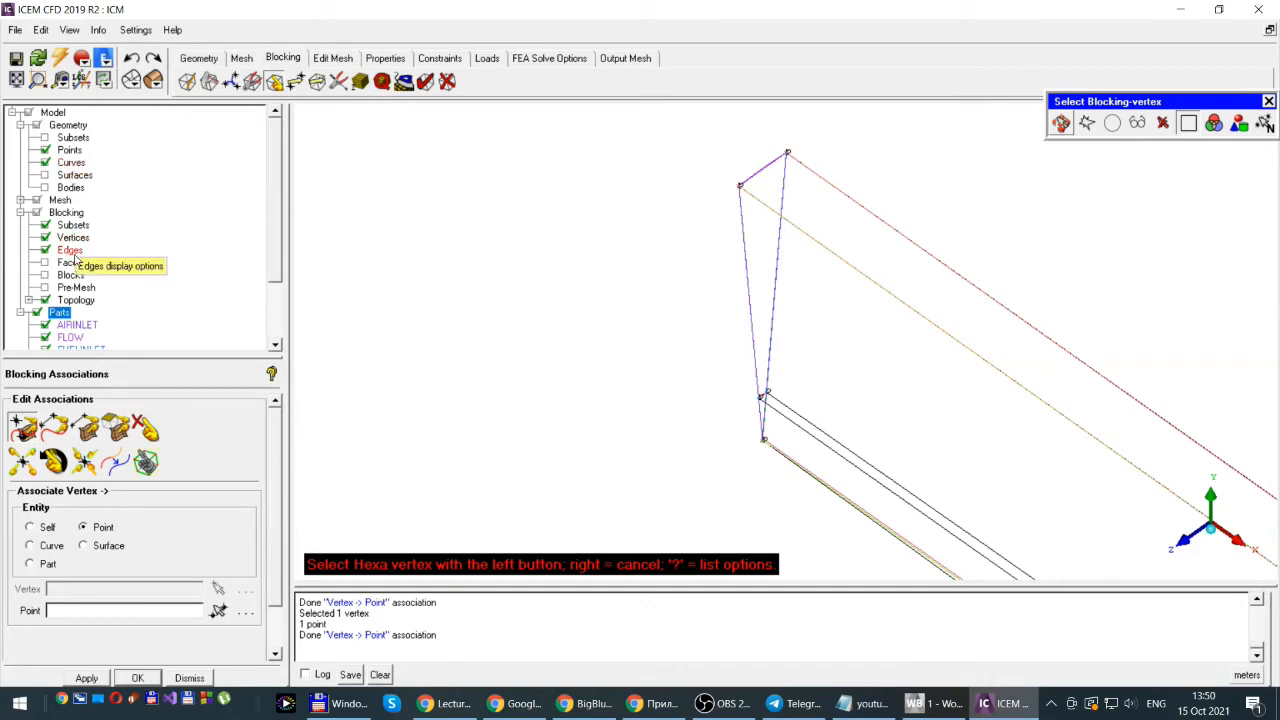
# - Associate the block's upper inlet edge with the geometry curve running along the top of the inlet face
pyautogui.click(53, 428)
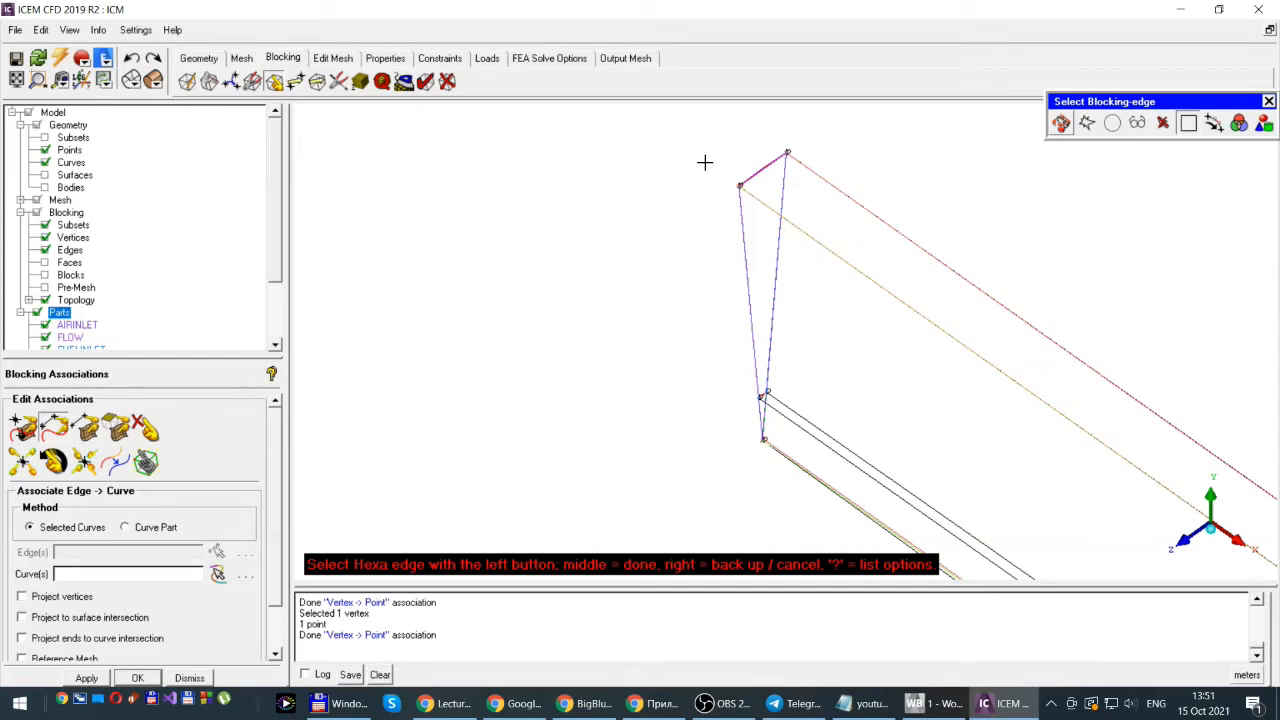
pyautogui.click(705, 162)
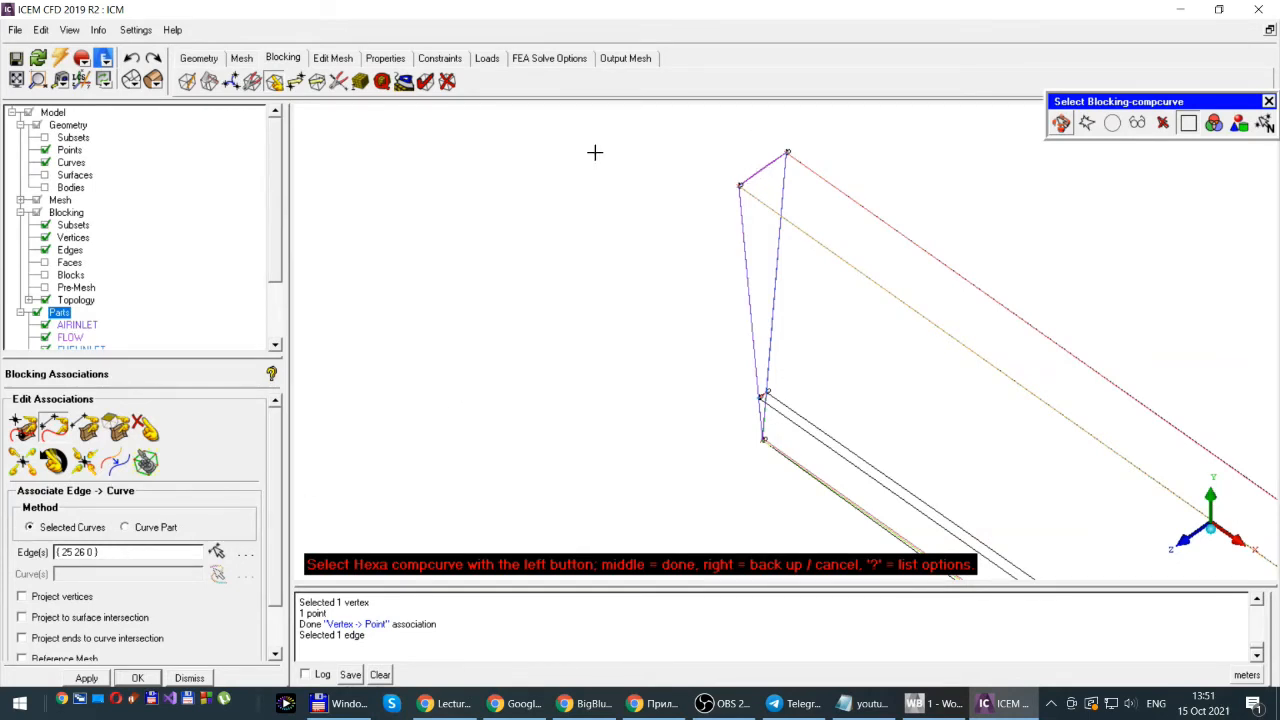
pyautogui.click(762, 169)
pyautogui.middleClick(728, 154)
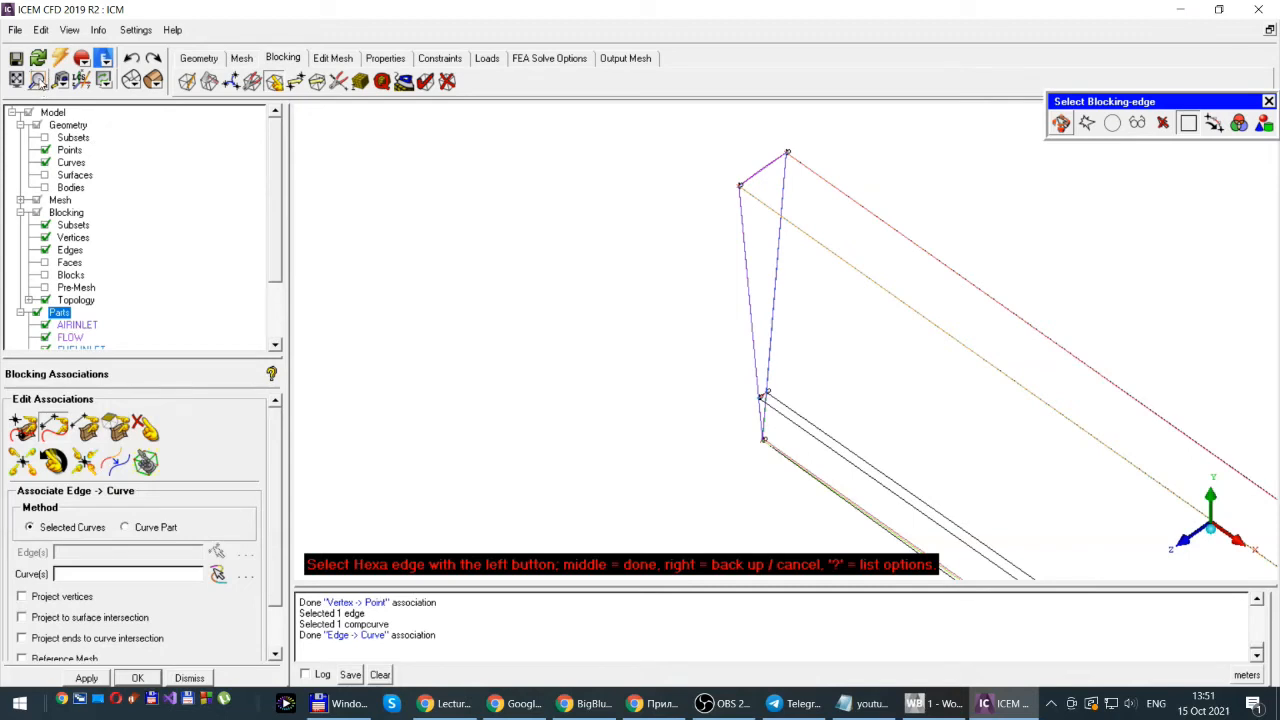
# - Display the blocking edge associations and inspect the one between the upper inlet edge and its curve close up
pyautogui.press('F9')
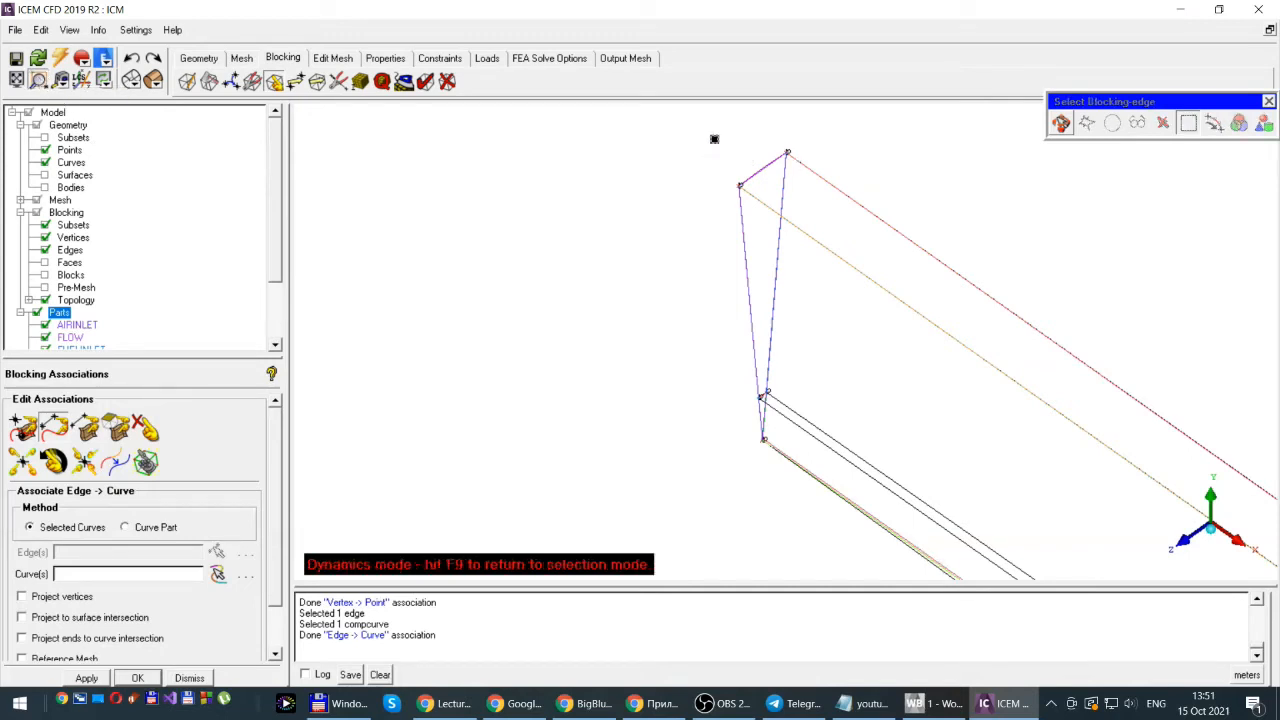
pyautogui.moveTo(723, 146); pyautogui.dragTo(806, 197)
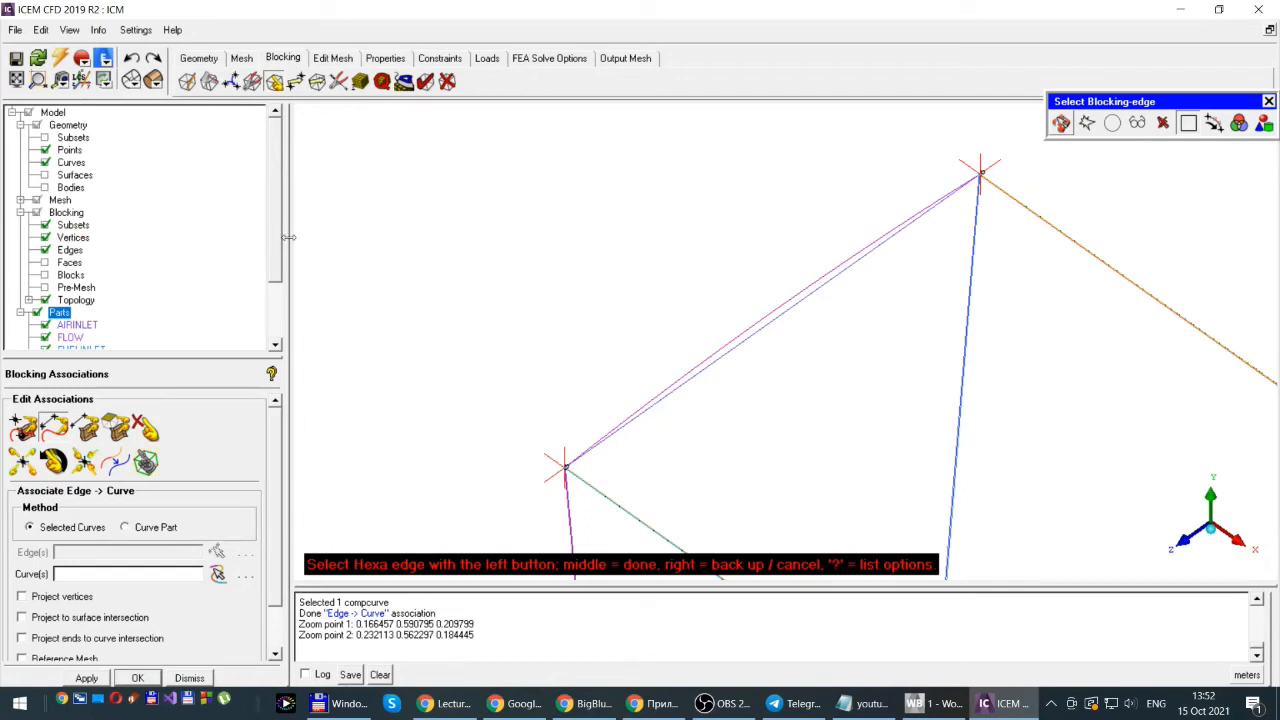
pyautogui.scroll(-3, 280, 202)
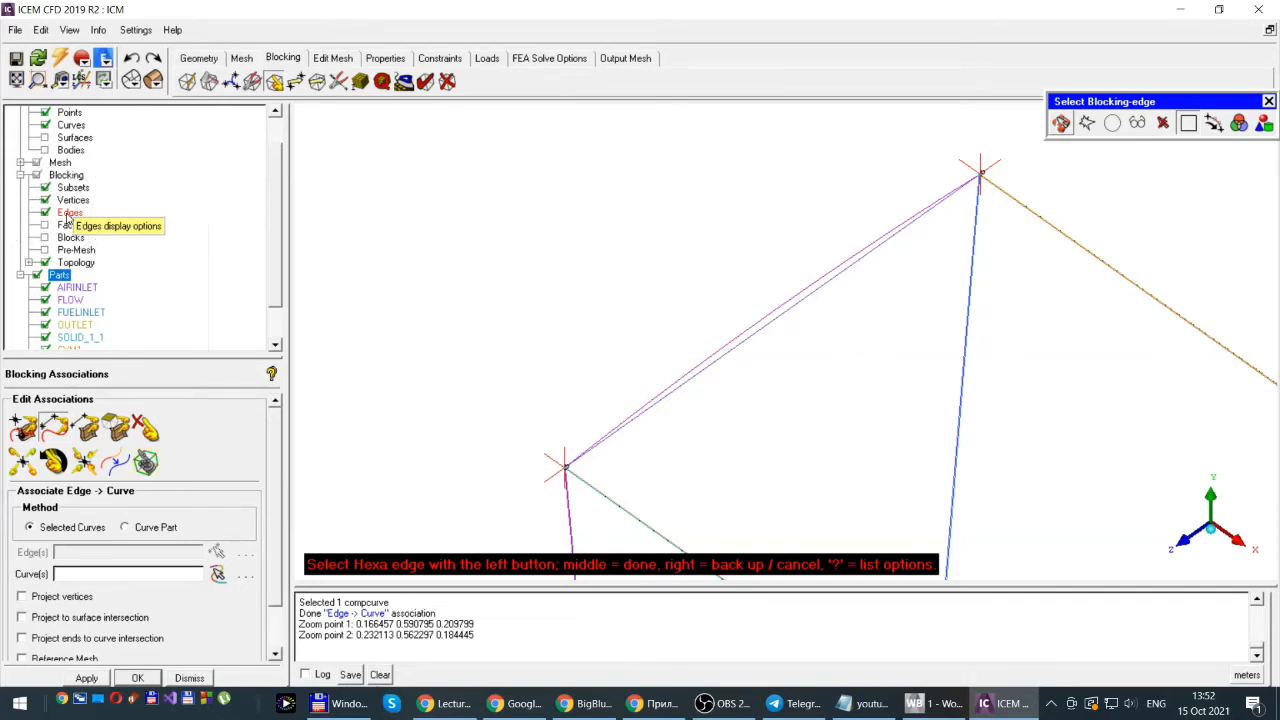
pyautogui.rightClick(68, 215)
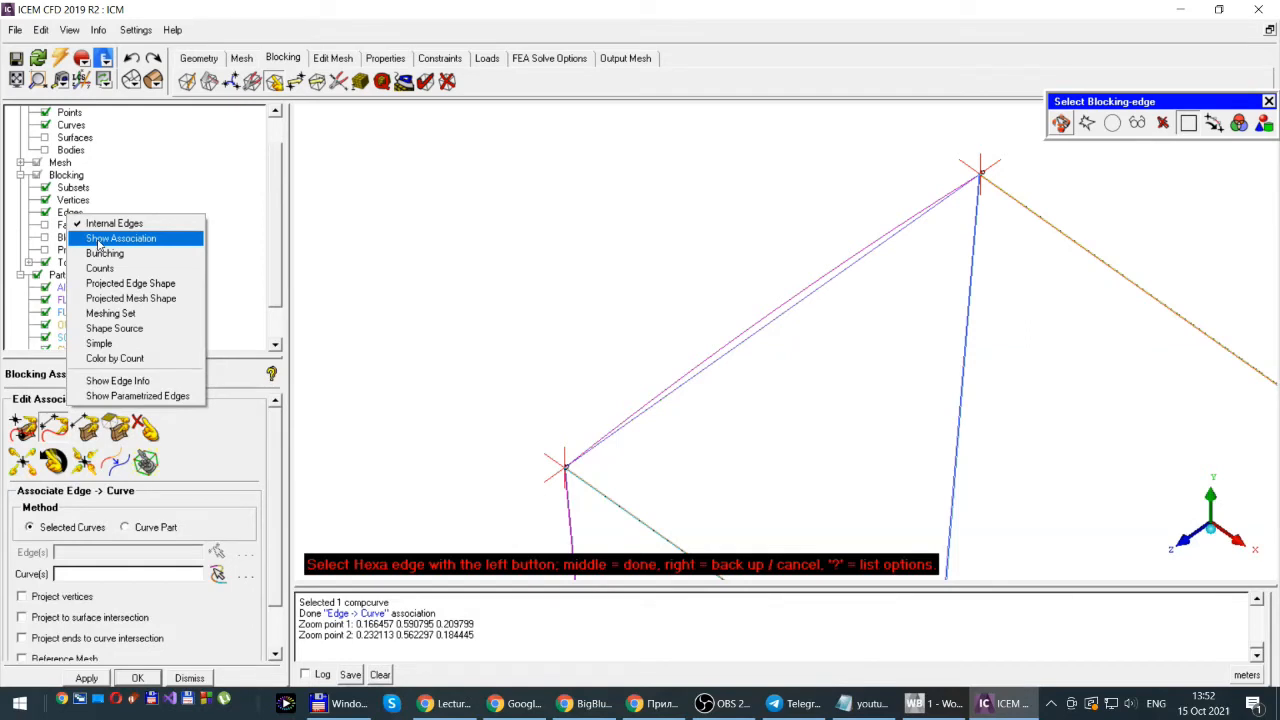
pyautogui.click(98, 240)
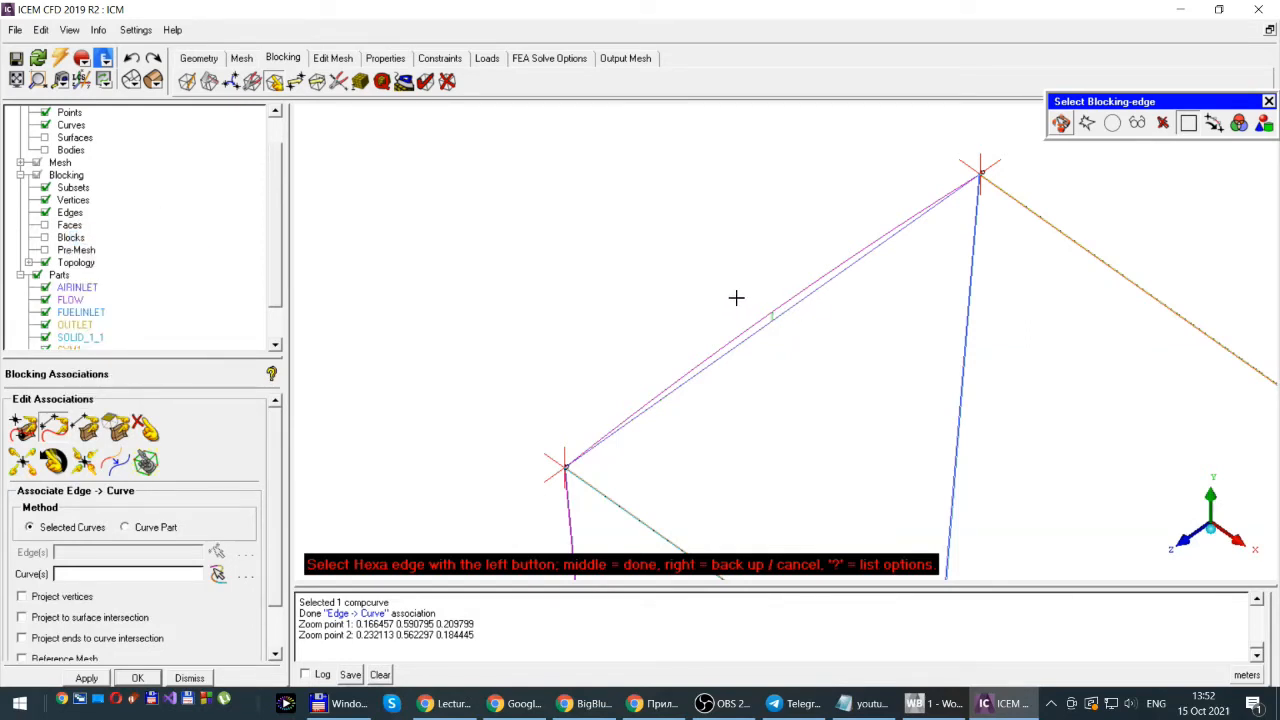
pyautogui.click(37, 80)
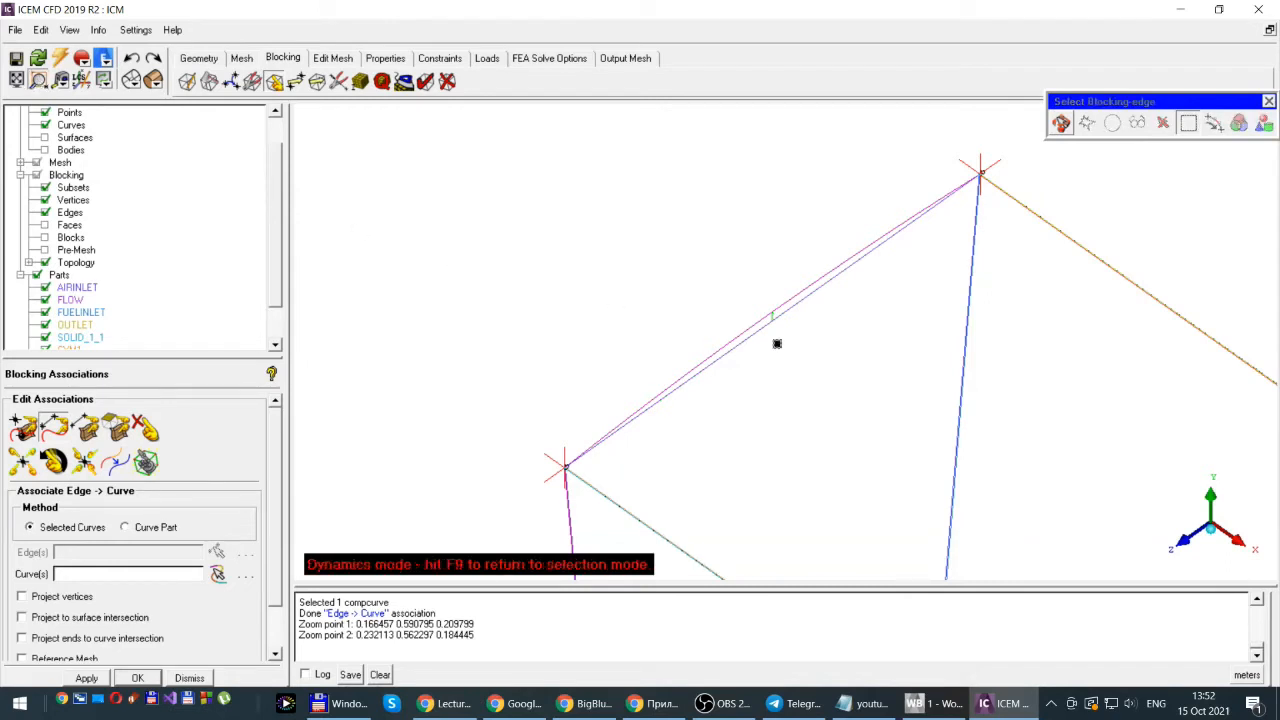
pyautogui.moveTo(750, 293); pyautogui.dragTo(797, 348)
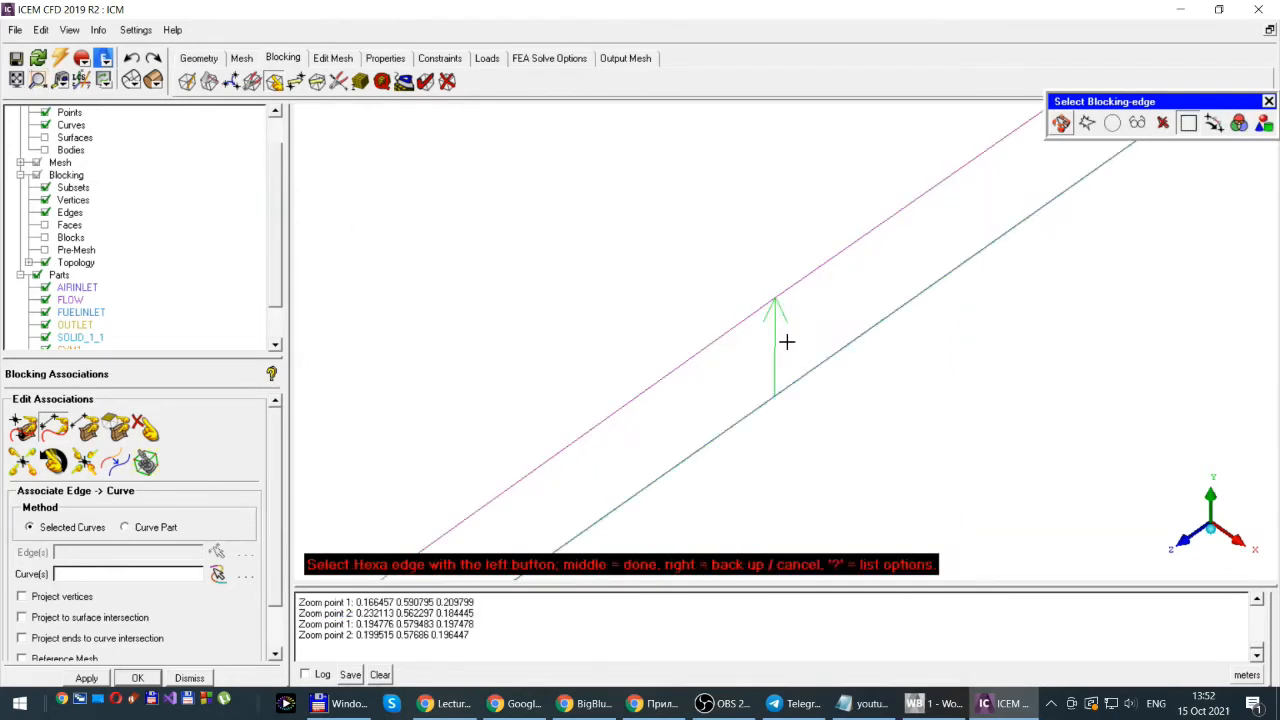
# - Associate the short split edge at the inlet end with the curve dividing the inlet face
pyautogui.scroll(-4, 791, 336)
pyautogui.scroll(-2, 791, 330)
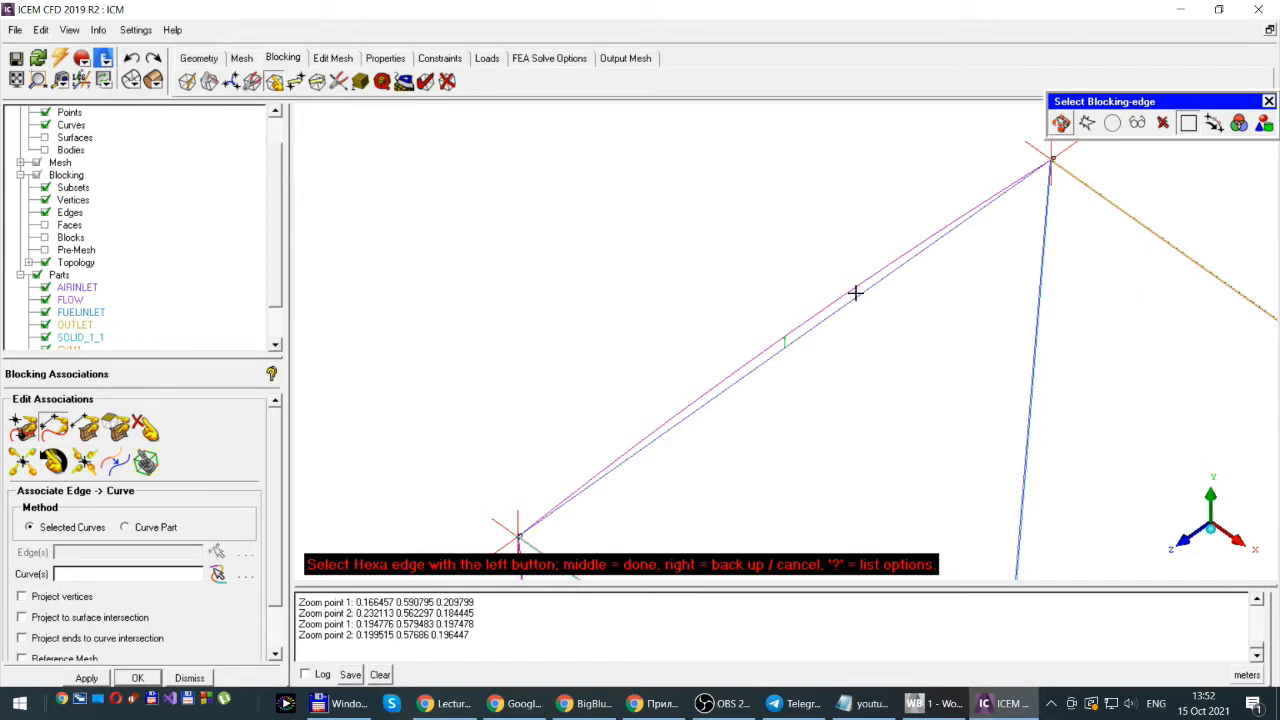
pyautogui.scroll(-6, 545, 295)
pyautogui.scroll(-6, 585, 310)
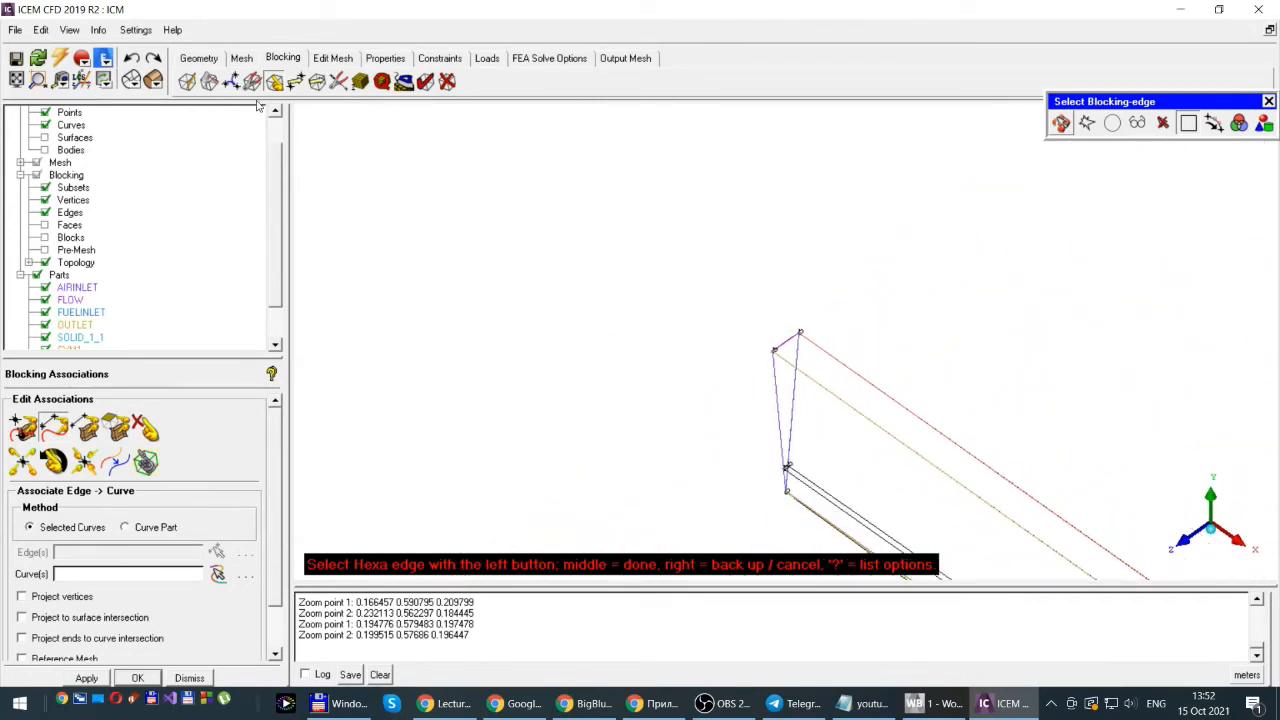
pyautogui.click(39, 82)
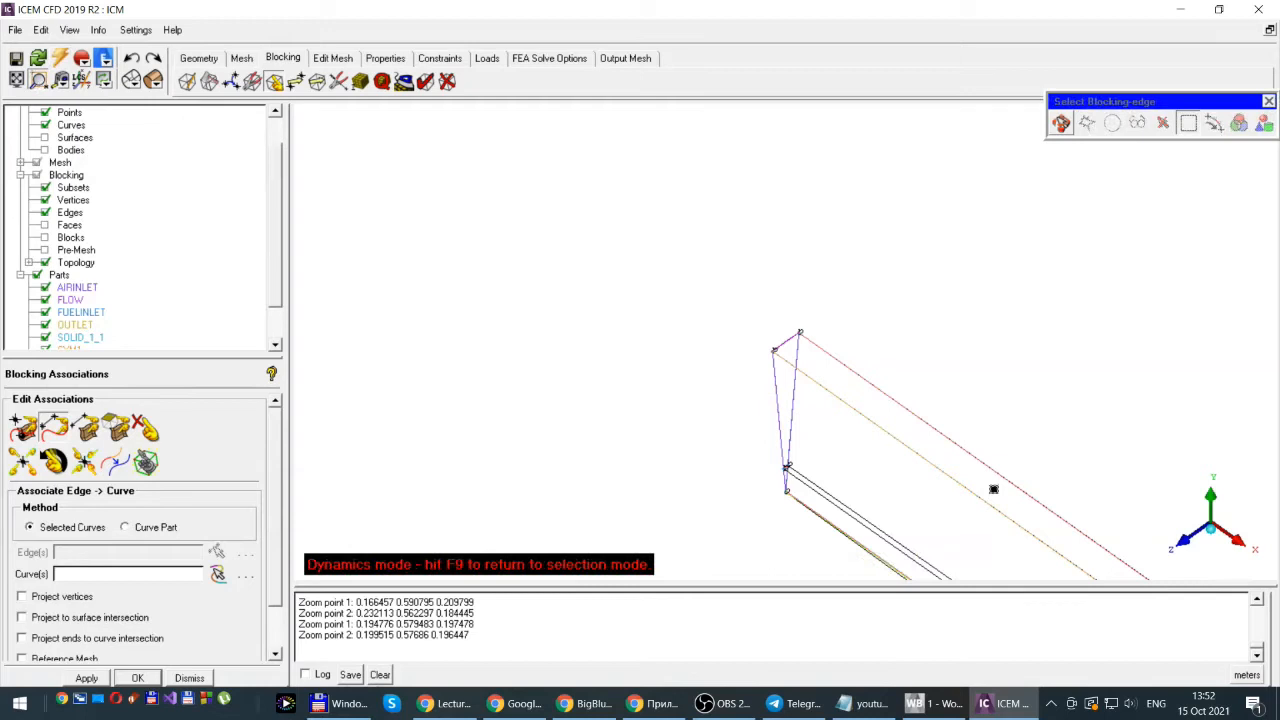
pyautogui.moveTo(771, 460); pyautogui.dragTo(807, 482)
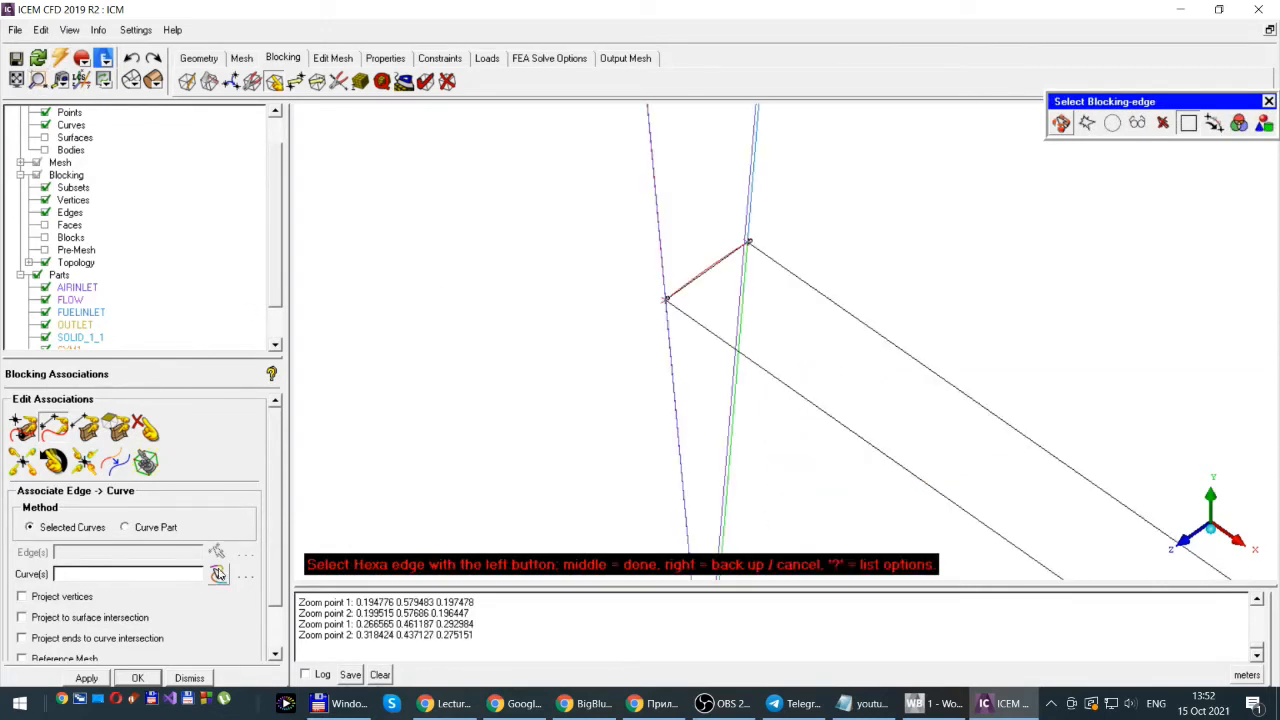
pyautogui.click(706, 271)
pyautogui.middleClick(815, 217)
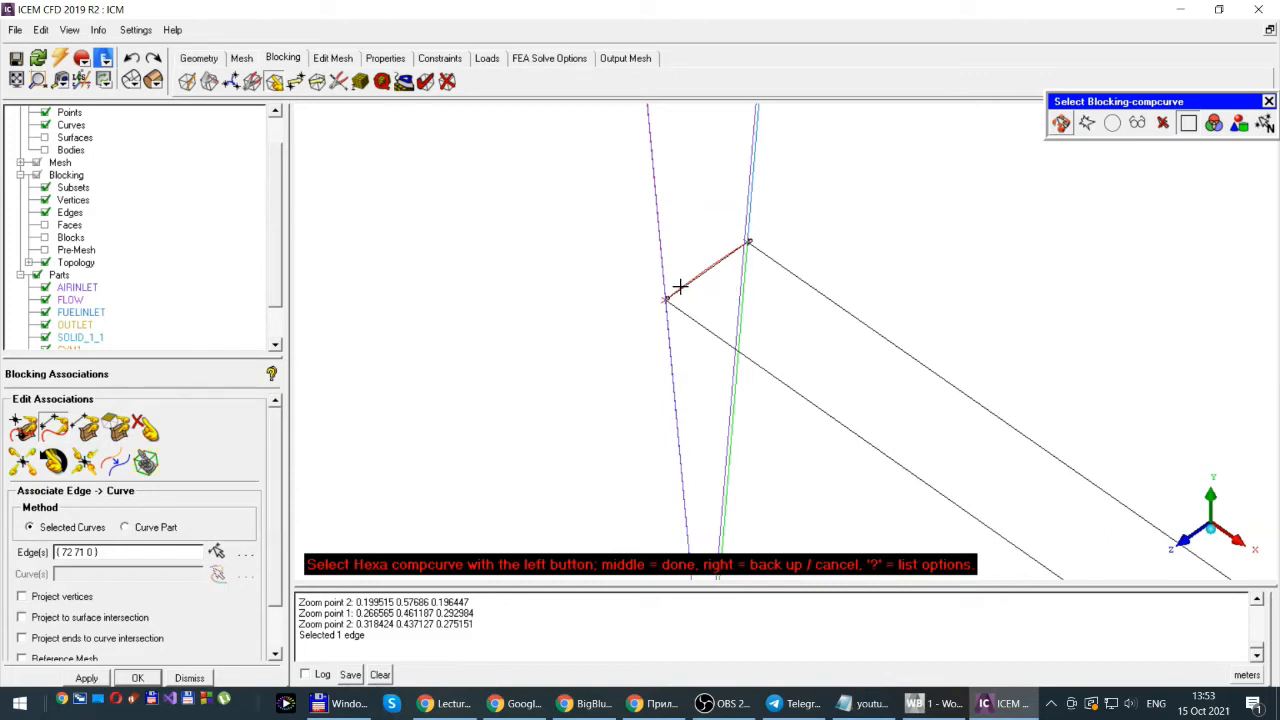
pyautogui.click(704, 269)
pyautogui.middleClick(821, 223)
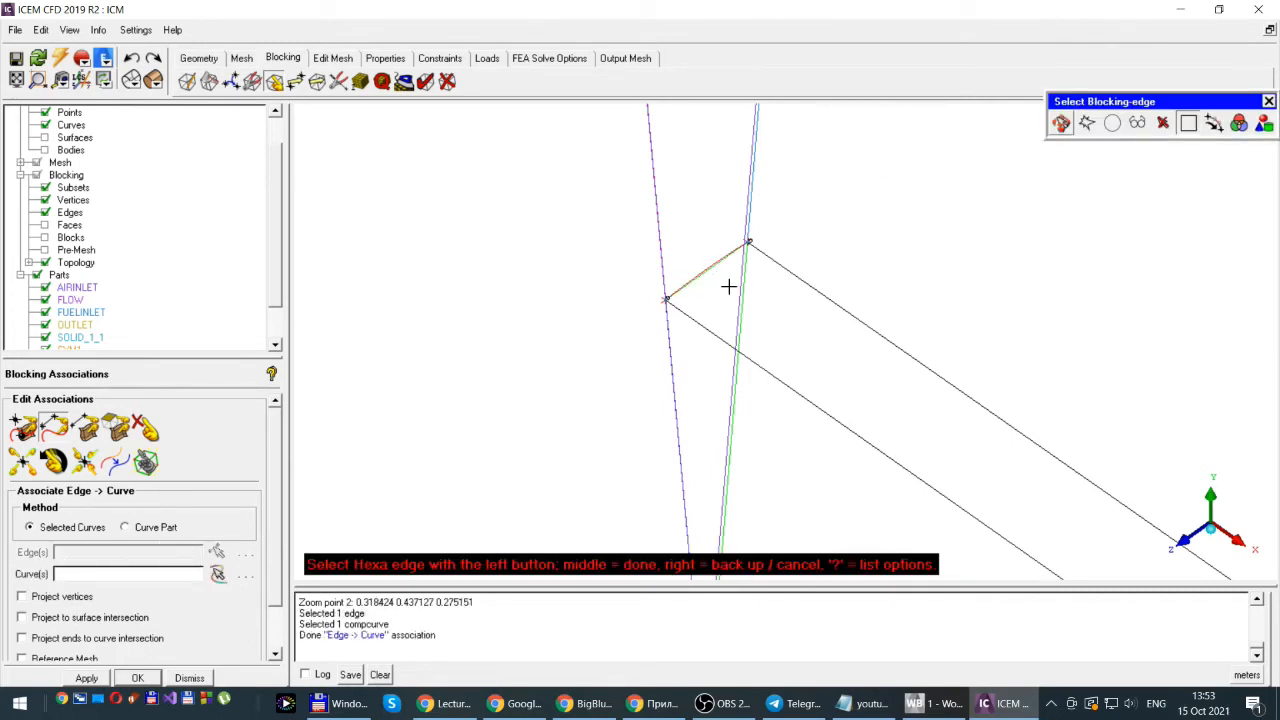
# - Close the association settings and refresh the edge association display while viewing the inlet's dividing edge close up
pyautogui.click(38, 82)
pyautogui.moveTo(641, 214); pyautogui.dragTo(800, 380)
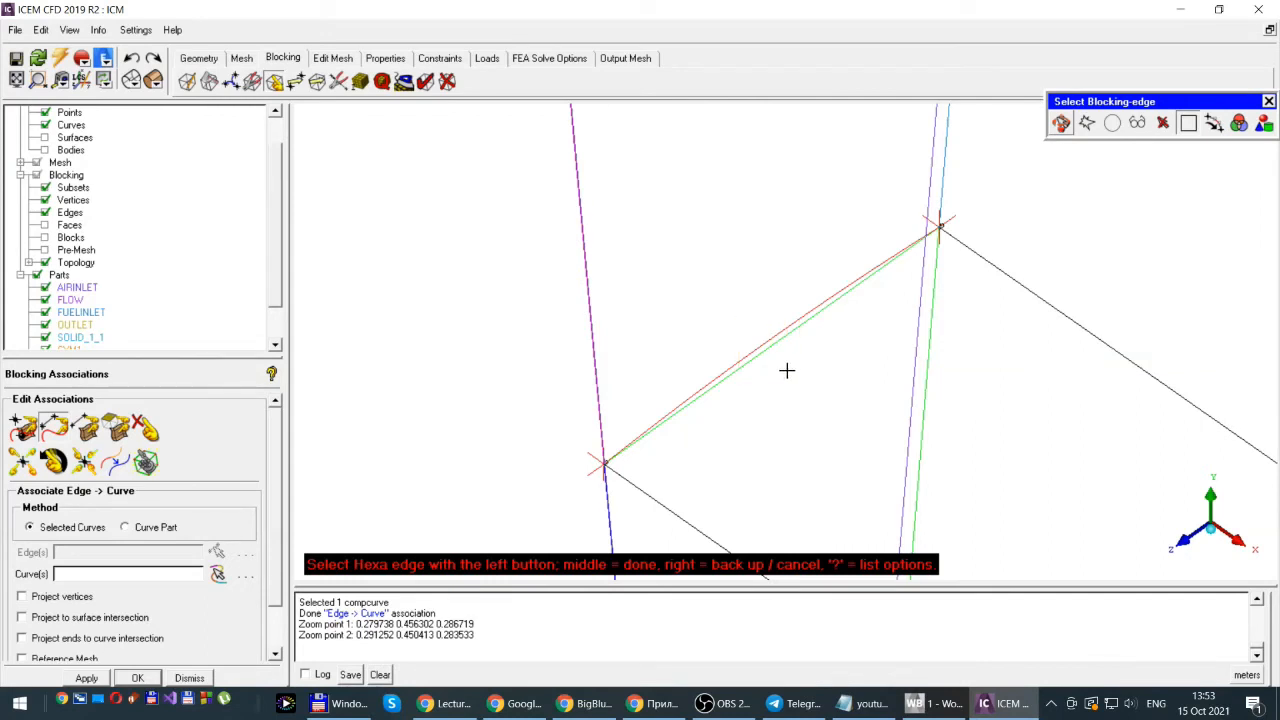
pyautogui.click(38, 80)
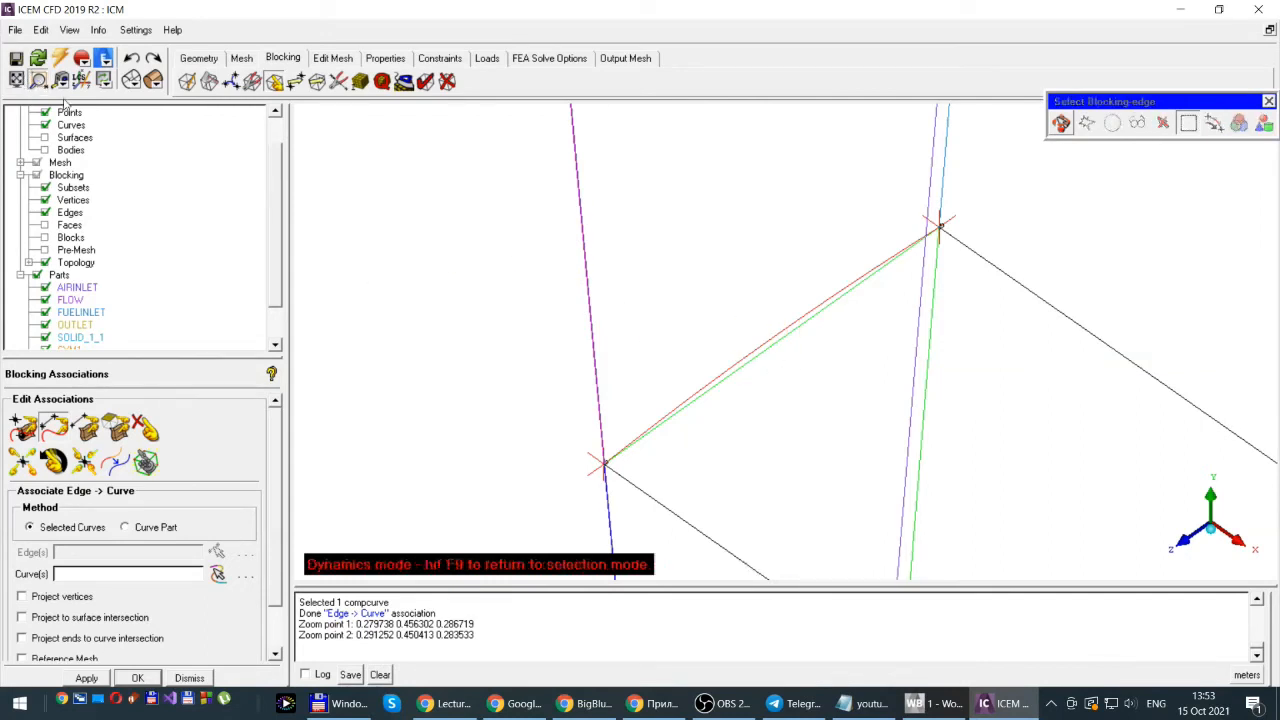
pyautogui.moveTo(550, 246); pyautogui.dragTo(907, 420)
pyautogui.rightClick(62, 218)
pyautogui.click(185, 238)
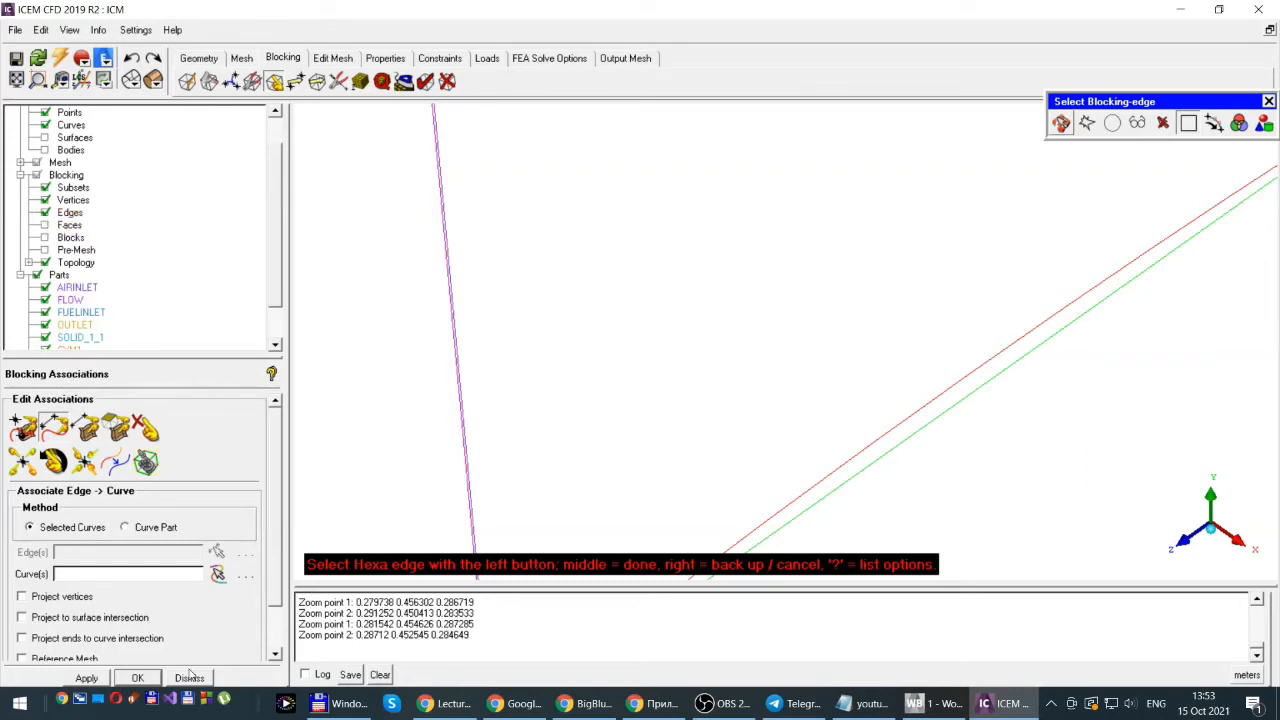
pyautogui.click(189, 679)
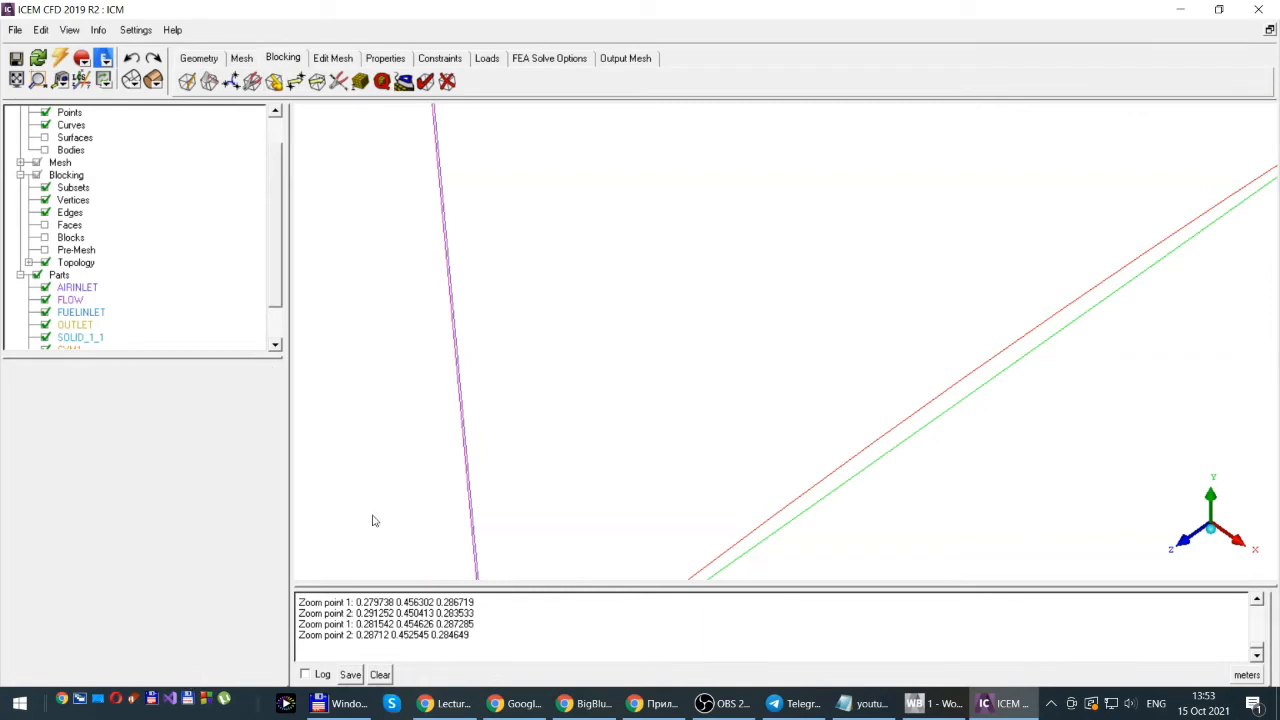
pyautogui.rightClick(71, 214)
pyautogui.click(112, 232)
# - Examine the inlet's dividing edge association and how edges and curves meet at the wedge's lower tip
pyautogui.scroll(-2, 971, 363)
pyautogui.scroll(-10, 969, 357)
pyautogui.scroll(-4, 966, 328)
pyautogui.moveTo(965, 328); pyautogui.dragTo(958, 324)
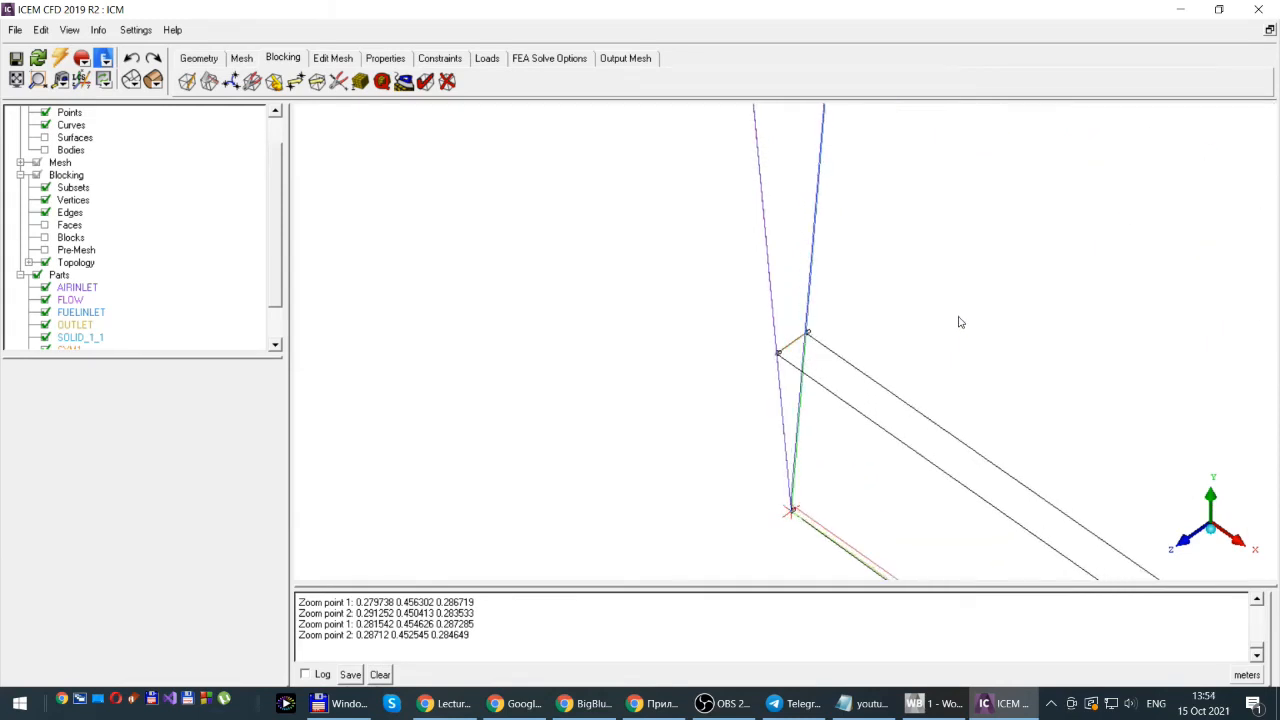
pyautogui.moveTo(958, 322); pyautogui.dragTo(958, 322)
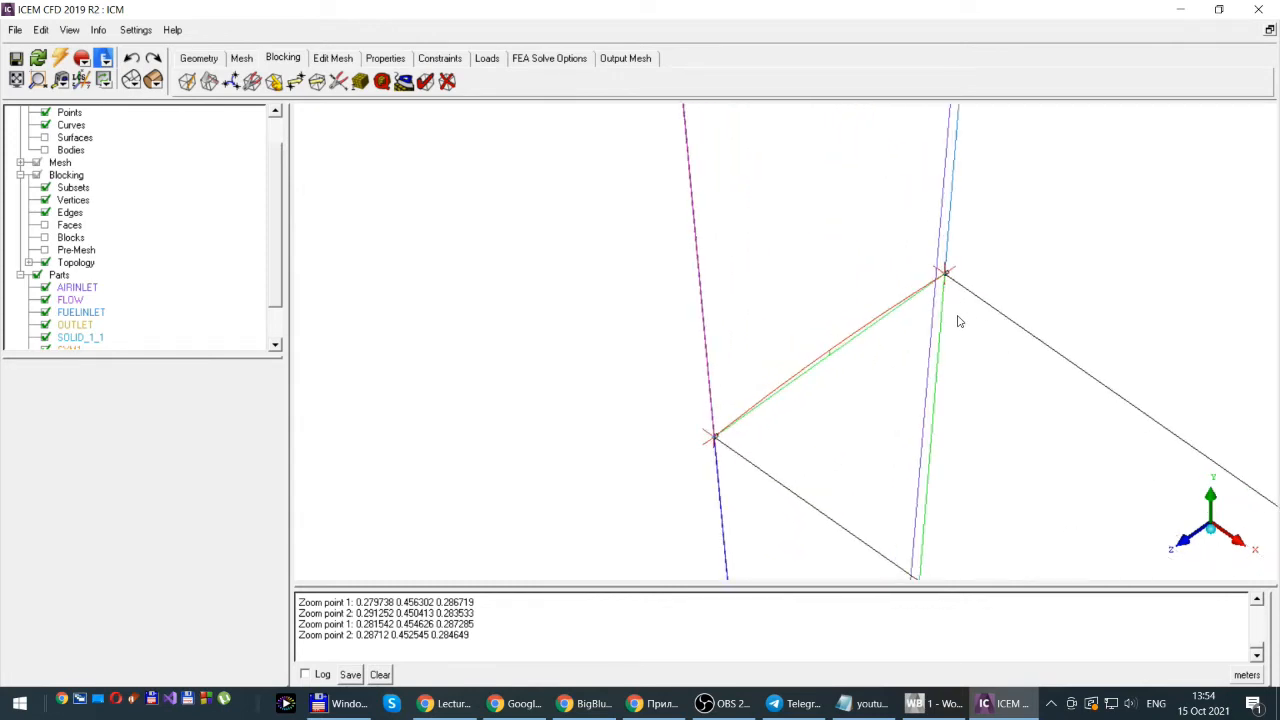
pyautogui.moveTo(958, 321); pyautogui.dragTo(958, 319)
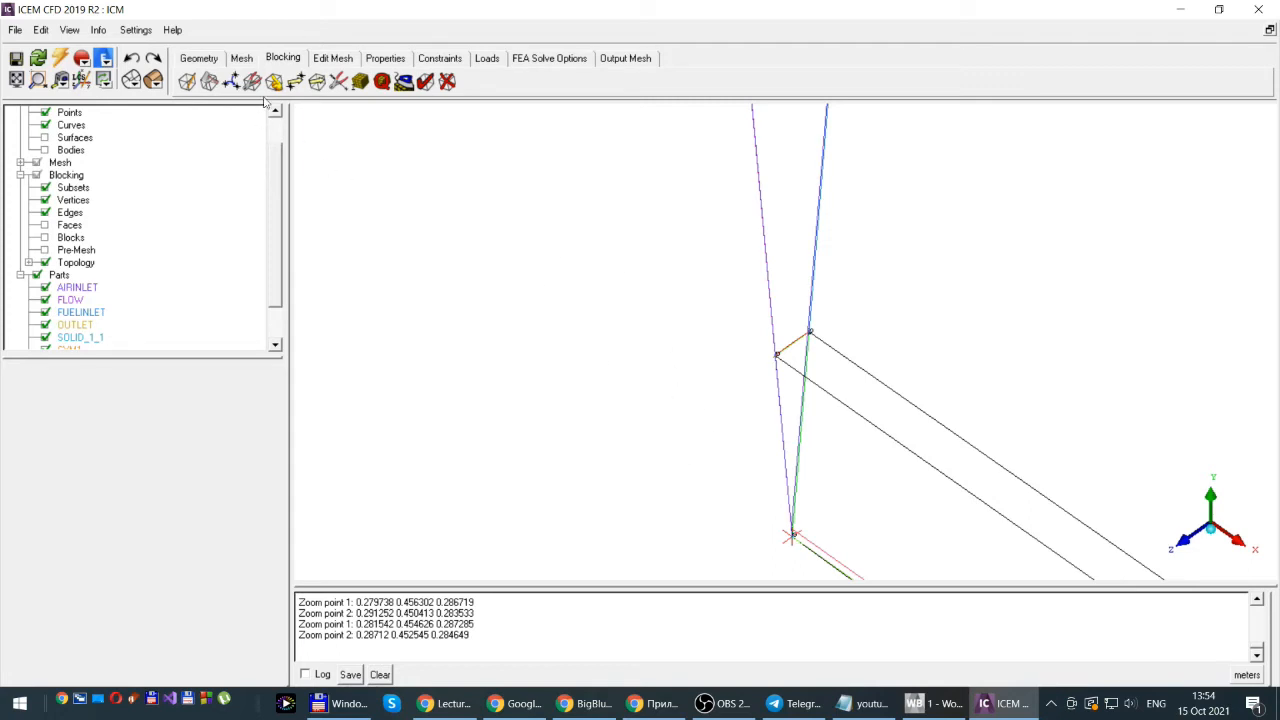
pyautogui.click(38, 80)
pyautogui.moveTo(772, 516); pyautogui.dragTo(835, 566)
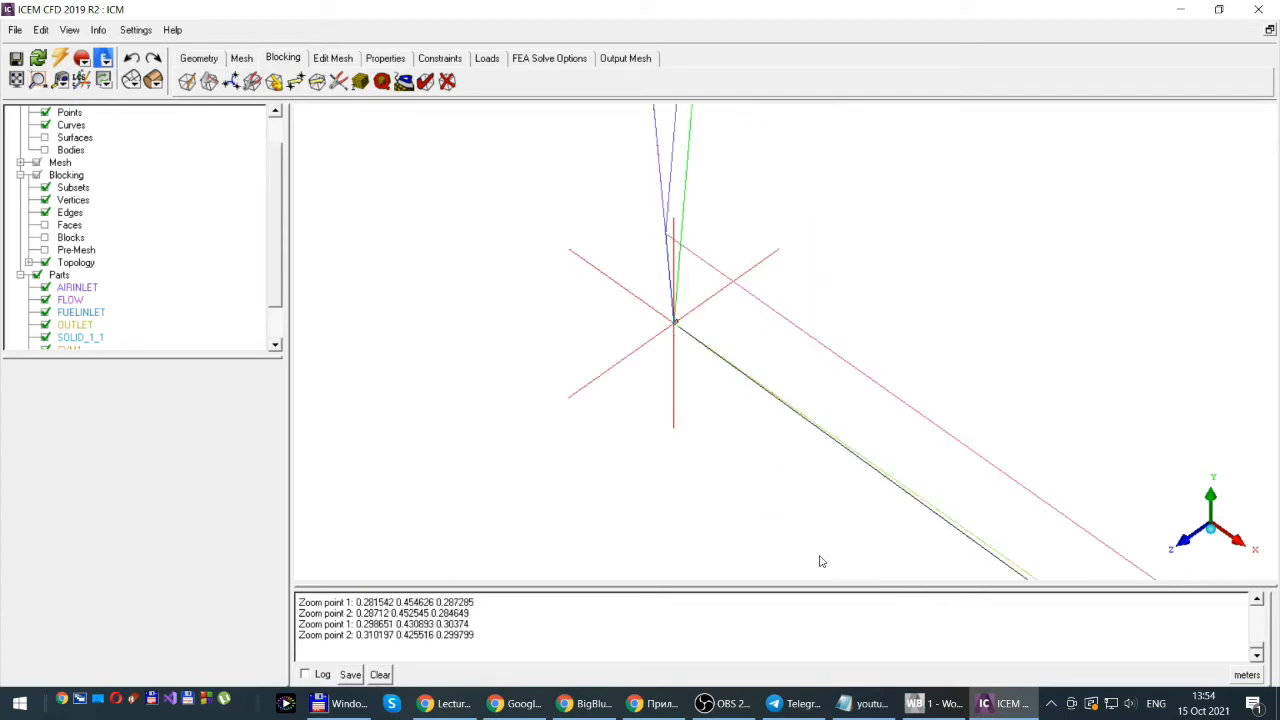
pyautogui.moveTo(754, 477); pyautogui.dragTo(856, 347, button='right')
pyautogui.scroll(5, 856, 347)
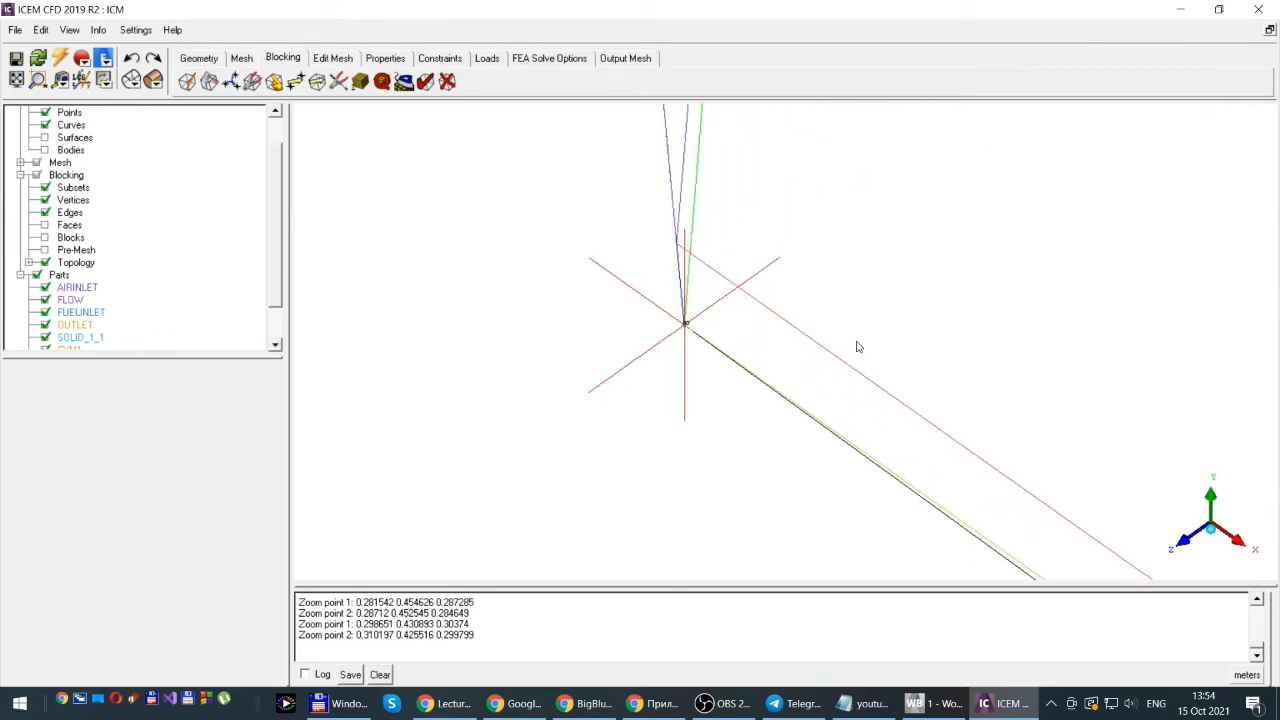
pyautogui.scroll(-5, 881, 318)
pyautogui.scroll(-5, 884, 318)
pyautogui.scroll(3, 891, 318)
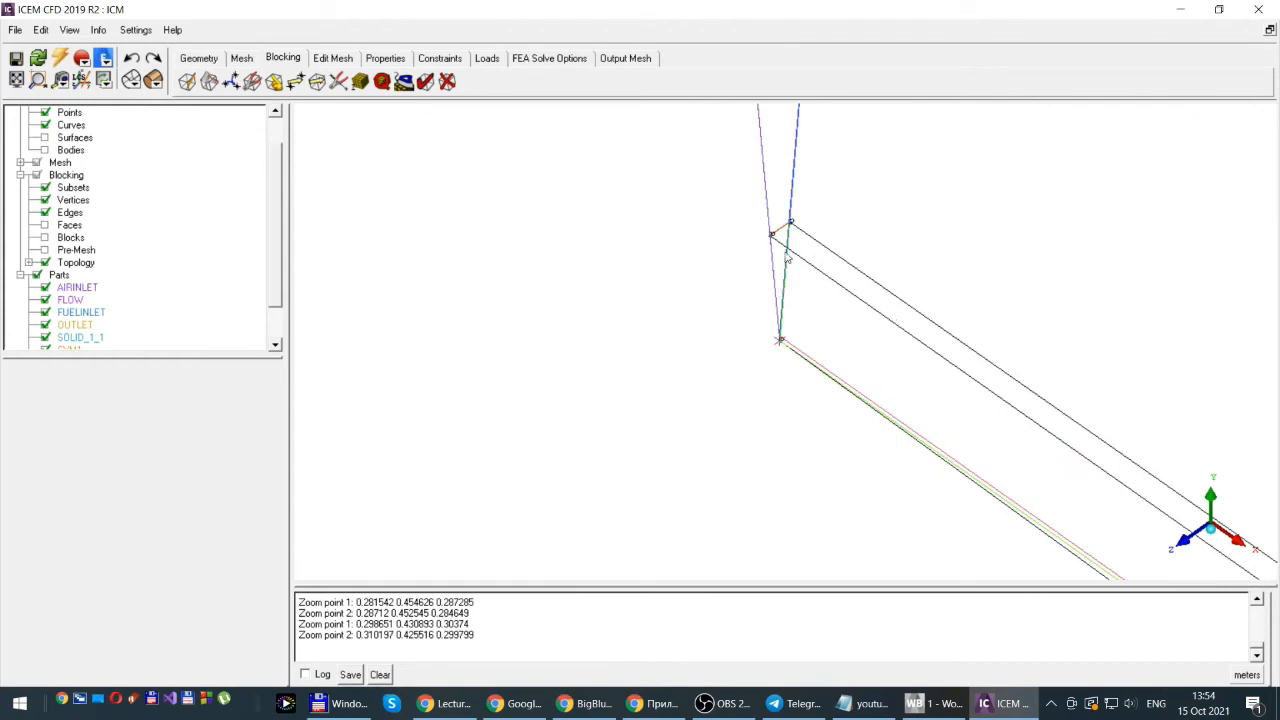
pyautogui.moveTo(793, 205); pyautogui.dragTo(809, 187)
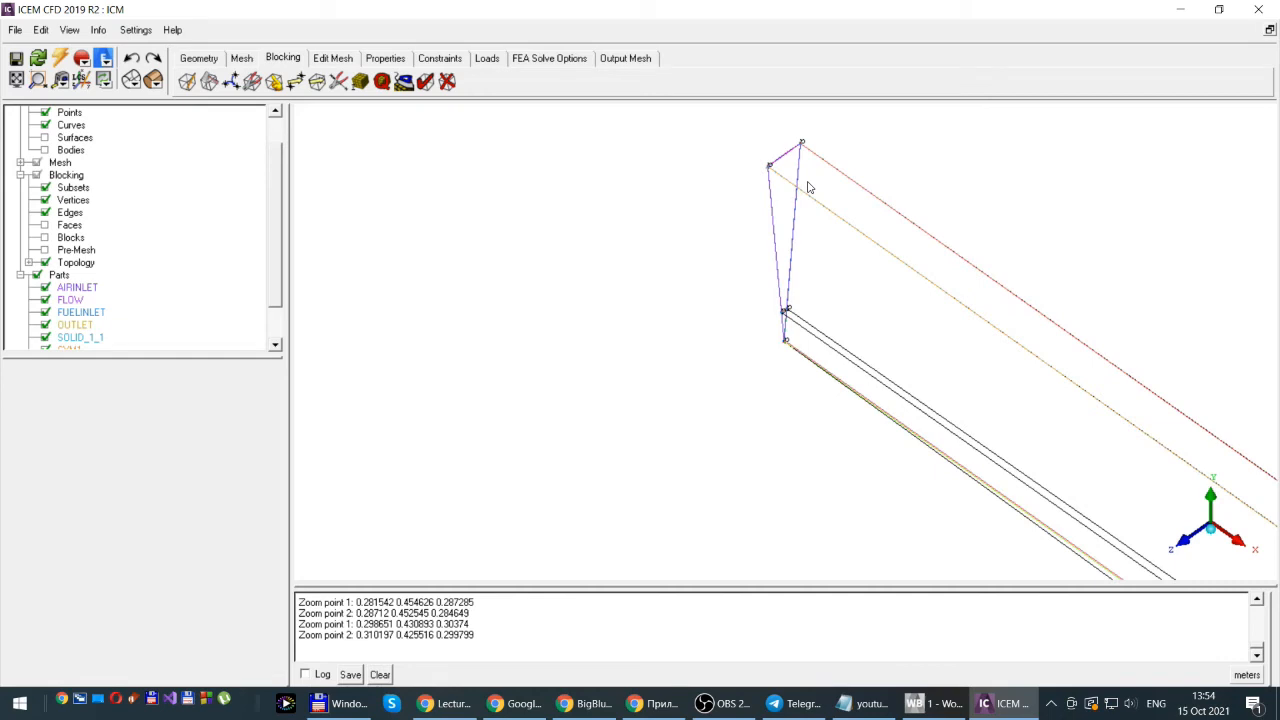
pyautogui.scroll(15, 809, 187)
pyautogui.scroll(8, 810, 187)
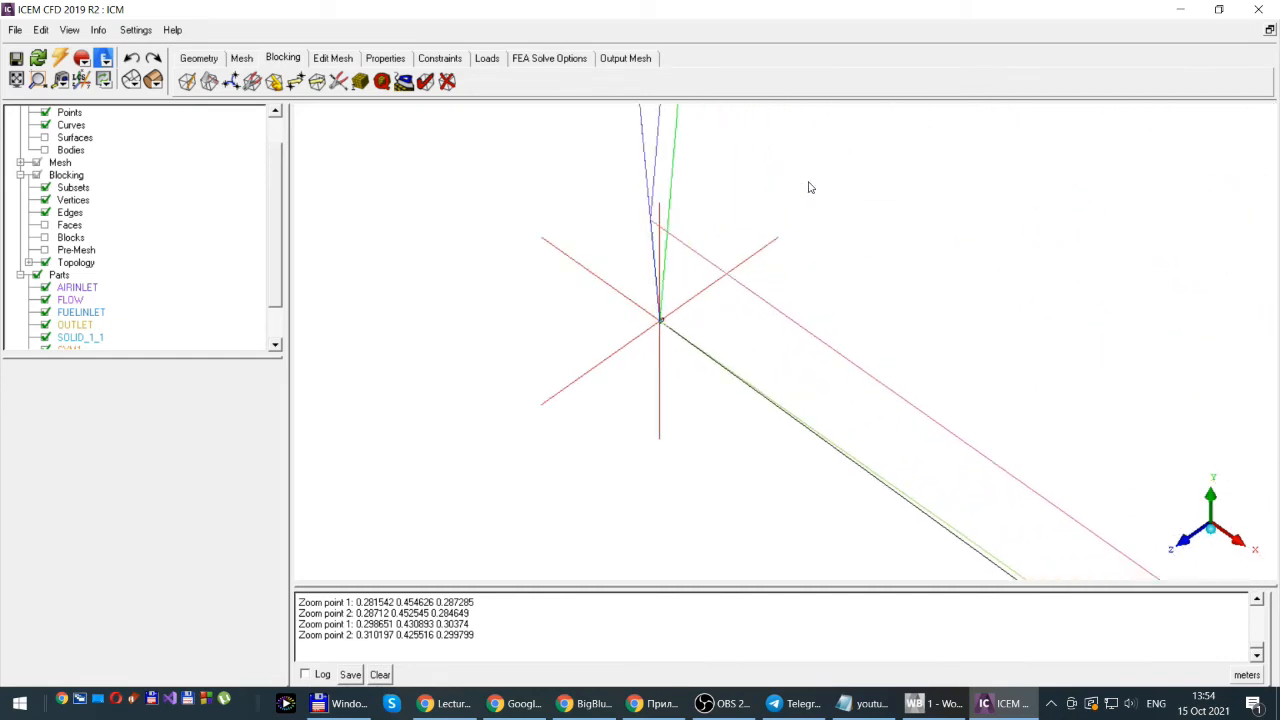
pyautogui.scroll(-10, 810, 187)
pyautogui.scroll(-12, 811, 187)
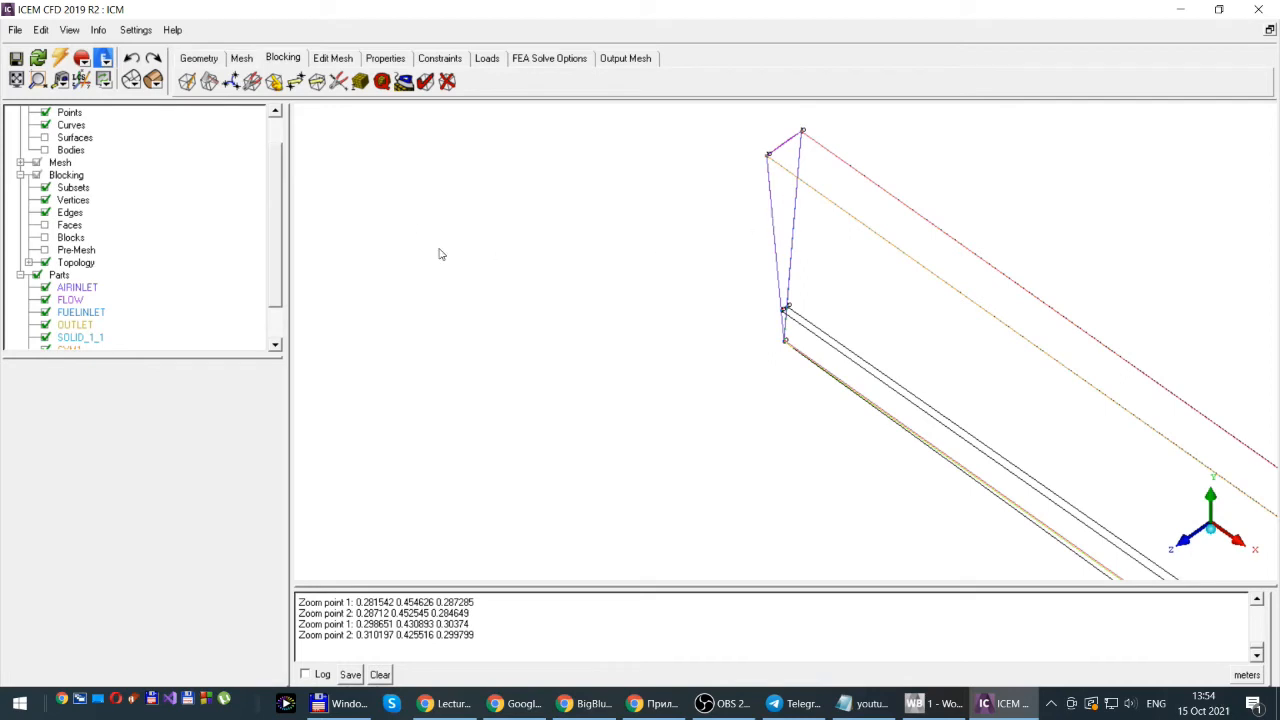
# - Associate the +Z-side inlet edge above the split with the geometry curve running along it
pyautogui.click(273, 84)
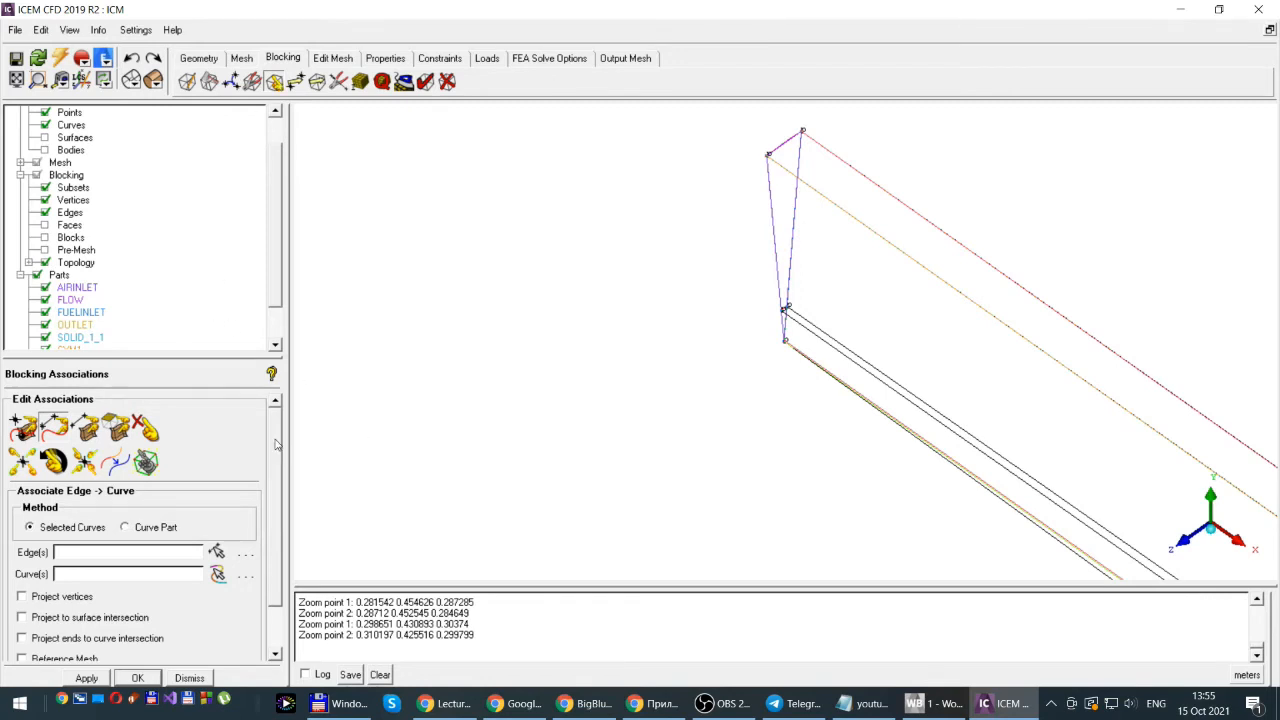
pyautogui.scroll(-2, 278, 445)
pyautogui.click(216, 497)
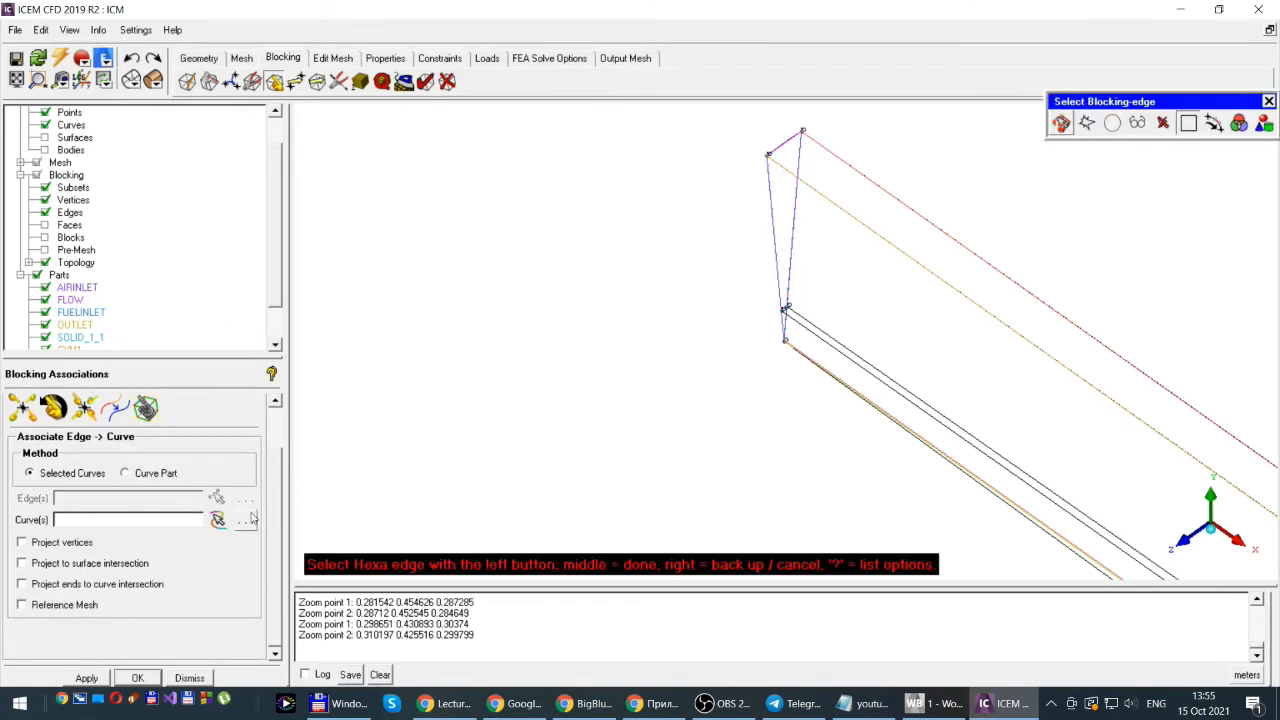
pyautogui.click(772, 213)
pyautogui.middleClick(710, 231)
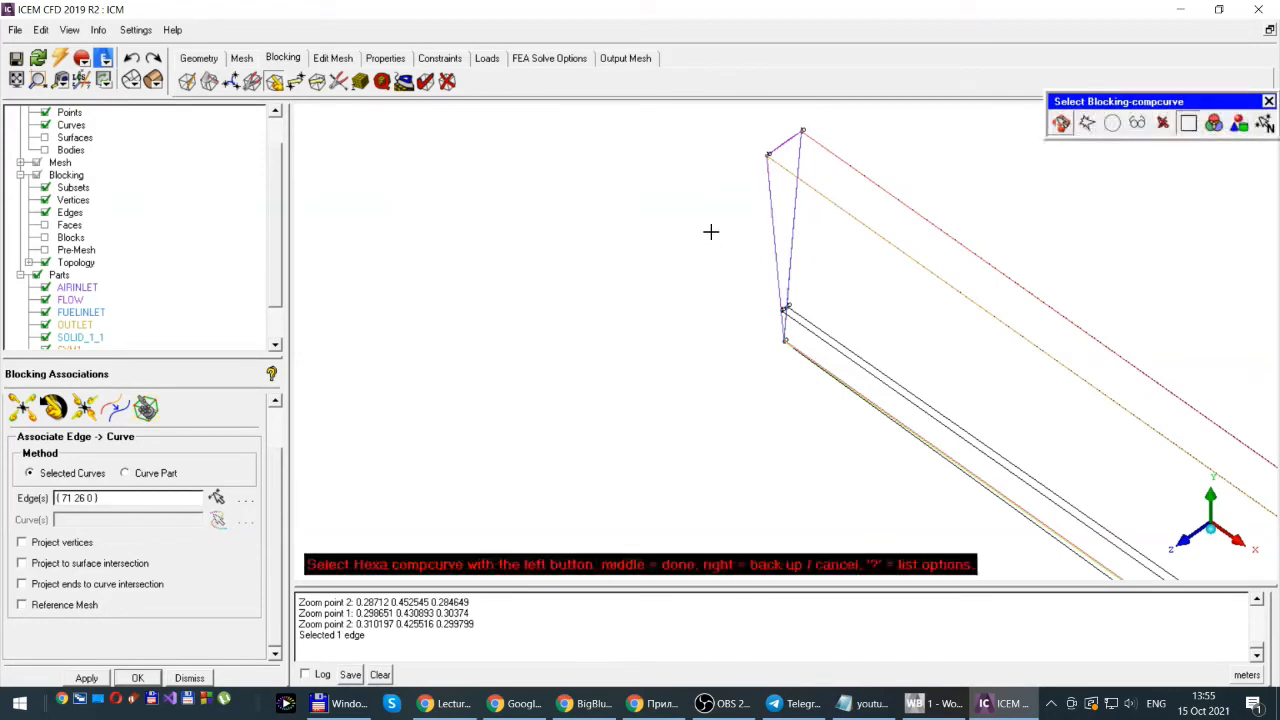
pyautogui.click(772, 222)
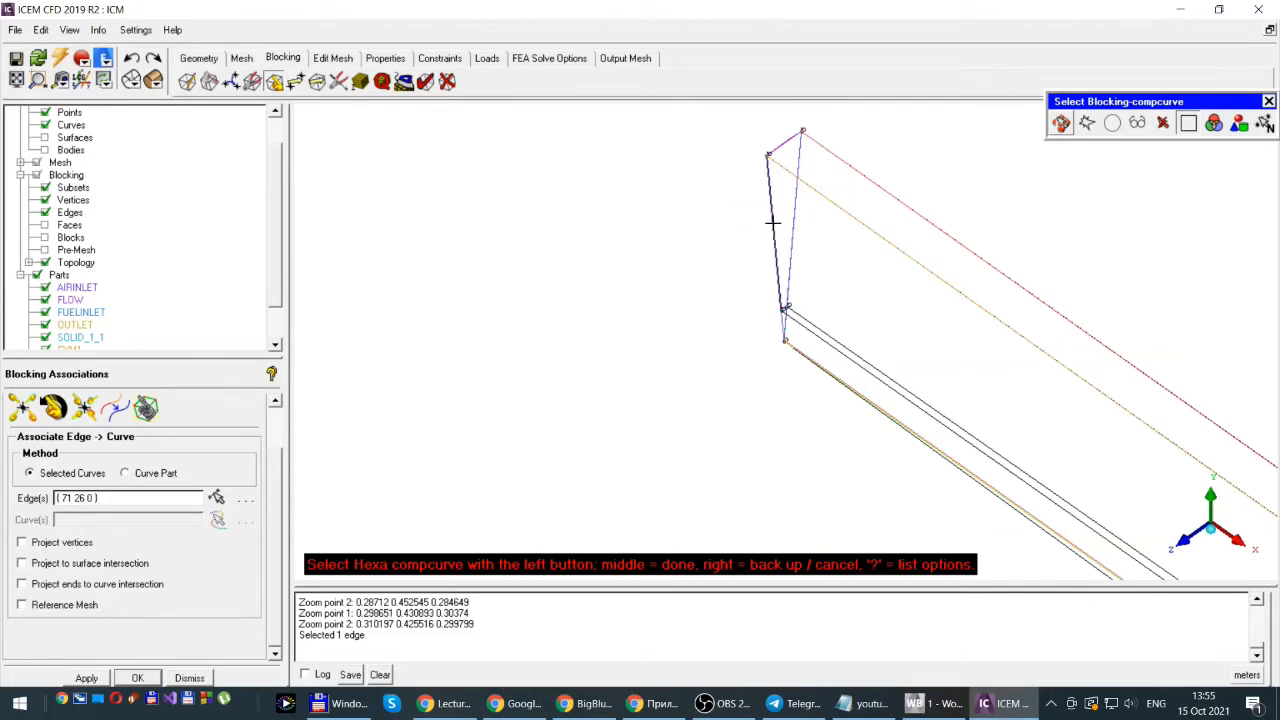
pyautogui.middleClick(710, 220)
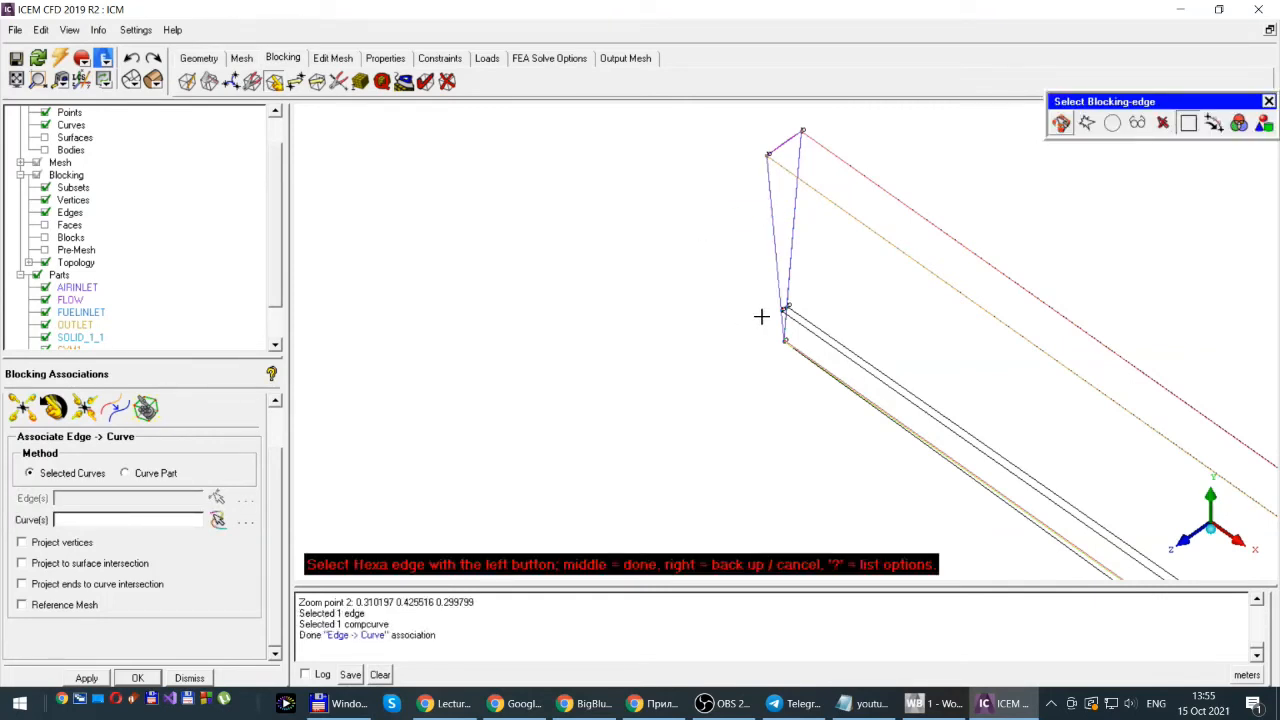
# - Associate the −Z-side inlet edge above the split with its corresponding geometry curve
pyautogui.click(794, 211)
pyautogui.middleClick(825, 251)
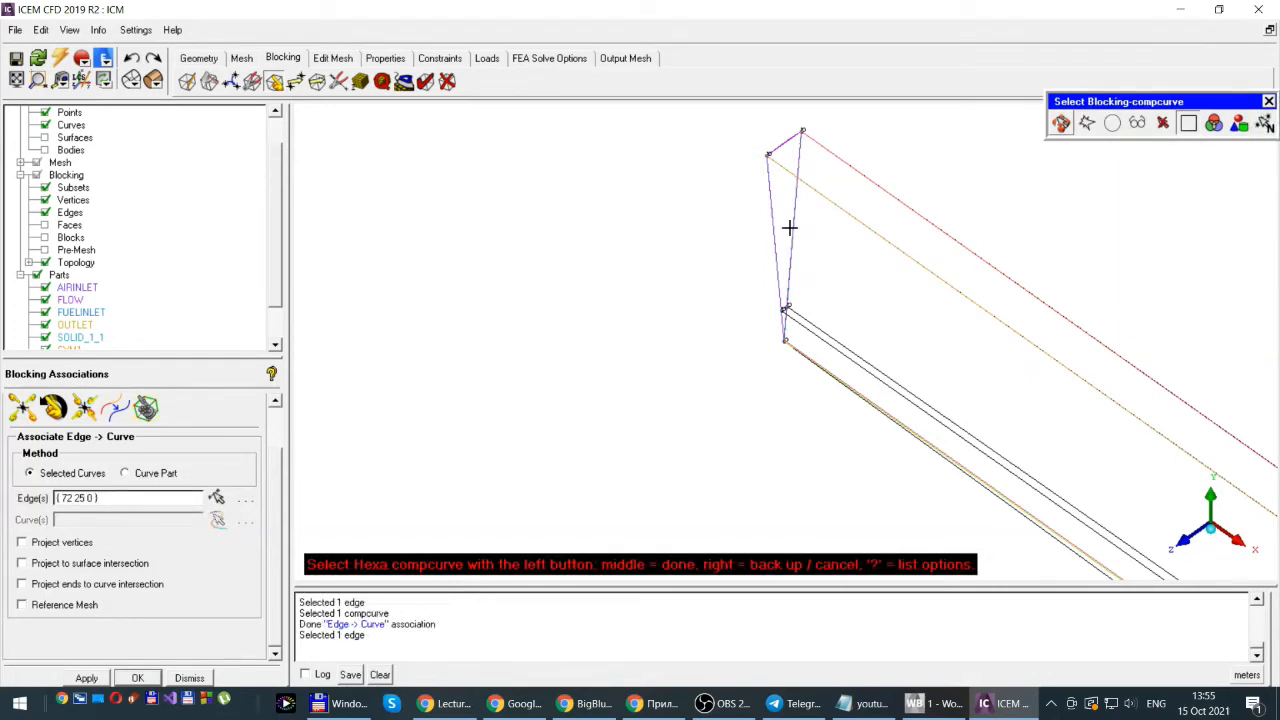
# - Associate the upper upright edge 72-25 and the lower upright edge 22-71 with the curves lying along them
pyautogui.click(794, 224)
pyautogui.middleClick(815, 248)
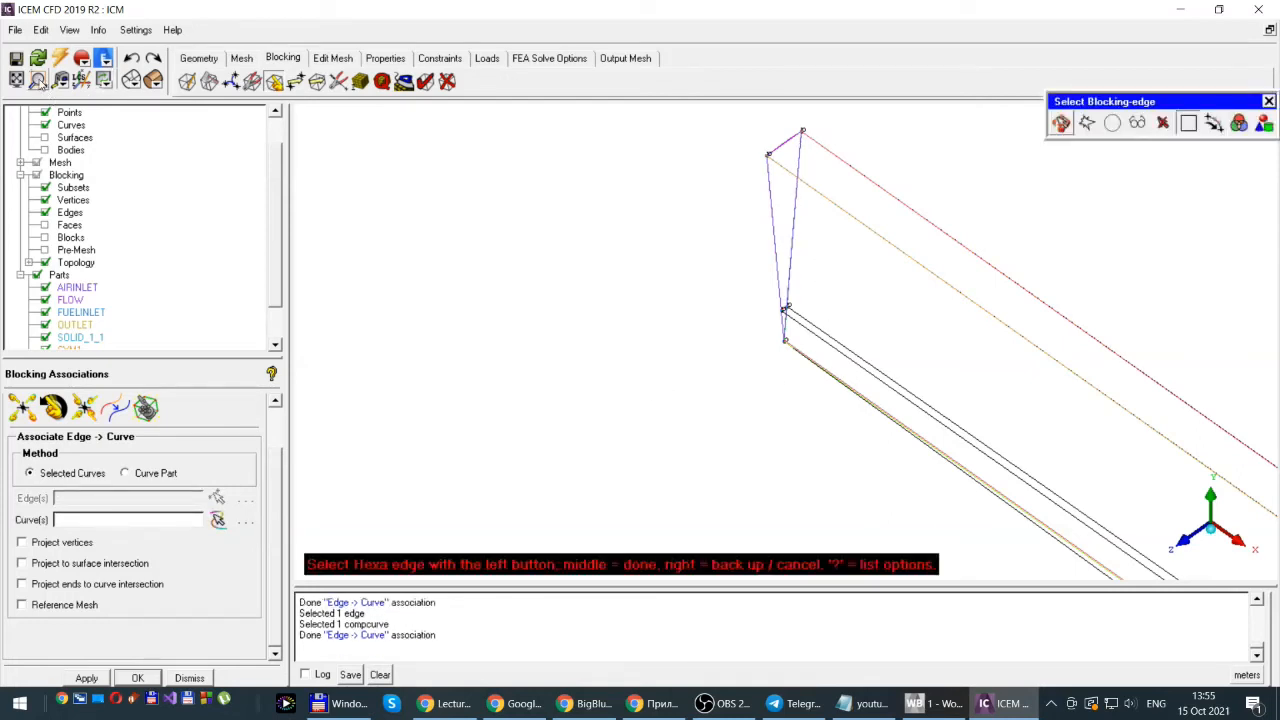
pyautogui.press('F9')
pyautogui.moveTo(760, 296); pyautogui.dragTo(826, 363)
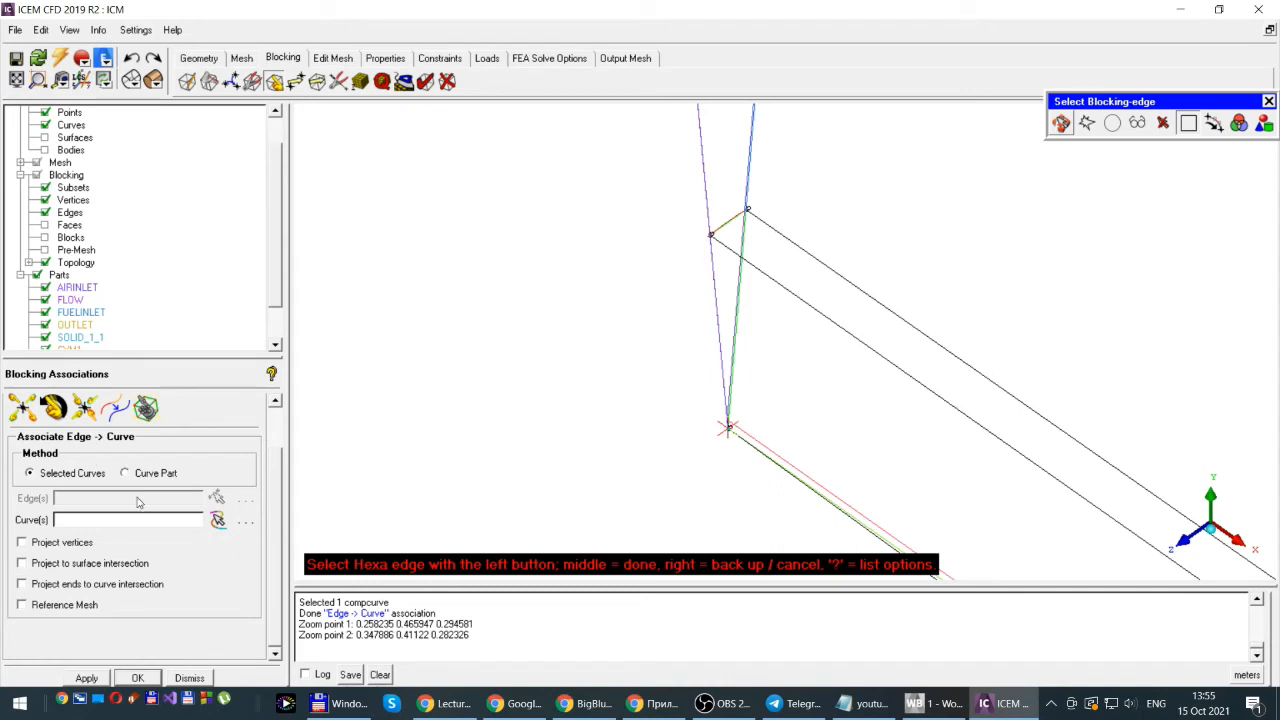
pyautogui.click(713, 288)
pyautogui.middleClick(559, 294)
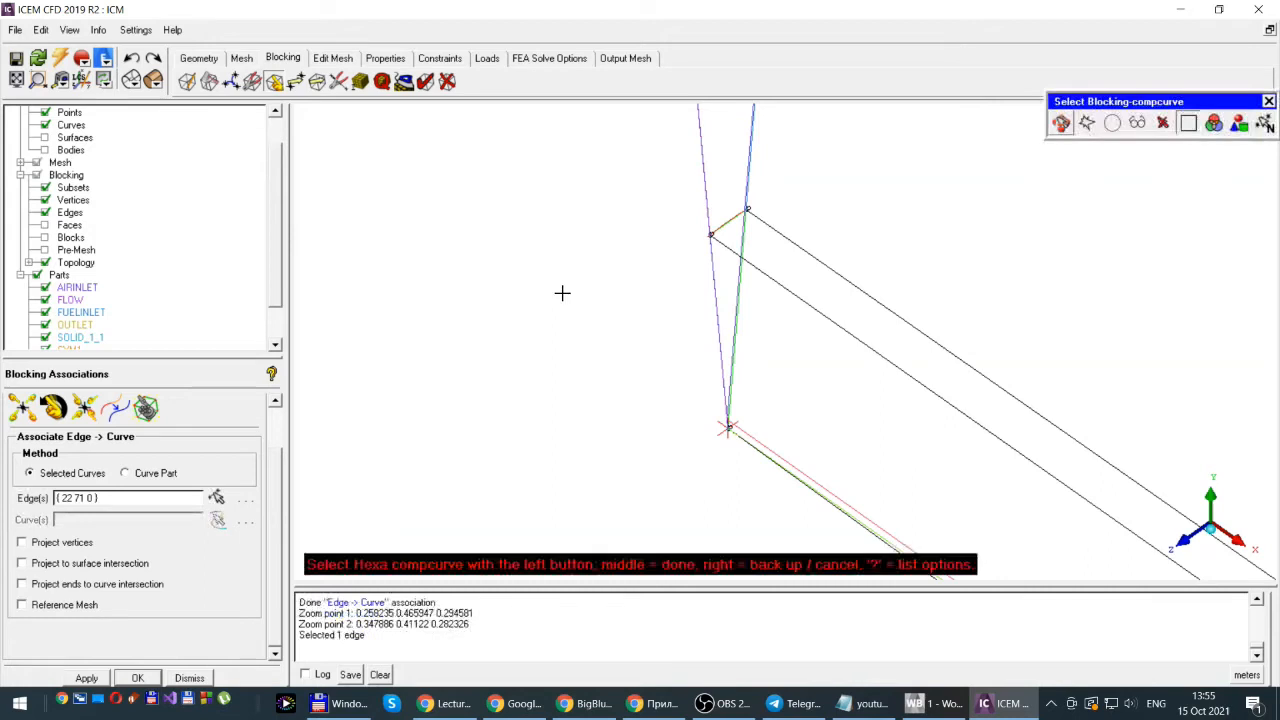
pyautogui.click(714, 311)
pyautogui.middleClick(601, 311)
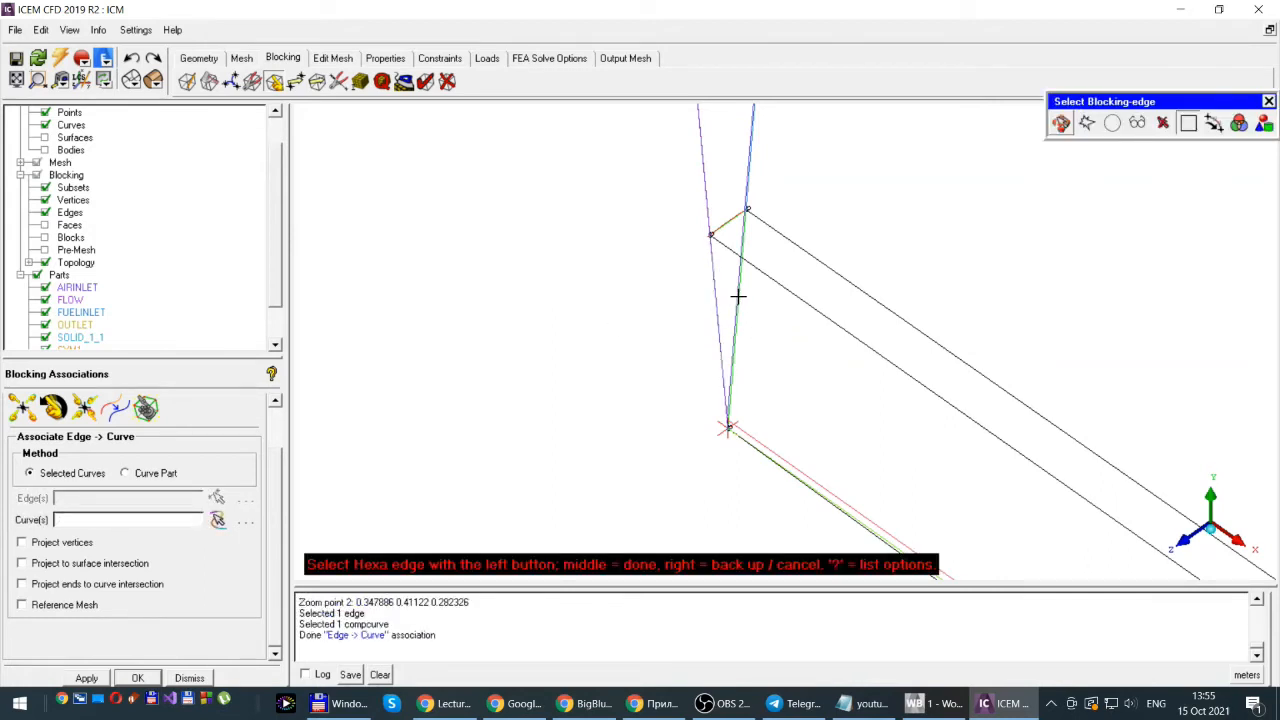
# - Associate the lower upright edge 22-72 with the curve running beside it
pyautogui.click(644, 321)
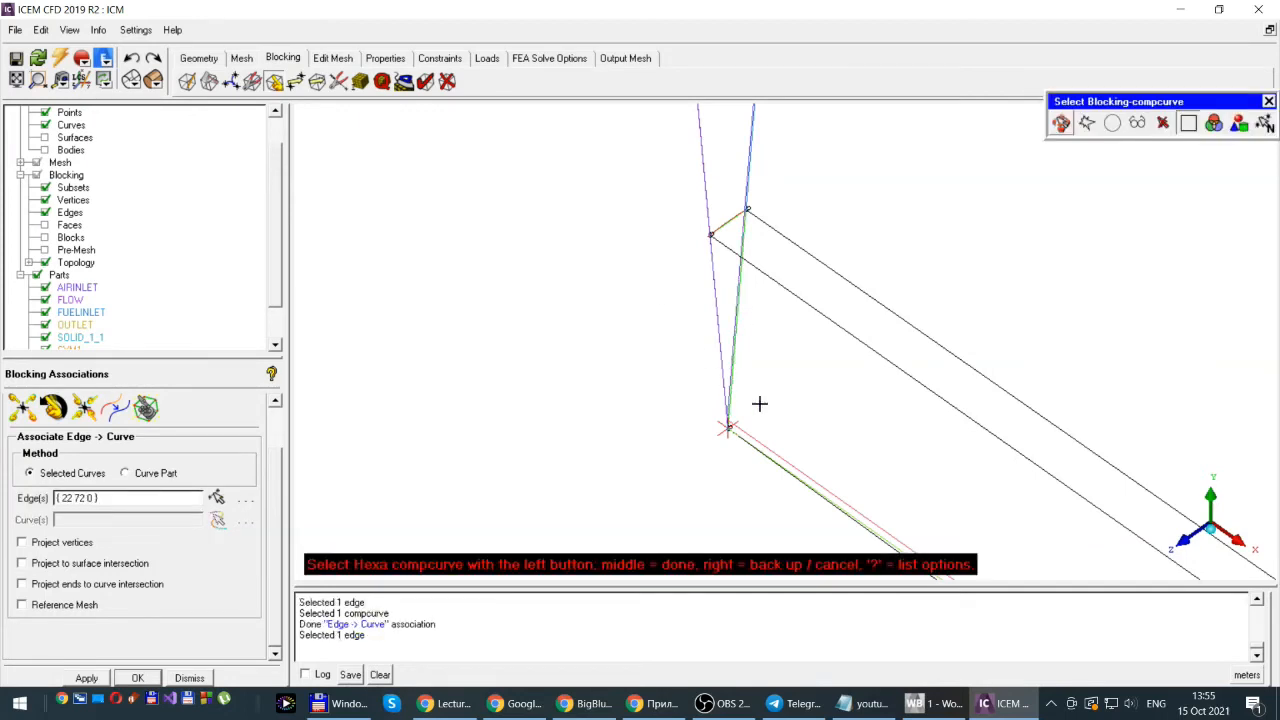
pyautogui.click(734, 324)
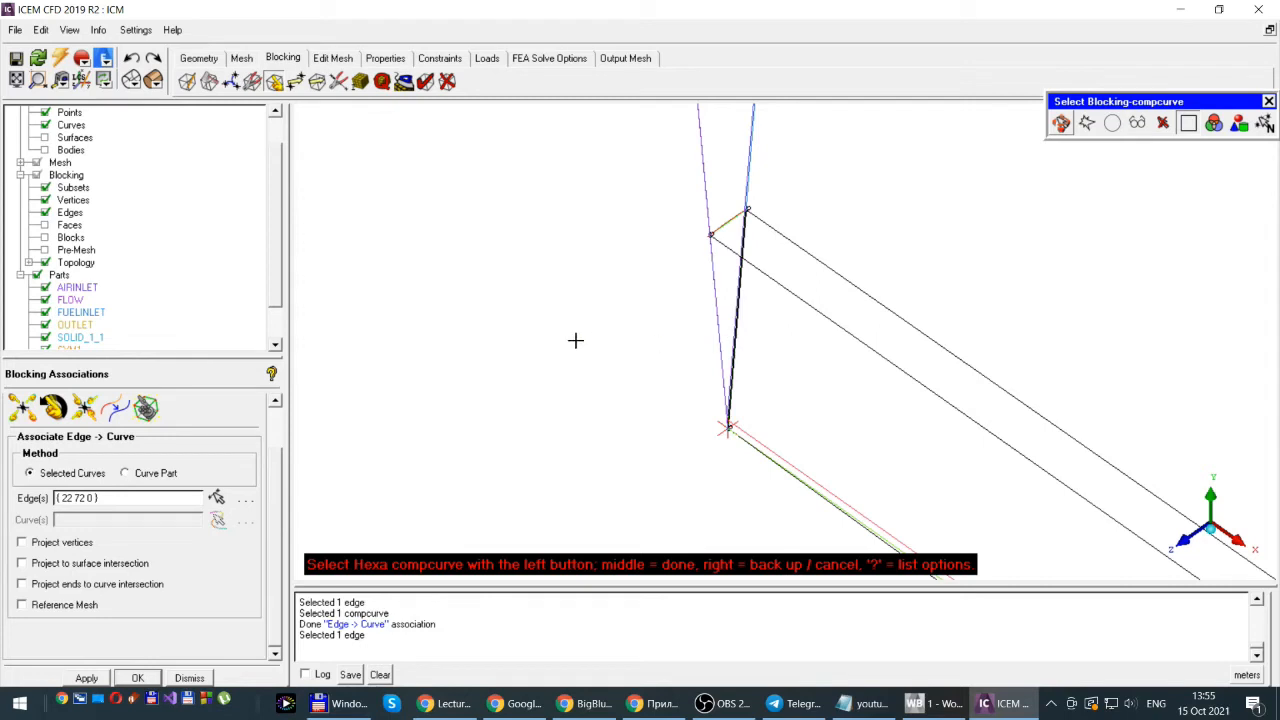
pyautogui.middleClick(575, 340)
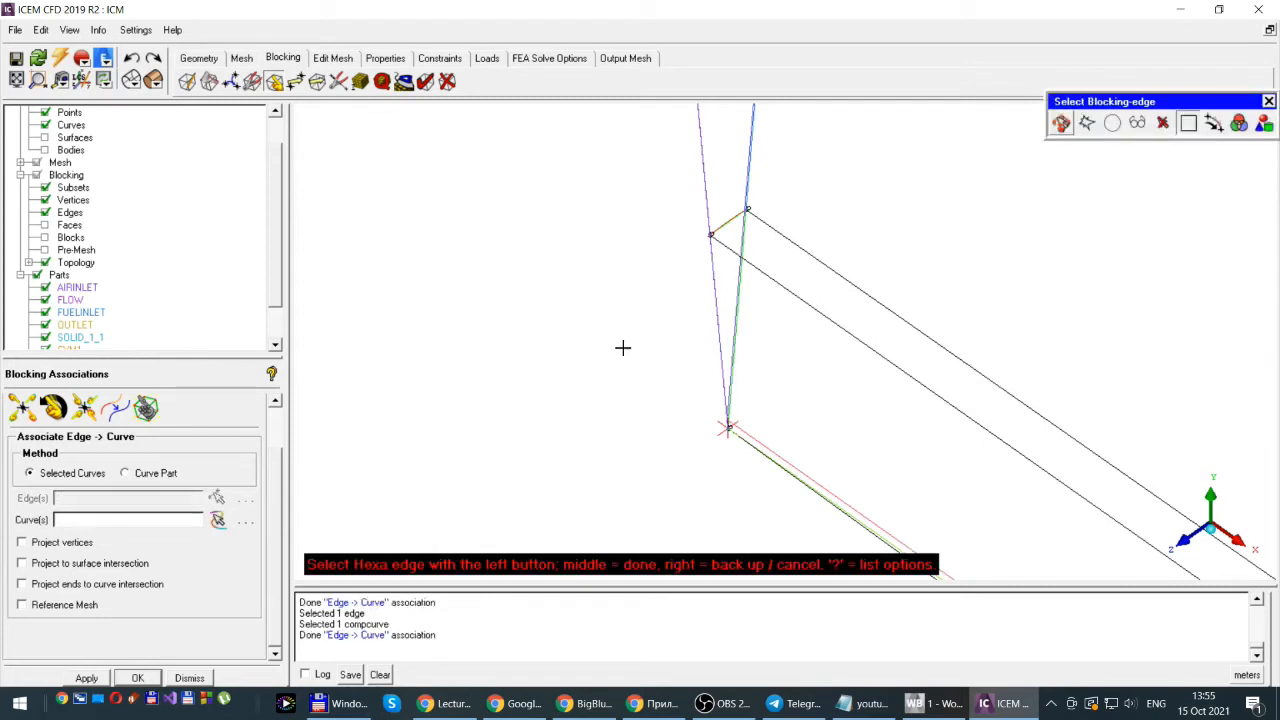
# - Snap all visible block vertices onto the geometry
pyautogui.scroll(2, 690, 407)
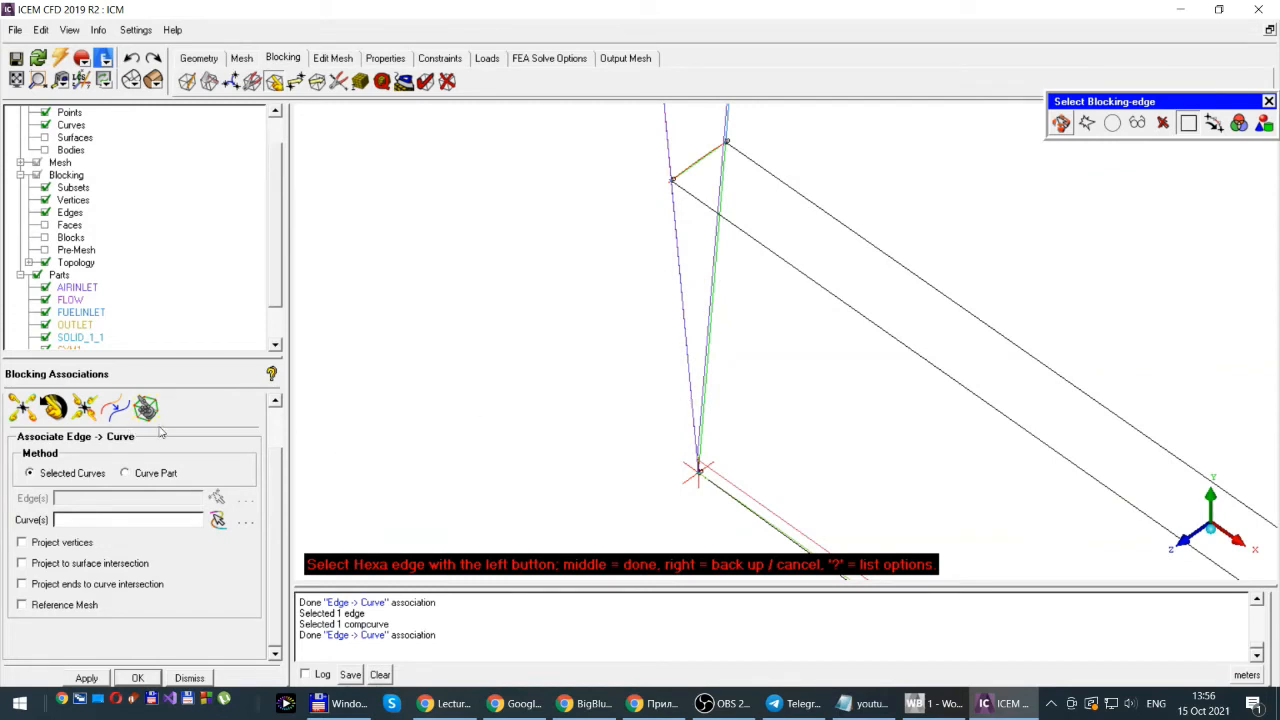
pyautogui.click(85, 410)
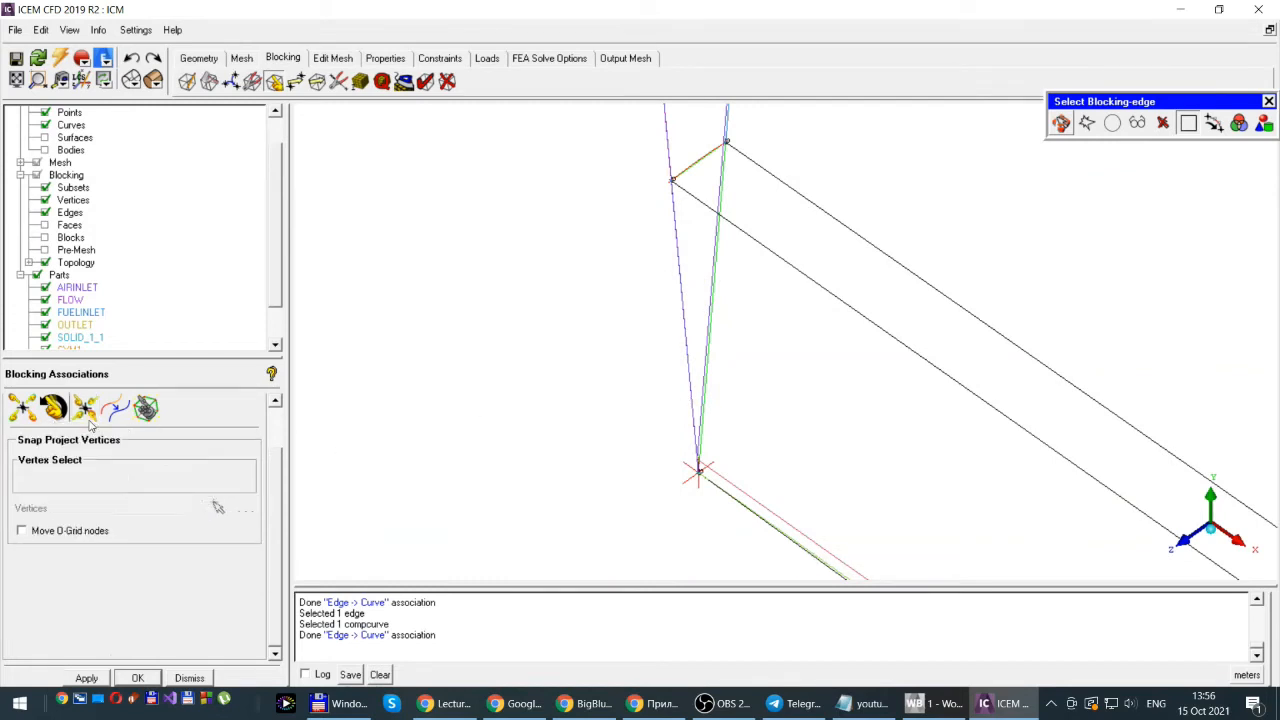
pyautogui.click(86, 679)
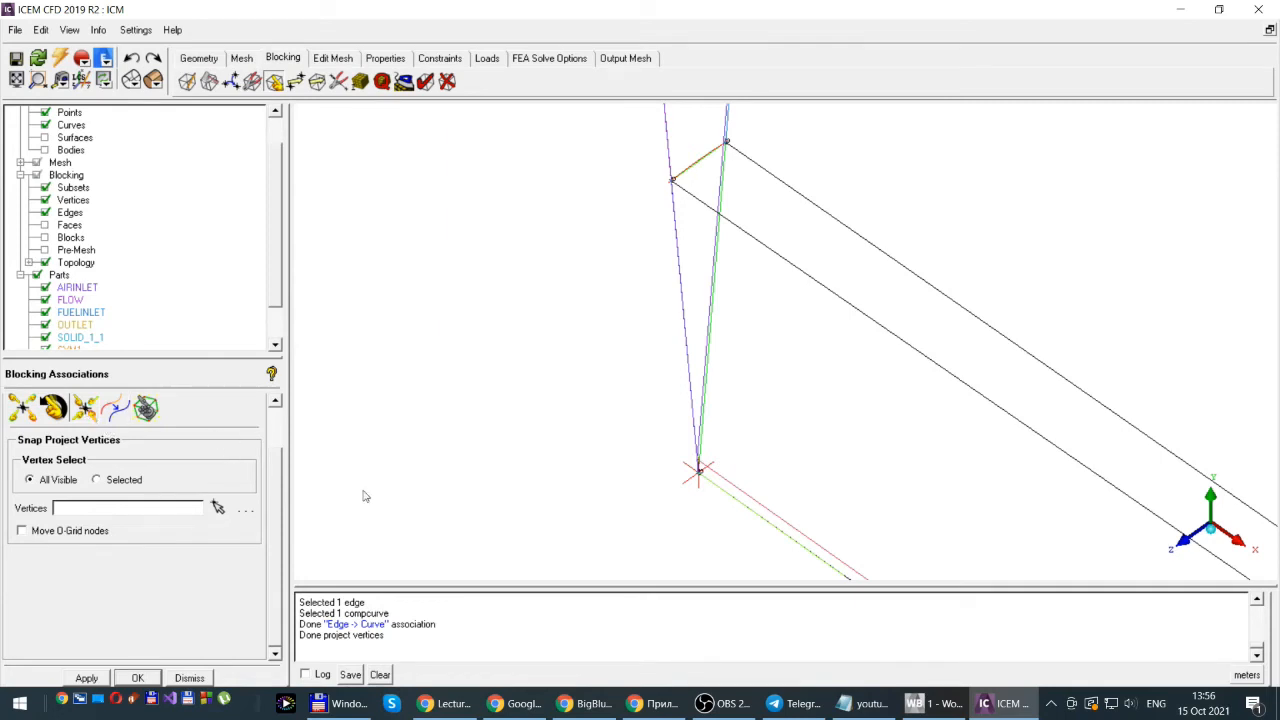
# - Hide the block edges and examine how the curves and vertices line up at the lower inlet corner
pyautogui.scroll(-2, 601, 426)
pyautogui.scroll(4, 586, 414)
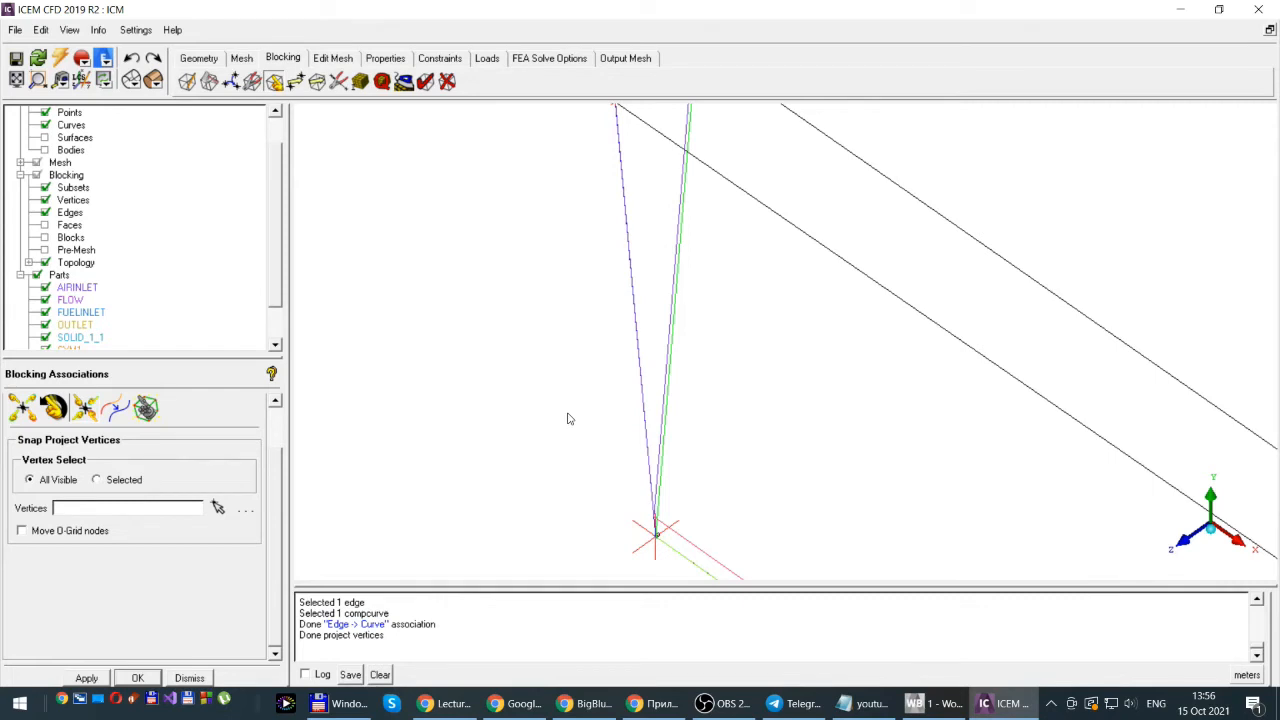
pyautogui.scroll(2, 567, 418)
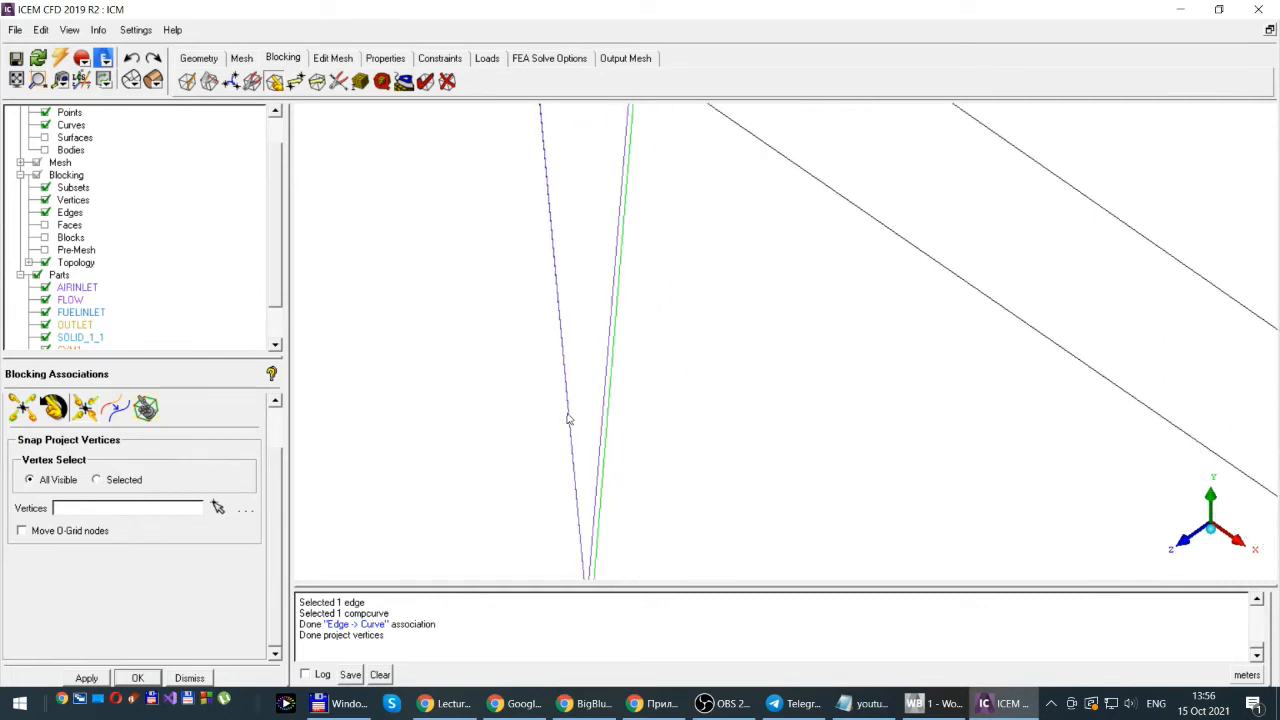
pyautogui.scroll(-2, 614, 426)
pyautogui.scroll(2, 614, 426)
pyautogui.scroll(-2, 614, 426)
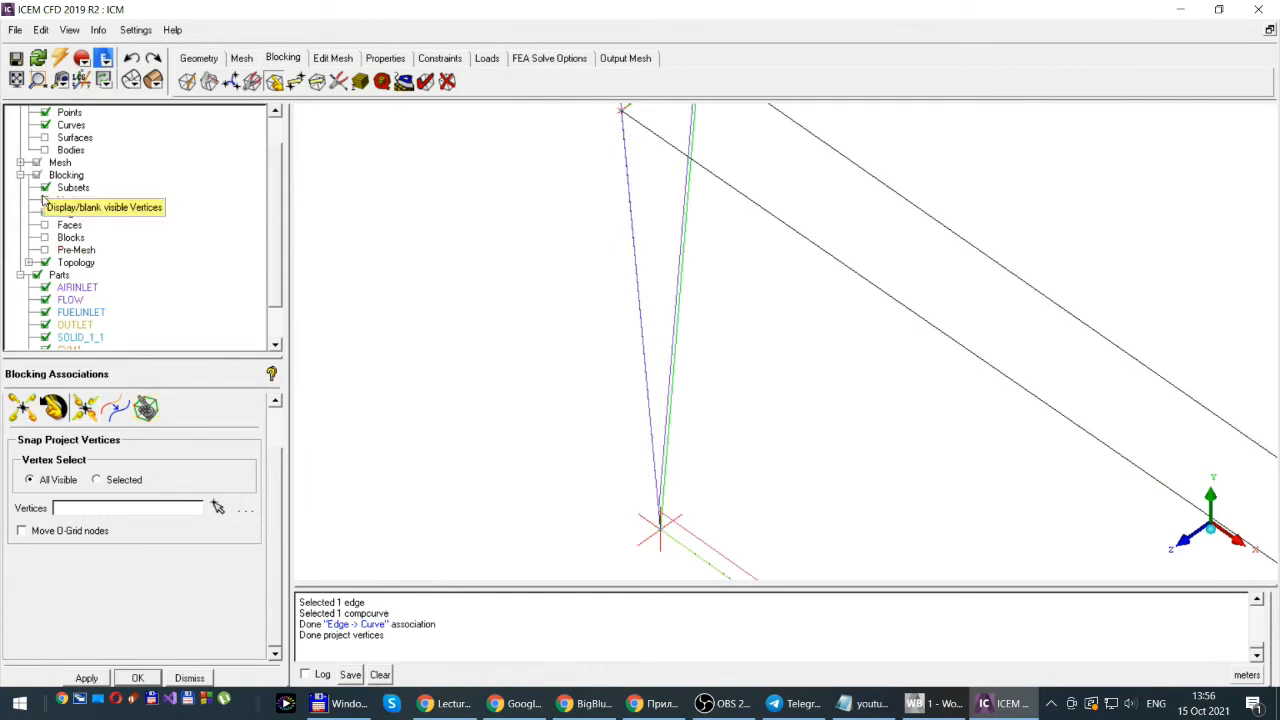
pyautogui.click(44, 212)
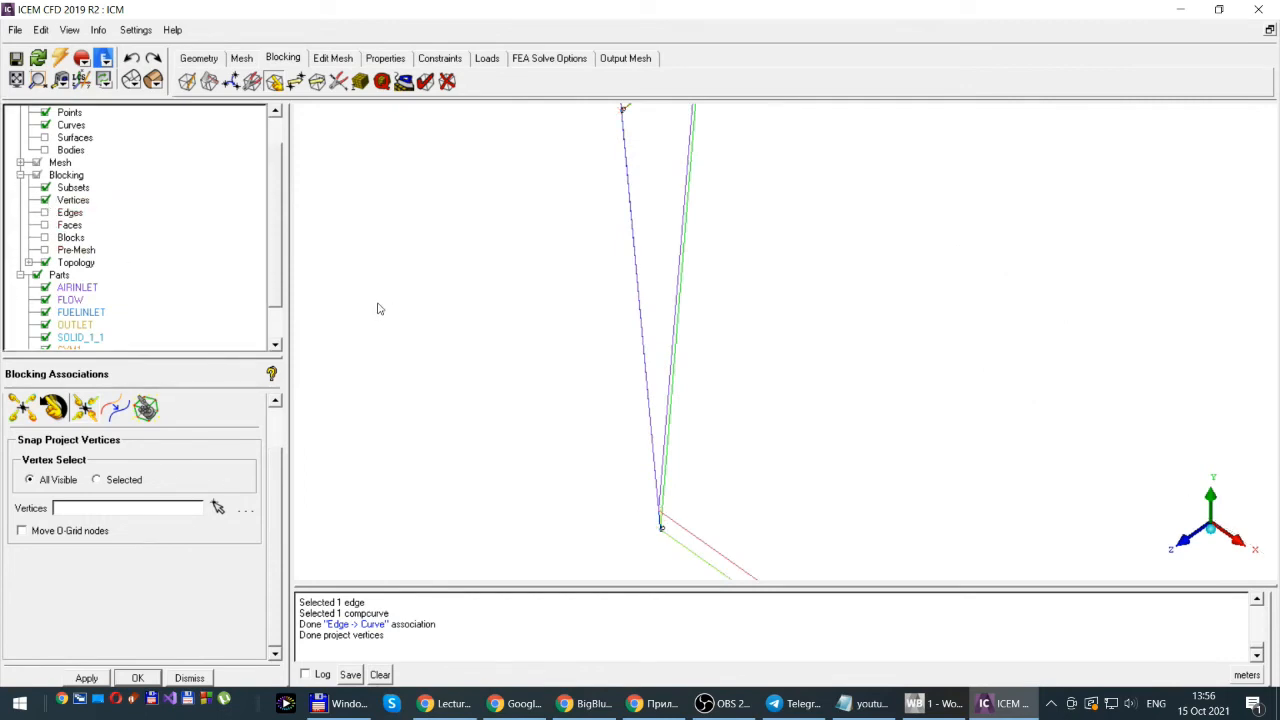
pyautogui.scroll(2, 455, 312)
pyautogui.scroll(-2, 455, 311)
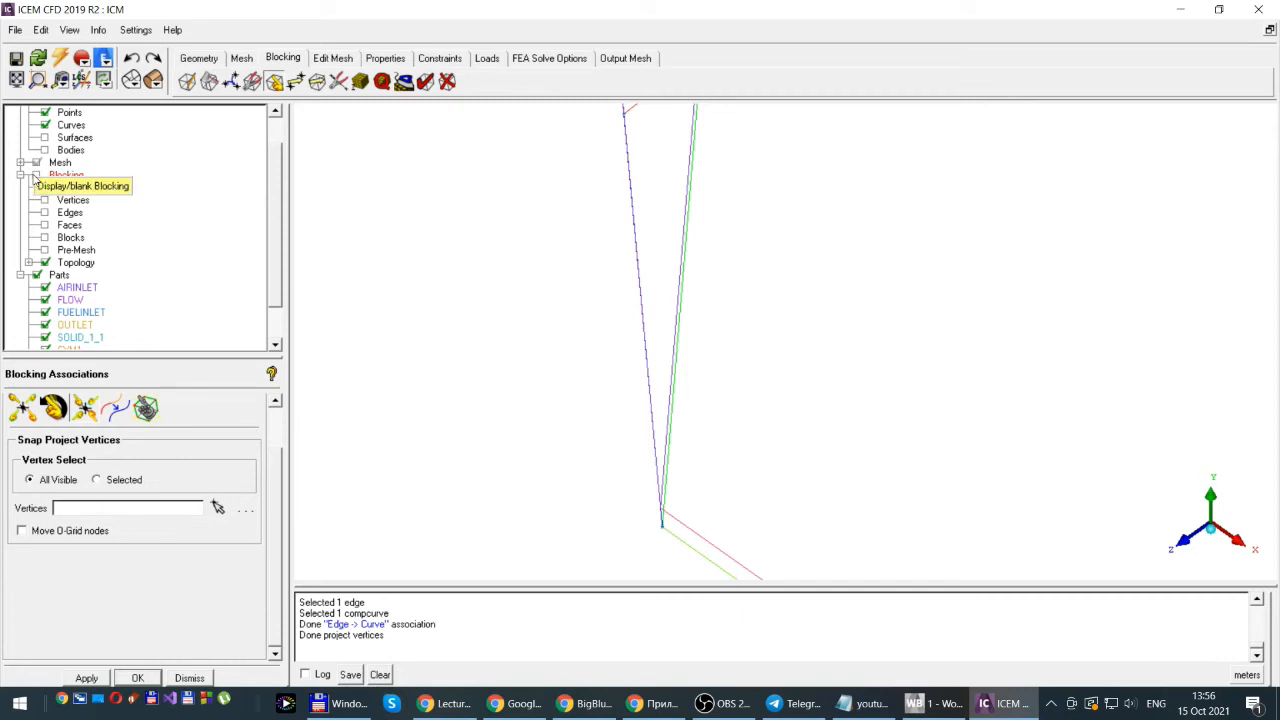
pyautogui.scroll(2, 568, 422)
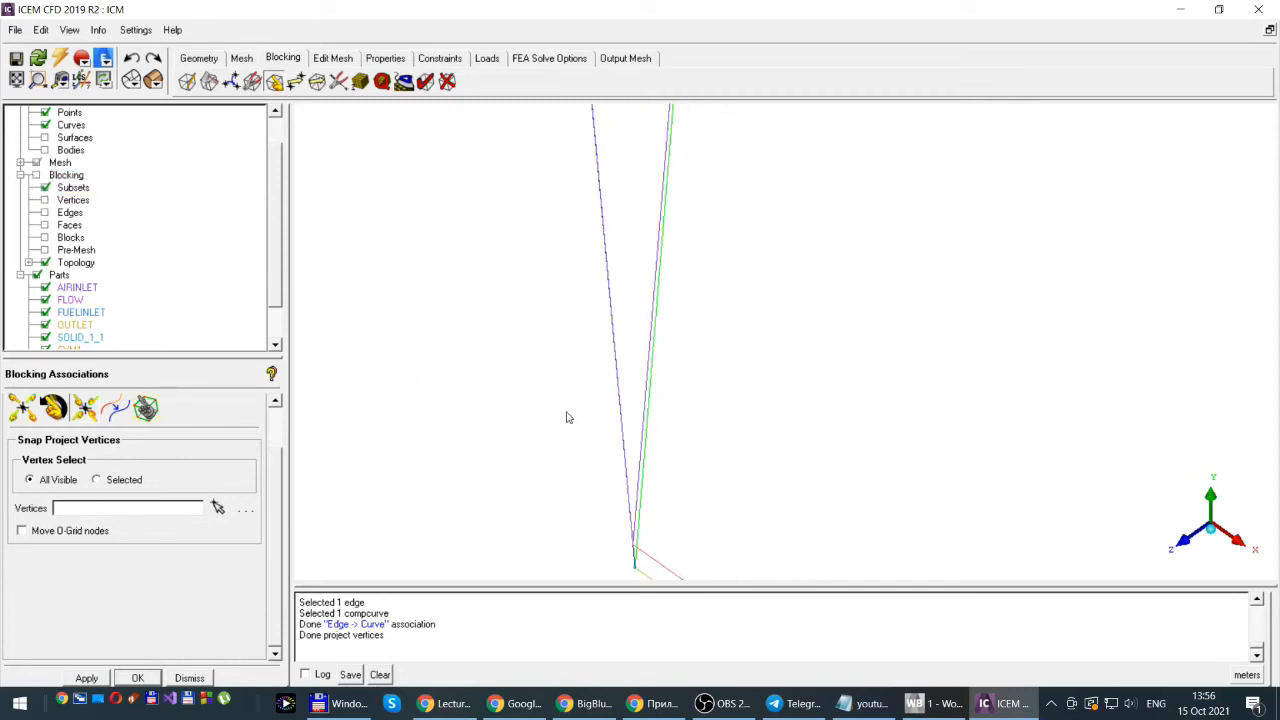
pyautogui.scroll(2, 567, 407)
pyautogui.scroll(-9, 567, 407)
pyautogui.scroll(-5, 568, 404)
pyautogui.scroll(6, 568, 404)
pyautogui.scroll(2, 568, 404)
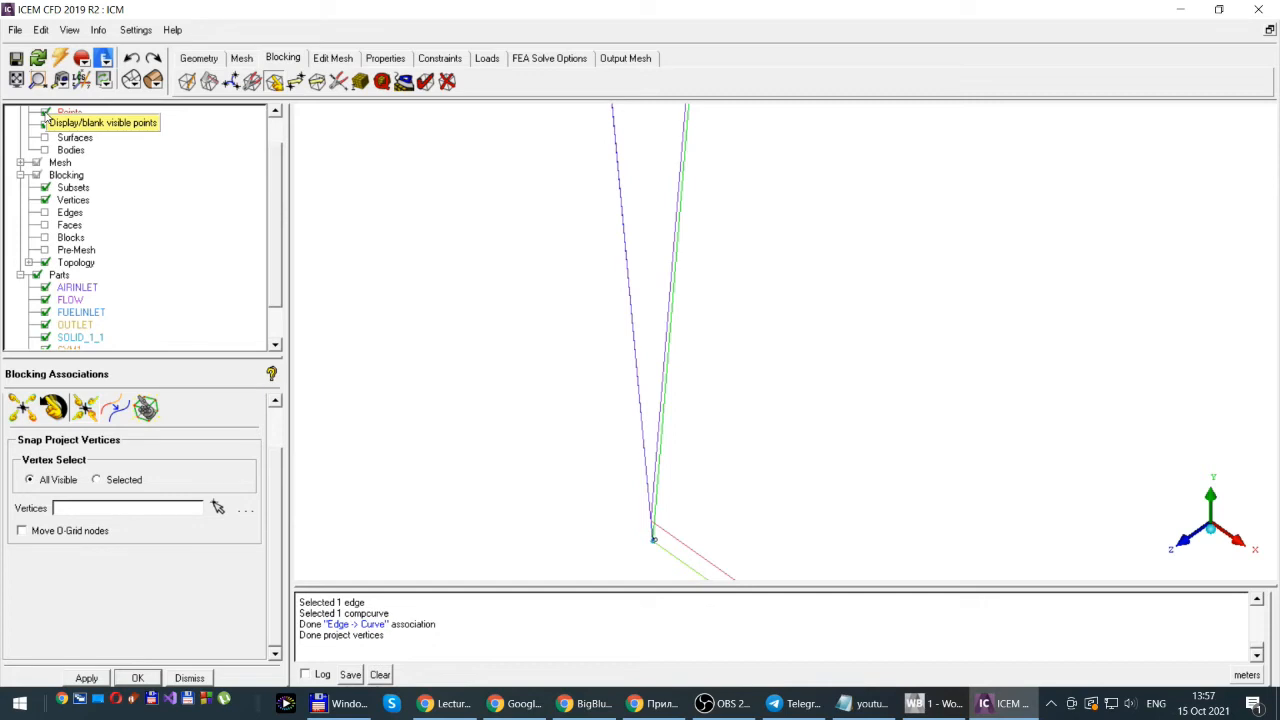
pyautogui.scroll(1, 443, 237)
pyautogui.scroll(-5, 443, 232)
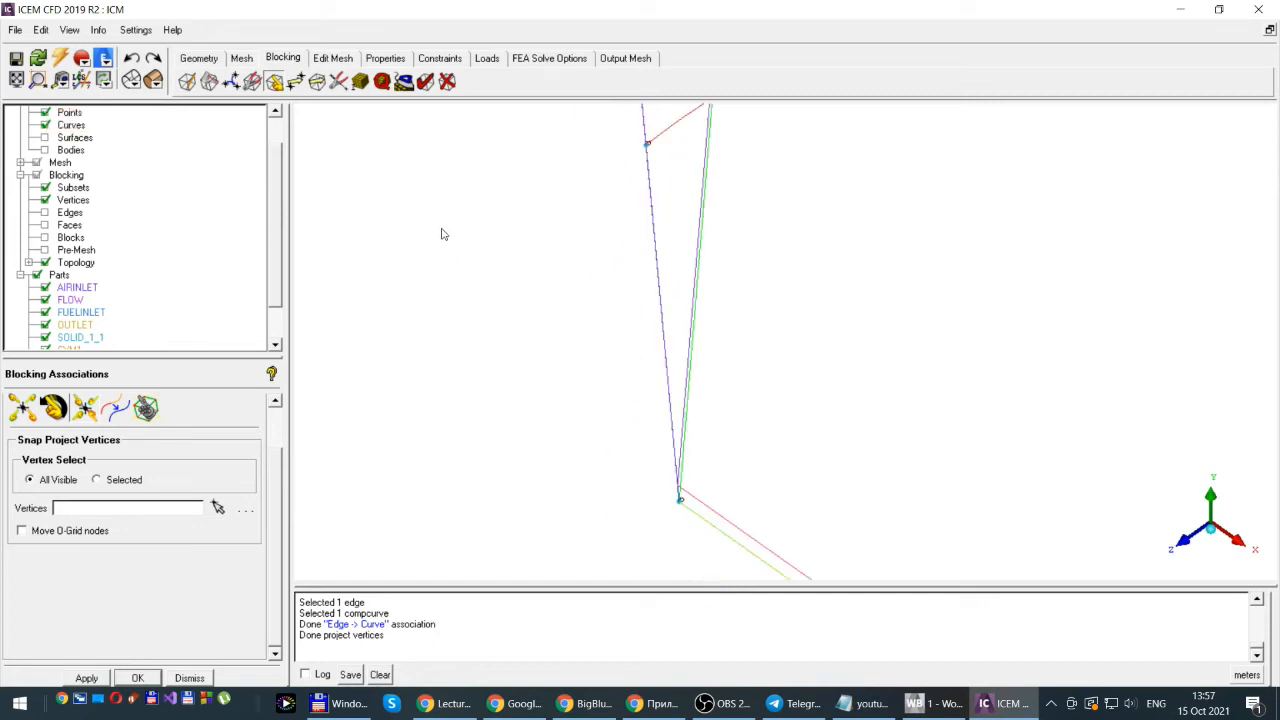
pyautogui.scroll(-3, 447, 190)
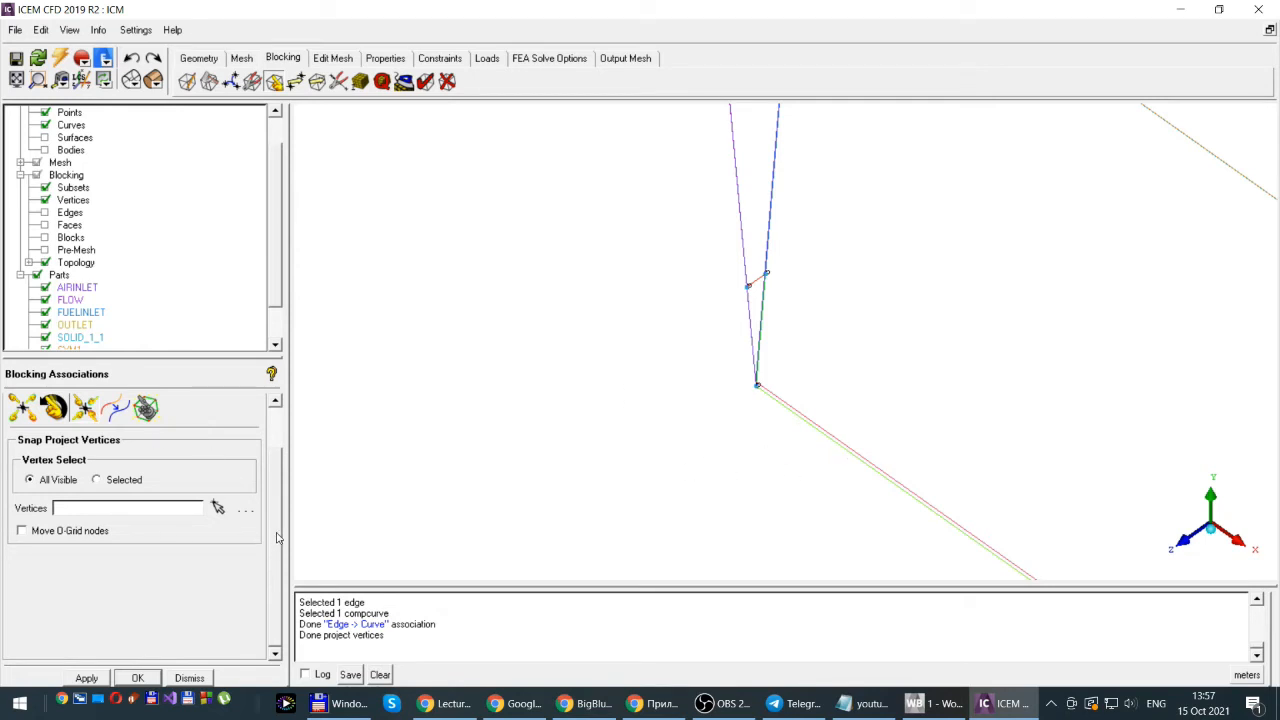
# - Associate the long bottom edge 22-38 with the bottom curve starting at the lower inlet corner
pyautogui.scroll(2, 276, 537)
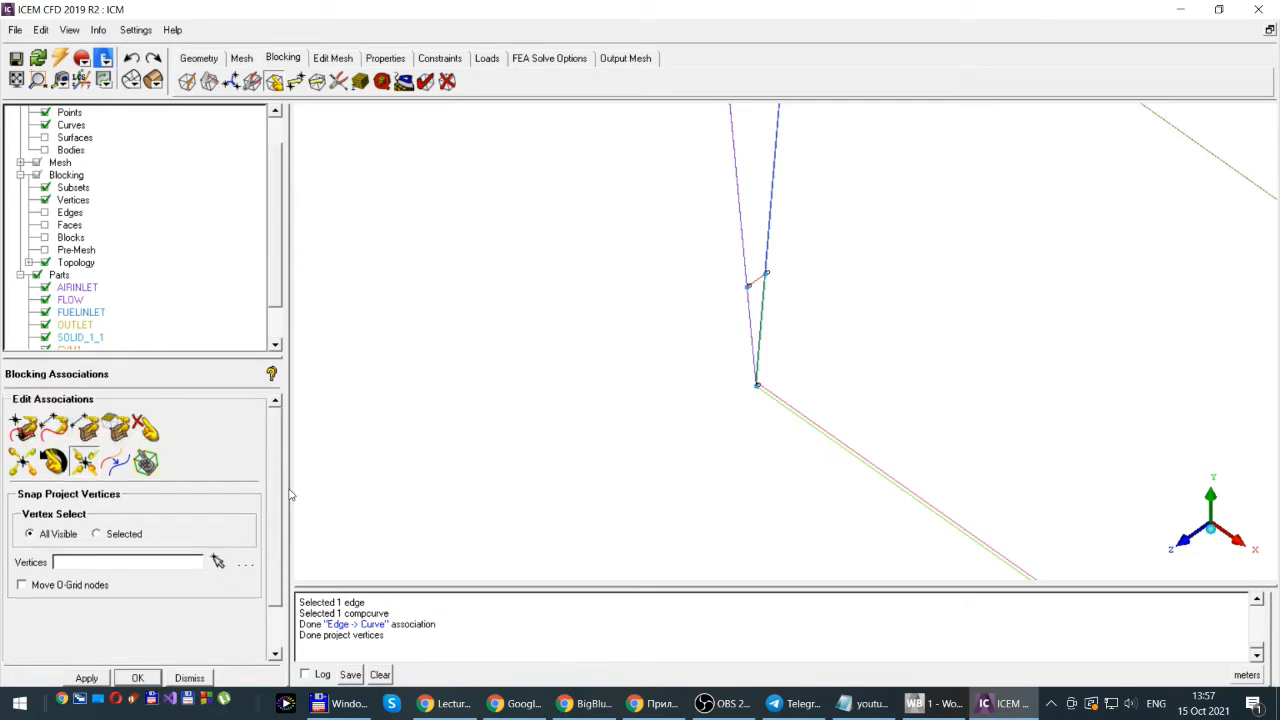
pyautogui.click(54, 428)
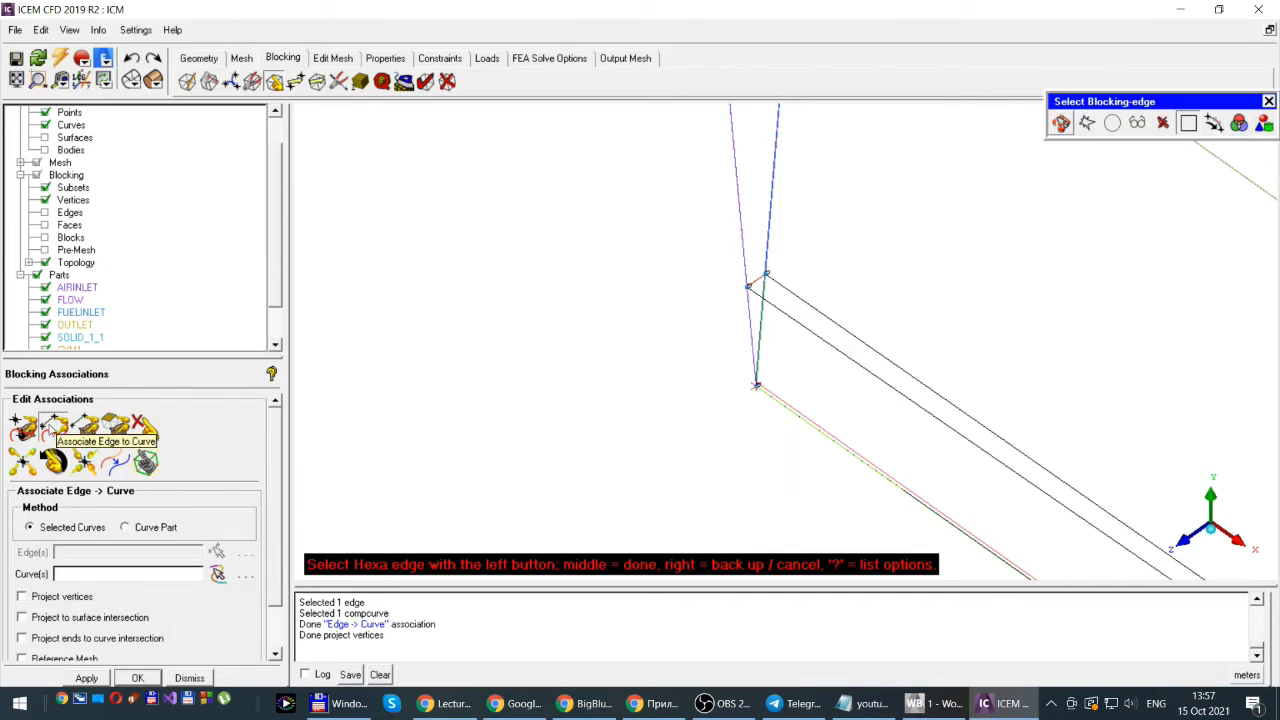
pyautogui.click(808, 425)
pyautogui.middleClick(638, 425)
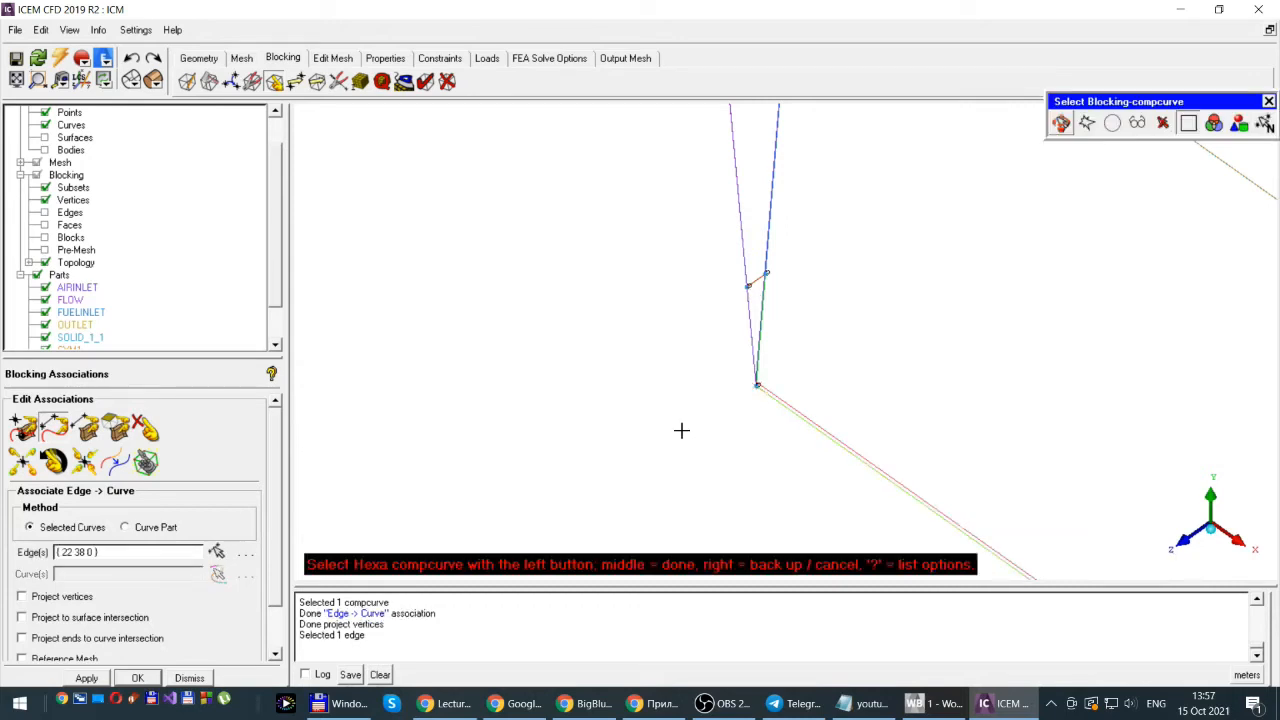
pyautogui.click(815, 421)
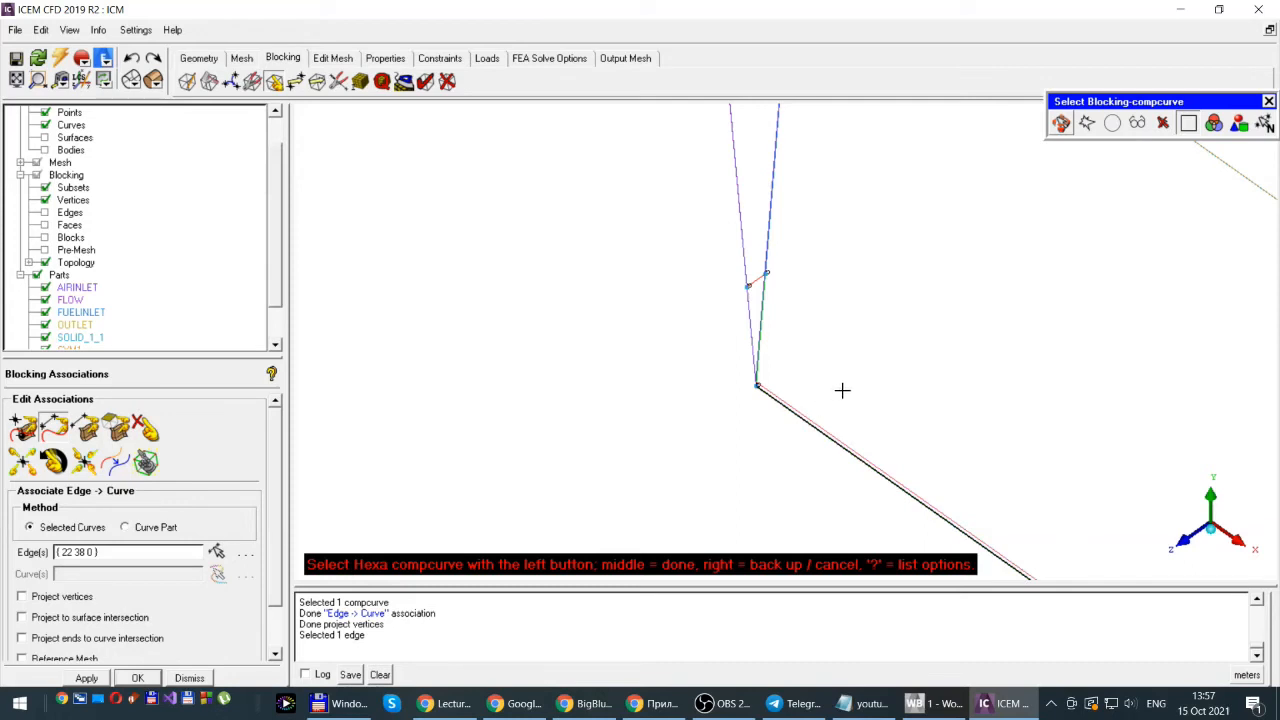
pyautogui.middleClick(842, 390)
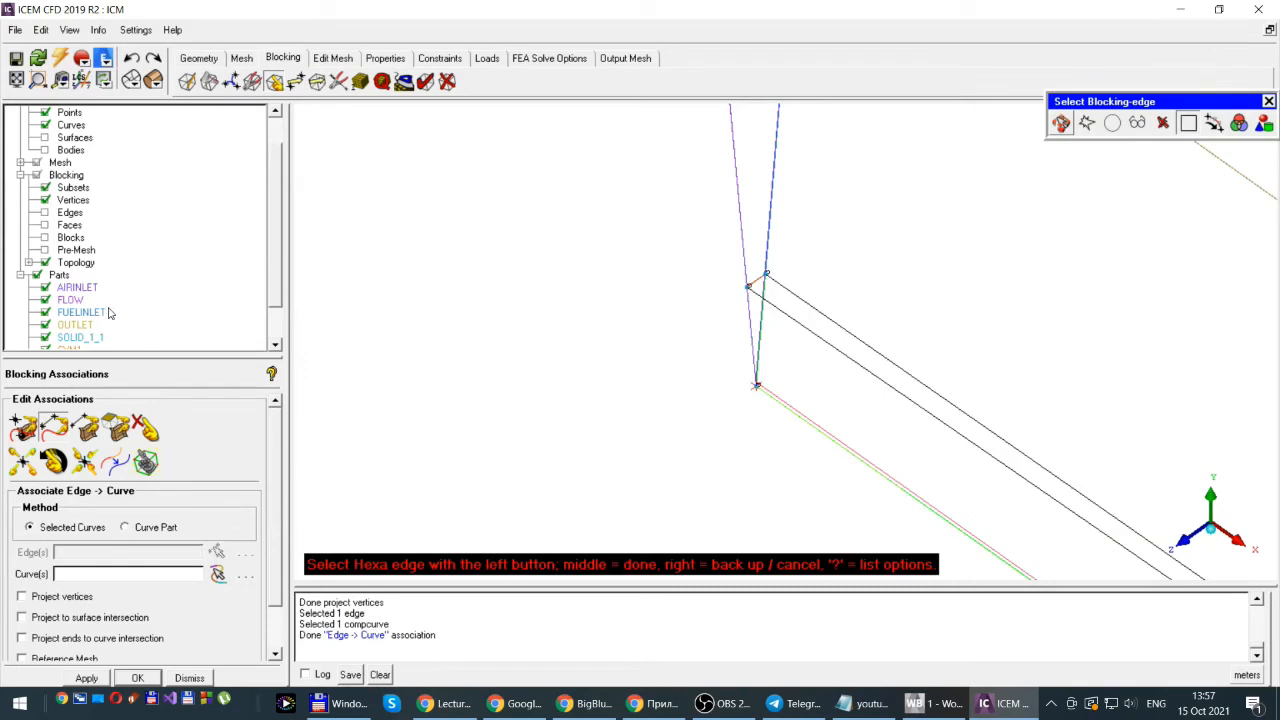
# - Hide the mesh shells in the display
pyautogui.click(20, 163)
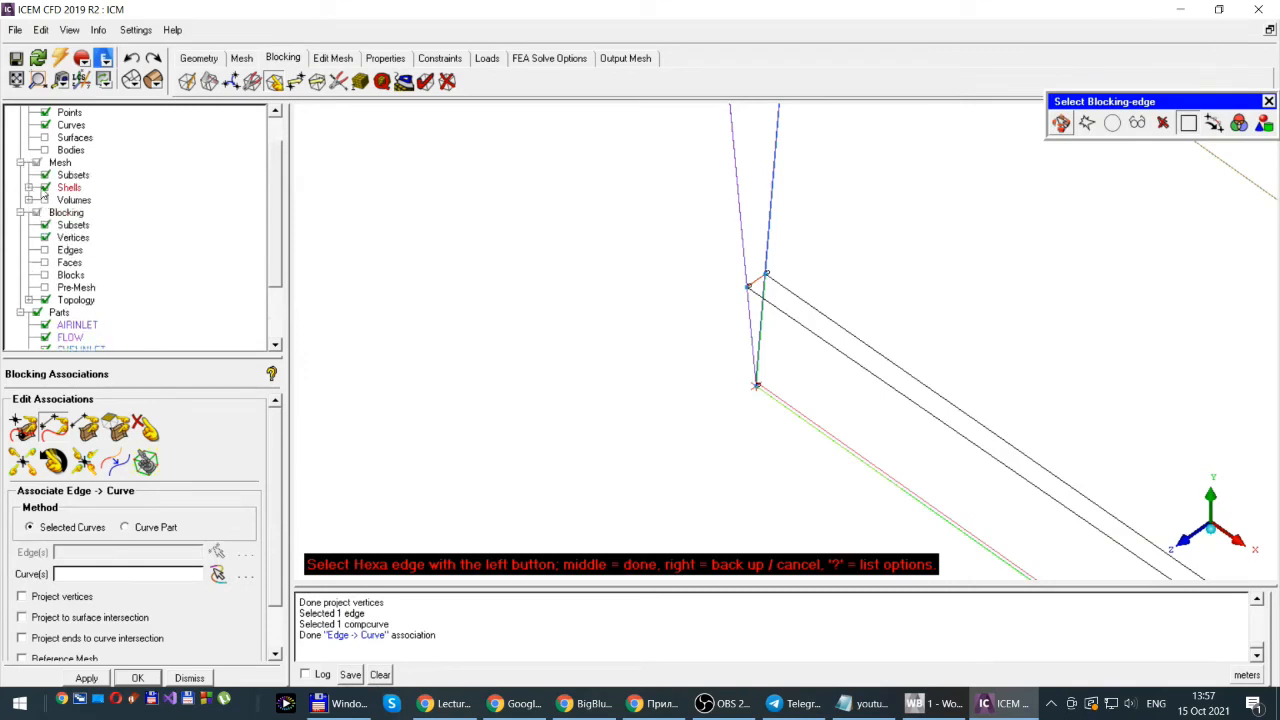
pyautogui.click(44, 188)
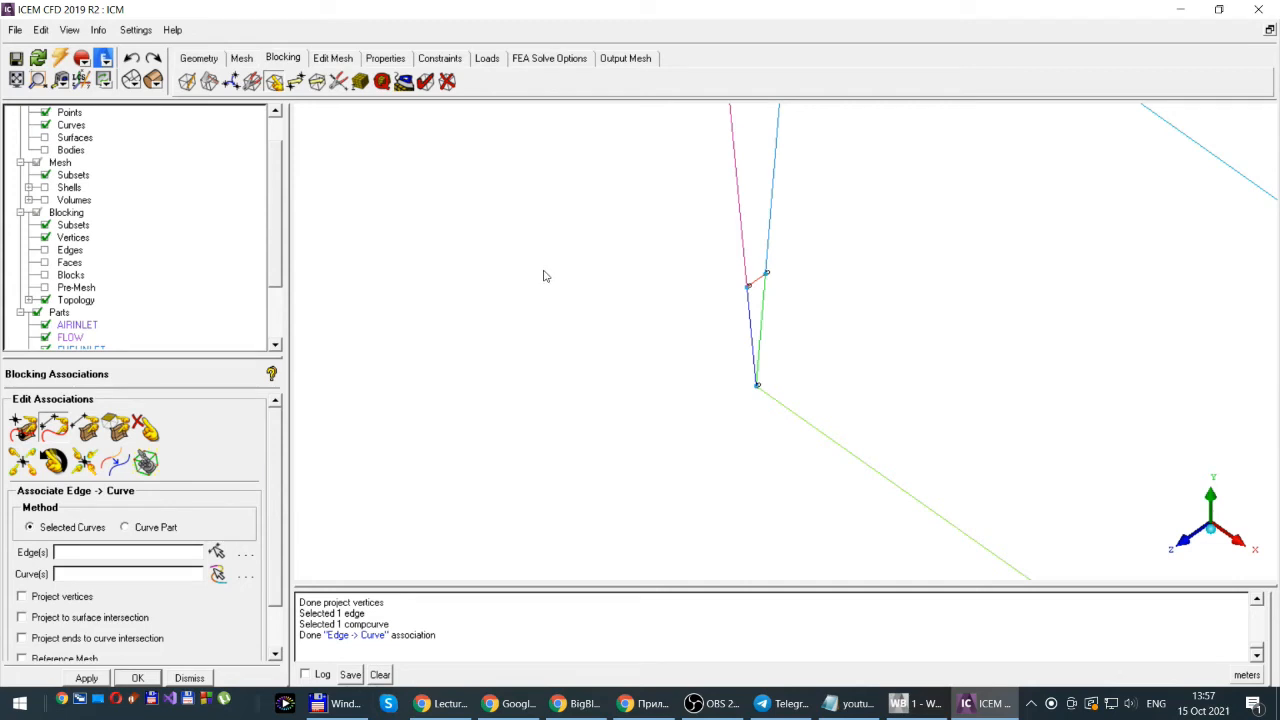
# - Display the block edges again to compare them with the curves at the far end of the wedge
pyautogui.moveTo(543, 275); pyautogui.dragTo(602, 296)
pyautogui.scroll(-3, 602, 292)
pyautogui.scroll(3, 503, 333)
pyautogui.scroll(-4, 726, 334)
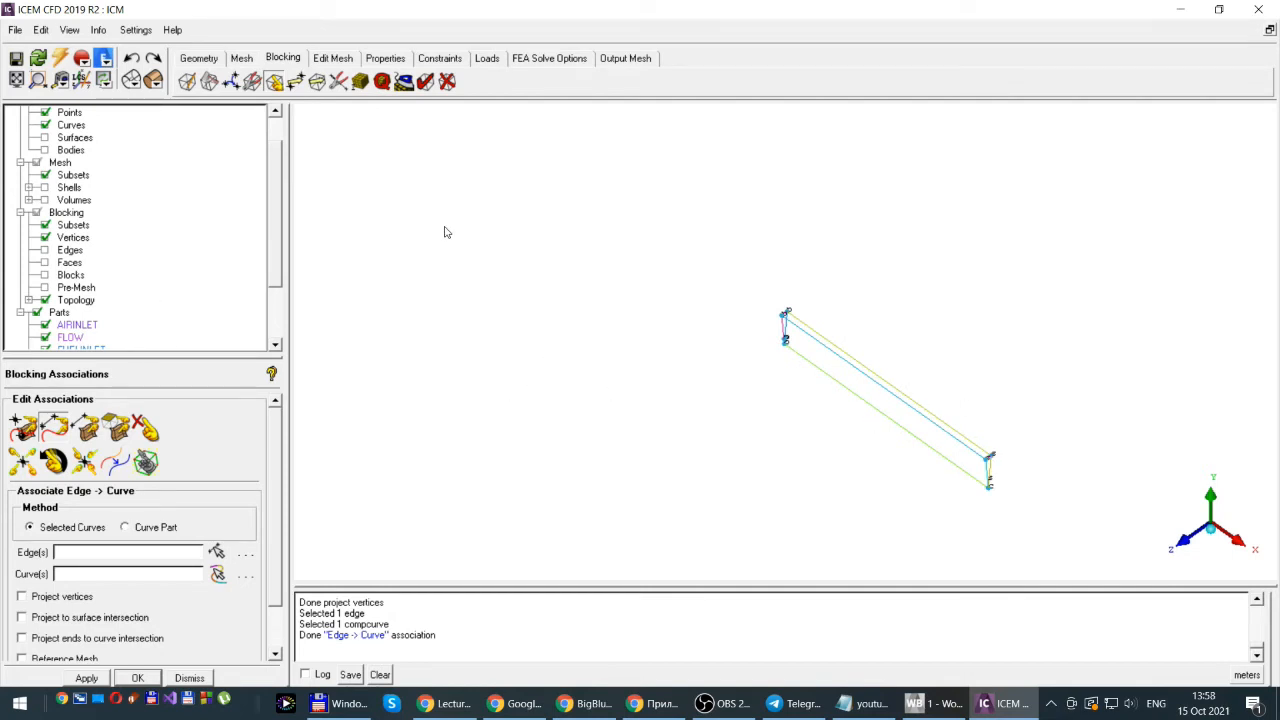
pyautogui.click(38, 80)
pyautogui.moveTo(973, 438); pyautogui.dragTo(1021, 509)
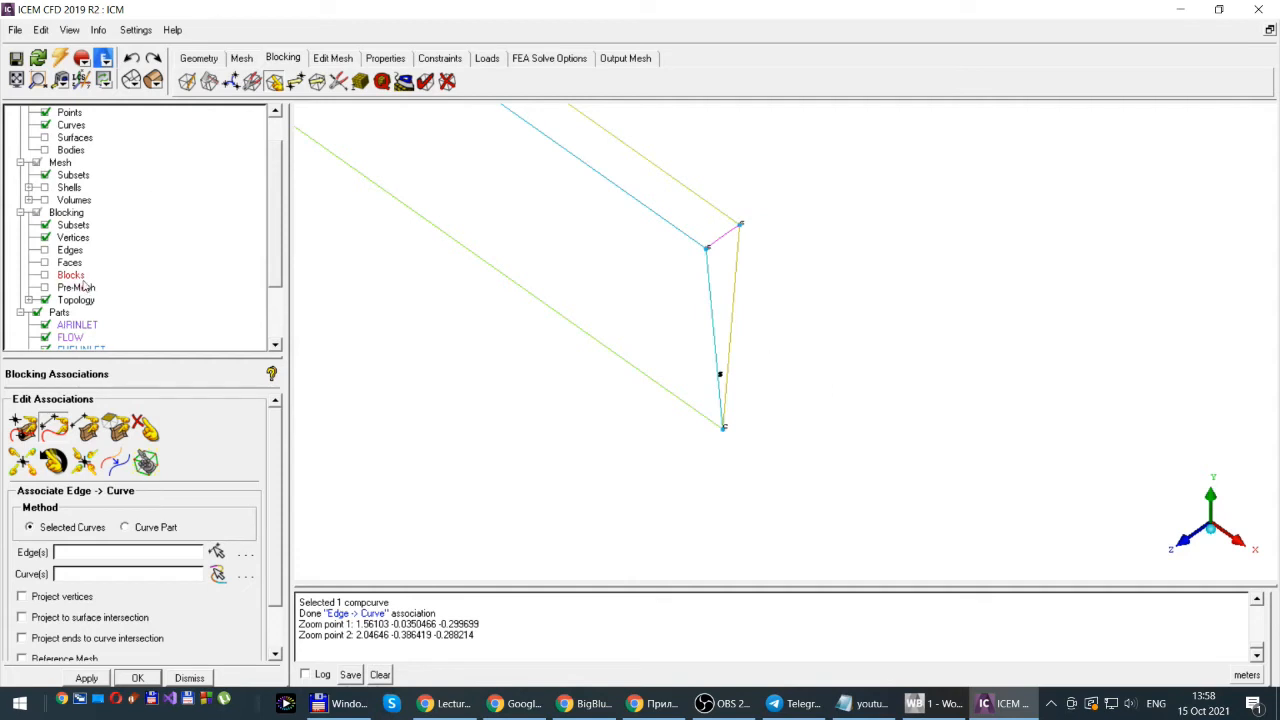
pyautogui.click(45, 250)
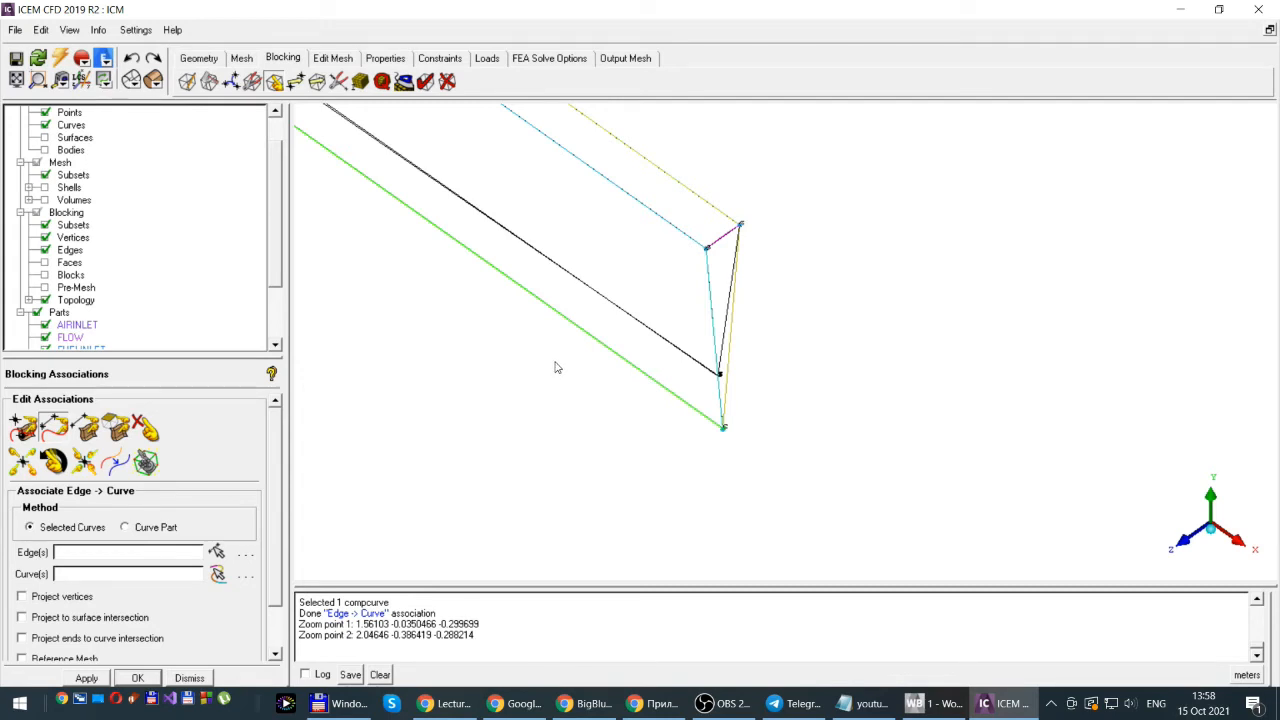
# - Associate vertices 42, 41 and 38 at the far end of the wedge with the geometry points at those three corners
pyautogui.moveTo(671, 369); pyautogui.dragTo(686, 362)
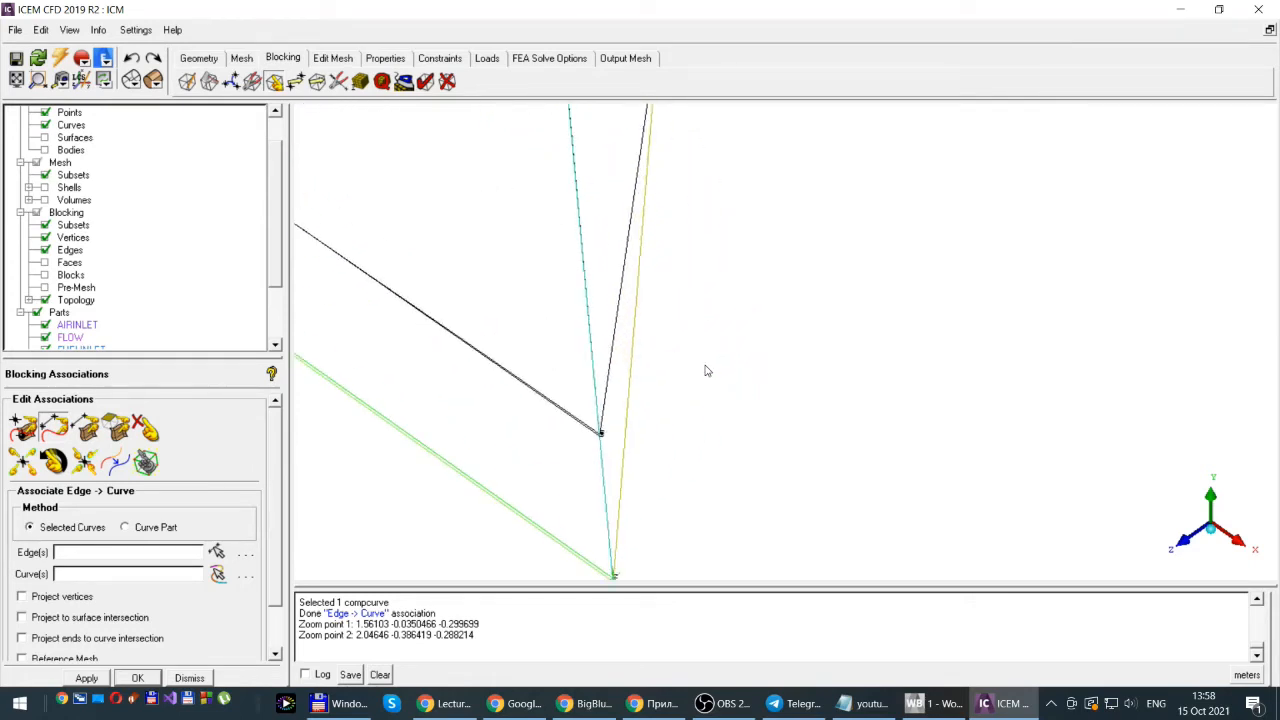
pyautogui.moveTo(705, 371); pyautogui.dragTo(705, 371)
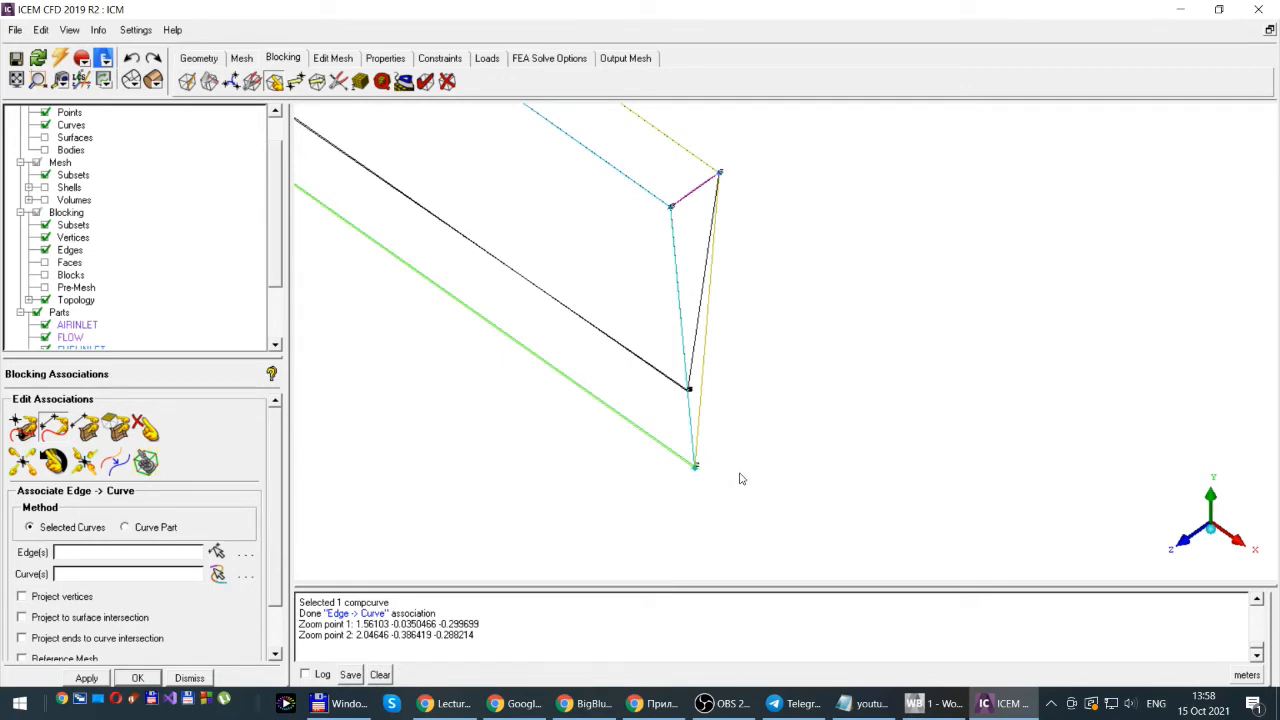
pyautogui.scroll(2, 733, 410)
pyautogui.scroll(2, 731, 410)
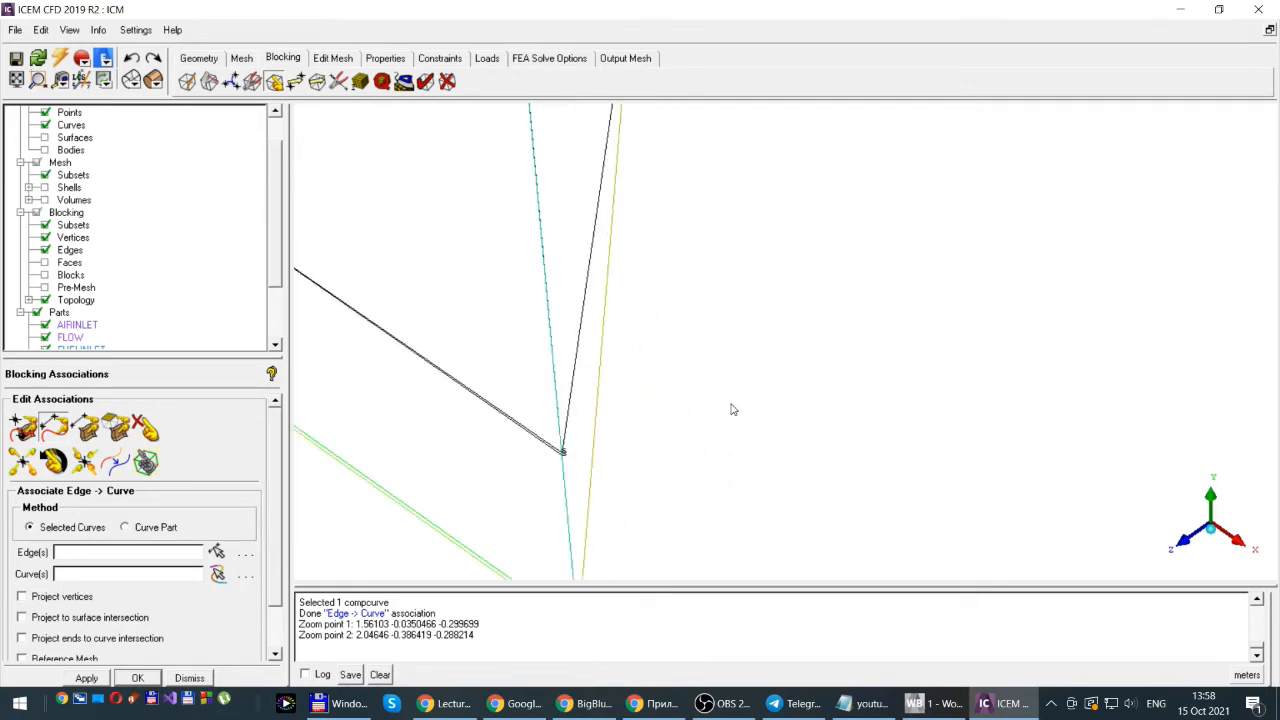
pyautogui.scroll(2, 731, 408)
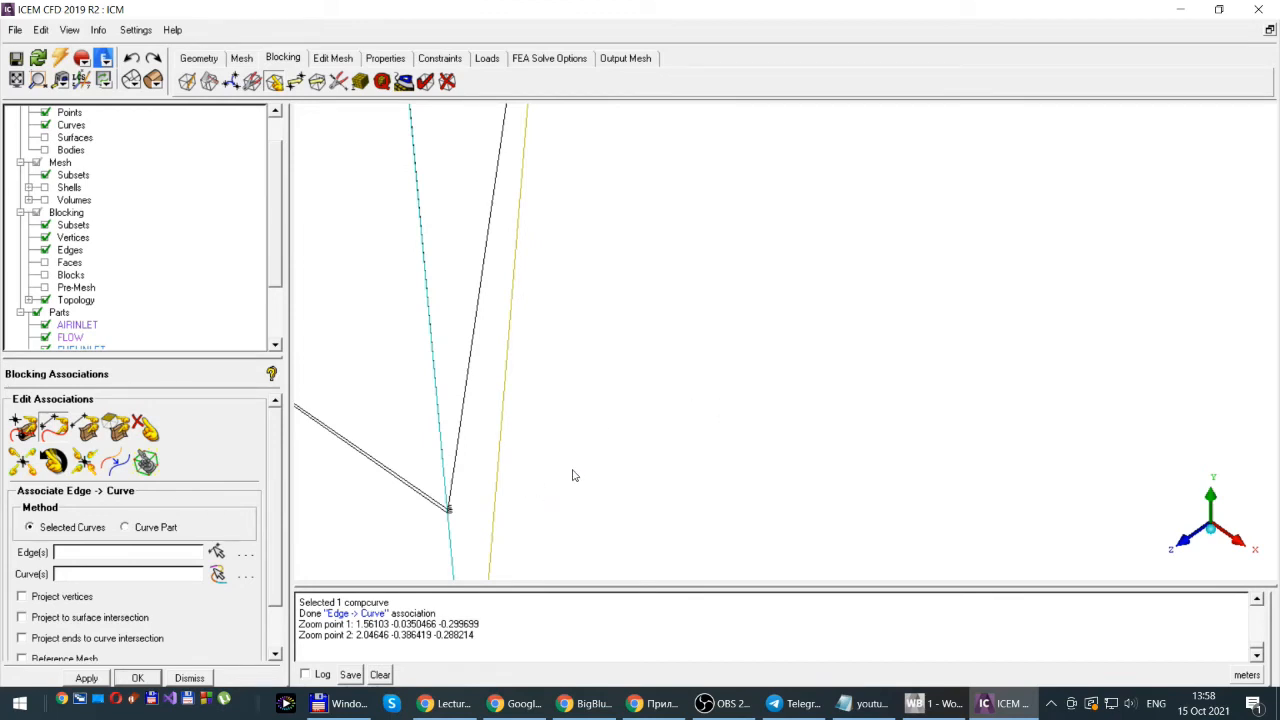
pyautogui.scroll(-3, 571, 472)
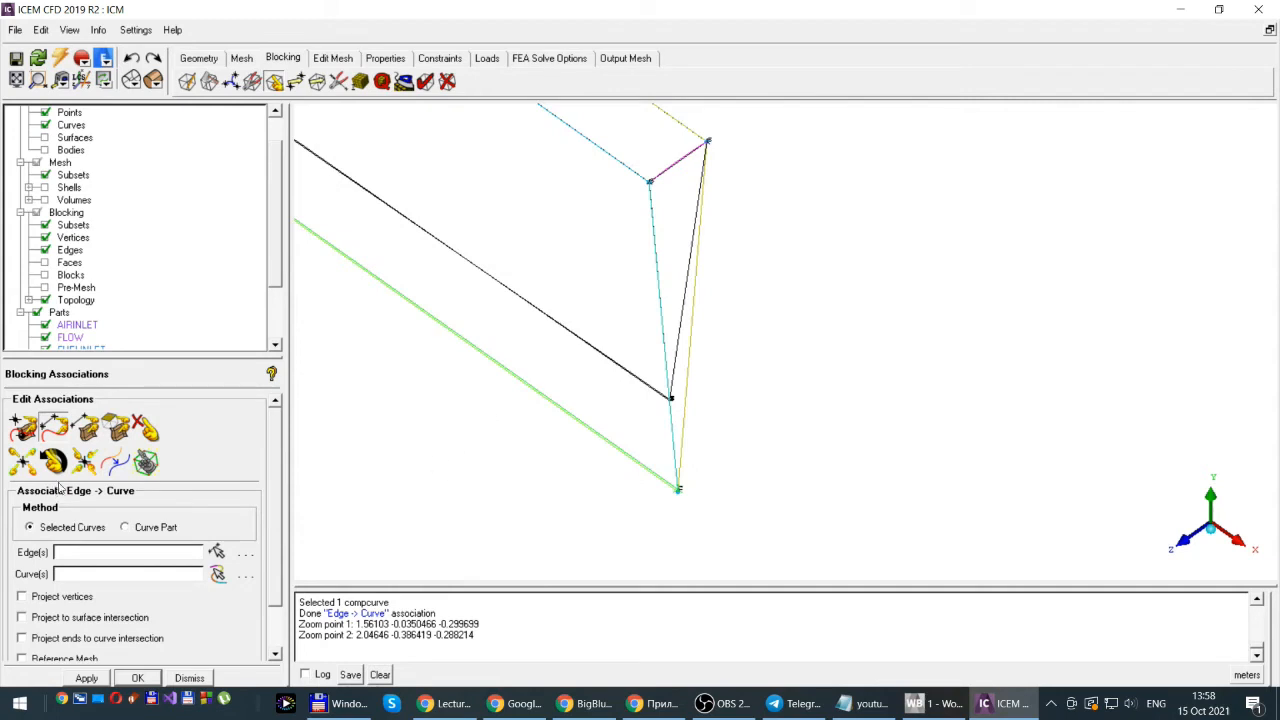
pyautogui.click(22, 430)
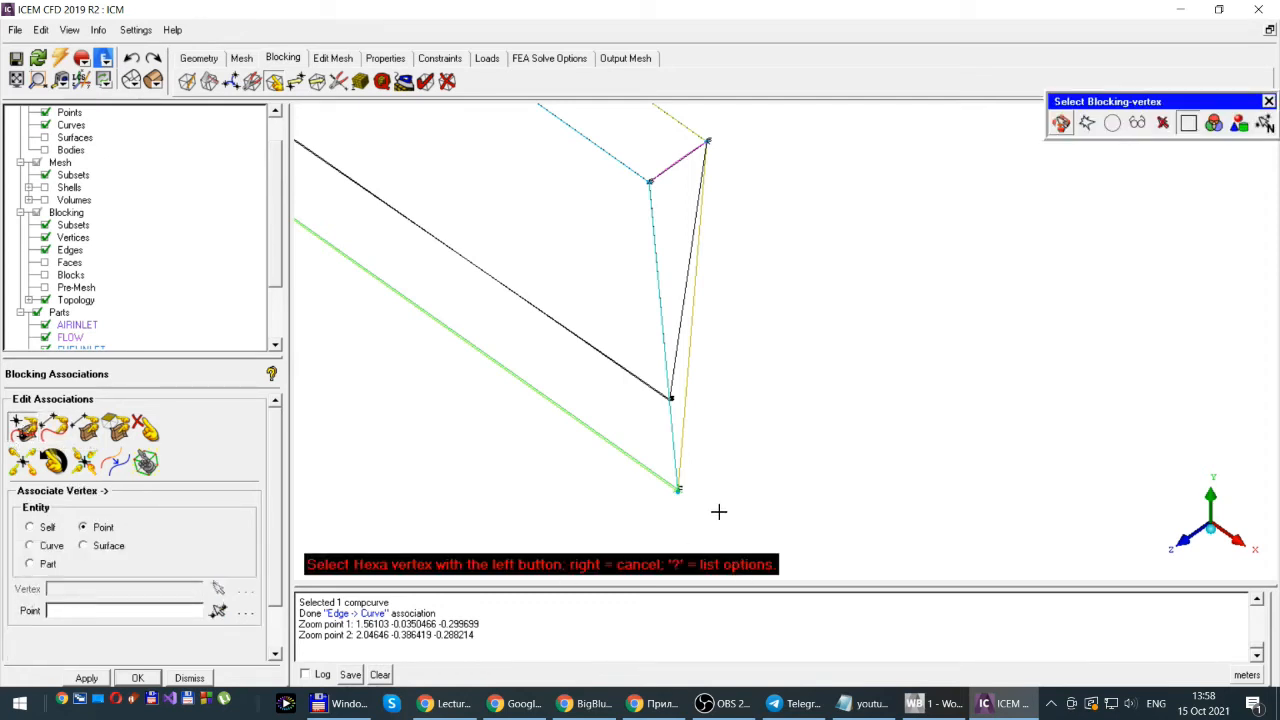
pyautogui.click(649, 182)
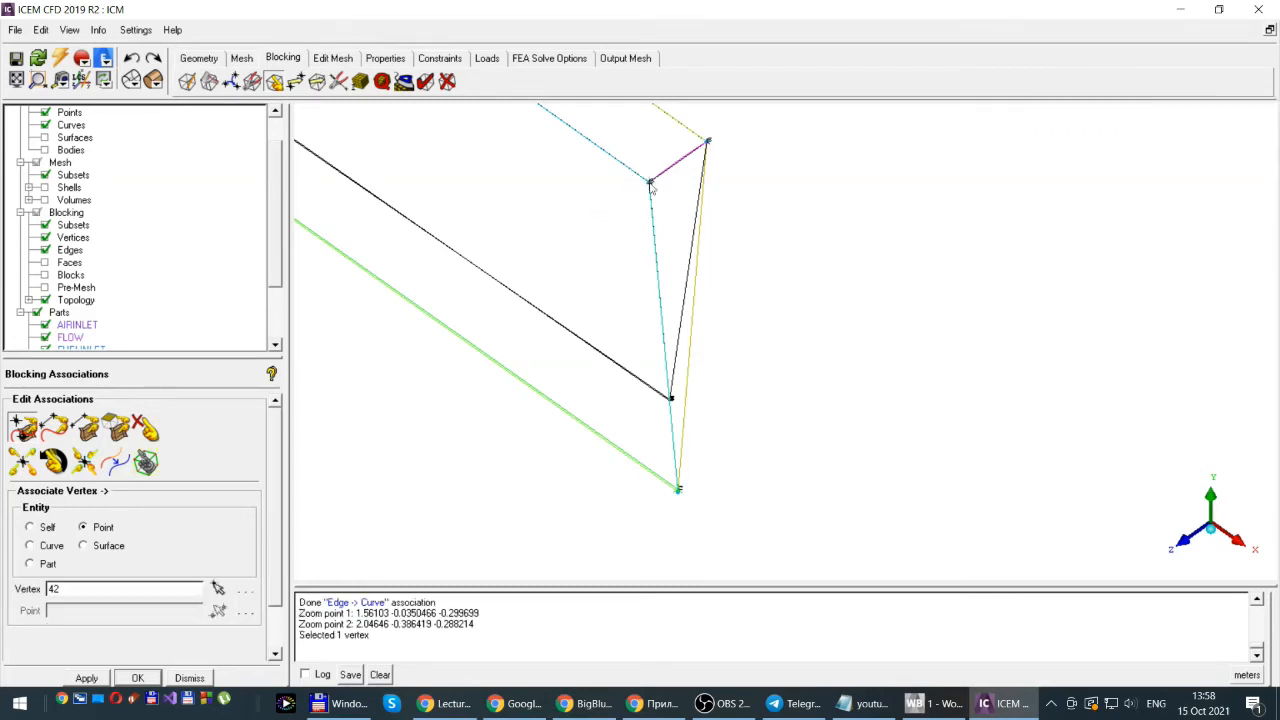
pyautogui.click(649, 182)
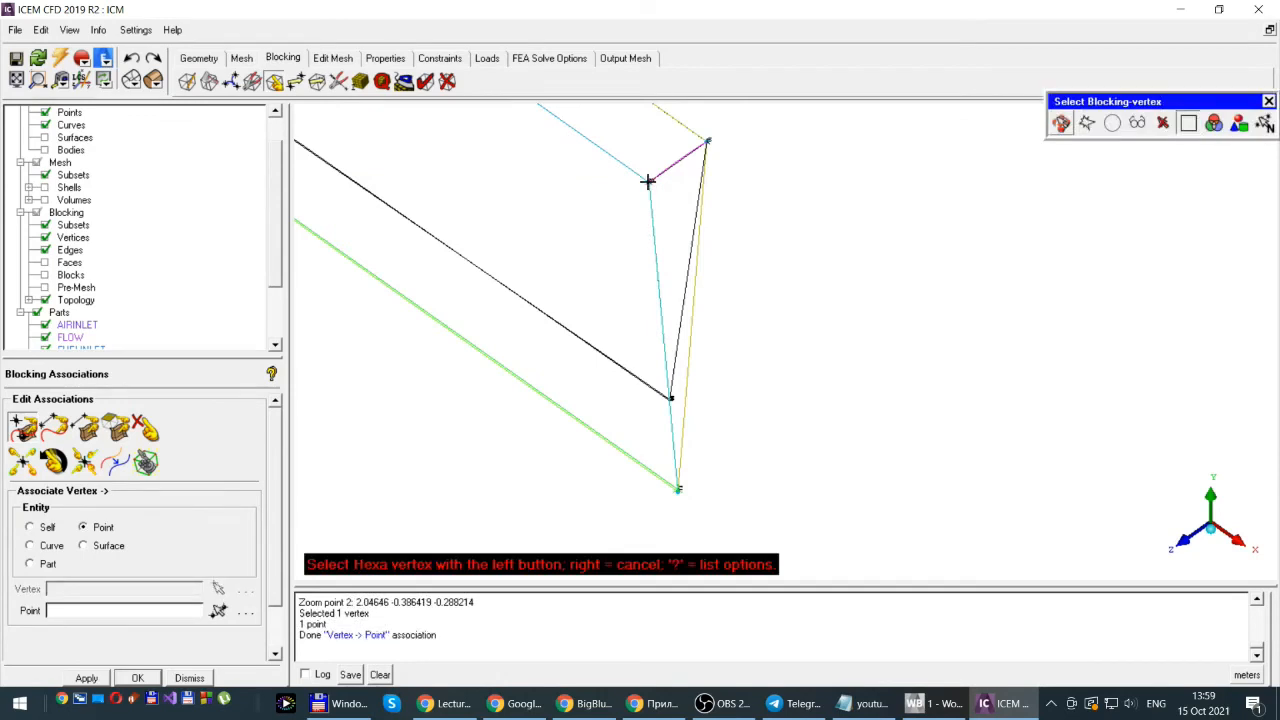
pyautogui.click(706, 140)
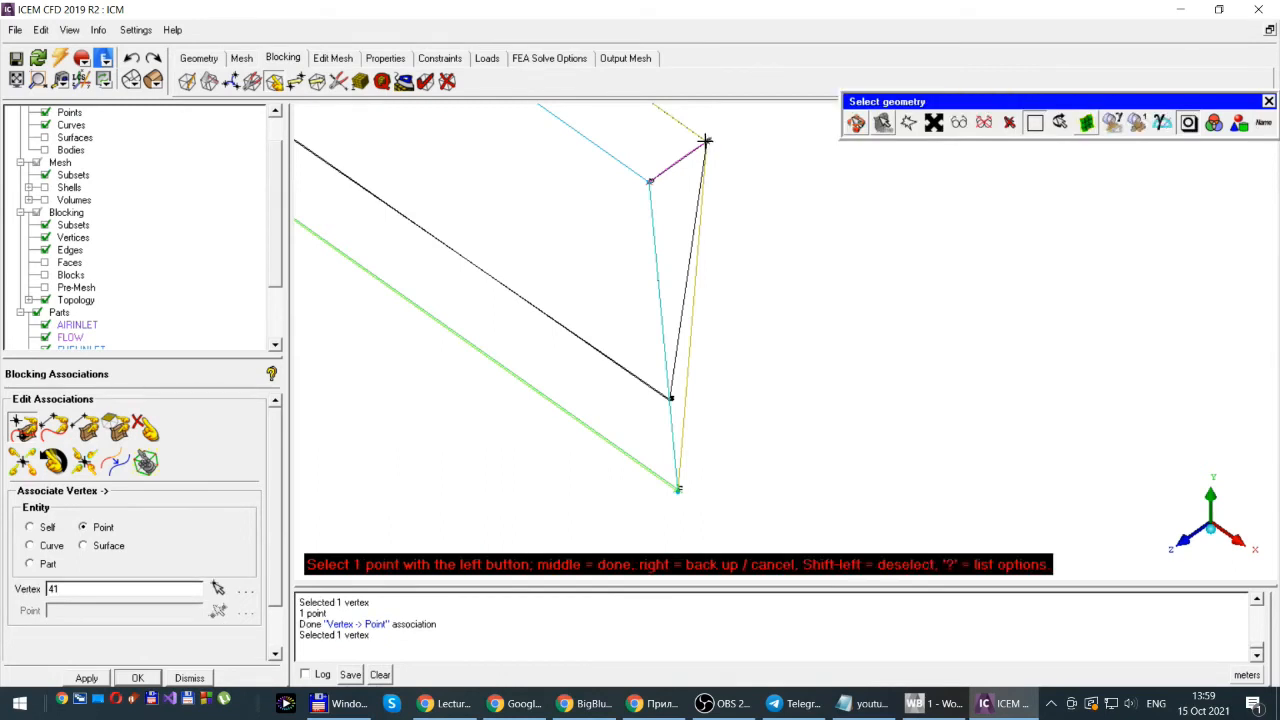
pyautogui.click(706, 140)
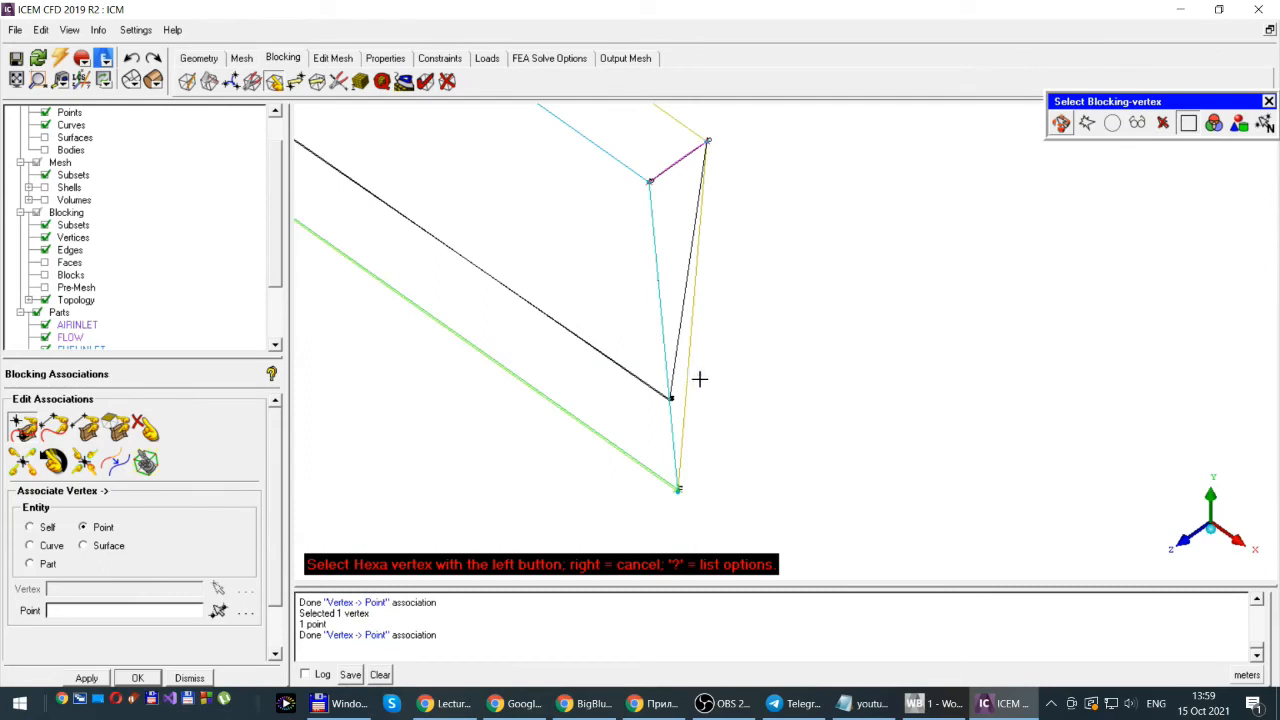
pyautogui.click(679, 488)
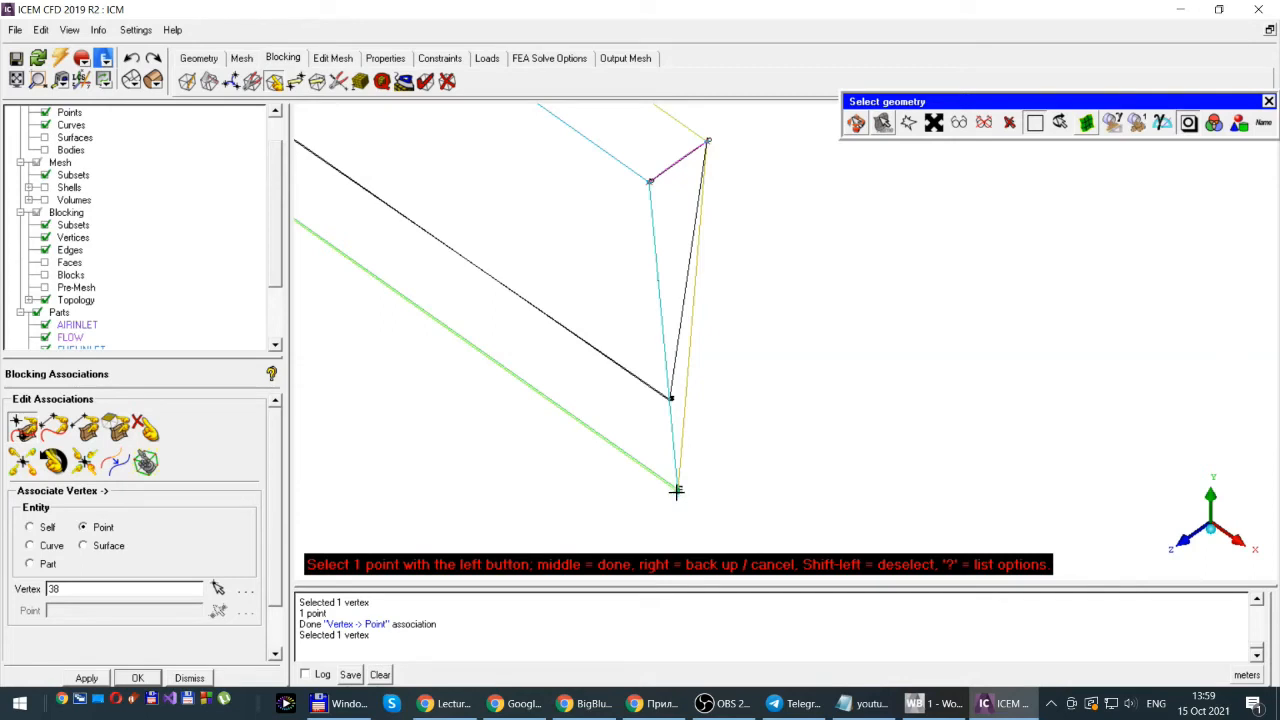
pyautogui.click(677, 489)
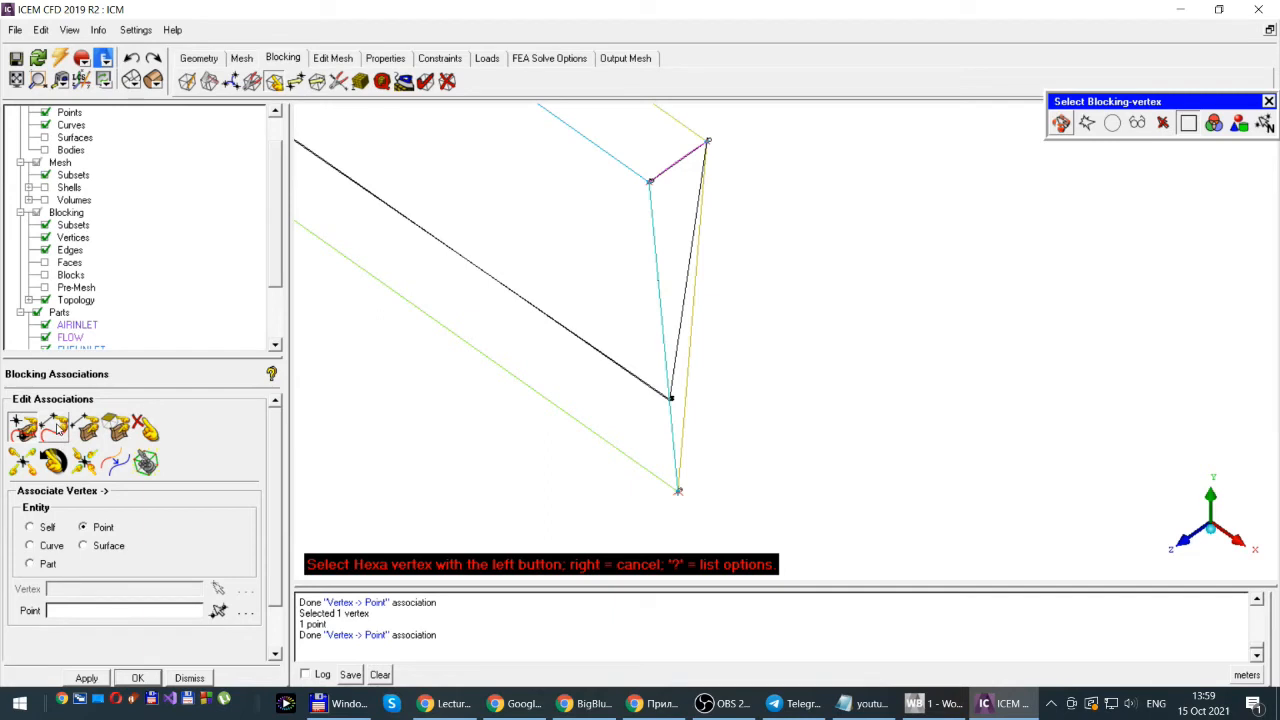
# - Associate the short upper edge 41-42 at the far end with the curve running between those two corners
pyautogui.click(55, 430)
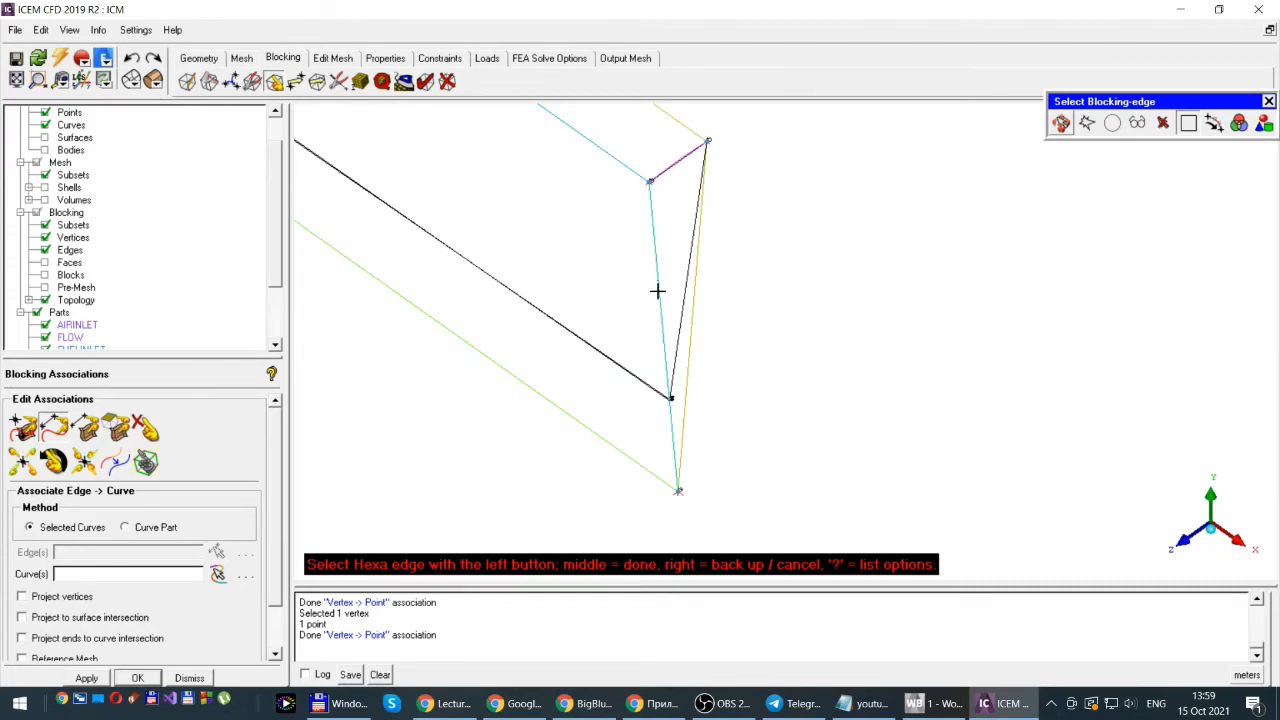
pyautogui.click(684, 161)
pyautogui.middleClick(797, 218)
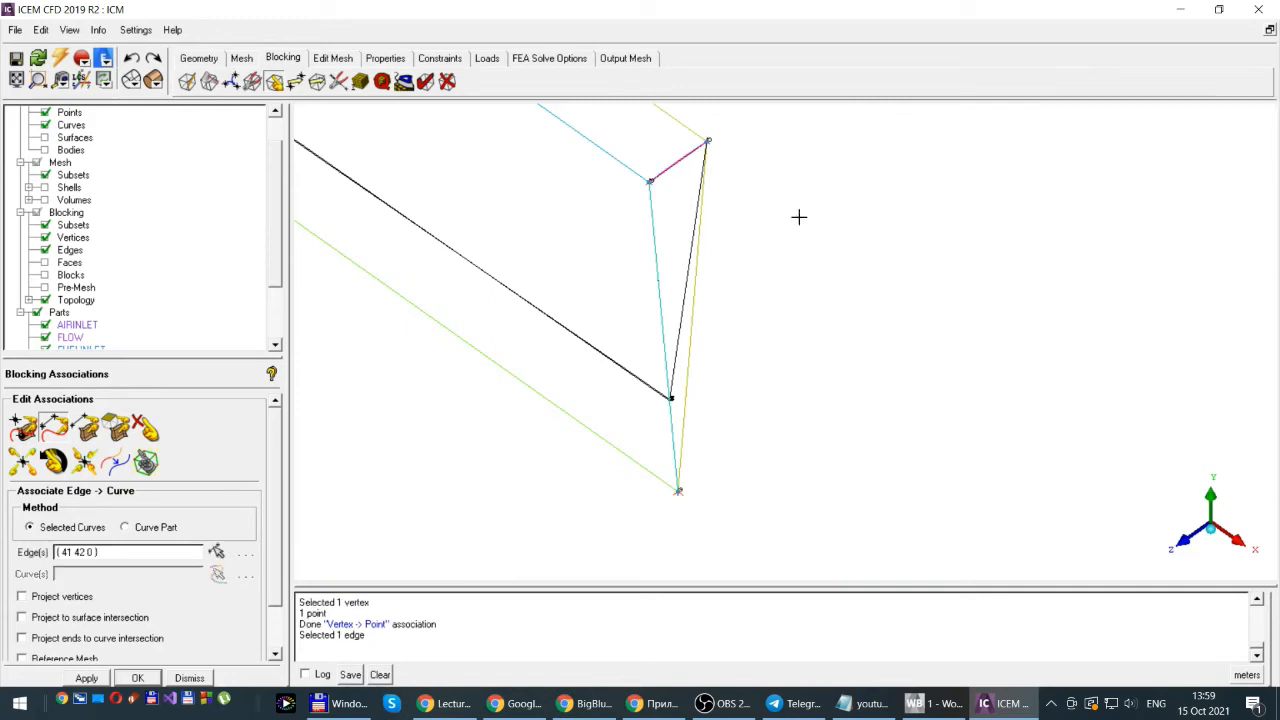
pyautogui.click(676, 160)
pyautogui.middleClick(829, 164)
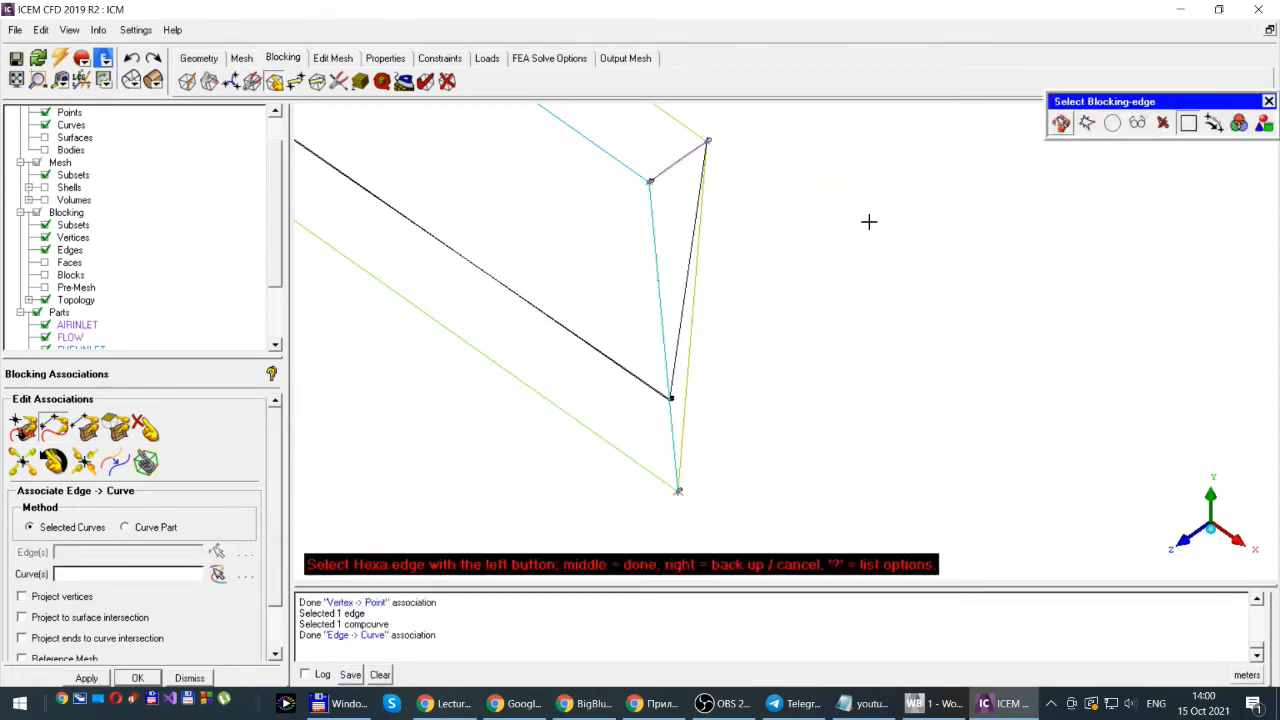
# - Associate edges 73-42 and 38-73 with the far-end side curve joining corner vertices 42 and 38
pyautogui.click(654, 259)
pyautogui.click(671, 427)
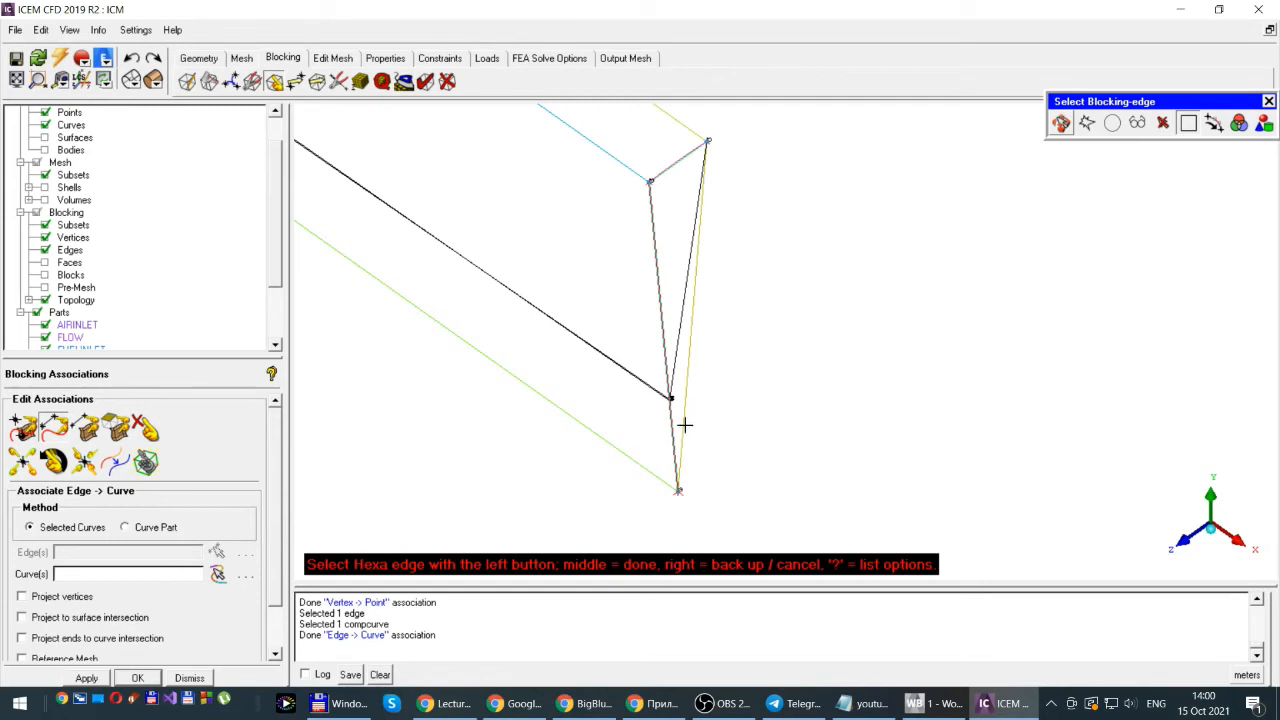
pyautogui.middleClick(788, 346)
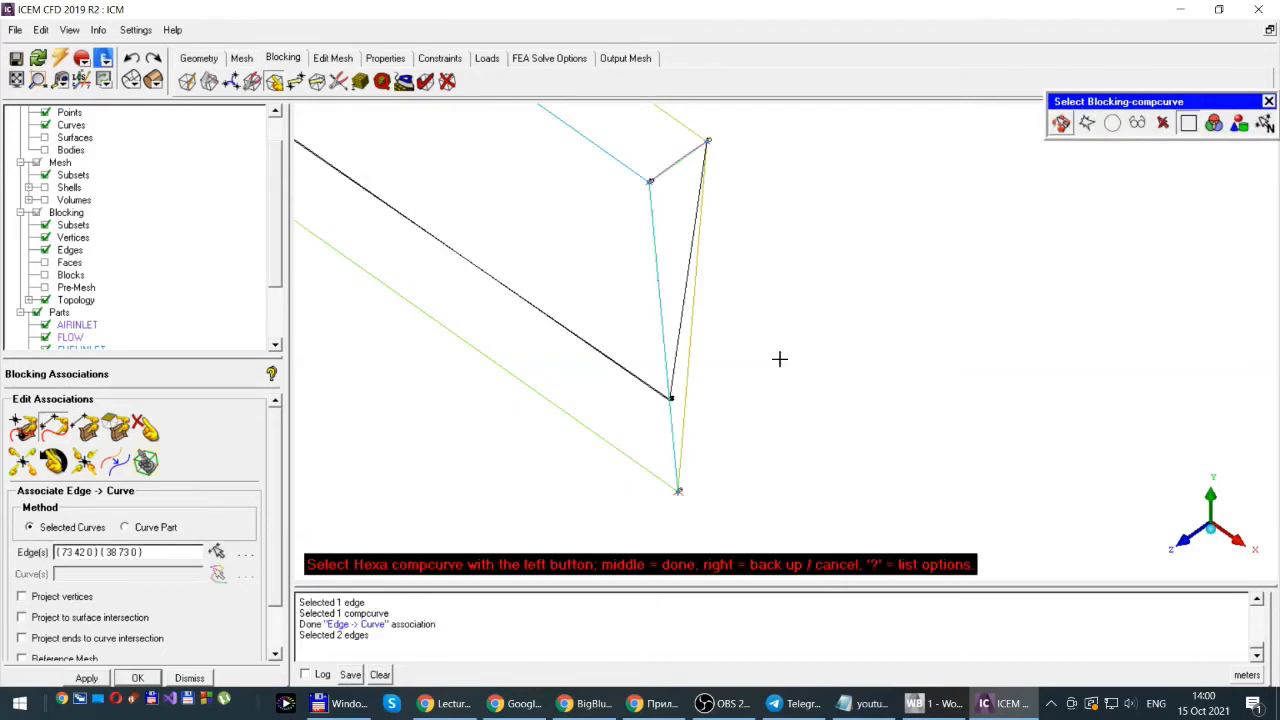
pyautogui.click(657, 288)
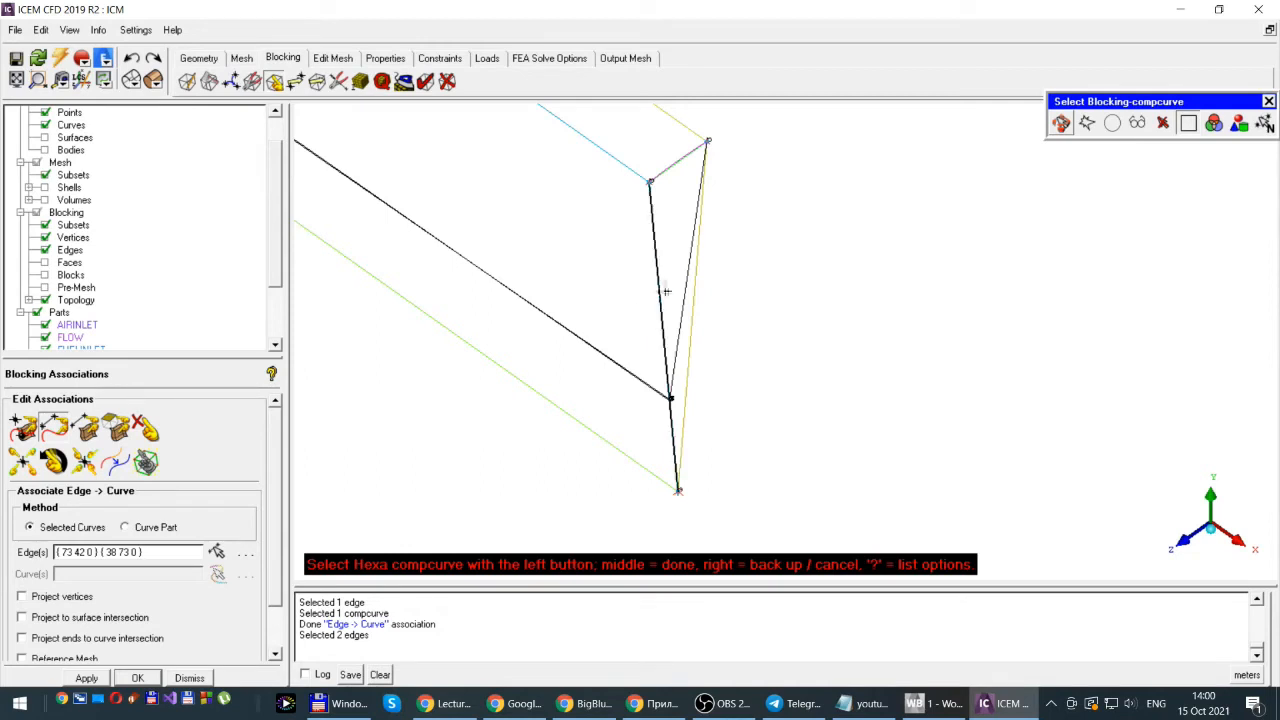
pyautogui.middleClick(787, 312)
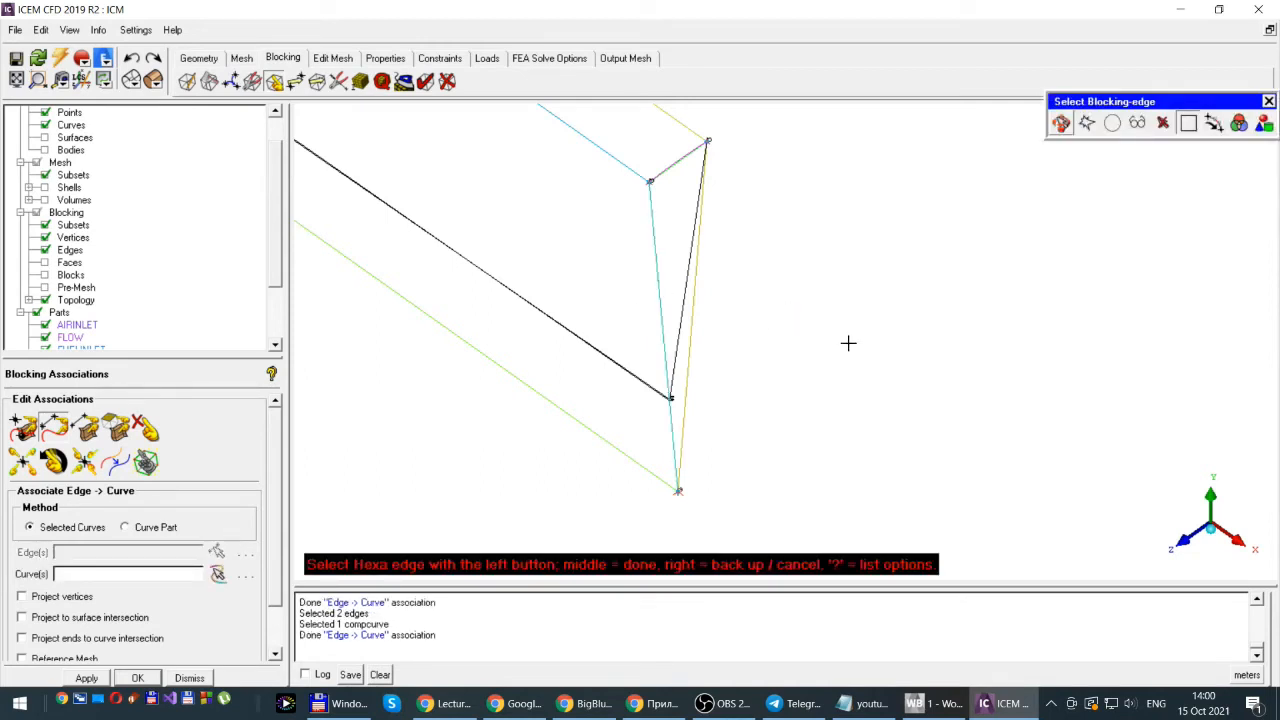
# - Associate edges 74-41 and 38-74 with the far-end side curve joining corner vertices 41 and 38
pyautogui.click(684, 286)
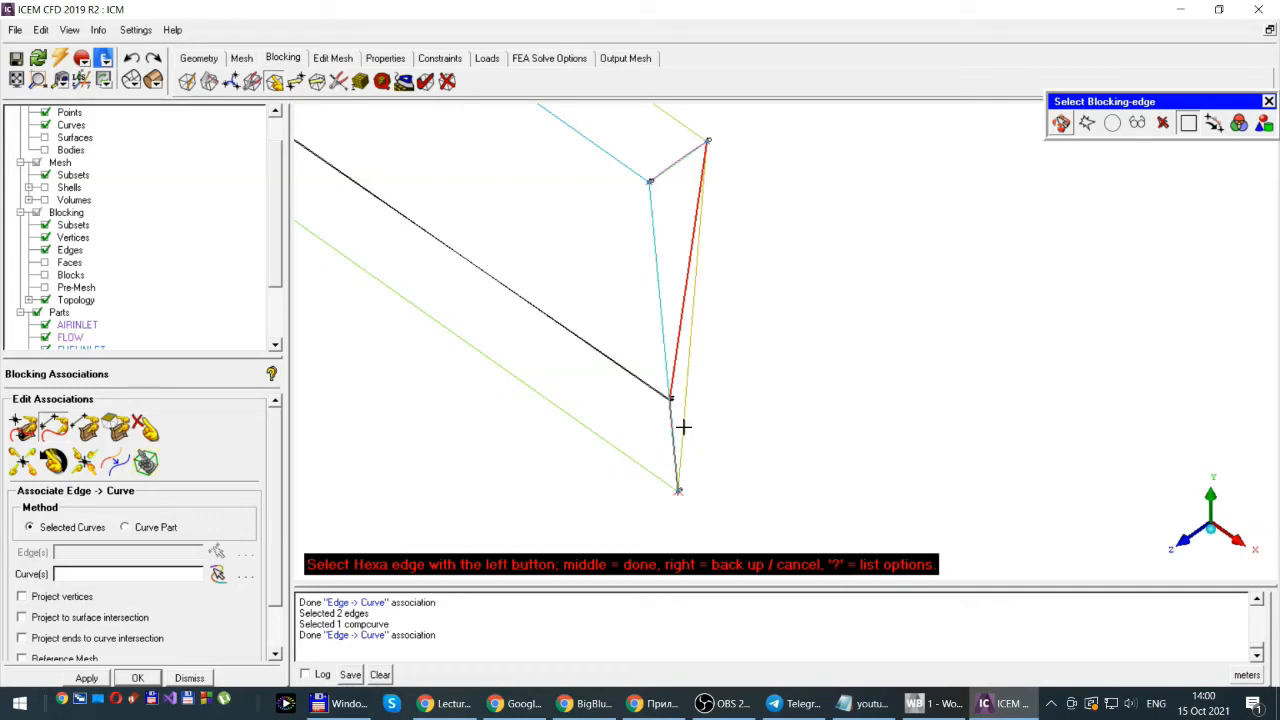
pyautogui.middleClick(745, 358)
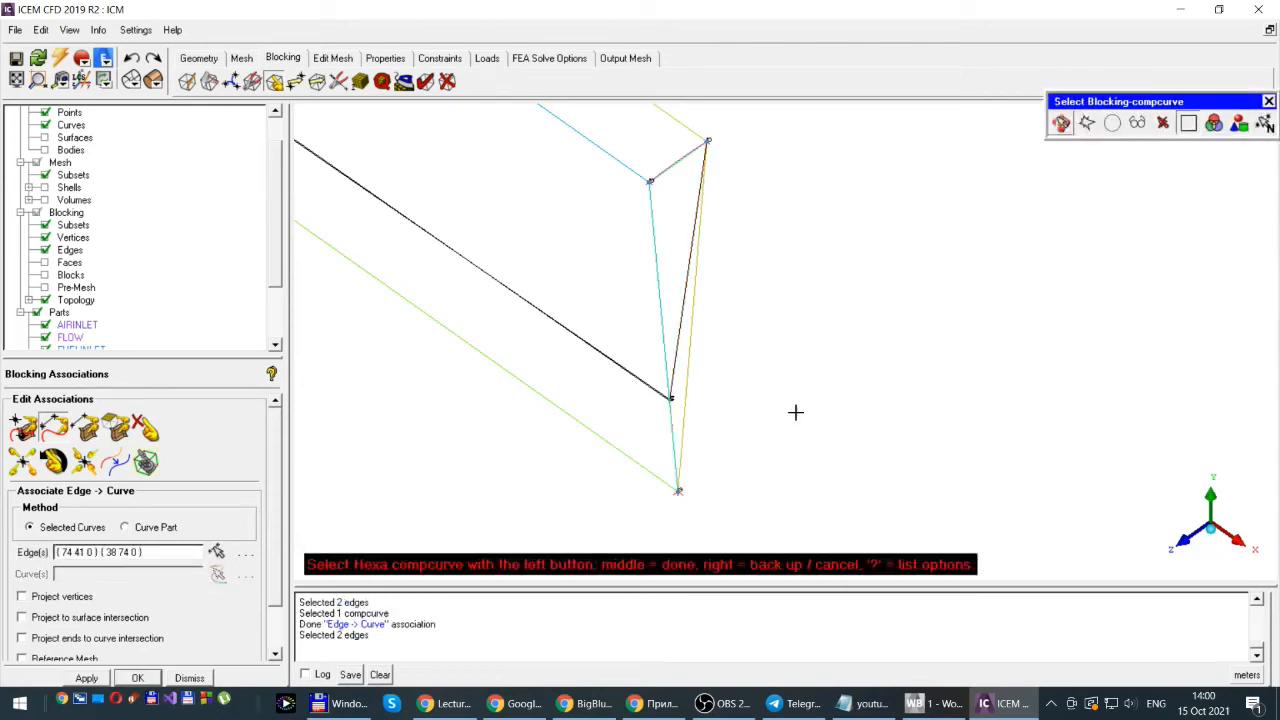
pyautogui.click(691, 336)
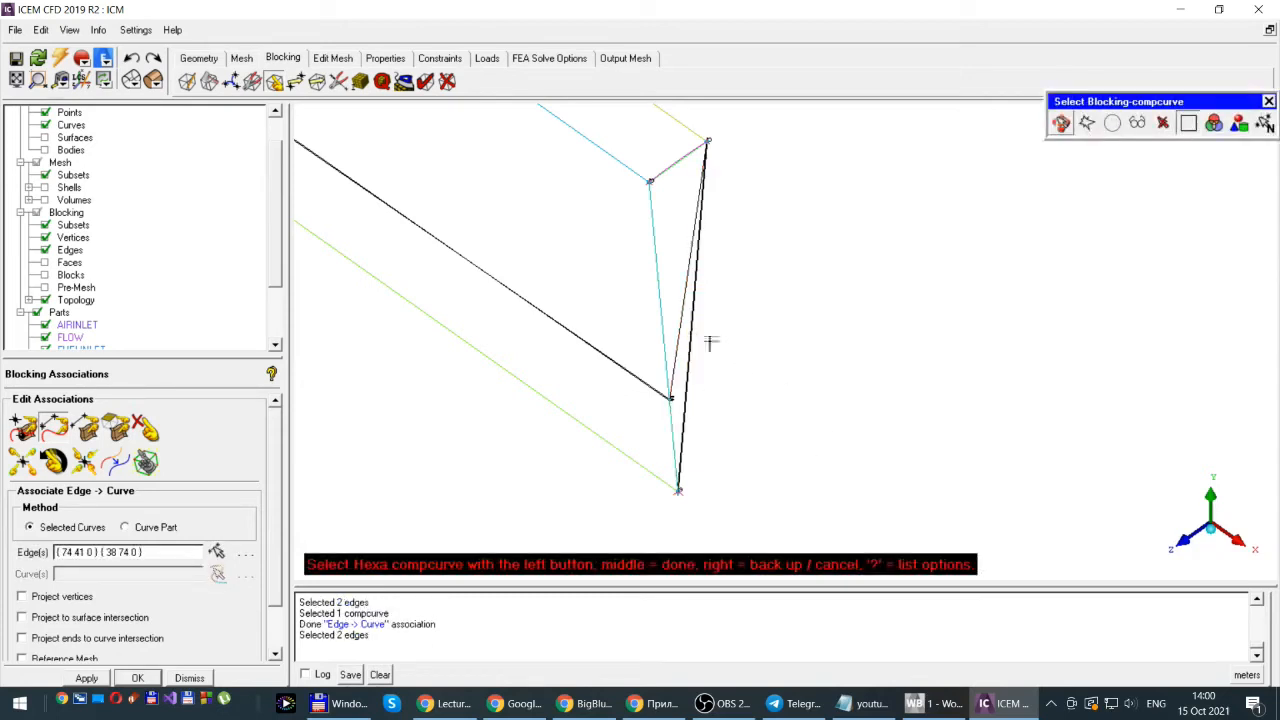
pyautogui.middleClick(766, 357)
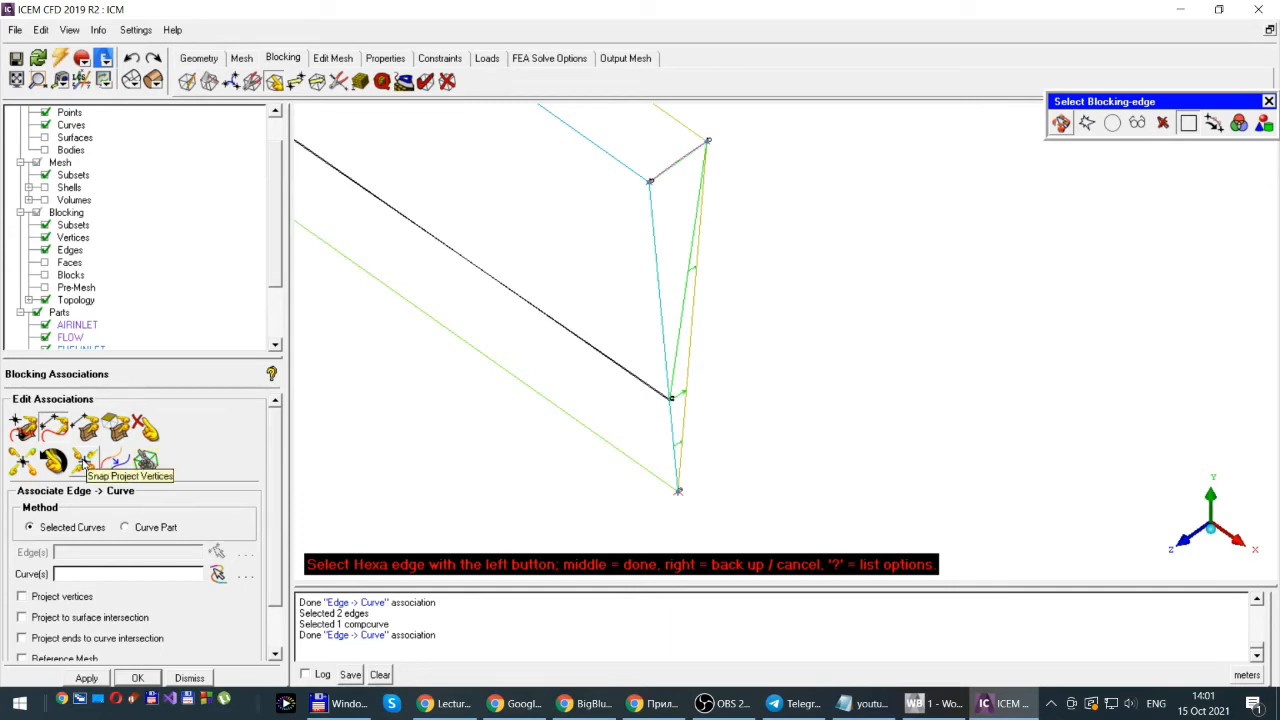
# - Snap all visible blocking vertices onto their associated geometry and close the associations settings
pyautogui.click(84, 461)
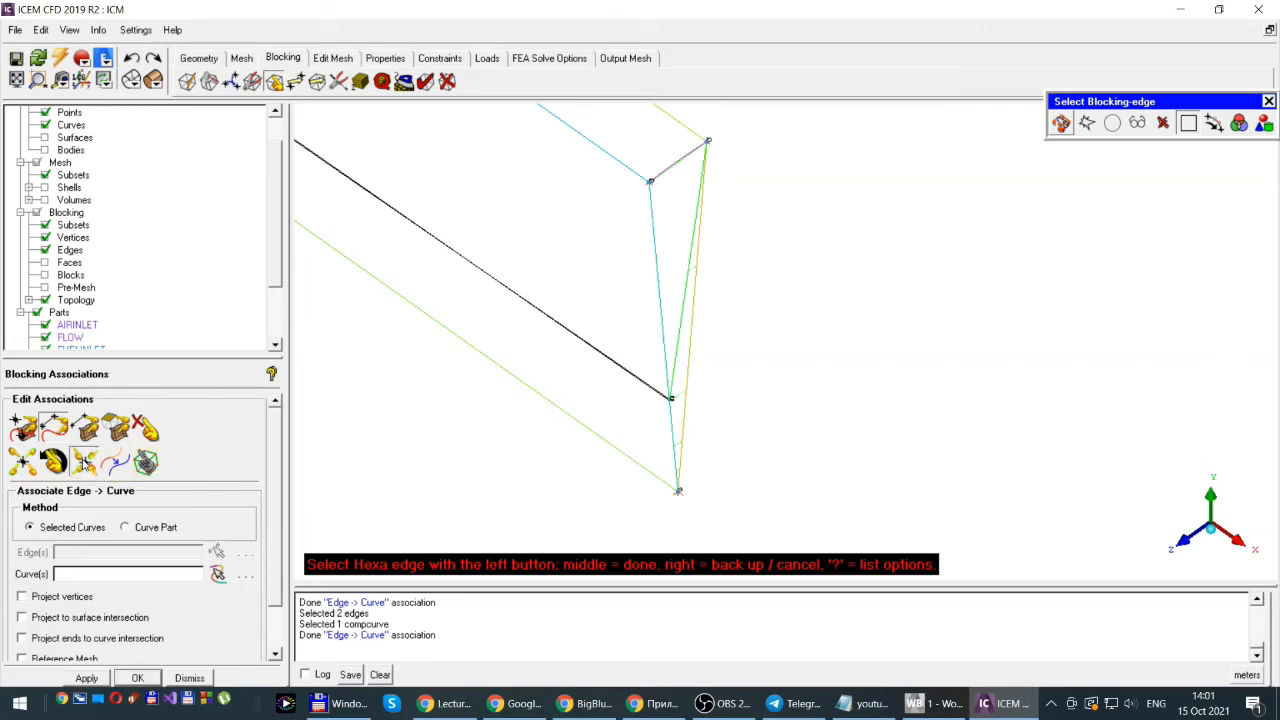
pyautogui.click(86, 679)
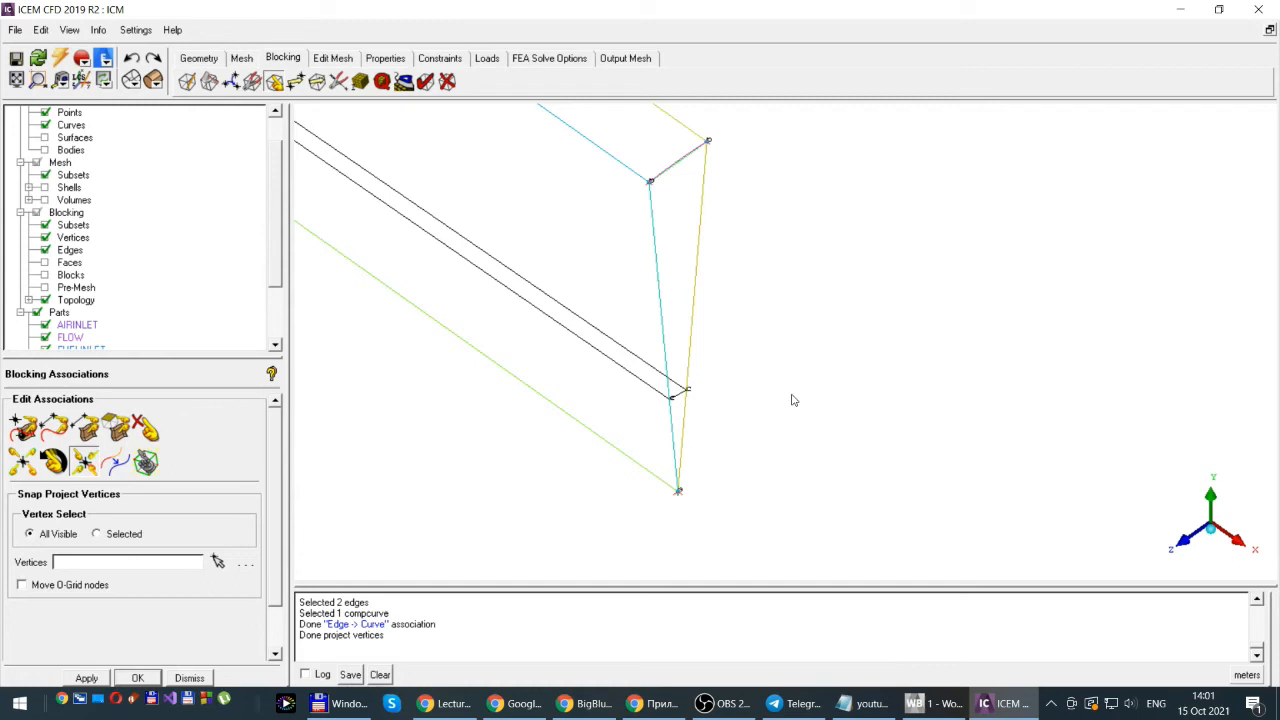
pyautogui.scroll(-5, 675, 363)
pyautogui.scroll(-2, 680, 363)
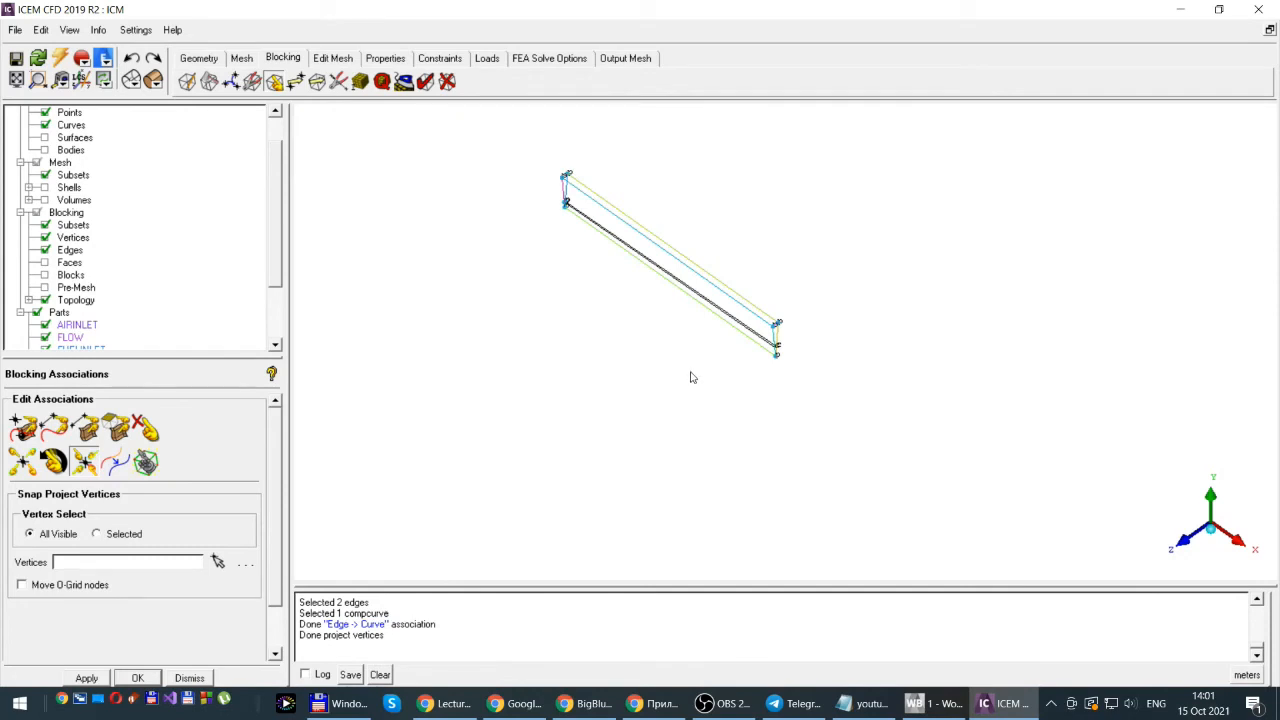
pyautogui.scroll(5, 641, 330)
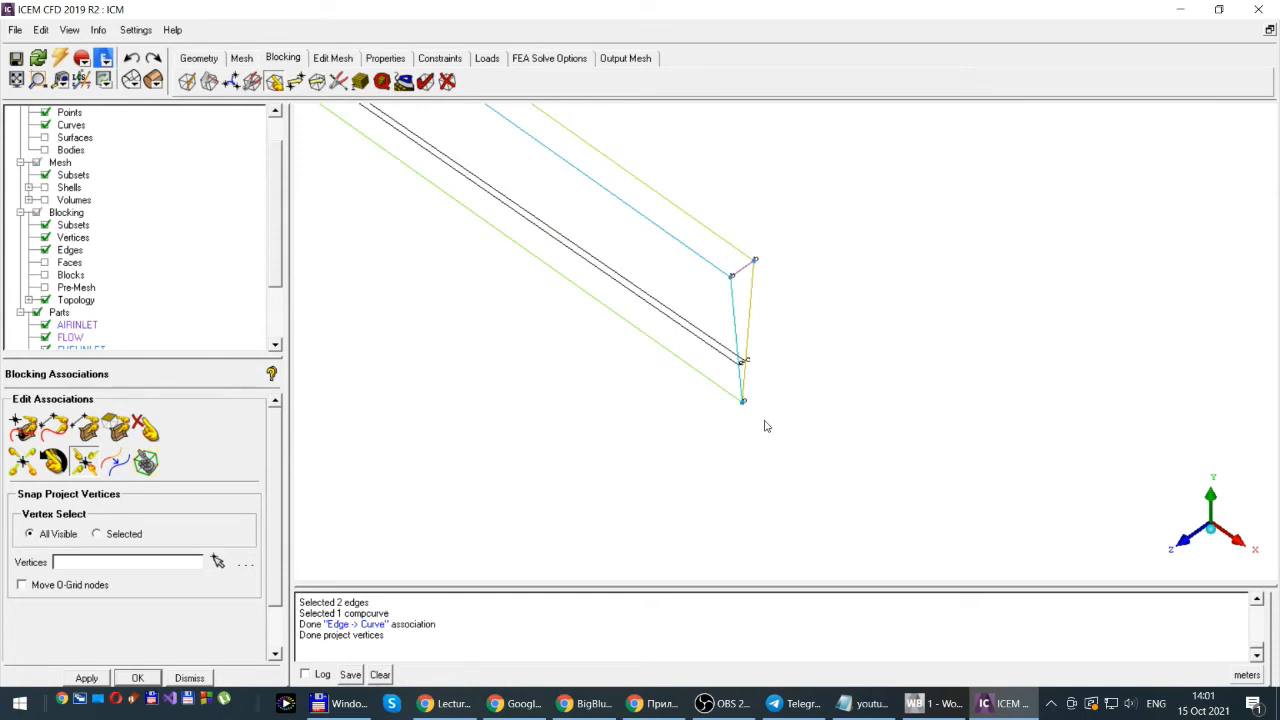
pyautogui.scroll(-5, 765, 421)
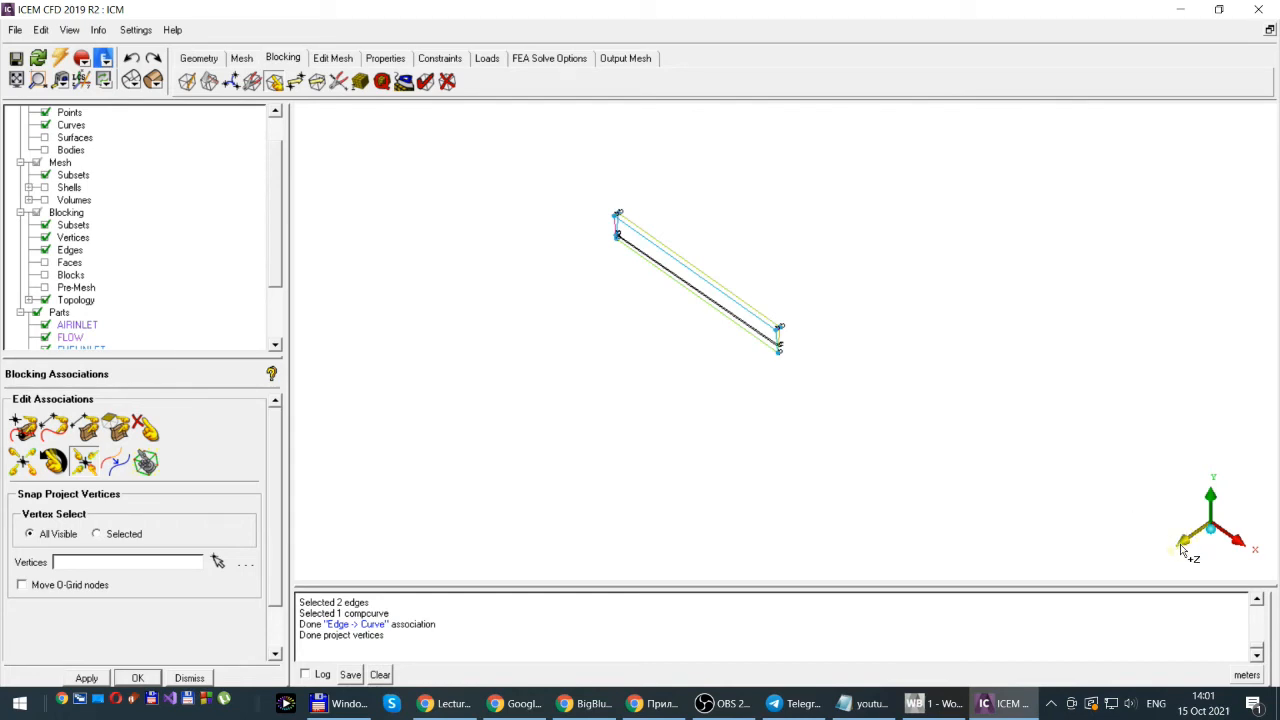
pyautogui.click(17, 80)
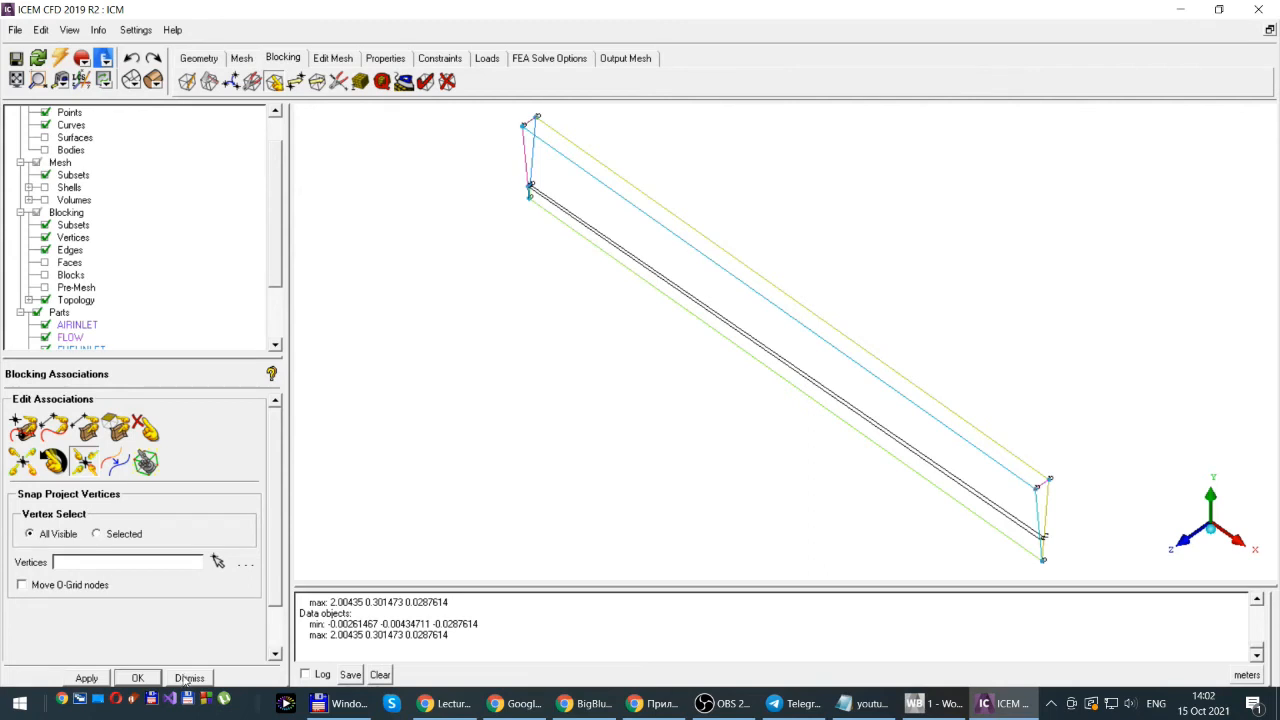
pyautogui.click(188, 679)
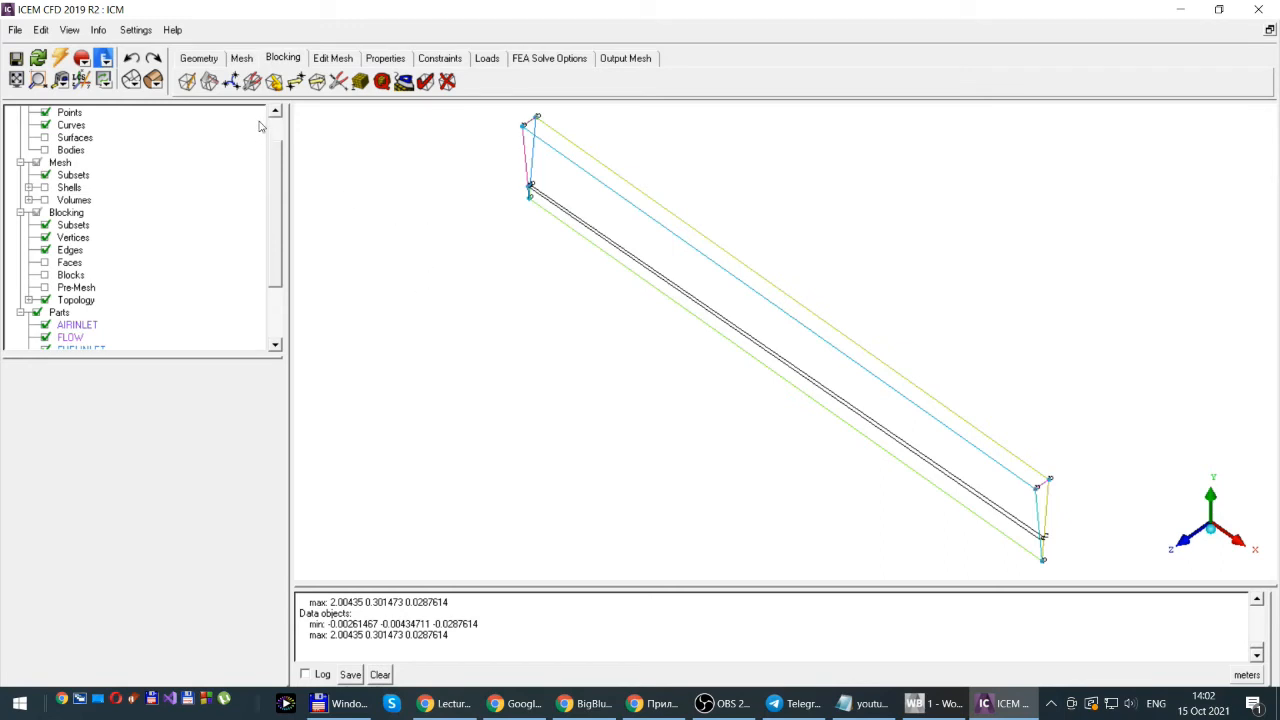
# - Set the global element seed size to a maximum element of 0.02 in the global mesh setup
pyautogui.click(242, 59)
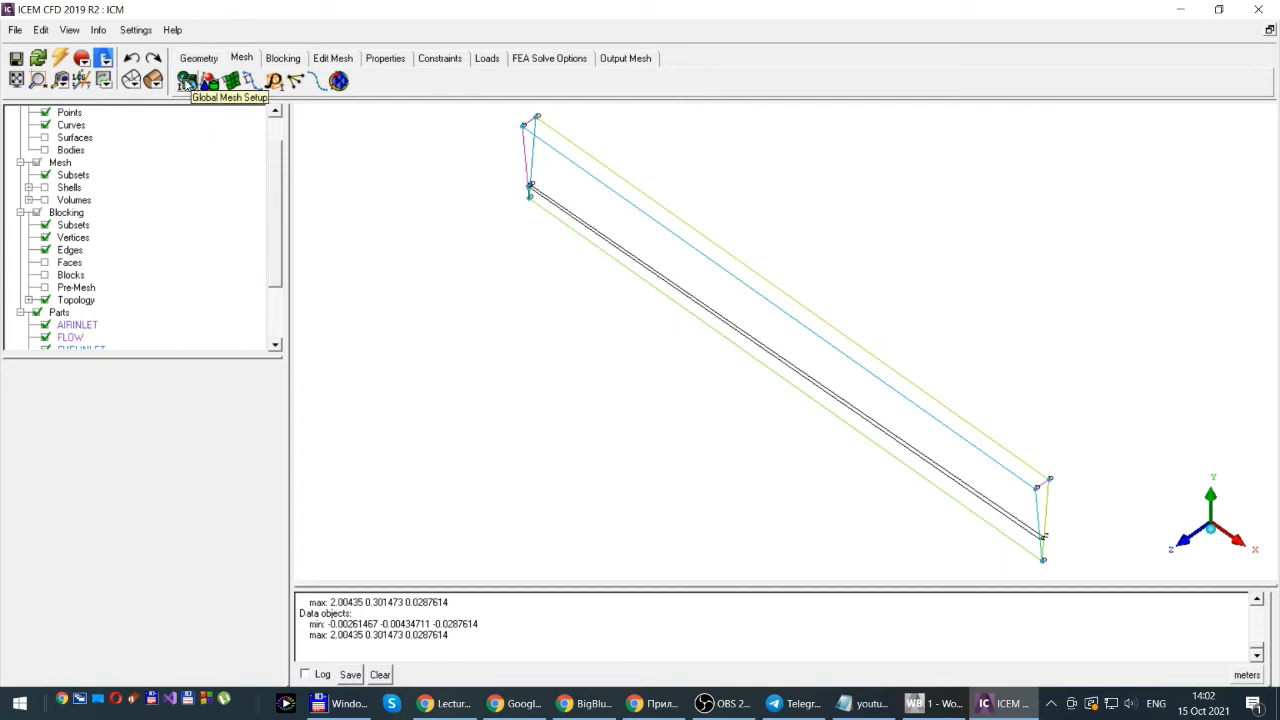
pyautogui.click(186, 82)
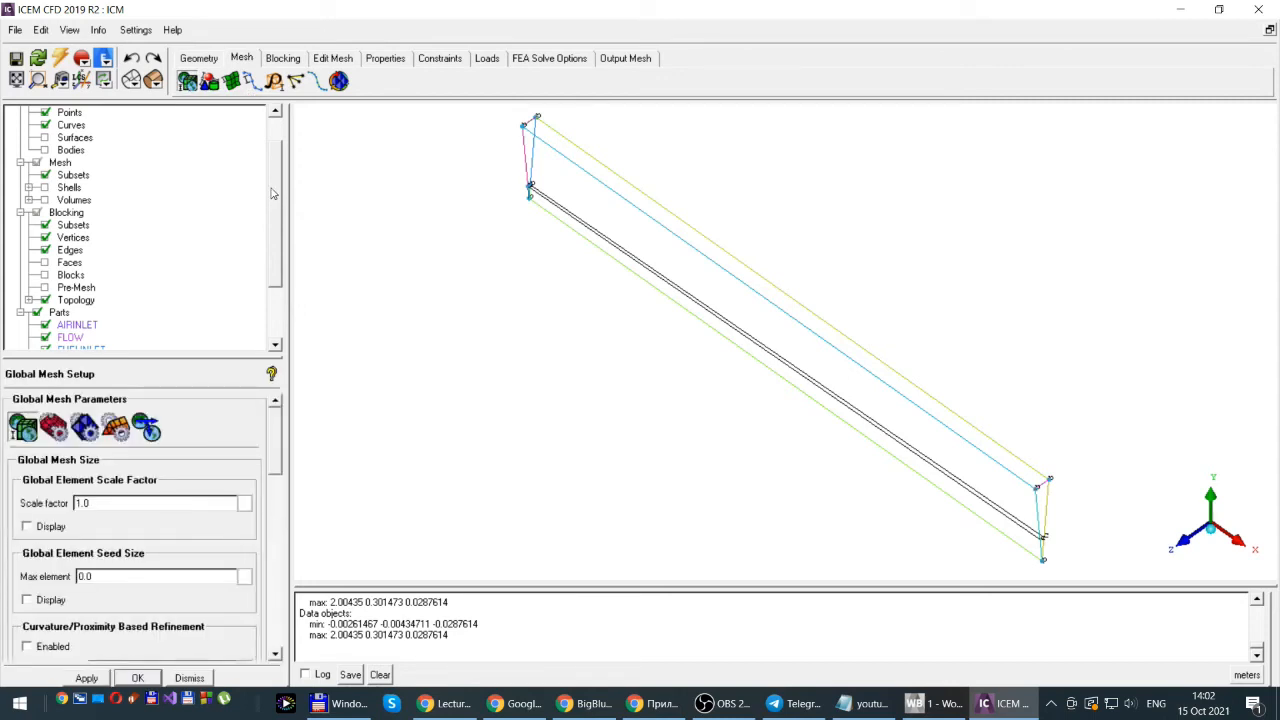
pyautogui.moveTo(275, 188); pyautogui.dragTo(275, 244)
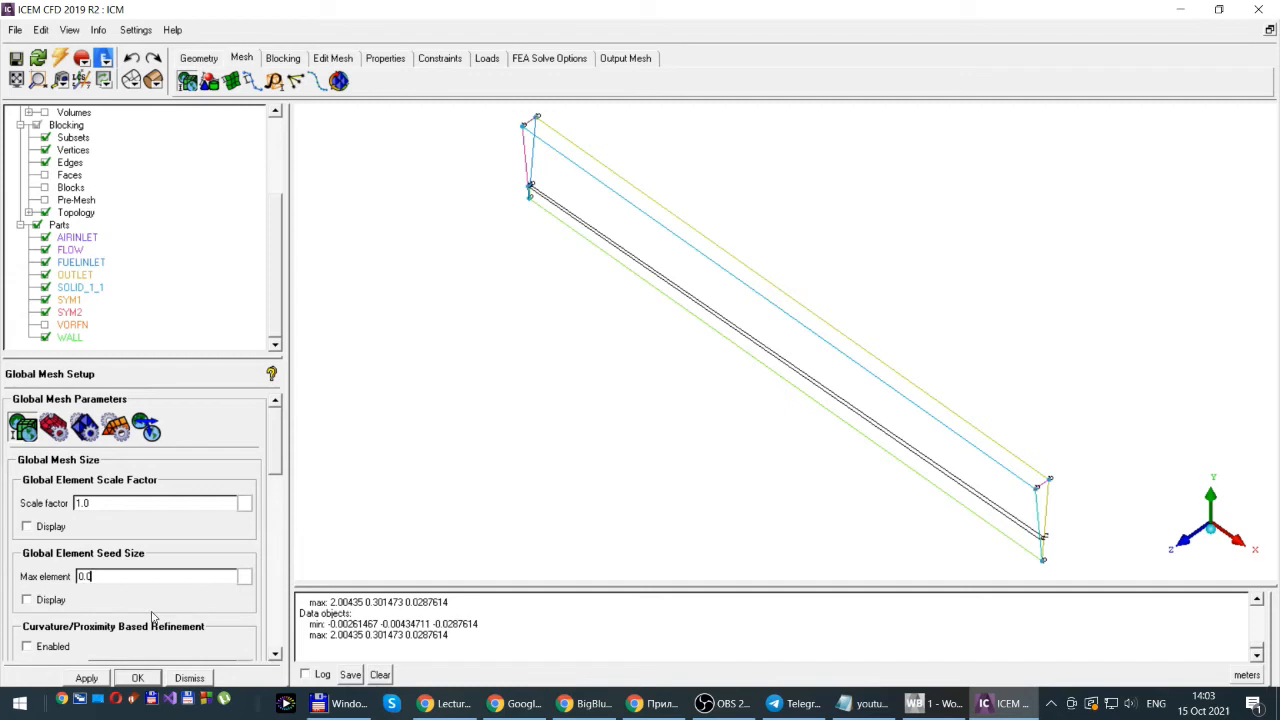
pyautogui.write('2')
pyautogui.moveTo(175, 356); pyautogui.dragTo(171, 316)
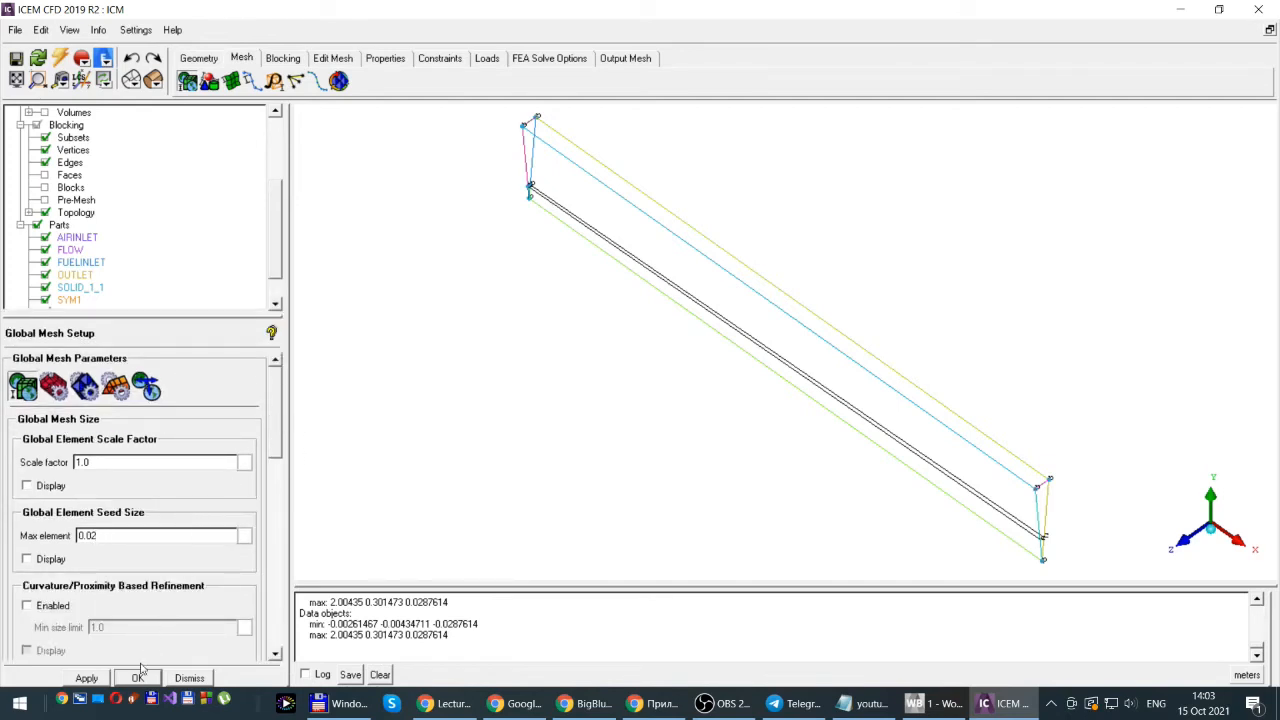
pyautogui.click(138, 679)
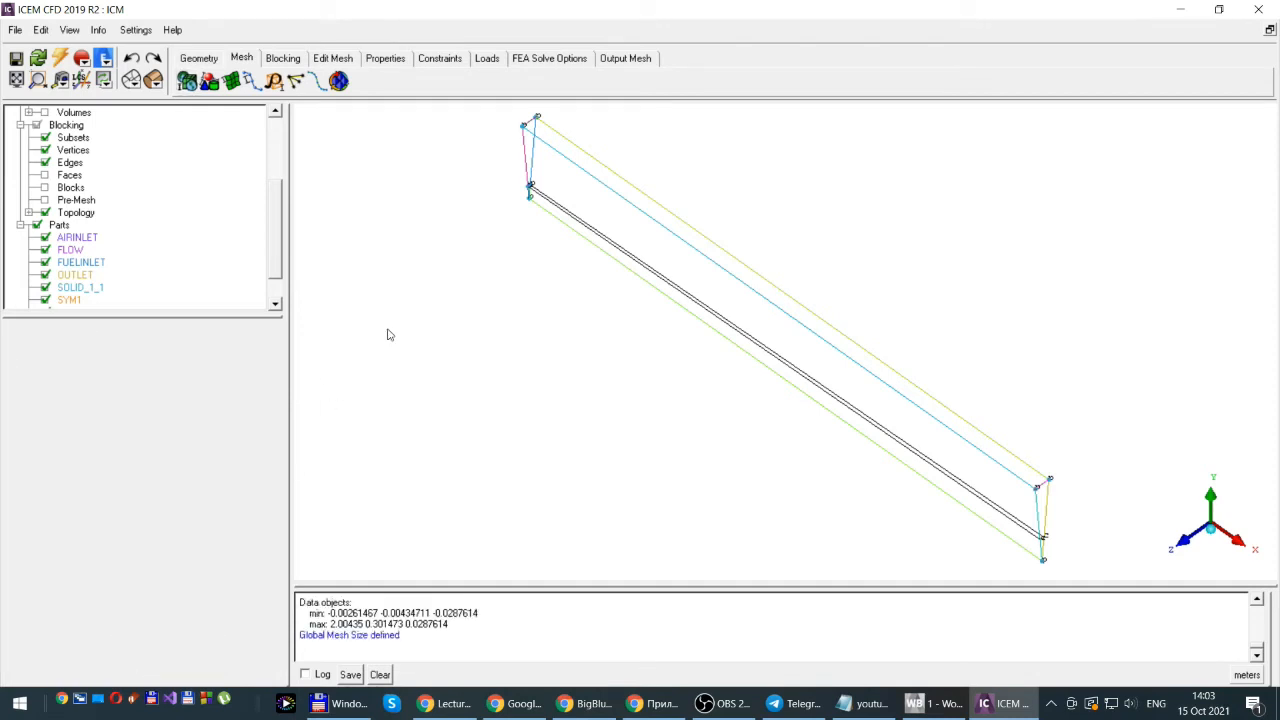
# - Recalculate the mesh sizes on all blocking edges with the Update All method in the pre-mesh parameters
pyautogui.click(283, 58)
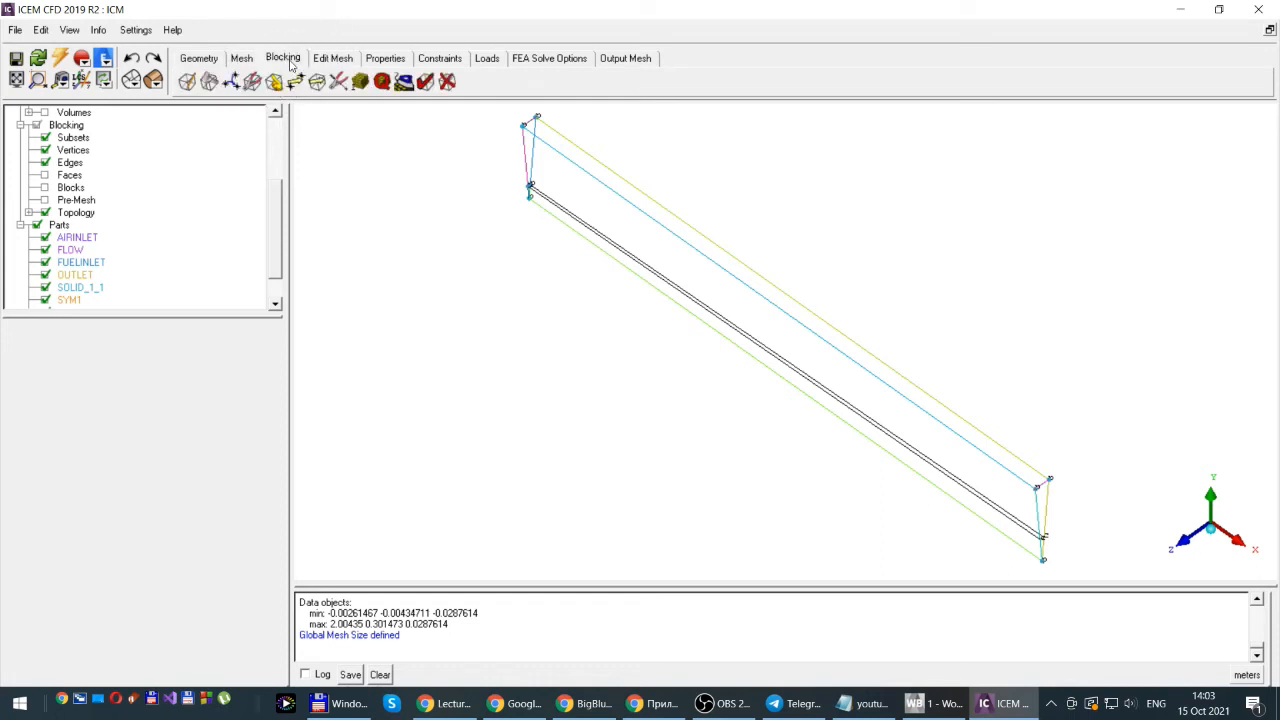
pyautogui.click(361, 84)
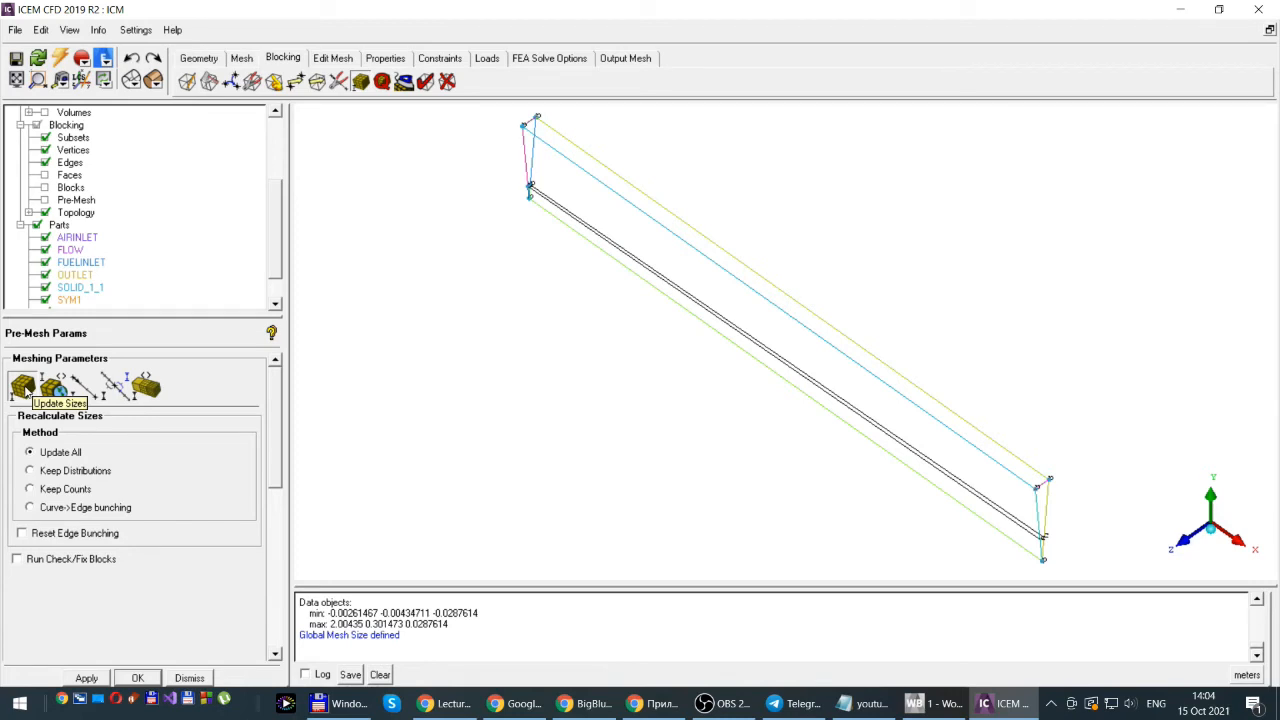
pyautogui.click(86, 679)
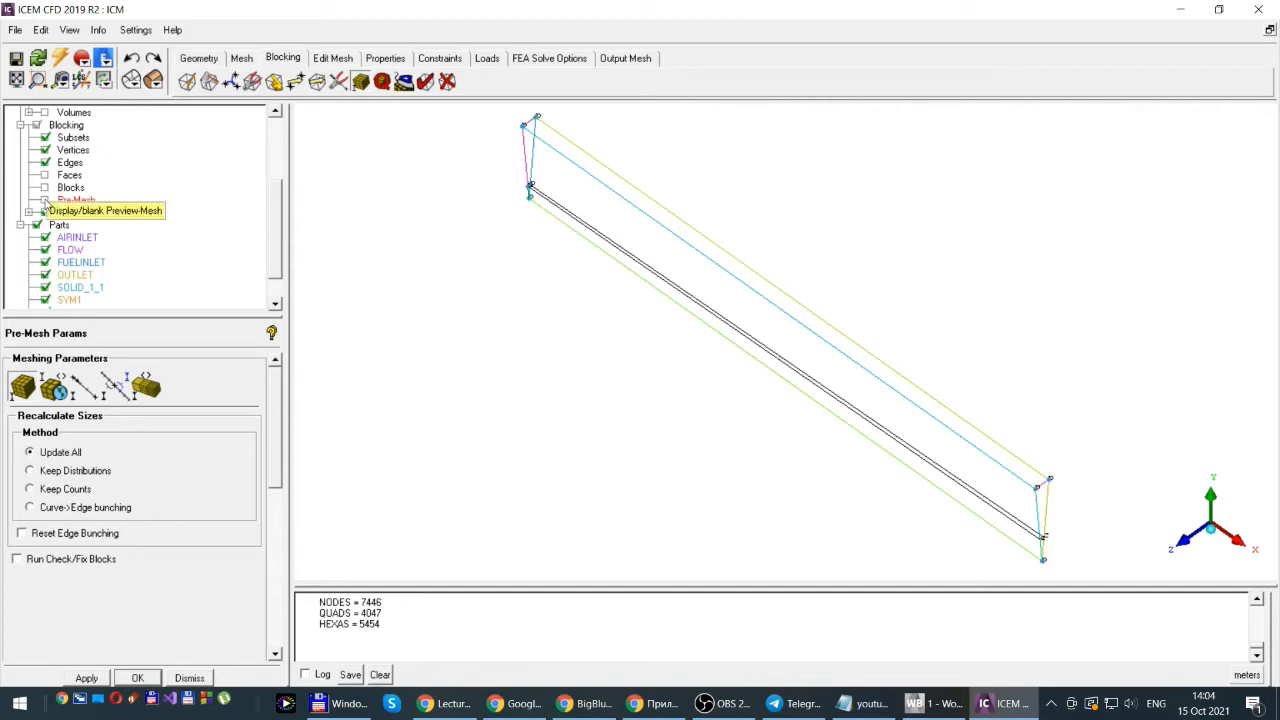
# - Display the pre-mesh with a full recompute and show it as Solid & Wire
pyautogui.click(45, 204)
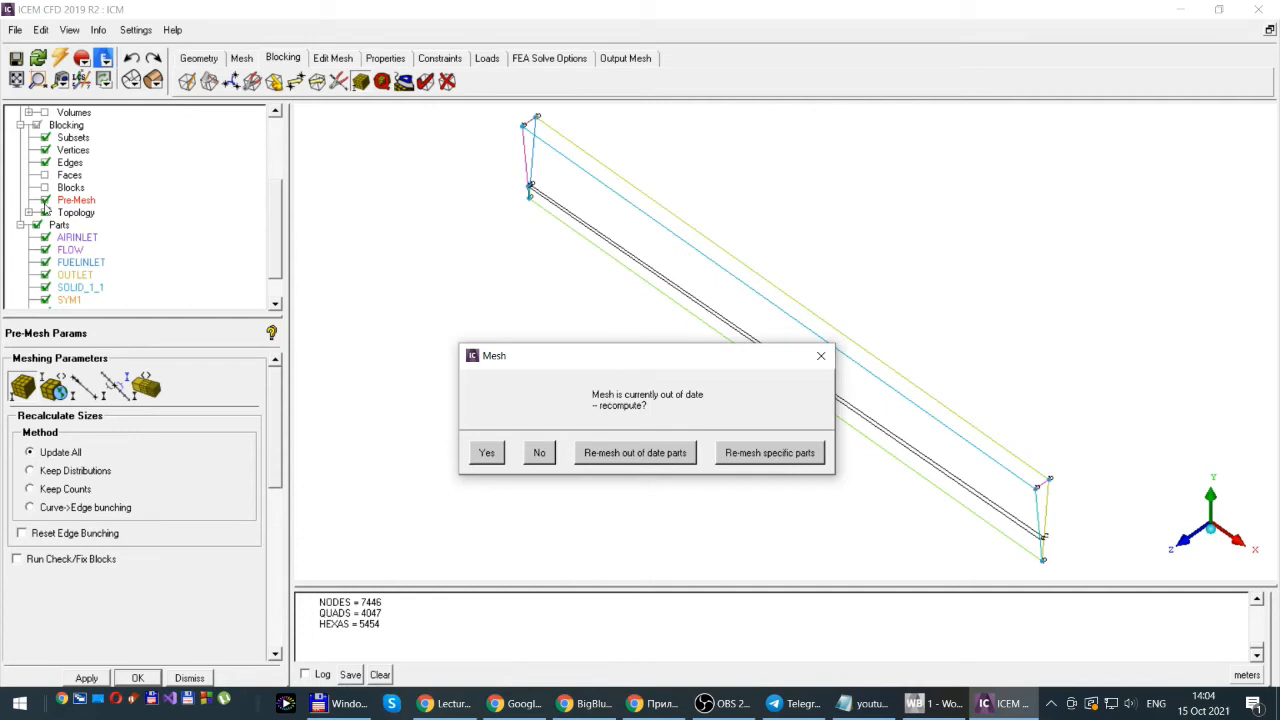
pyautogui.moveTo(633, 251); pyautogui.dragTo(625, 277)
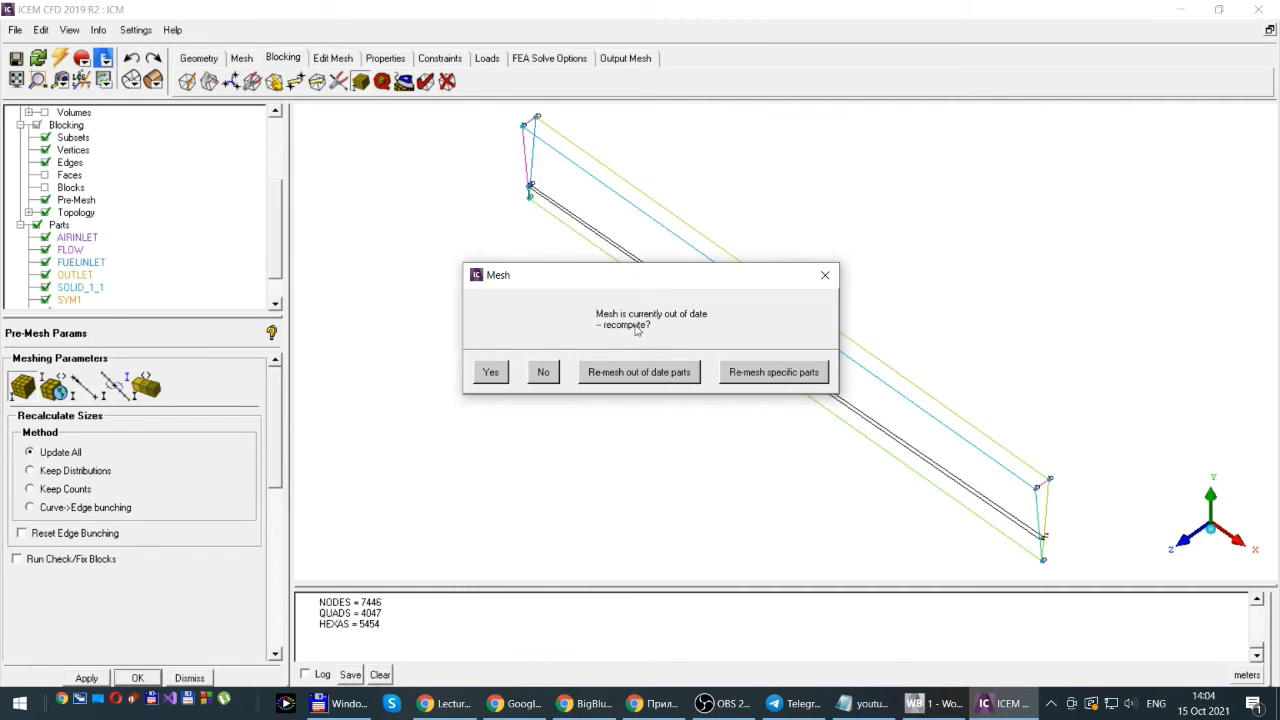
pyautogui.click(490, 373)
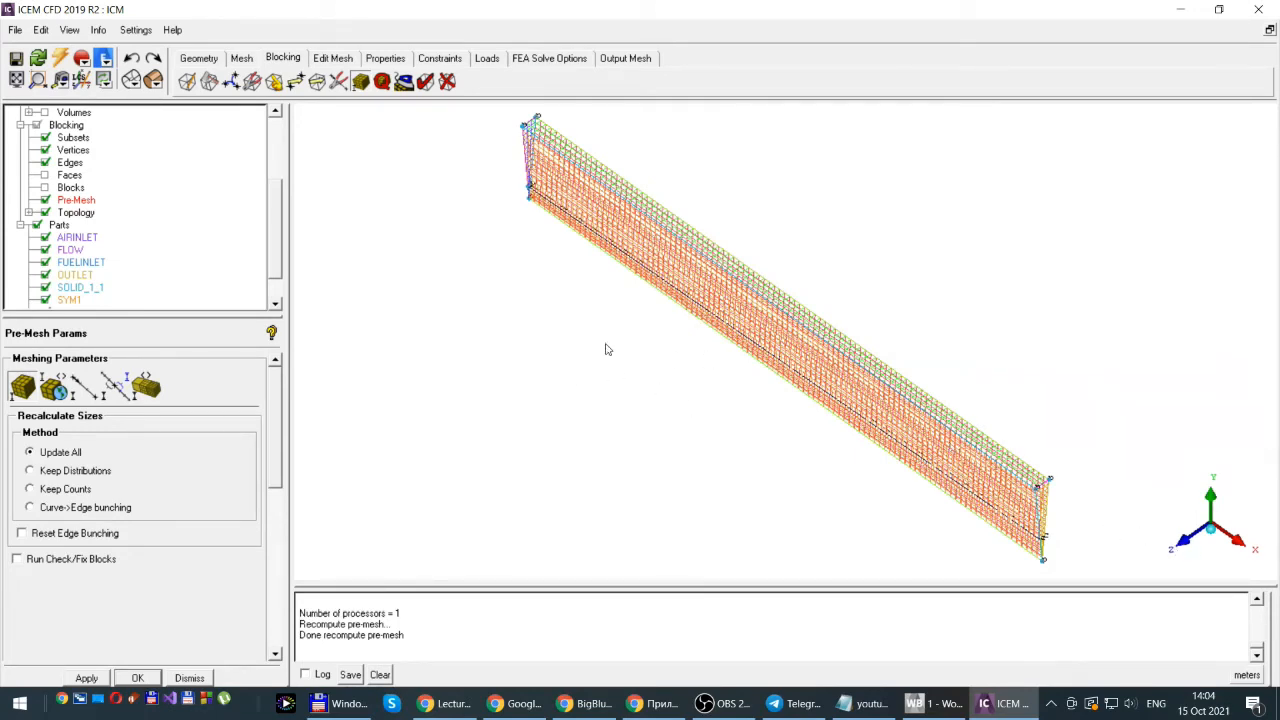
pyautogui.rightClick(76, 203)
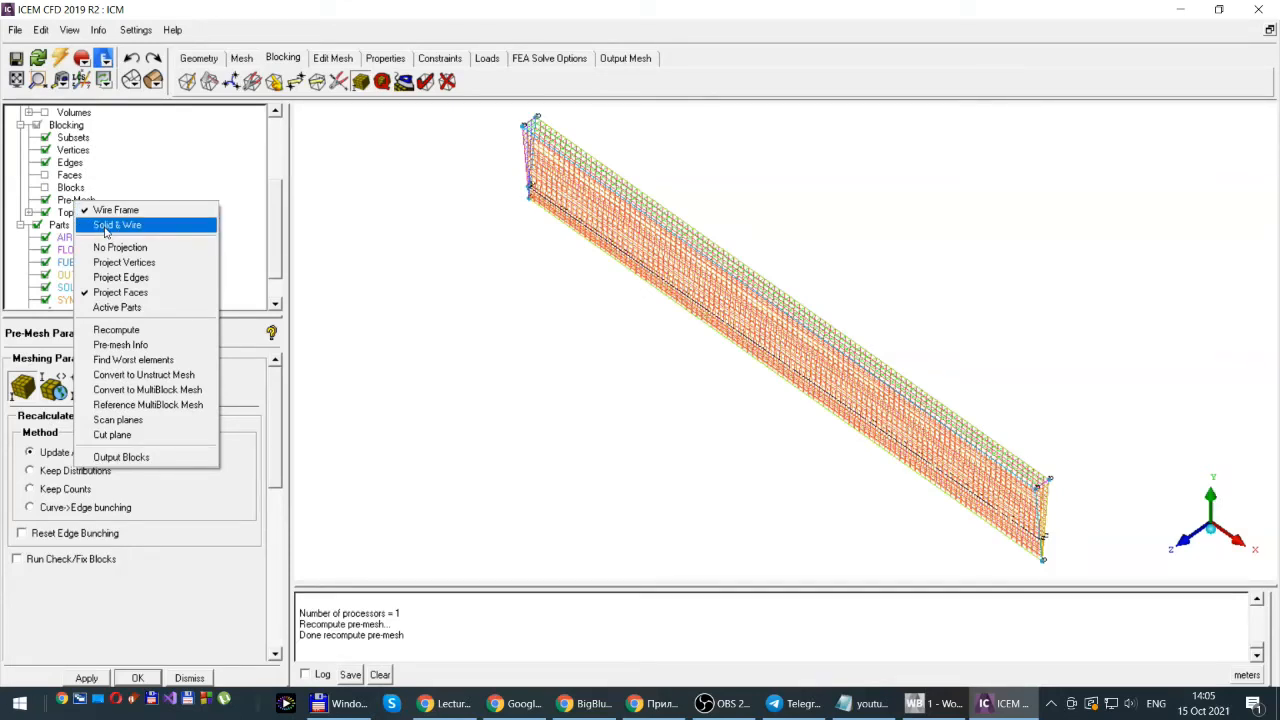
pyautogui.click(105, 226)
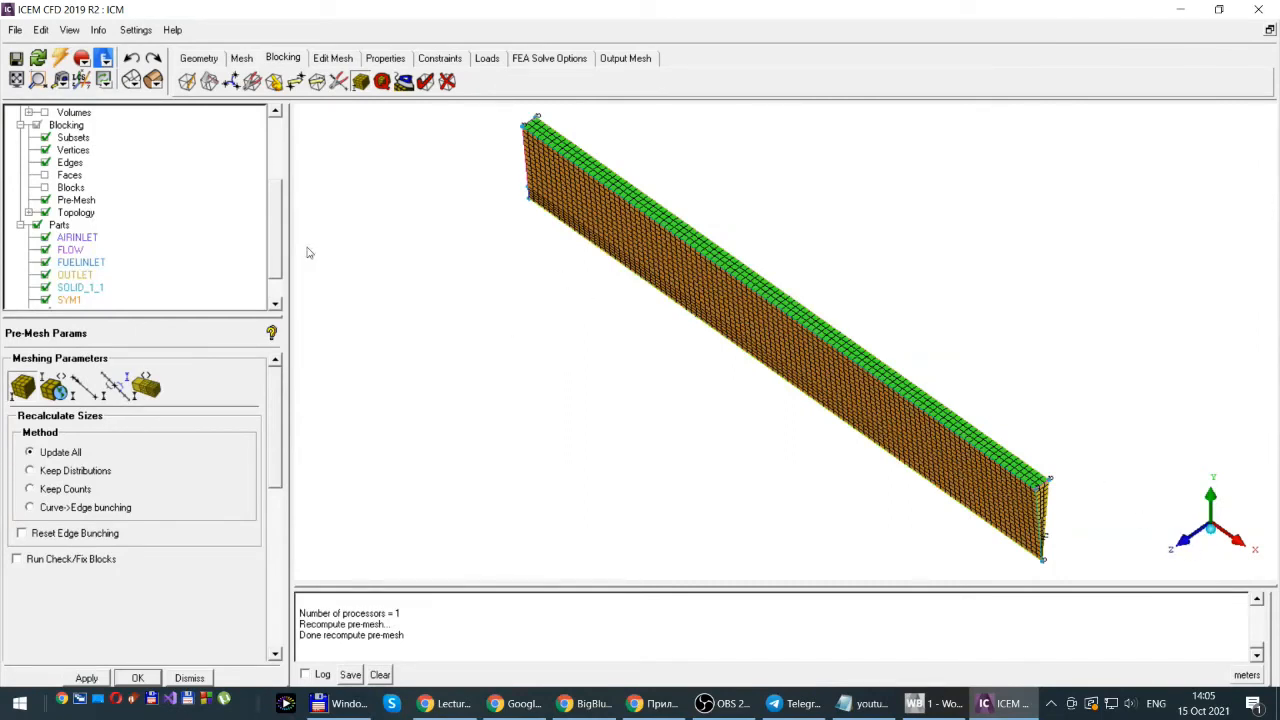
# - Examine the pre-mesh cells up close at the outlet end and the inlet end of the wedge
pyautogui.click(38, 80)
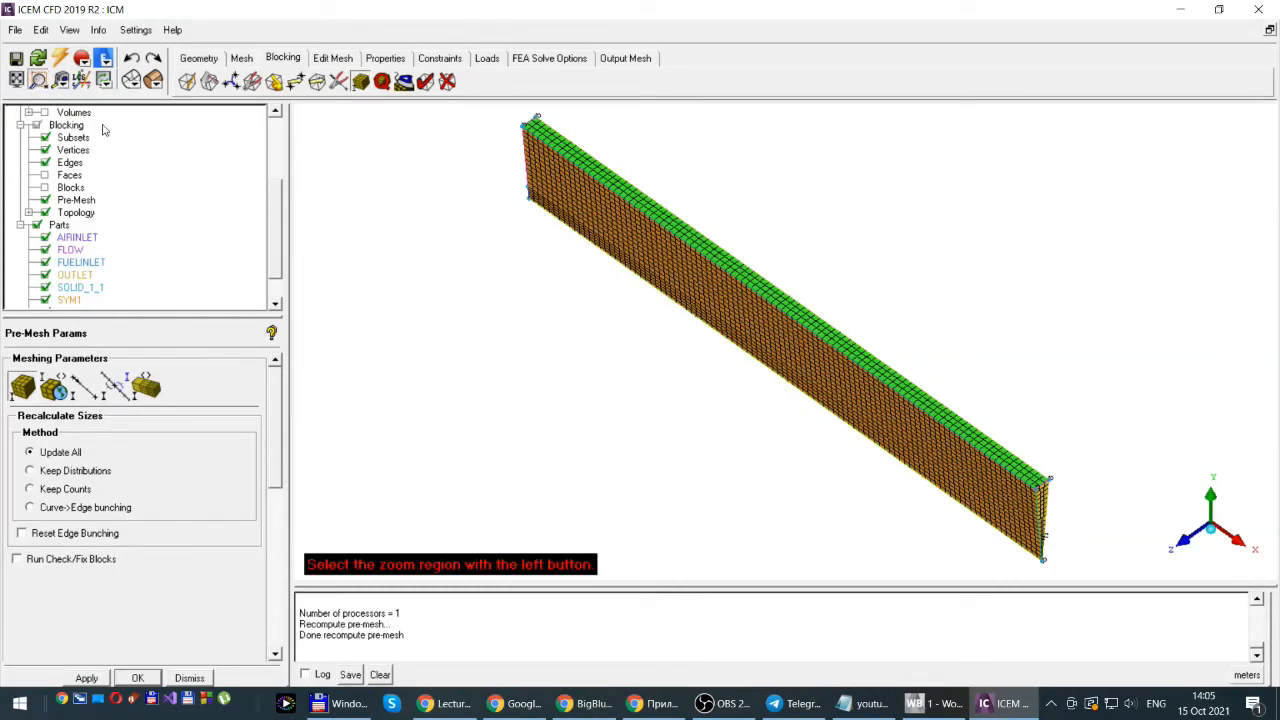
pyautogui.moveTo(1011, 466); pyautogui.dragTo(1075, 577)
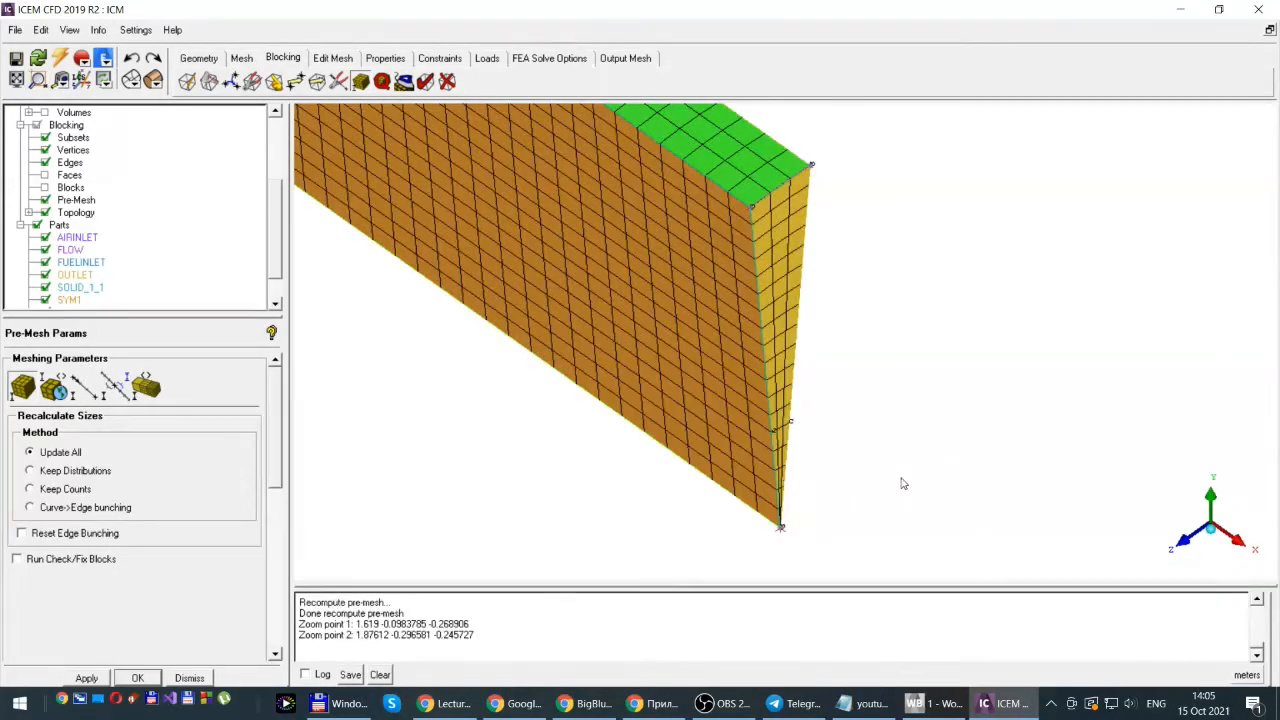
pyautogui.moveTo(812, 434); pyautogui.dragTo(983, 437)
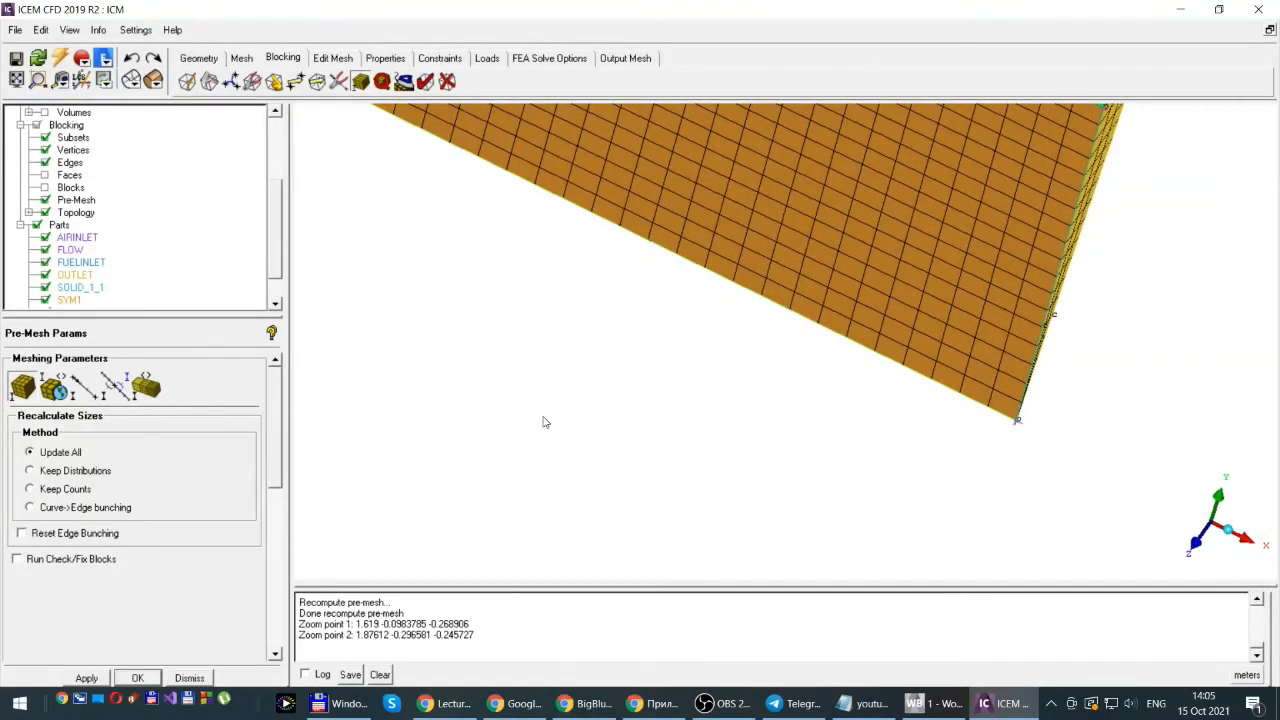
pyautogui.click(1240, 538)
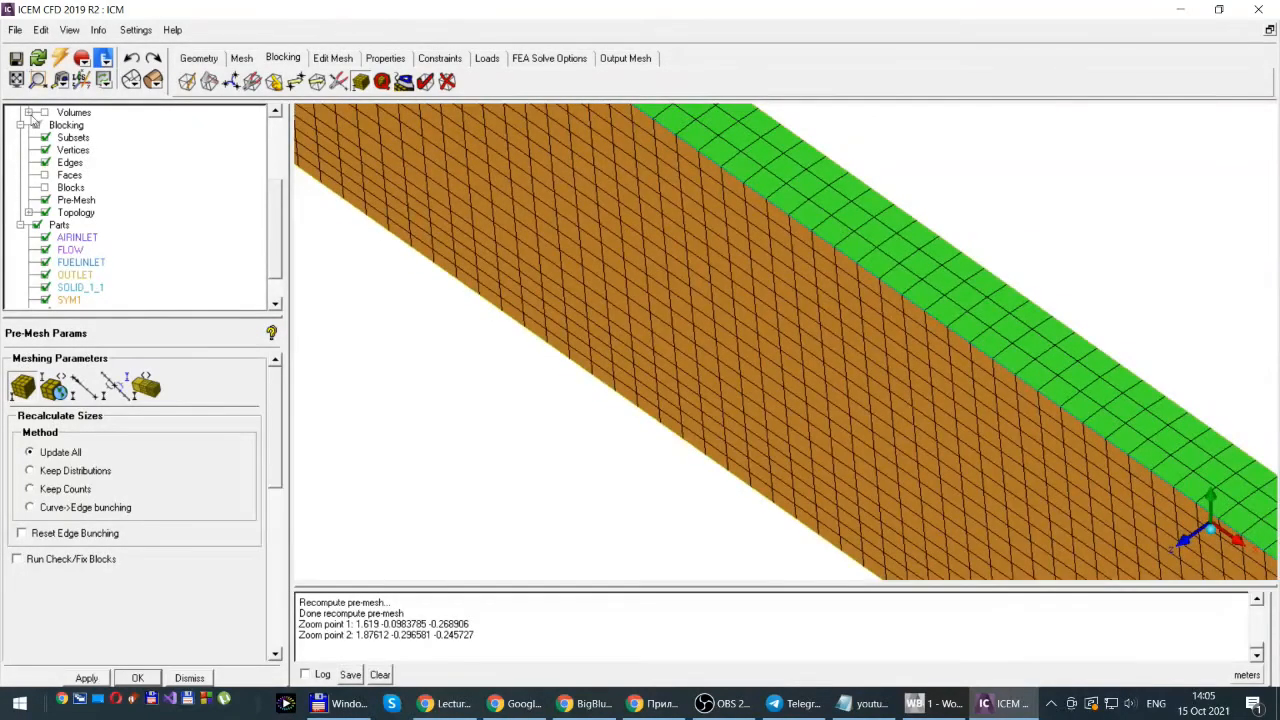
pyautogui.click(16, 79)
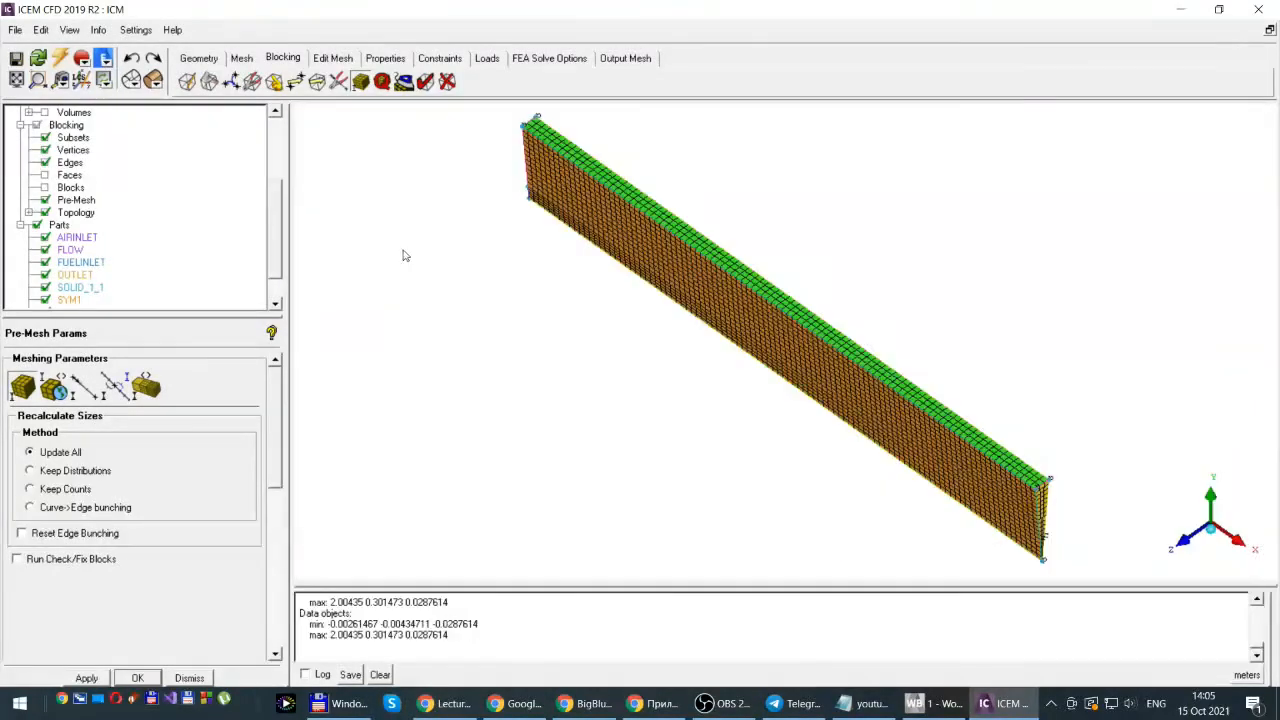
pyautogui.click(38, 79)
pyautogui.moveTo(508, 113); pyautogui.dragTo(580, 232)
pyautogui.moveTo(899, 398); pyautogui.dragTo(1267, 443)
pyautogui.moveTo(1021, 415); pyautogui.dragTo(904, 324)
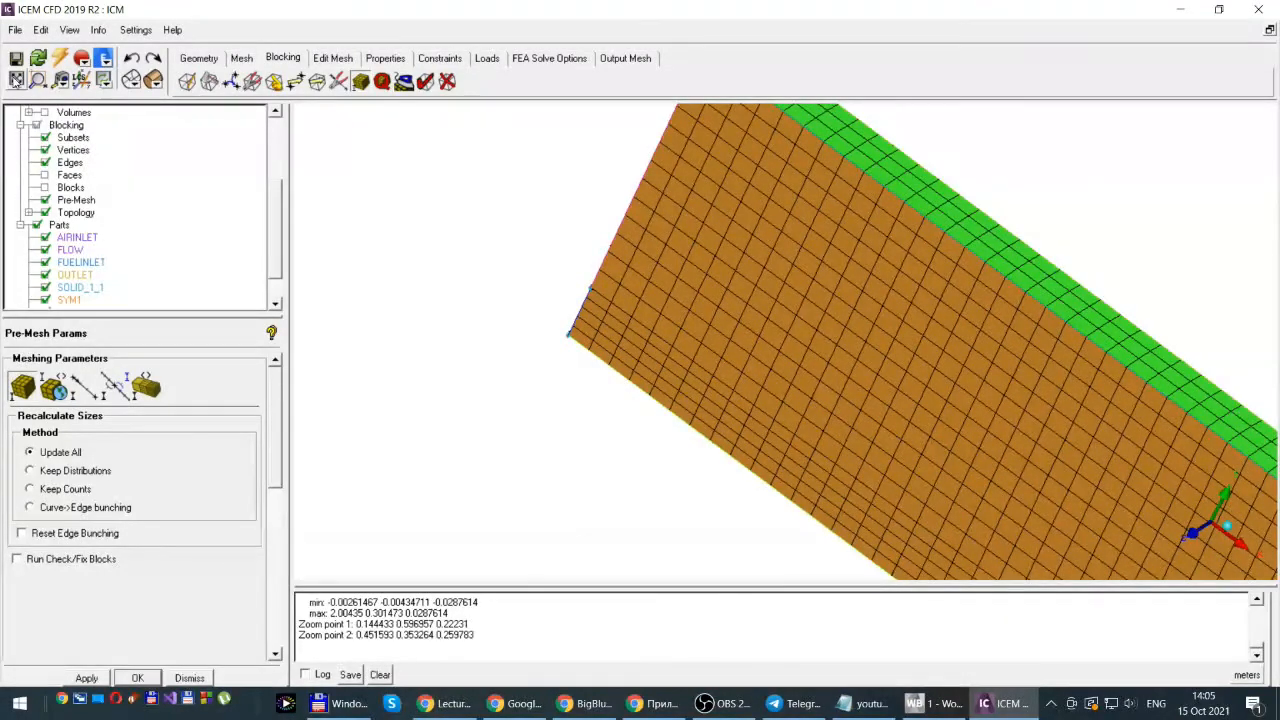
pyautogui.click(16, 80)
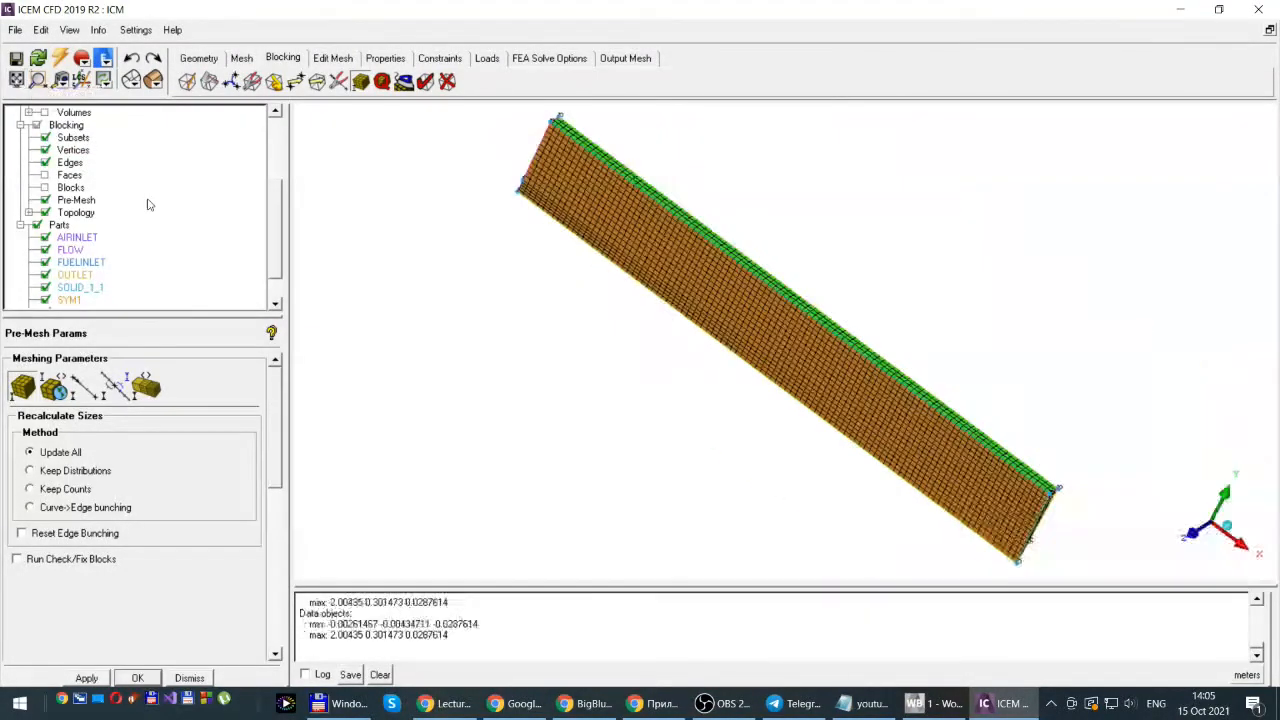
pyautogui.click(1203, 542)
pyautogui.click(1238, 502)
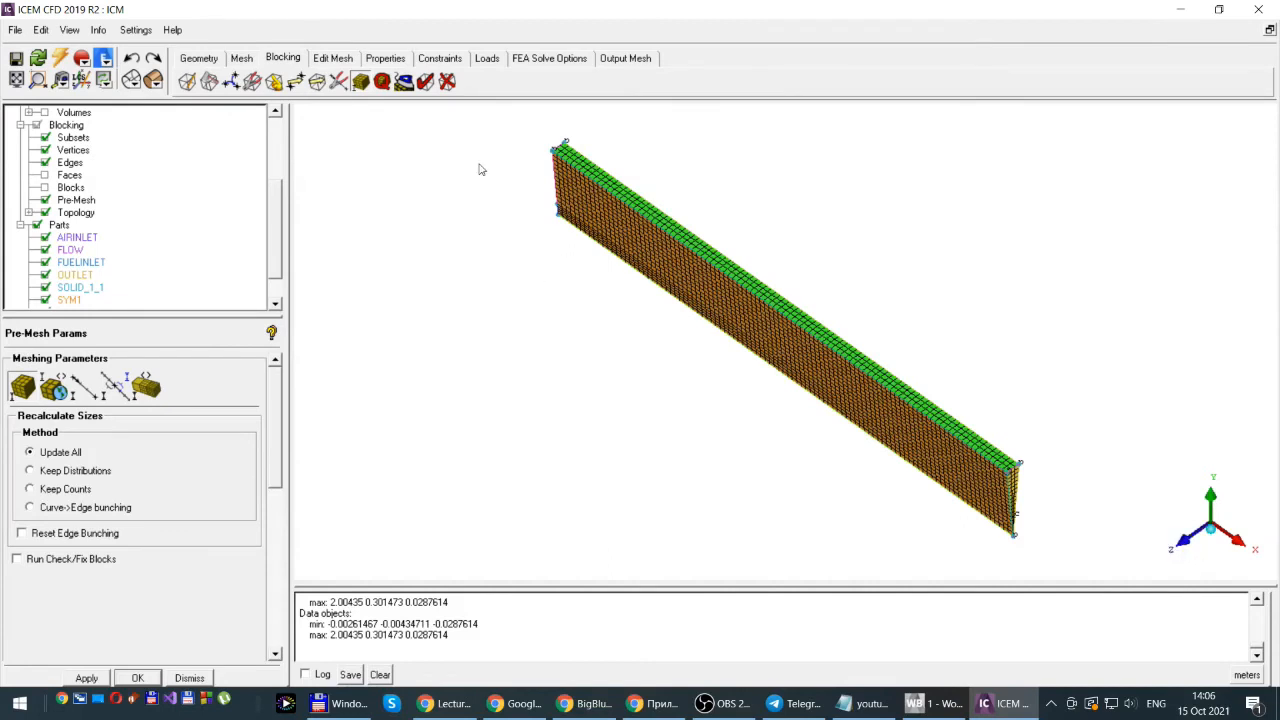
# - Hide the pre-mesh and set the short lower inlet edge 22-71 to 15 nodes in the edge parameters
pyautogui.click(44, 200)
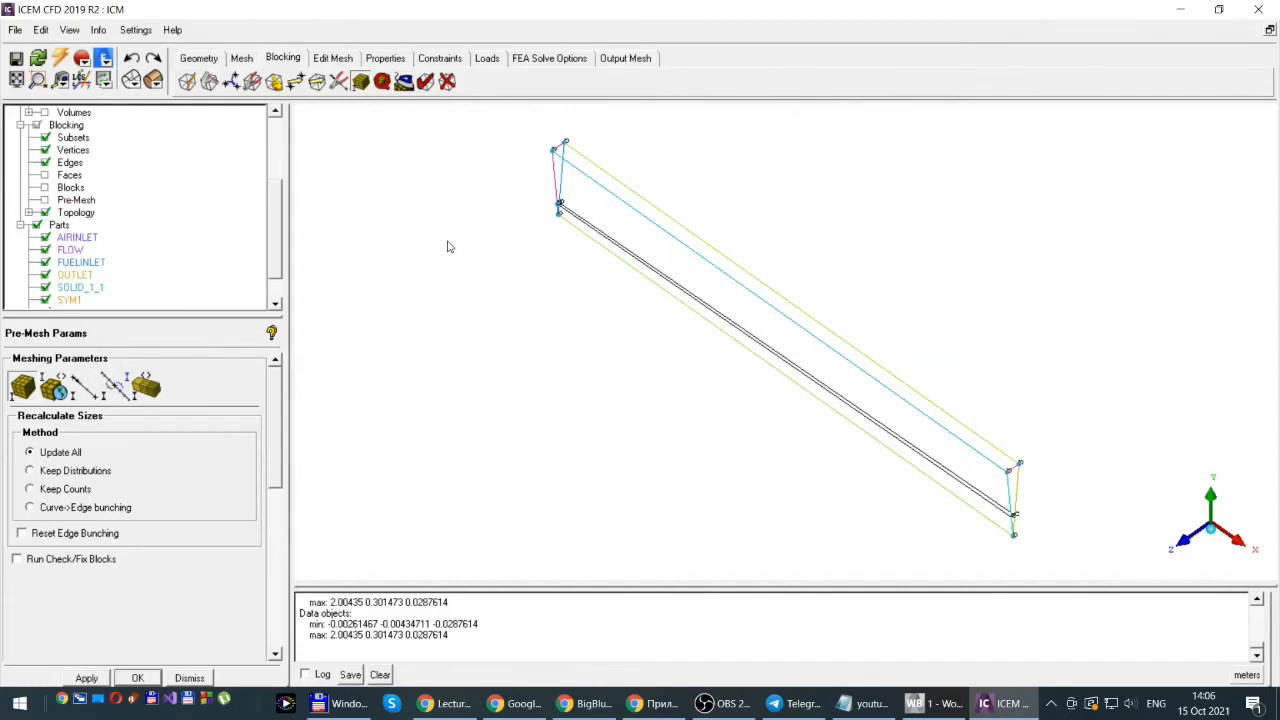
pyautogui.click(38, 80)
pyautogui.moveTo(528, 125); pyautogui.dragTo(588, 256)
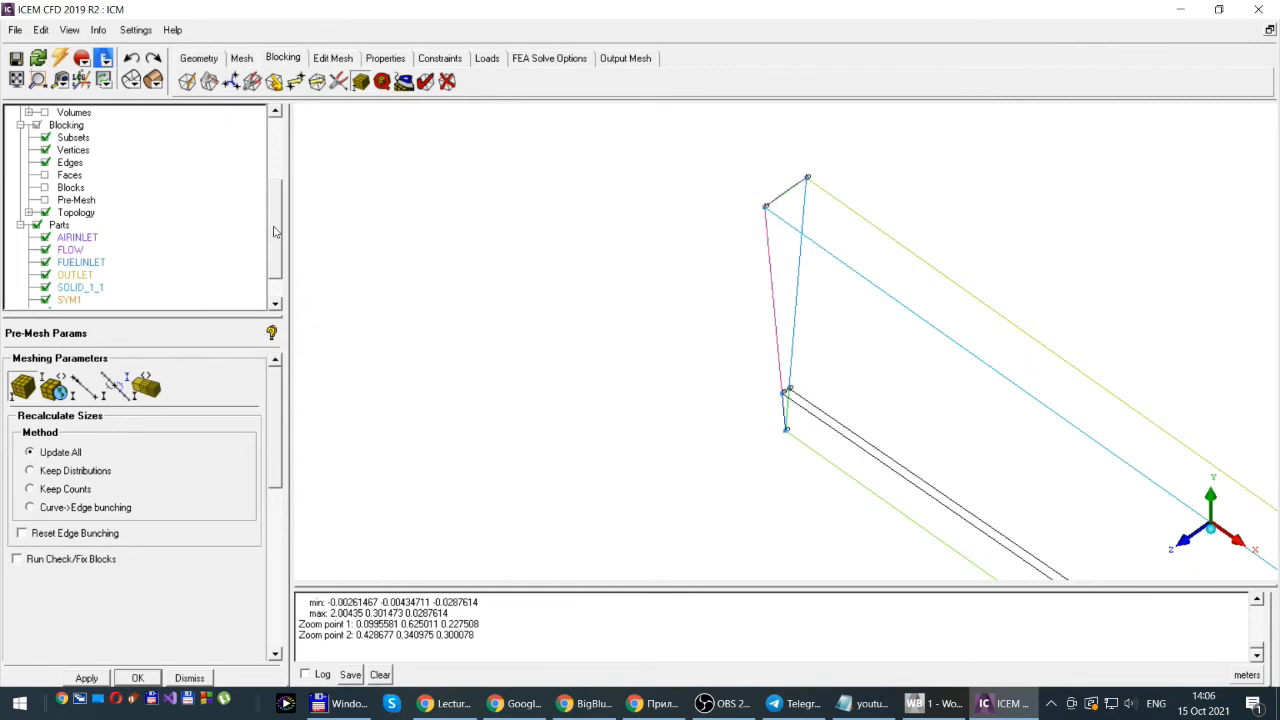
pyautogui.moveTo(274, 231); pyautogui.dragTo(280, 250)
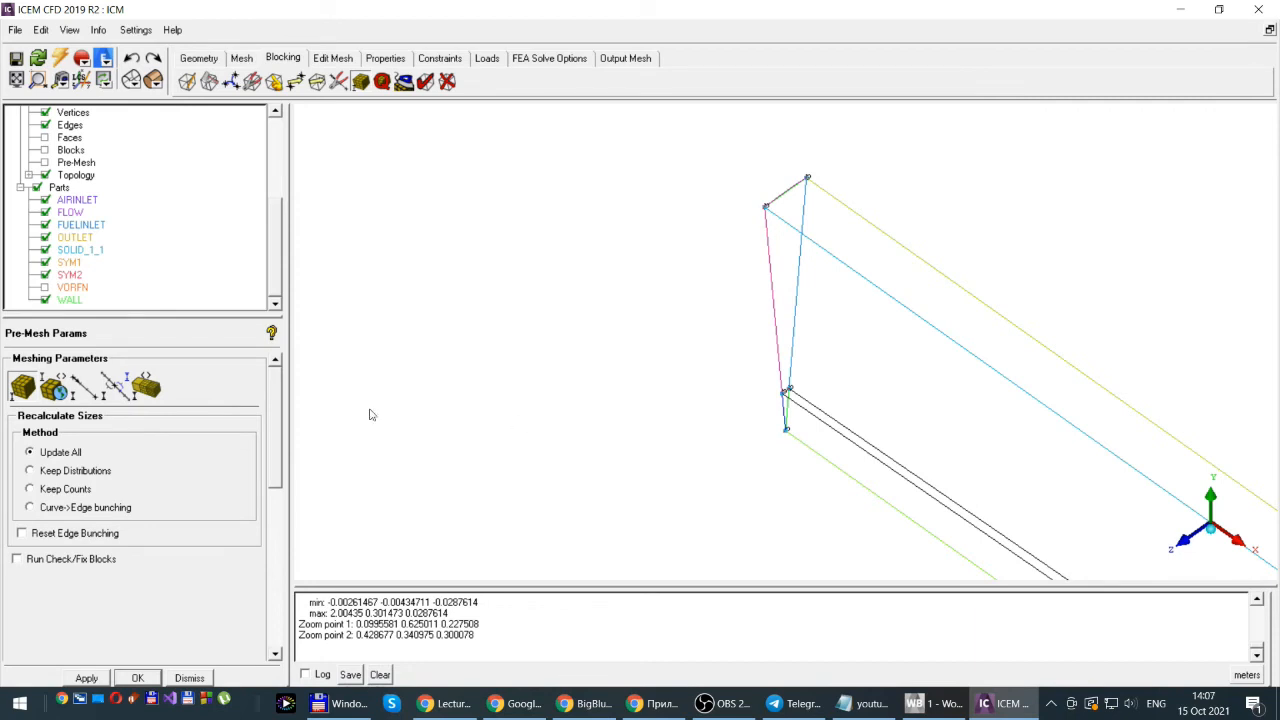
pyautogui.click(84, 391)
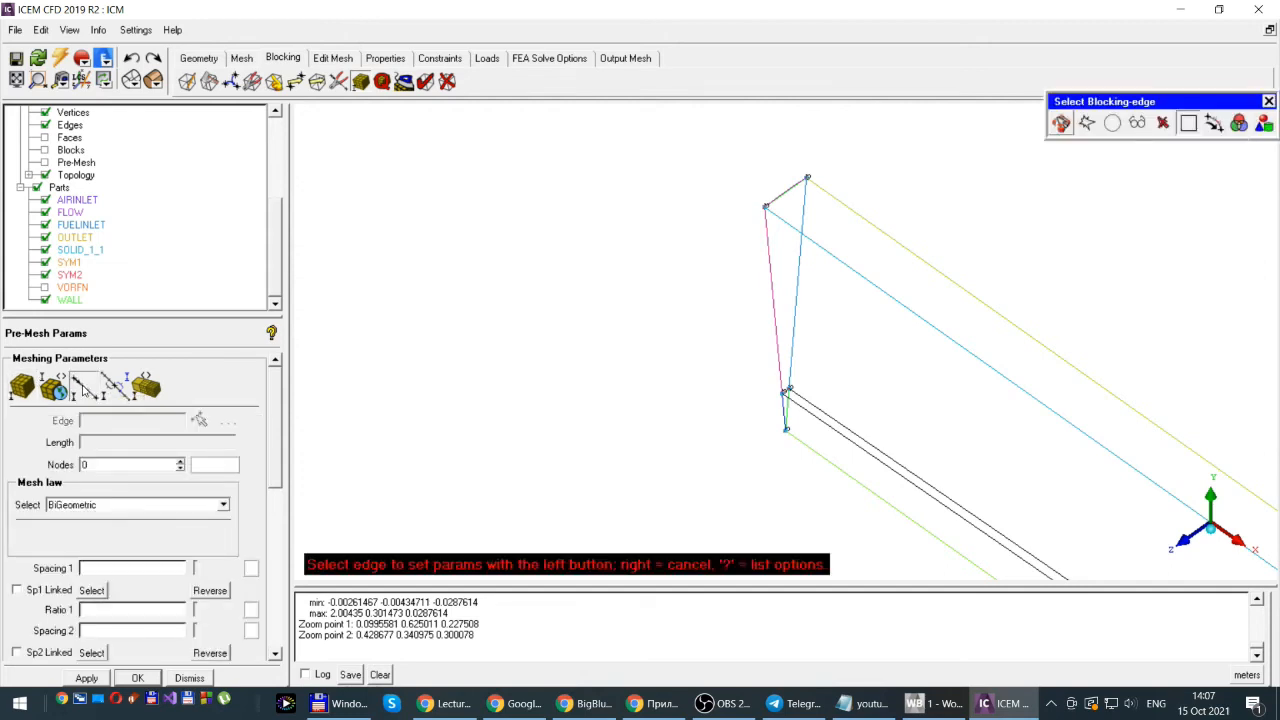
pyautogui.moveTo(124, 318); pyautogui.dragTo(117, 263)
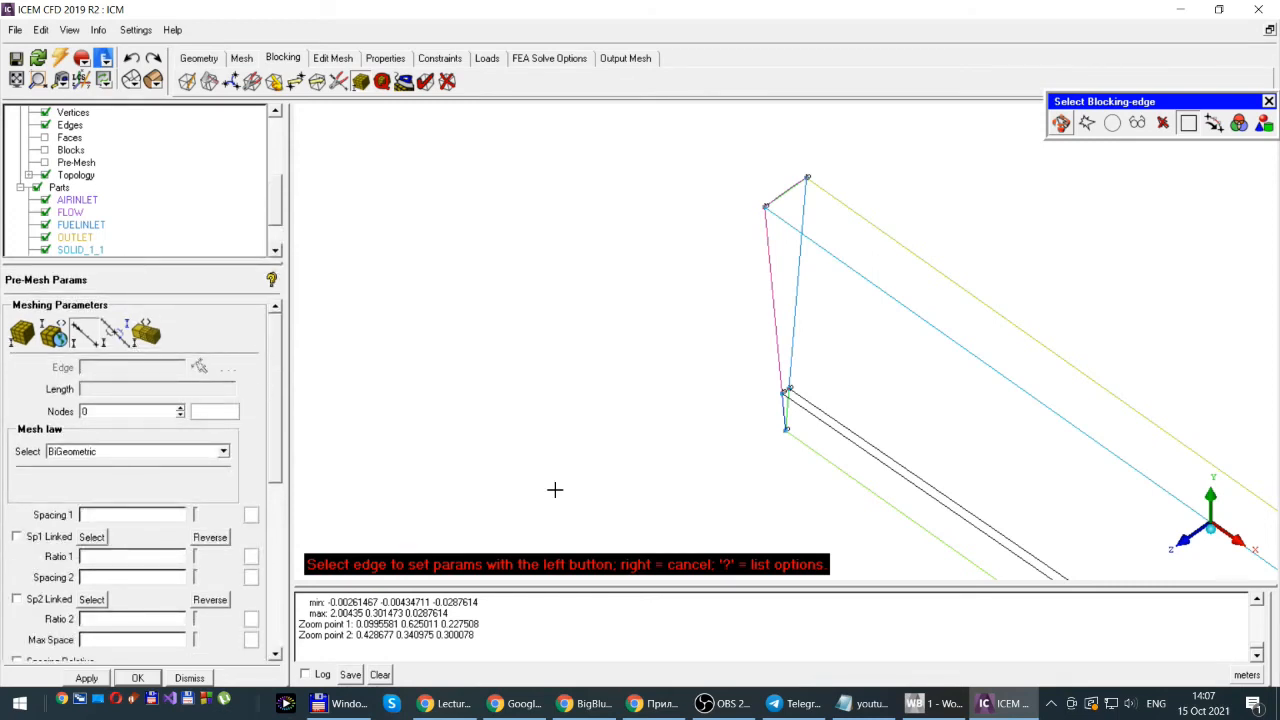
pyautogui.click(782, 405)
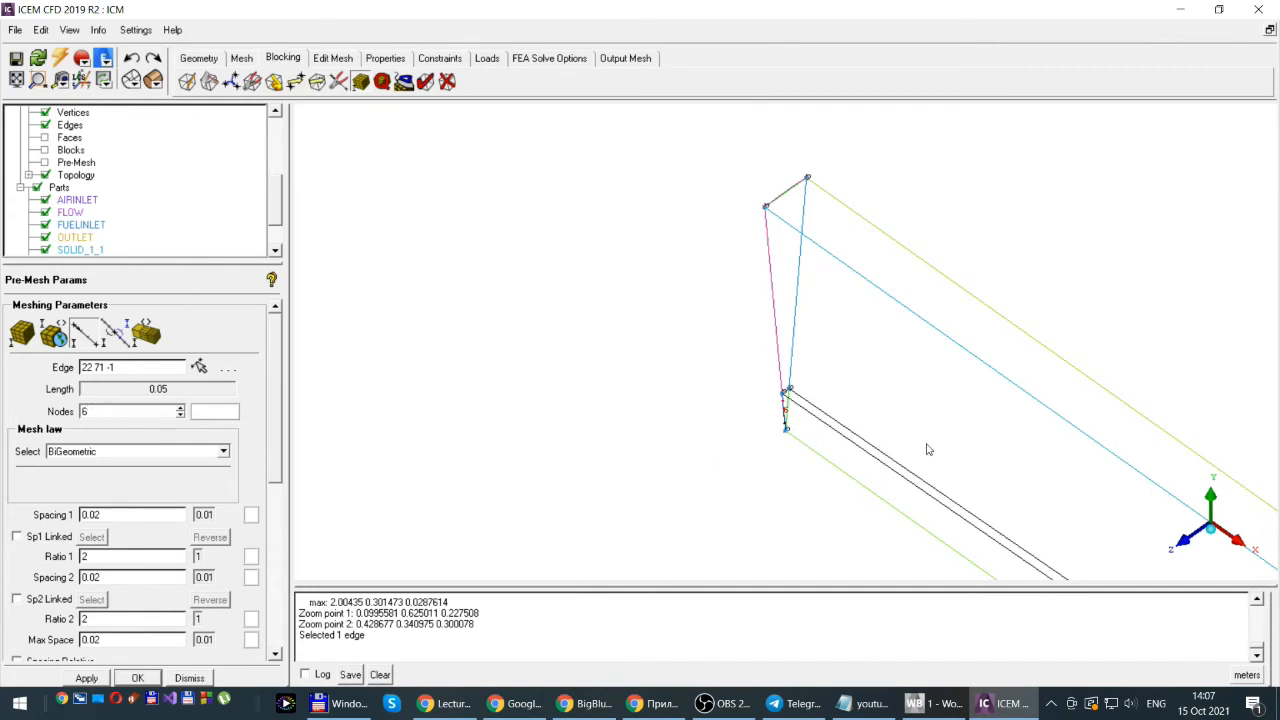
pyautogui.scroll(3, 965, 437)
pyautogui.scroll(1, 965, 437)
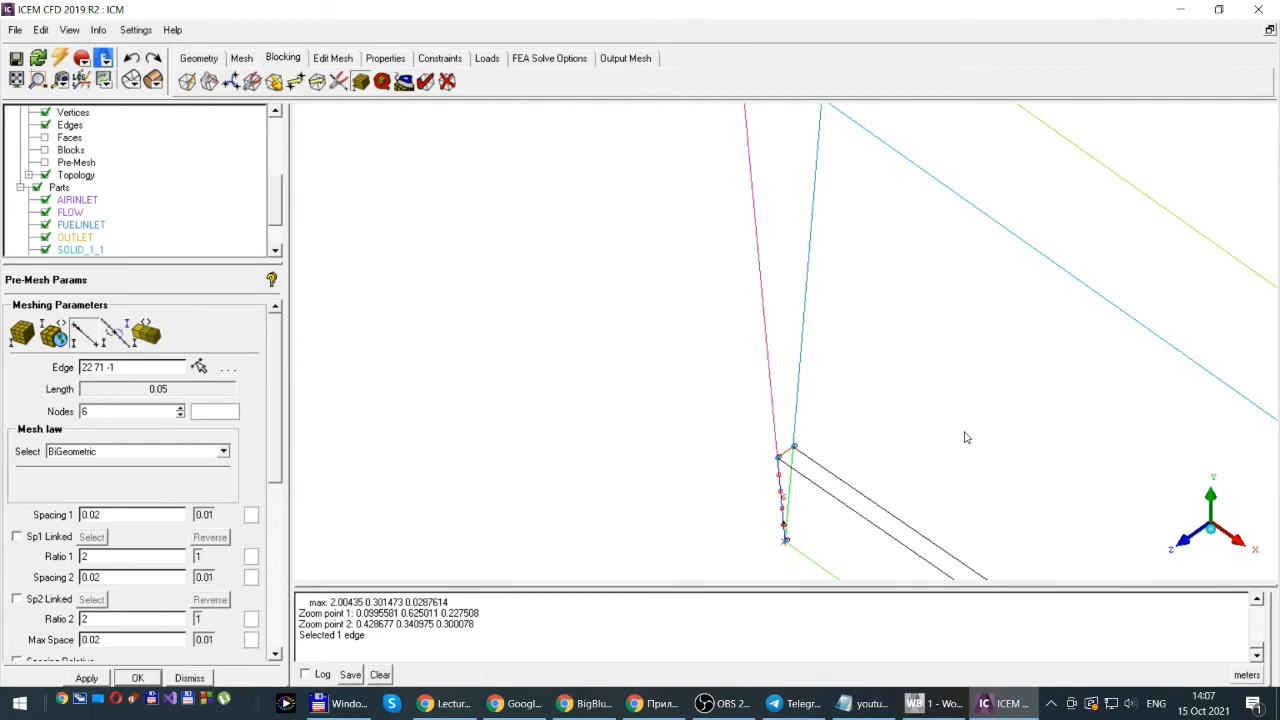
pyautogui.scroll(-3, 965, 437)
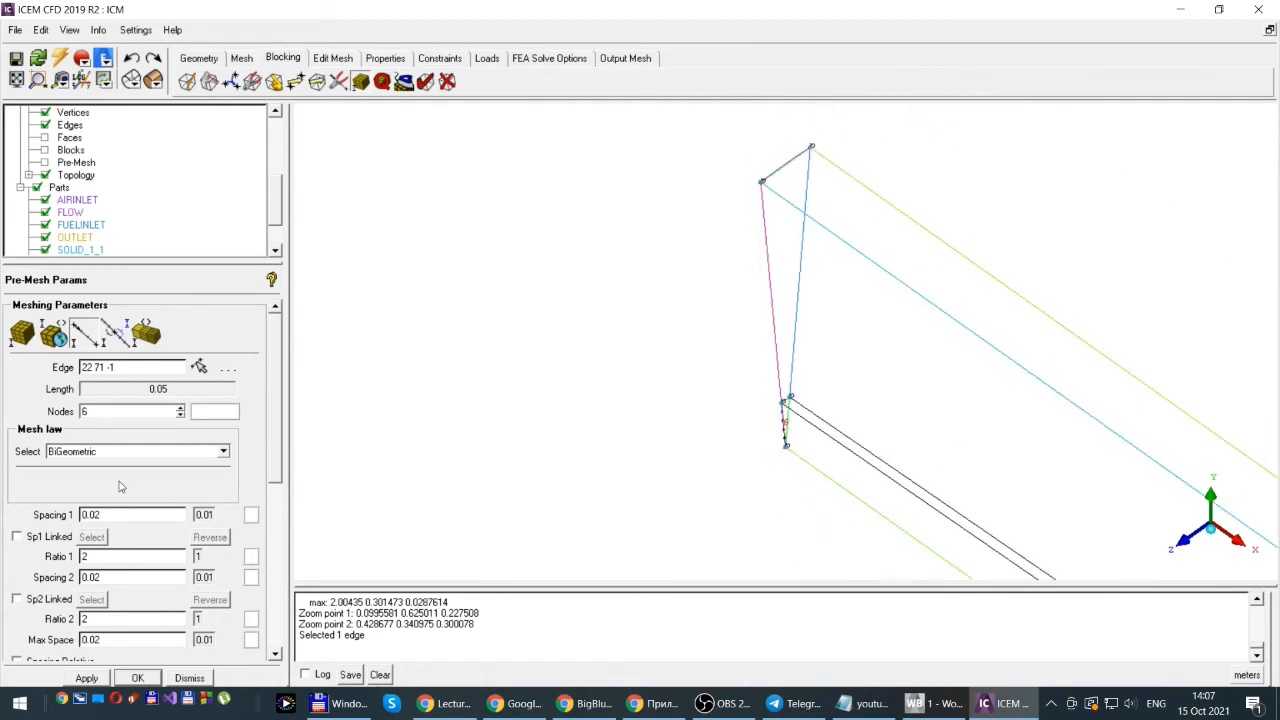
pyautogui.doubleClick(85, 411)
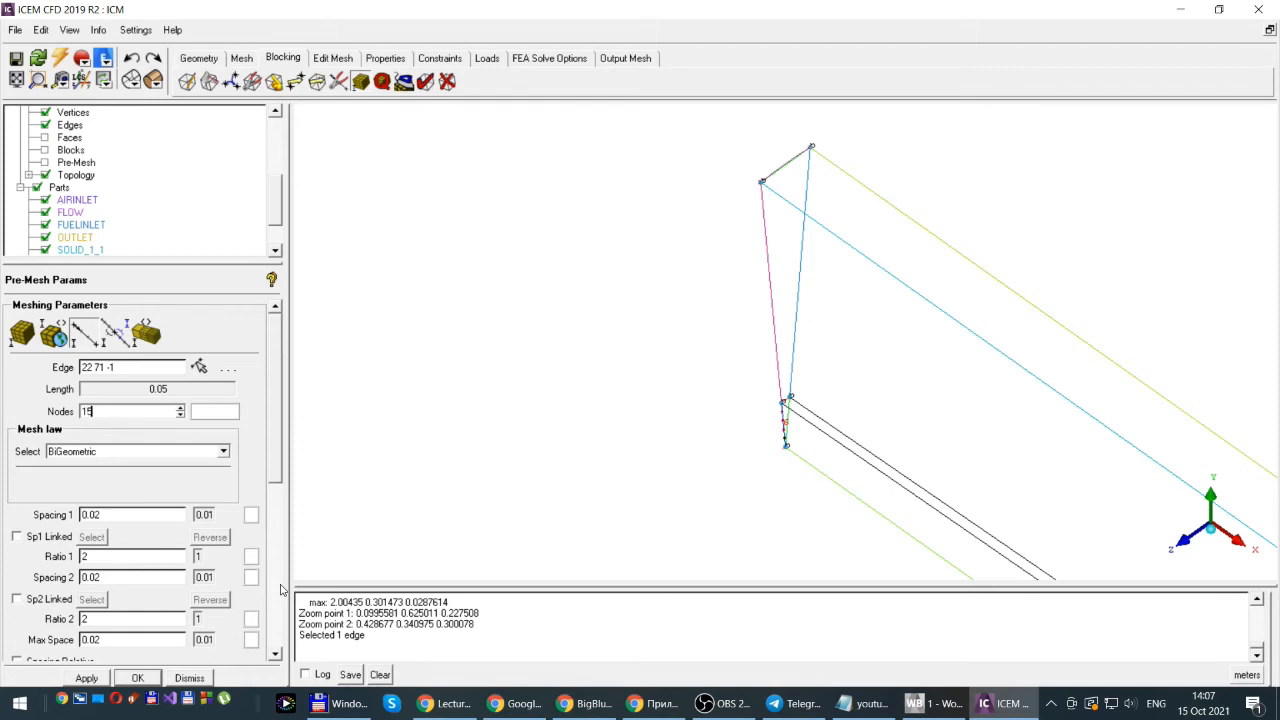
pyautogui.press('Return')
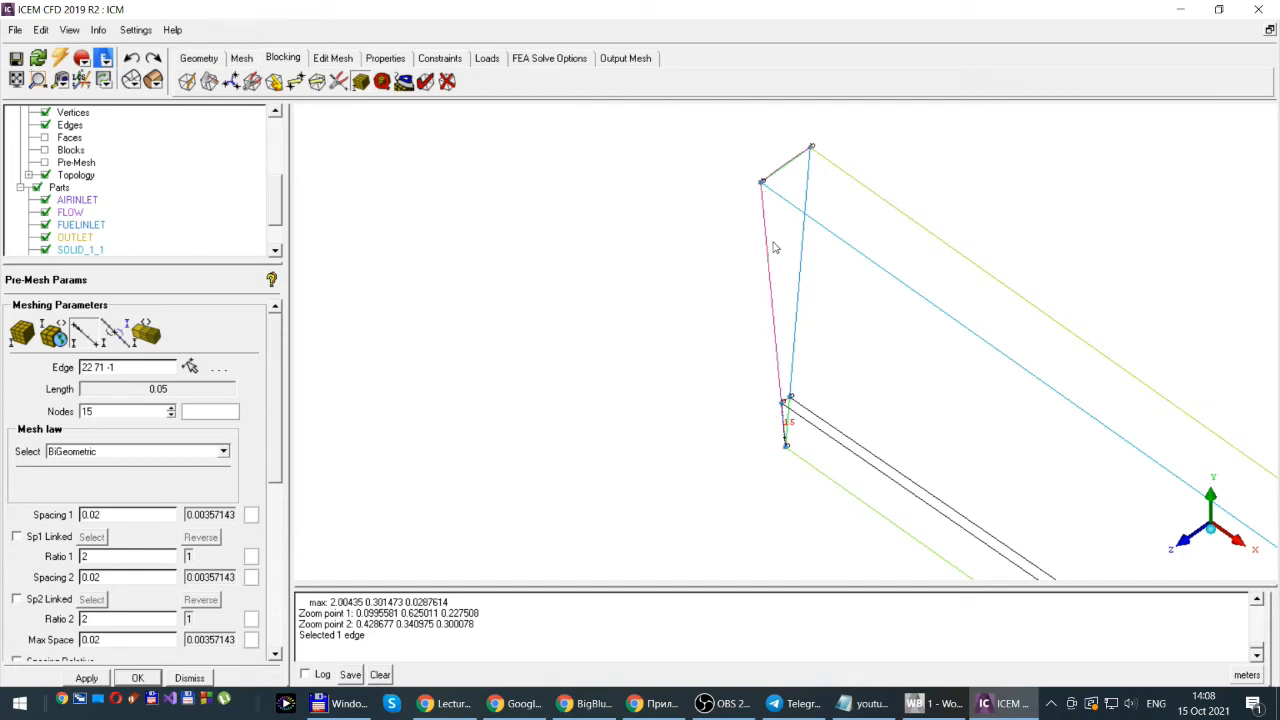
pyautogui.moveTo(279, 380)
pyautogui.mouseDown()
pyautogui.moveTo(283, 420)
pyautogui.moveTo(294, 364)
pyautogui.mouseUp()
pyautogui.click(86, 678)
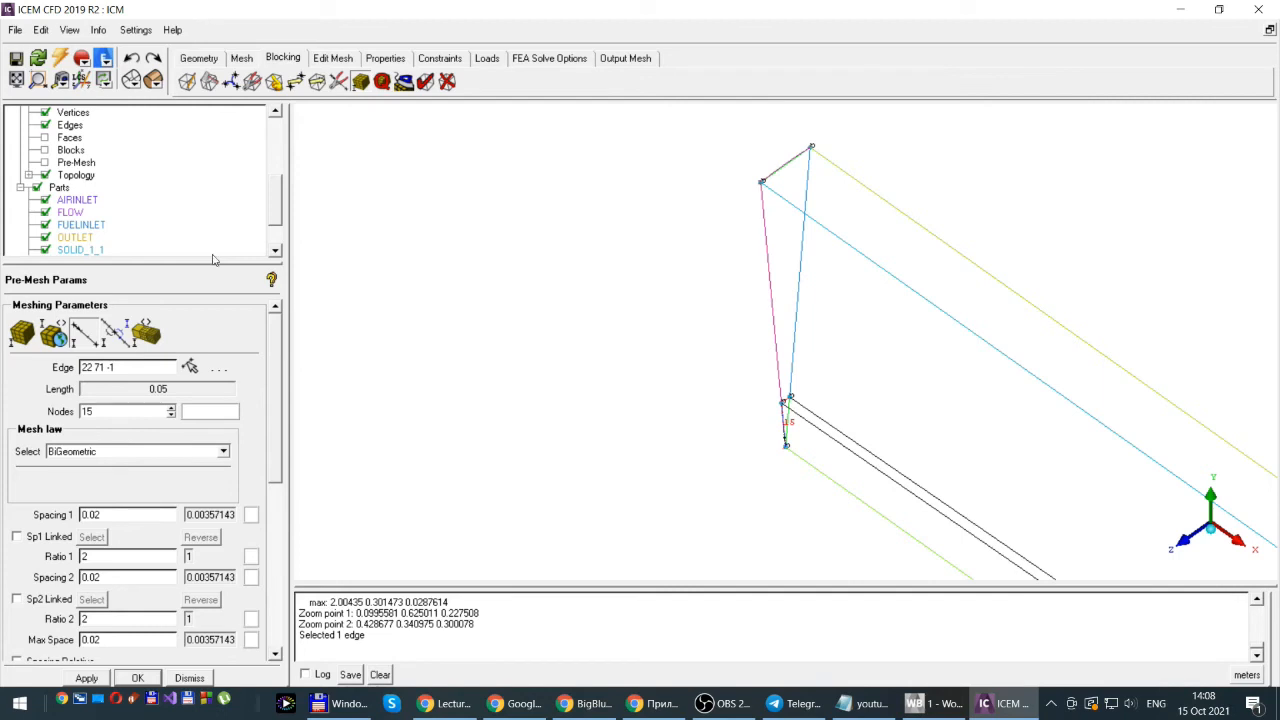
# - Recompute and display the pre-mesh, and check the cells along the lower block at the inlet end
pyautogui.click(45, 163)
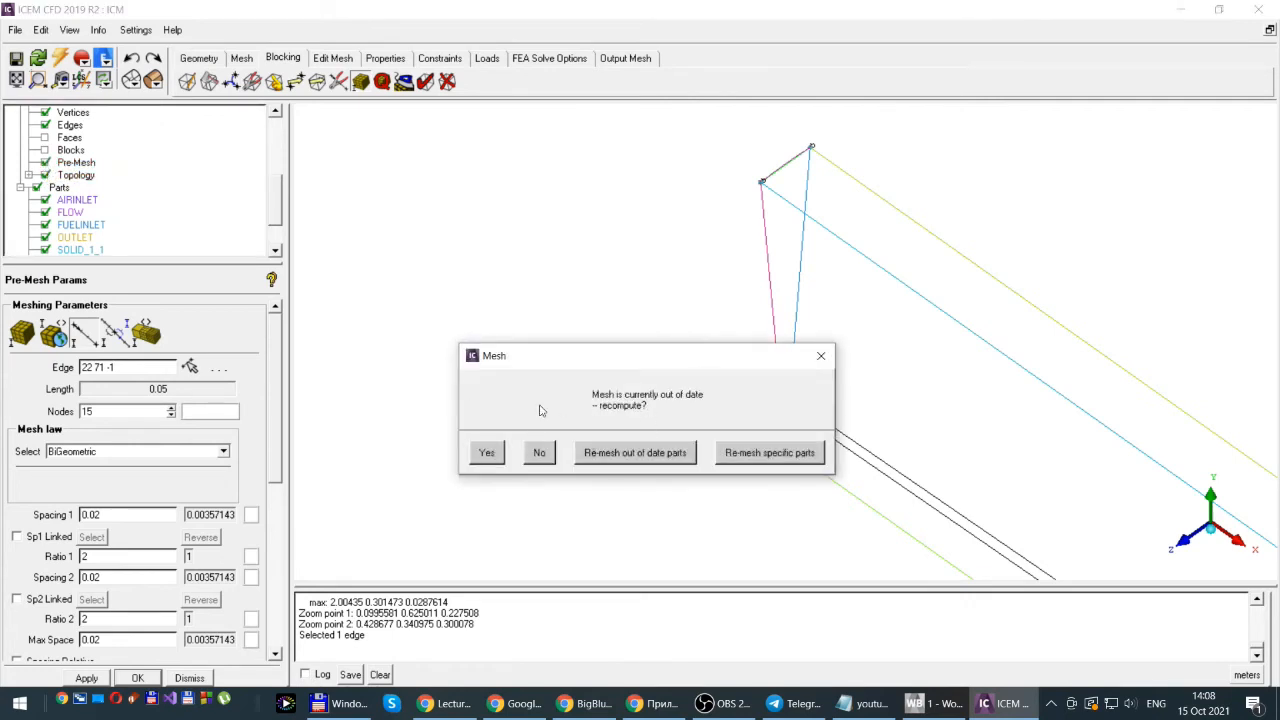
pyautogui.click(487, 454)
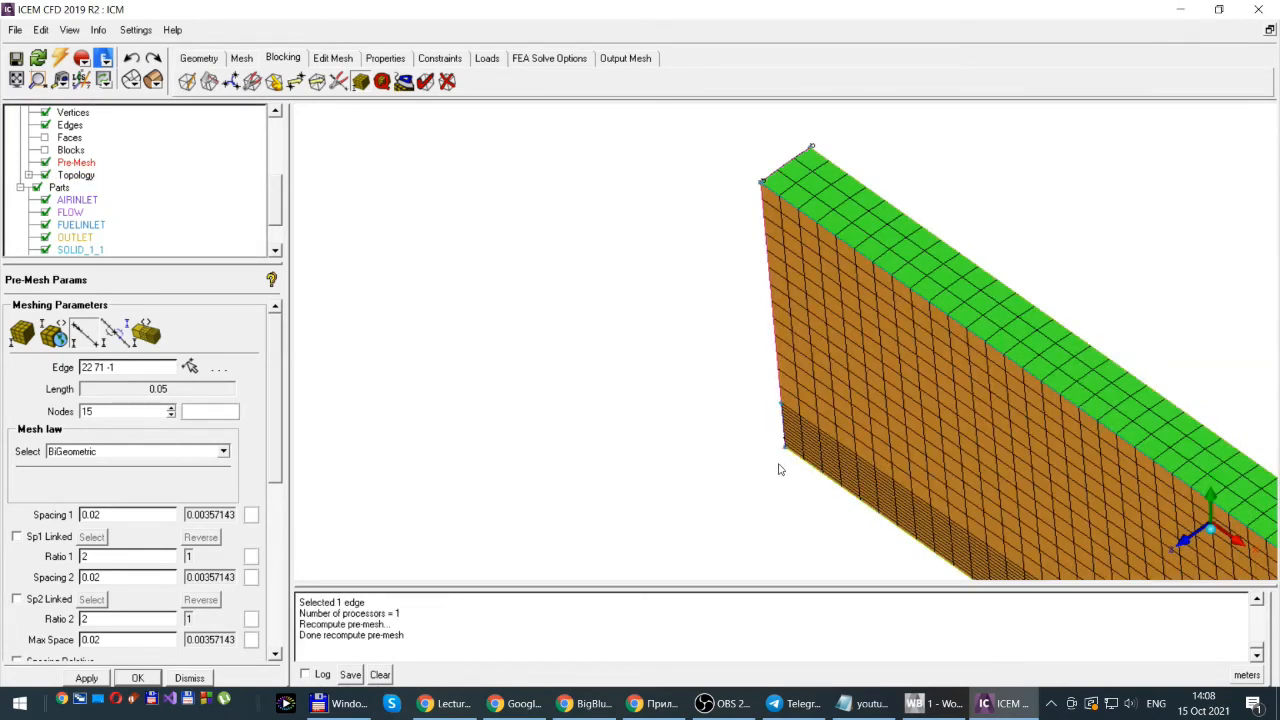
pyautogui.scroll(2, 828, 438)
pyautogui.scroll(1, 830, 438)
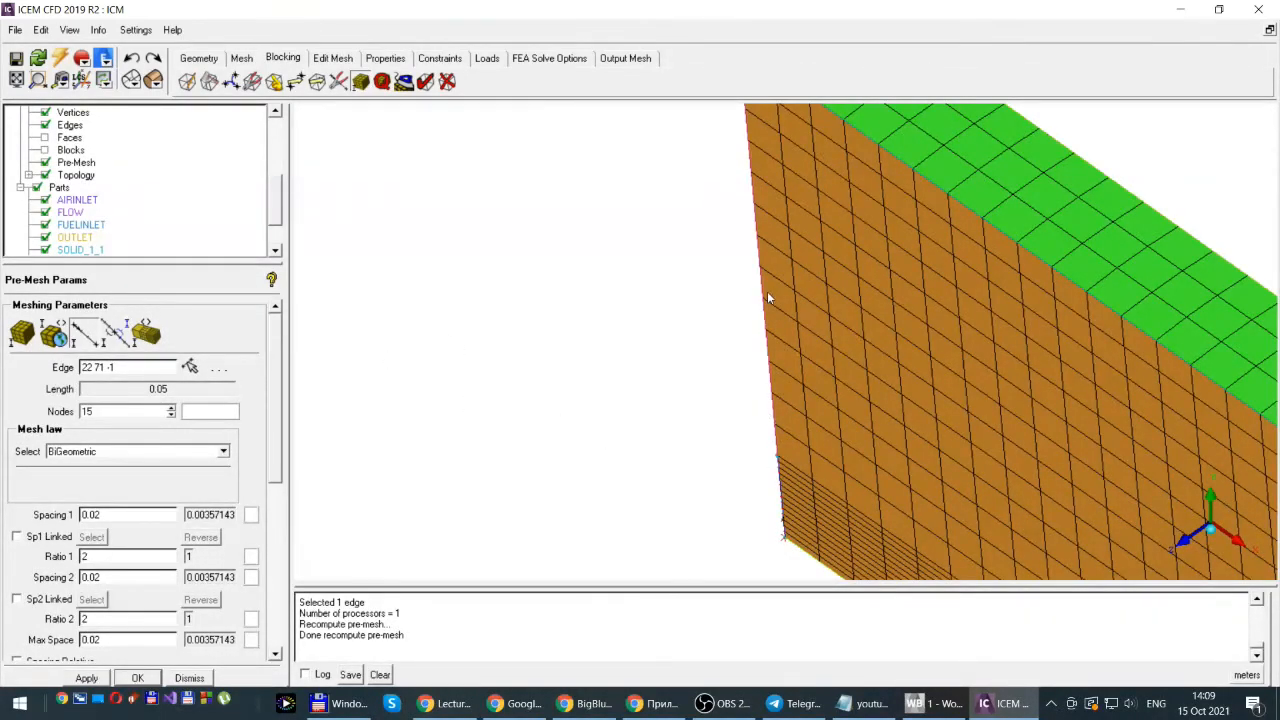
pyautogui.scroll(-5, 768, 297)
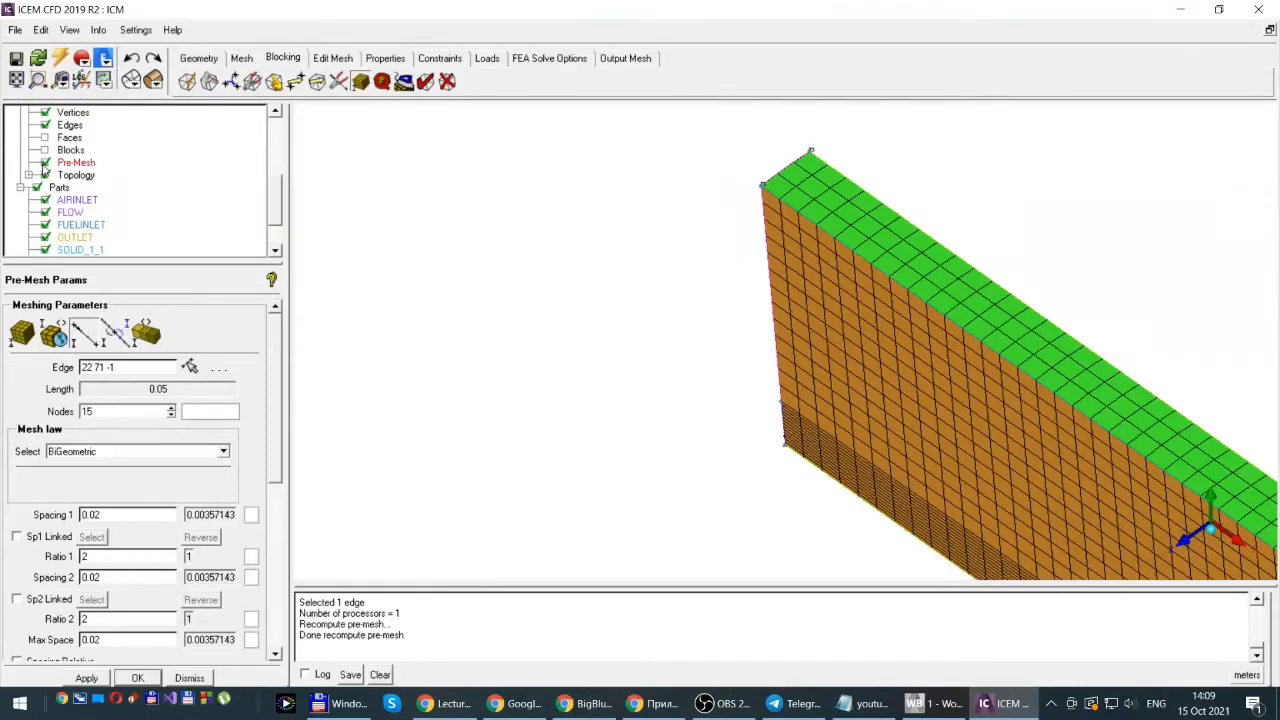
# - Hide the pre-mesh, then set the upper inlet edge 71-26 to 21 nodes with its parameters copied to all parallel edges
pyautogui.click(45, 162)
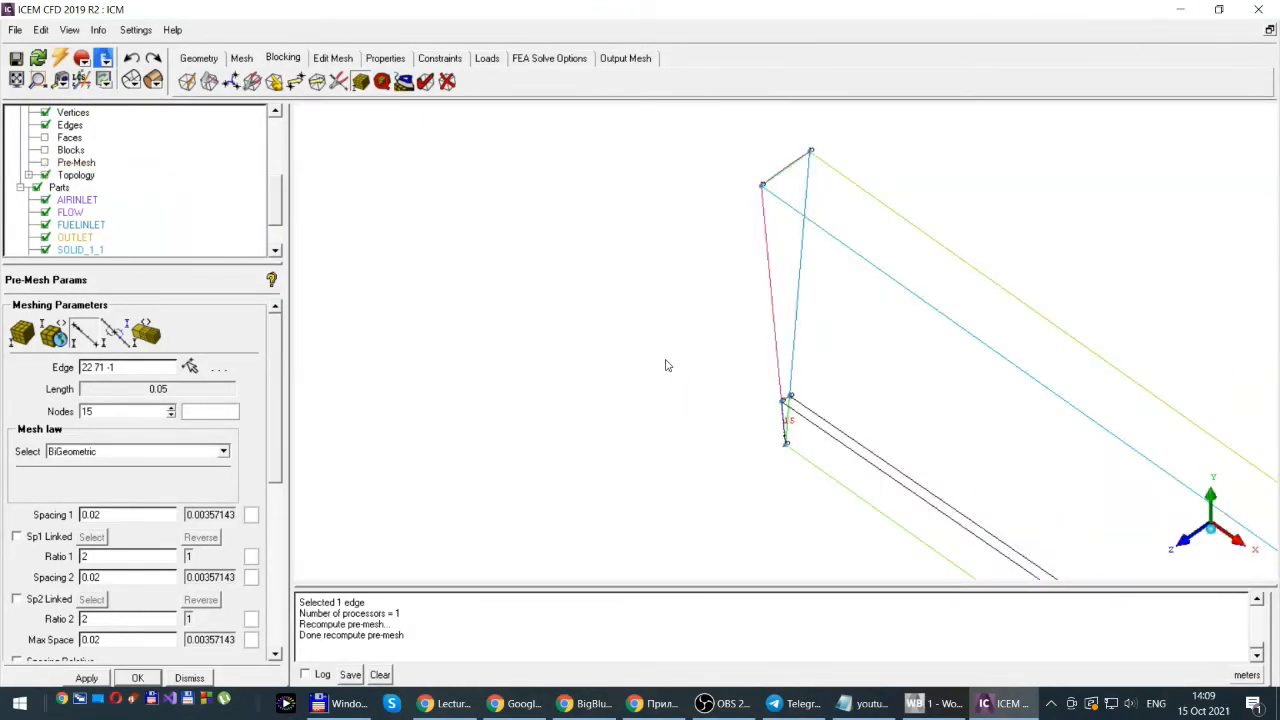
pyautogui.click(190, 367)
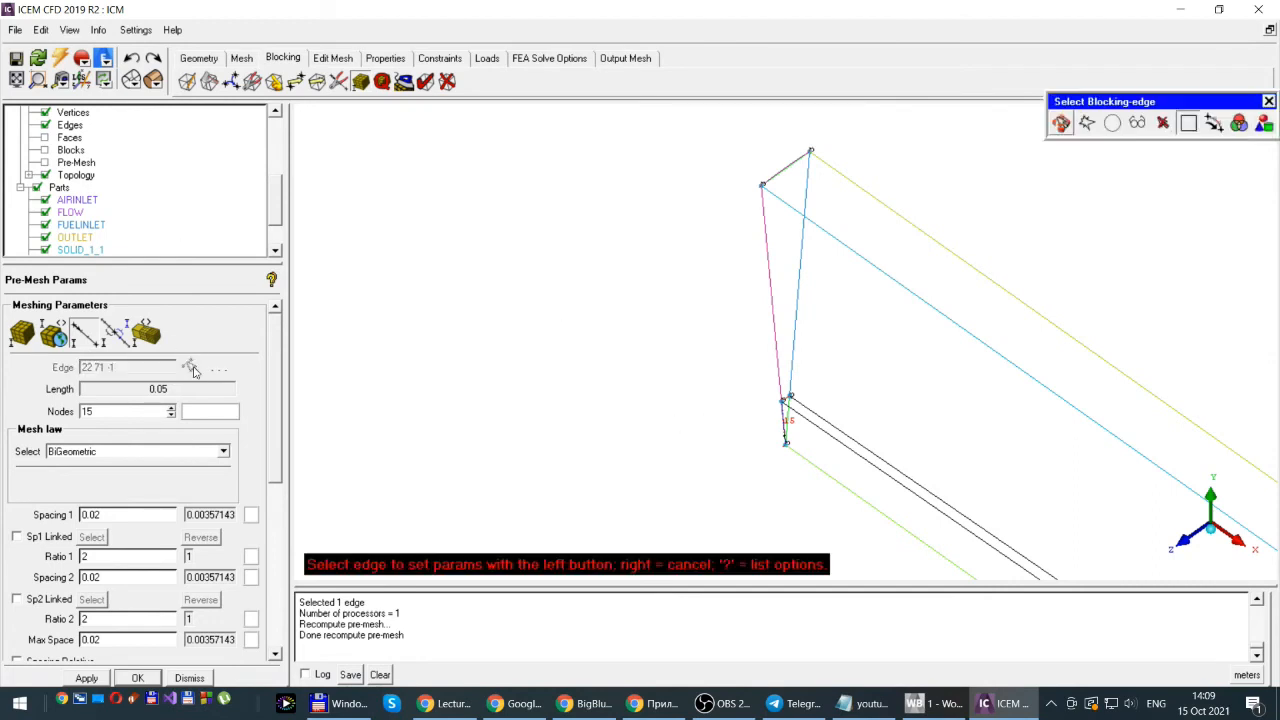
pyautogui.click(770, 292)
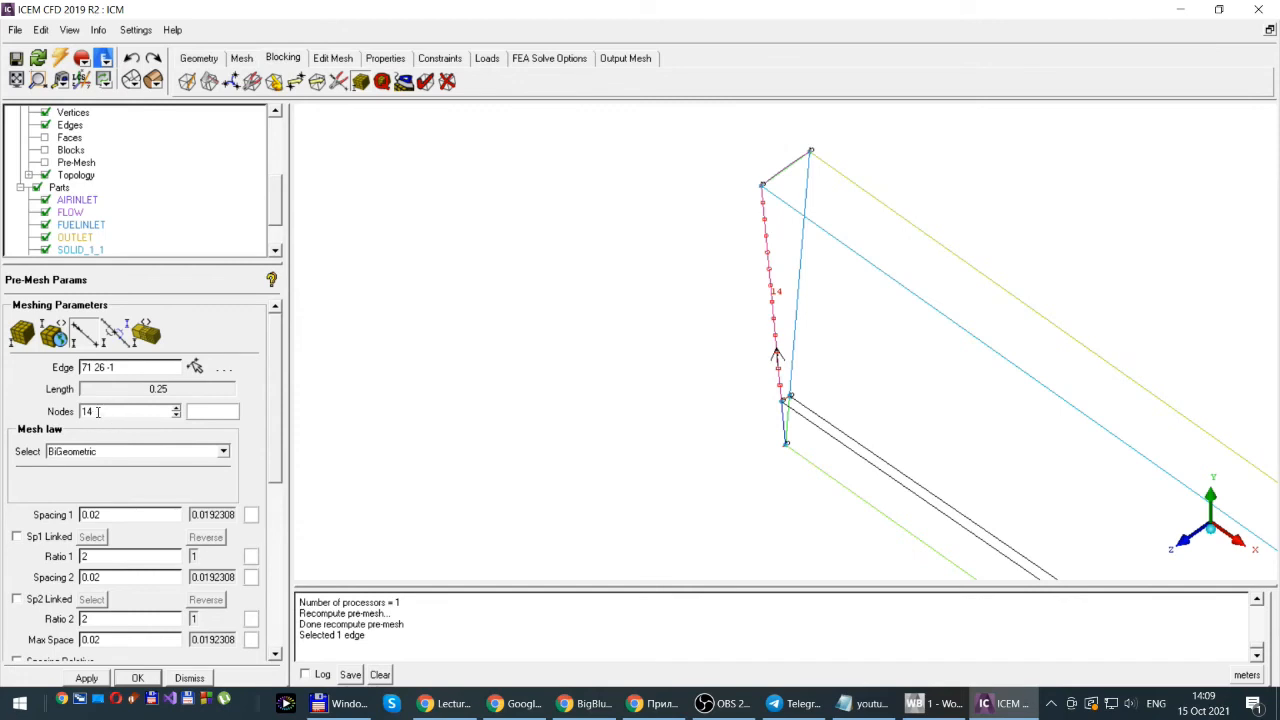
pyautogui.doubleClick(97, 411)
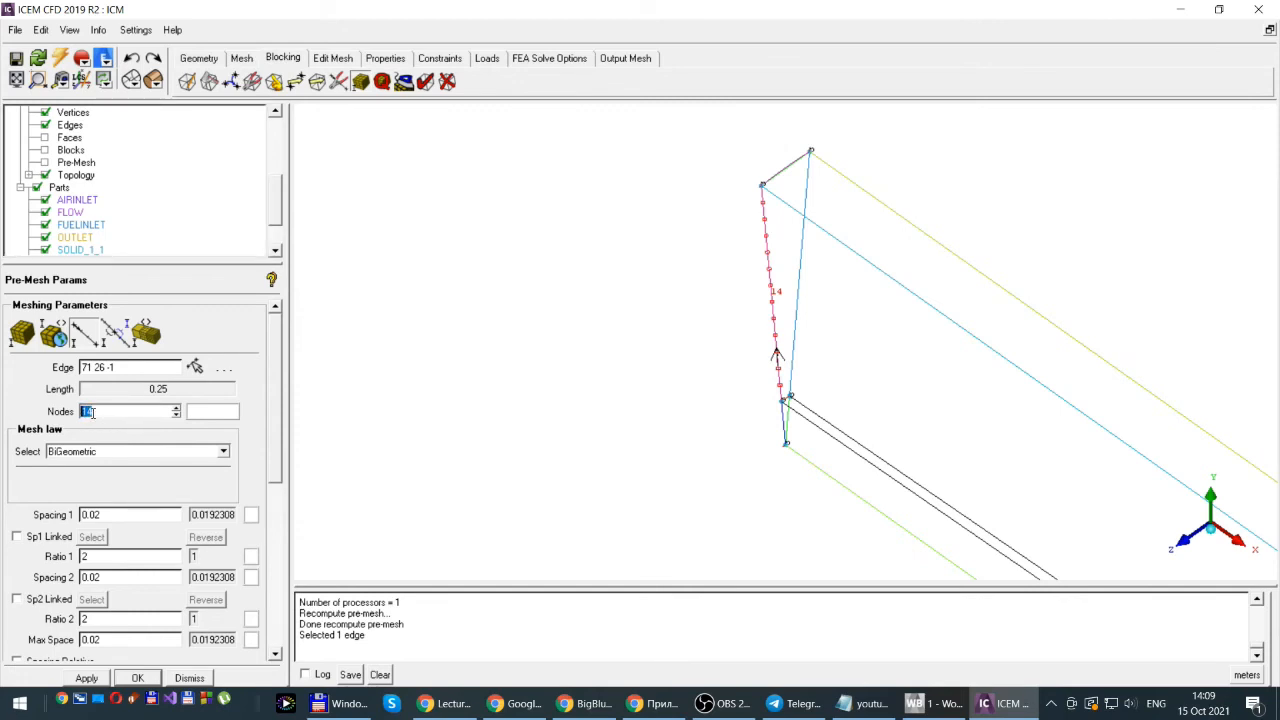
pyautogui.write('21')
pyautogui.press('Return')
pyautogui.moveTo(273, 438); pyautogui.dragTo(274, 530)
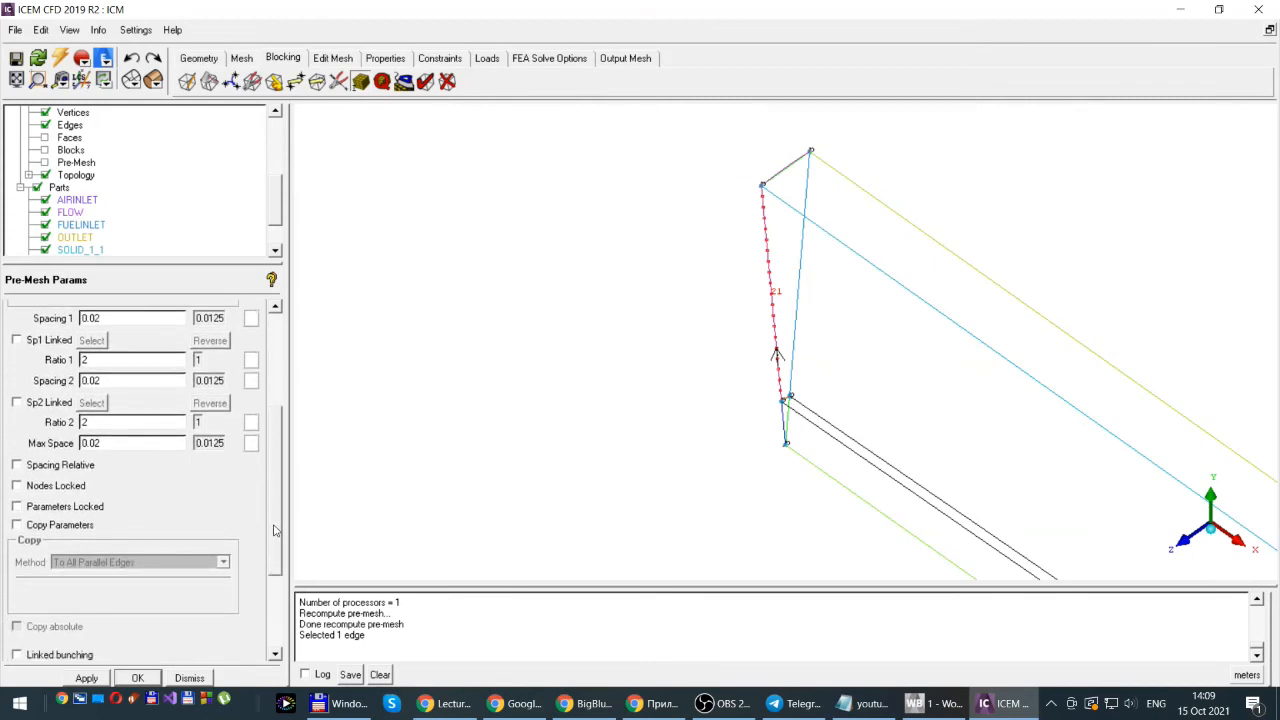
pyautogui.click(17, 526)
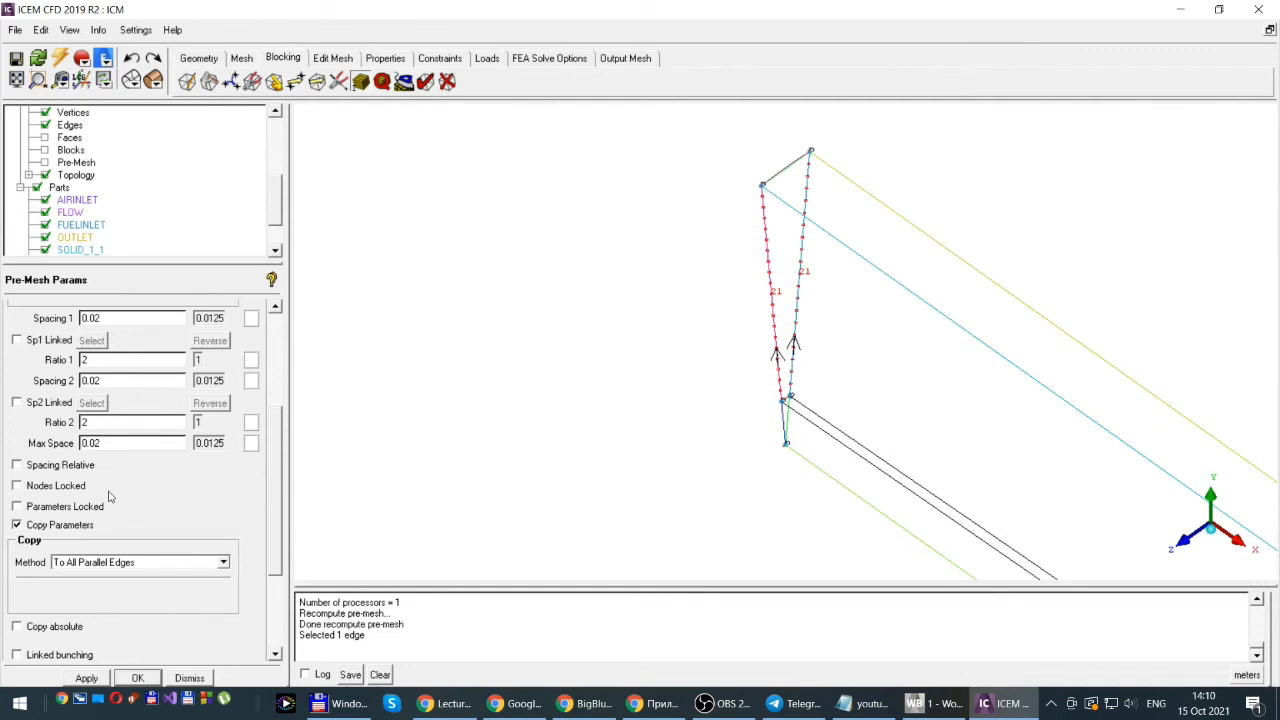
# - Set Spacing 1 to 0.0036 and Ratio 1 to 1.2 on the upper inlet edge 71-26 and apply the parameters
pyautogui.scroll(3, 275, 530)
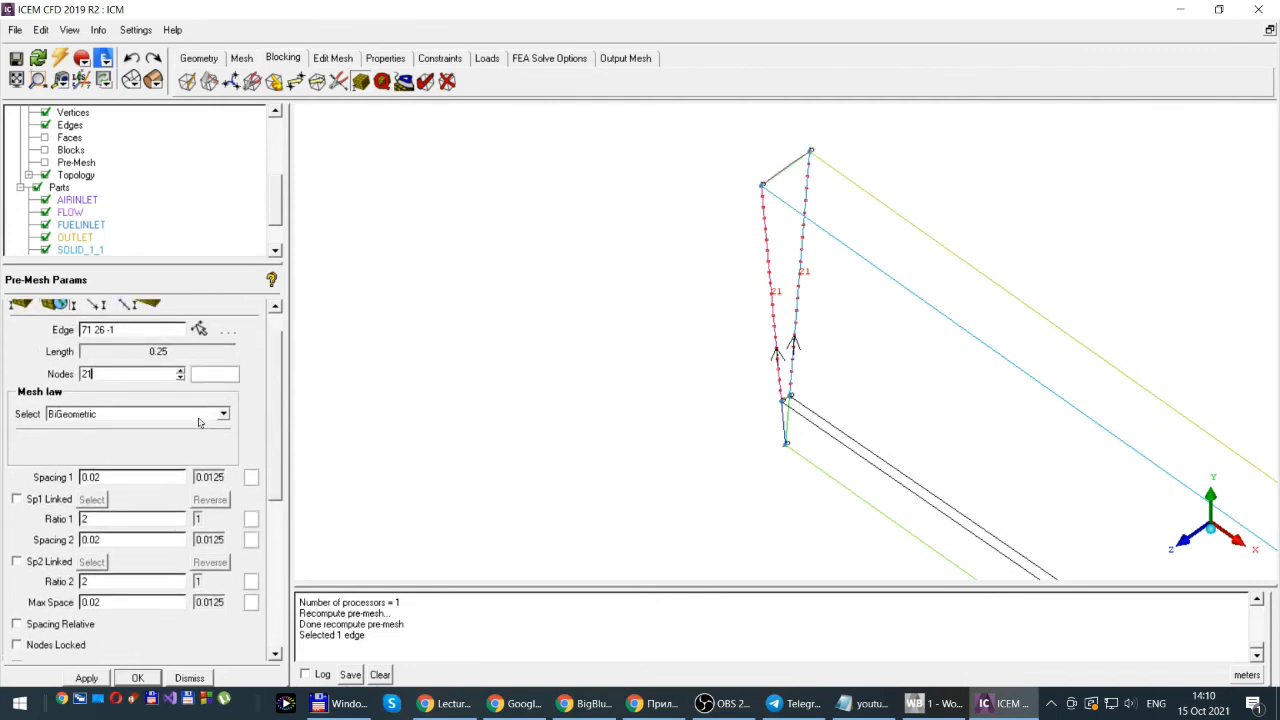
pyautogui.scroll(-3, 276, 415)
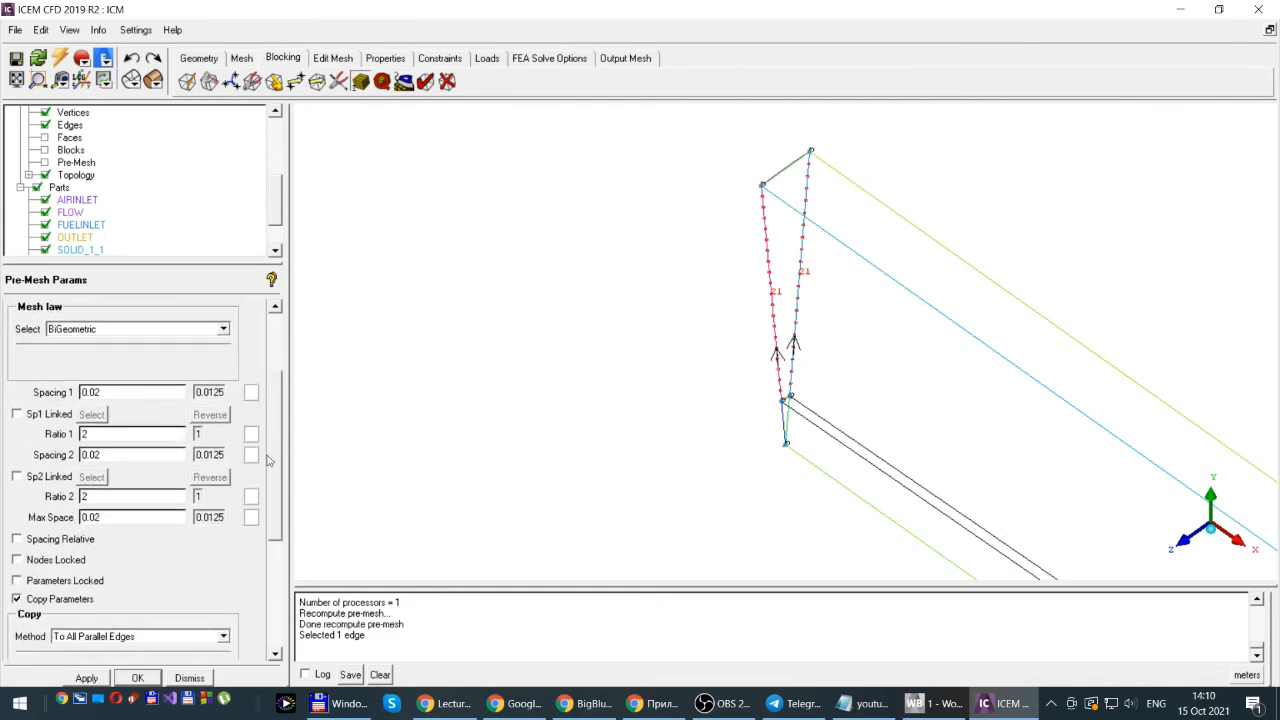
pyautogui.scroll(3, 269, 390)
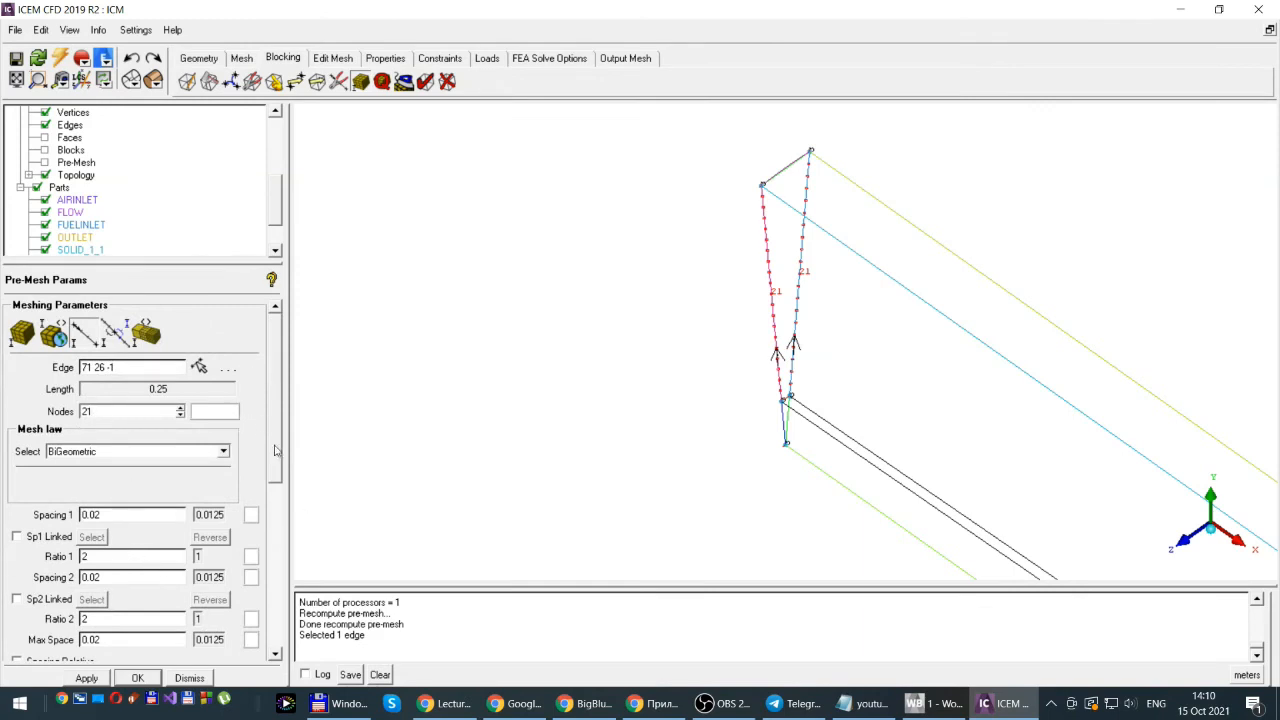
pyautogui.moveTo(282, 430); pyautogui.dragTo(186, 503)
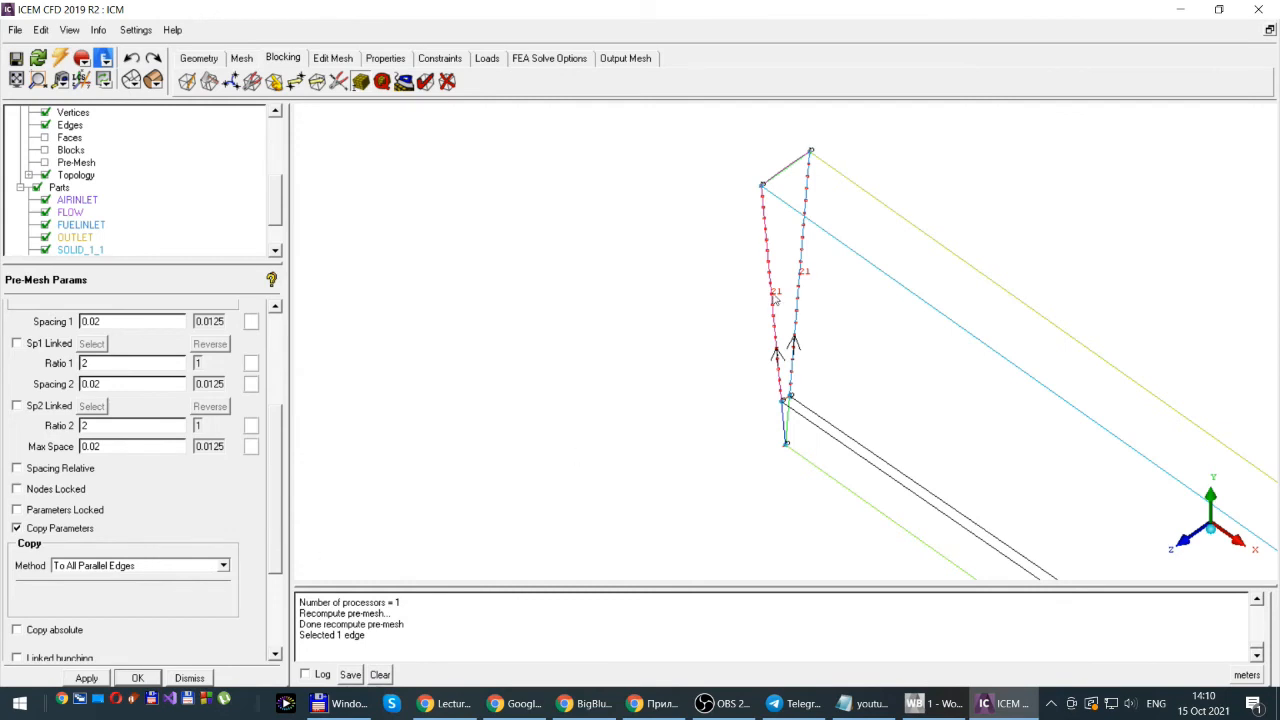
pyautogui.moveTo(277, 542); pyautogui.dragTo(281, 511)
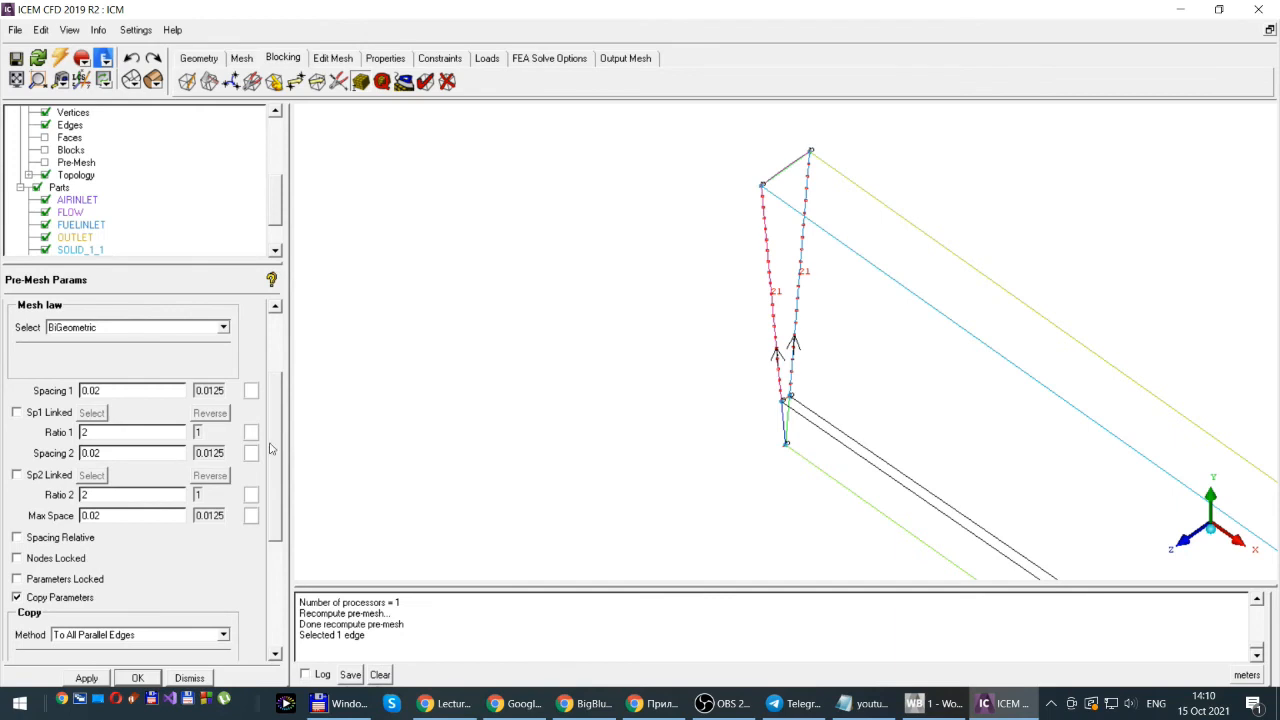
pyautogui.scroll(1, 280, 447)
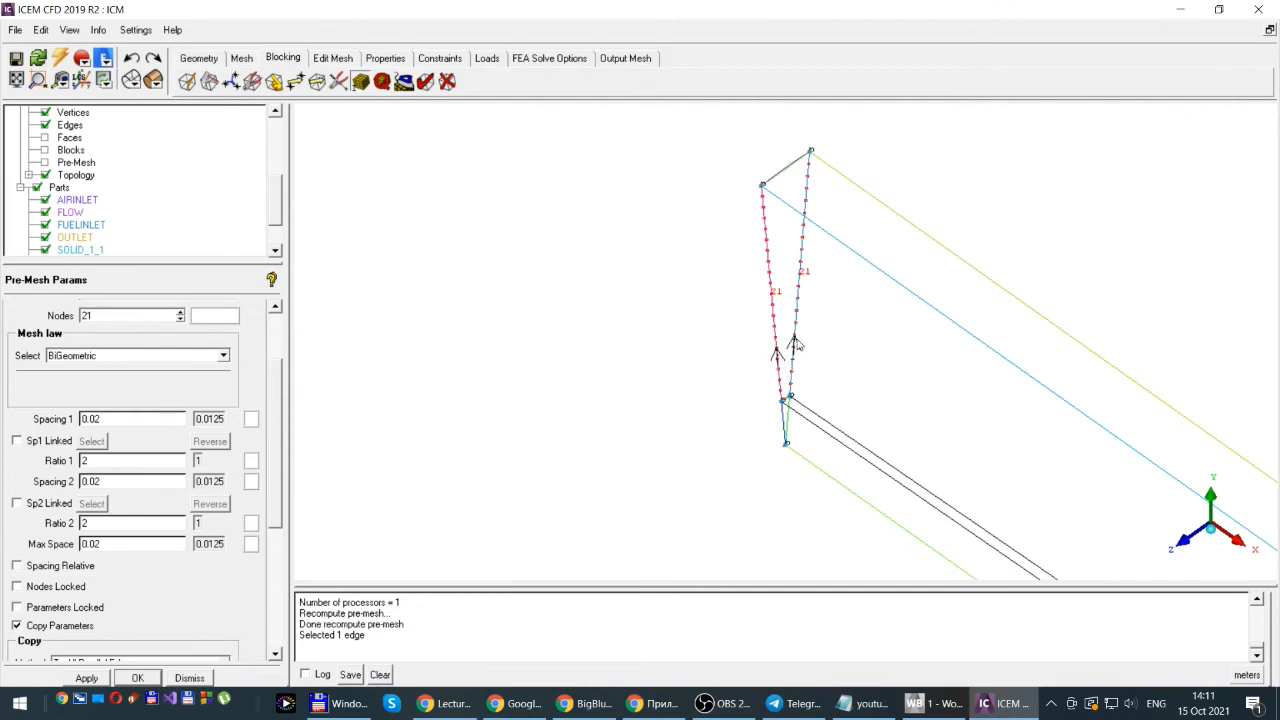
pyautogui.click(96, 424)
pyautogui.write('00')
pyautogui.write('36')
pyautogui.doubleClick(98, 464)
pyautogui.write('1.')
pyautogui.click(86, 678)
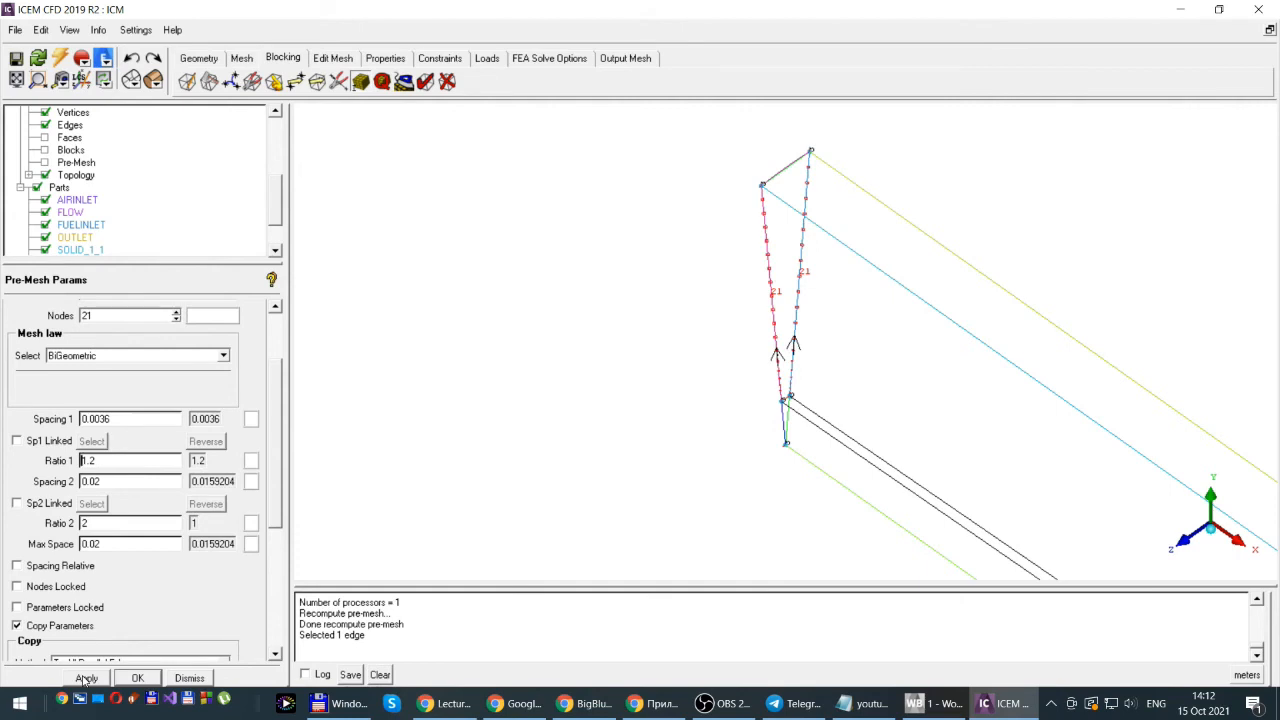
# - Recompute and display the pre-mesh, and check in side view the cell transition between the lower and upper blocks at the inlet
pyautogui.click(44, 163)
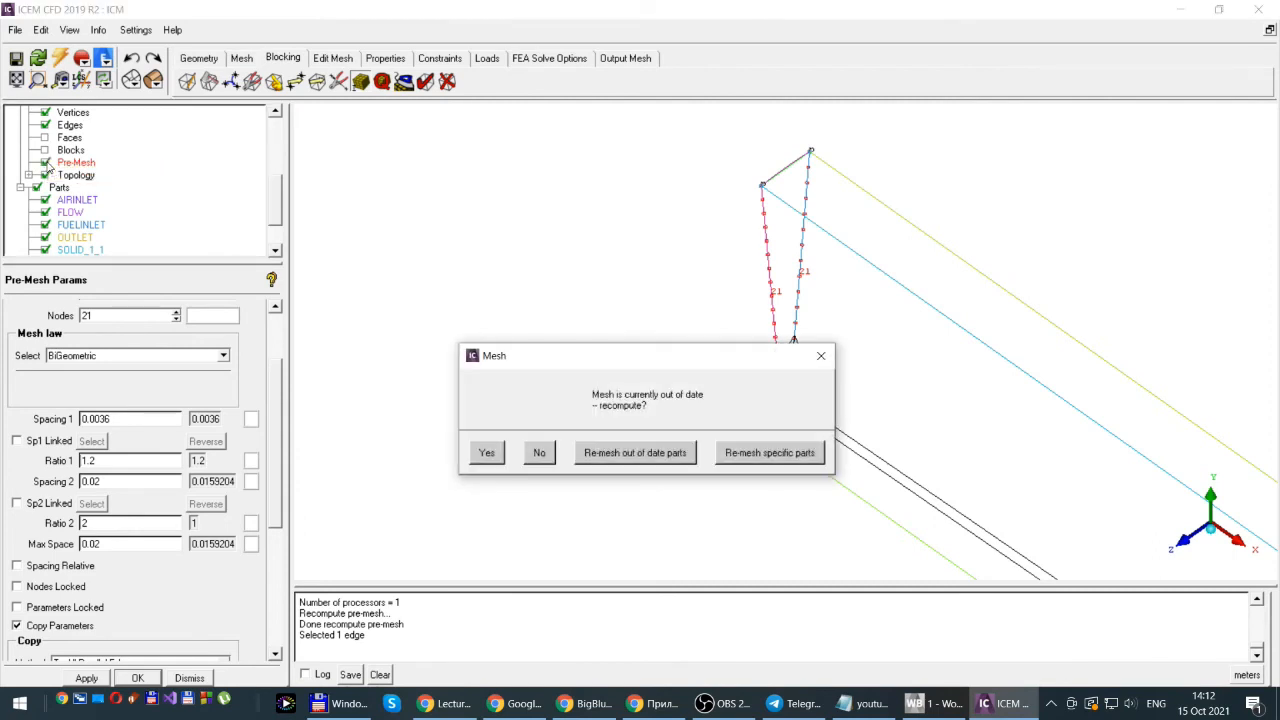
pyautogui.click(487, 453)
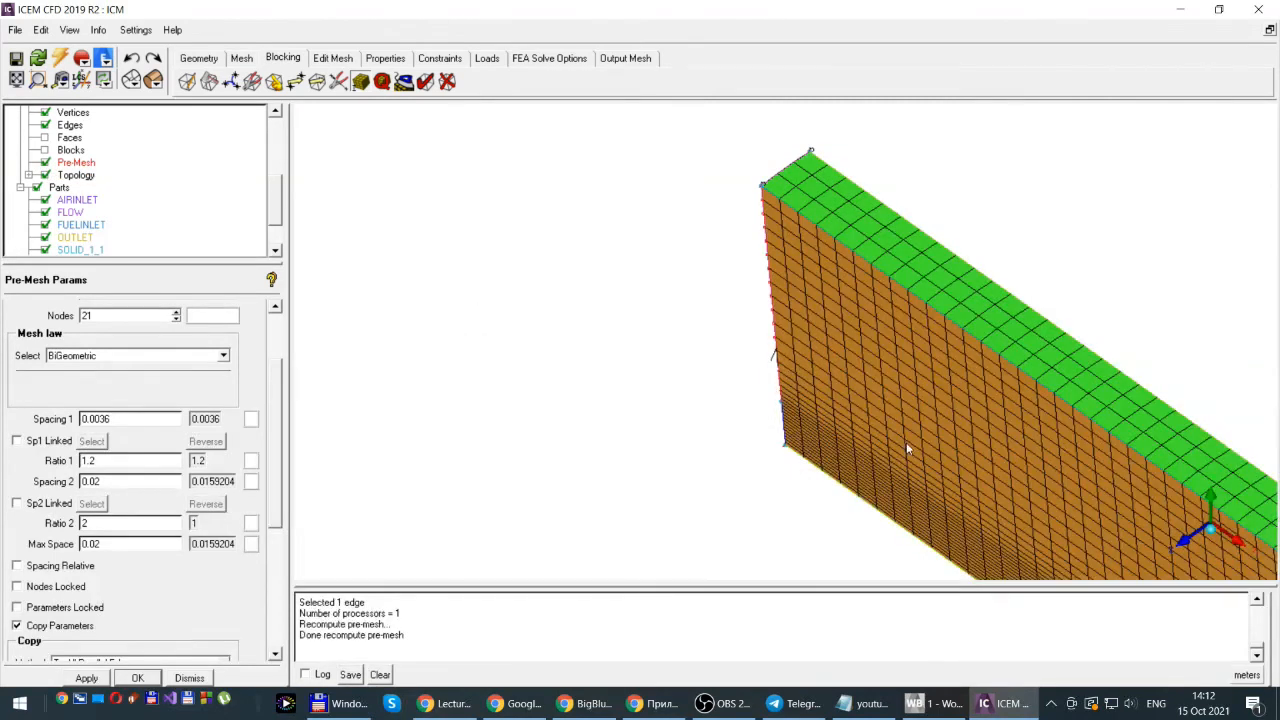
pyautogui.click(1187, 547)
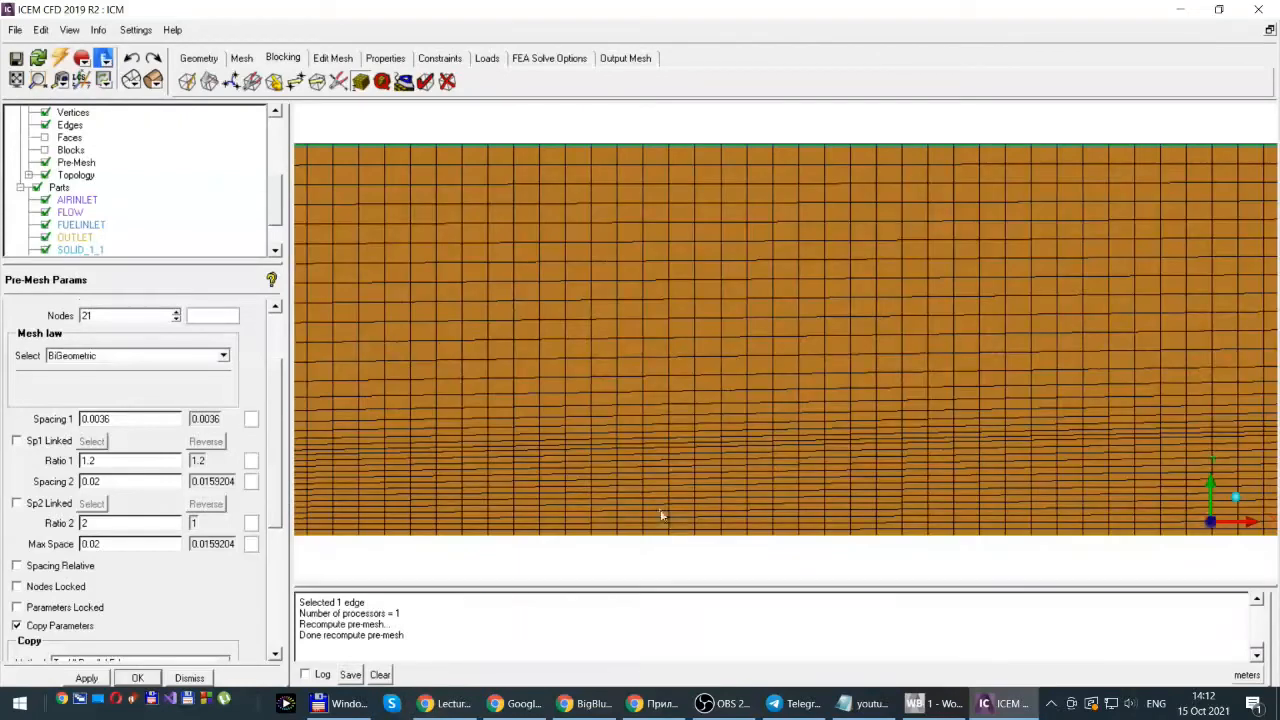
pyautogui.click(17, 80)
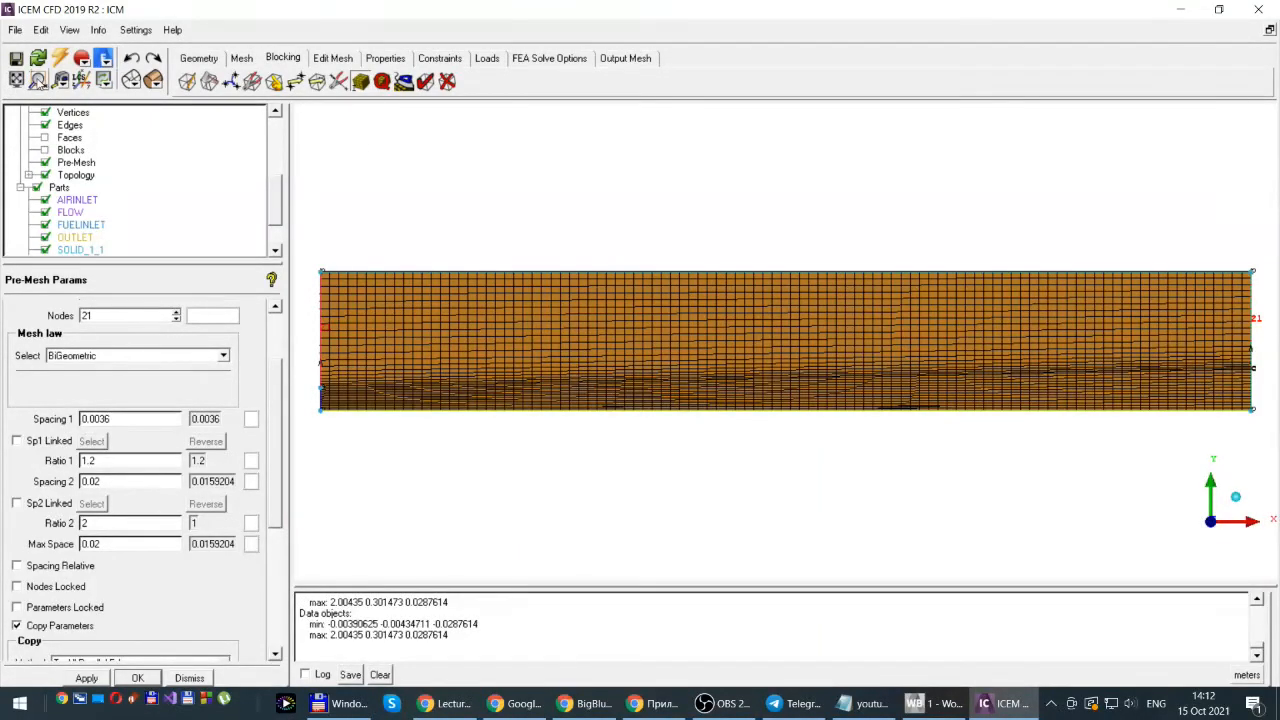
pyautogui.click(38, 80)
pyautogui.moveTo(310, 370); pyautogui.dragTo(350, 421)
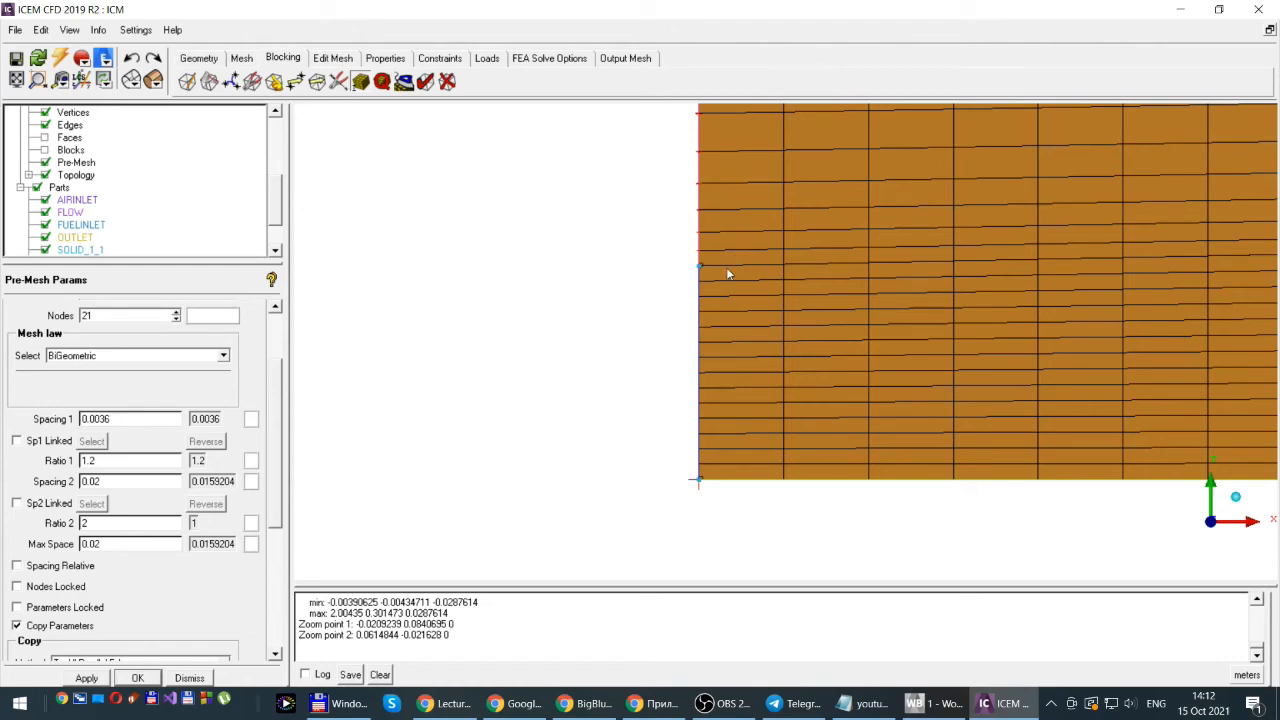
pyautogui.scroll(-12, 761, 277)
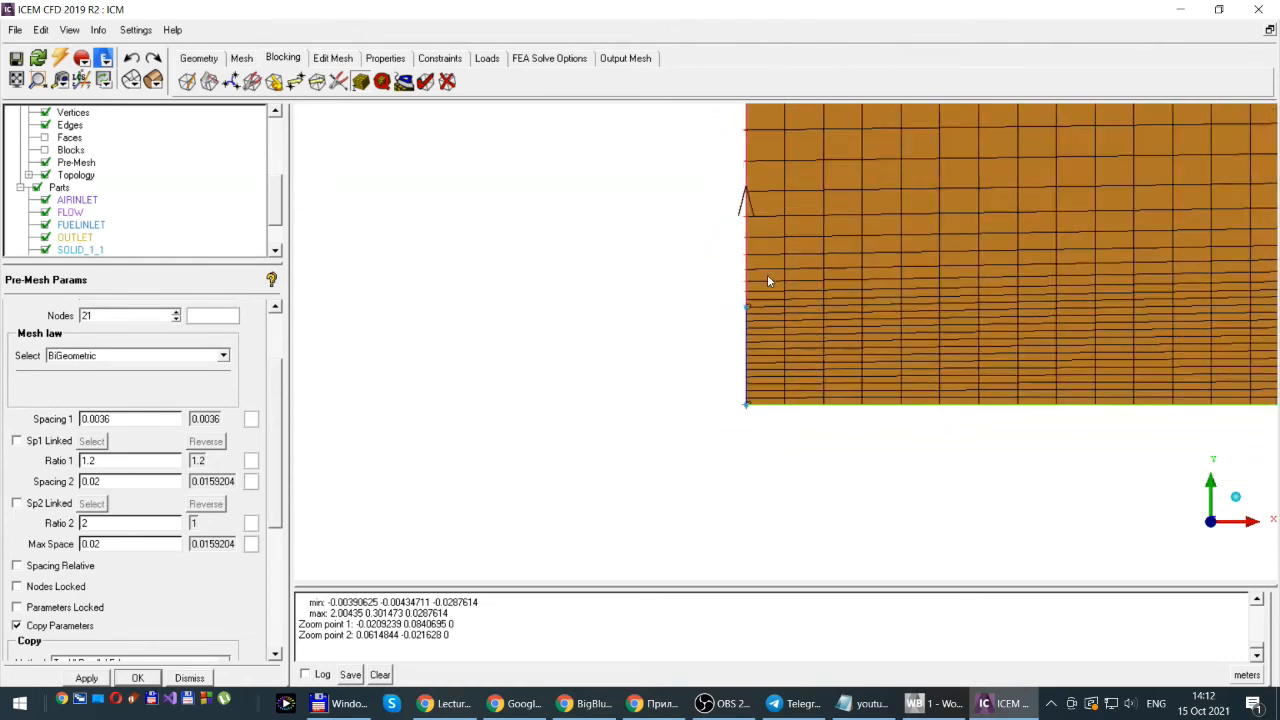
pyautogui.scroll(-1, 767, 281)
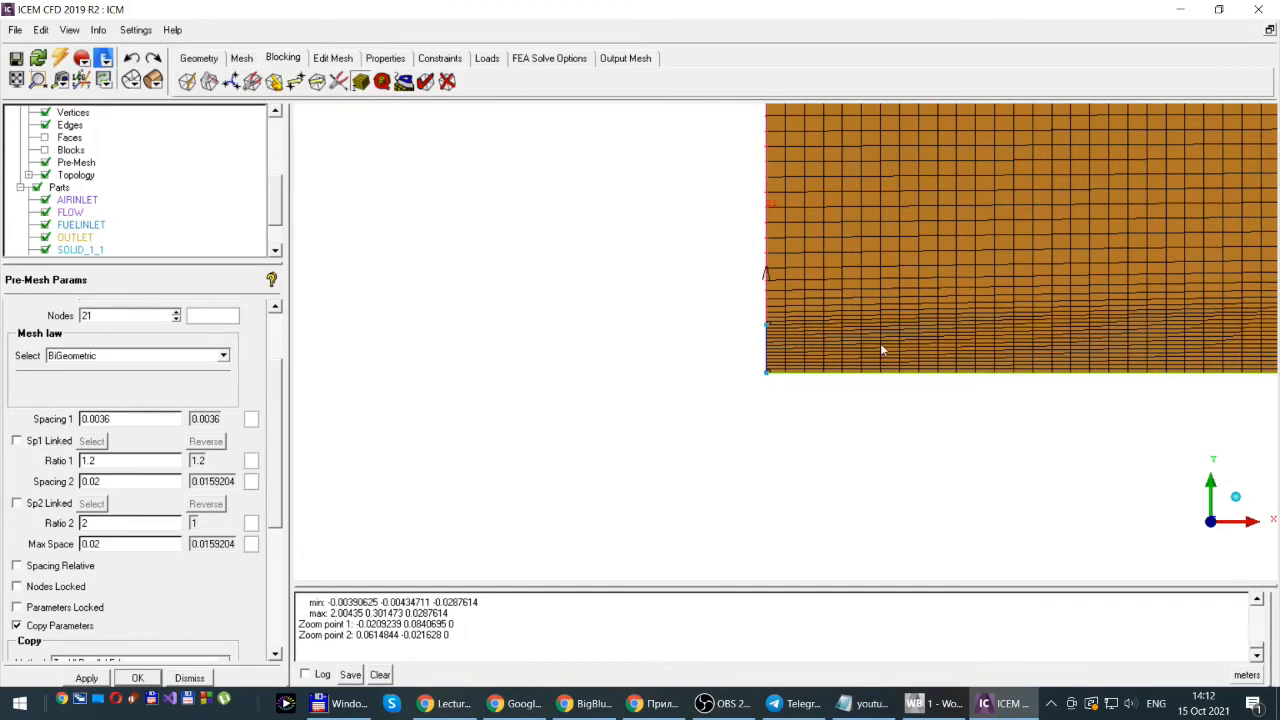
pyautogui.scroll(-3, 878, 278)
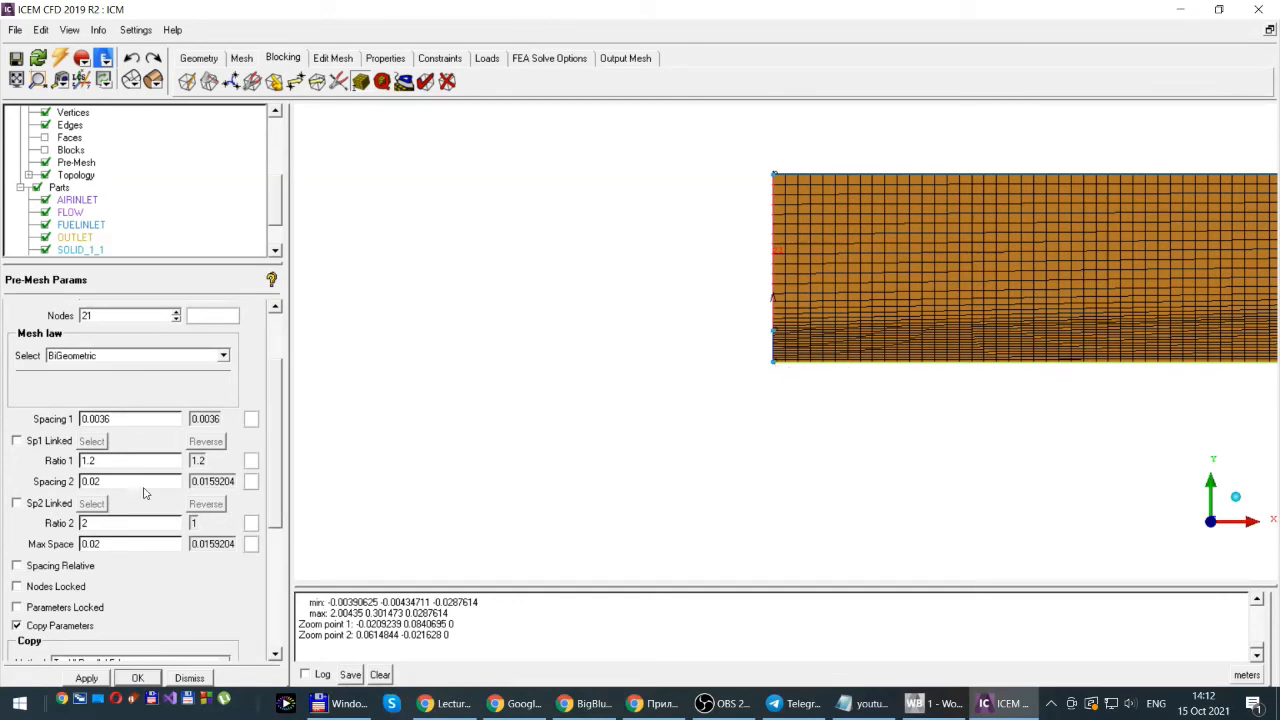
# - Apply Spacing 1 of 0.01 and Ratio 1 of 1.2 to the long bottom edge 22-38, keeping parameter copying to all parallel edges
pyautogui.scroll(3, 271, 503)
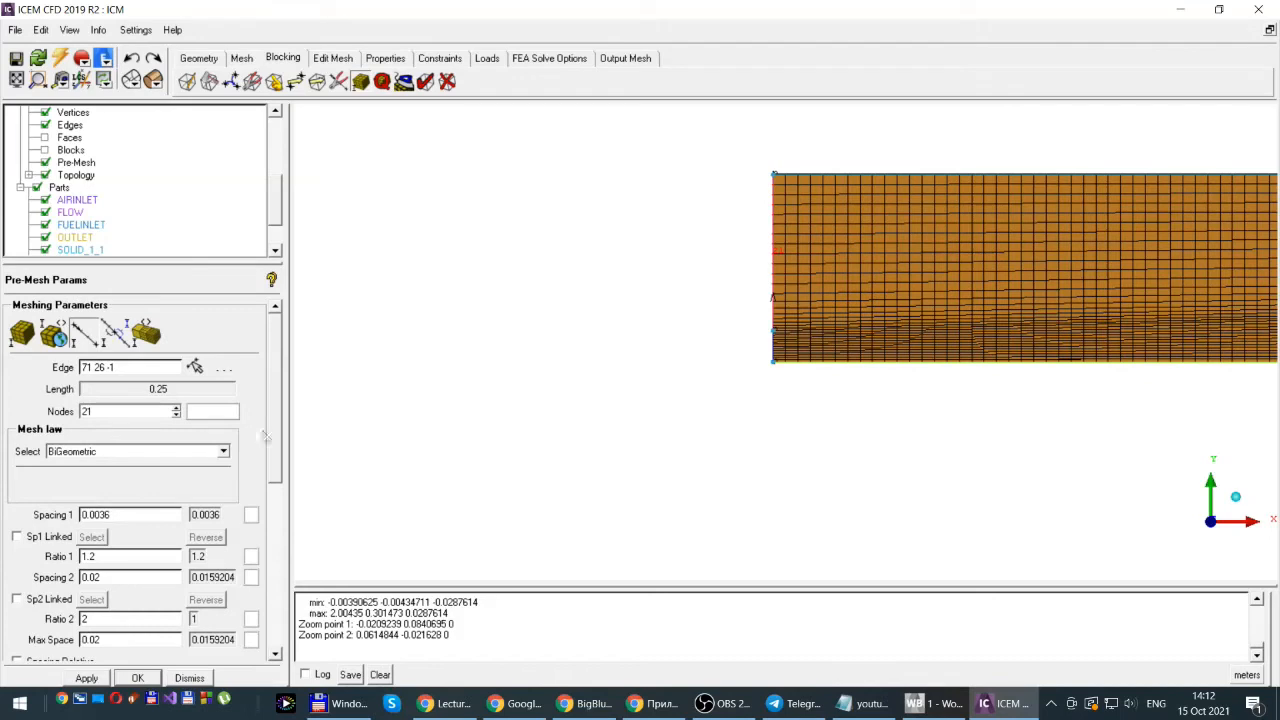
pyautogui.click(196, 368)
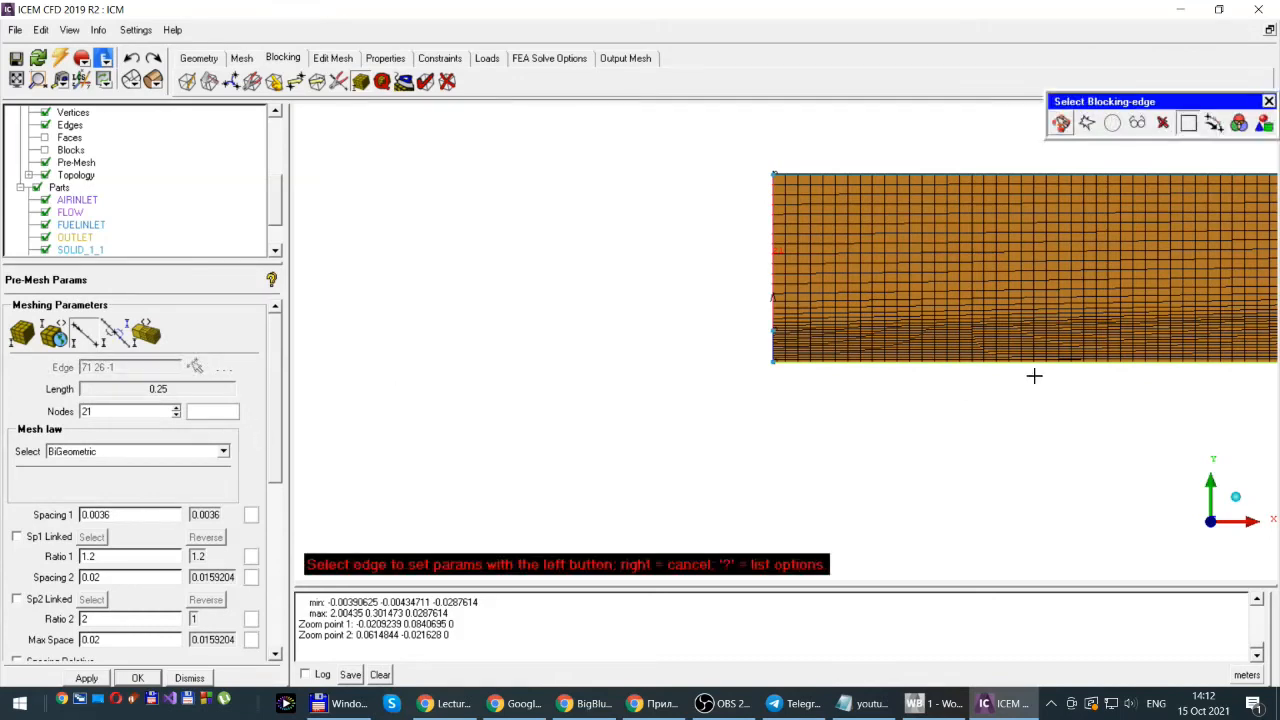
pyautogui.click(931, 363)
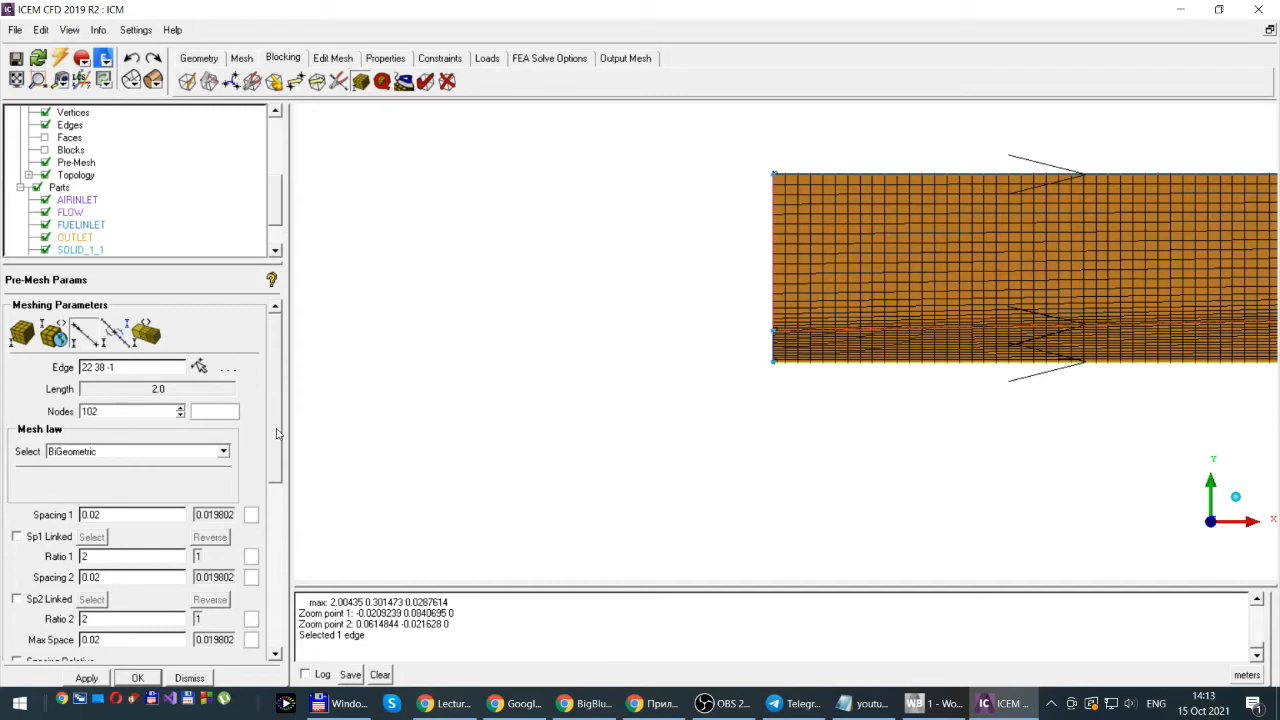
pyautogui.moveTo(273, 432); pyautogui.dragTo(272, 459)
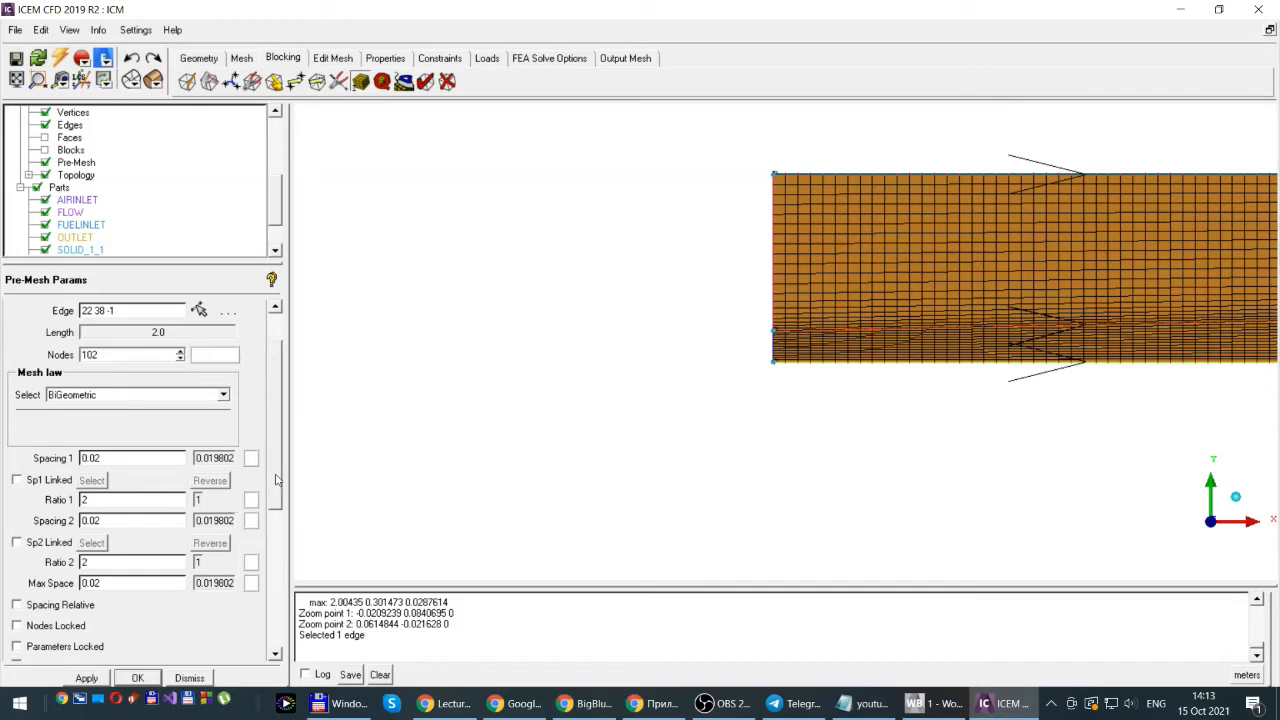
pyautogui.click(103, 460)
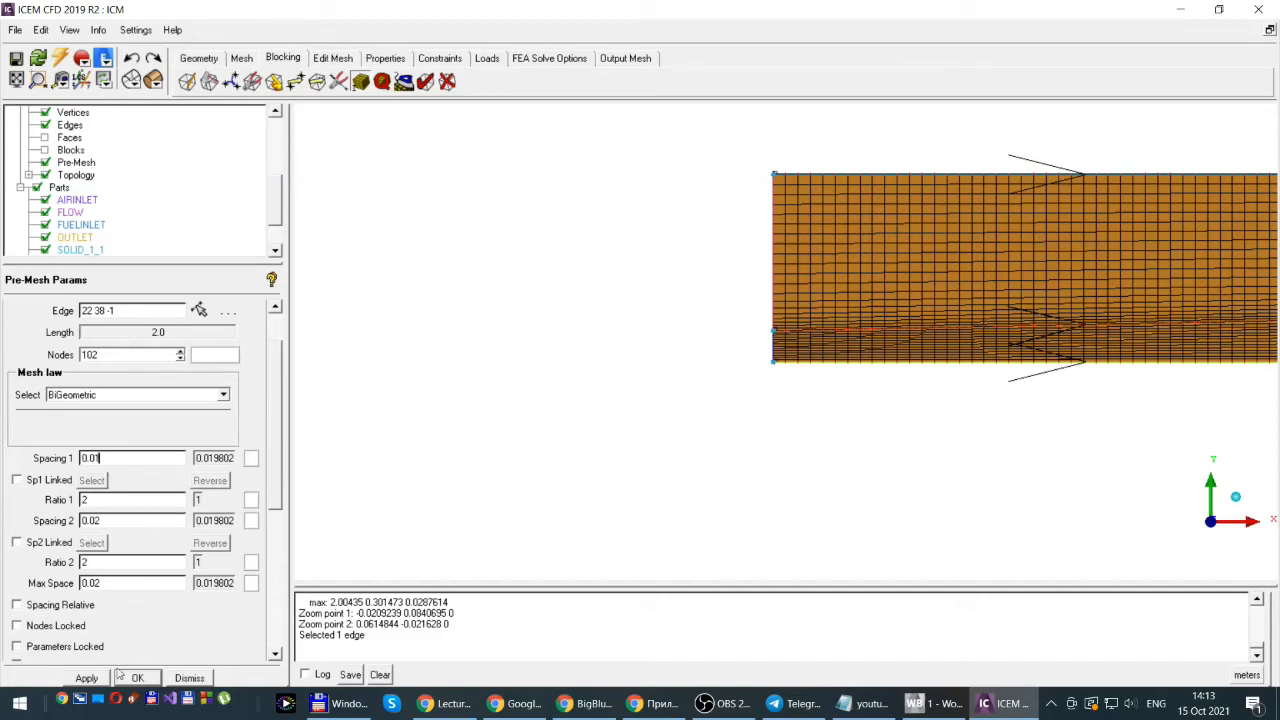
pyautogui.moveTo(89, 503); pyautogui.dragTo(76, 503)
pyautogui.write('1.2')
pyautogui.click(86, 678)
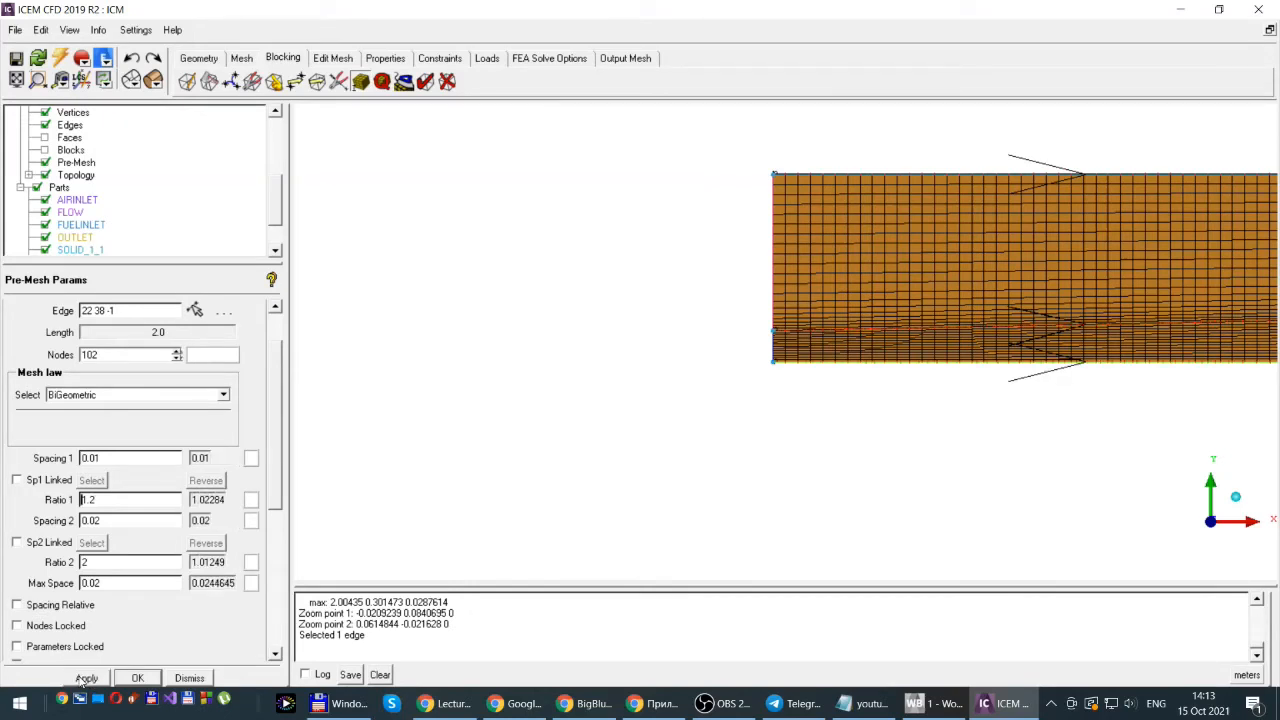
pyautogui.moveTo(279, 461); pyautogui.dragTo(287, 517)
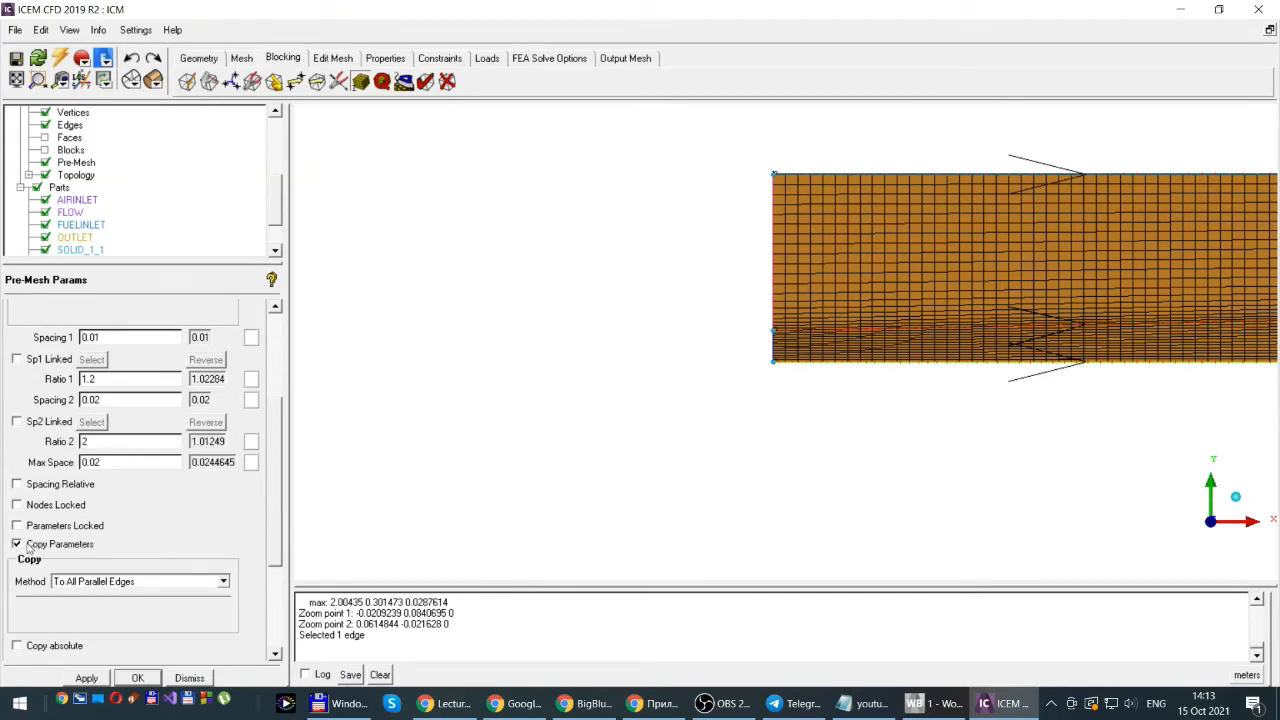
pyautogui.moveTo(270, 549); pyautogui.dragTo(285, 428)
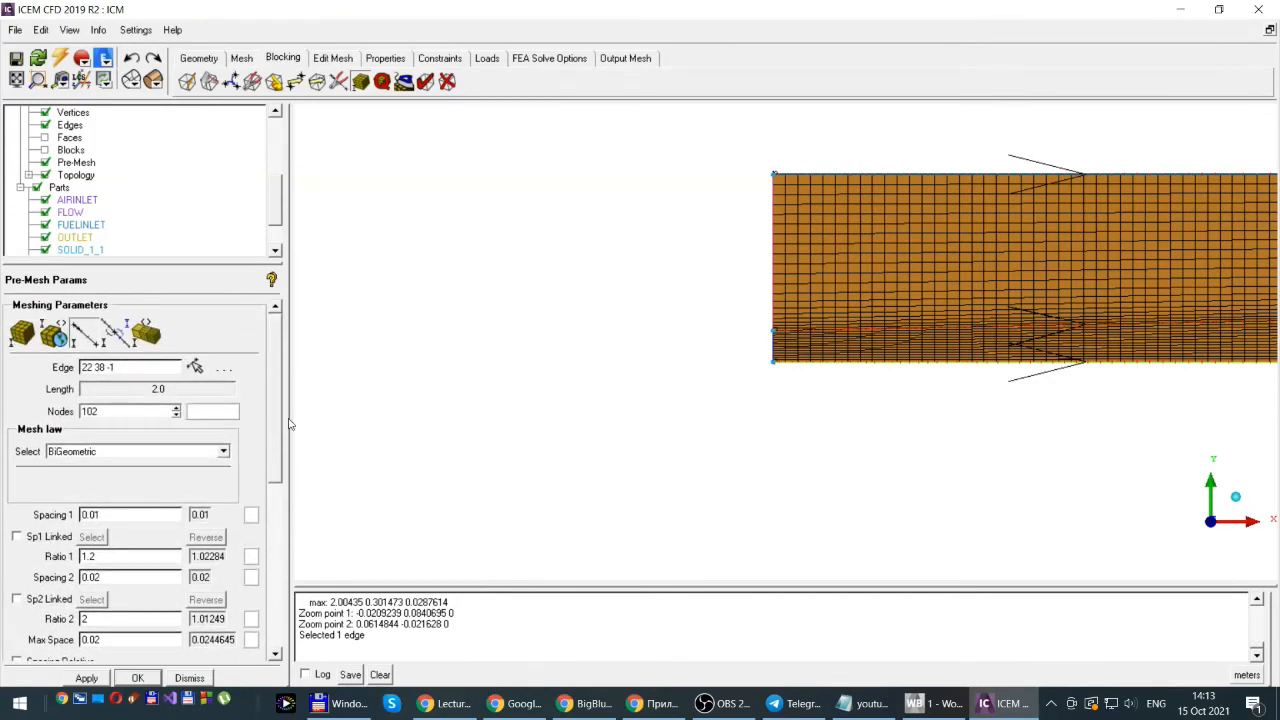
# - Recompute the pre-mesh with the new lengthwise spacing and check the cells near the inlet end
pyautogui.click(44, 163)
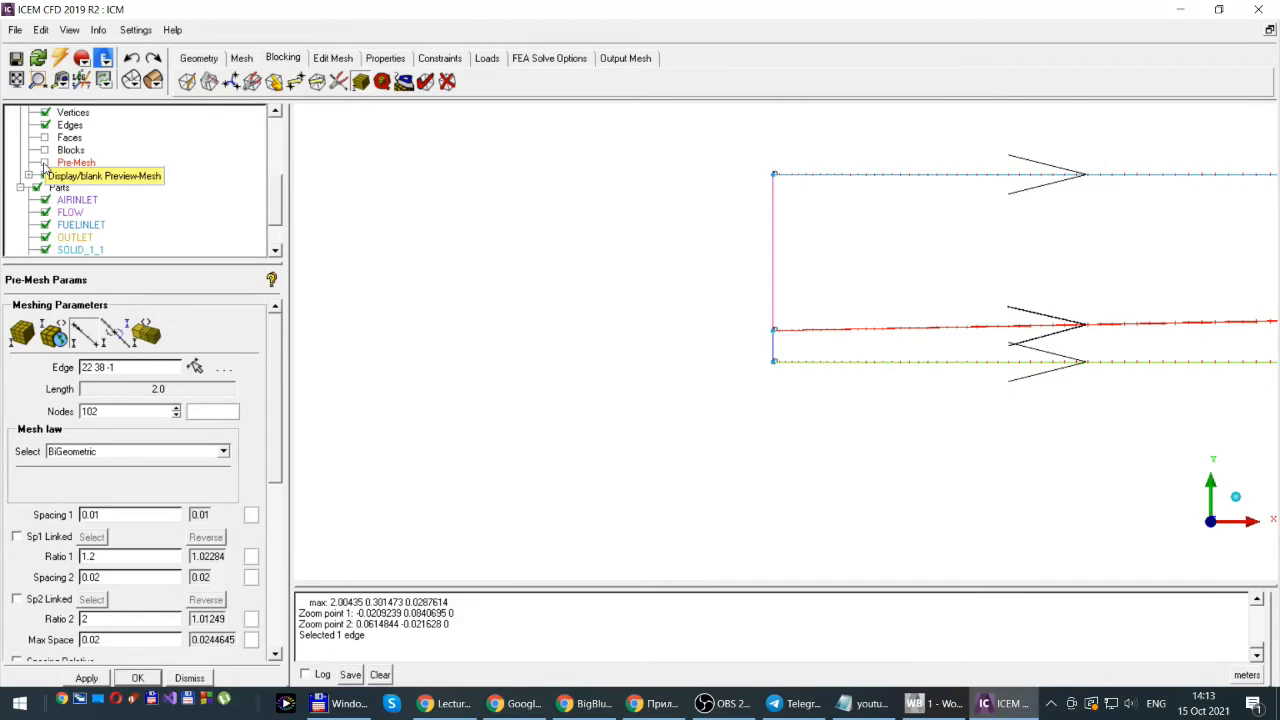
pyautogui.click(44, 163)
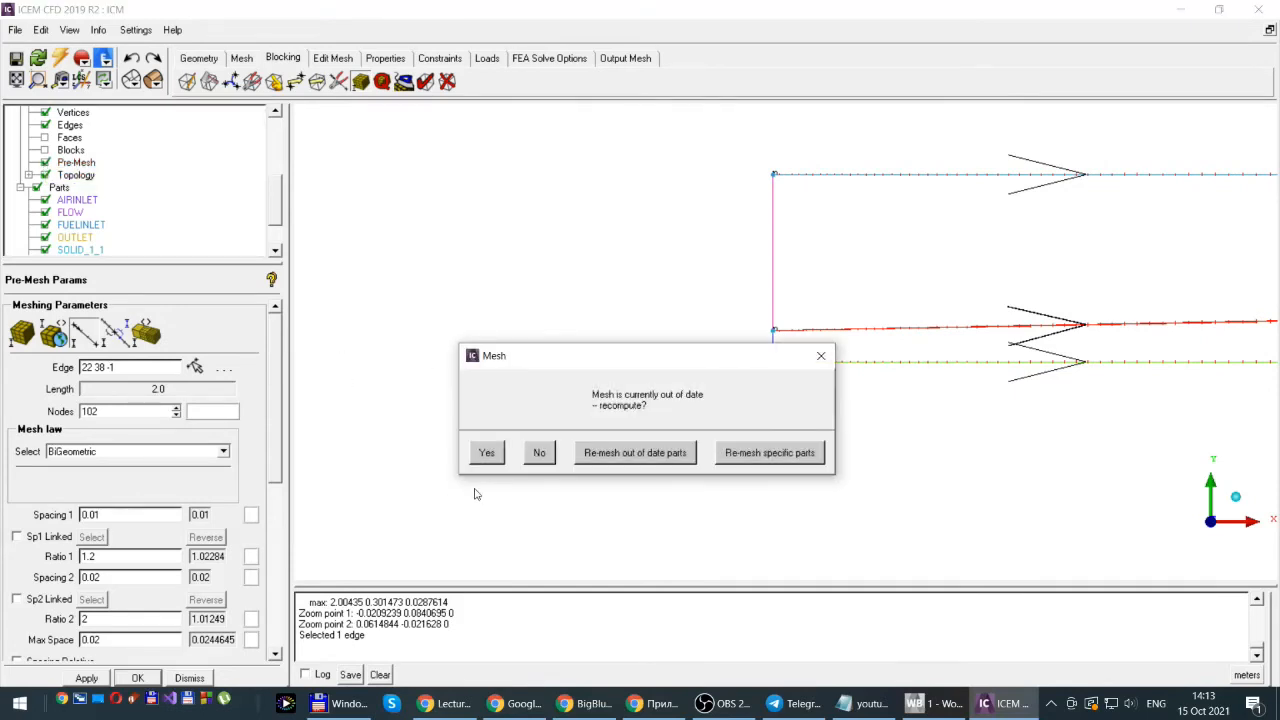
pyautogui.click(486, 454)
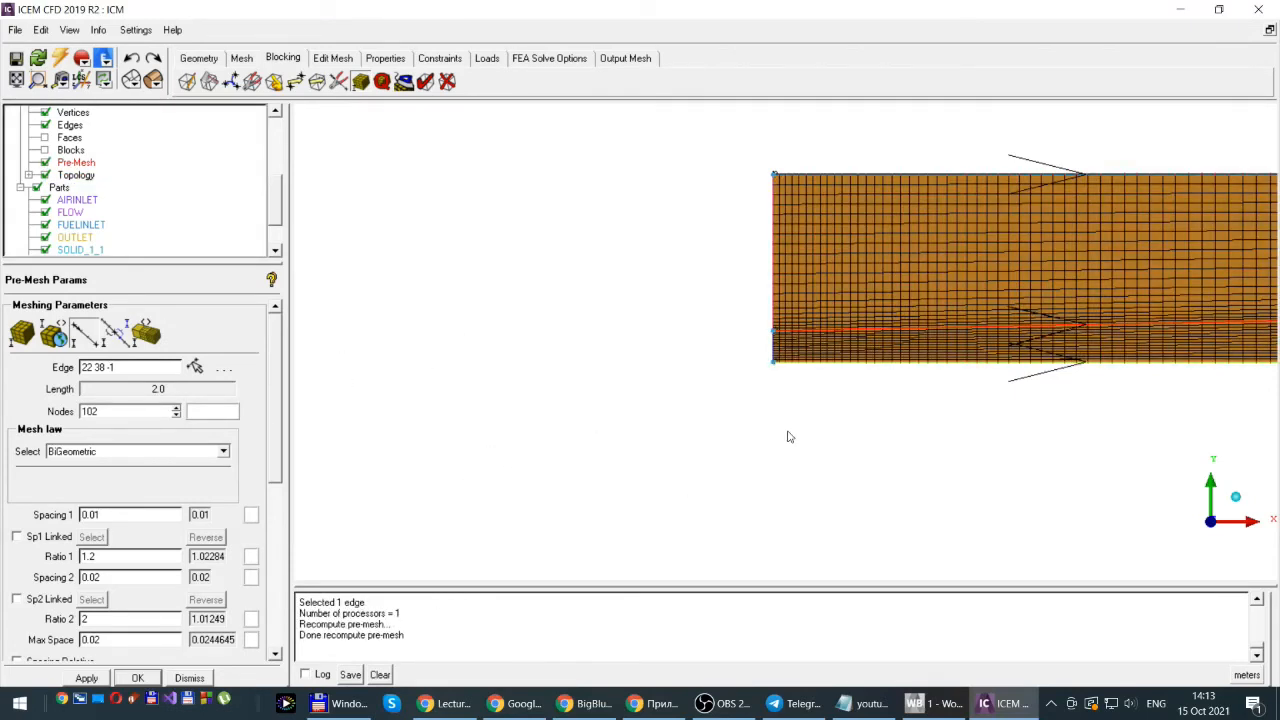
pyautogui.scroll(5, 840, 430)
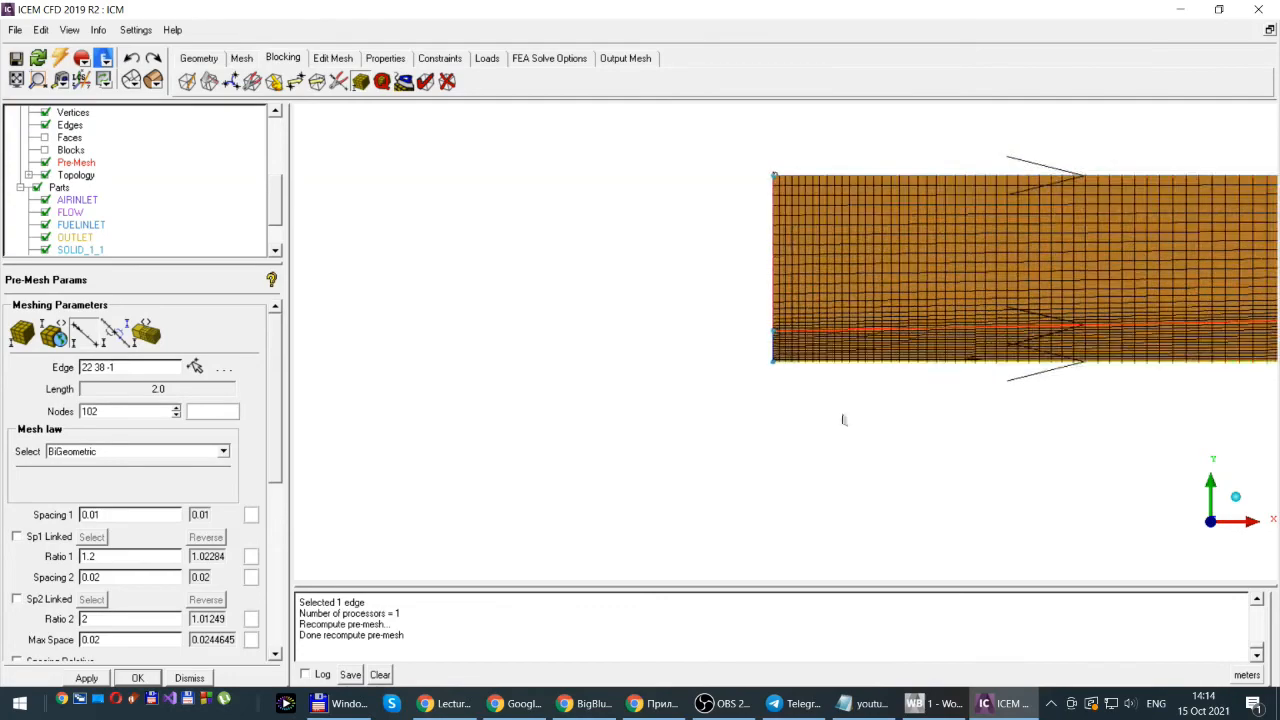
pyautogui.scroll(3, 843, 420)
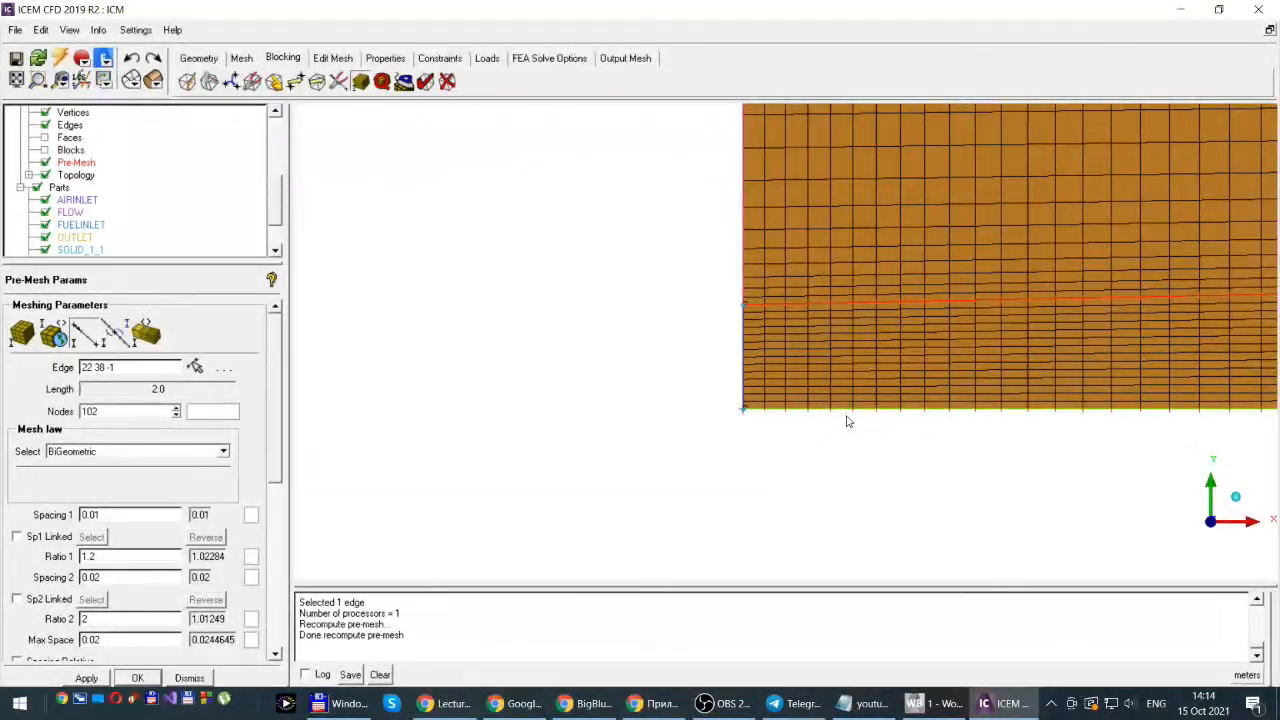
pyautogui.scroll(-4, 846, 421)
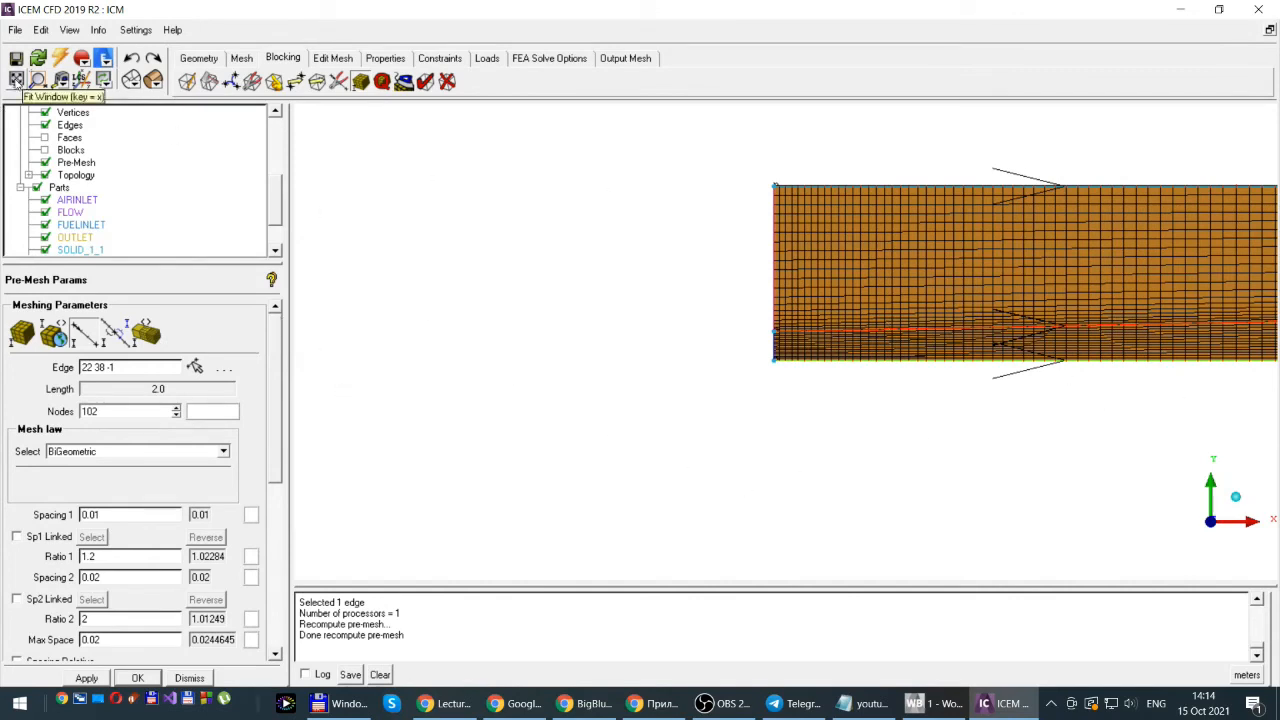
# - Load the front upper outlet edge 73-42 for parameter editing and disable copying its parameters to parallel edges
pyautogui.click(16, 80)
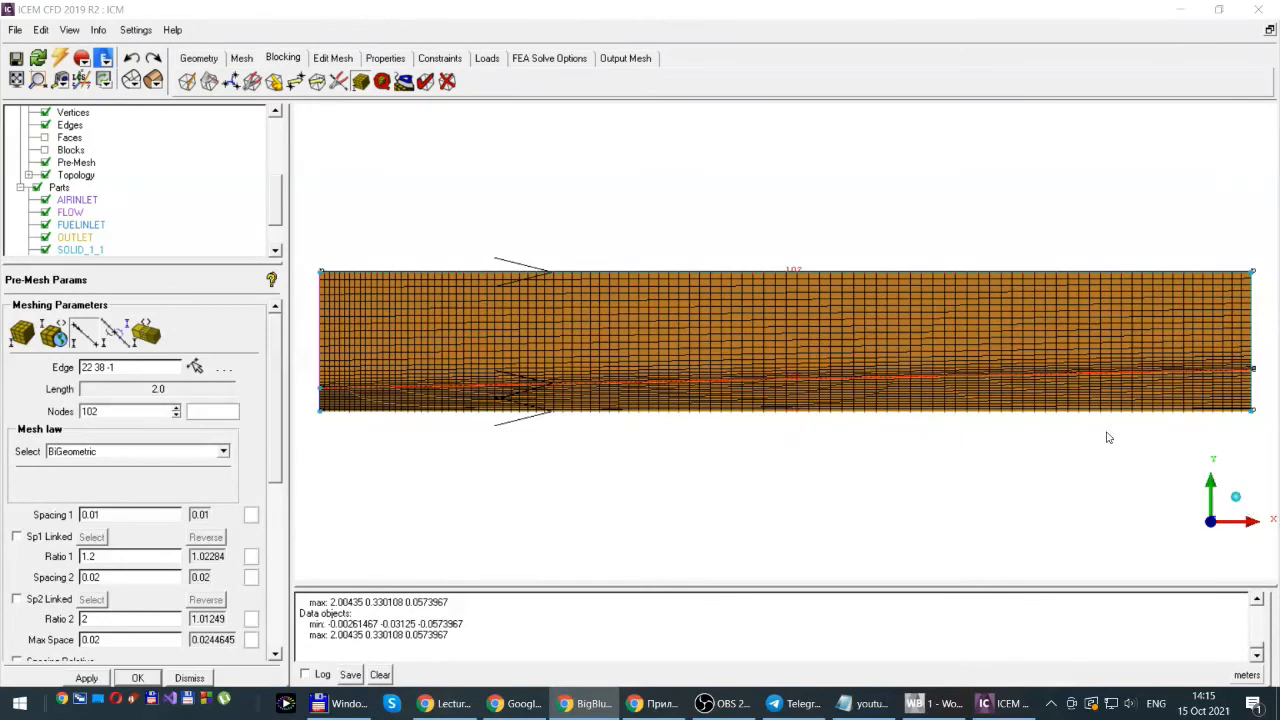
pyautogui.click(1237, 501)
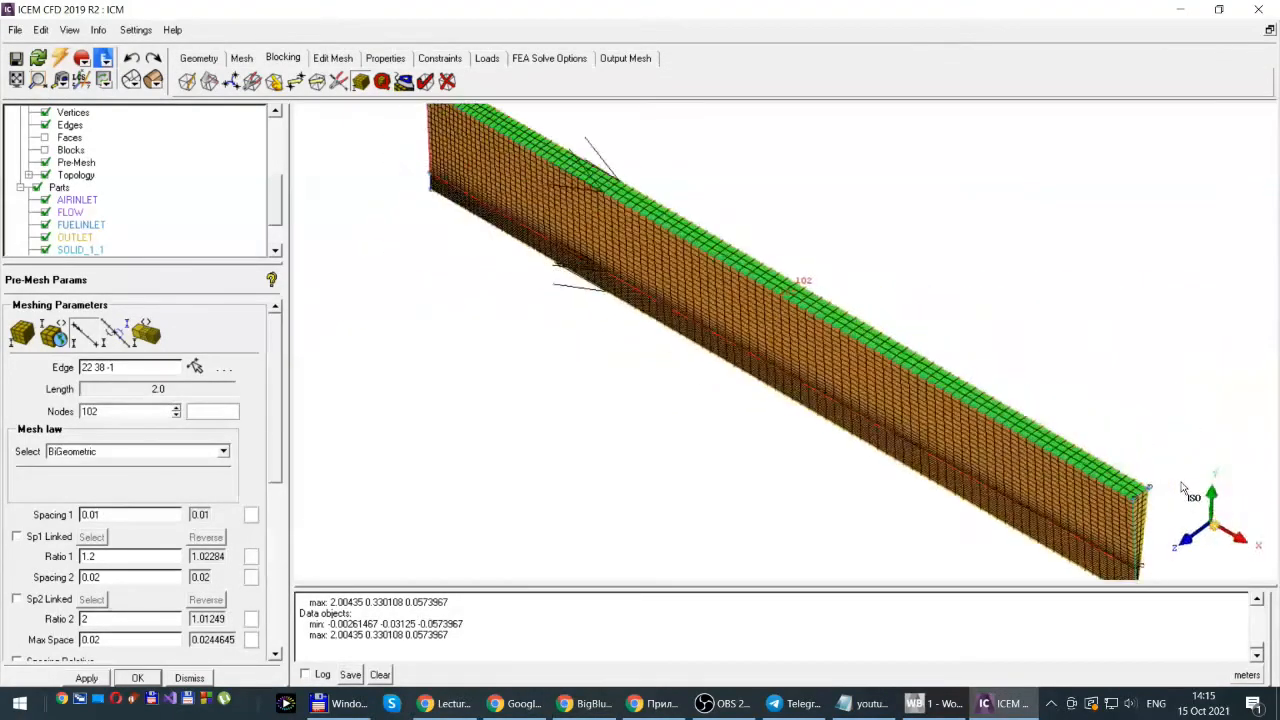
pyautogui.click(16, 79)
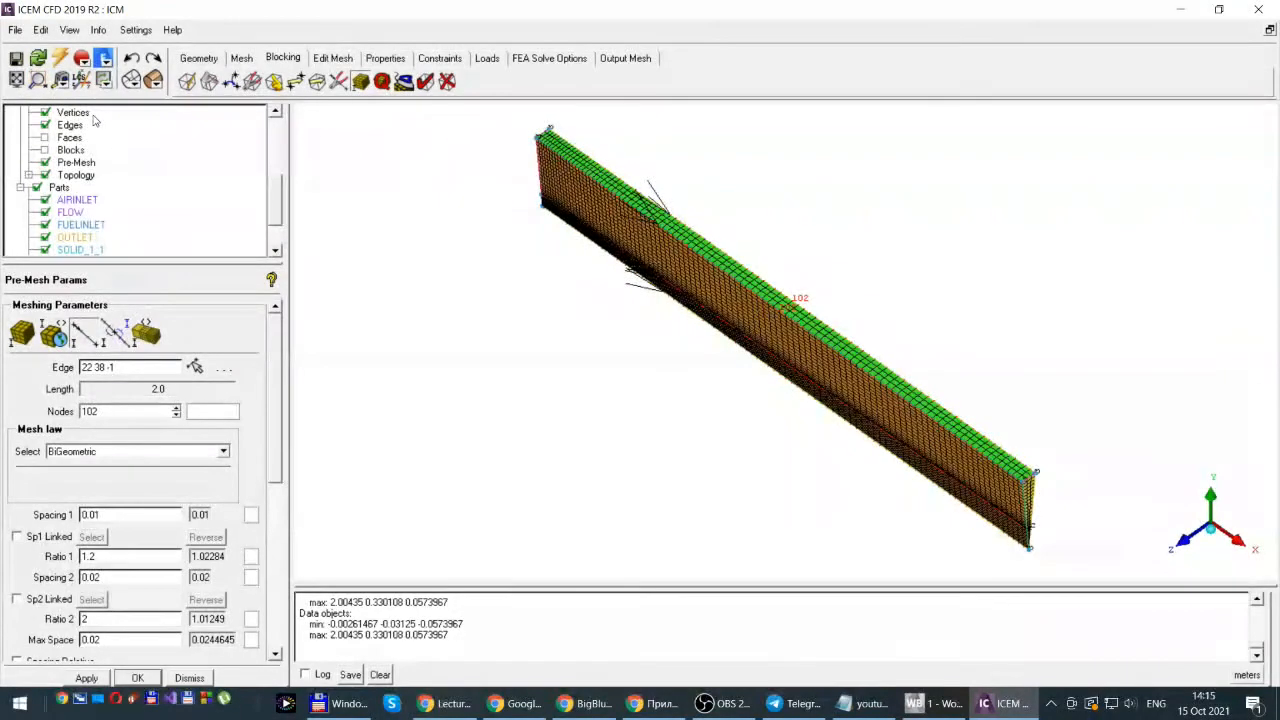
pyautogui.click(38, 79)
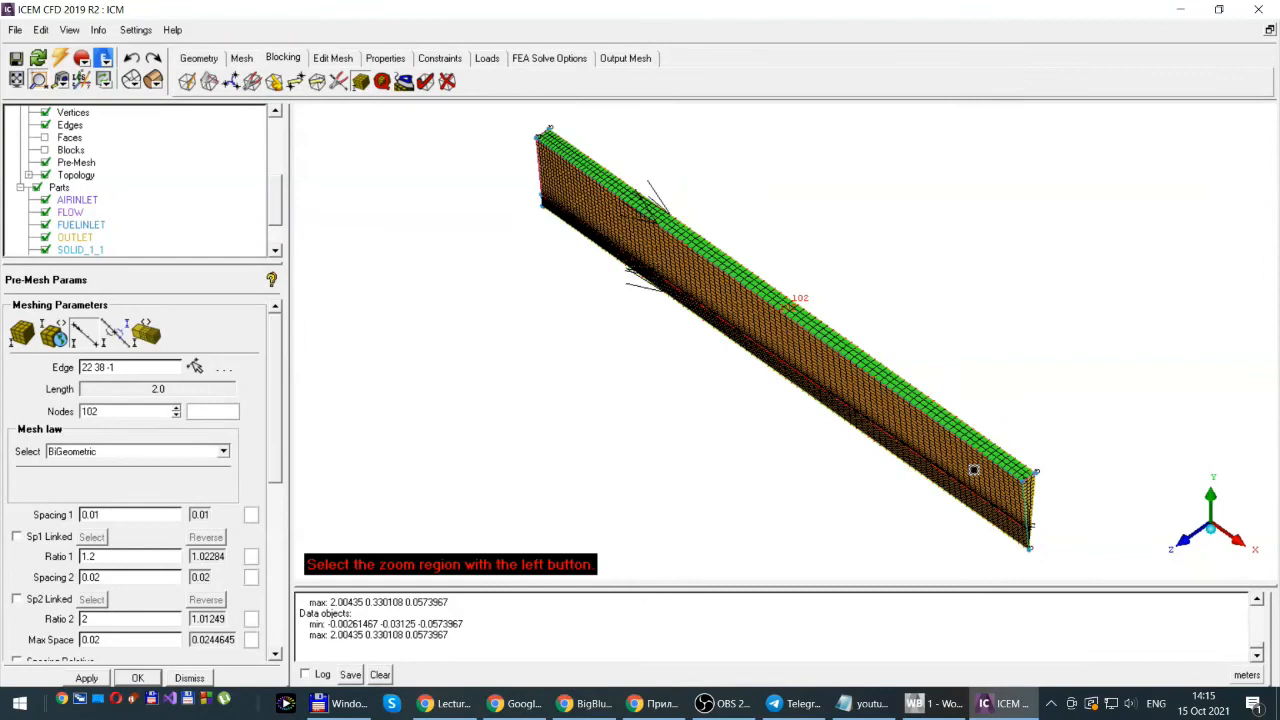
pyautogui.moveTo(1000, 457); pyautogui.dragTo(1065, 573)
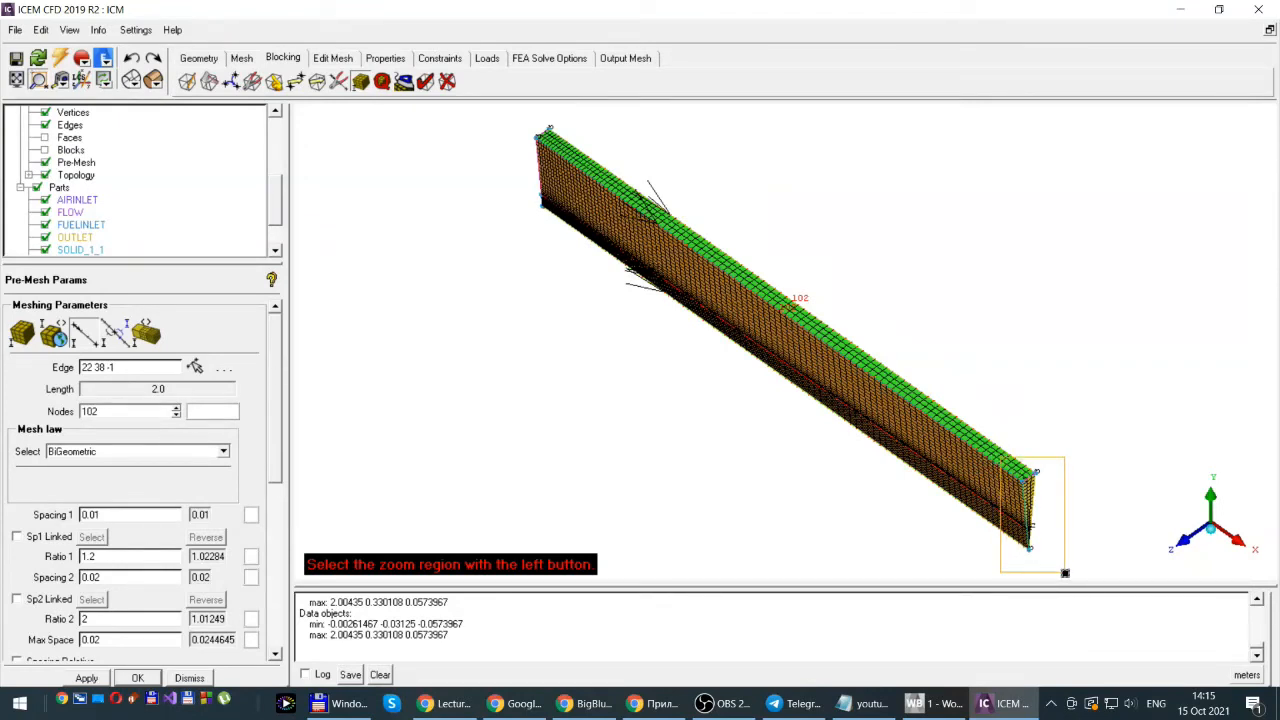
pyautogui.moveTo(1065, 573); pyautogui.dragTo(1066, 573)
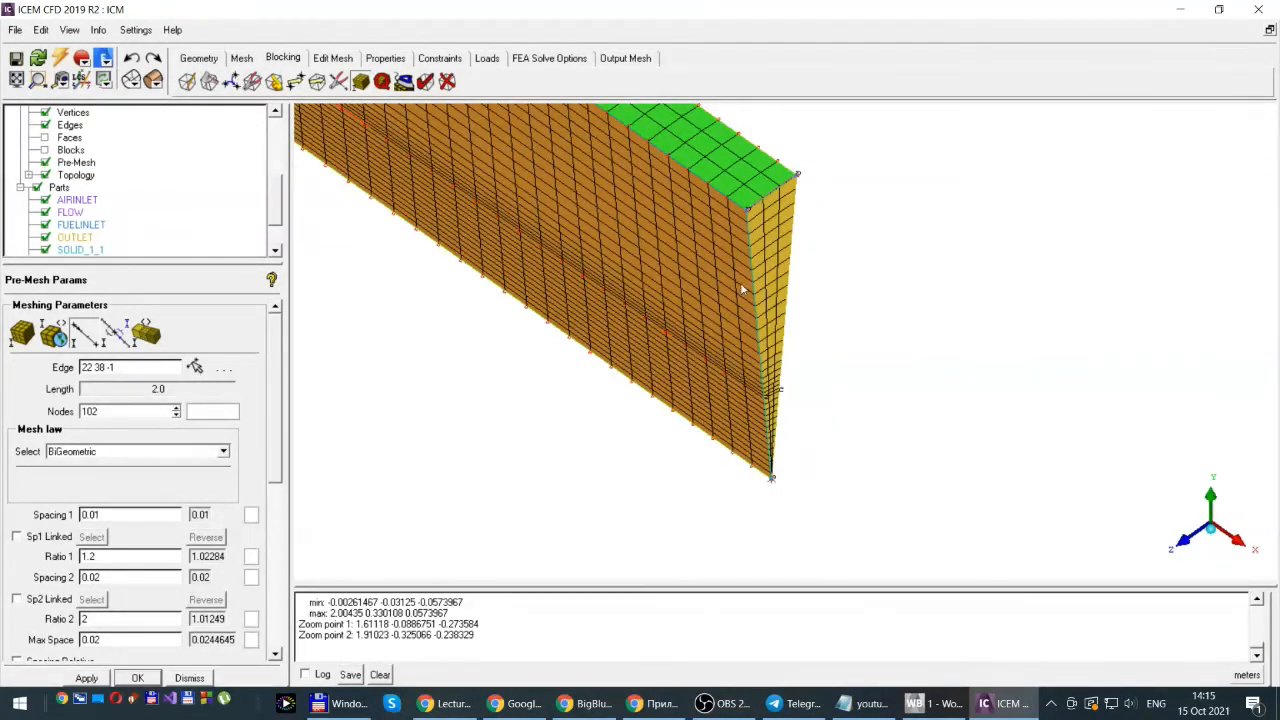
pyautogui.click(195, 367)
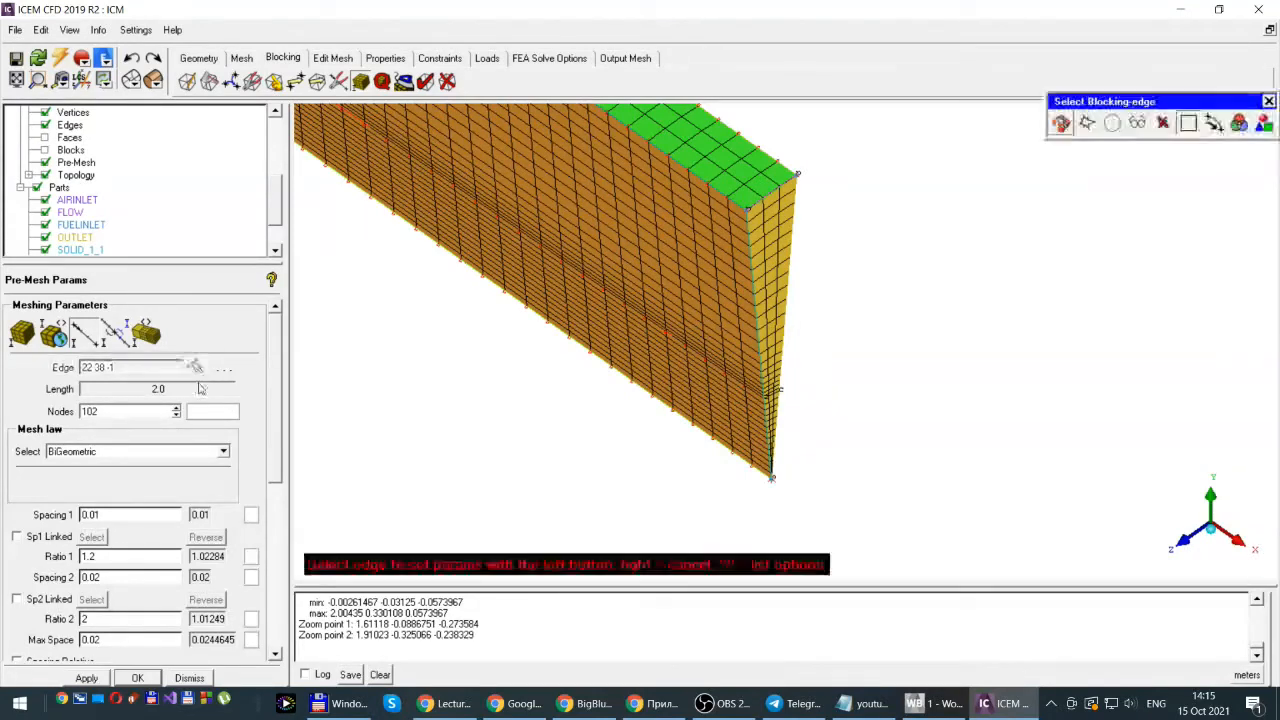
pyautogui.click(750, 285)
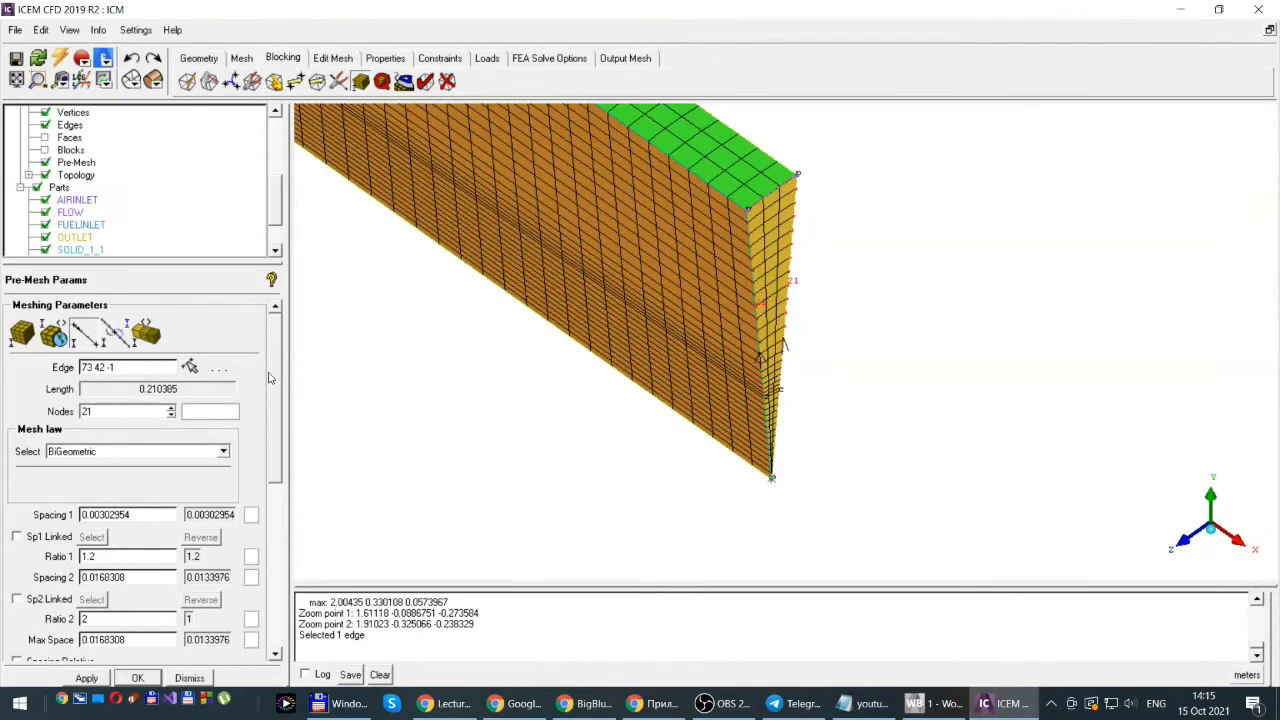
pyautogui.moveTo(278, 371)
pyautogui.mouseDown()
pyautogui.moveTo(289, 413)
pyautogui.moveTo(300, 386)
pyautogui.moveTo(287, 387)
pyautogui.mouseUp()
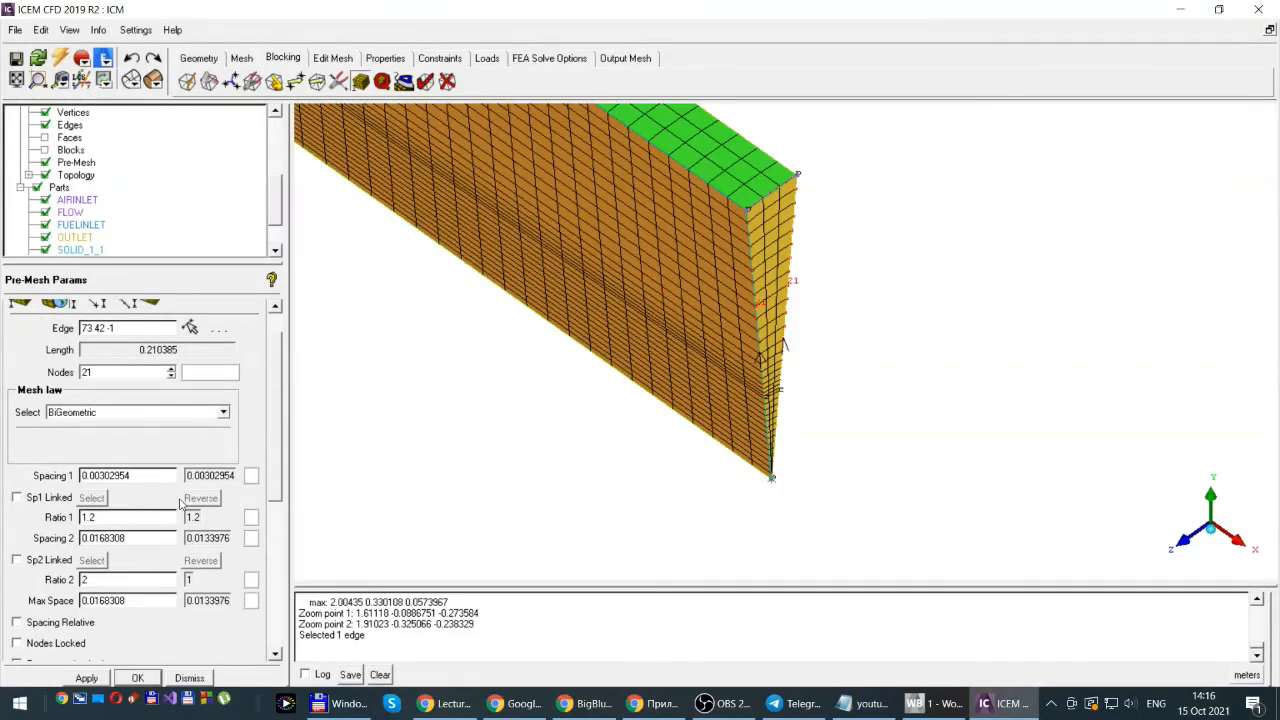
pyautogui.moveTo(276, 423); pyautogui.dragTo(258, 475)
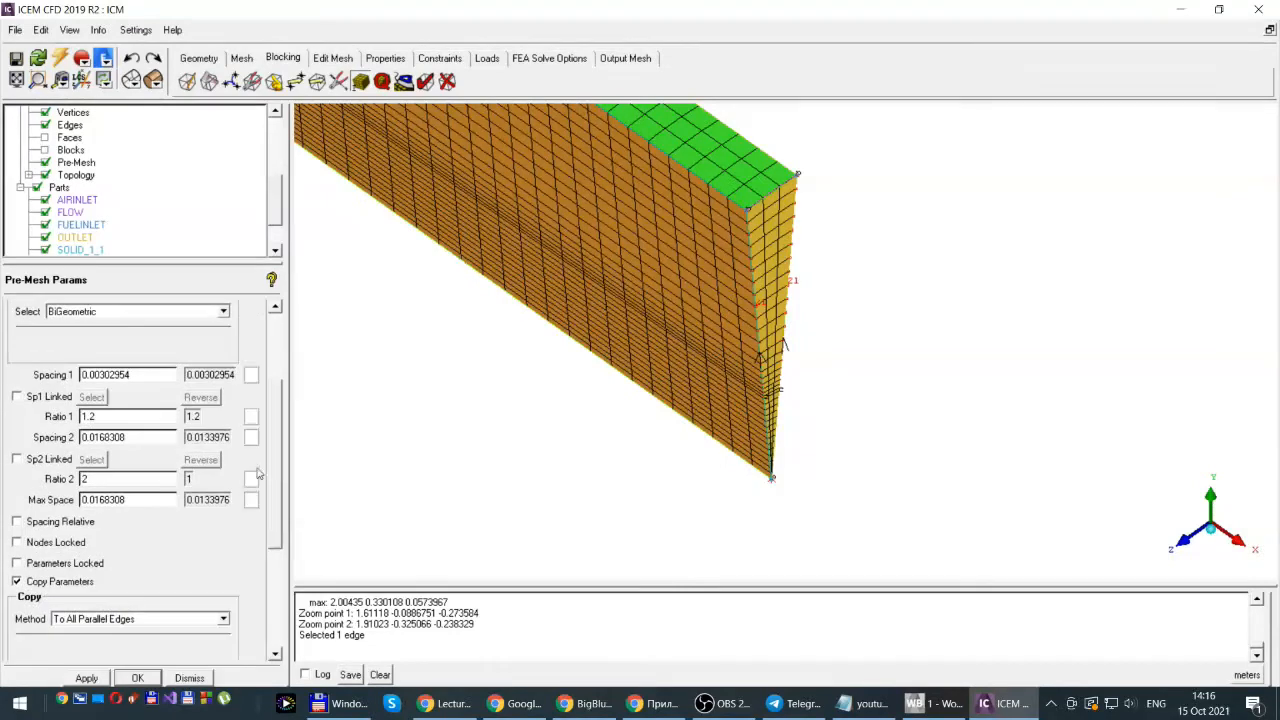
pyautogui.click(16, 582)
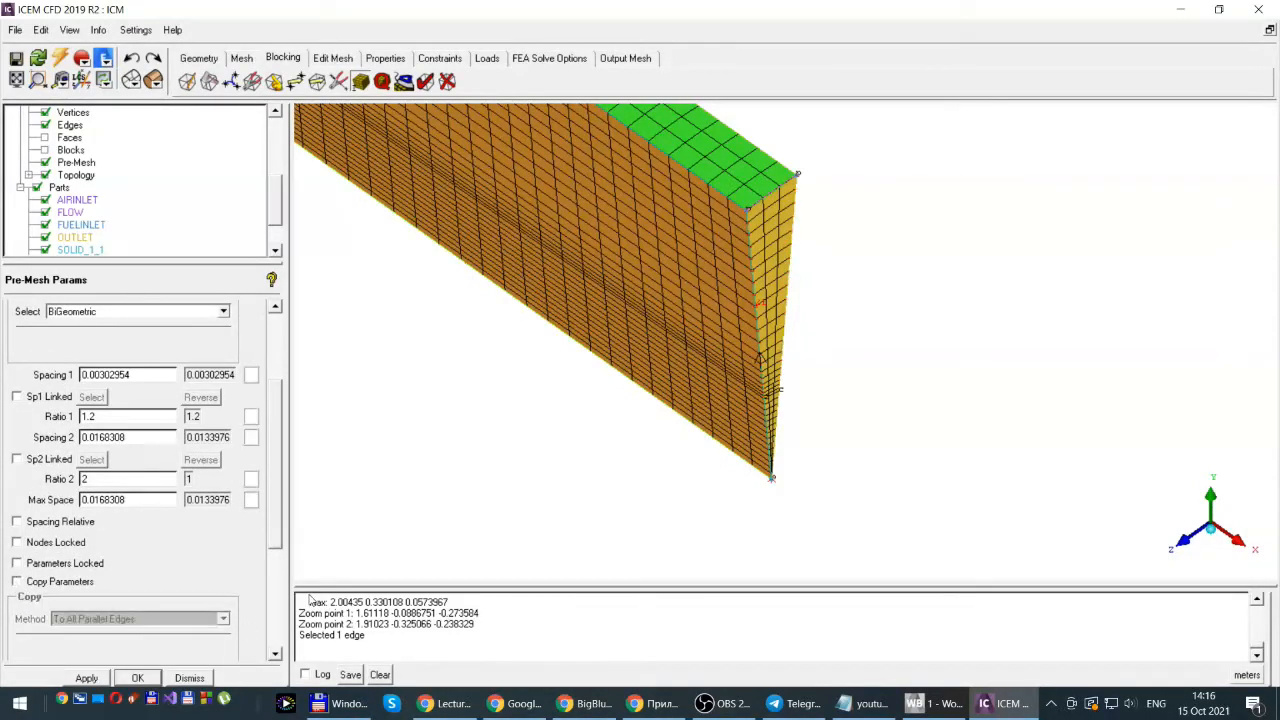
pyautogui.moveTo(285, 518); pyautogui.dragTo(284, 415)
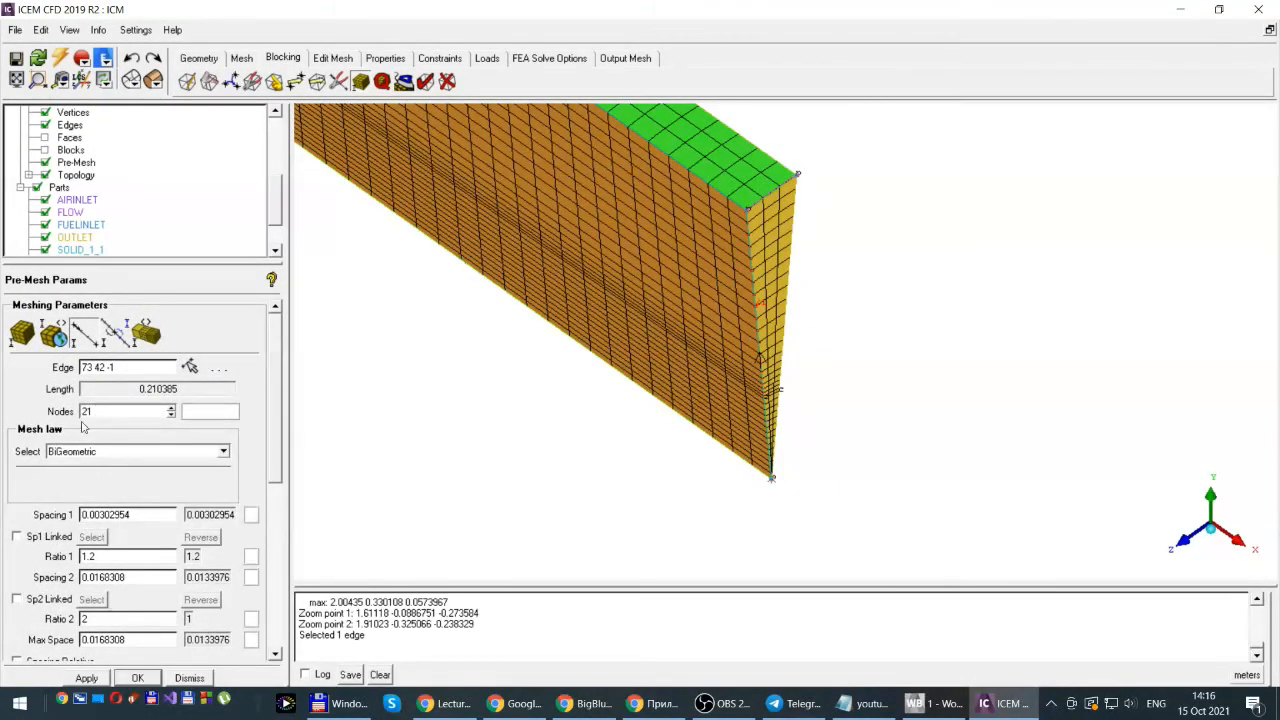
# - Set Spacing 1 and Ratio 1 to 0 on outlet edge 73-42 and apply the parameters
pyautogui.click(141, 515)
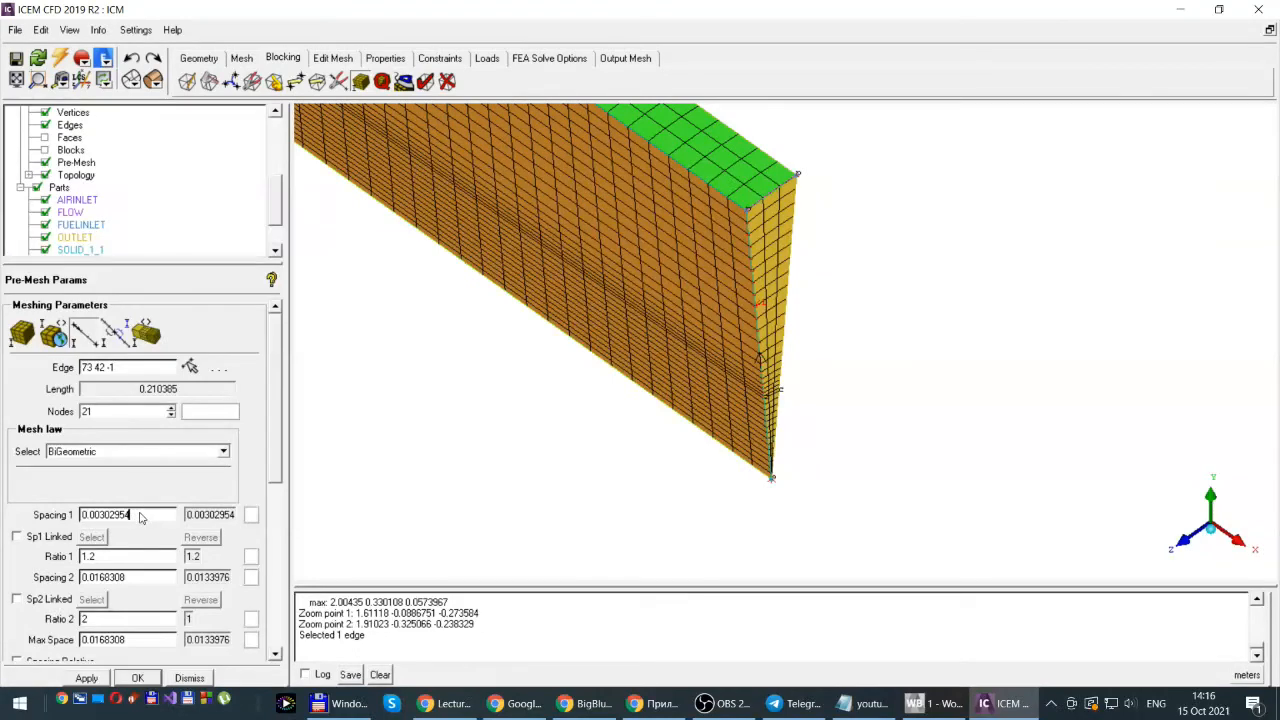
pyautogui.moveTo(141, 515); pyautogui.dragTo(82, 515)
pyautogui.write('0')
pyautogui.moveTo(114, 557); pyautogui.dragTo(84, 556)
pyautogui.write('0')
pyautogui.moveTo(276, 372); pyautogui.dragTo(281, 432)
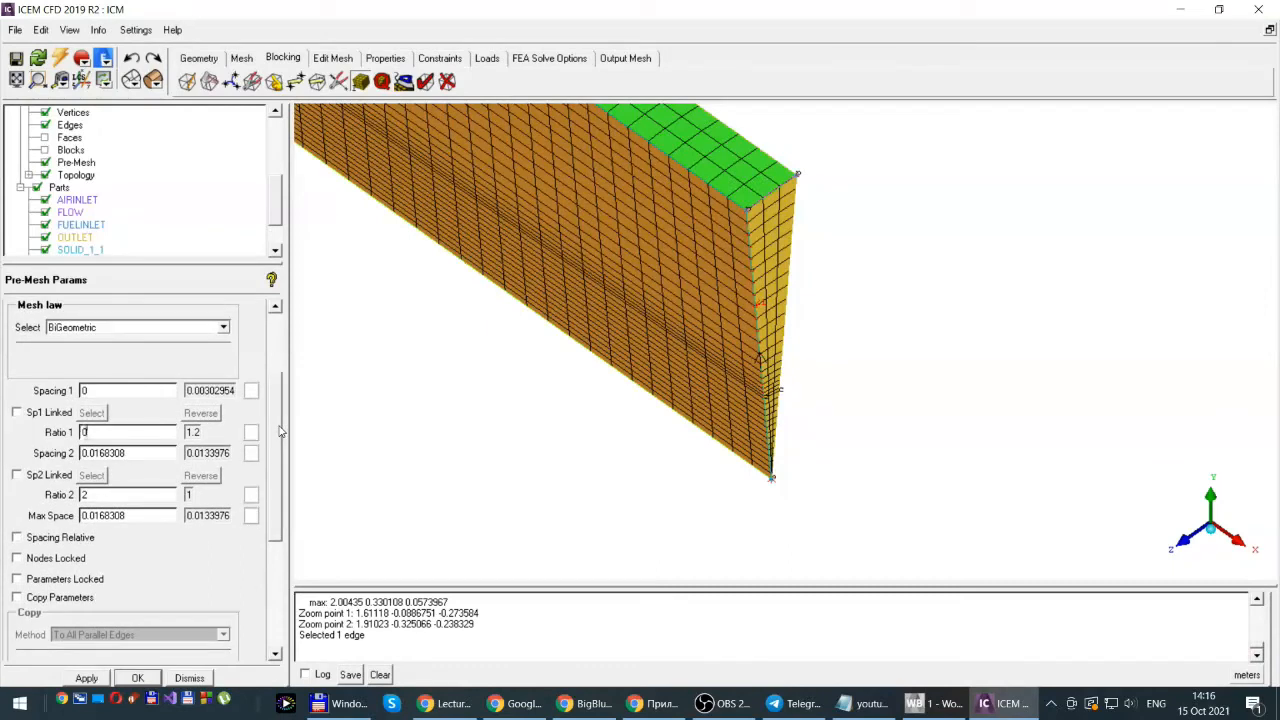
pyautogui.moveTo(281, 432)
pyautogui.mouseDown()
pyautogui.moveTo(294, 457)
pyautogui.moveTo(285, 419)
pyautogui.mouseUp()
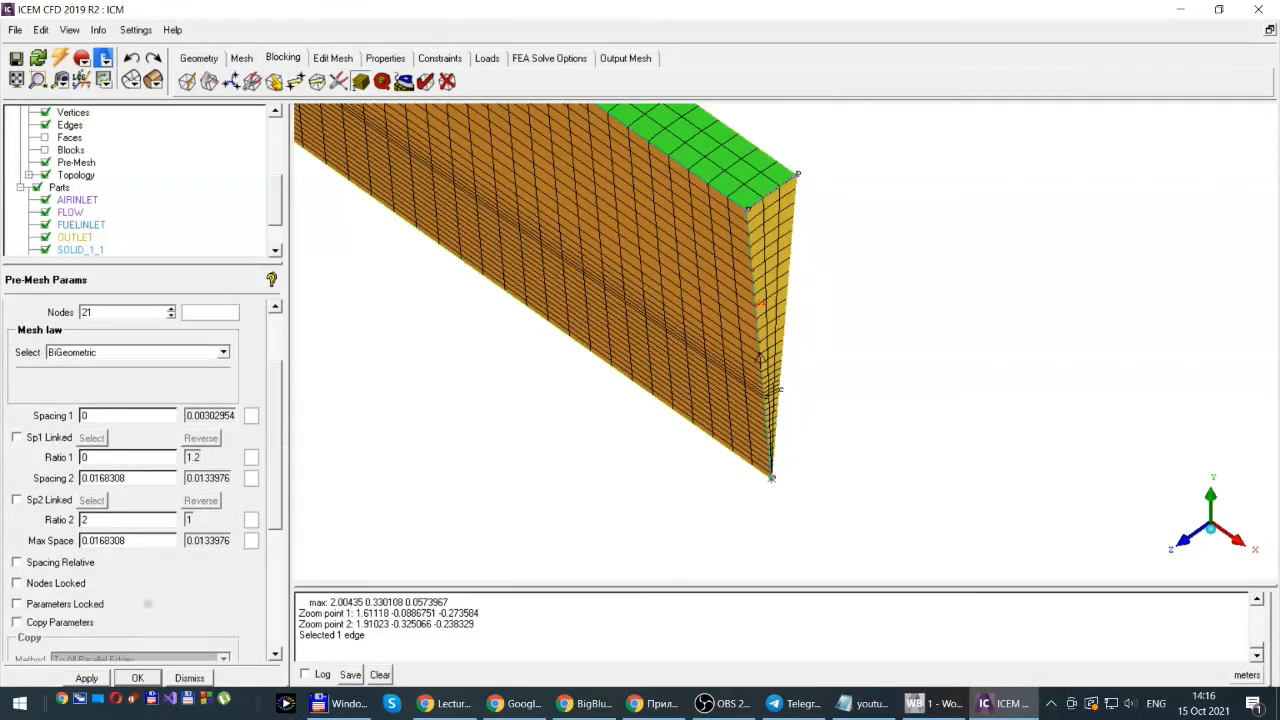
pyautogui.click(86, 679)
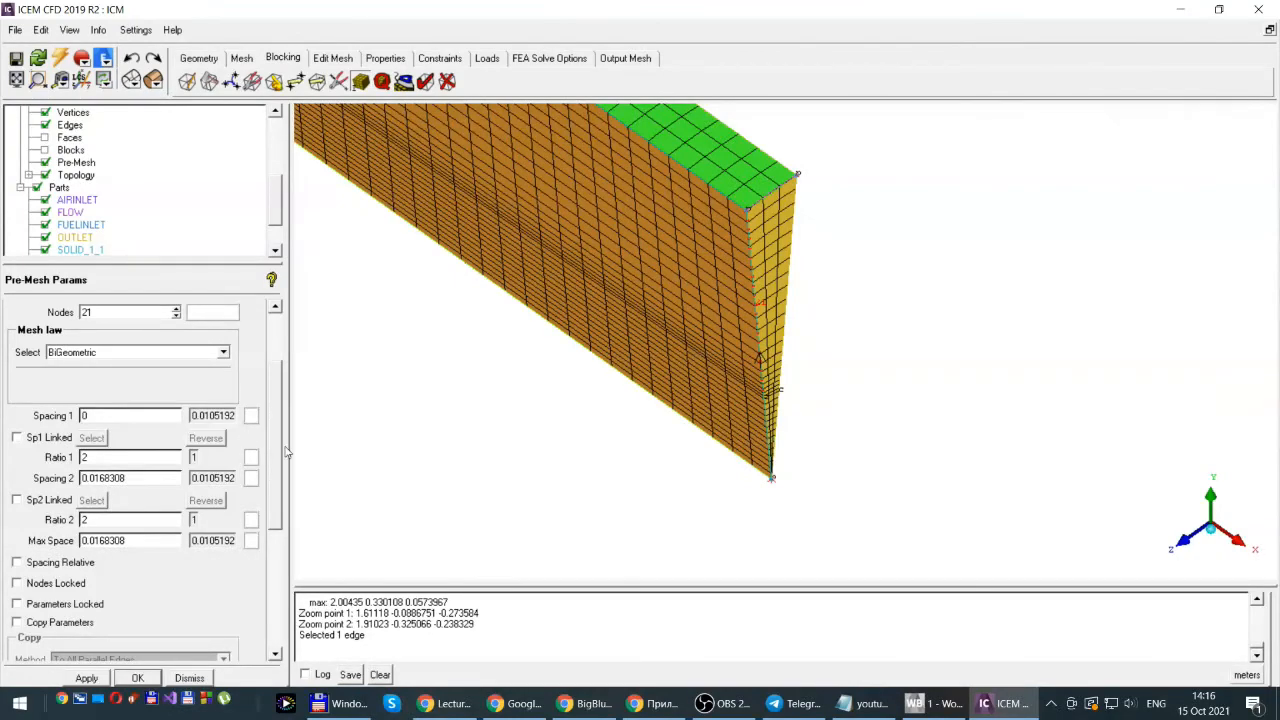
# - Apply Spacing 1 of 0 and Ratio 1 of 0 to the opposite upper outlet edge 74-41 as well, without copying parameters
pyautogui.scroll(3, 287, 453)
pyautogui.click(194, 366)
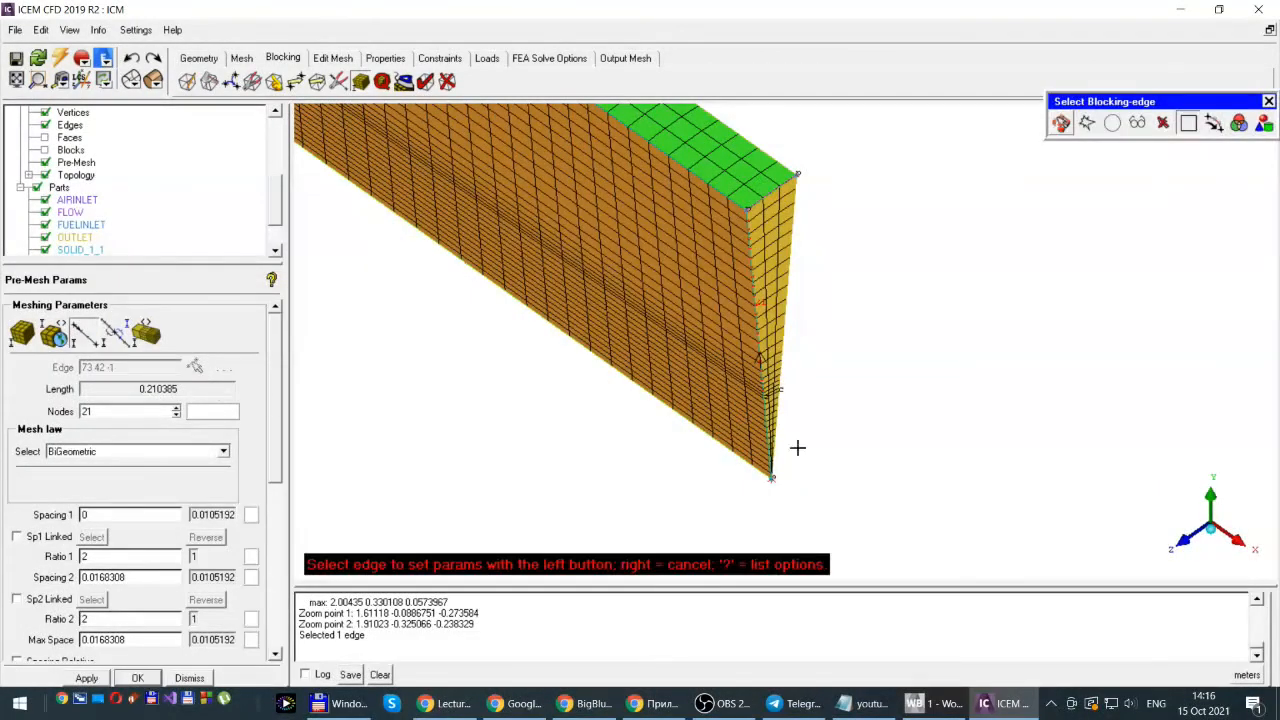
pyautogui.click(790, 262)
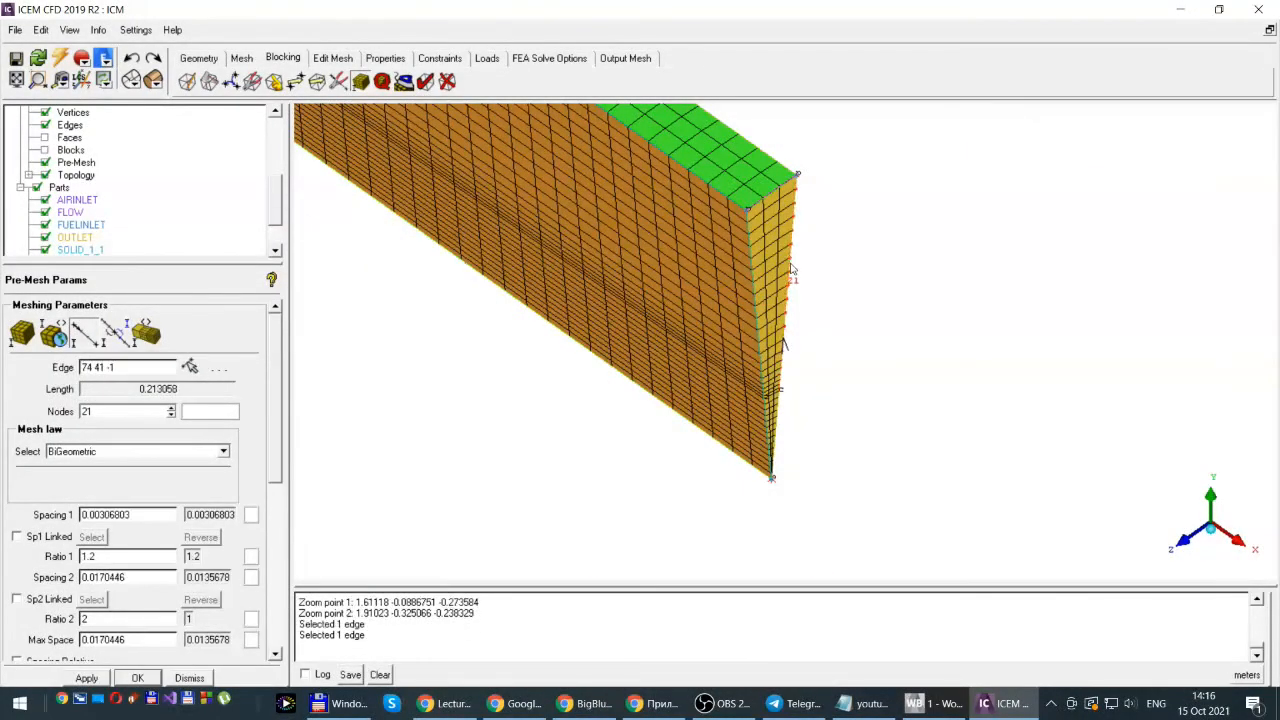
pyautogui.doubleClick(138, 515)
pyautogui.write('0')
pyautogui.doubleClick(98, 557)
pyautogui.write('0')
pyautogui.click(84, 679)
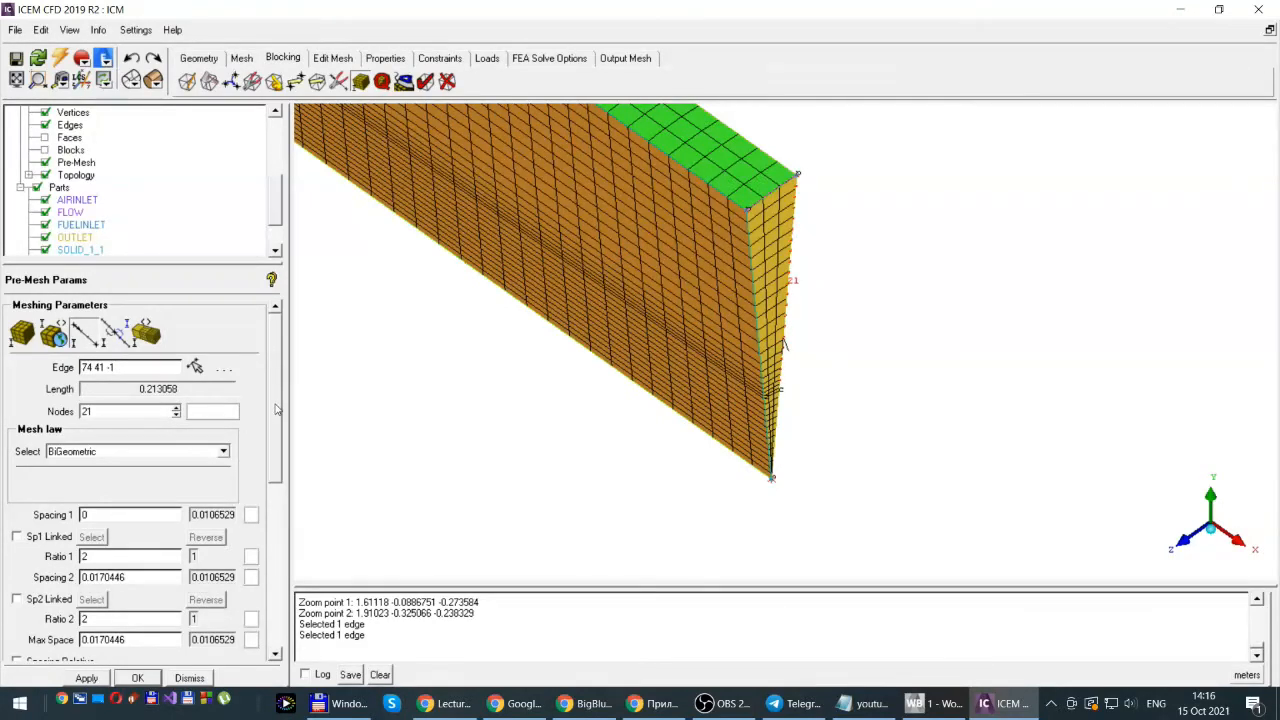
pyautogui.moveTo(277, 406); pyautogui.dragTo(283, 447)
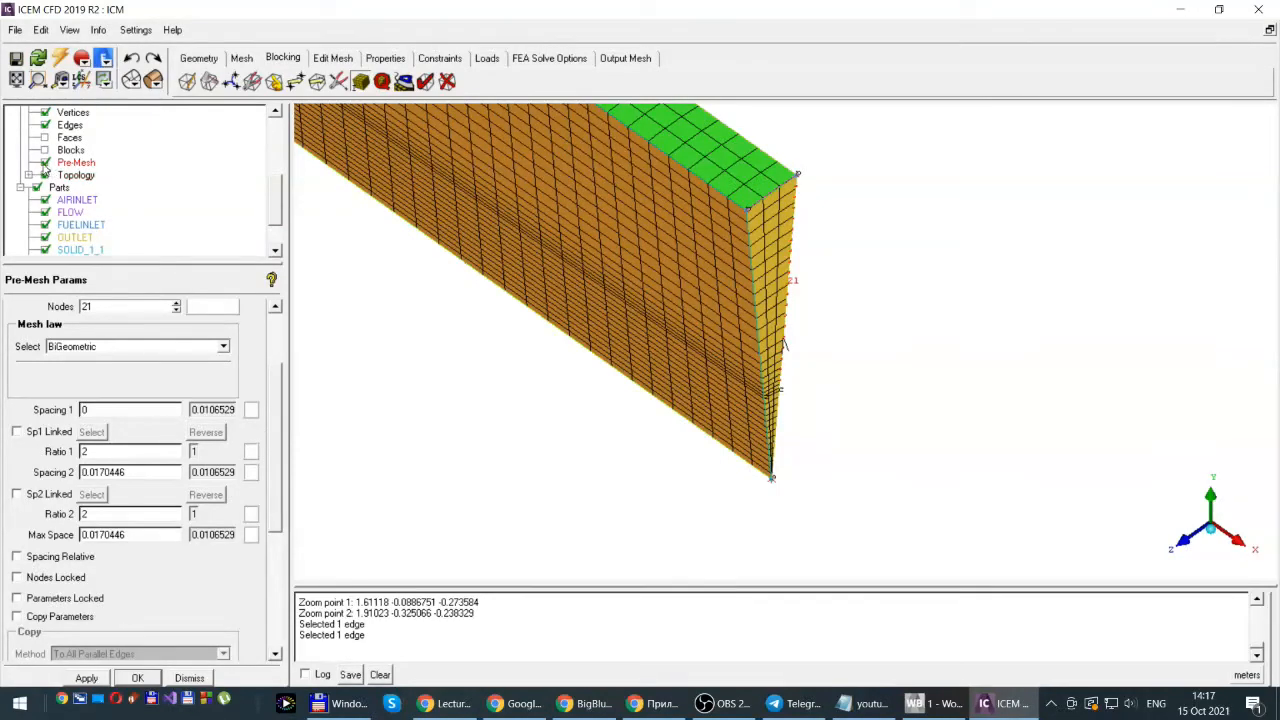
# - Recompute the pre-mesh, check the cell distribution towards the outlet in side view, and close the pre-mesh parameters
pyautogui.click(44, 162)
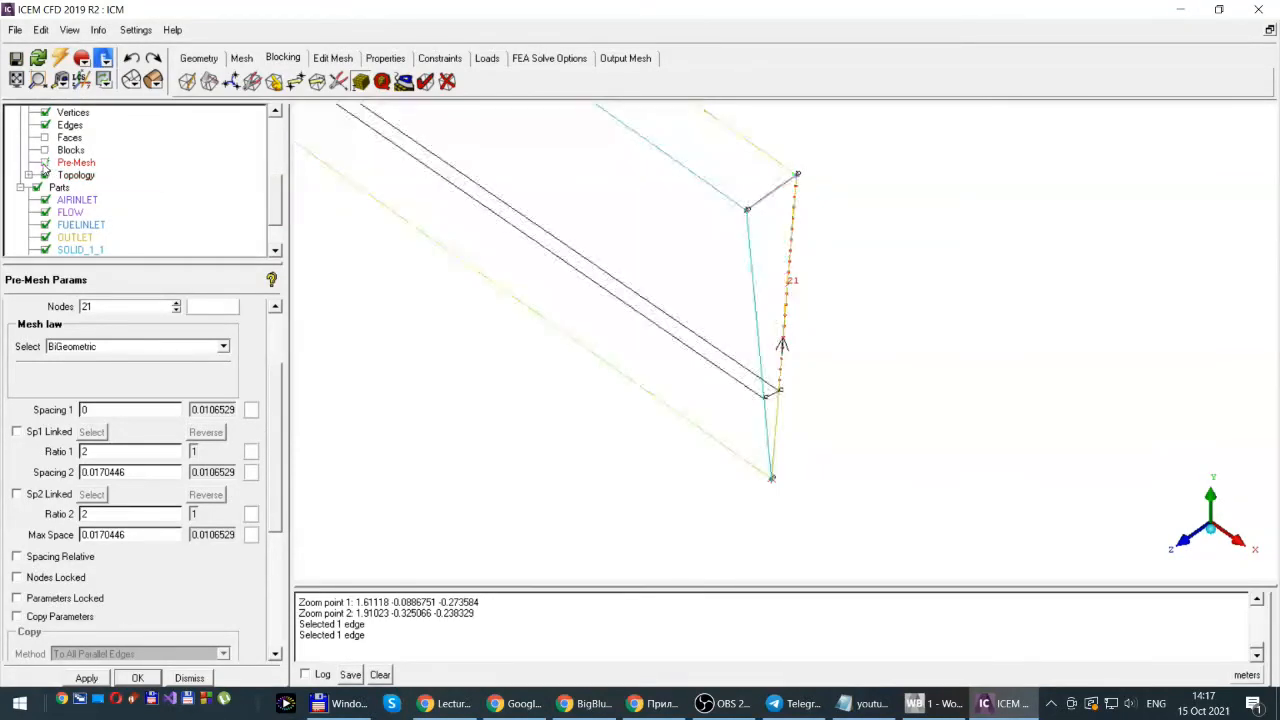
pyautogui.click(44, 163)
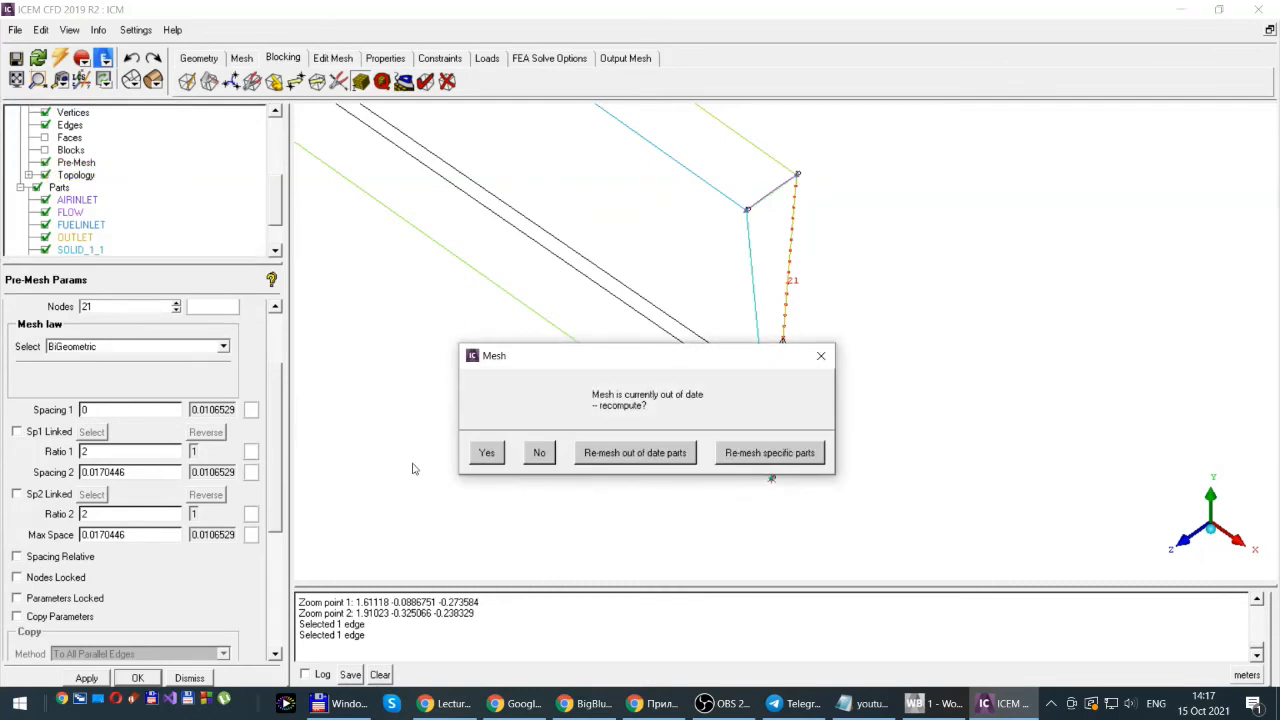
pyautogui.click(486, 453)
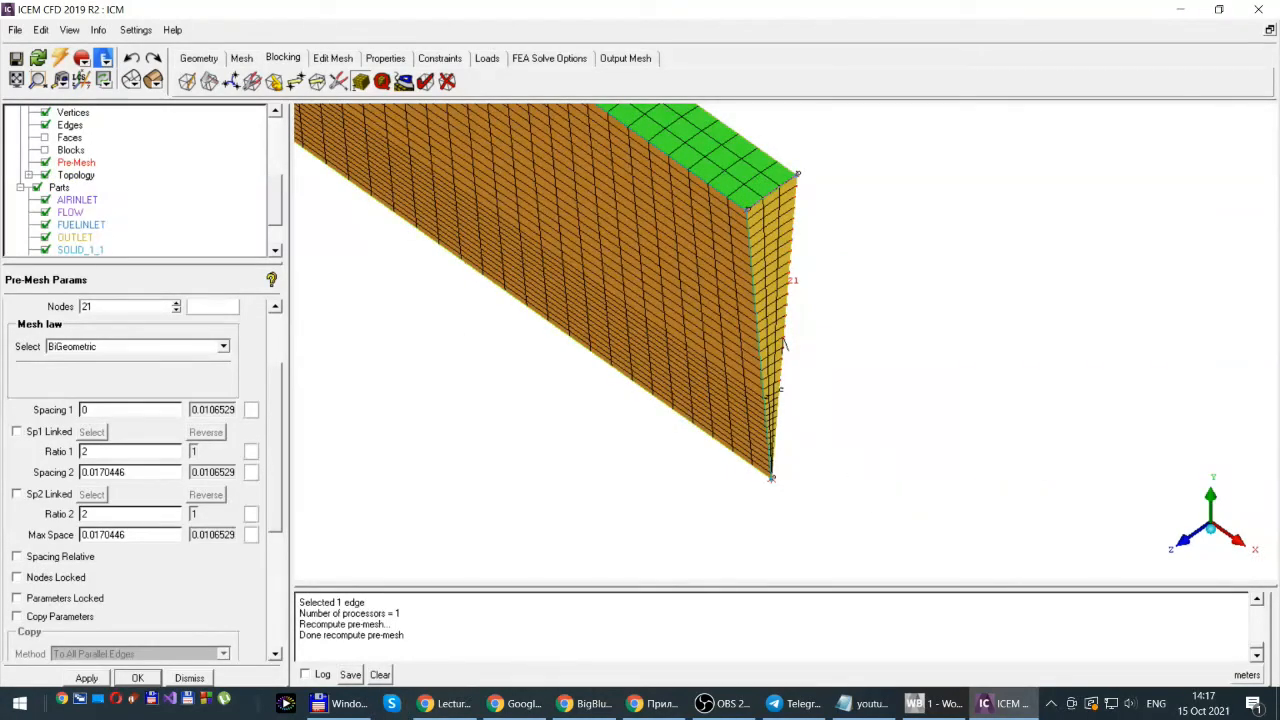
pyautogui.click(1182, 541)
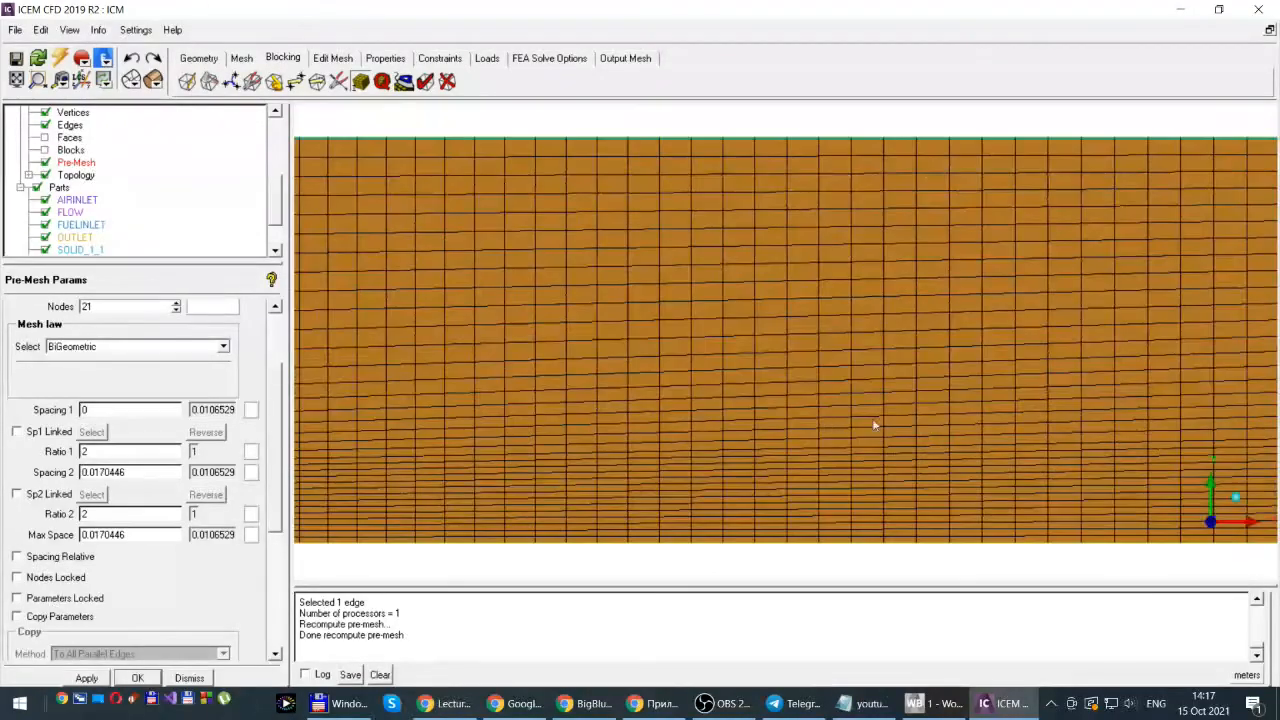
pyautogui.scroll(-6, 819, 416)
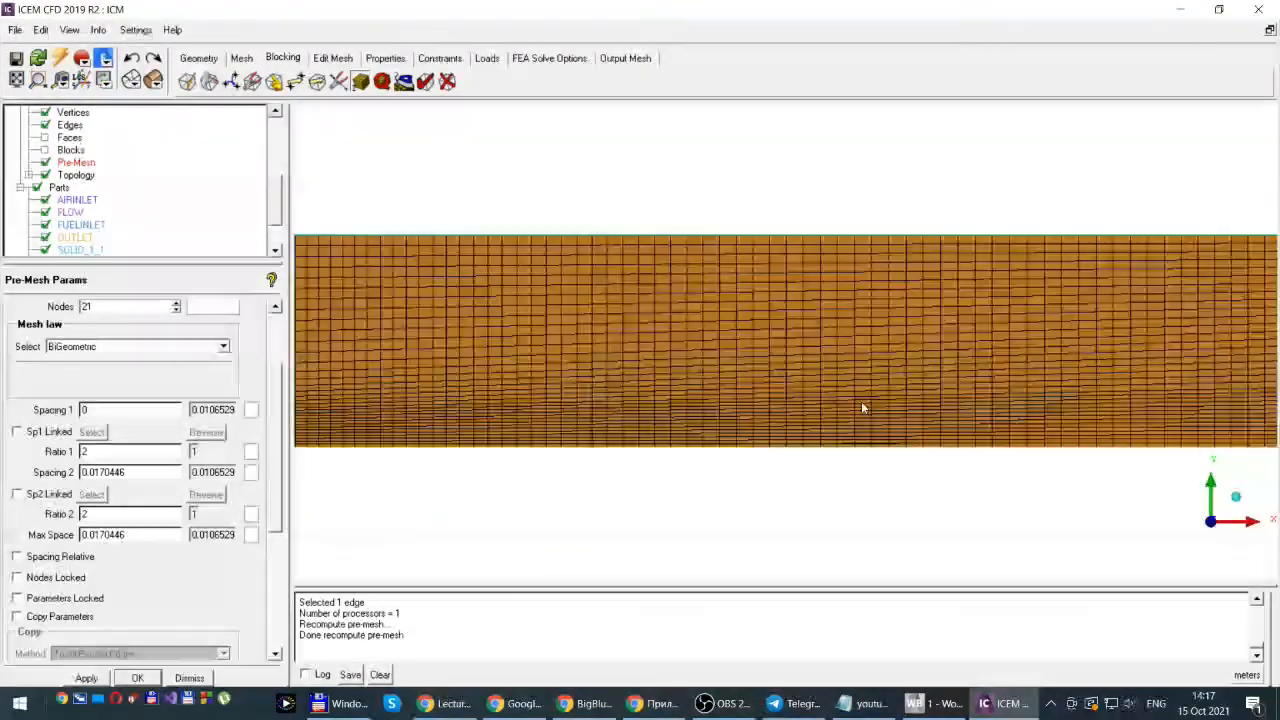
pyautogui.scroll(-2, 861, 405)
pyautogui.scroll(2, 861, 405)
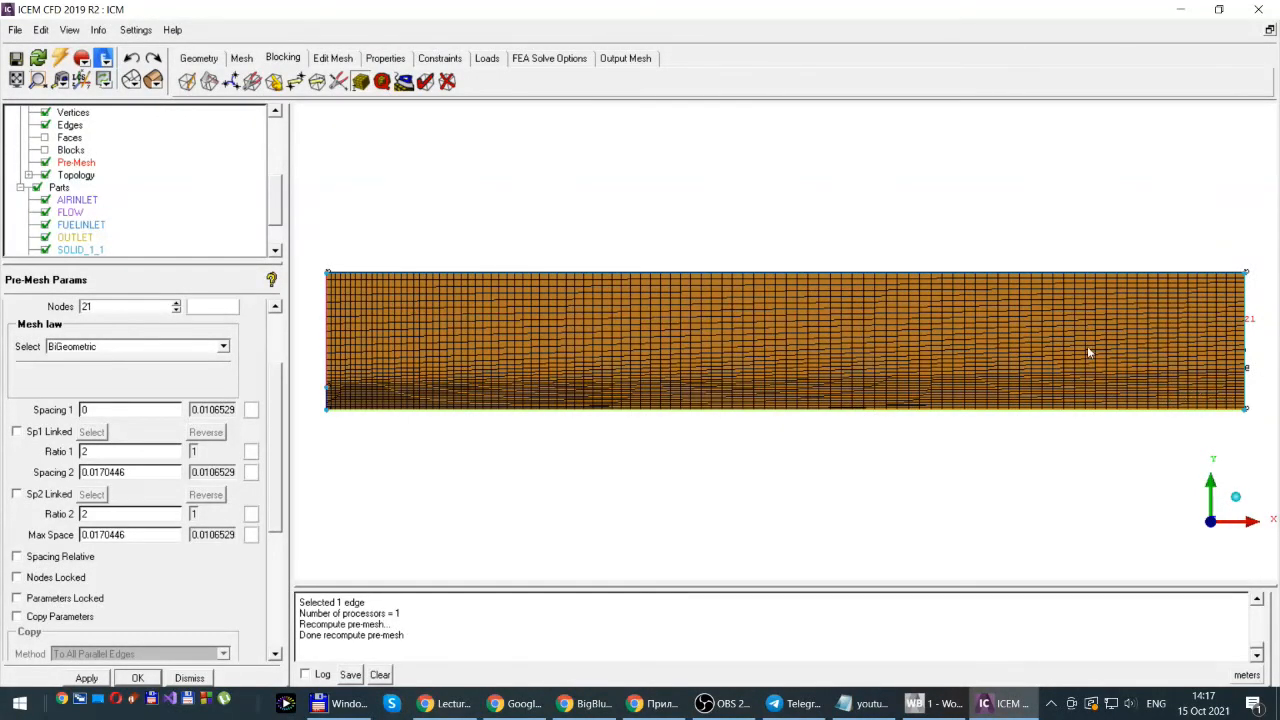
pyautogui.moveTo(1079, 318); pyautogui.dragTo(887, 379)
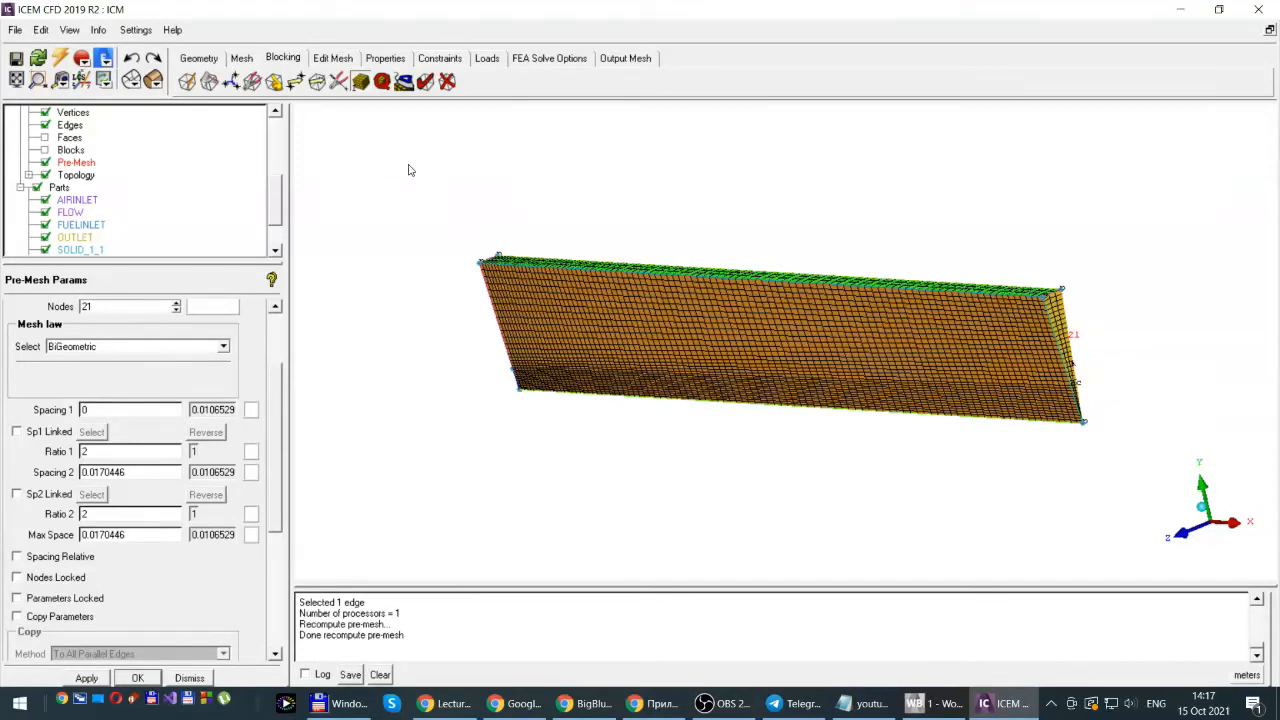
pyautogui.click(136, 679)
pyautogui.click(189, 679)
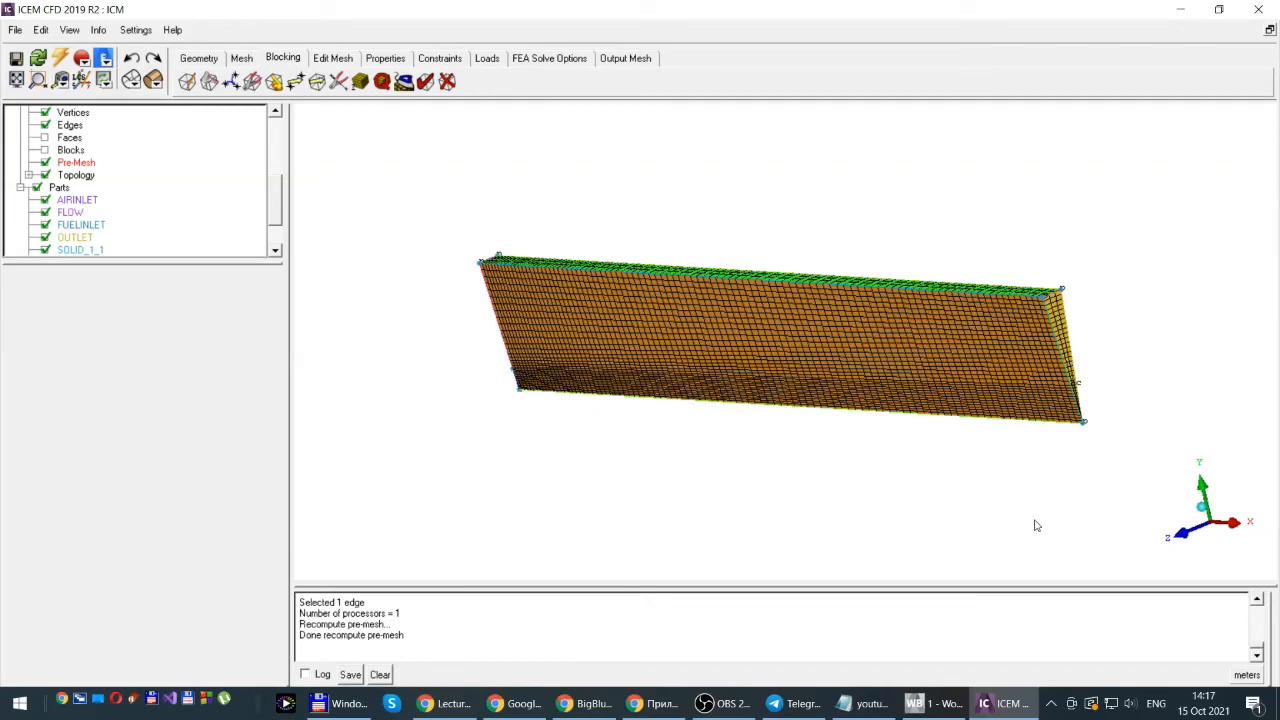
# - Convert the finished pre-mesh to an unstructured mesh, replacing the existing mesh
pyautogui.click(1204, 514)
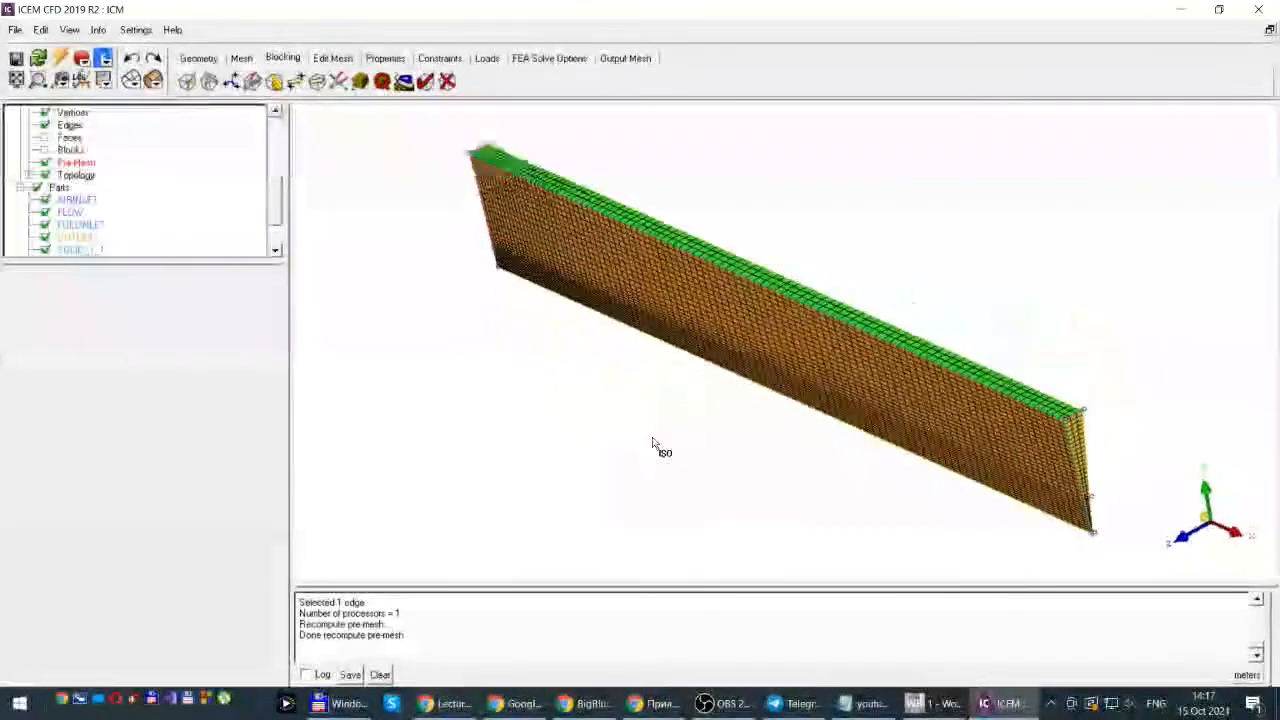
pyautogui.scroll(3, 600, 408)
pyautogui.scroll(-5, 603, 405)
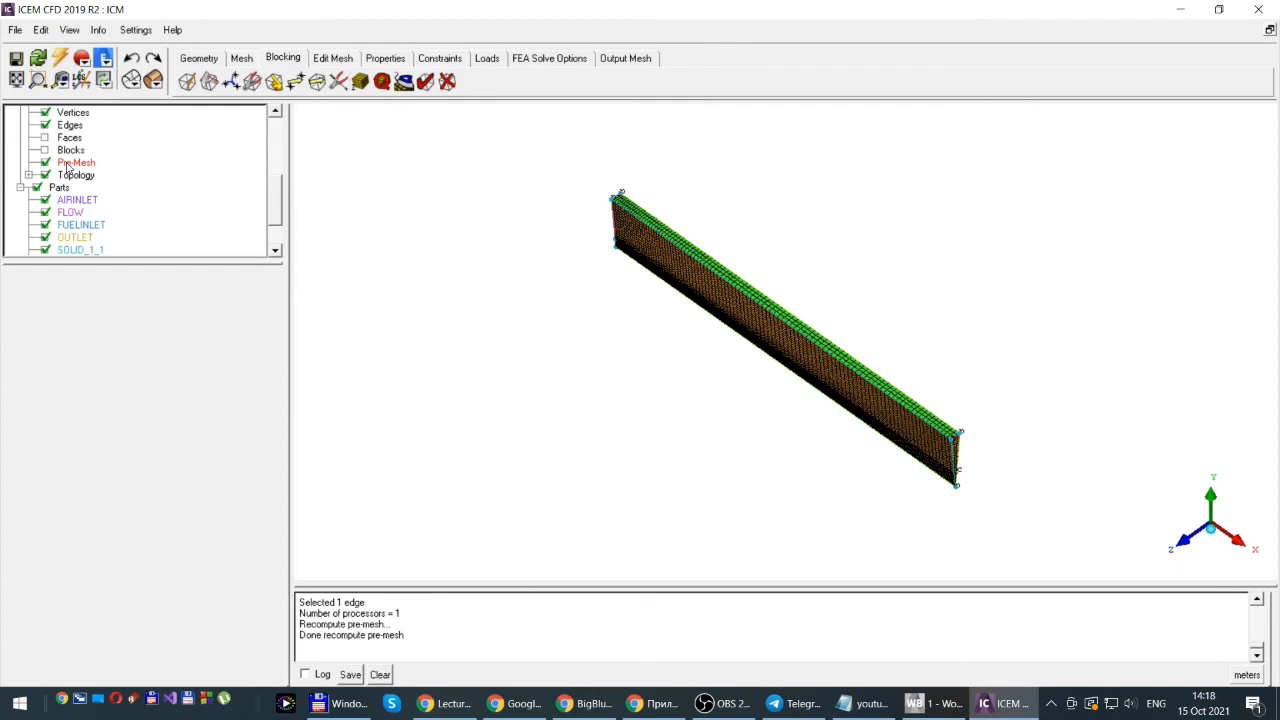
pyautogui.moveTo(127, 260); pyautogui.dragTo(137, 436)
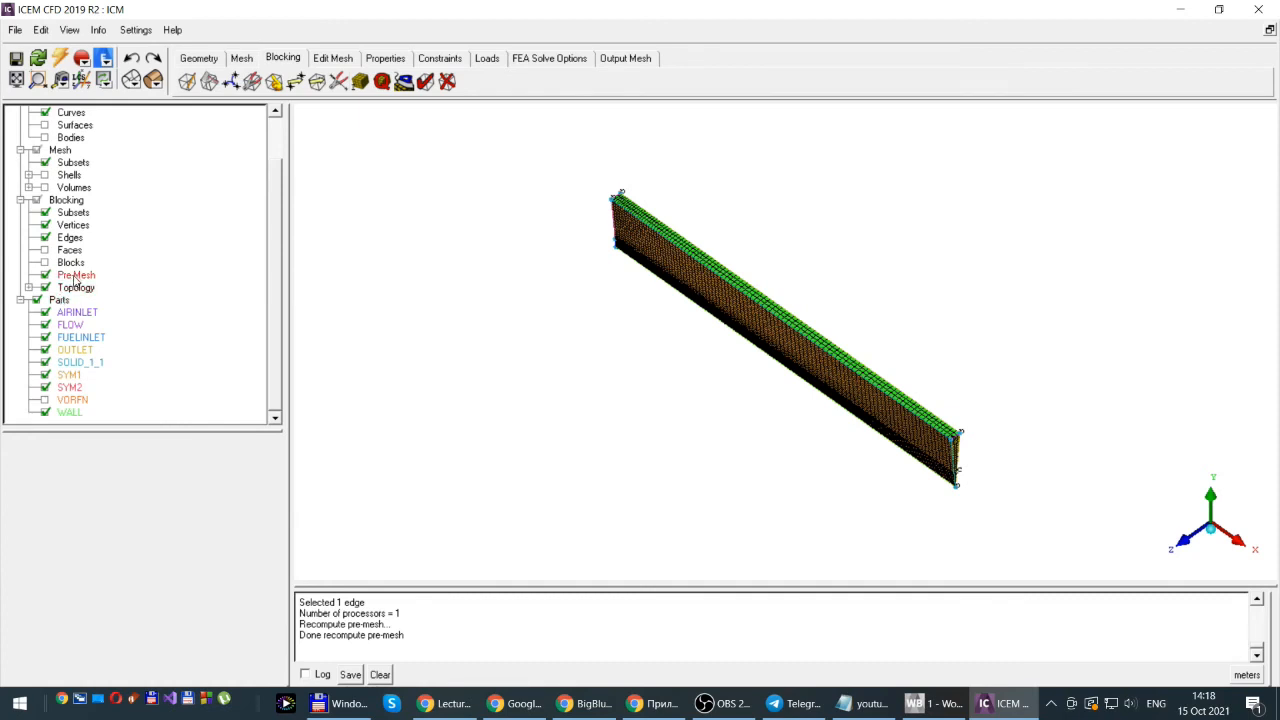
pyautogui.rightClick(75, 281)
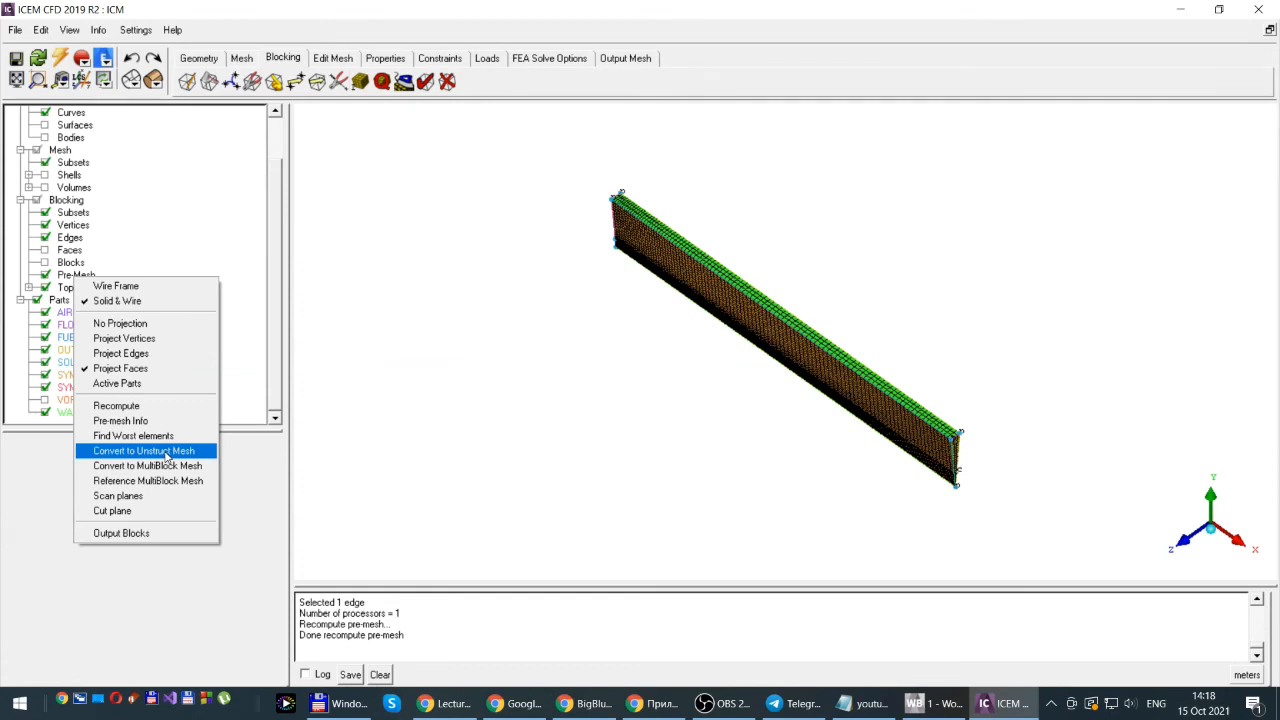
pyautogui.click(166, 456)
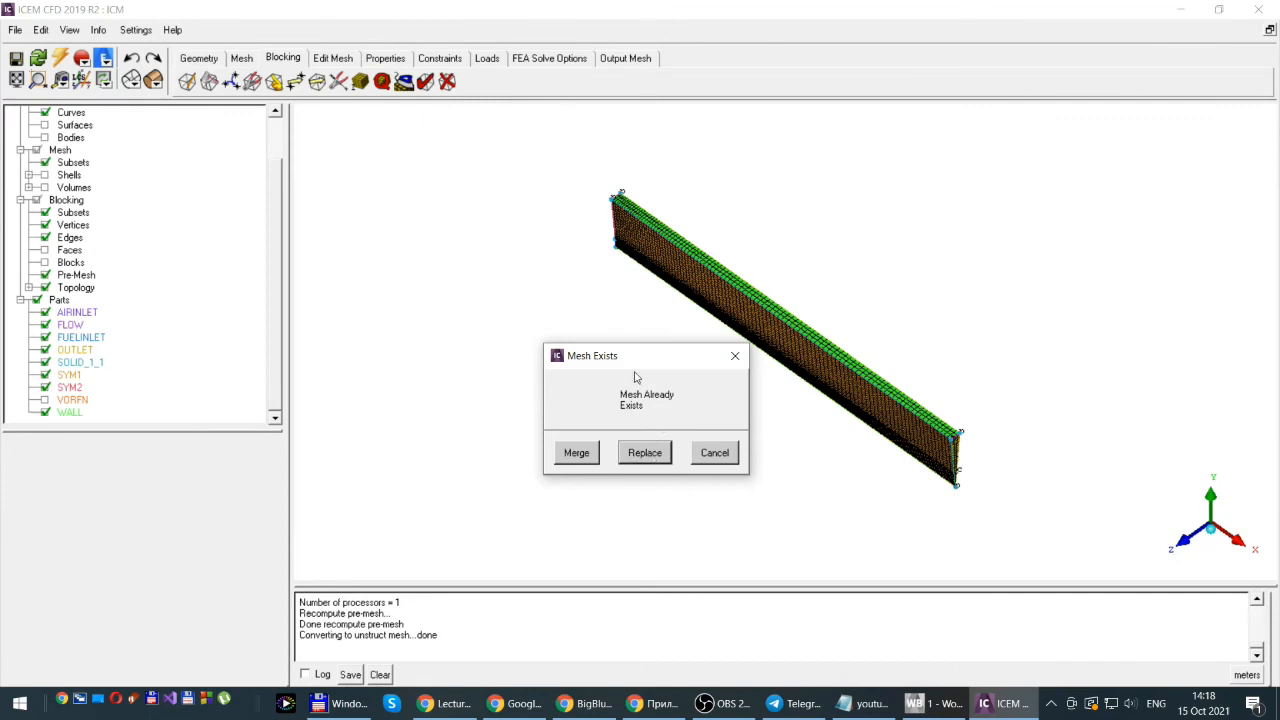
pyautogui.click(646, 454)
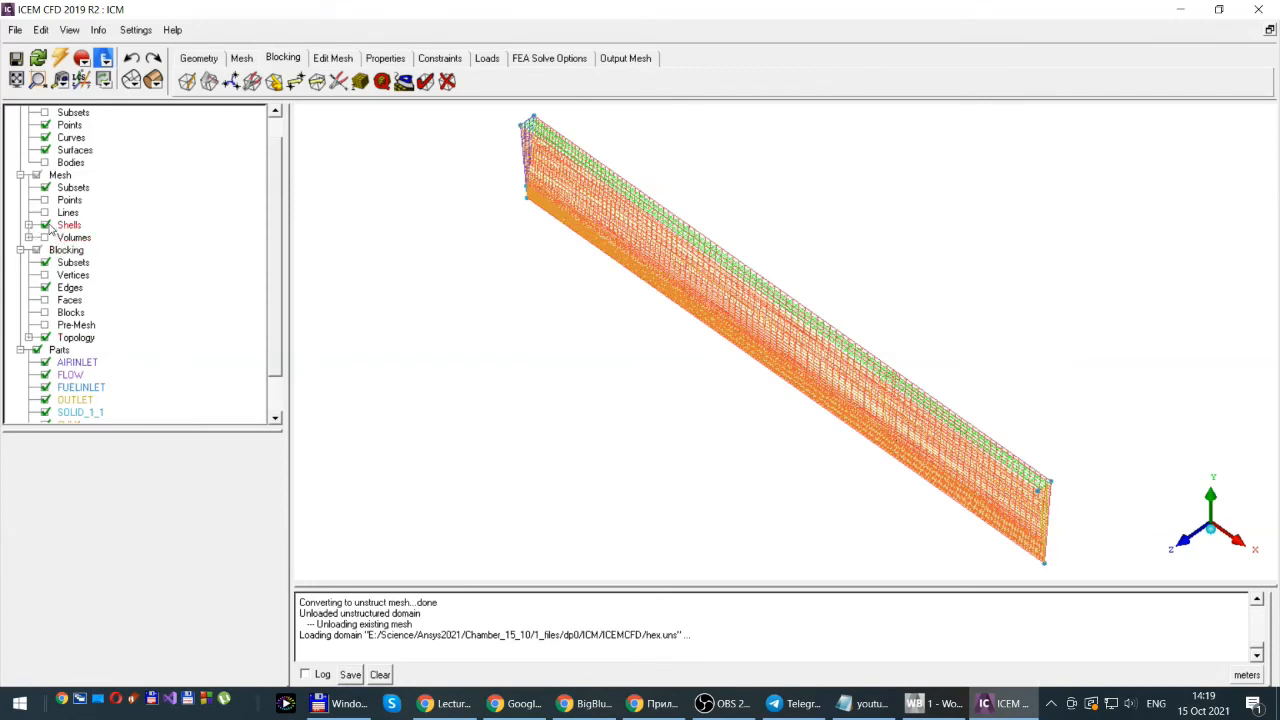
# - Toggle the display of the converted mesh's shells to examine the surface mesh, leaving the shells hidden
pyautogui.click(45, 225)
pyautogui.click(45, 225)
pyautogui.click(45, 225)
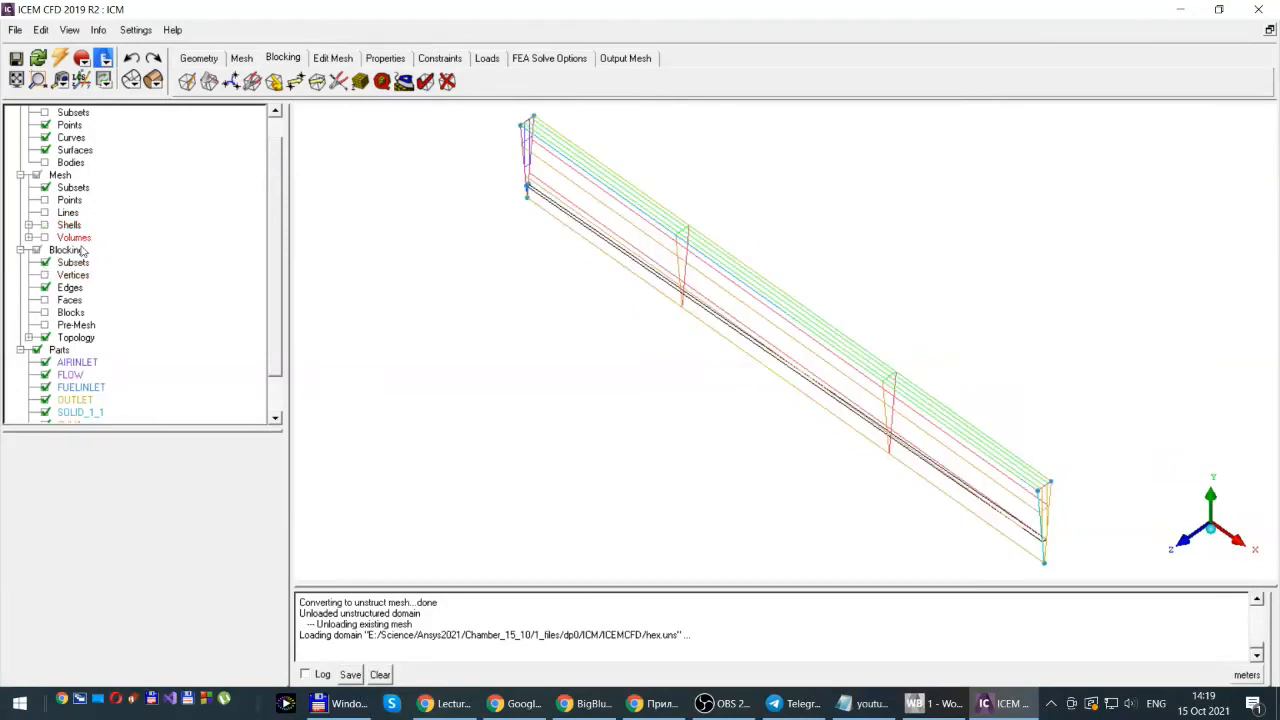
# - Show the converted mesh's shells in Solid & Wire style and examine them in a side view along the Z axis
pyautogui.click(45, 225)
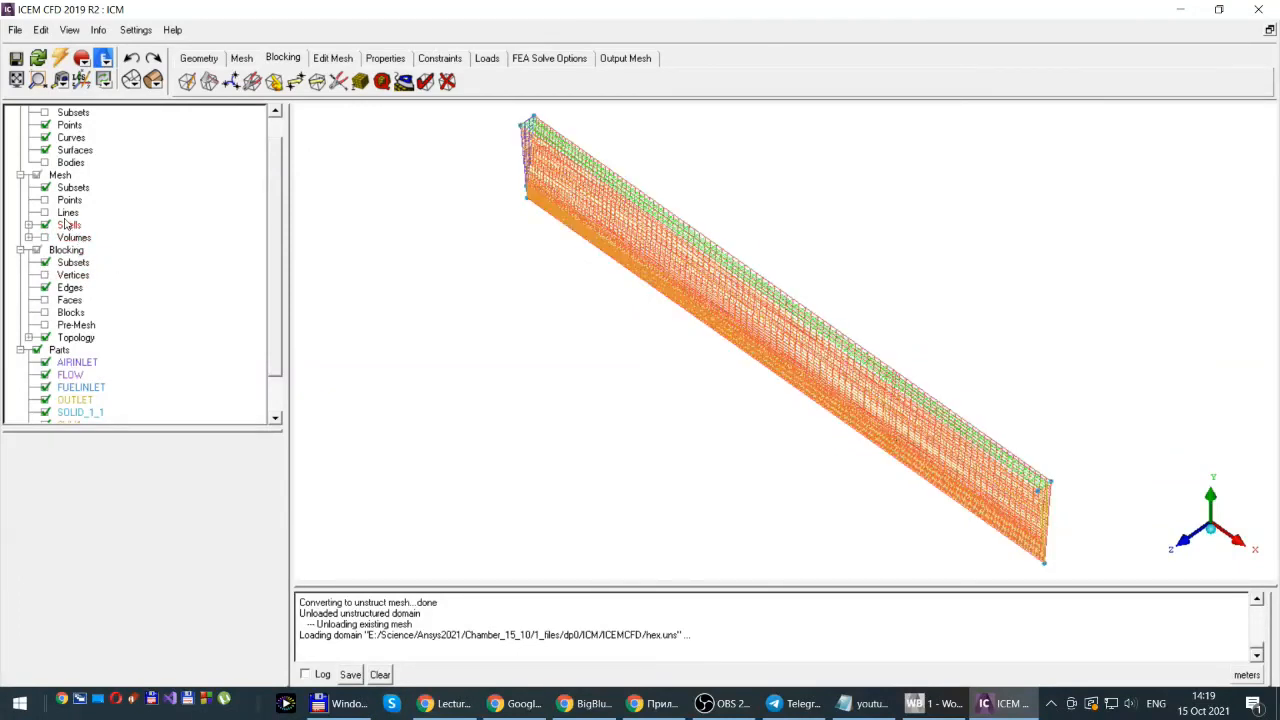
pyautogui.rightClick(70, 228)
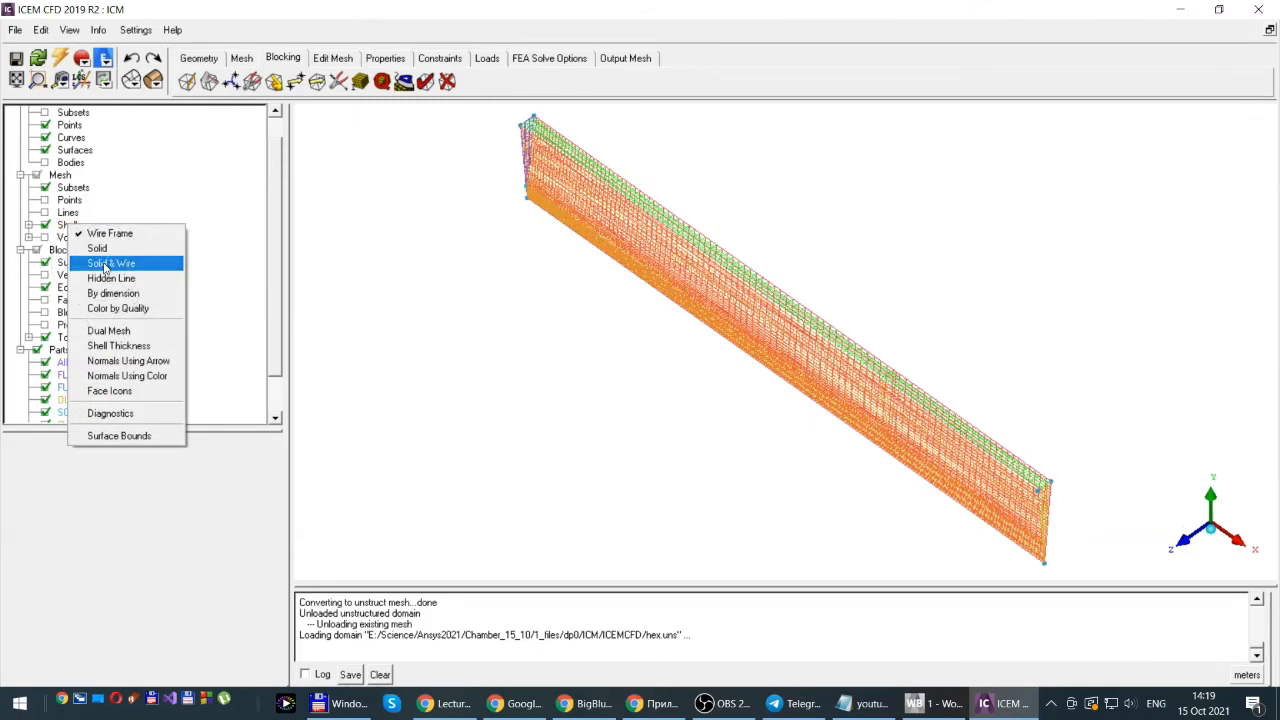
pyautogui.click(105, 265)
pyautogui.click(1182, 541)
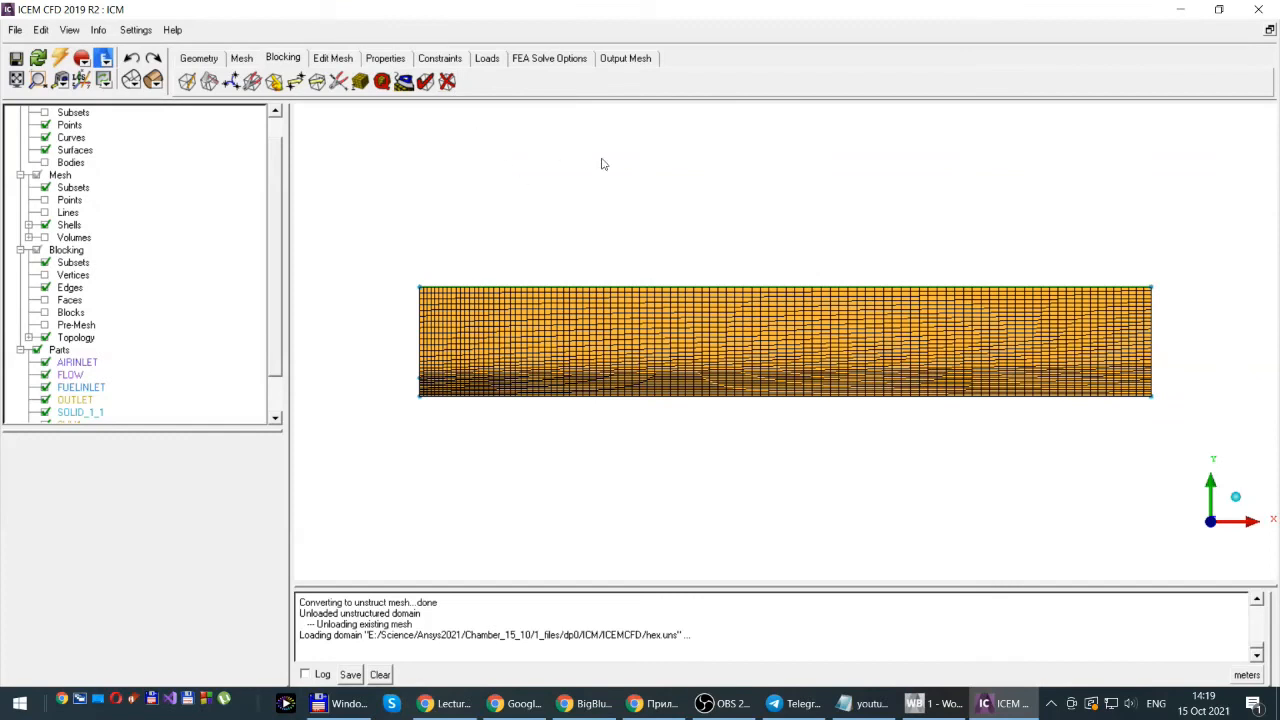
# - Apply ANSYS Fluent as the output solver for the mesh
pyautogui.click(624, 61)
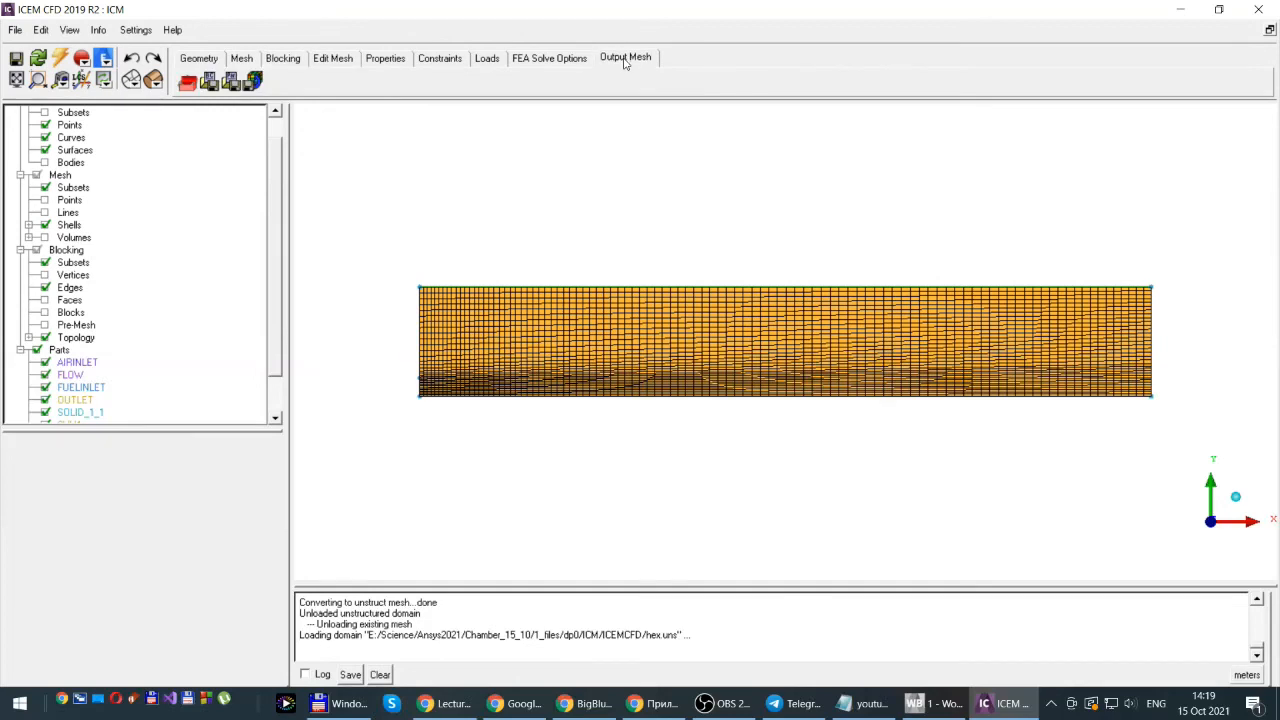
pyautogui.click(185, 86)
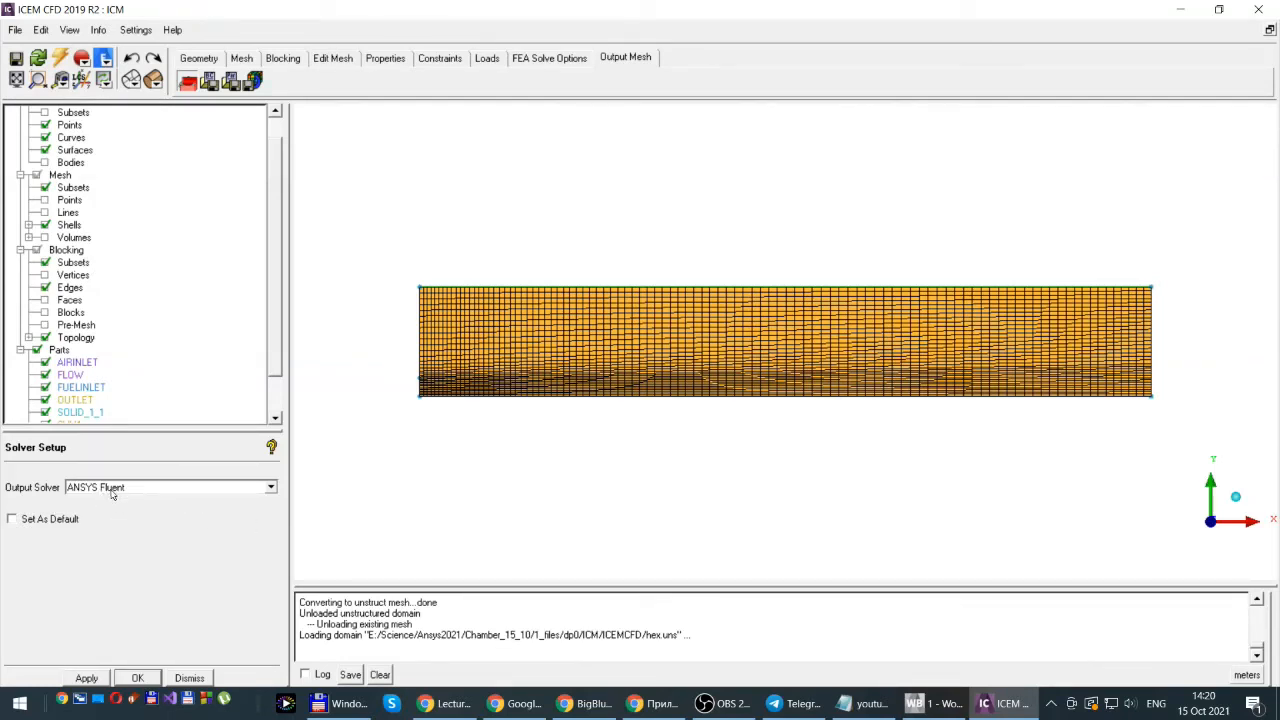
pyautogui.moveTo(275, 316)
pyautogui.mouseDown()
pyautogui.moveTo(277, 367)
pyautogui.moveTo(288, 337)
pyautogui.mouseUp()
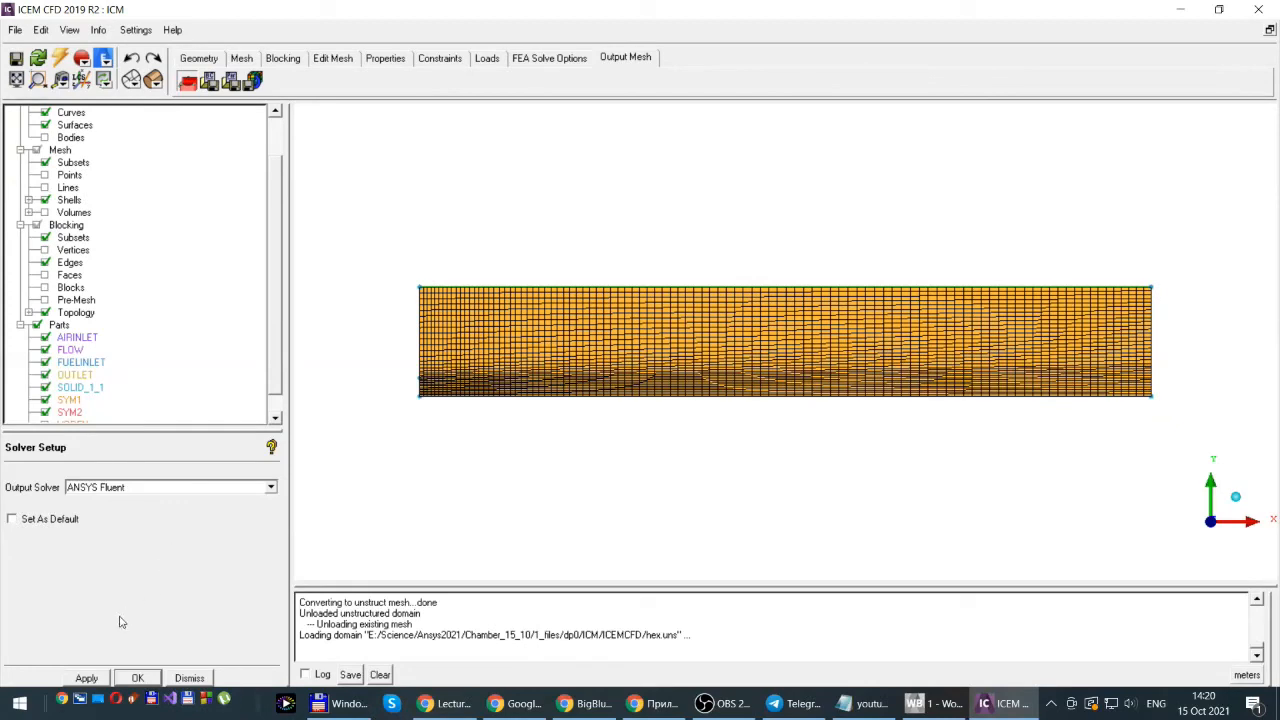
pyautogui.click(87, 679)
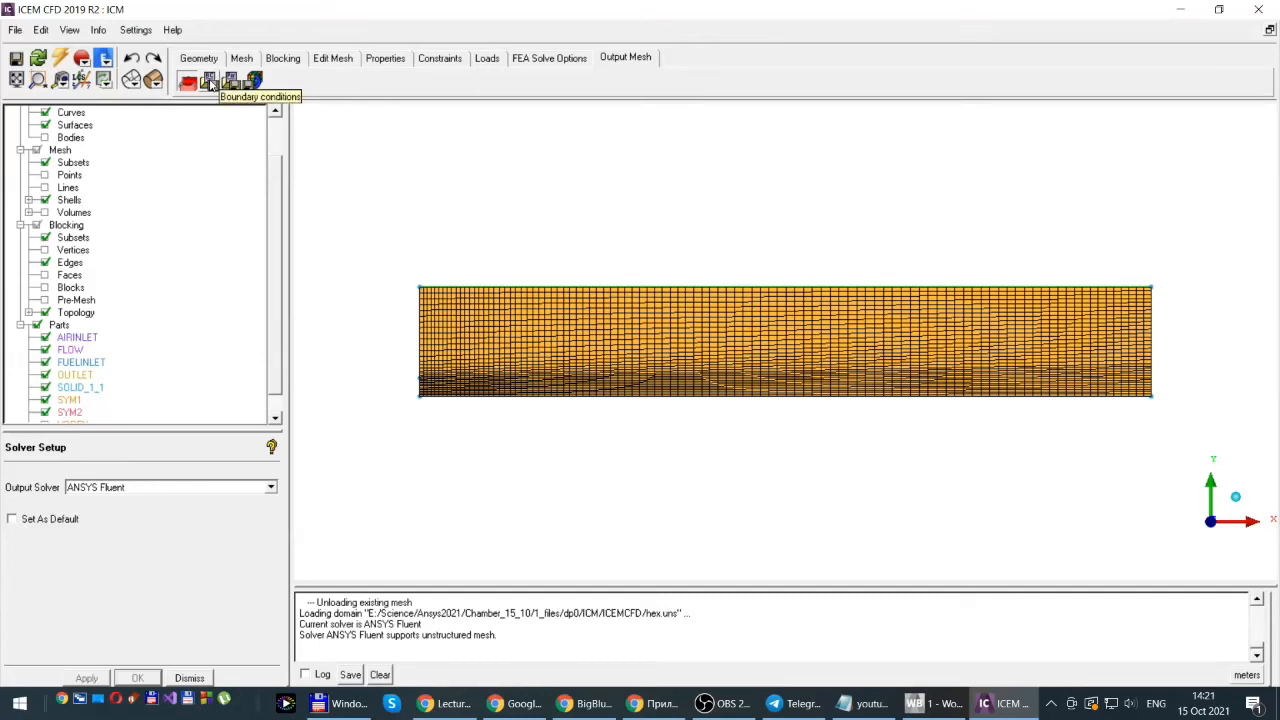
# - Review the one-sided surface parts in the part boundary conditions and accept the settings without edits
pyautogui.click(209, 81)
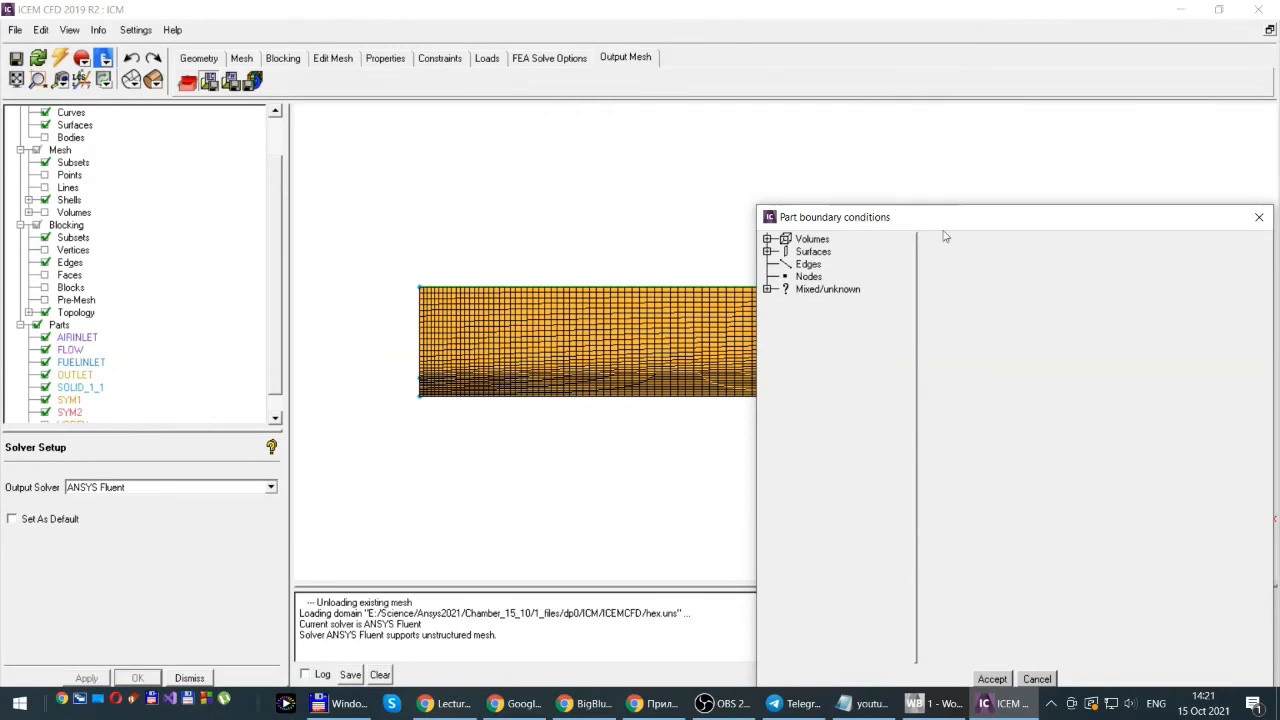
pyautogui.moveTo(994, 223); pyautogui.dragTo(720, 104)
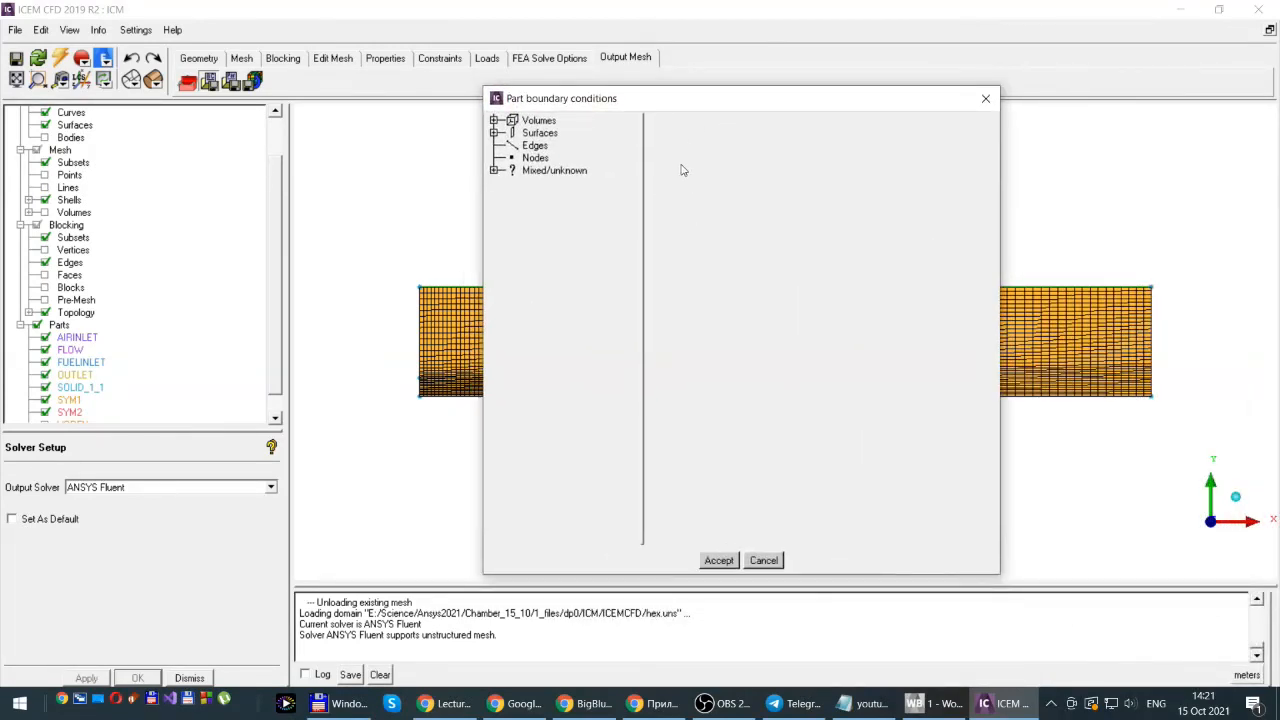
pyautogui.click(493, 133)
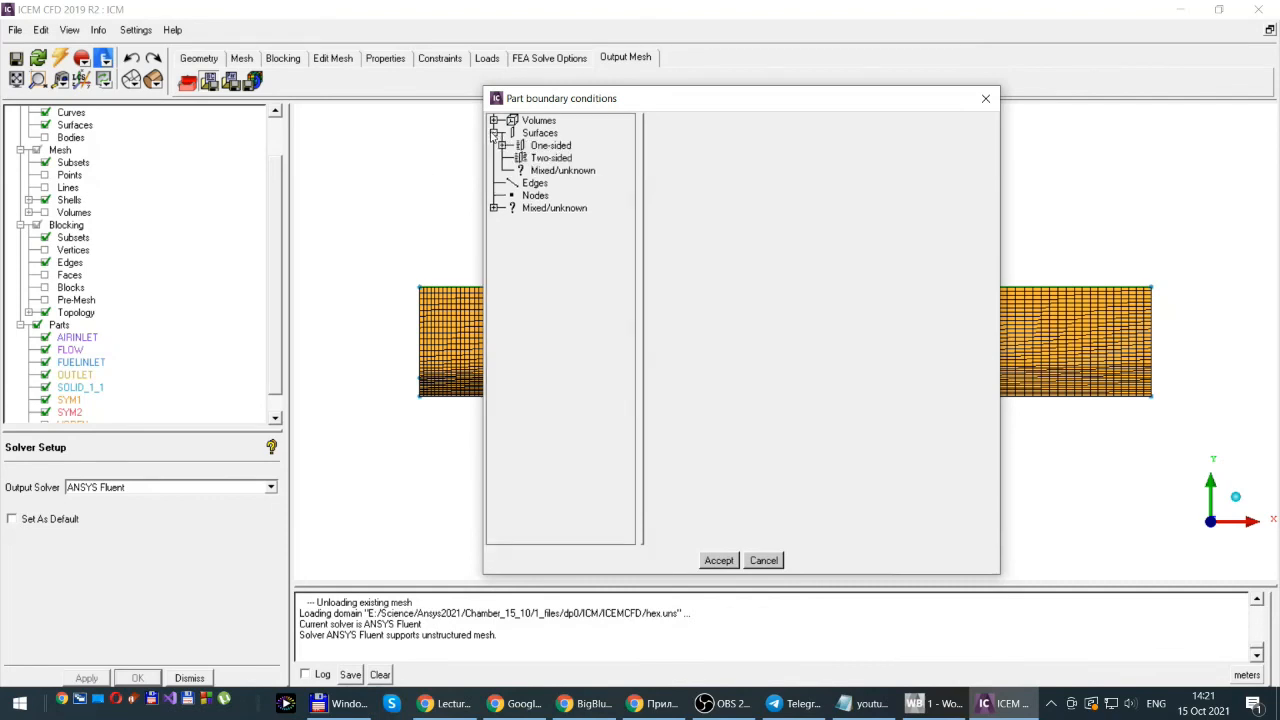
pyautogui.click(502, 146)
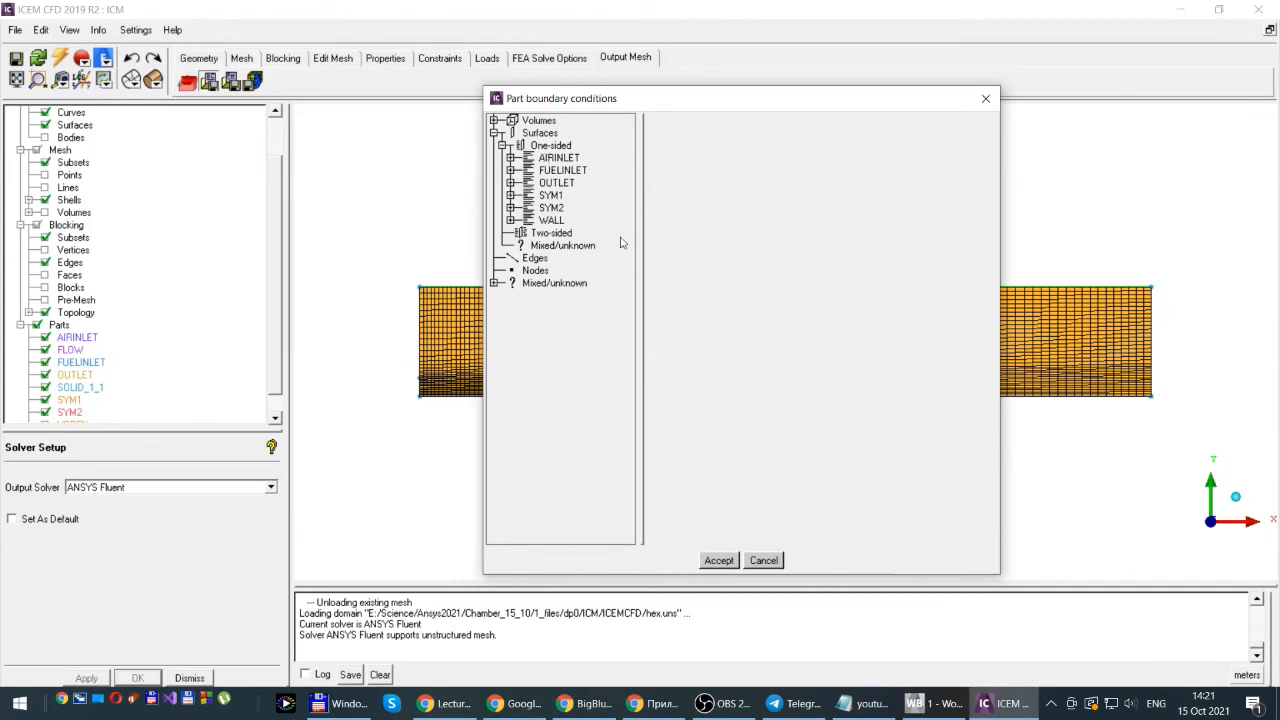
pyautogui.click(719, 561)
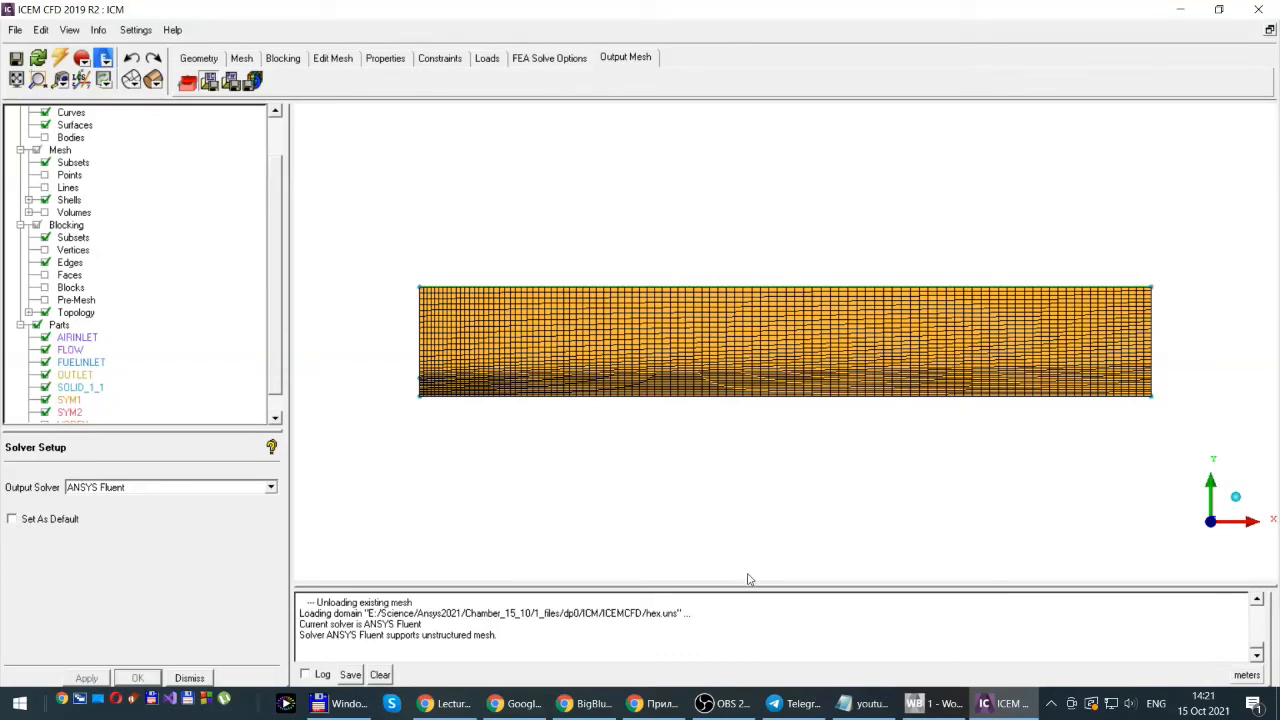
# - Save the project and export the ICM.uns mesh as a 3D ANSYS Fluent input file named ICM, without scaling
pyautogui.click(257, 83)
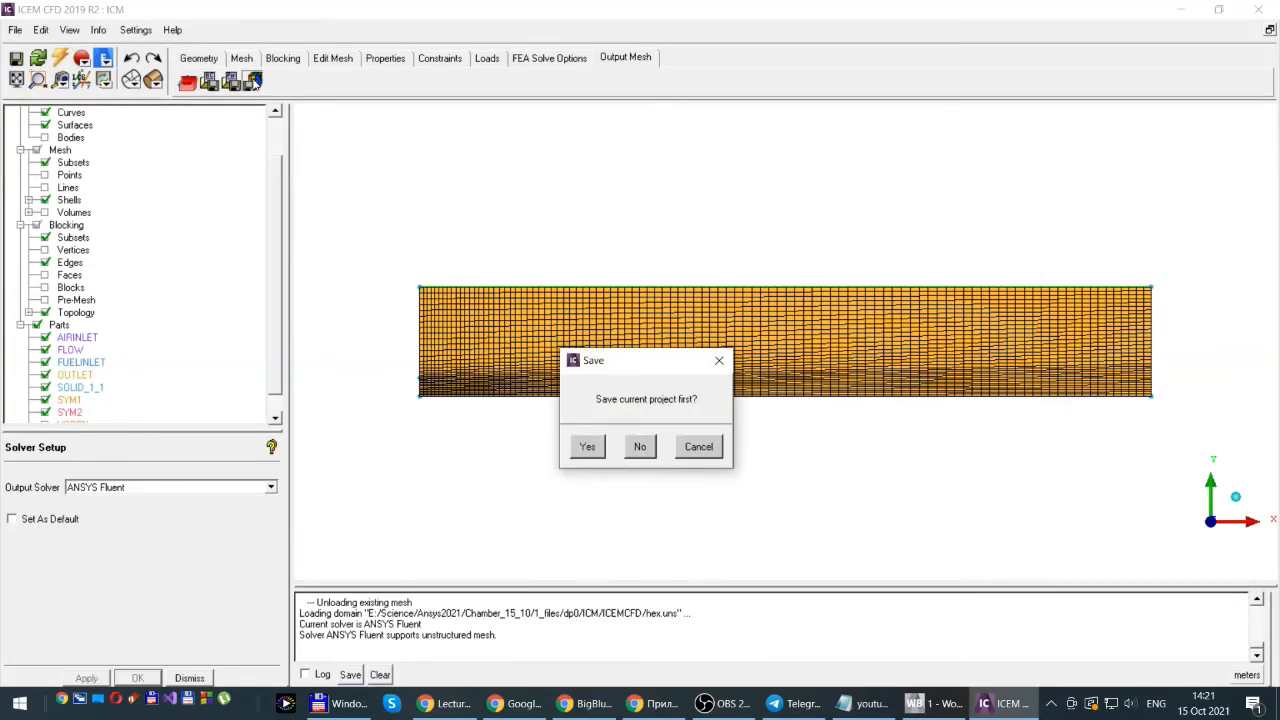
pyautogui.click(587, 446)
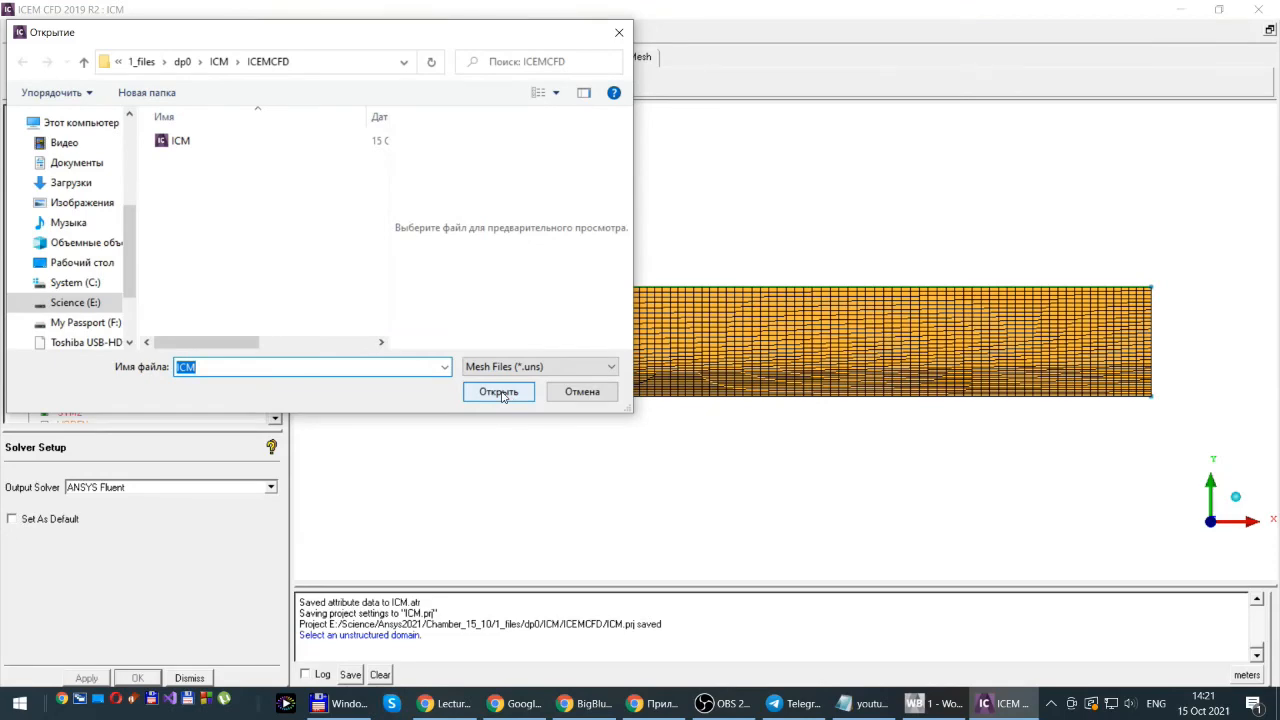
pyautogui.click(498, 392)
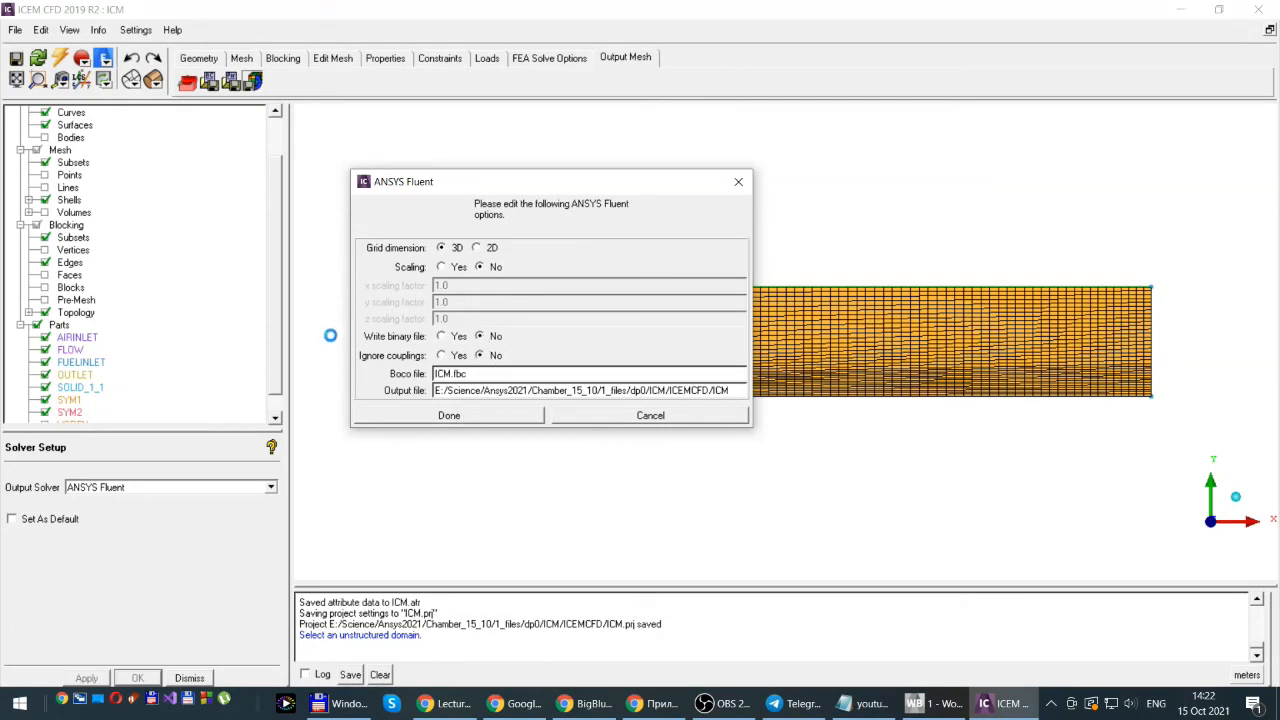
pyautogui.click(451, 416)
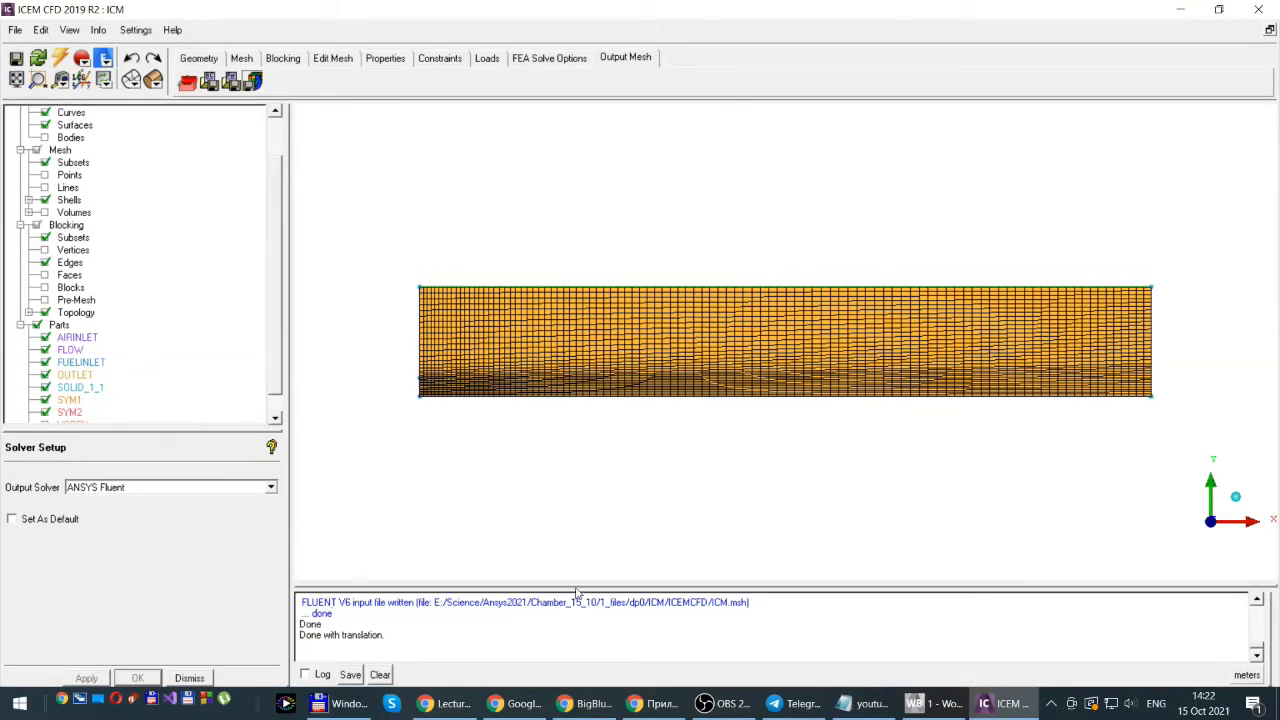
pyautogui.scroll(10, 560, 620)
pyautogui.scroll(-10, 550, 630)
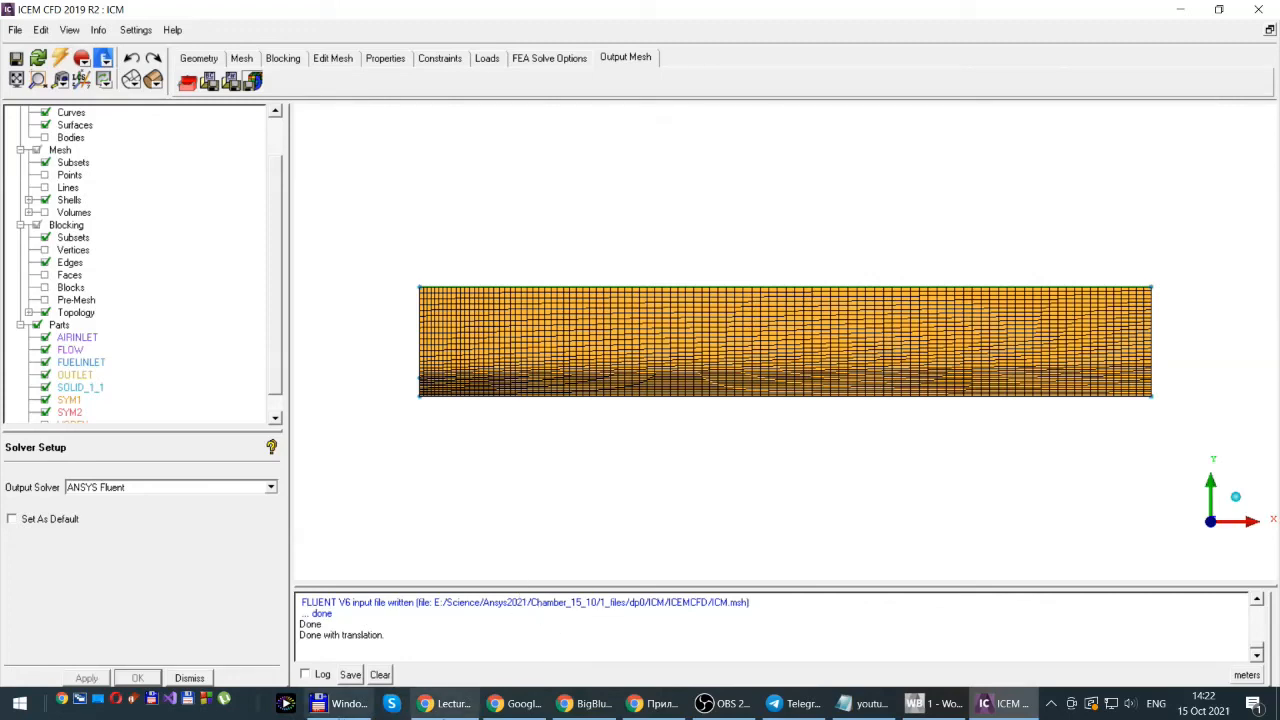
# - Switch to Windows Commander and go up from the 2021_10_15 folder to the root of drive E
pyautogui.moveTo(341, 710)
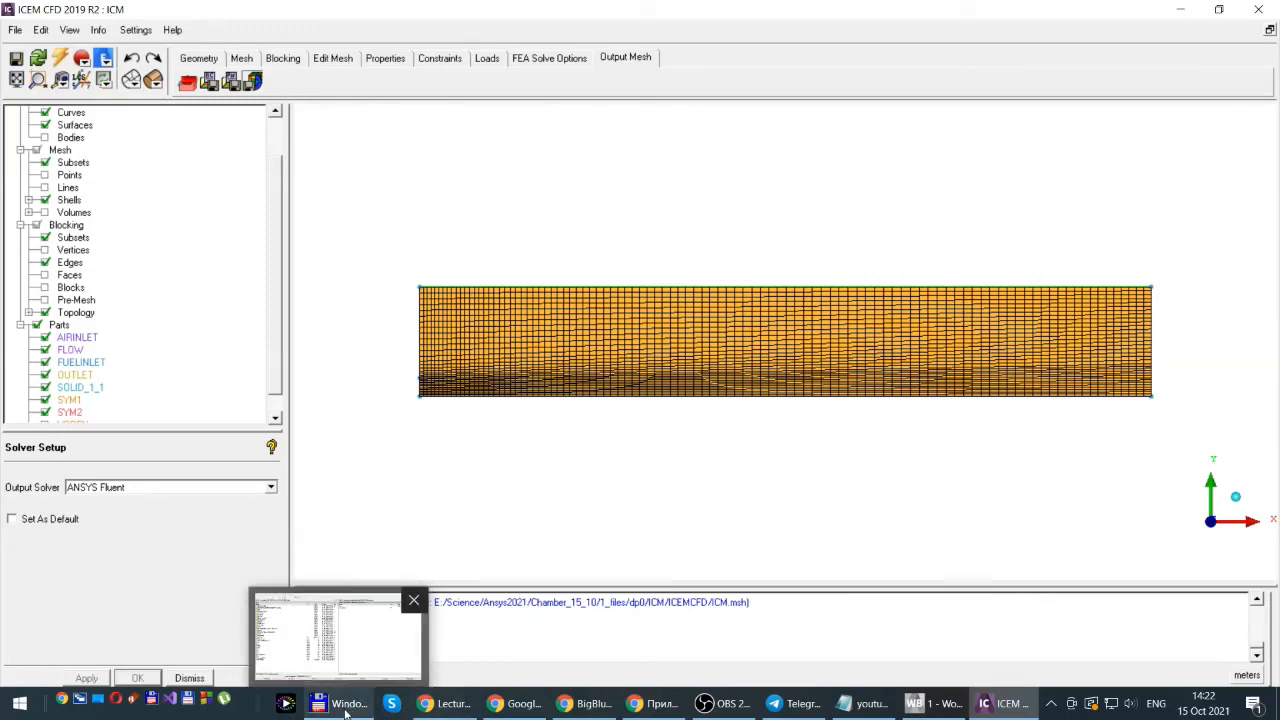
pyautogui.click(346, 708)
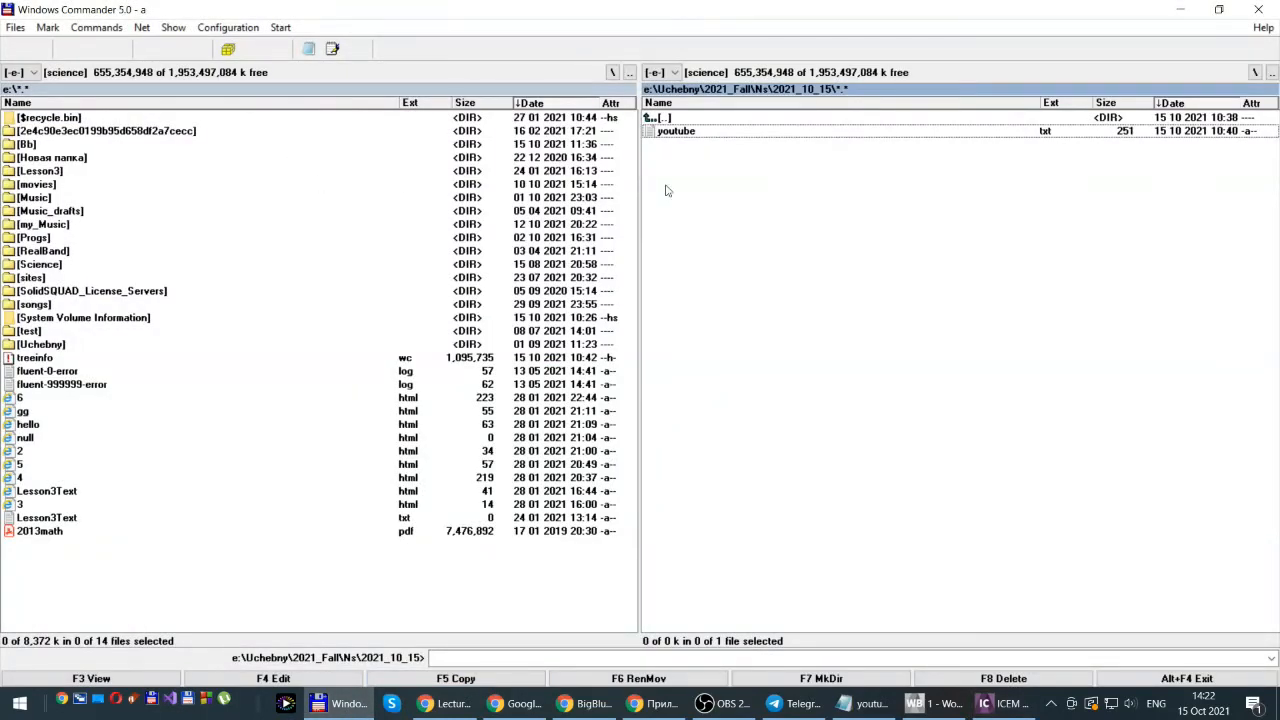
pyautogui.doubleClick(667, 118)
pyautogui.doubleClick(667, 118)
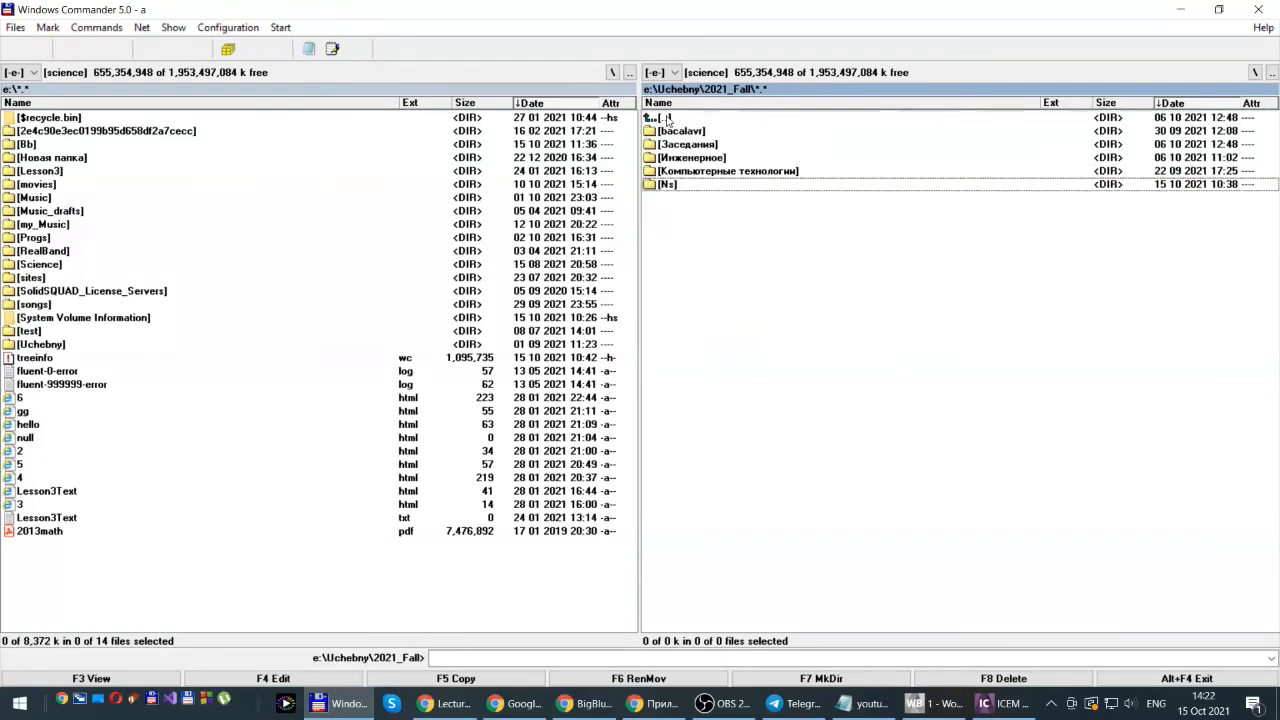
pyautogui.doubleClick(667, 118)
pyautogui.doubleClick(667, 118)
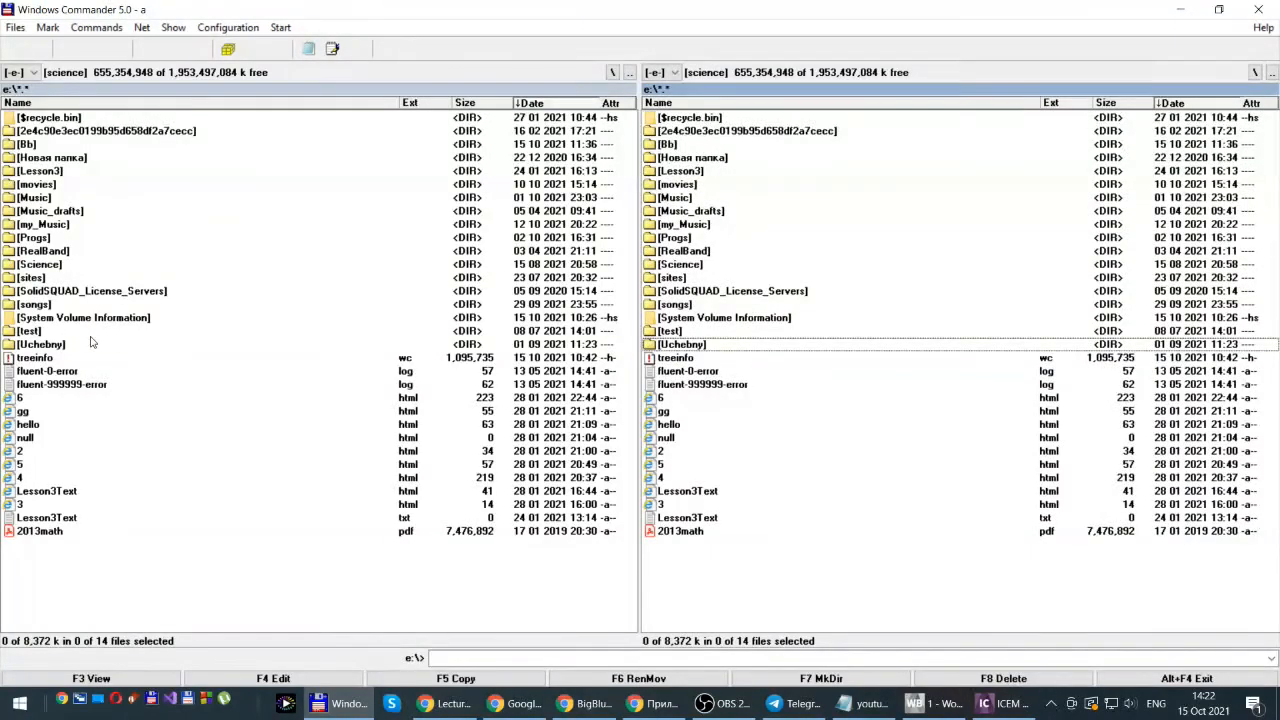
# - Browse to the mesh output folder e:\Science\Ansys2021\Chamber_15_10\1_files\dp0\Icm\Icemcfd
pyautogui.doubleClick(36, 264)
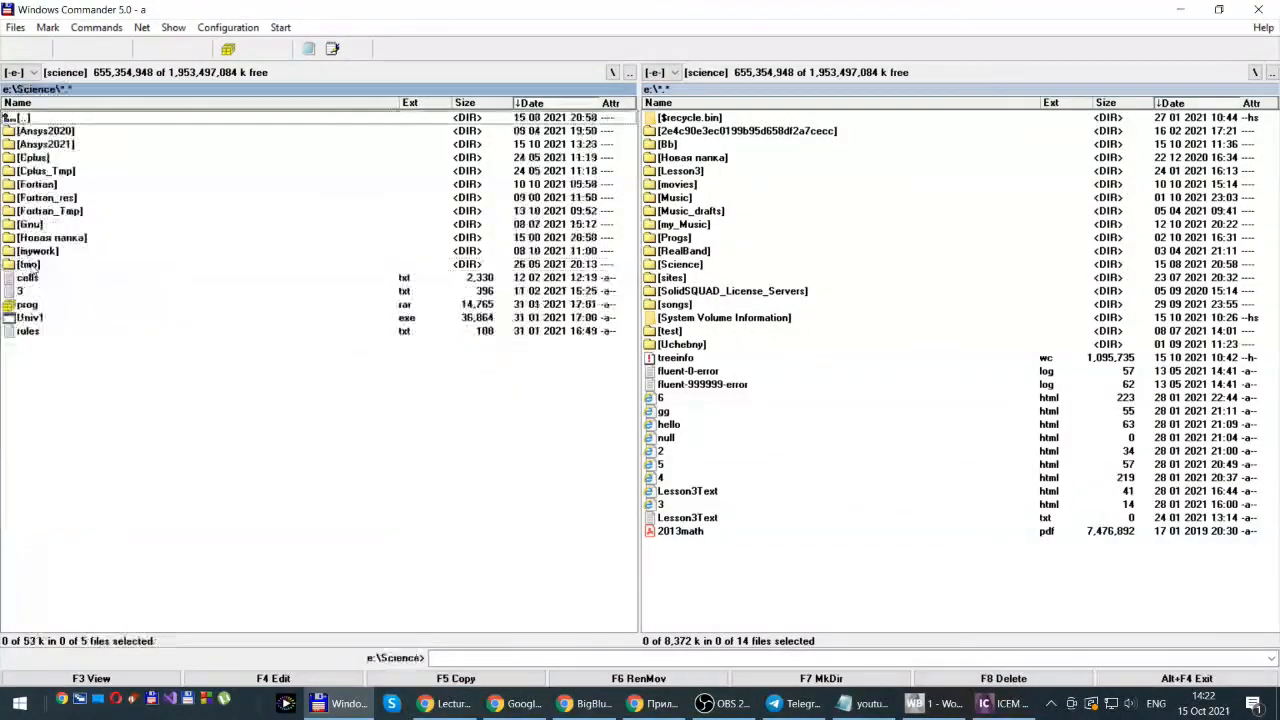
pyautogui.click(36, 157)
pyautogui.doubleClick(40, 144)
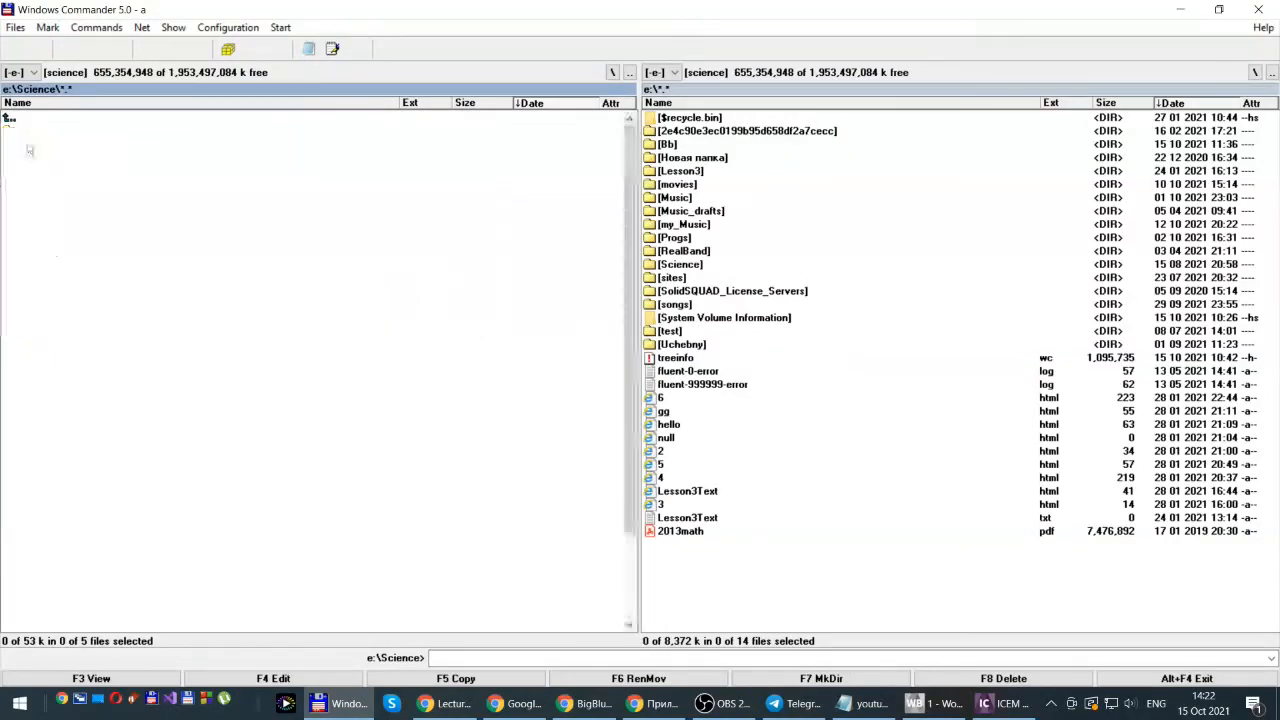
pyautogui.scroll(-1, 153, 473)
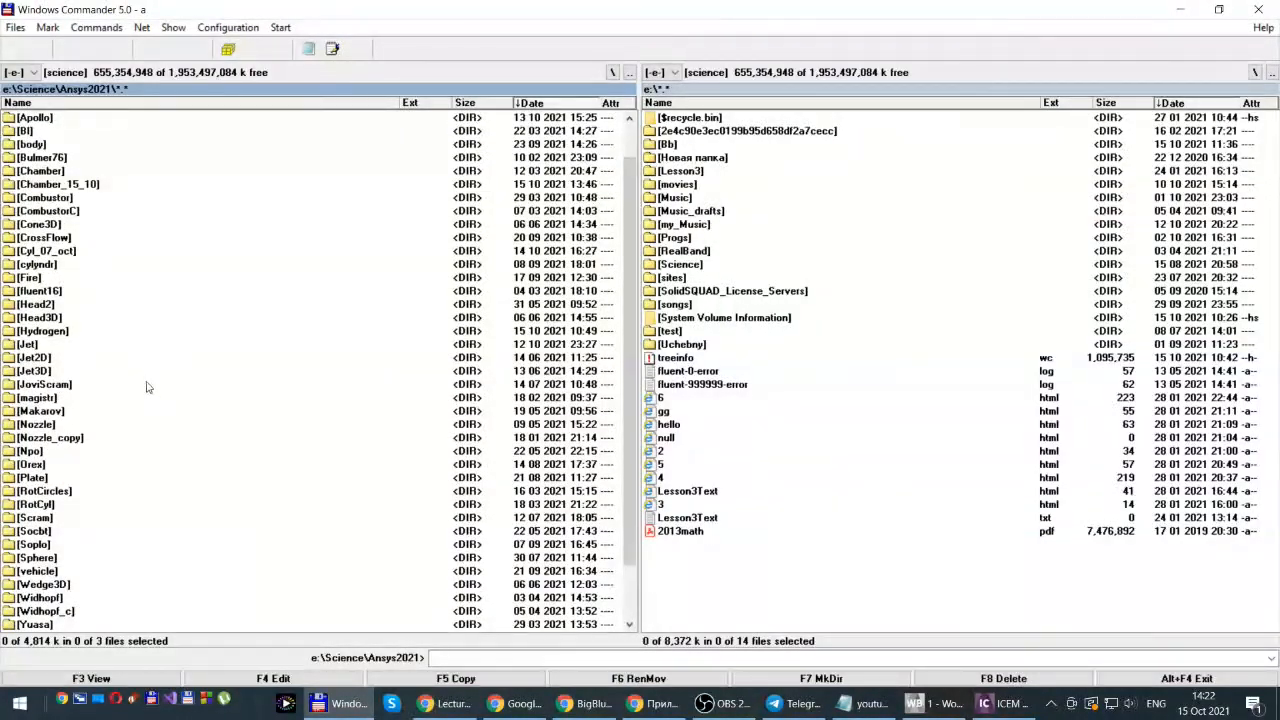
pyautogui.doubleClick(52, 185)
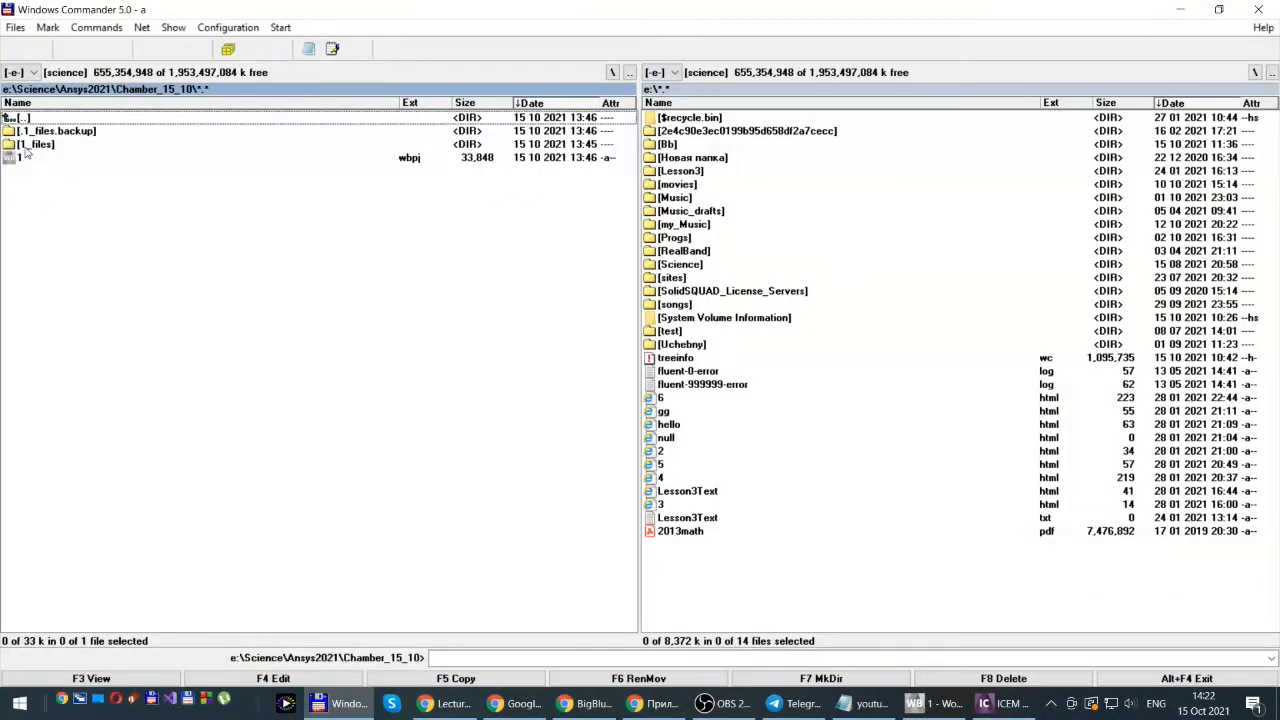
pyautogui.doubleClick(30, 145)
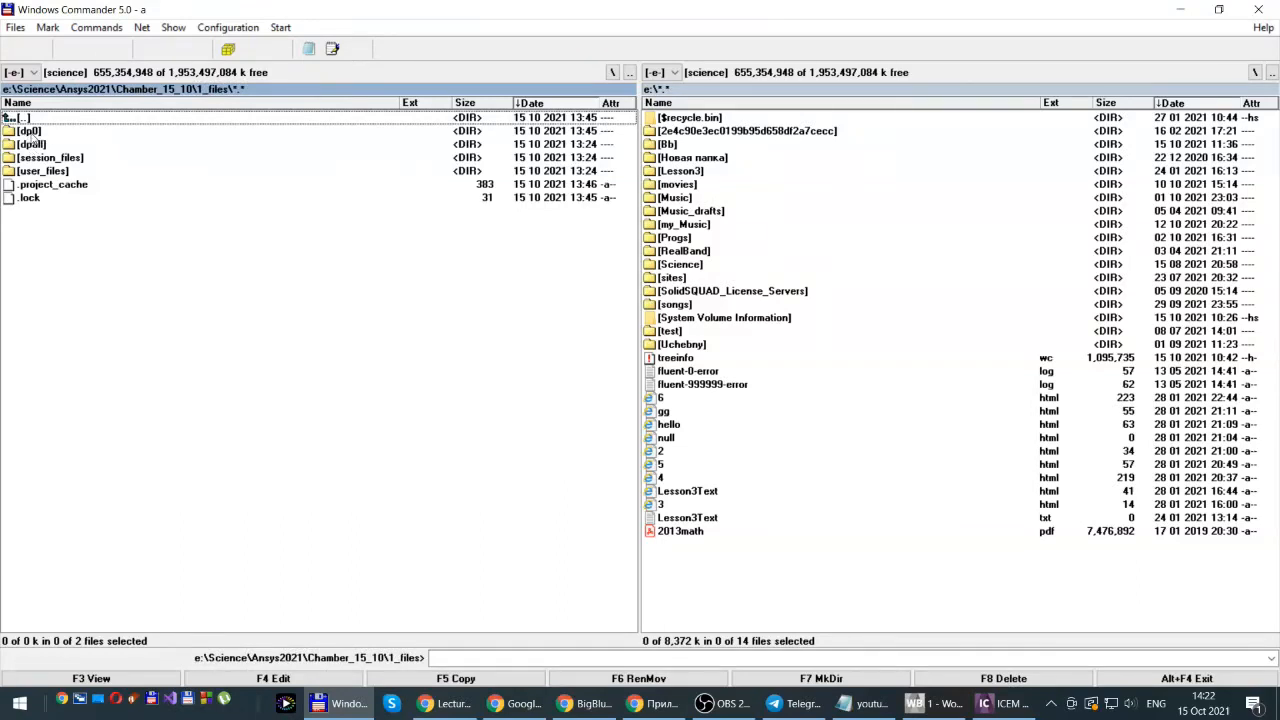
pyautogui.doubleClick(29, 131)
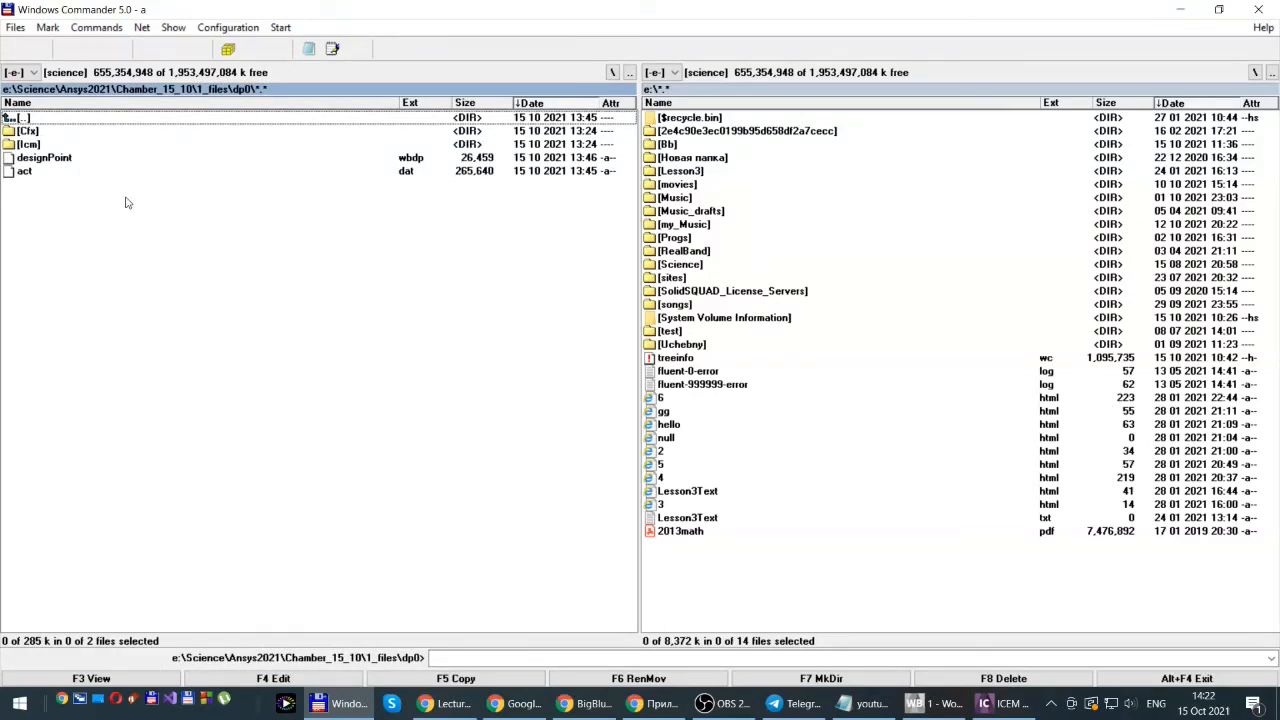
pyautogui.doubleClick(26, 145)
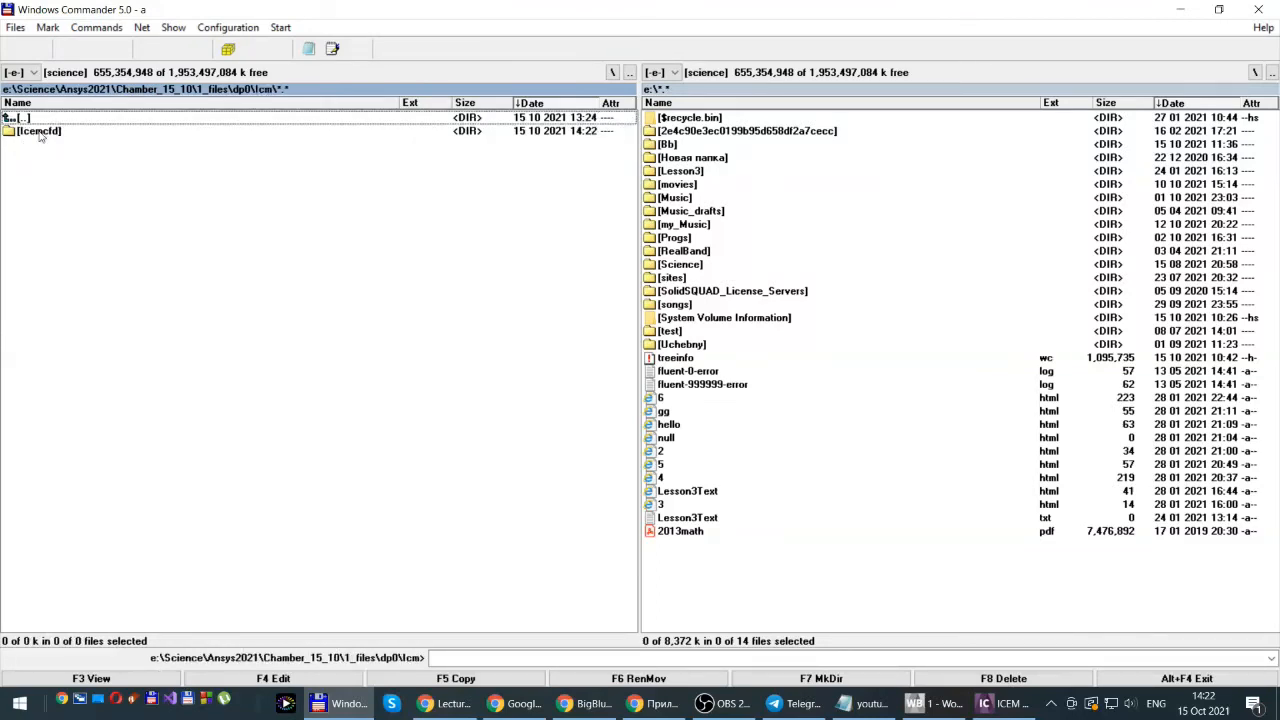
pyautogui.doubleClick(38, 131)
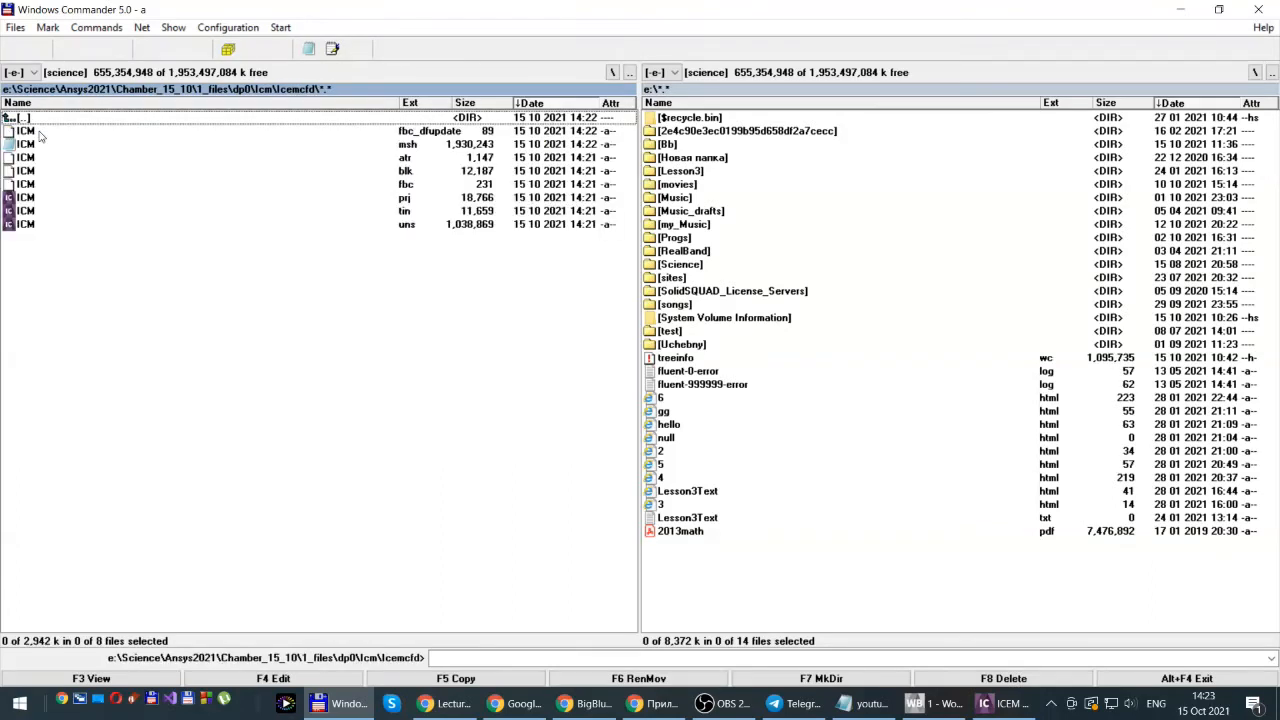
# - View the contents of ICM.msh and highlight the Zone Sections block at the end of the file
pyautogui.click(407, 147)
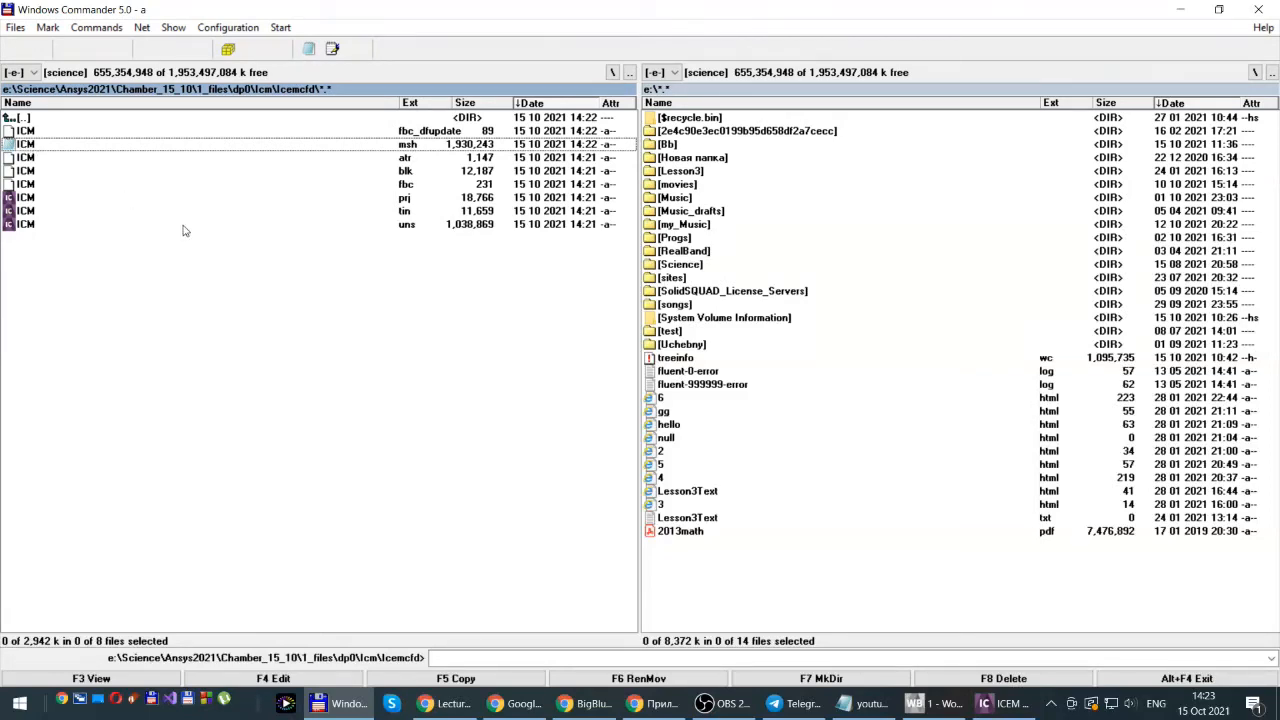
pyautogui.press('F3')
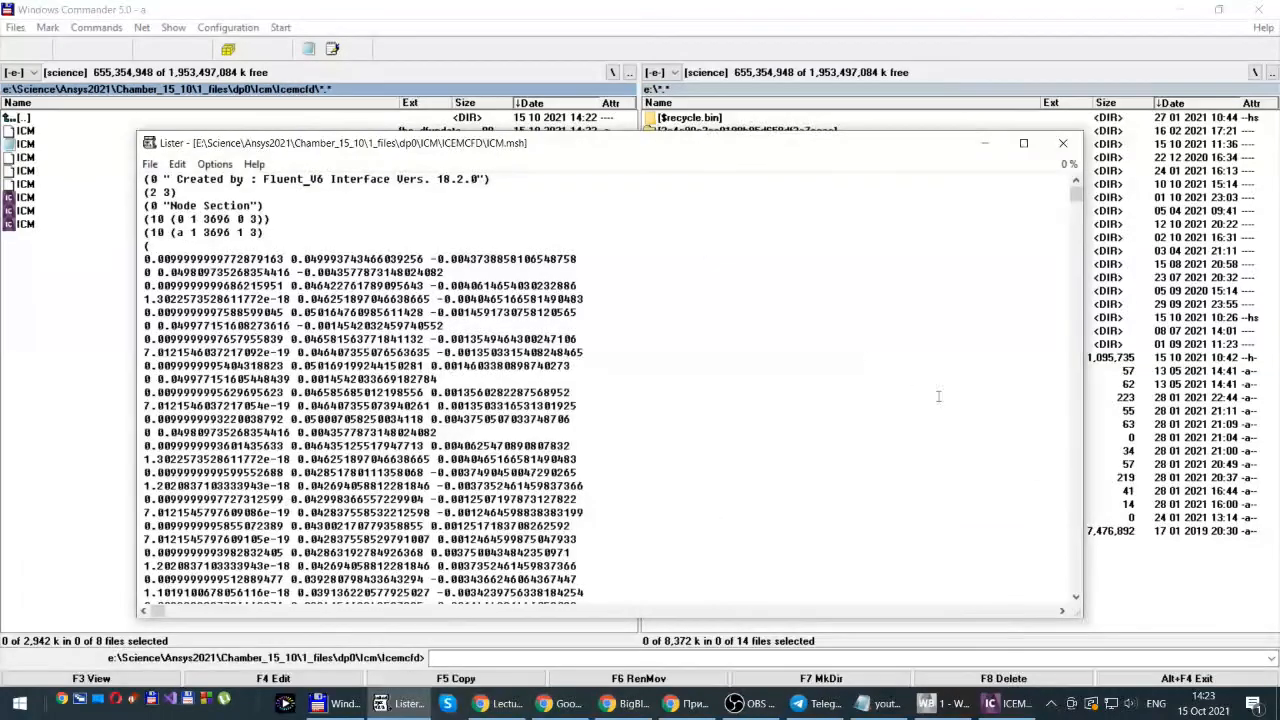
pyautogui.moveTo(1075, 192); pyautogui.dragTo(1076, 588)
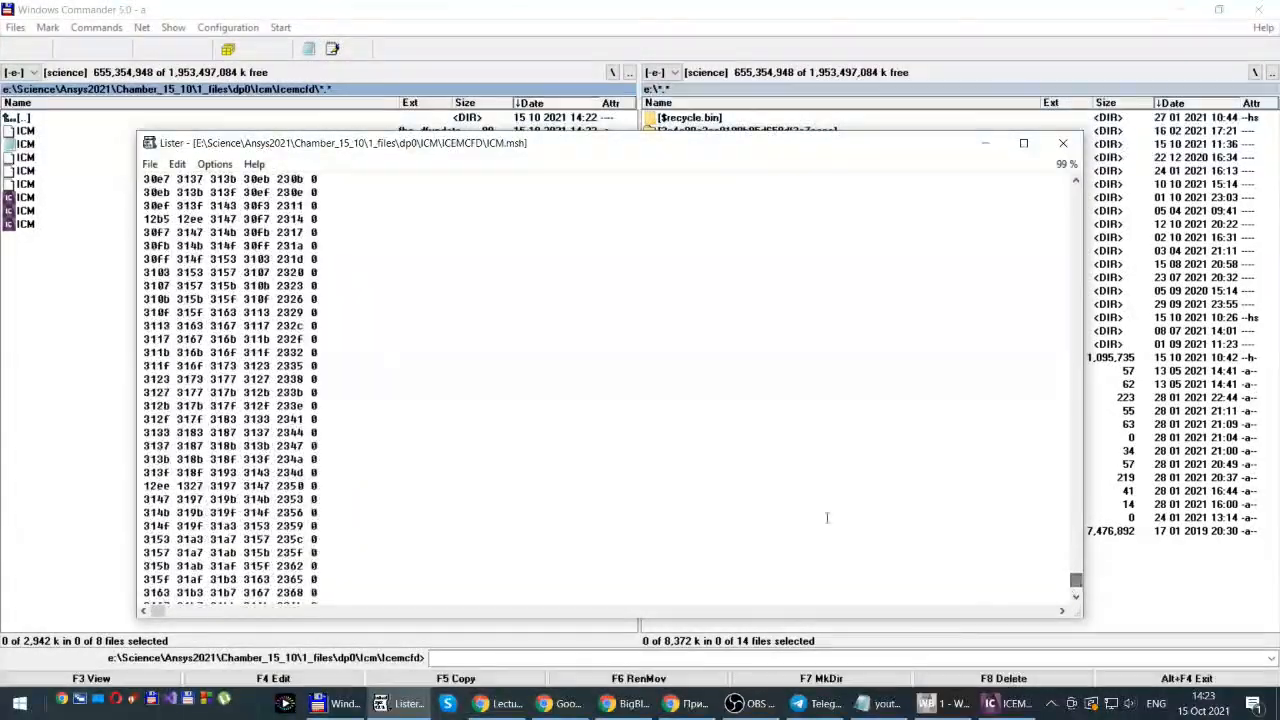
pyautogui.scroll(-11, 640, 523)
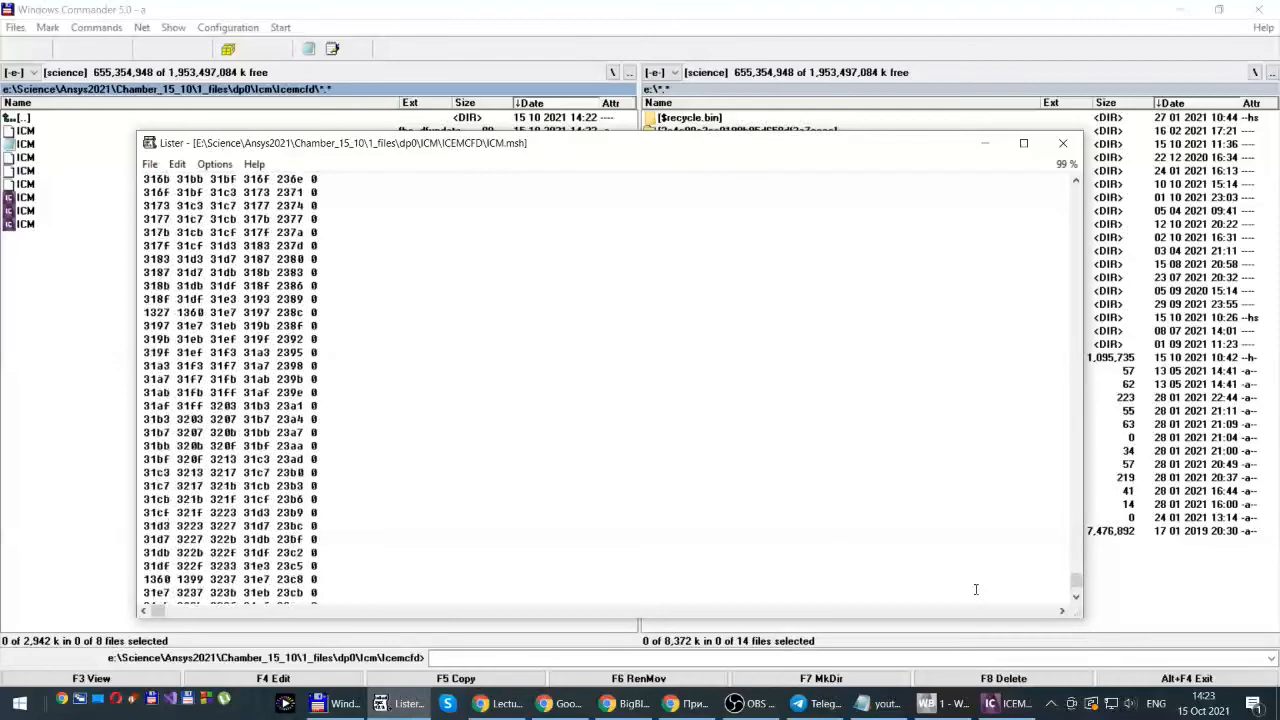
pyautogui.moveTo(1076, 583); pyautogui.dragTo(1076, 600)
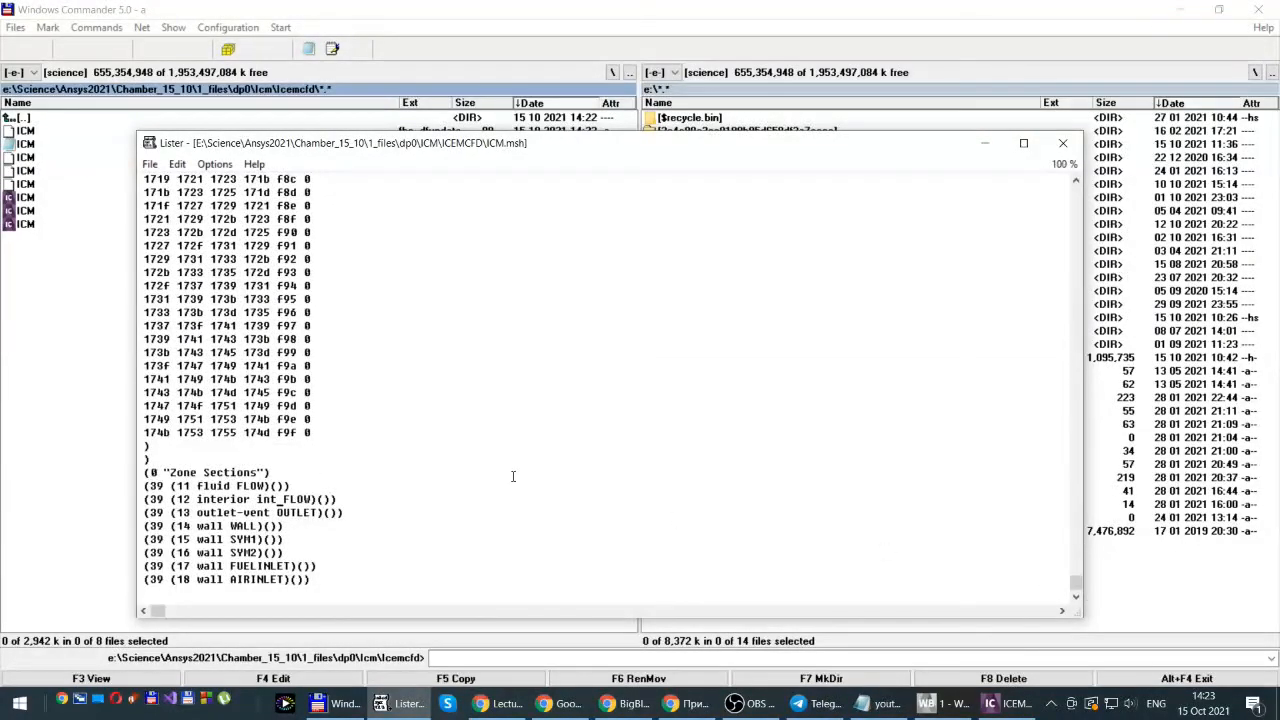
pyautogui.moveTo(338, 576); pyautogui.dragTo(127, 472)
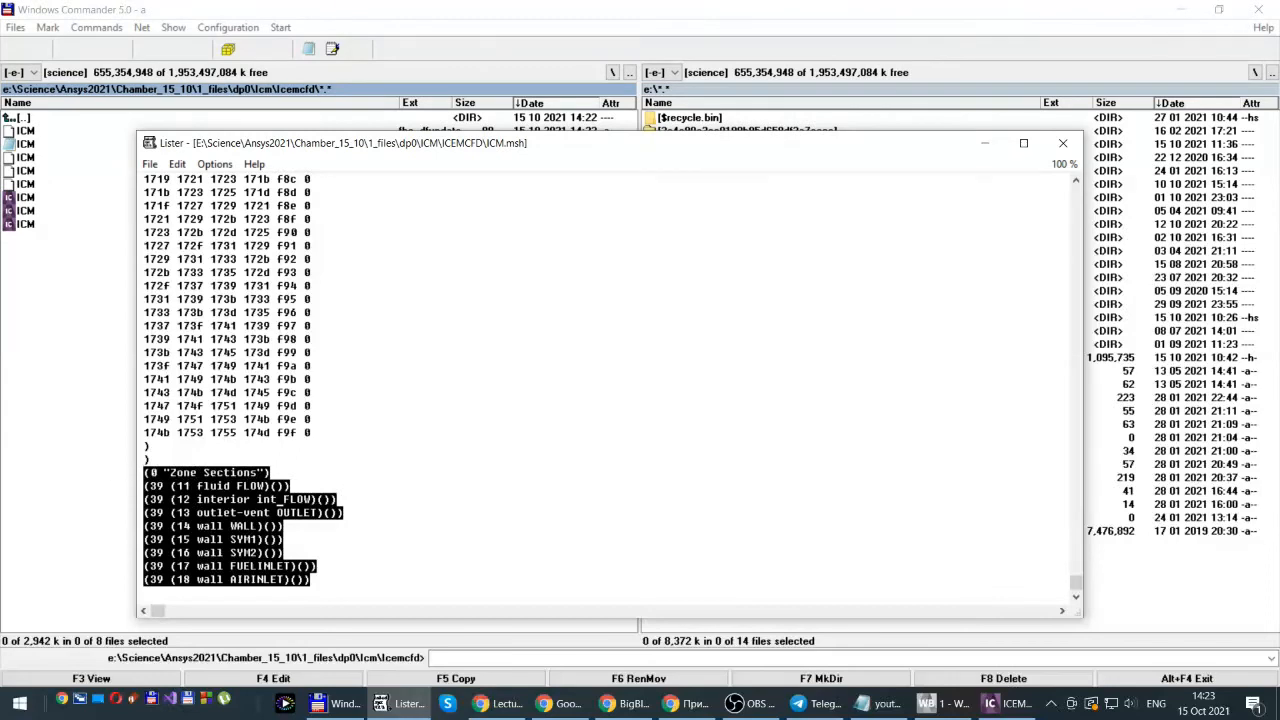
# - Examine the face data above the Zone Sections block in ICM.msh, highlight the value 24c1, and close the file viewer
pyautogui.click(238, 490)
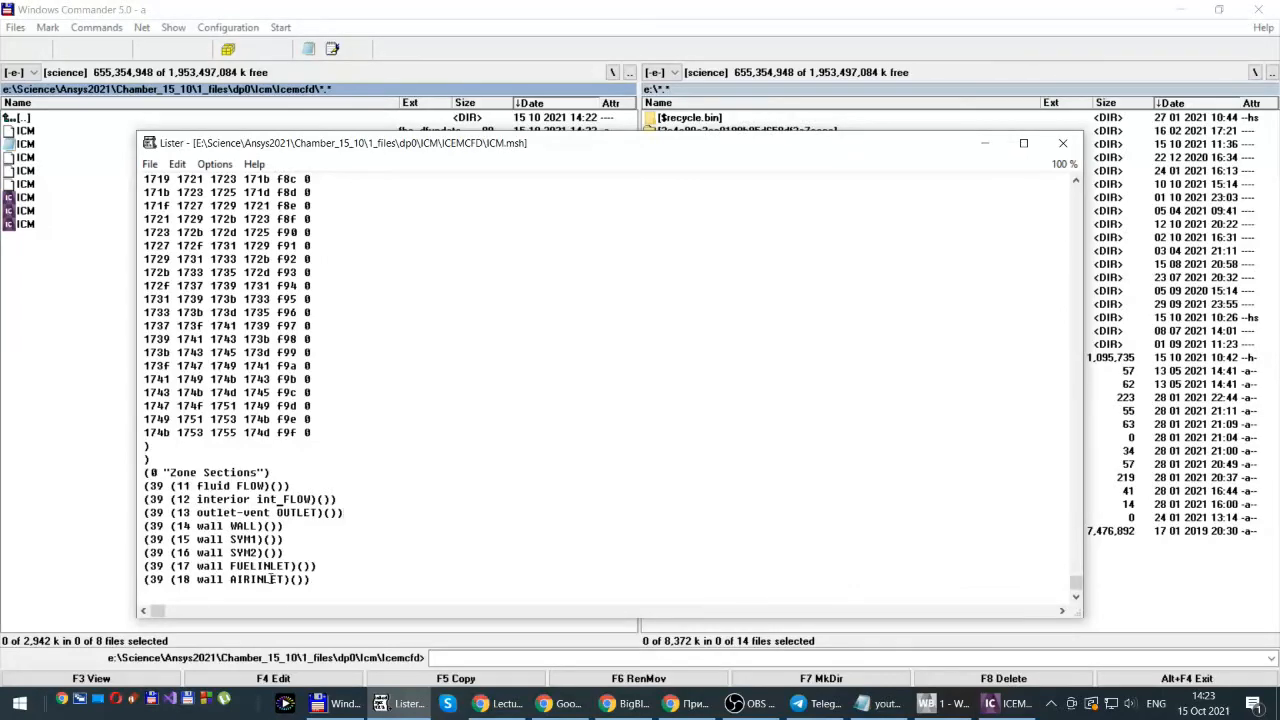
pyautogui.scroll(15, 503, 492)
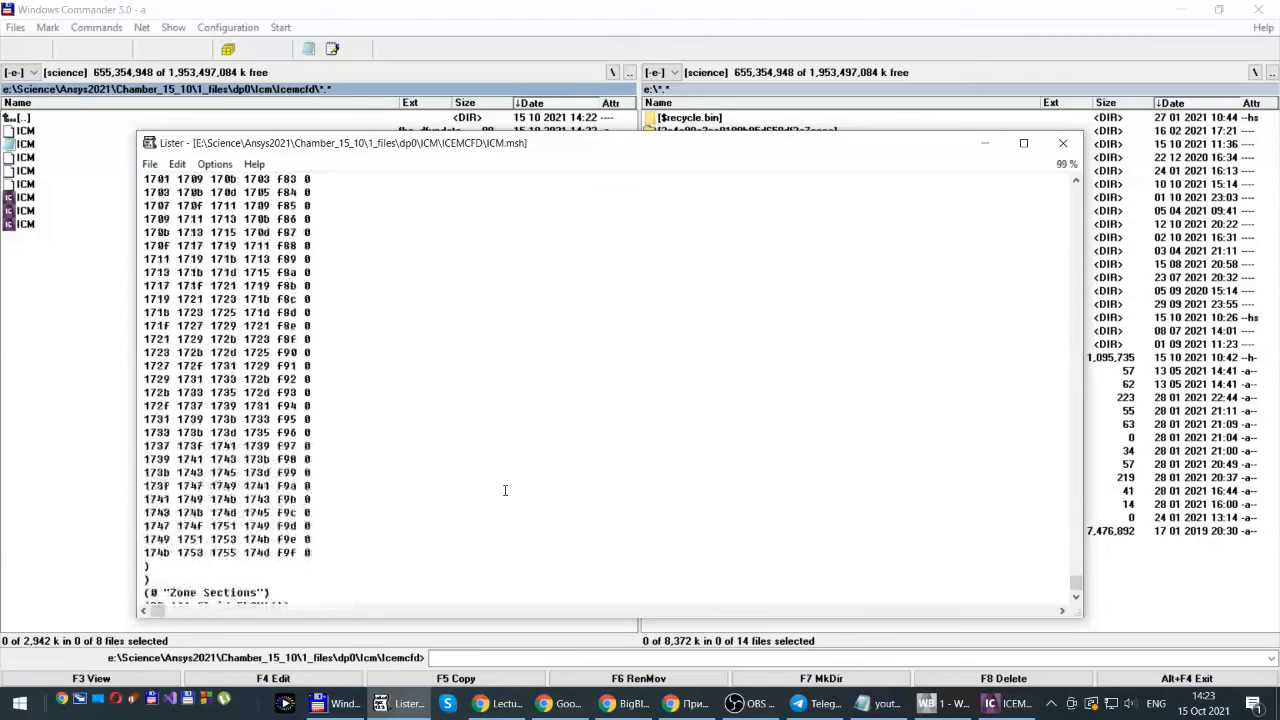
pyautogui.scroll(15, 548, 503)
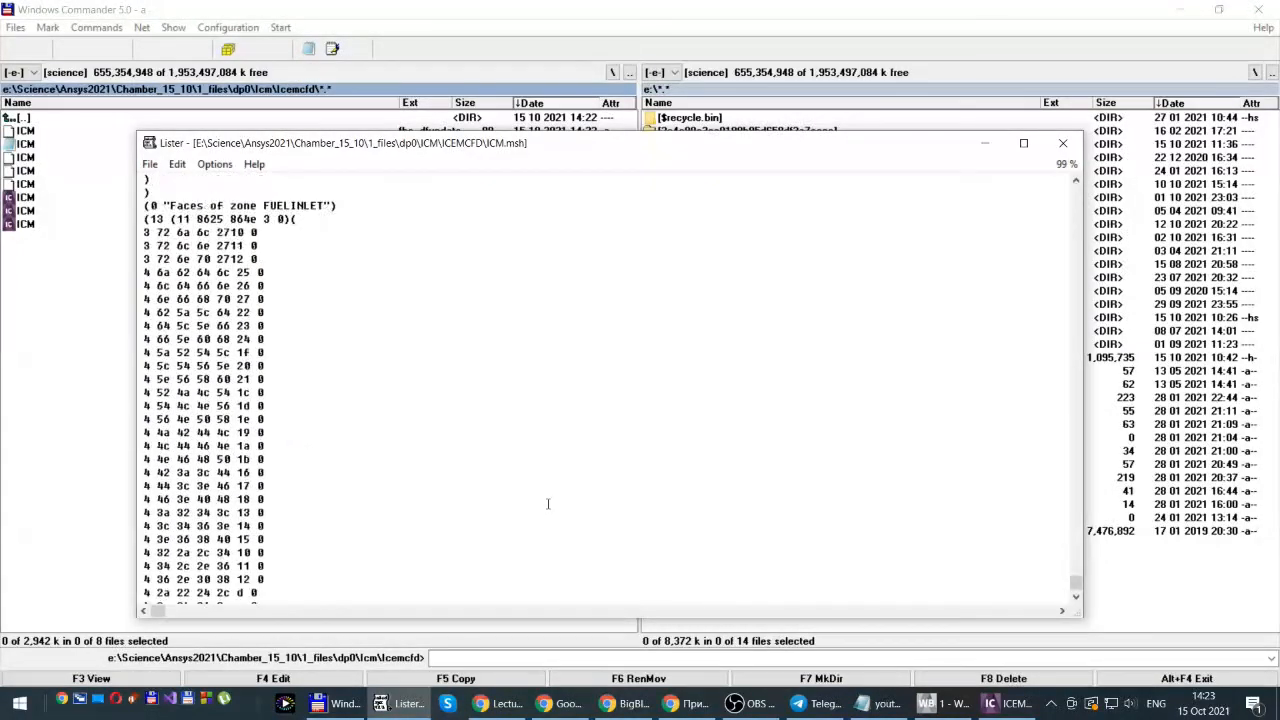
pyautogui.scroll(15, 552, 503)
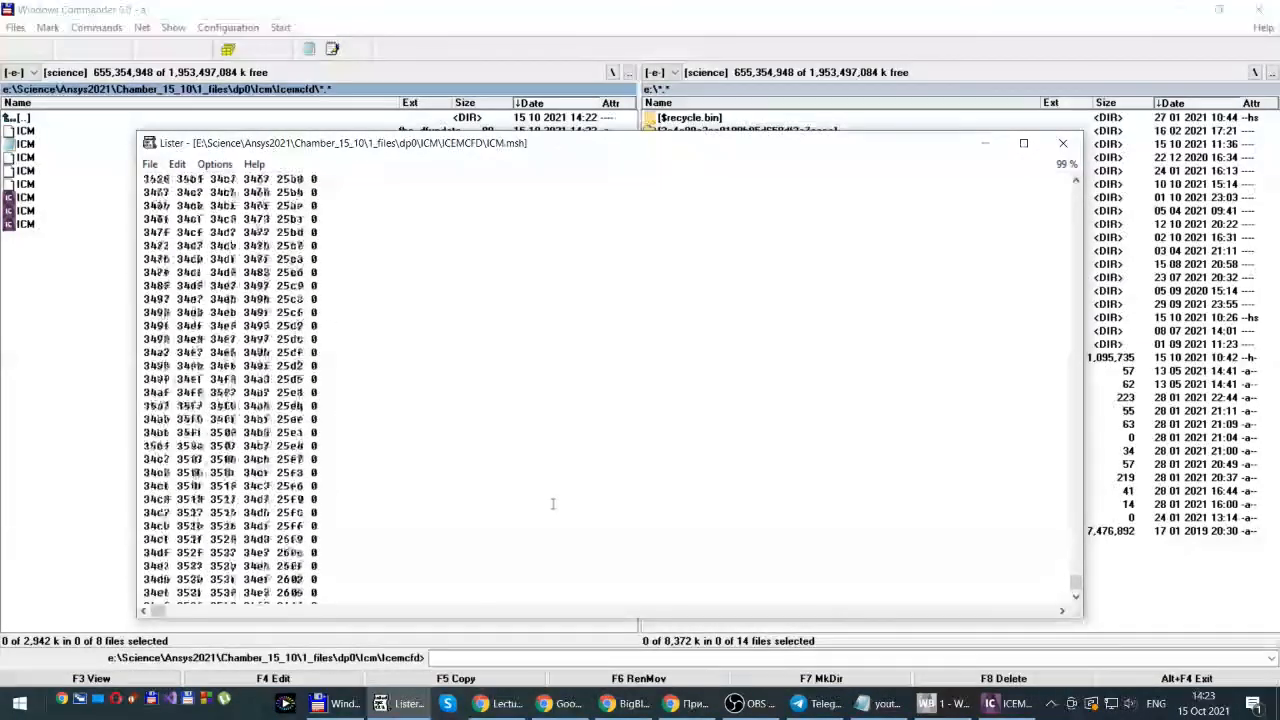
pyautogui.scroll(1, 557, 501)
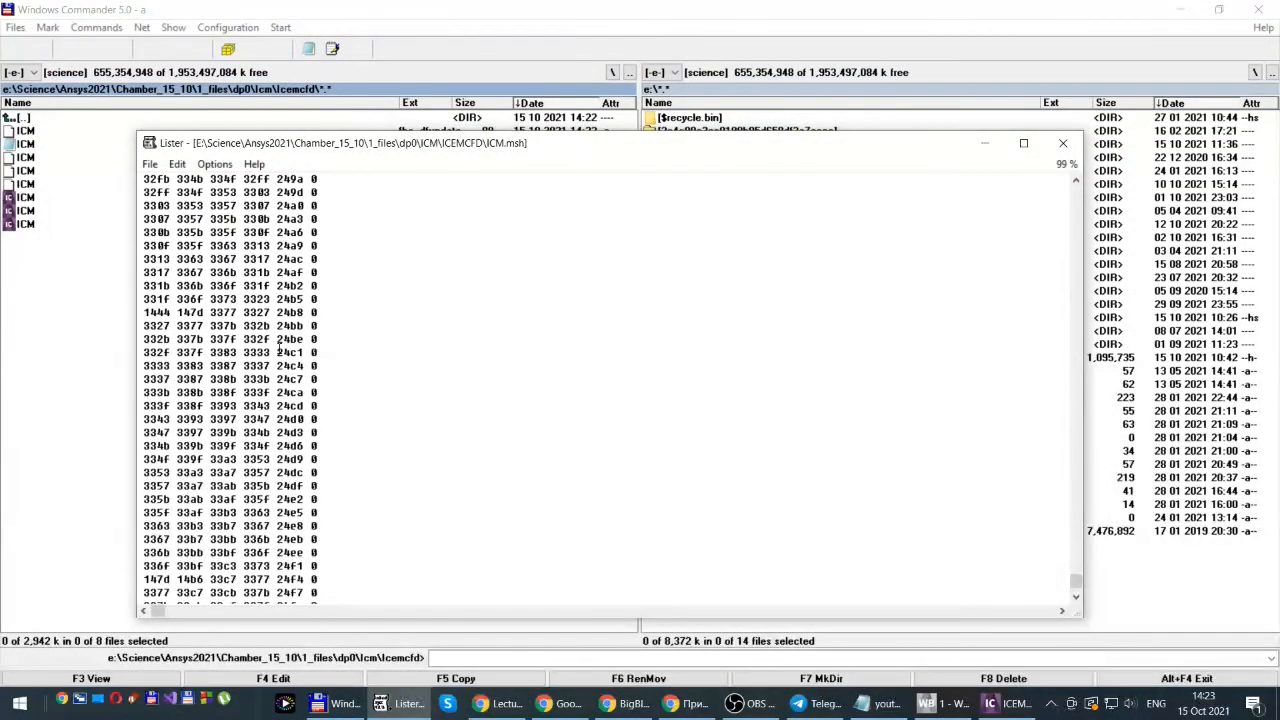
pyautogui.moveTo(277, 352); pyautogui.dragTo(290, 352)
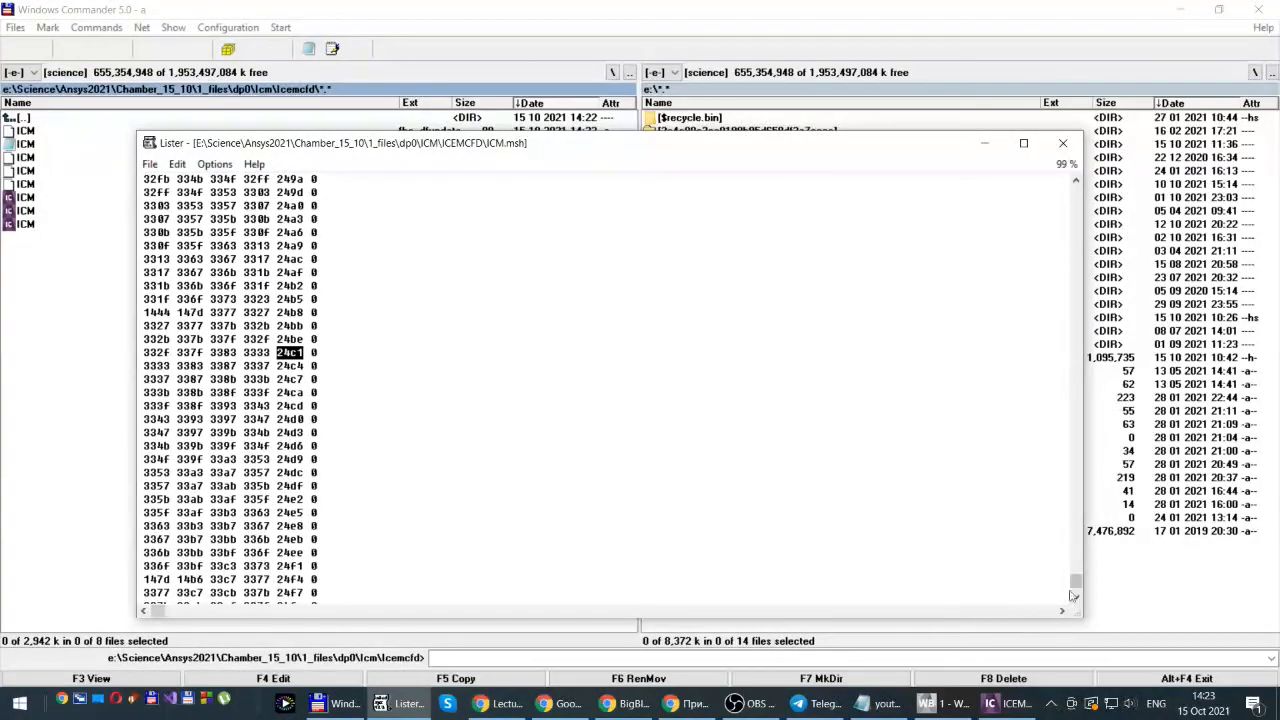
pyautogui.click(1063, 143)
# - Make a backup copy of ICM.msh within the Icemcfd folder in Windows Commander
pyautogui.hotkey('alt', 'Tab')
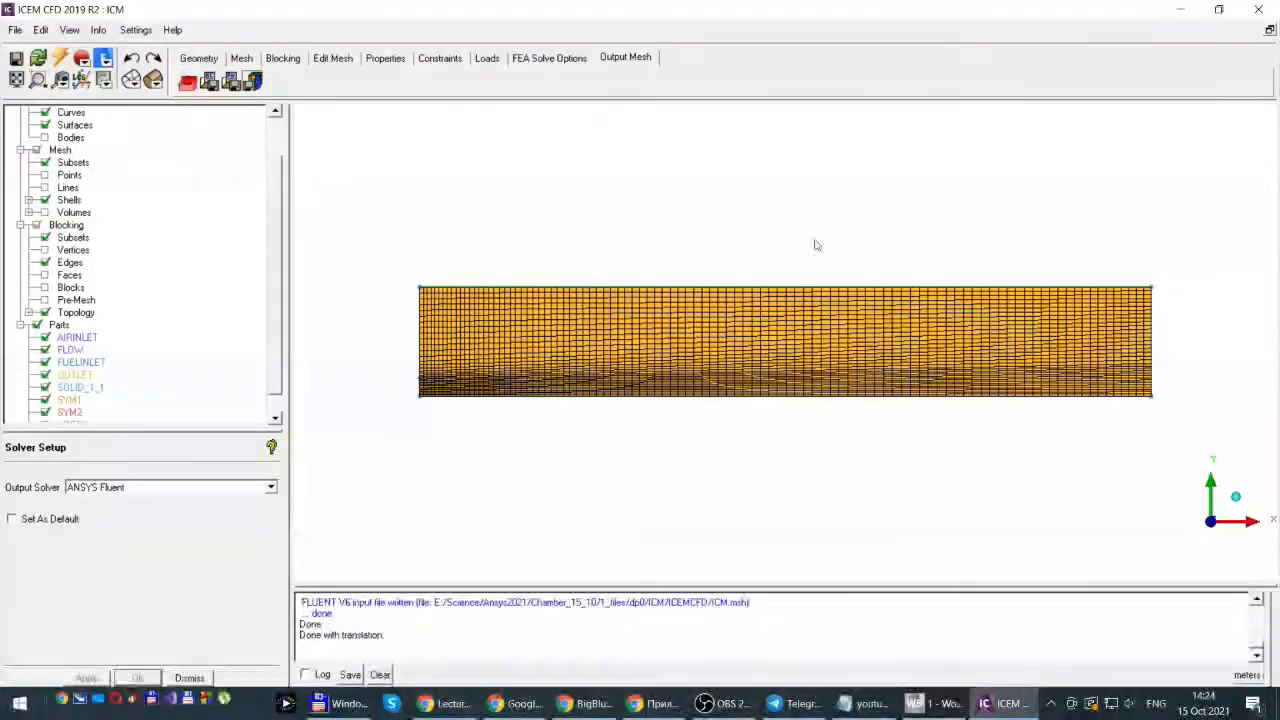
pyautogui.click(336, 700)
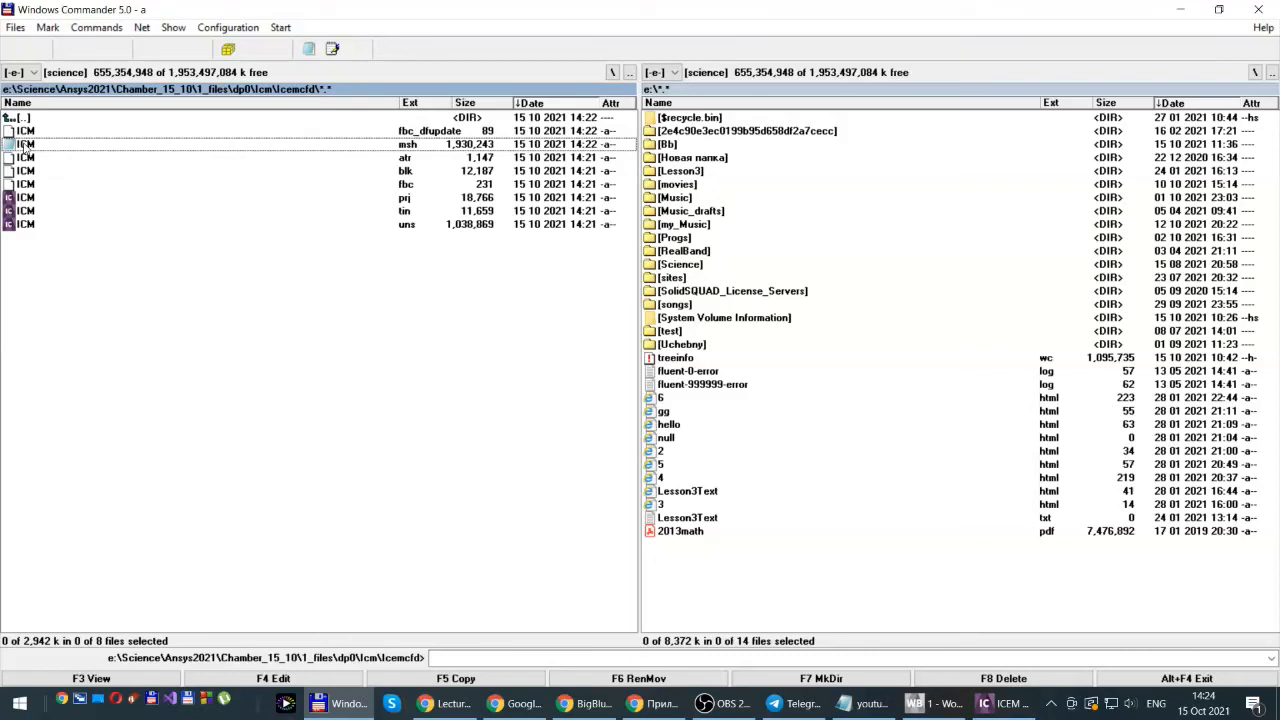
pyautogui.rightClick(30, 158)
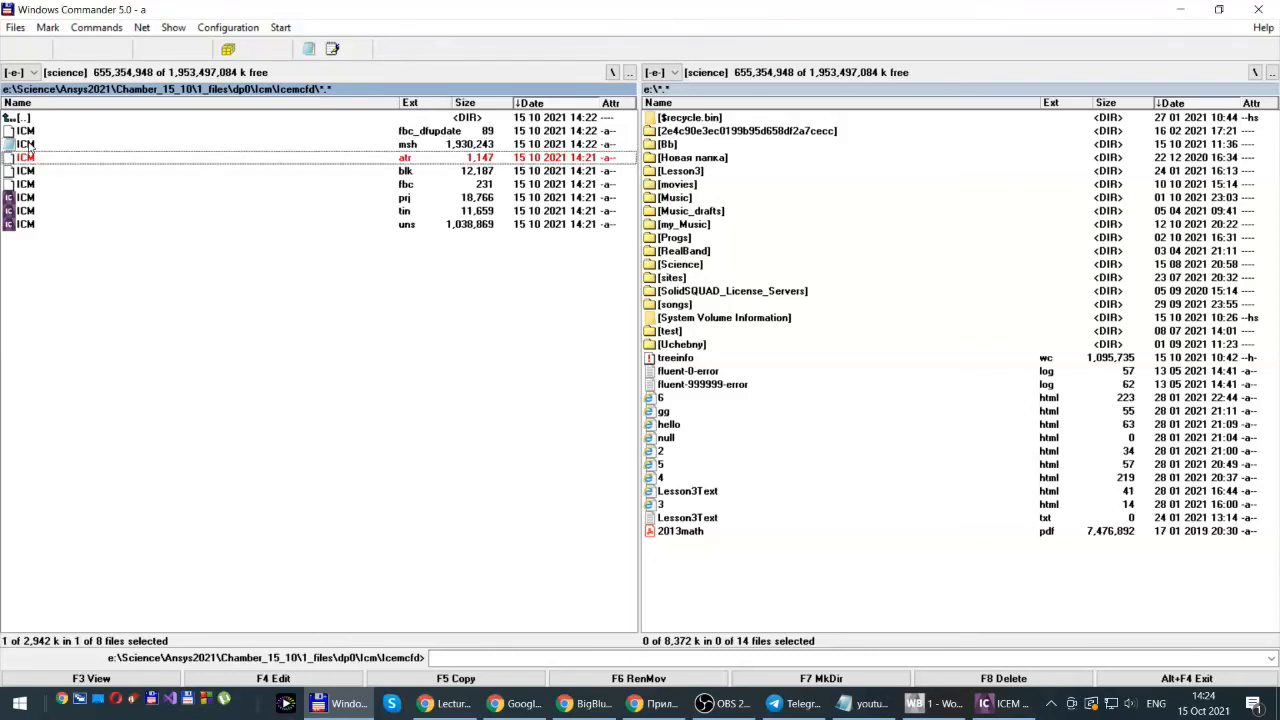
pyautogui.click(28, 146)
pyautogui.click(30, 159)
pyautogui.press('Insert')
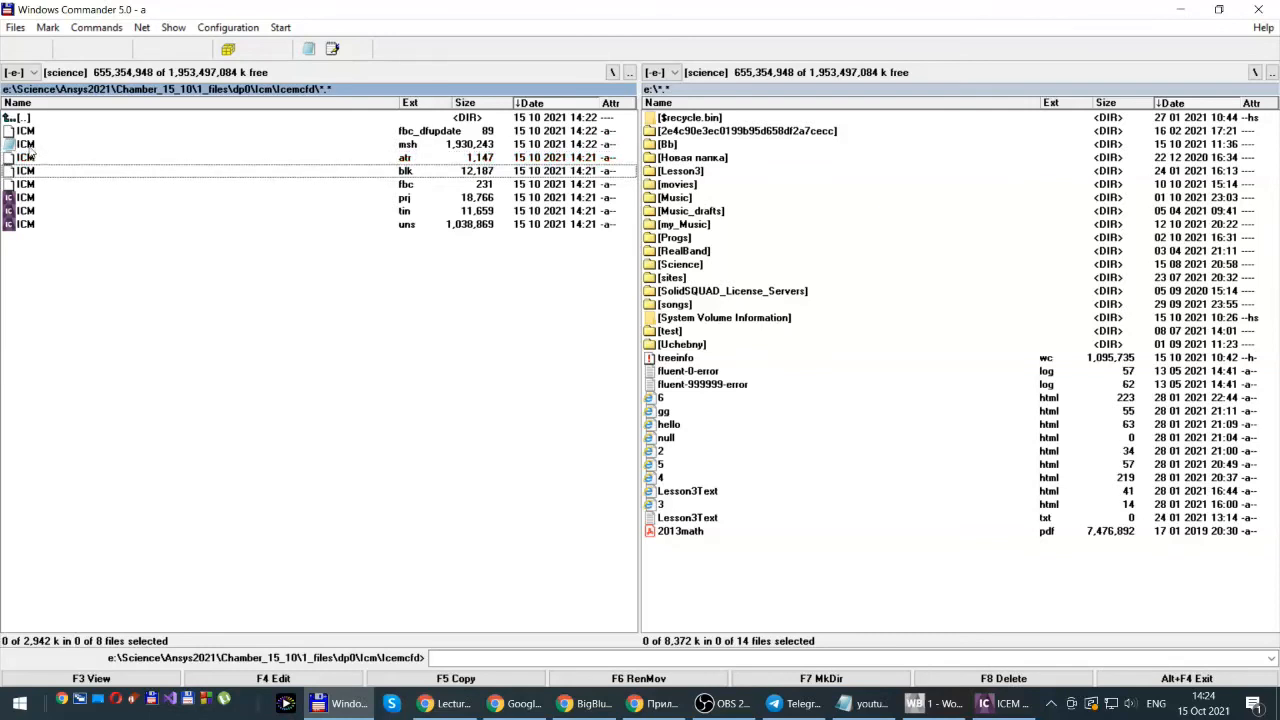
pyautogui.rightClick(29, 146)
pyautogui.rightClick(30, 146)
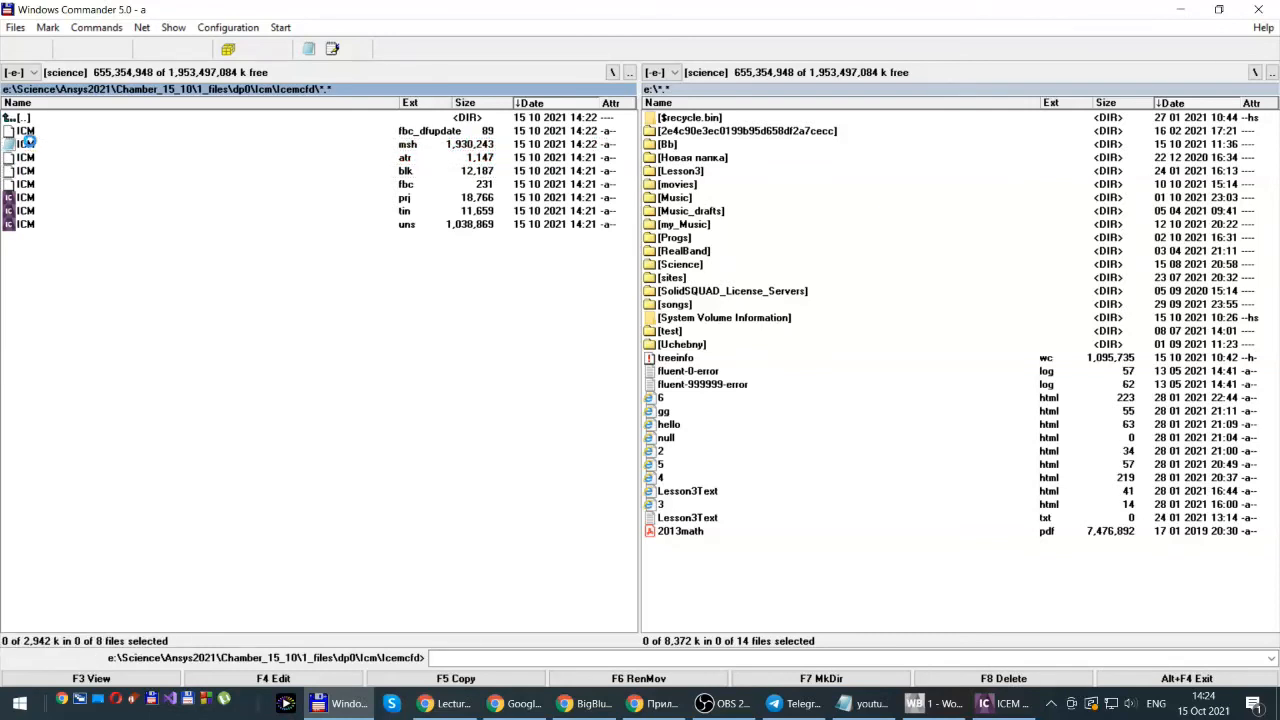
pyautogui.rightClick(30, 146)
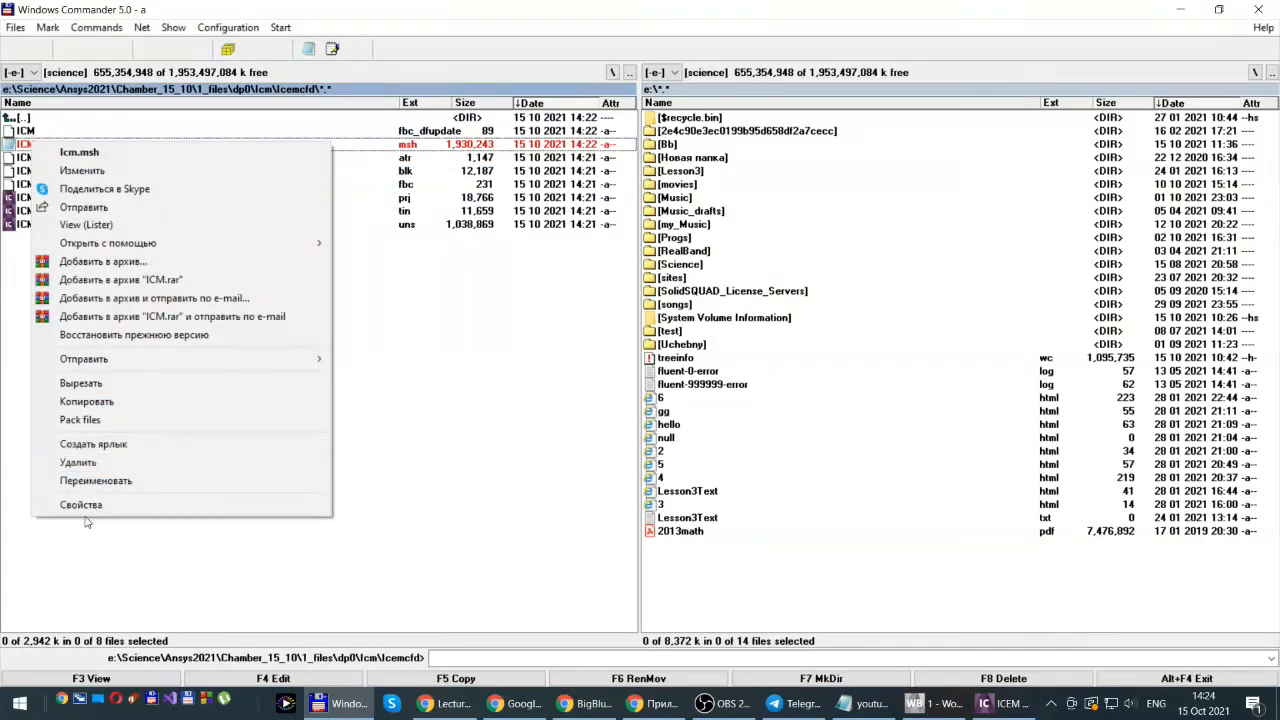
pyautogui.click(88, 402)
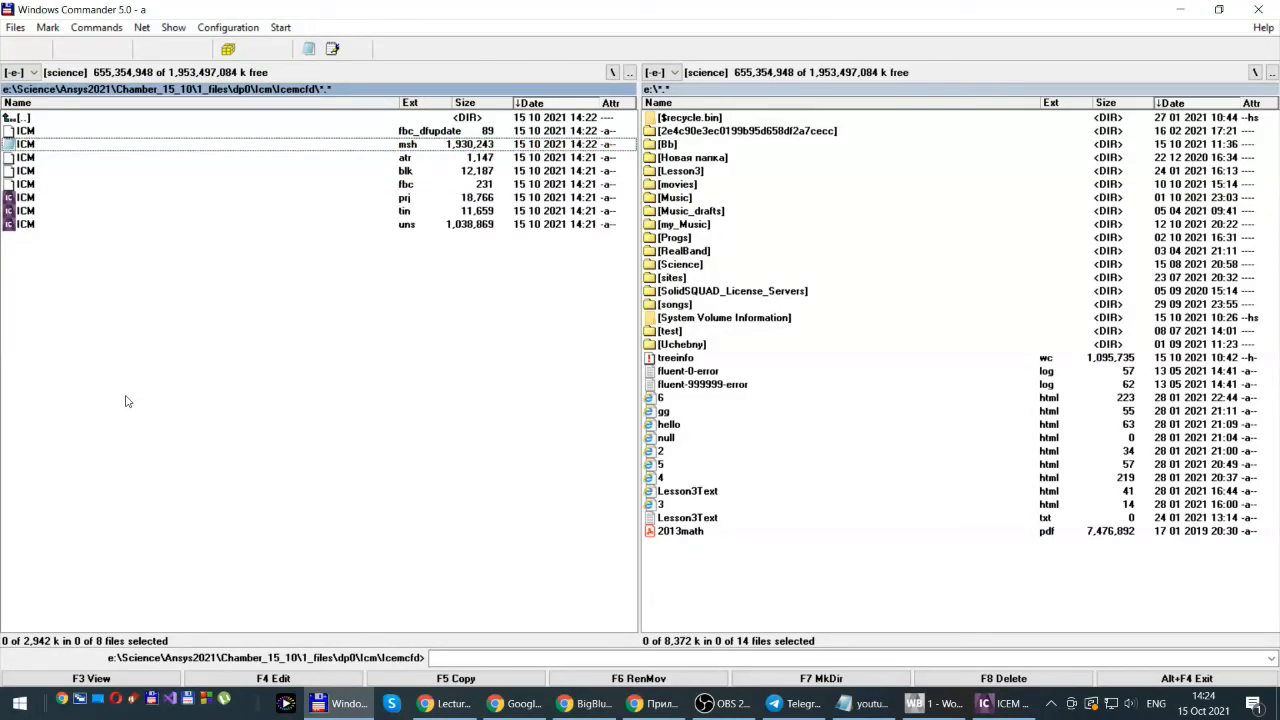
pyautogui.hotkey('ctrl', 'v')
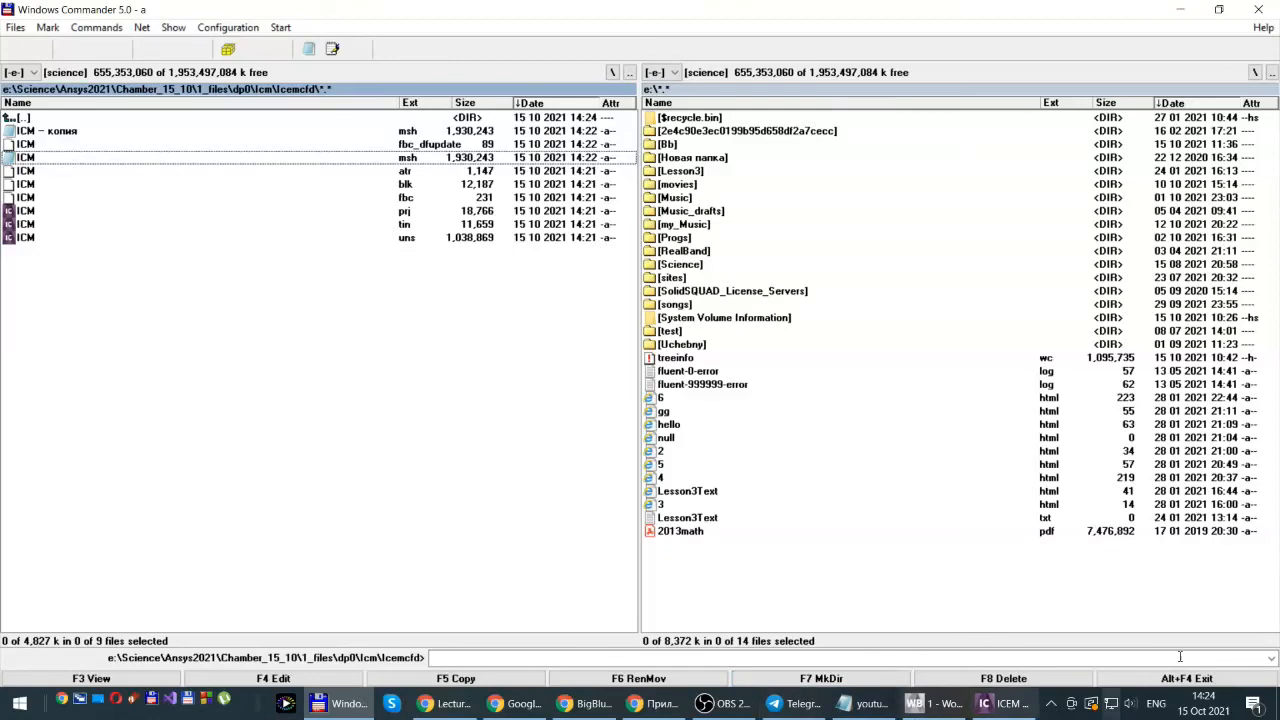
# - Switch to ICEM CFD and set the output solver to ANSYS CFX
pyautogui.click(1001, 705)
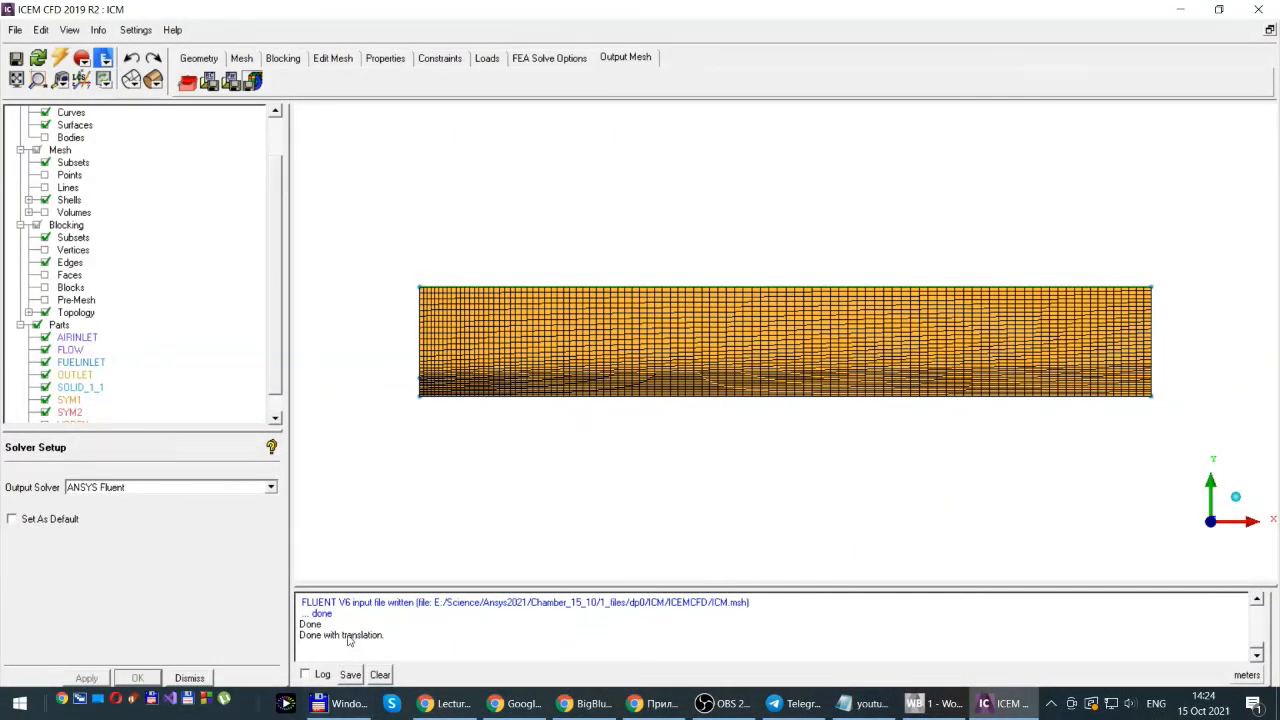
pyautogui.click(188, 85)
pyautogui.click(270, 488)
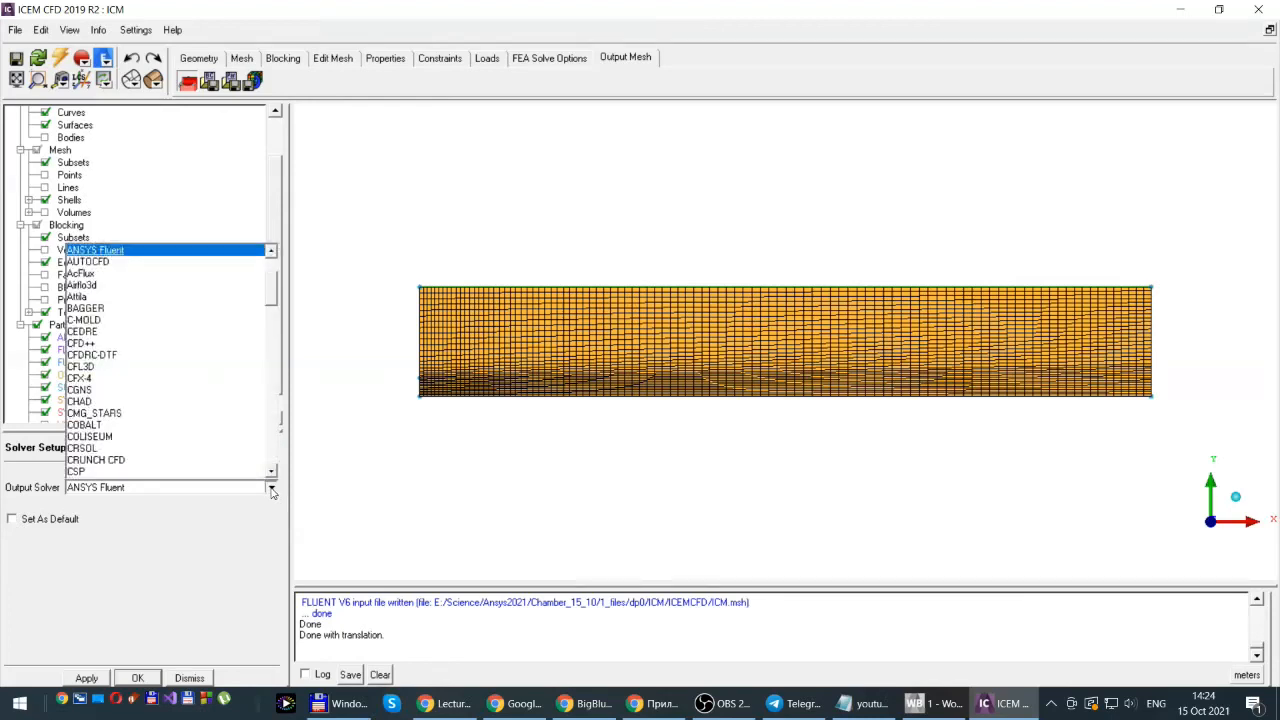
pyautogui.scroll(3, 250, 290)
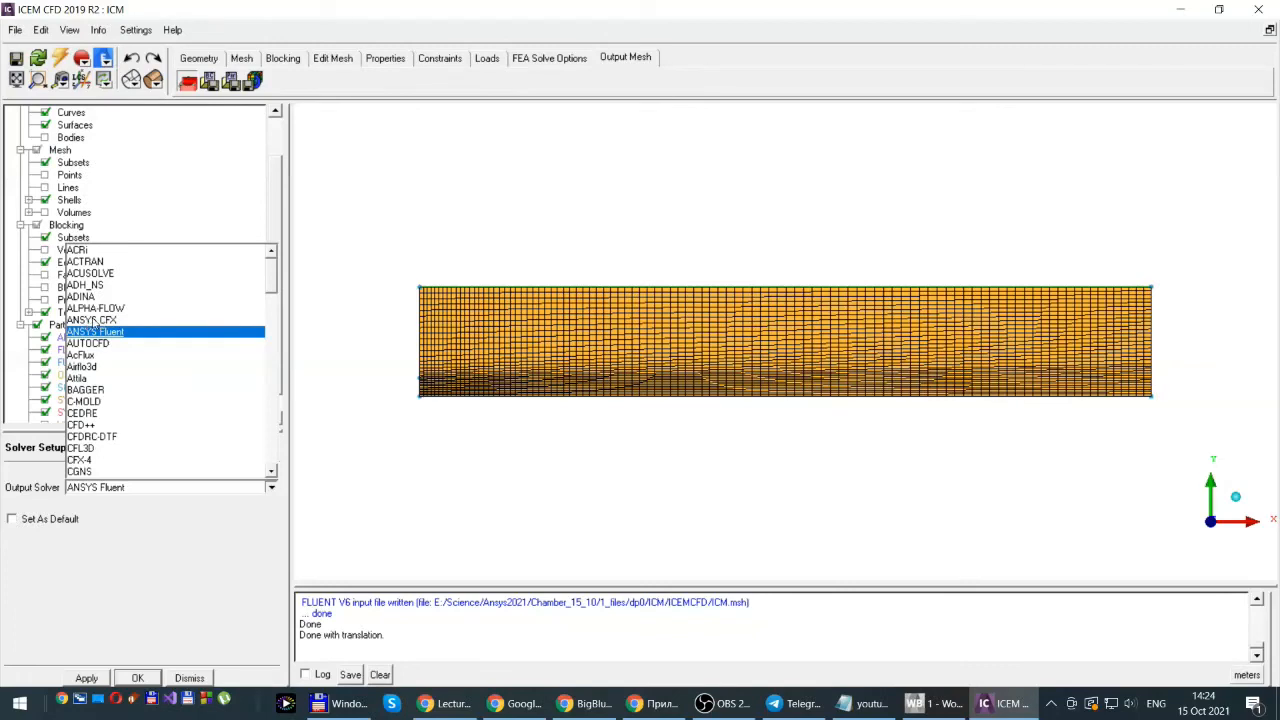
pyautogui.click(93, 320)
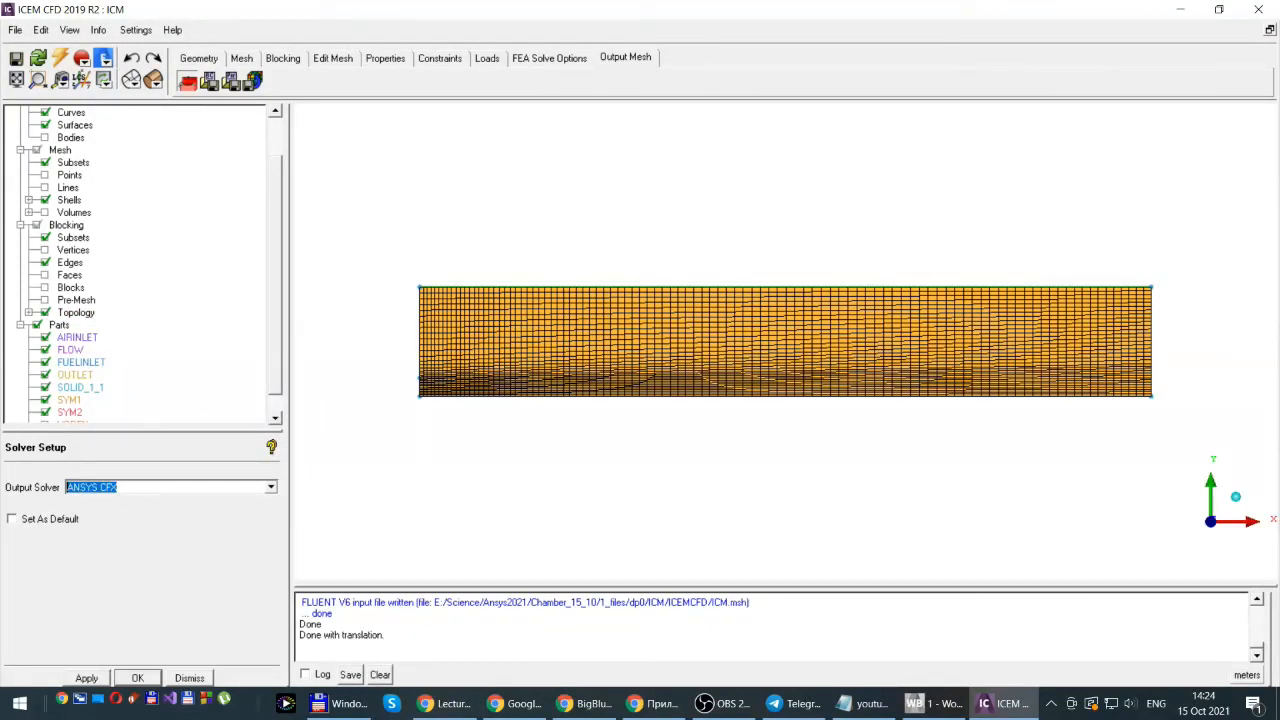
pyautogui.click(86, 678)
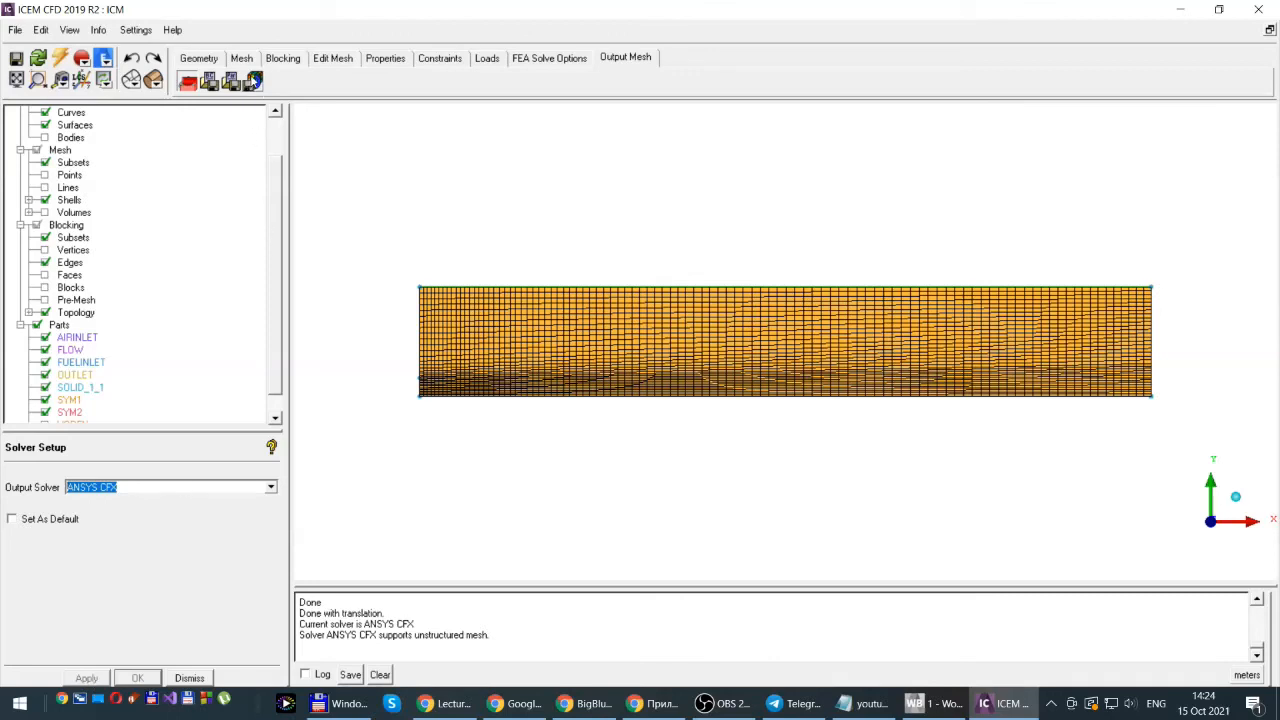
# - Save the project and export the mesh as the ASCII, double-precision CFX5 file ICM.cfx5, without scaling
pyautogui.click(253, 80)
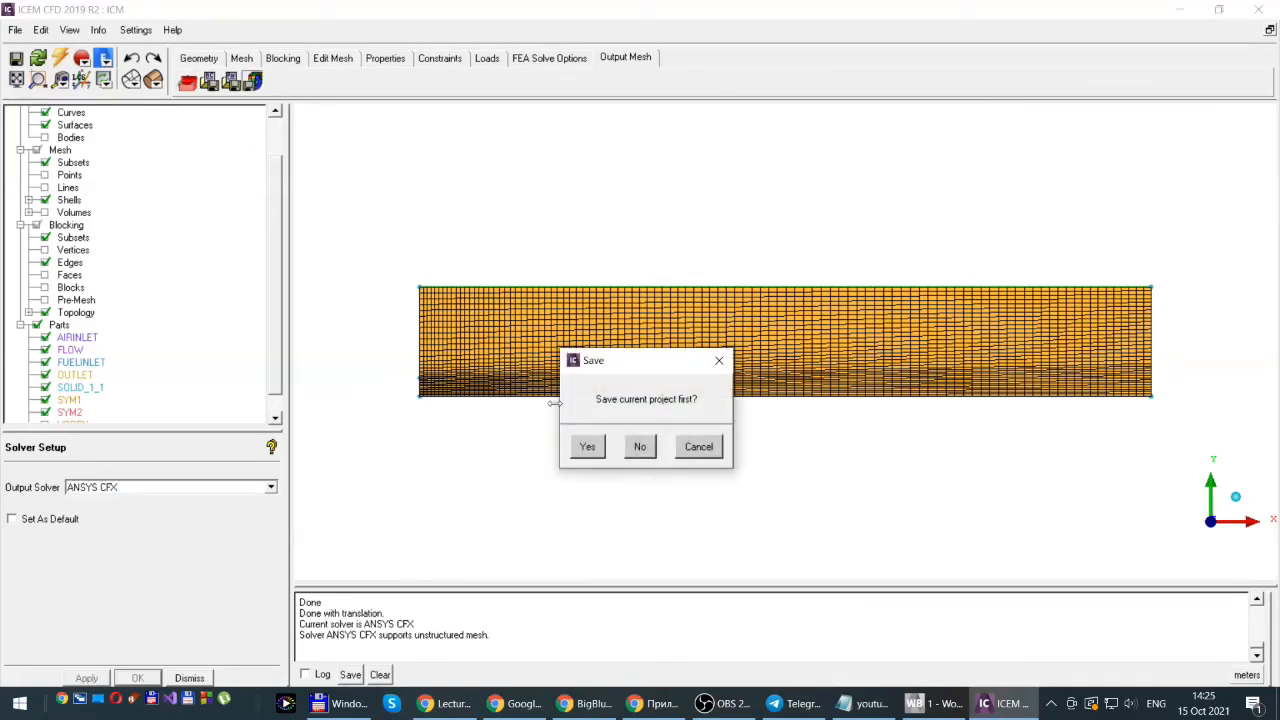
pyautogui.click(596, 450)
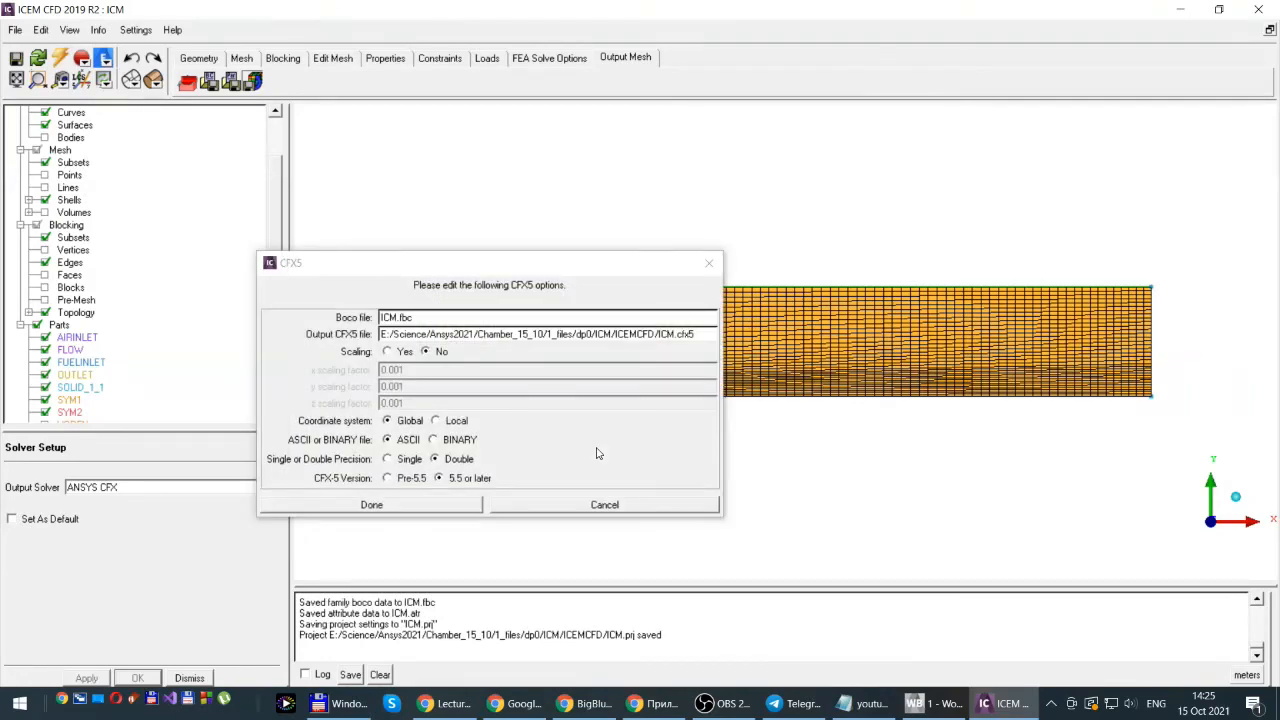
pyautogui.moveTo(516, 266); pyautogui.dragTo(605, 171)
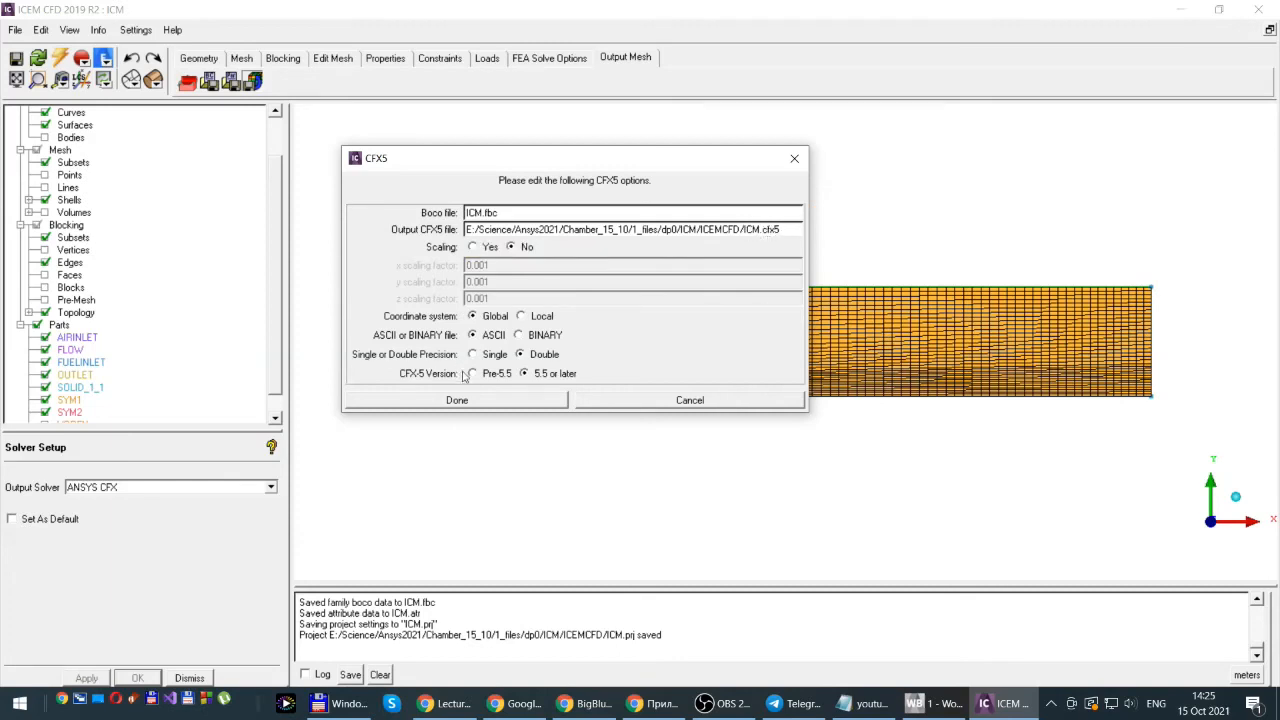
pyautogui.click(476, 401)
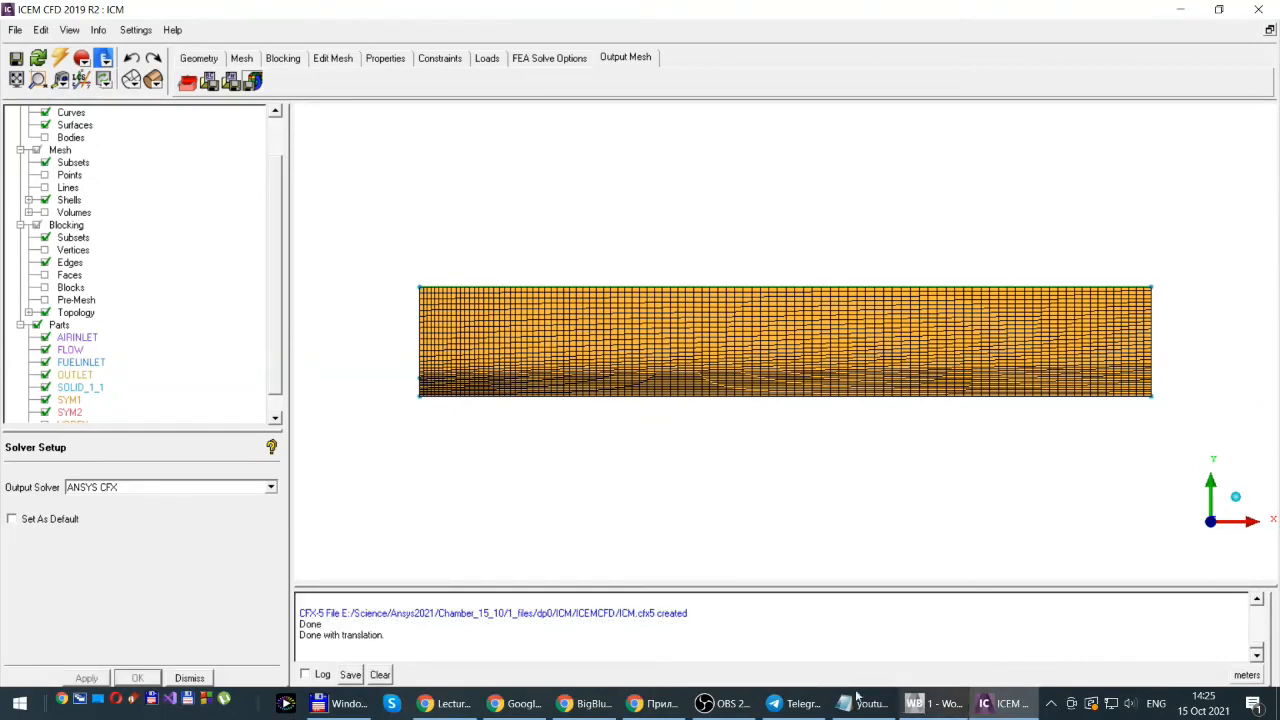
# - Switch to Windows Commander, look through the contents of ICM.cfx5, and close the file viewer
pyautogui.click(343, 708)
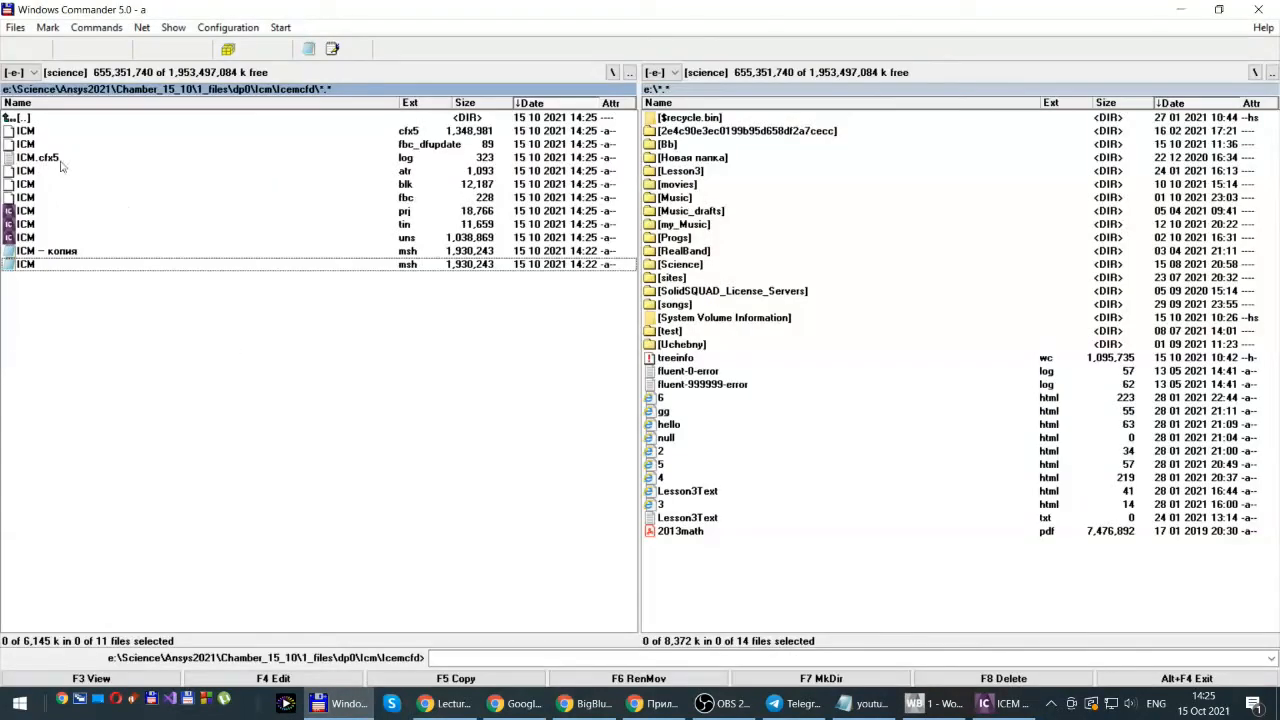
pyautogui.click(24, 131)
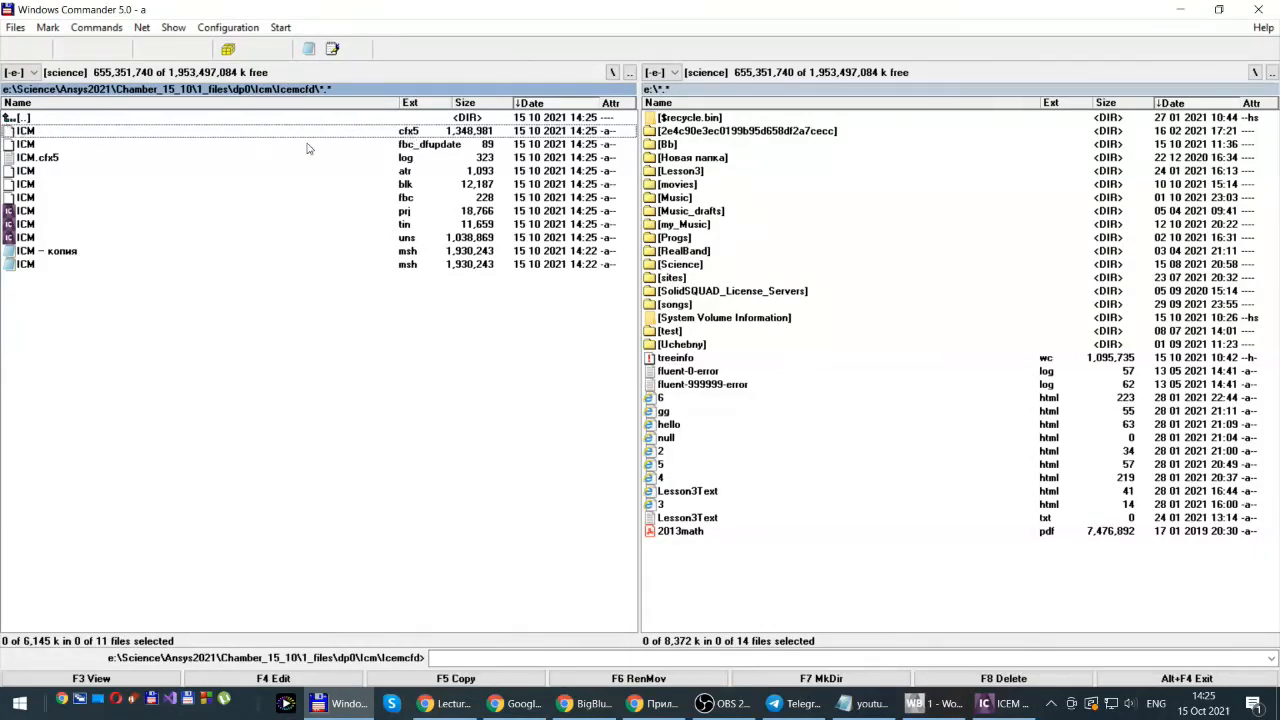
pyautogui.press('F3')
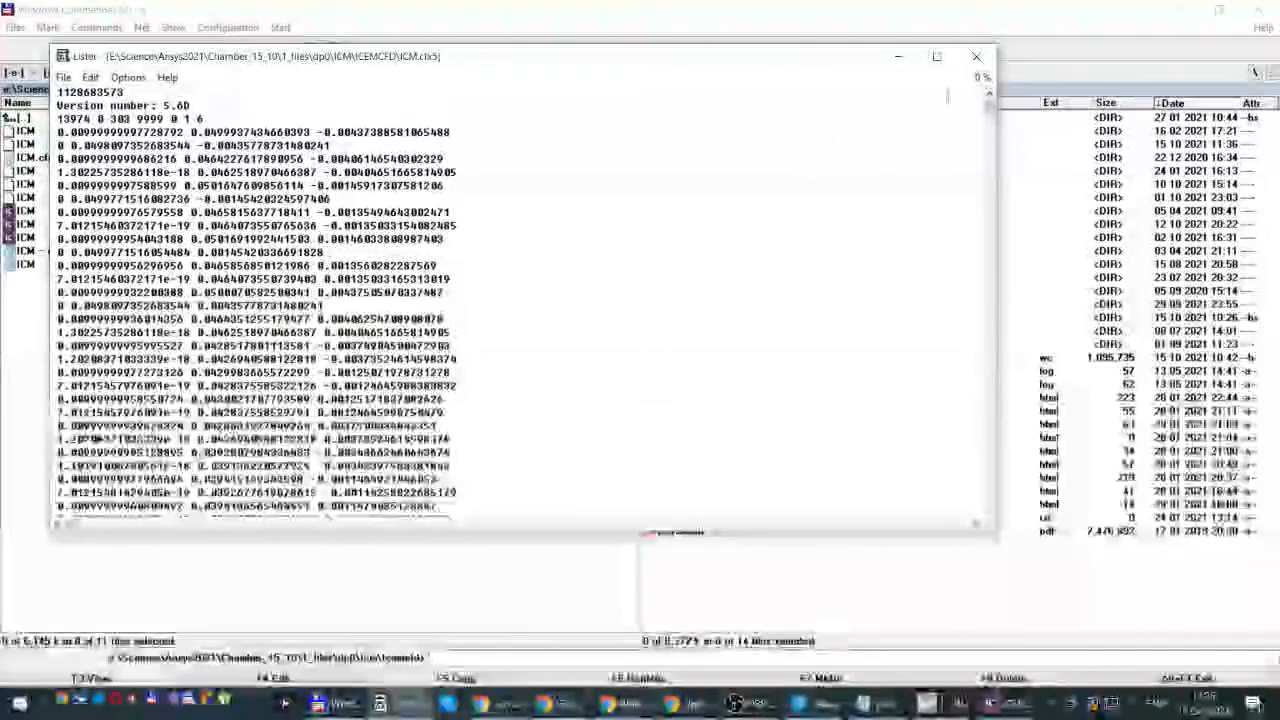
pyautogui.moveTo(988, 115); pyautogui.dragTo(1030, 466)
pyautogui.moveTo(988, 416); pyautogui.dragTo(983, 110)
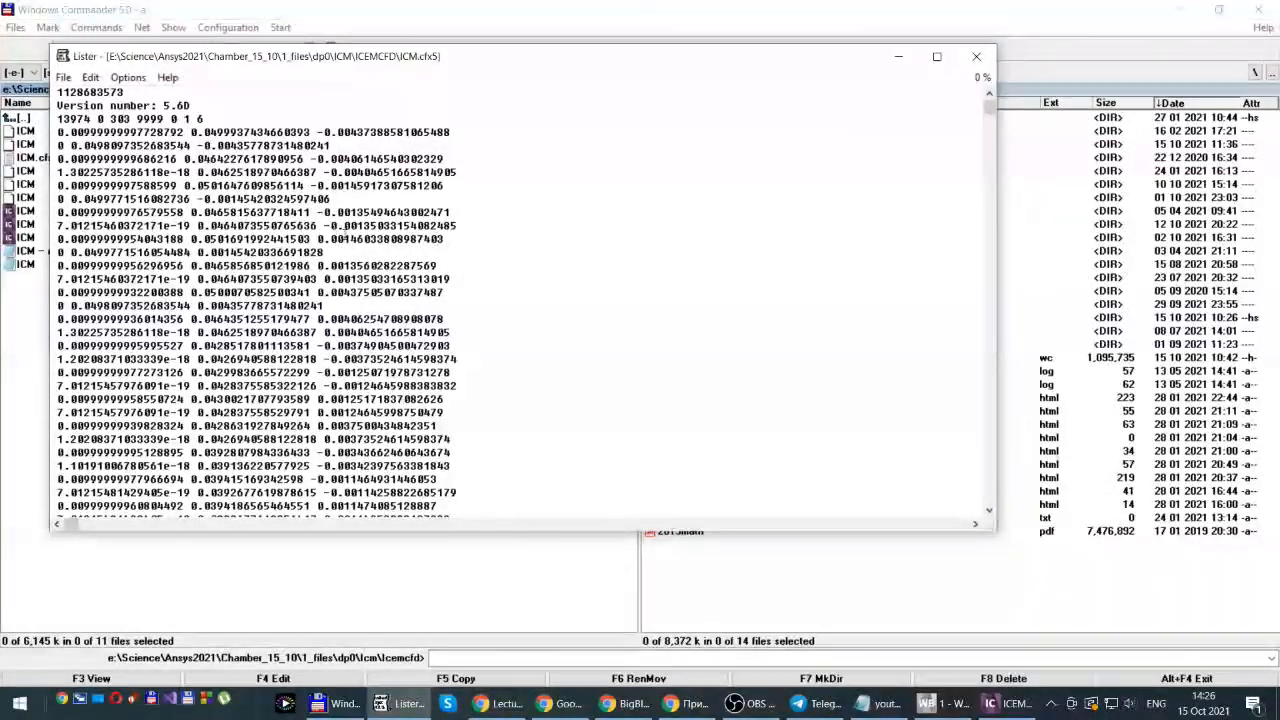
pyautogui.click(969, 66)
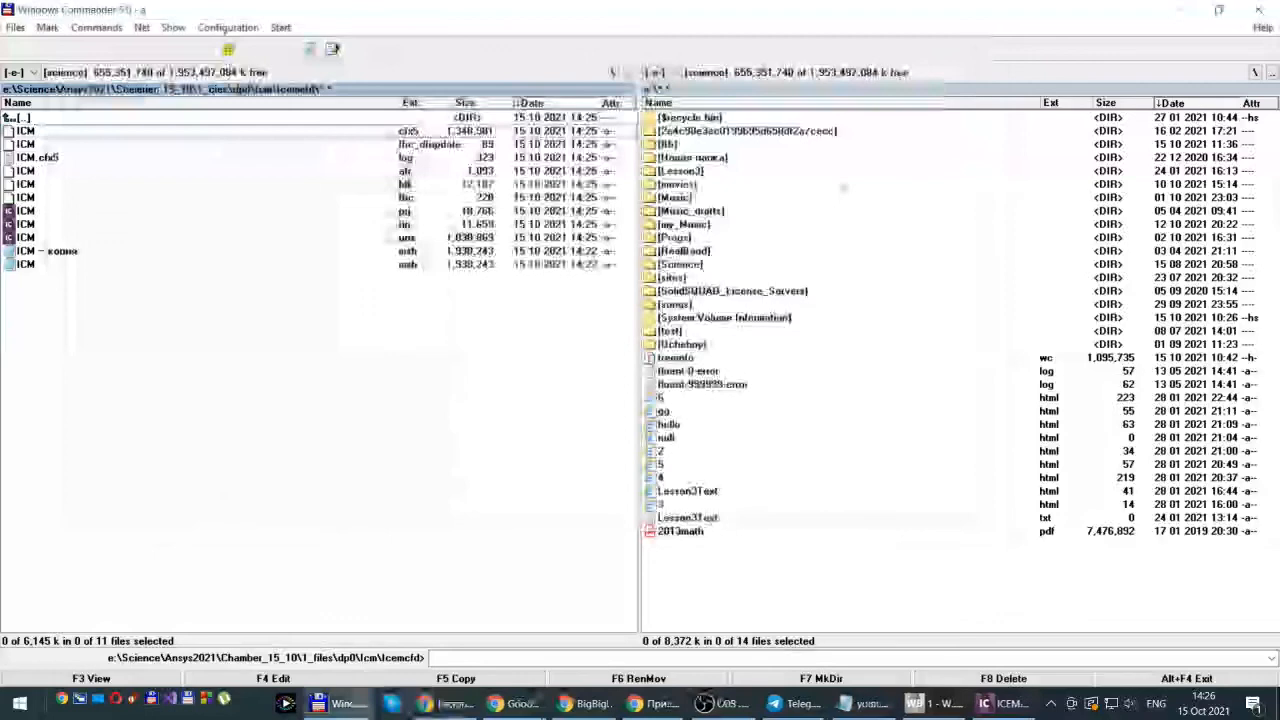
# - Switch to ICEM CFD, save the project, and export the mesh as a binary CFX5 file named ICMb.cfx5
pyautogui.click(1005, 704)
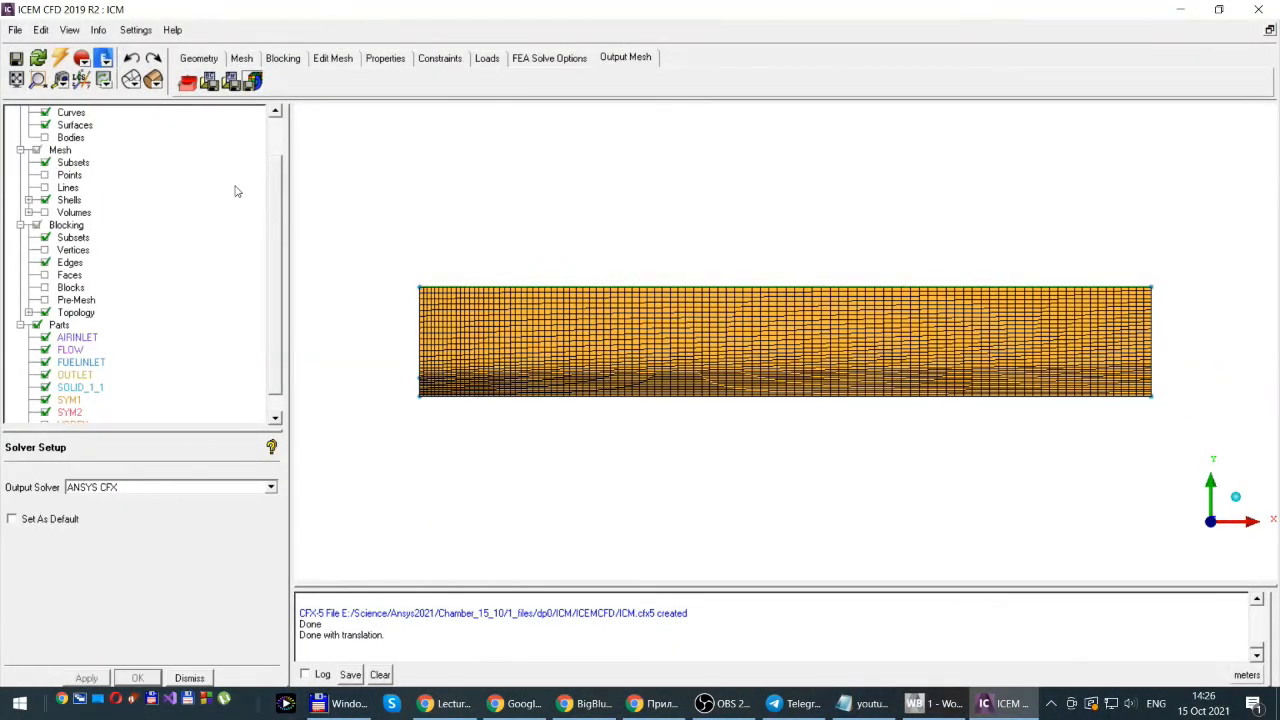
pyautogui.click(254, 82)
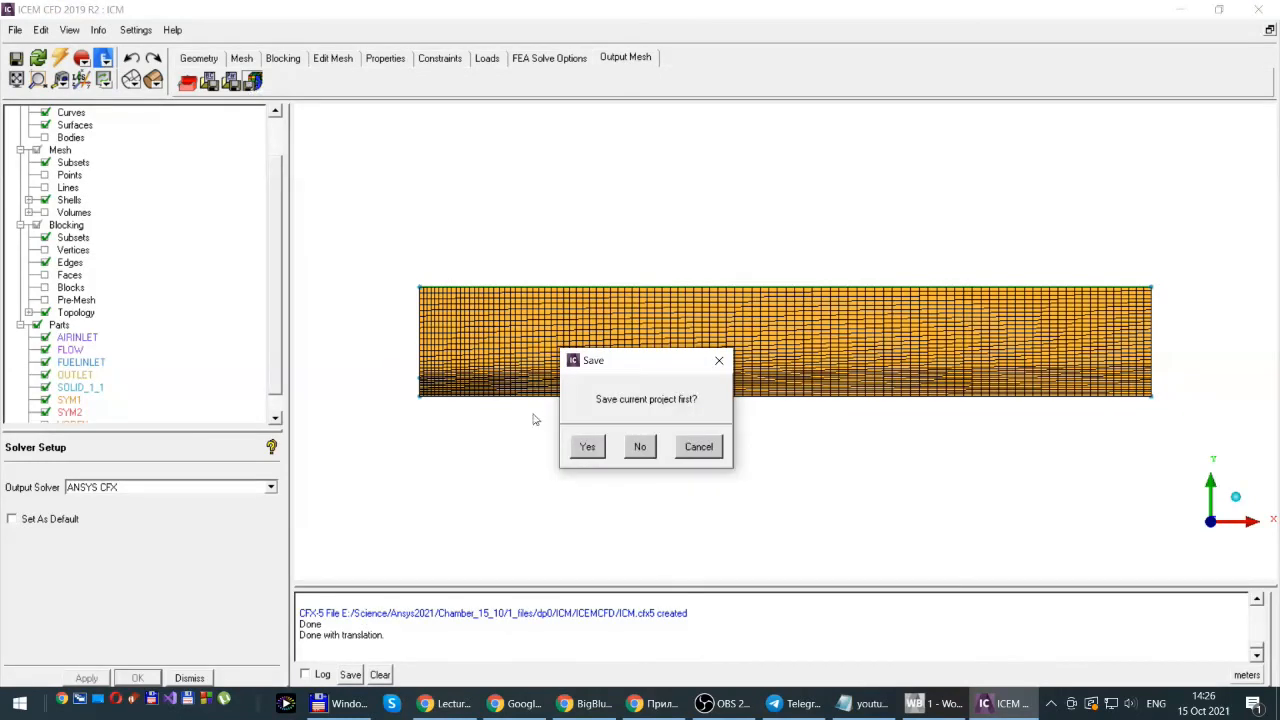
pyautogui.click(585, 443)
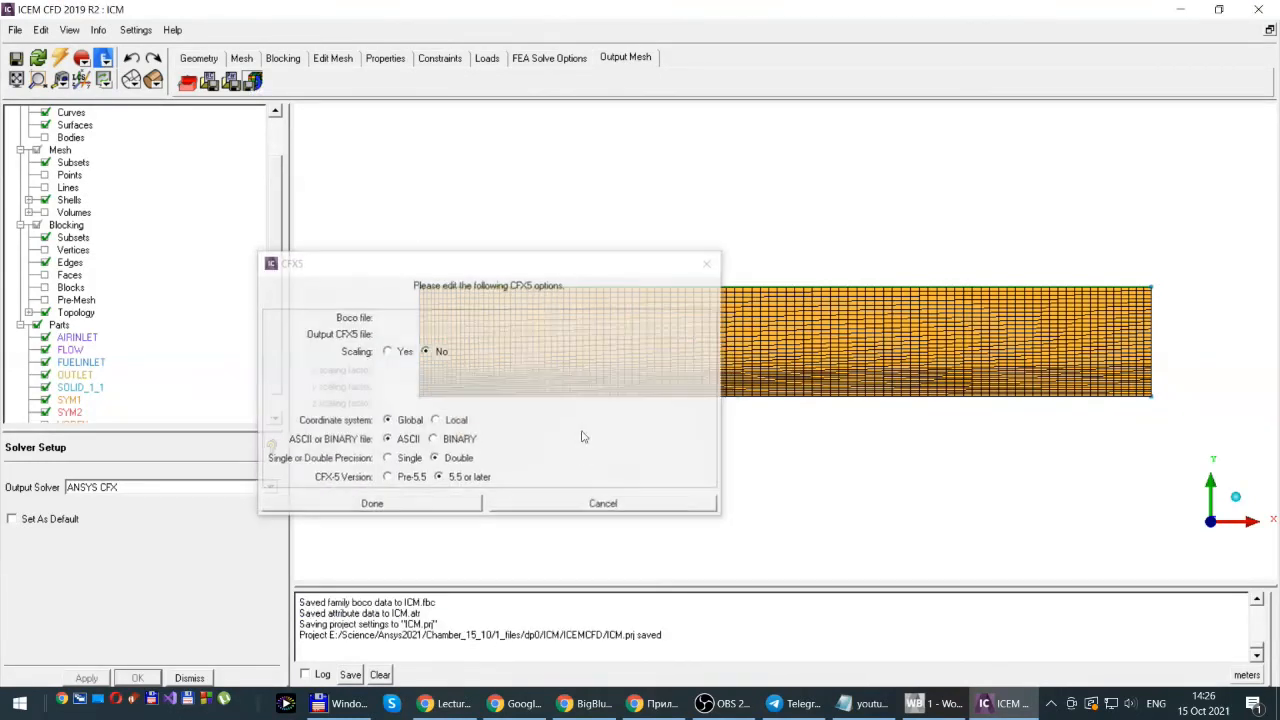
pyautogui.click(433, 440)
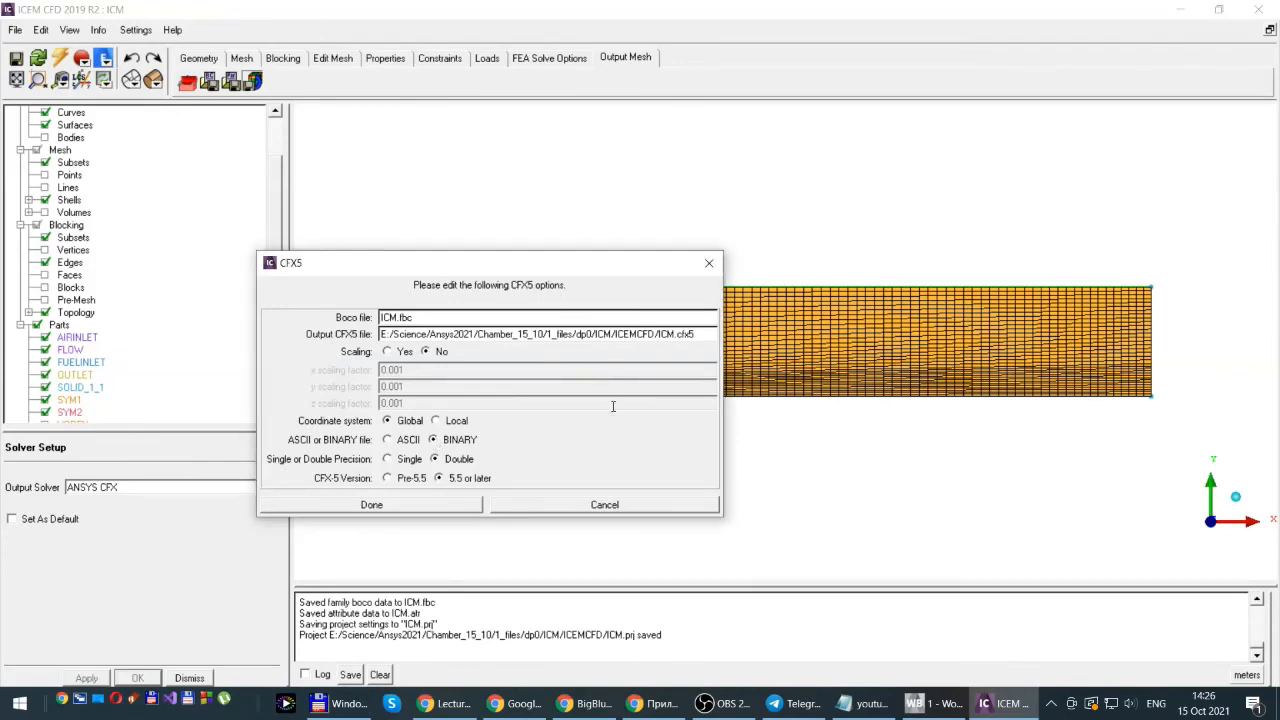
pyautogui.click(673, 334)
pyautogui.write('b')
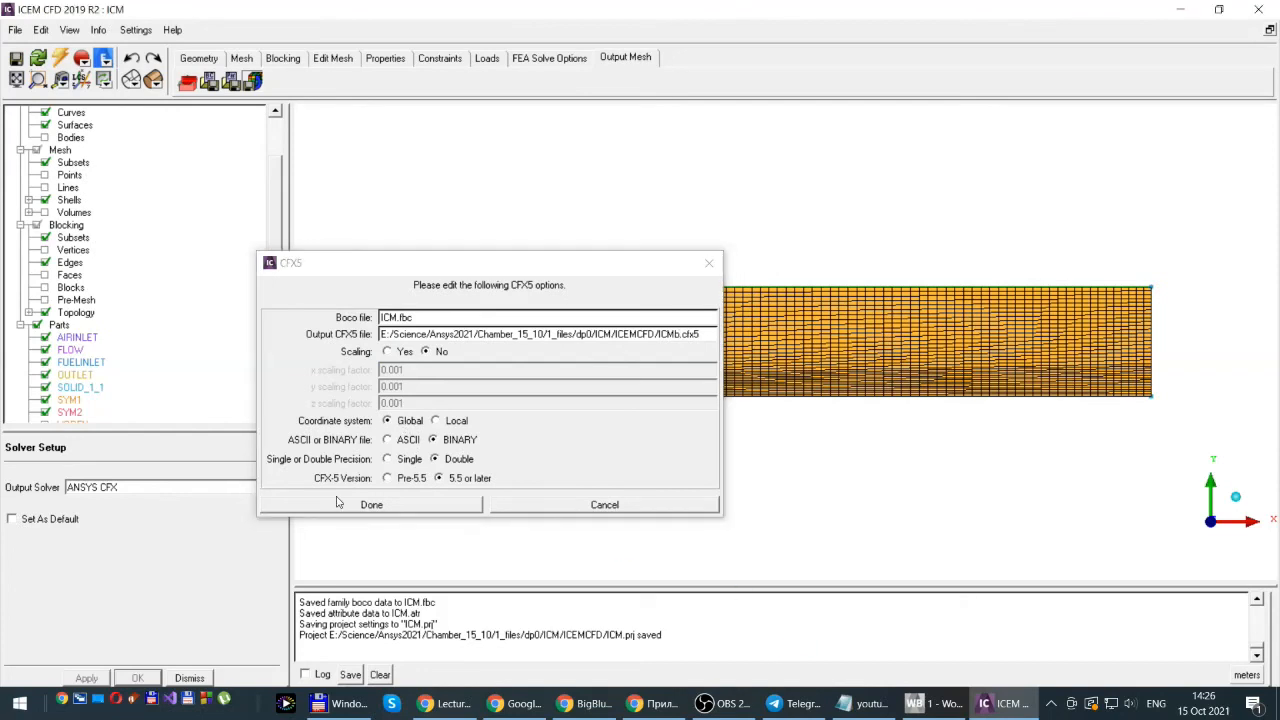
pyautogui.click(365, 508)
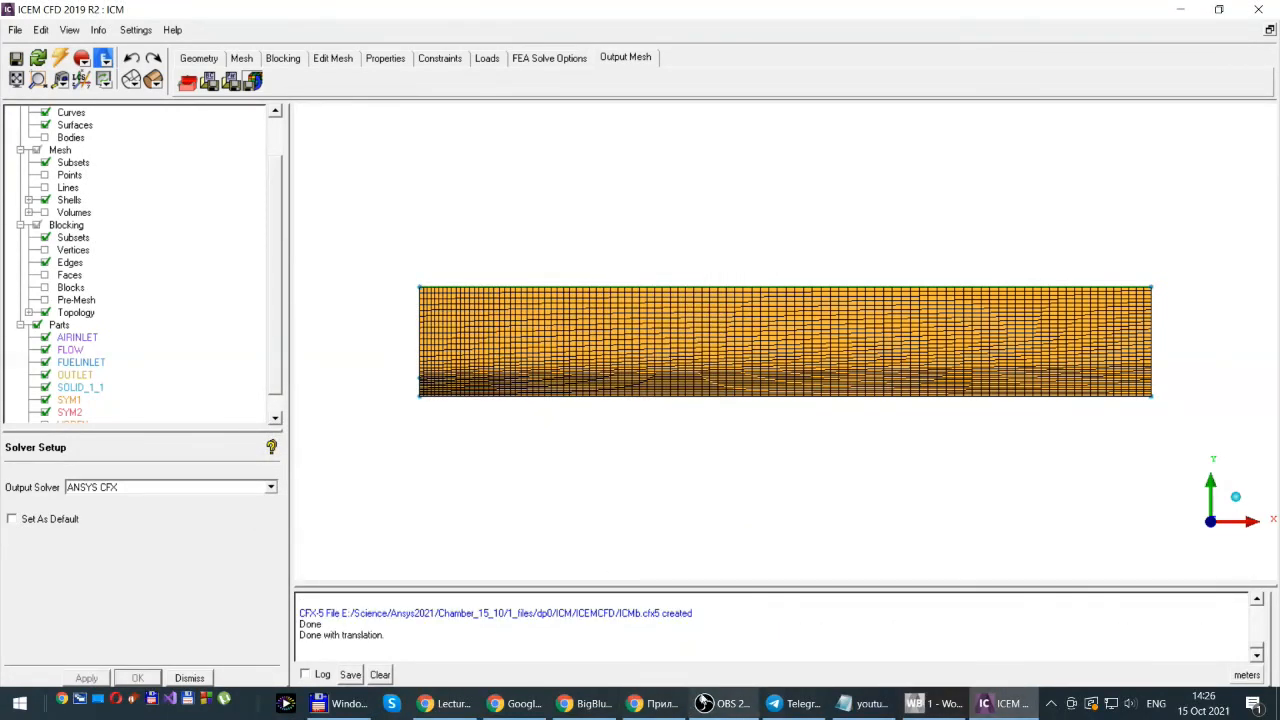
# - Switch to Windows Commander, view the contents of the binary file ICMb.cfx5, and close the file viewer
pyautogui.click(352, 703)
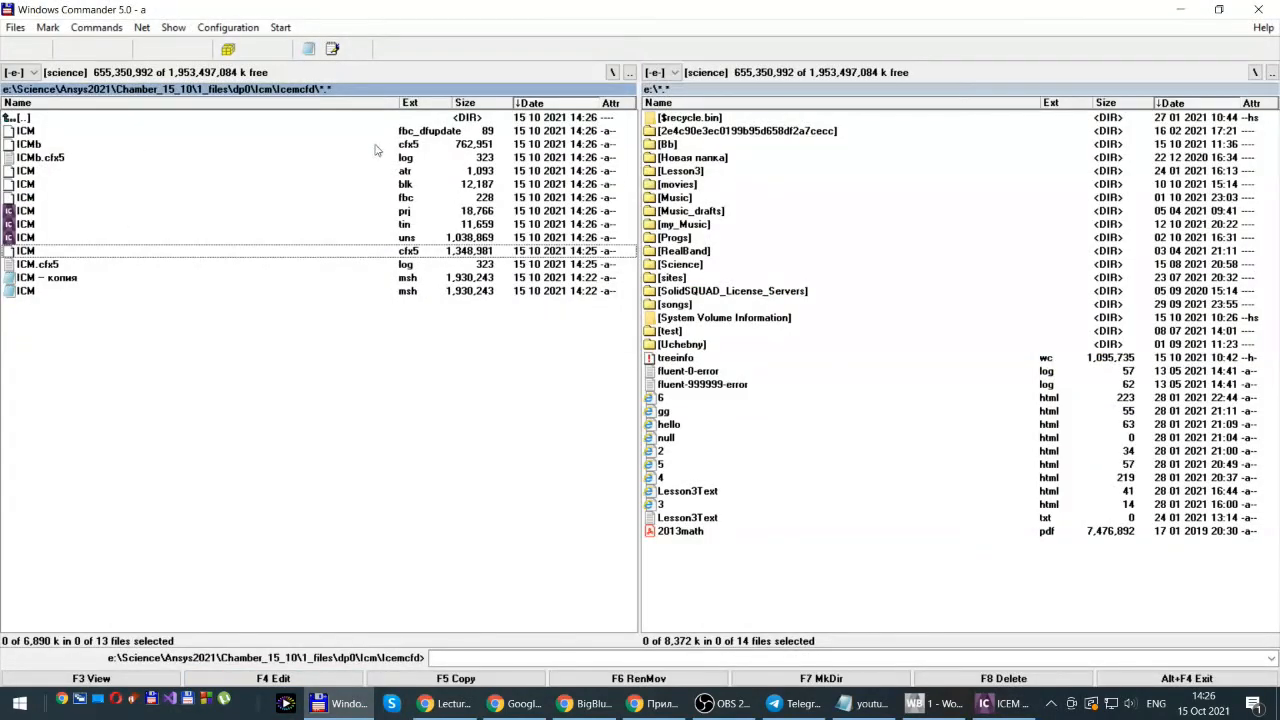
pyautogui.click(408, 147)
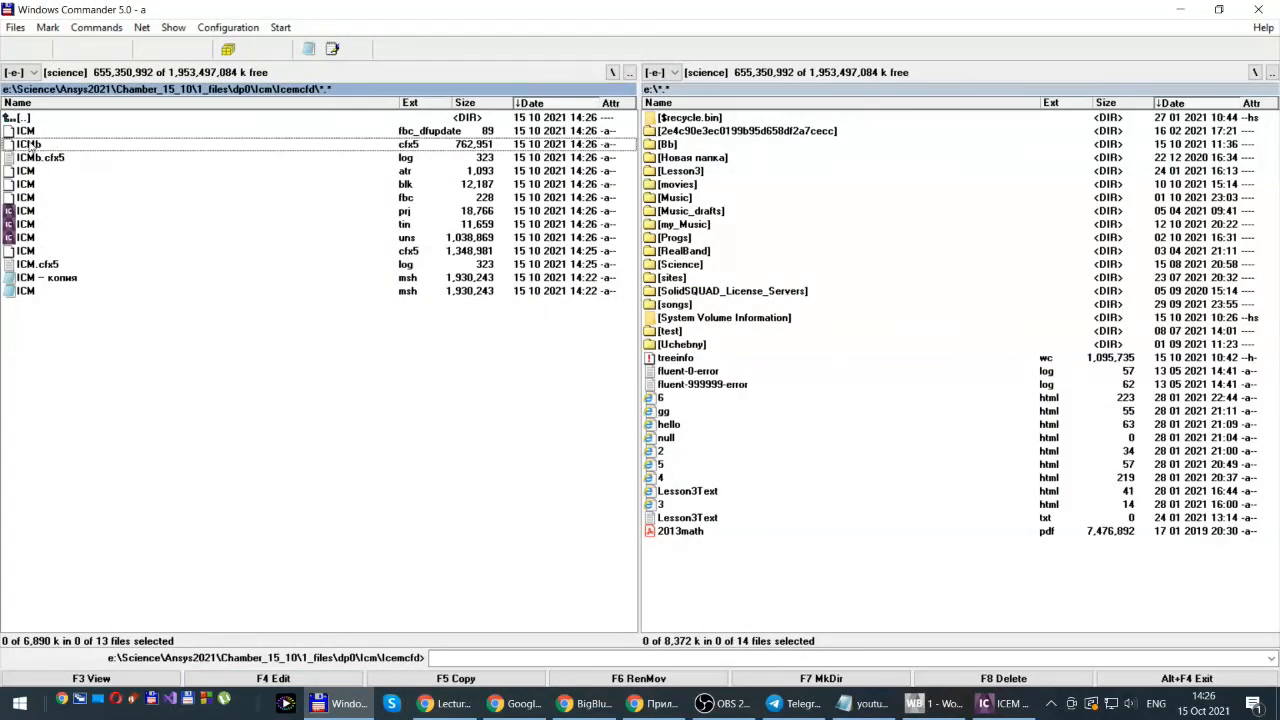
pyautogui.press('F3')
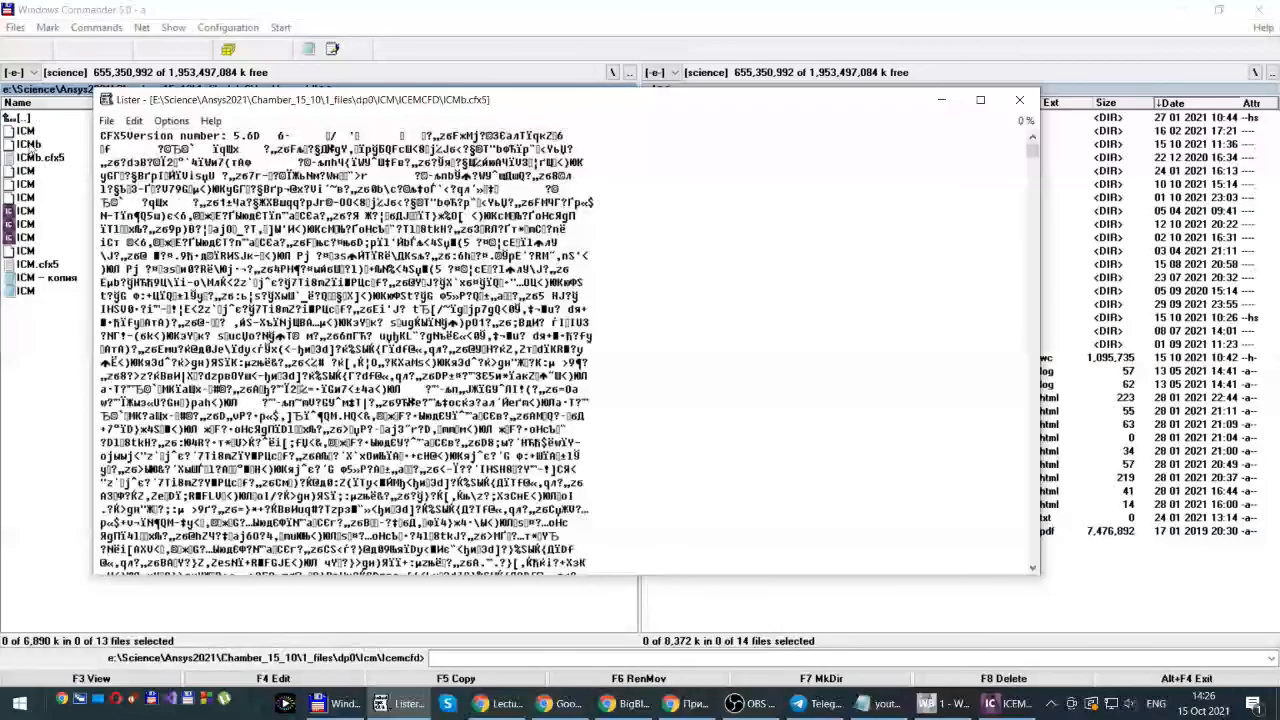
pyautogui.click(1020, 100)
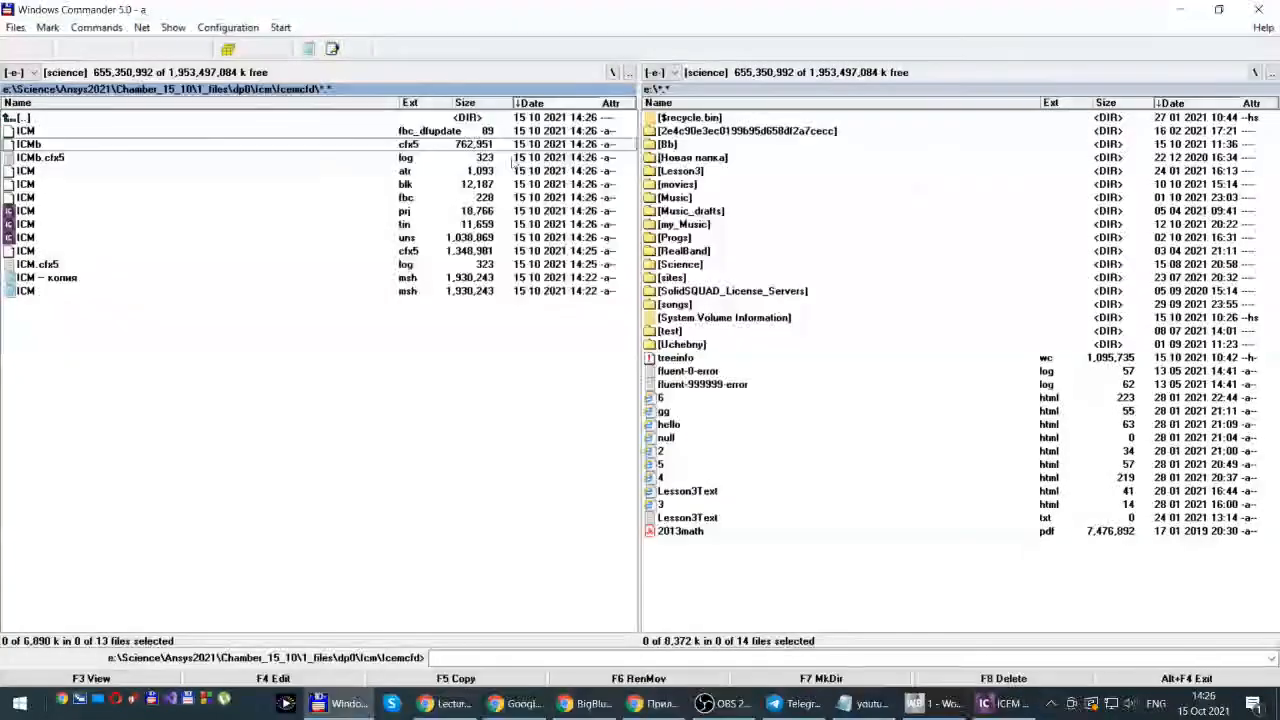
# - Compare the file sizes of ICM.cfx5 and ICMb.cfx5, and switch back to ICEM CFD
pyautogui.click(406, 254)
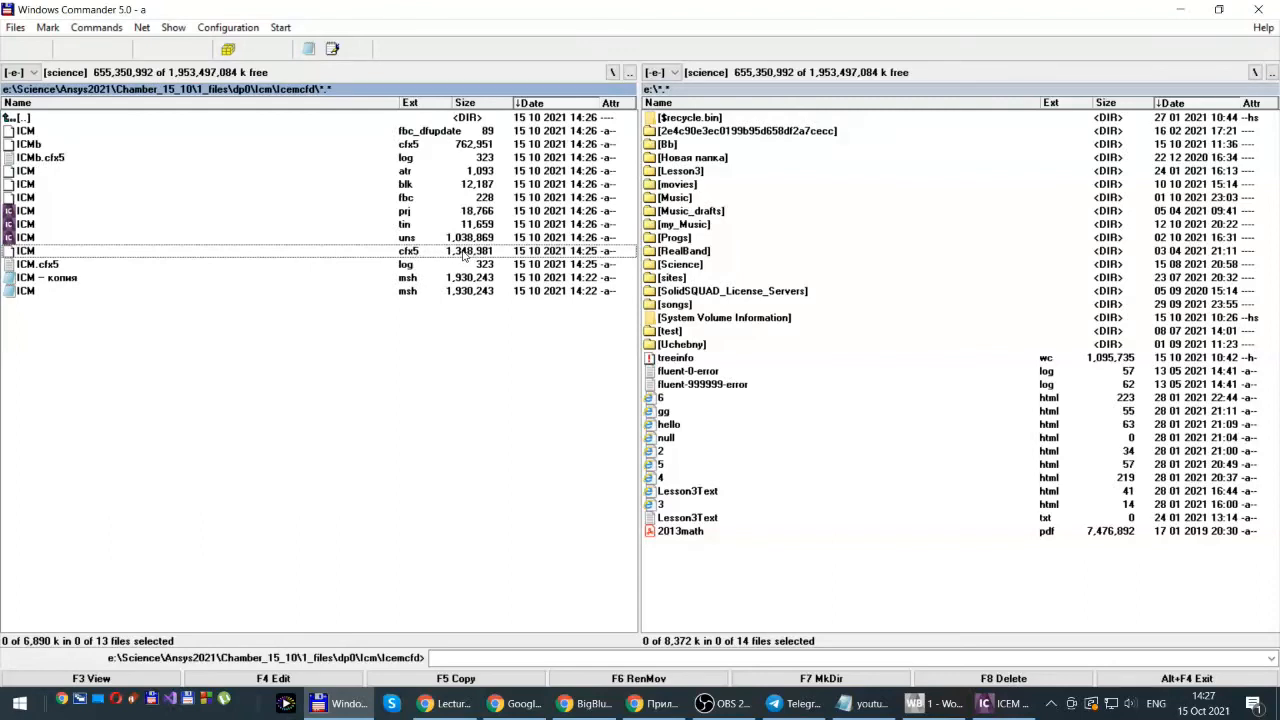
pyautogui.click(470, 148)
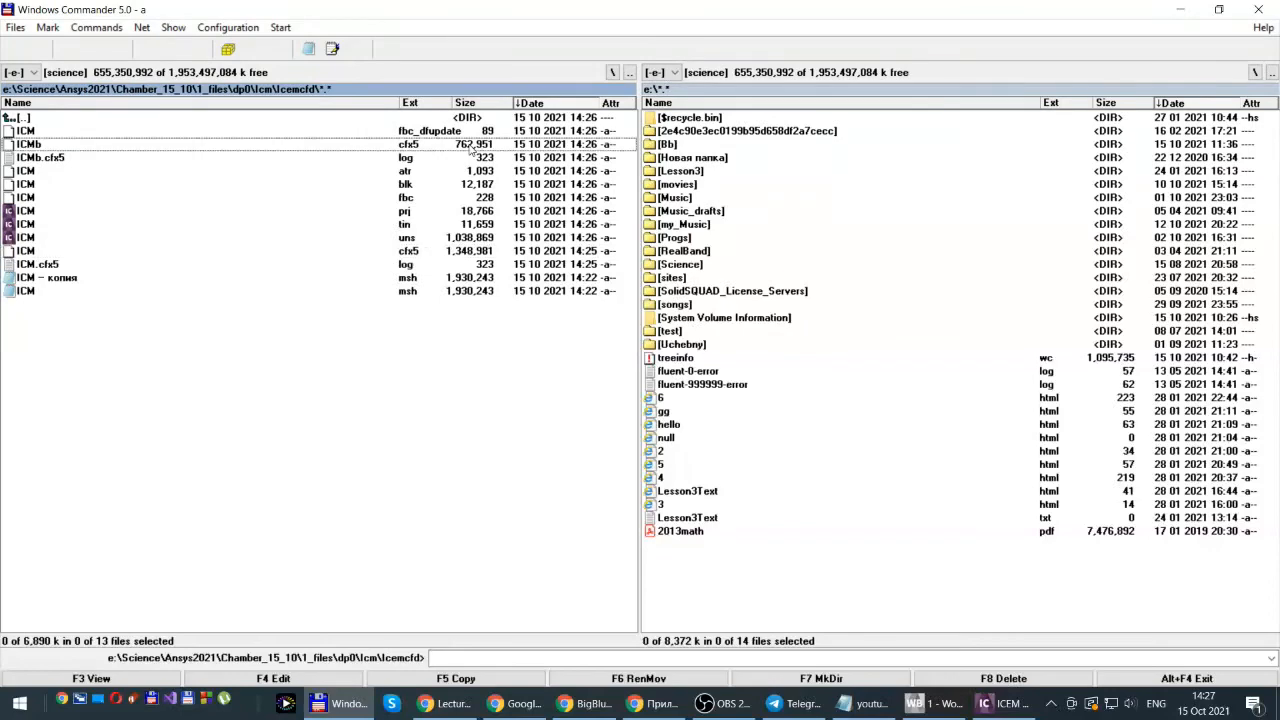
pyautogui.click(1000, 703)
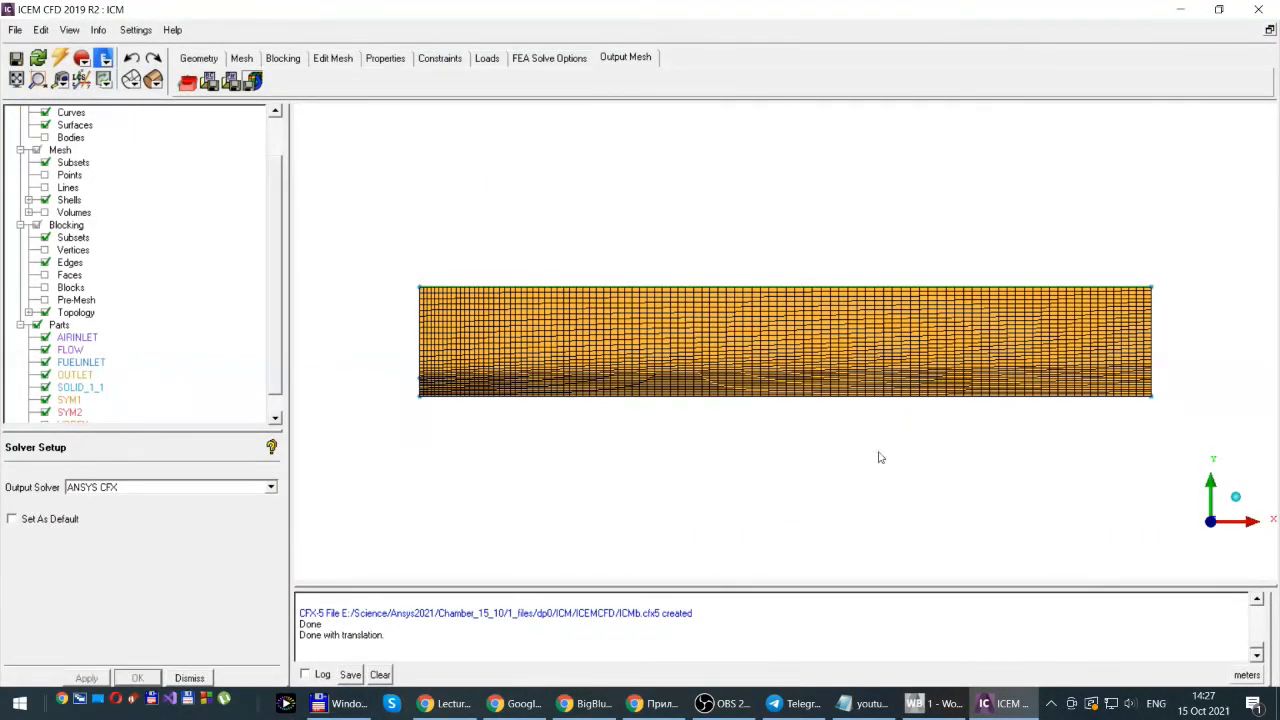